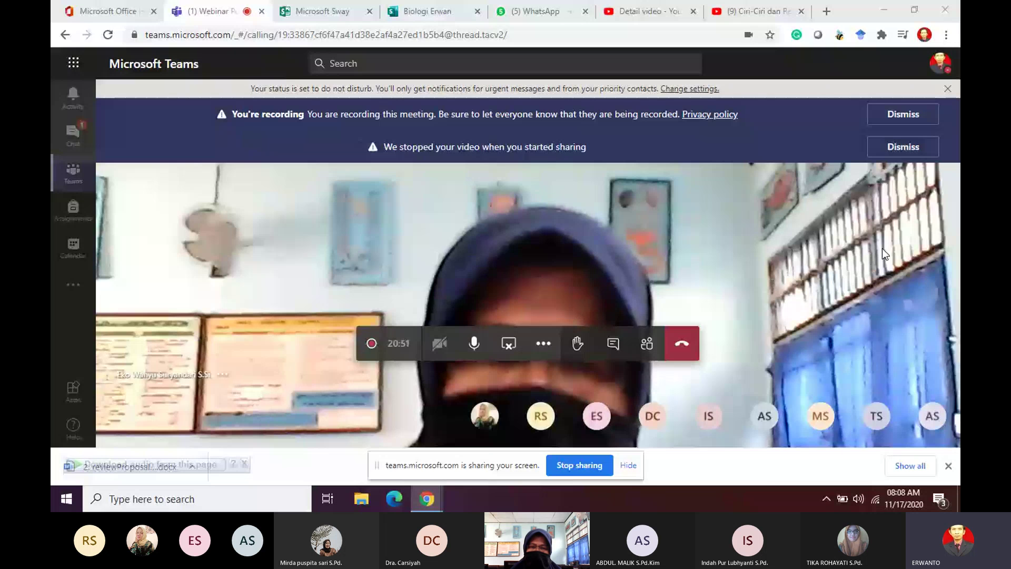
Step: Dismiss the stopped-video notice and return to the Pertemuan Hari Ke-3 channel posts
{"action": "left_click", "coordinate": [902, 147]}
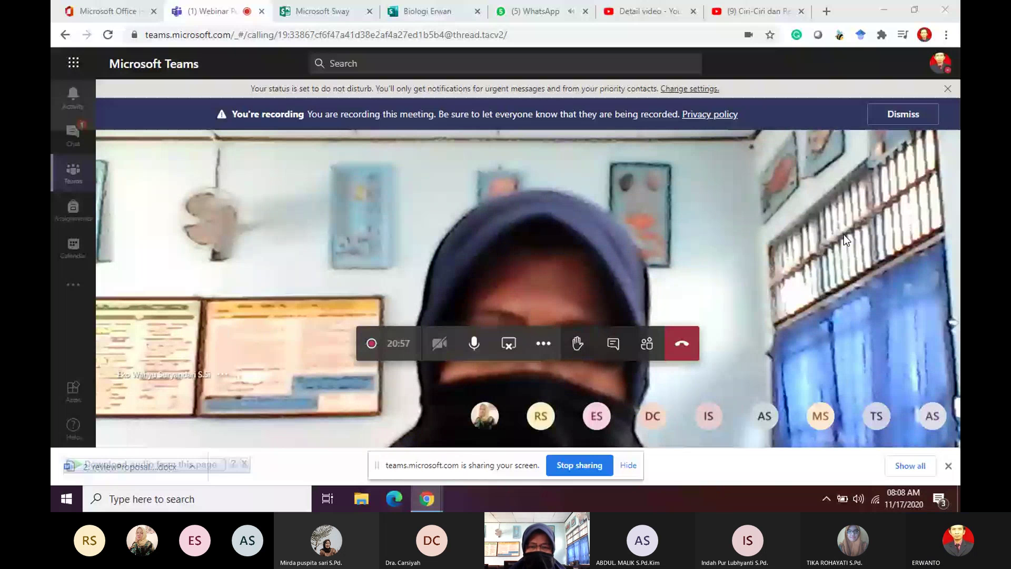
{"action": "left_click", "coordinate": [74, 168]}
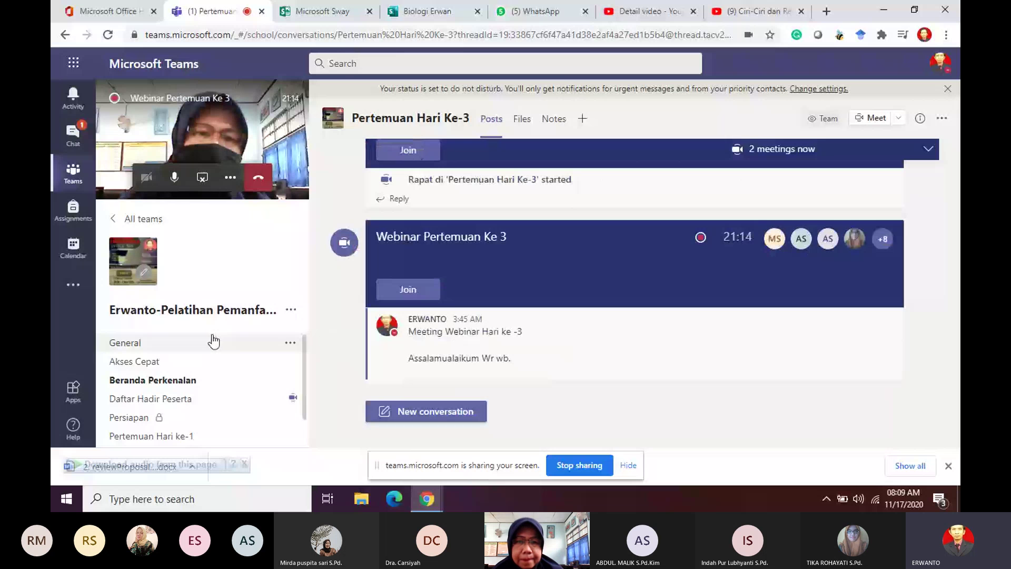
Step: Switch to the General channel and show its Assignments tab
{"action": "left_click", "coordinate": [158, 346]}
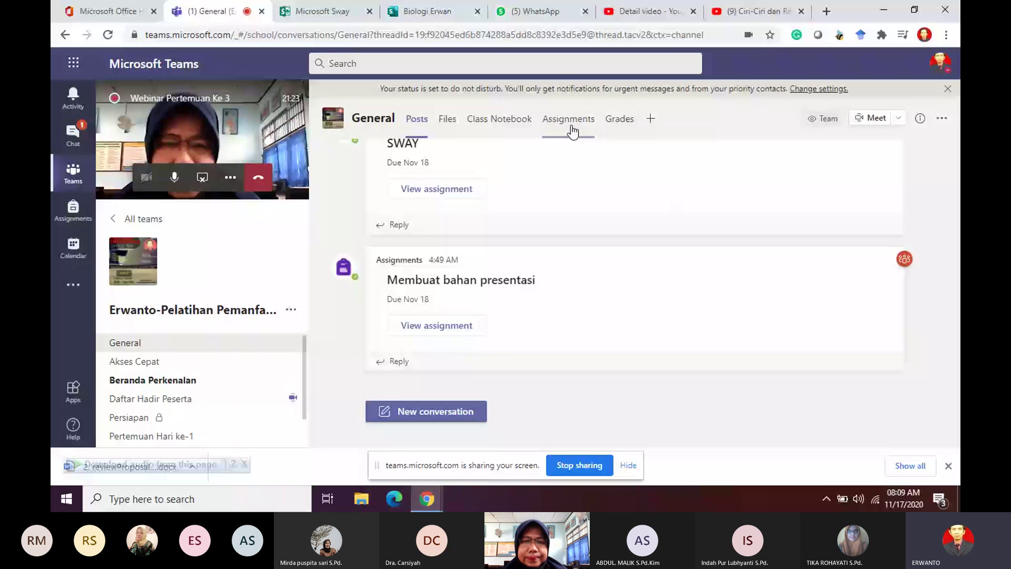
{"action": "left_click", "coordinate": [571, 129]}
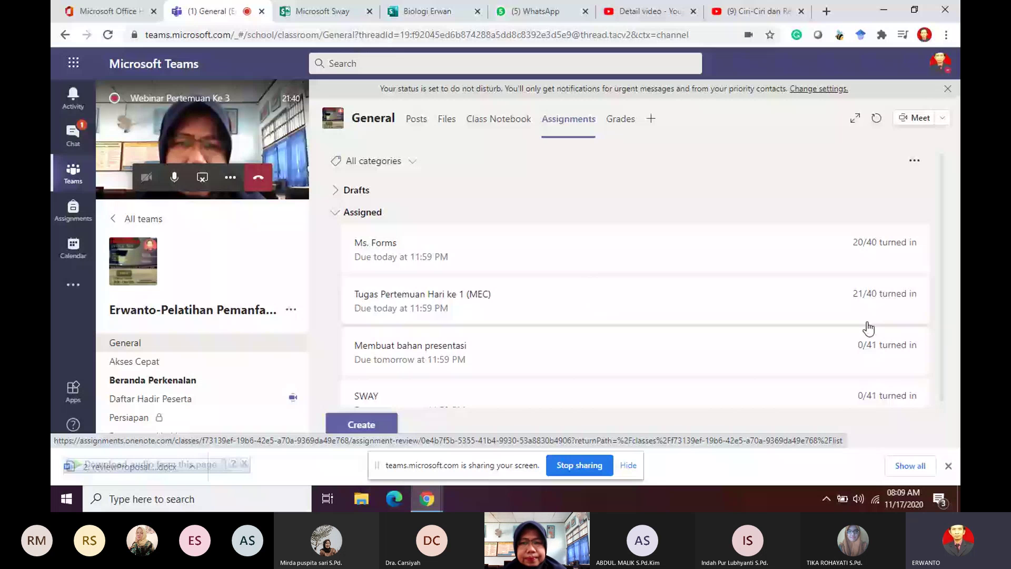
{"action": "scroll", "coordinate": [387, 372], "scroll_direction": "down", "scroll_amount": 1}
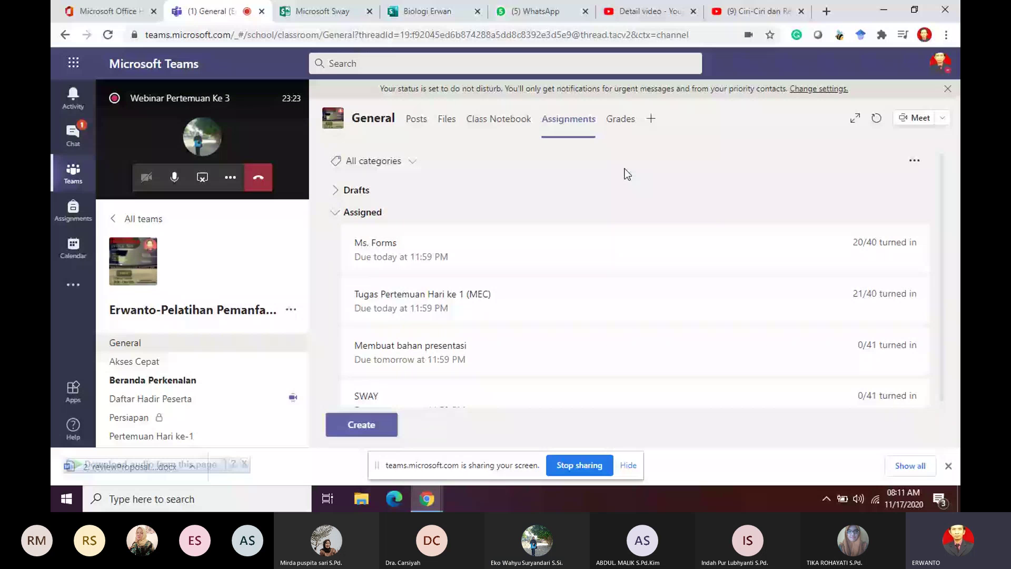
{"action": "scroll", "coordinate": [197, 383], "scroll_direction": "down", "scroll_amount": 1}
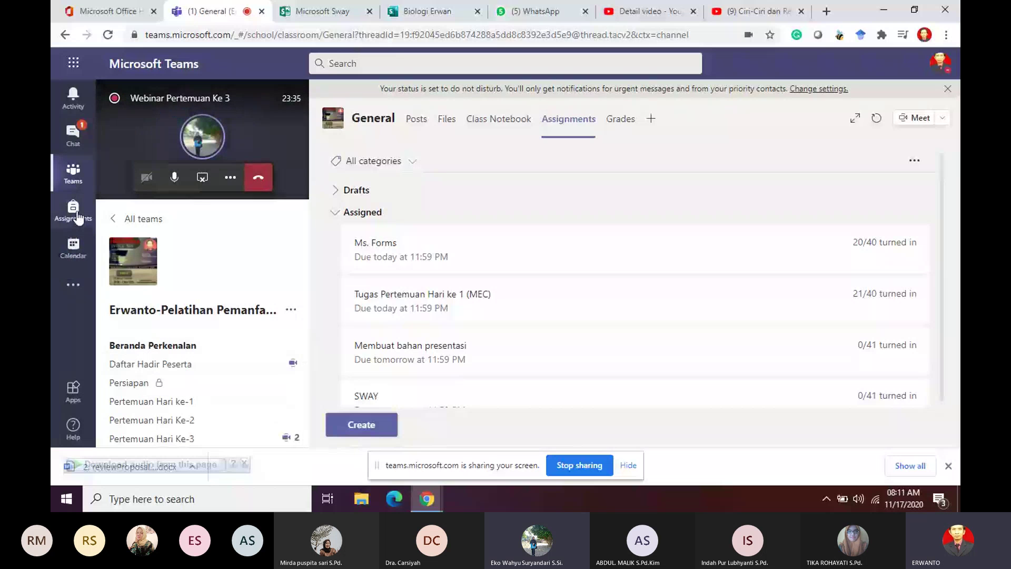
Step: Start a new meeting from the calendar's Wednesday, Nov 18, 10:00 AM slot
{"action": "left_click", "coordinate": [74, 250]}
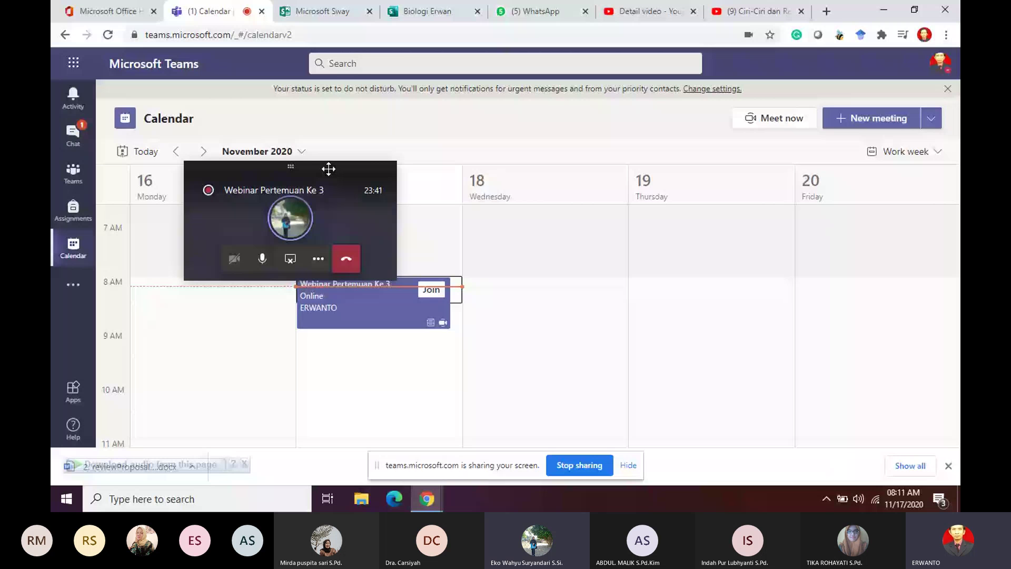
{"action": "left_click_drag", "start_coordinate": [328, 169], "coordinate": [235, 90]}
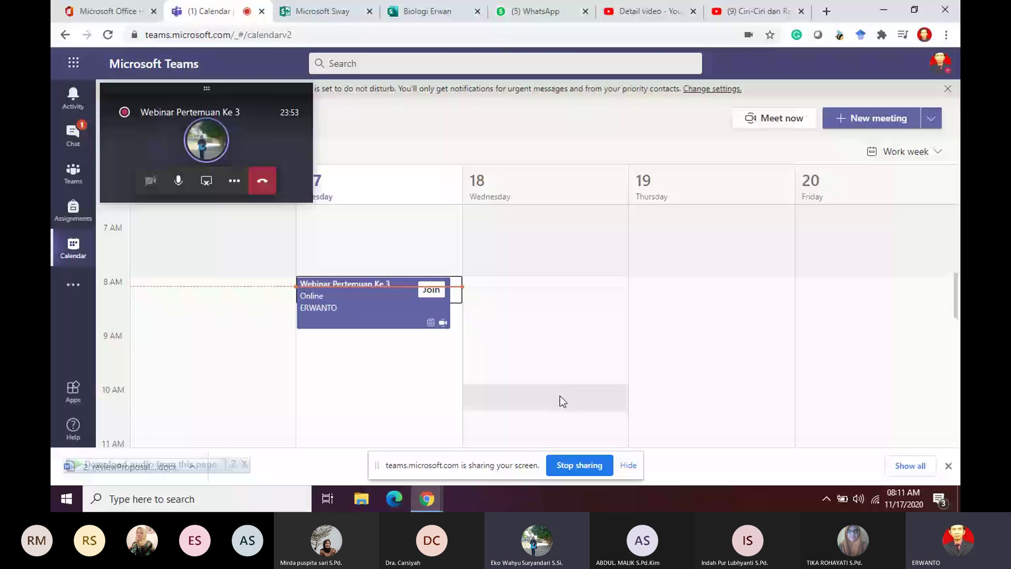
{"action": "left_click", "coordinate": [561, 396]}
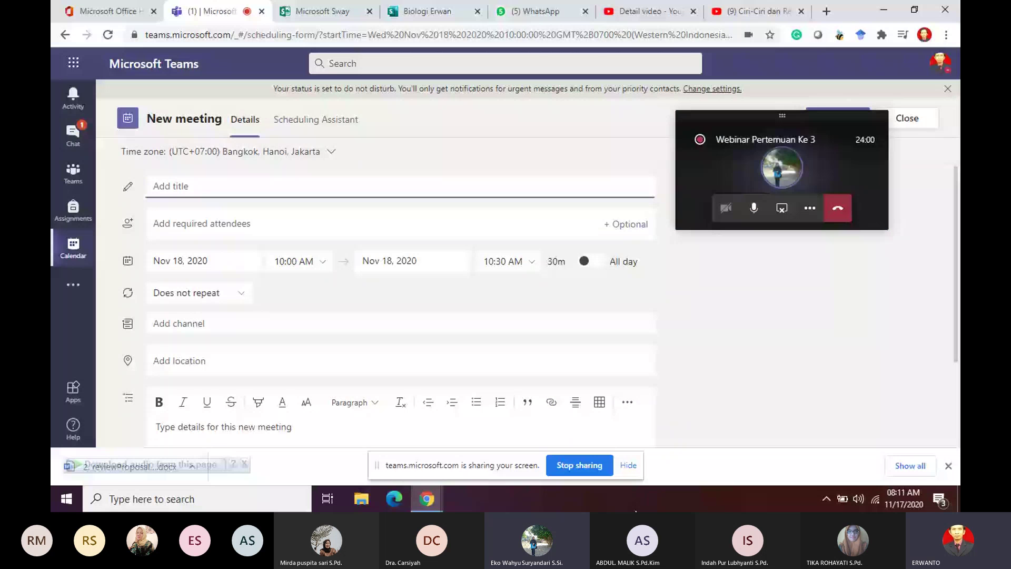
Step: Title the meeting 'Rapat dinas' and make it end at 11:00 AM
{"action": "left_click", "coordinate": [239, 188]}
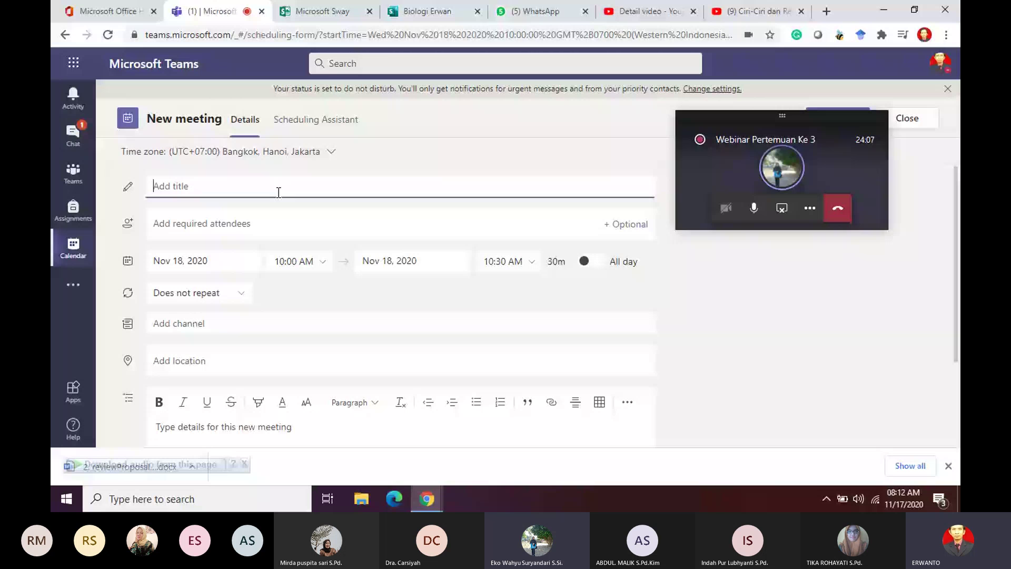
{"action": "type", "text": "Rapat "}
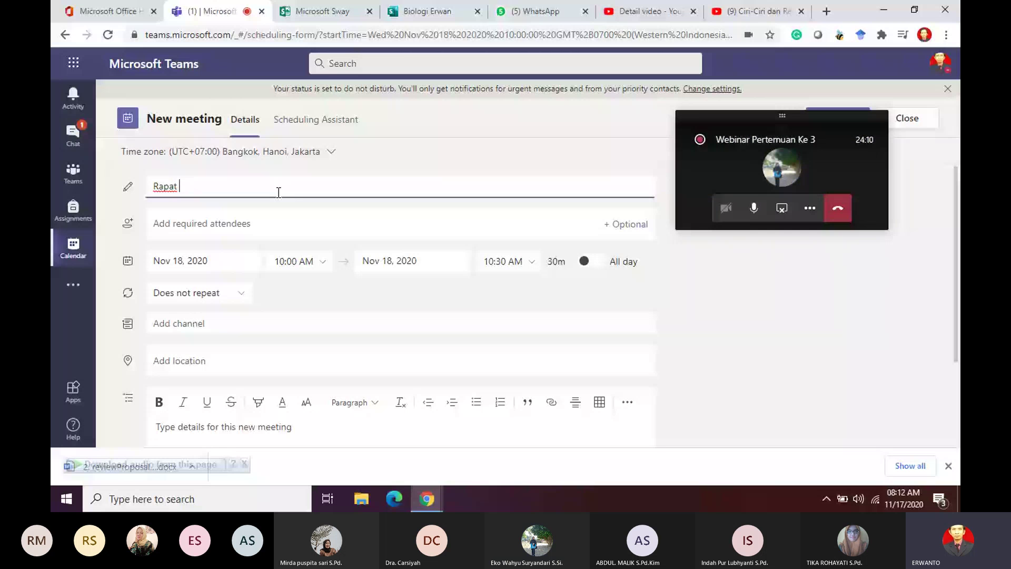
{"action": "type", "text": "dinas"}
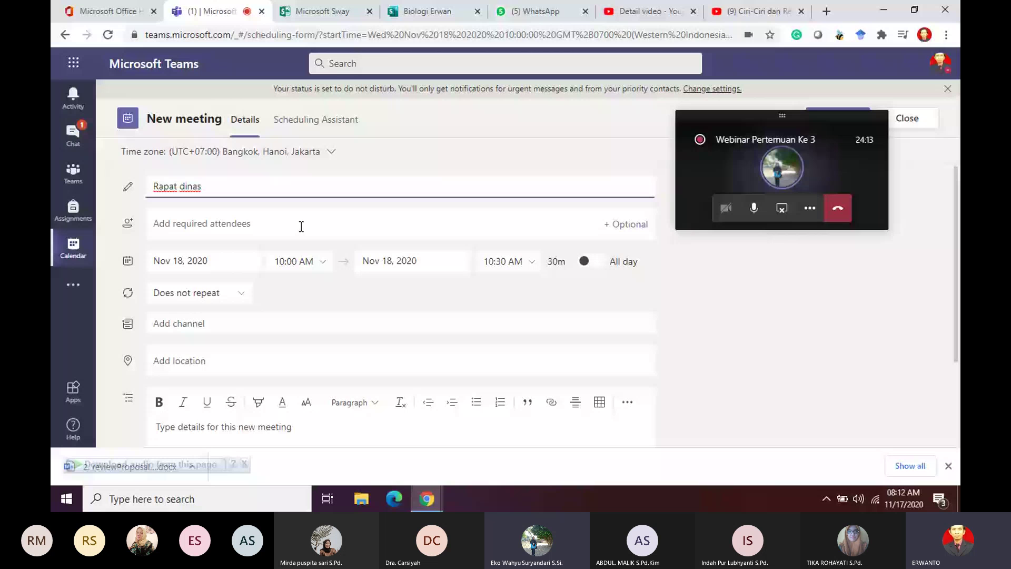
{"action": "left_click", "coordinate": [536, 265]}
{"action": "left_click", "coordinate": [508, 317]}
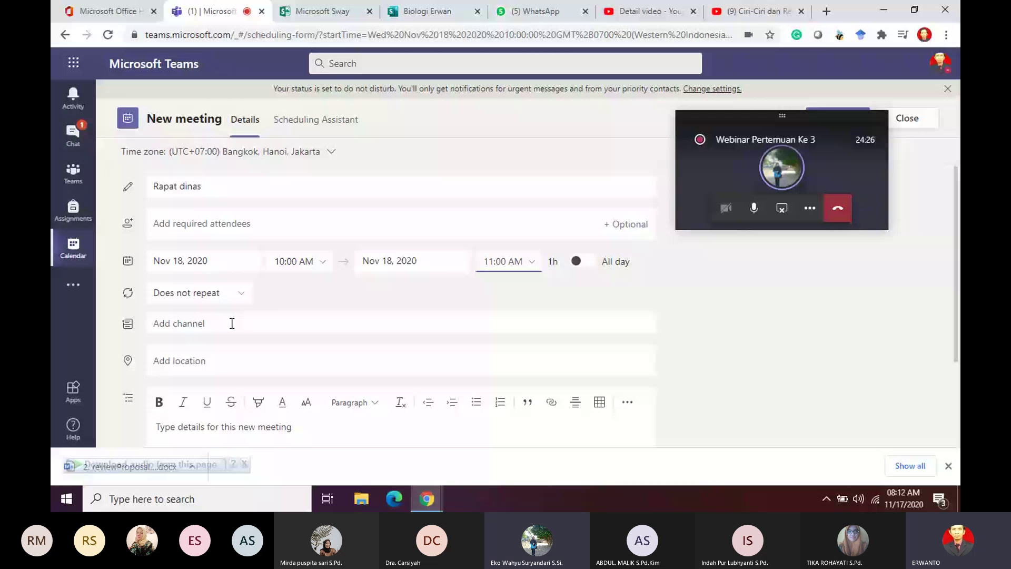
Step: Post the meeting to the training team's General channel instead of Beranda Perkenalan
{"action": "left_click", "coordinate": [232, 323]}
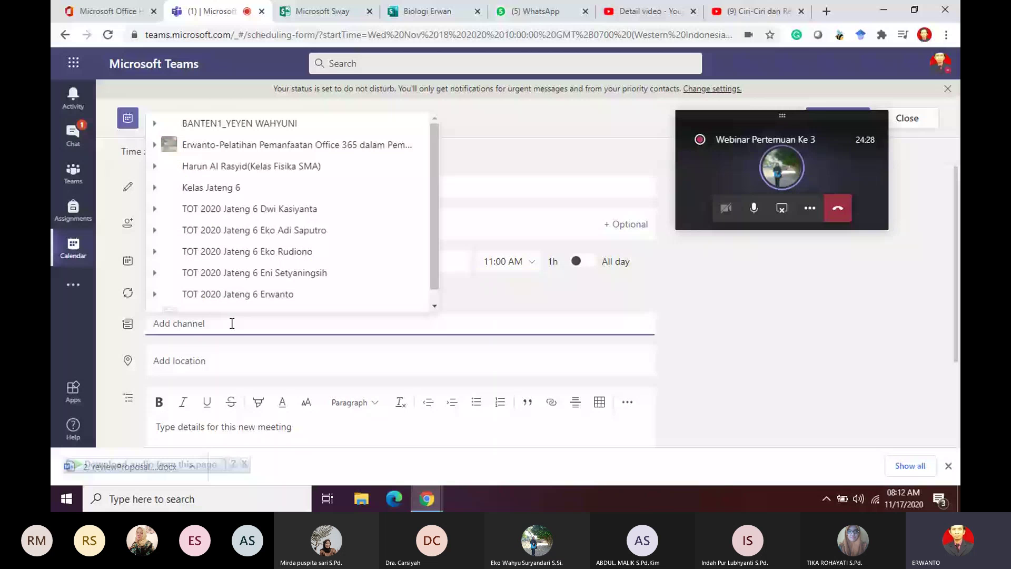
{"action": "left_click", "coordinate": [312, 146]}
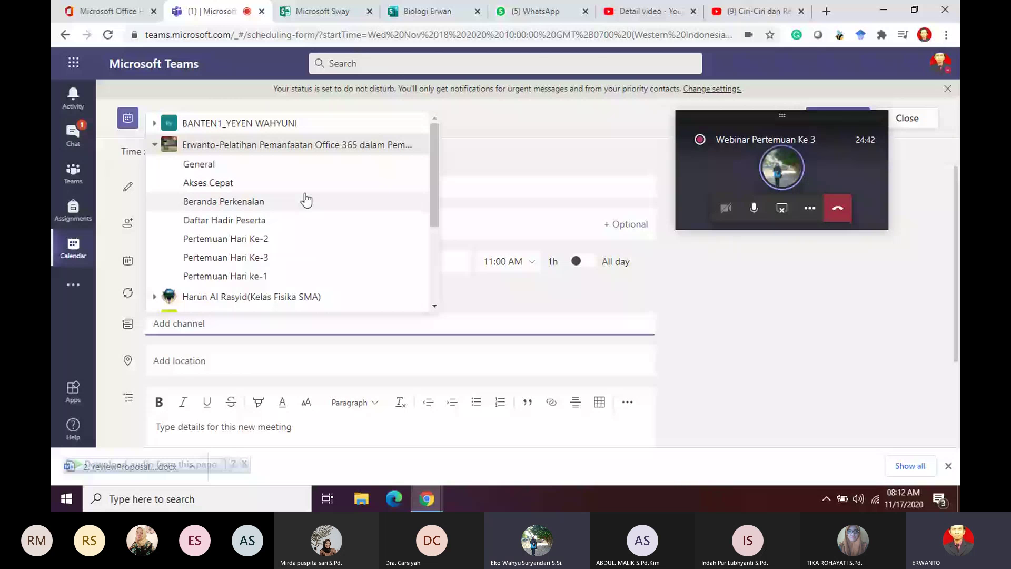
{"action": "left_click", "coordinate": [305, 200]}
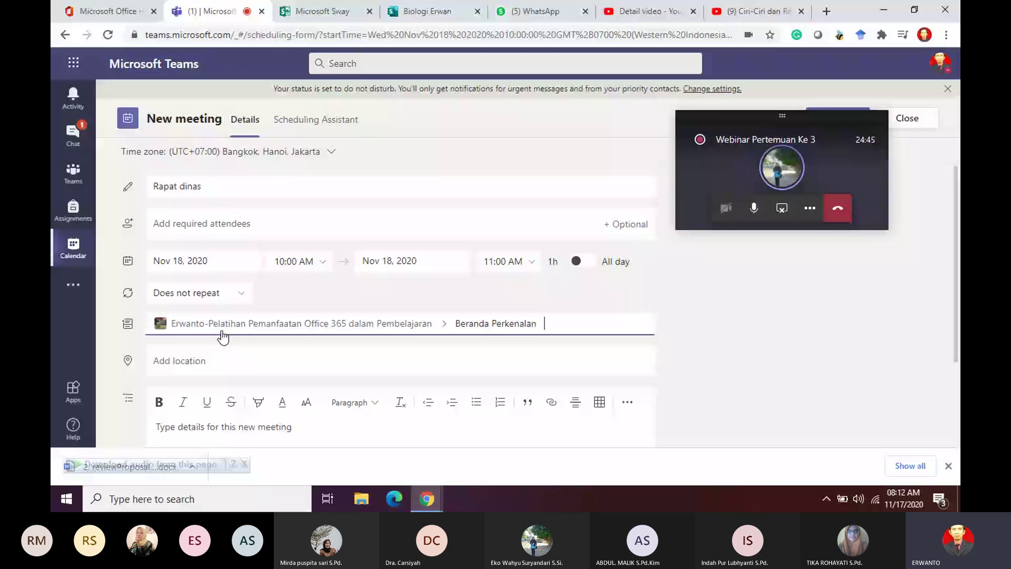
{"action": "left_click", "coordinate": [223, 332]}
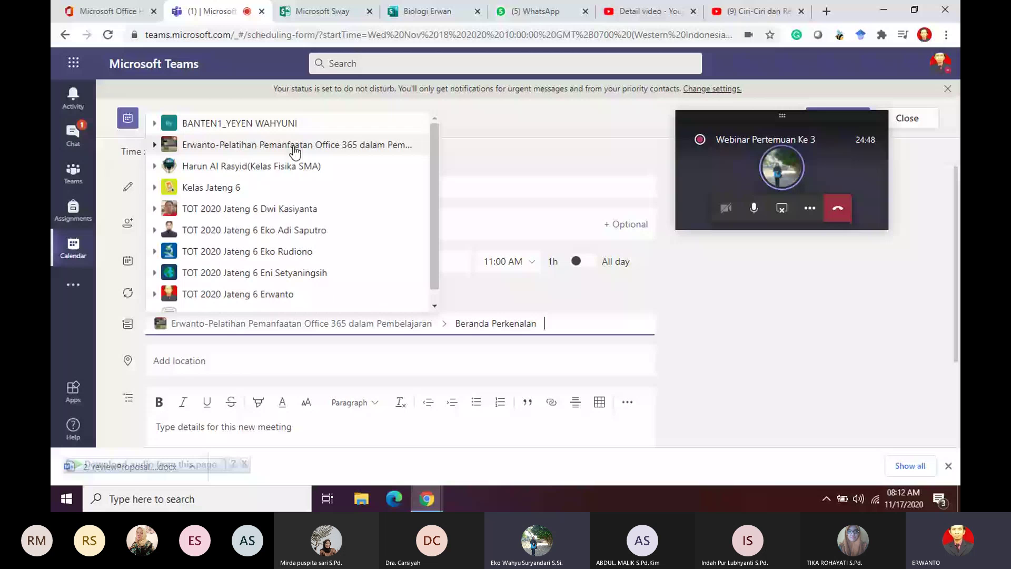
{"action": "left_click", "coordinate": [295, 151]}
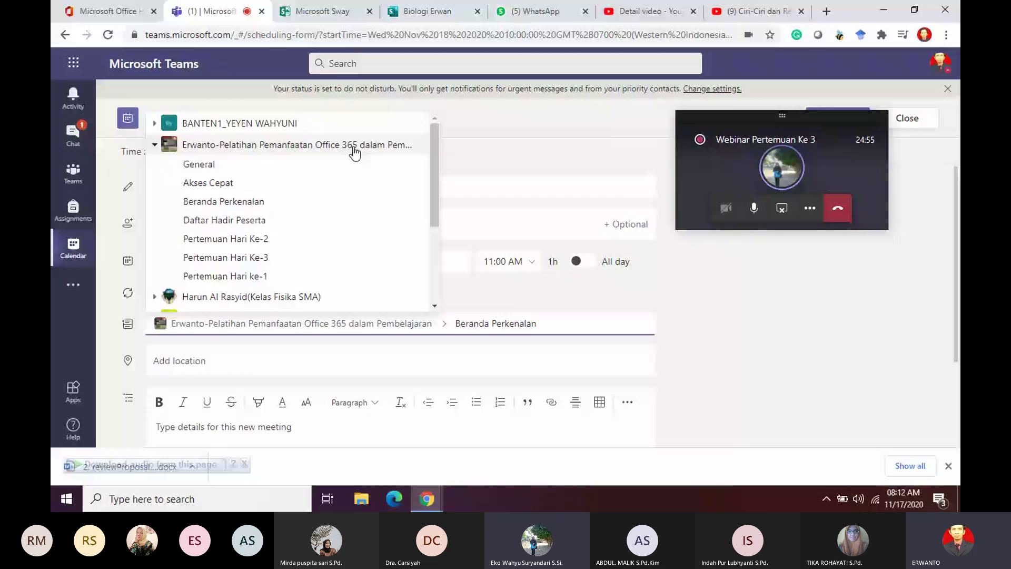
{"action": "left_click", "coordinate": [199, 164]}
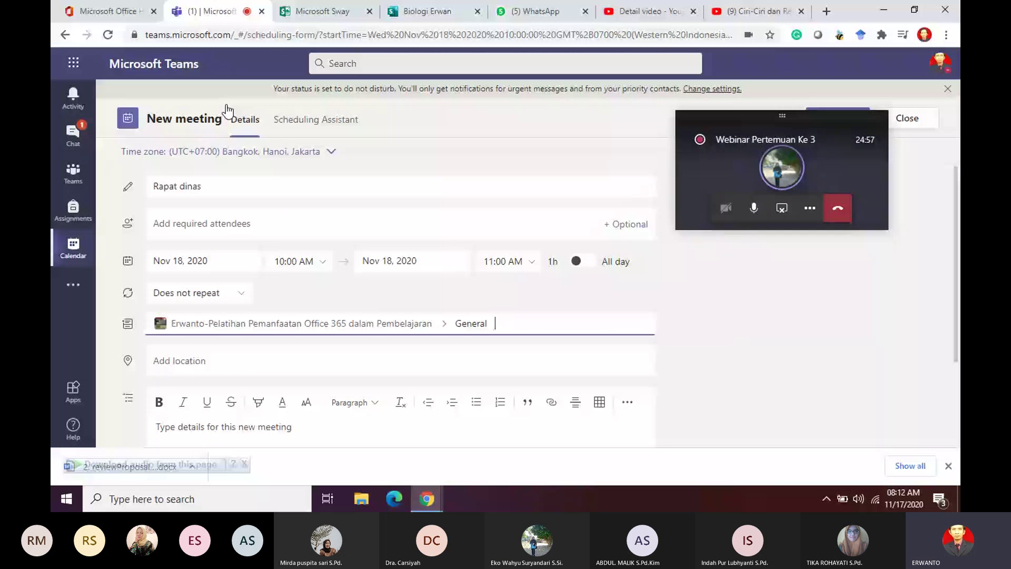
{"action": "left_click", "coordinate": [359, 369]}
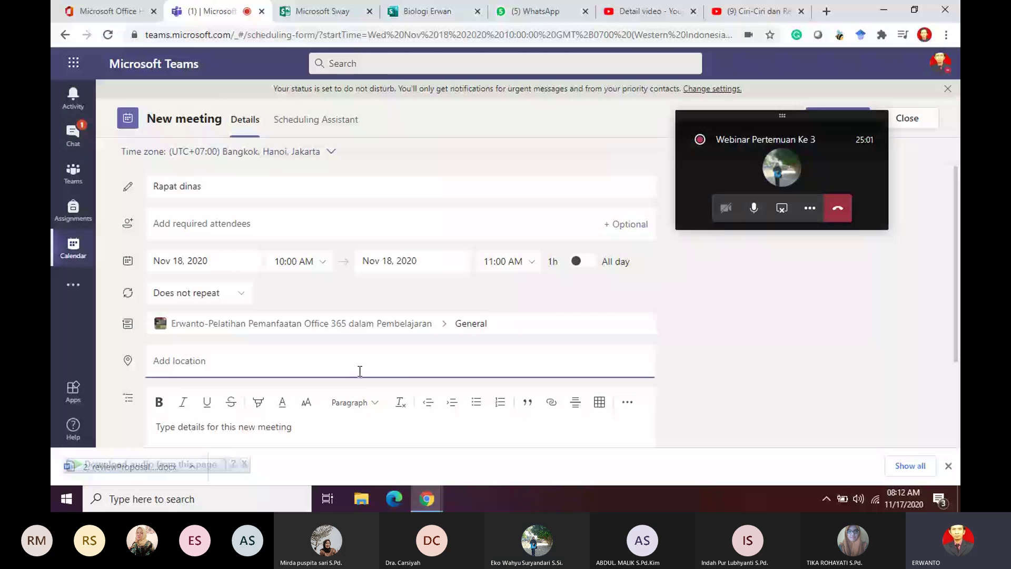
Step: Set the meeting location to Online
{"action": "type", "text": "Onlin"}
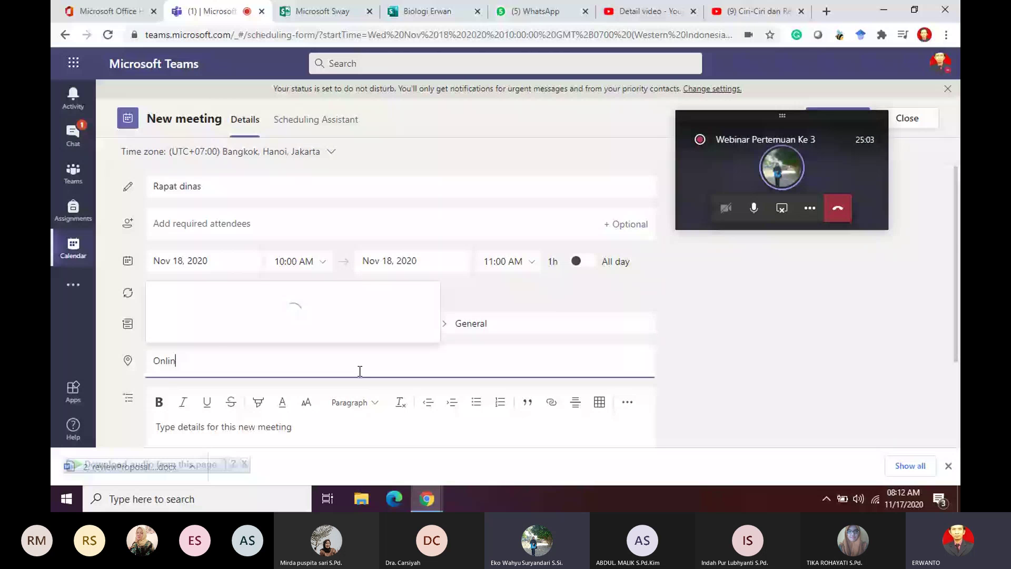
{"action": "type", "text": "e"}
{"action": "key", "text": "Return"}
{"action": "left_click", "coordinate": [386, 325]}
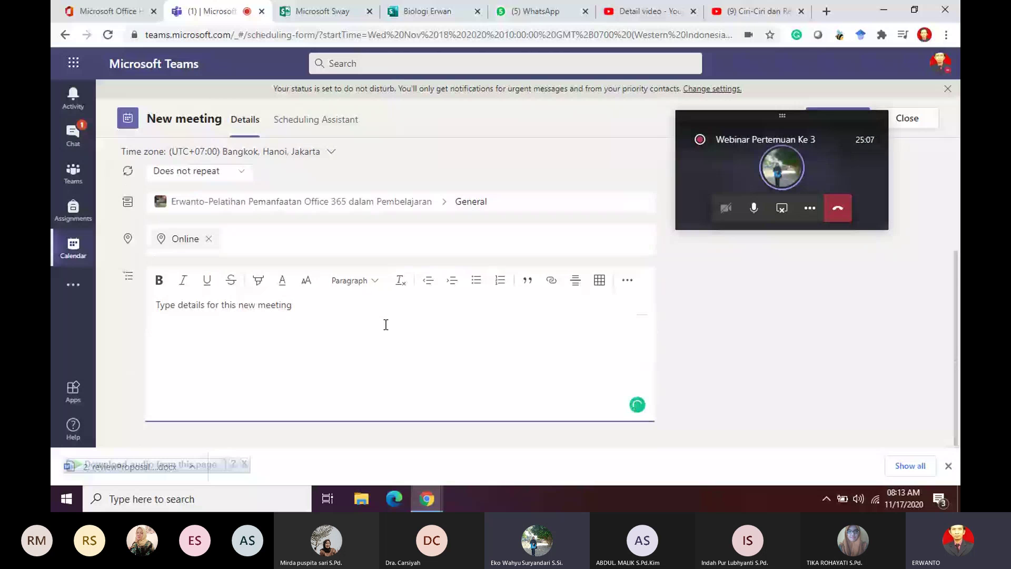
Step: Write 'Assalamualaikum wr wb' and 'Mengharap kehadiran bapak ibu' in the meeting details
{"action": "type", "text": "Assalamualaikum "}
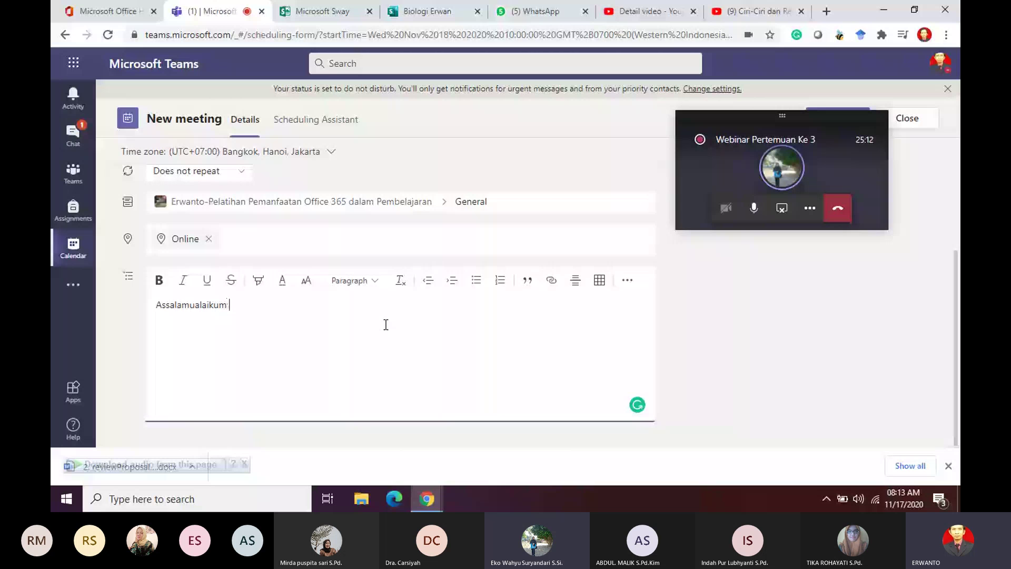
{"action": "type", "text": "wr wb"}
{"action": "key", "text": "Return"}
{"action": "type", "text": "Meng"}
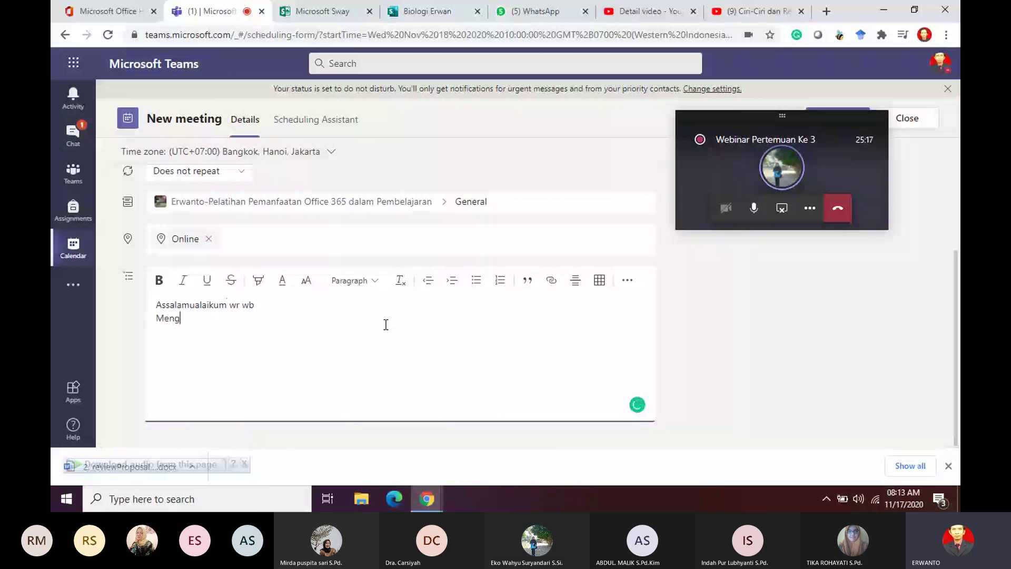
{"action": "type", "text": "ha"}
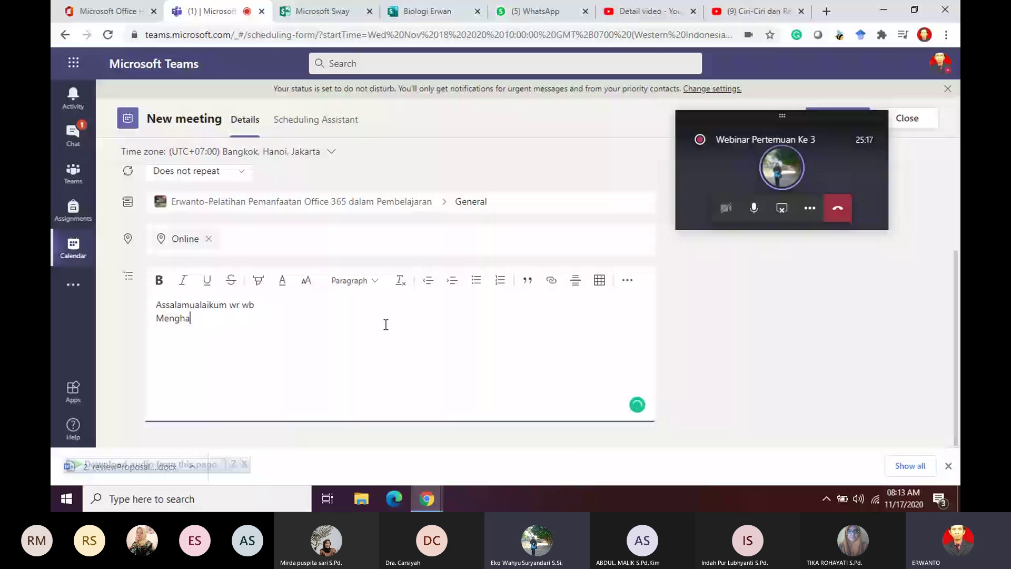
{"action": "type", "text": "rap kehadira"}
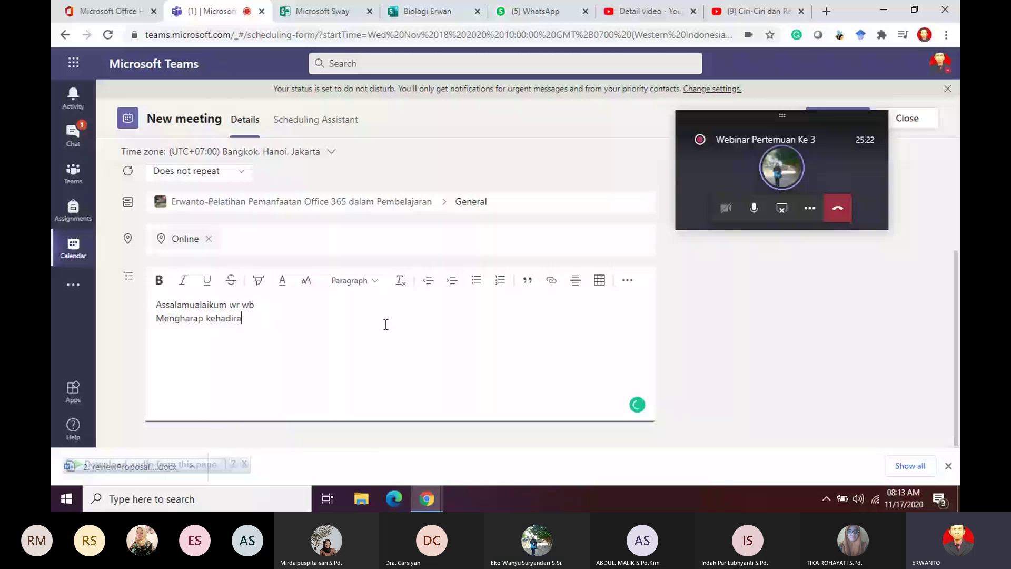
{"action": "type", "text": "n bapak ibu"}
Step: Add 'Kepada YTh.' and 'Bapak Ibu Guru' lines above the greeting
{"action": "left_click", "coordinate": [157, 306]}
{"action": "key", "text": "Return"}
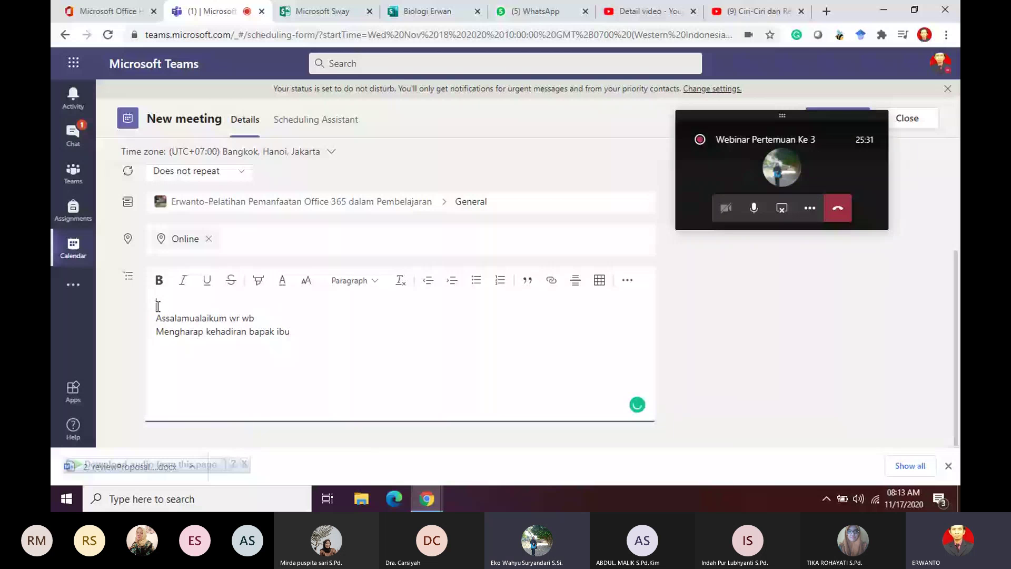
{"action": "type", "text": "Kepdada "}
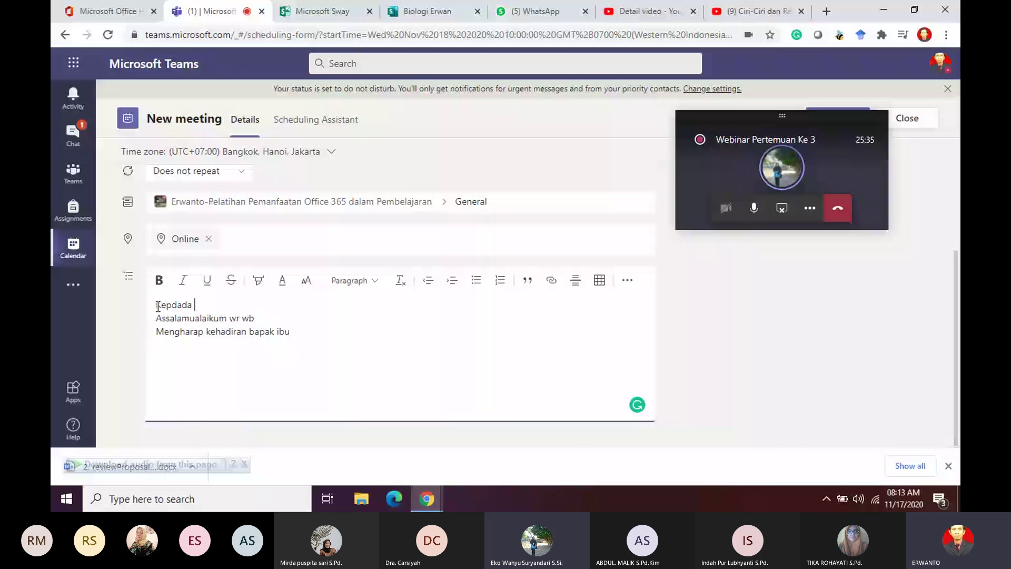
{"action": "type", "text": "yang t"}
{"action": "key", "text": "BackSpace"}
{"action": "key", "text": "BackSpace"}
{"action": "key", "text": "BackSpace"}
{"action": "key", "text": "BackSpace"}
{"action": "key", "text": "BackSpace"}
{"action": "key", "text": "BackSpace"}
{"action": "key", "text": "BackSpace"}
{"action": "key", "text": "BackSpace"}
{"action": "key", "text": "BackSpace"}
{"action": "key", "text": "BackSpace"}
{"action": "key", "text": "BackSpace"}
{"action": "type", "text": "ada"}
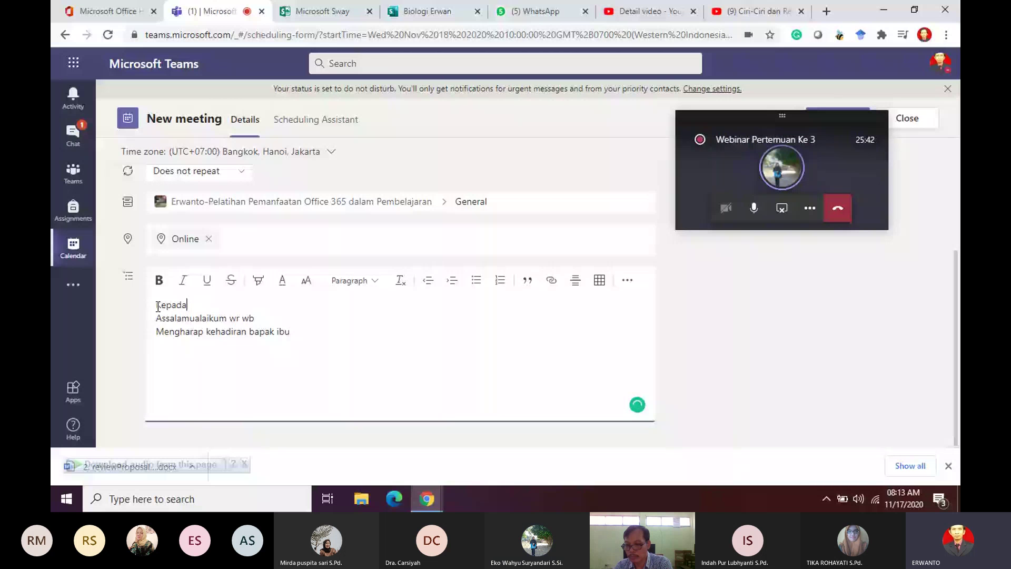
{"action": "type", "text": " YT"}
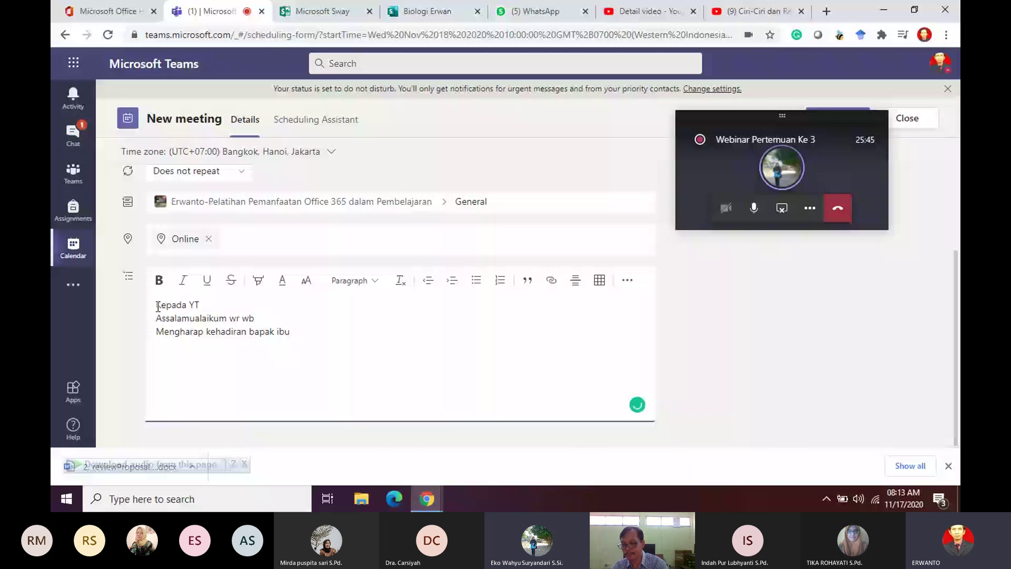
{"action": "type", "text": "h."}
{"action": "key", "text": "Return"}
{"action": "type", "text": "Bapak Ibu Guru"}
{"action": "key", "text": "Return"}
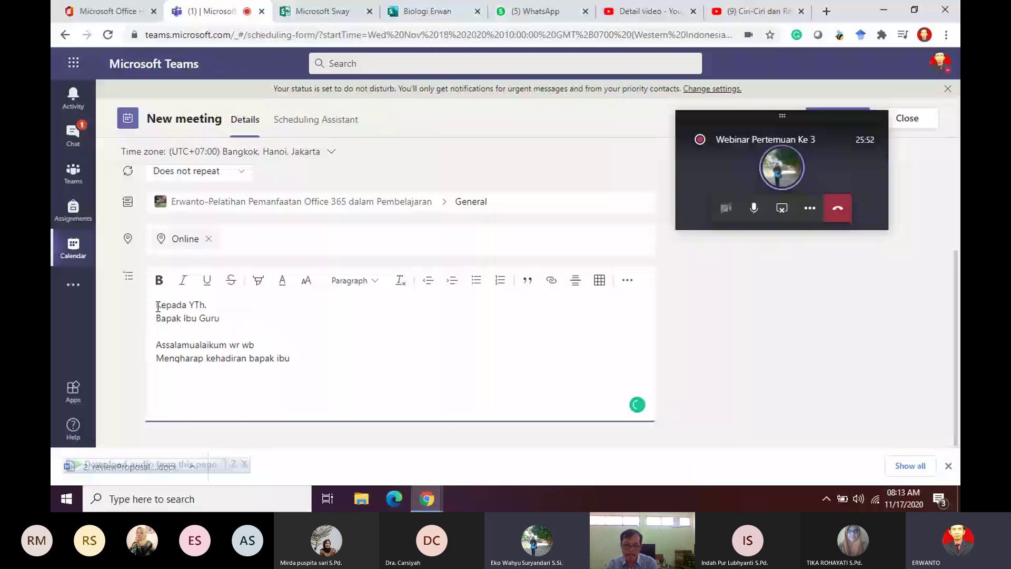
Step: Add a 'di tempat' line with a blank line below, fixing its typo
{"action": "type", "text": "di ten"}
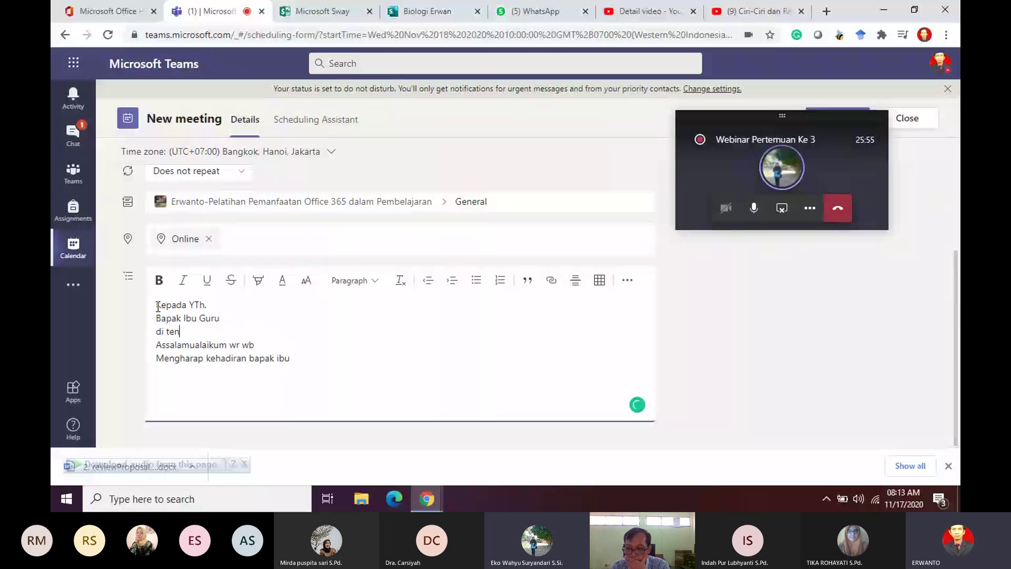
{"action": "key", "text": "BackSpace"}
{"action": "type", "text": "mapat"}
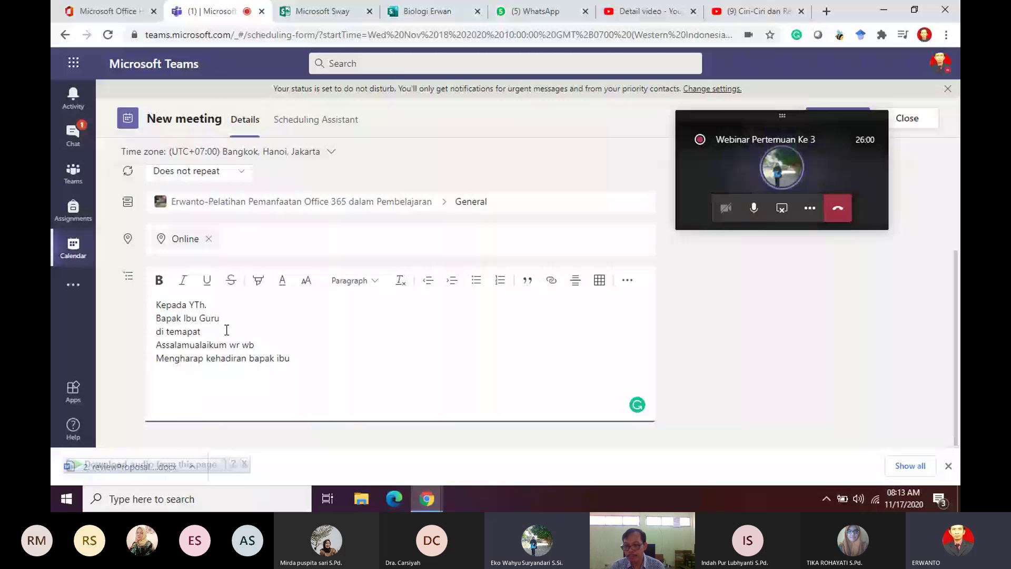
{"action": "key", "text": "Return"}
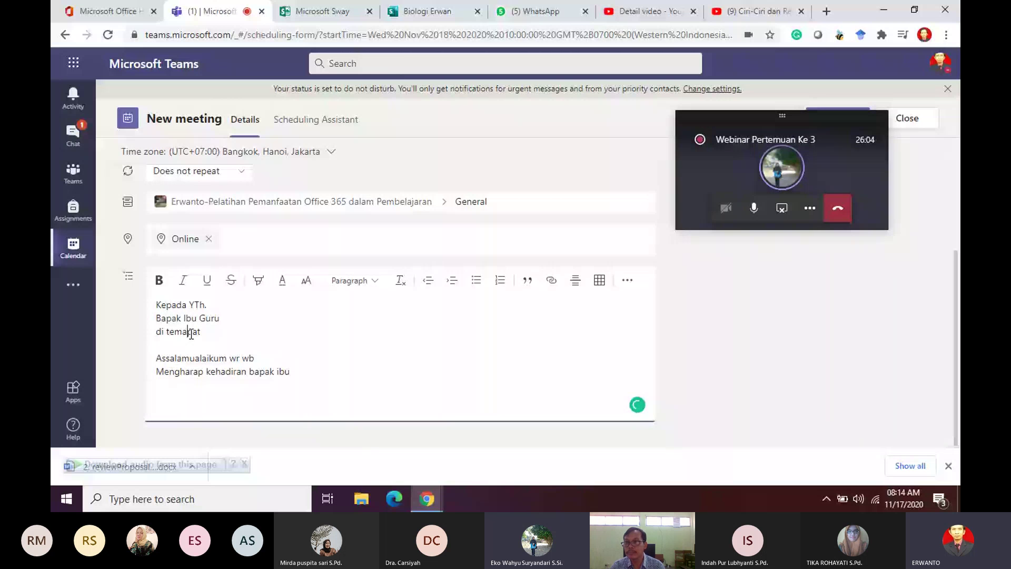
{"action": "left_click", "coordinate": [192, 333]}
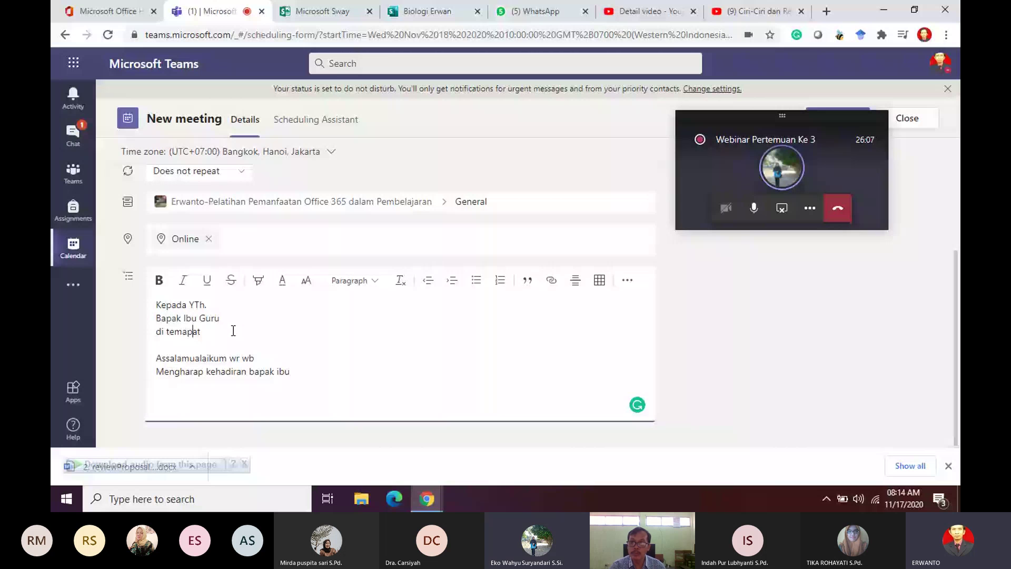
{"action": "key", "text": "BackSpace"}
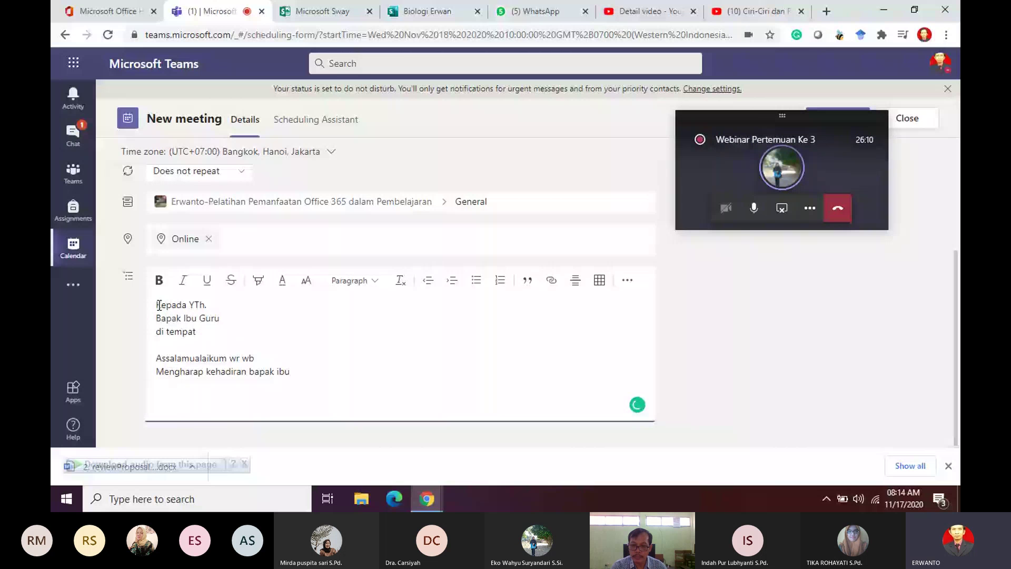
Step: Add 'Pemalang, 17 November 2020' as the first line and end the invitation line with 'pada'
{"action": "left_click", "coordinate": [159, 306]}
{"action": "key", "text": "Return"}
{"action": "key", "text": "Up"}
{"action": "type", "text": "Pemalang"}
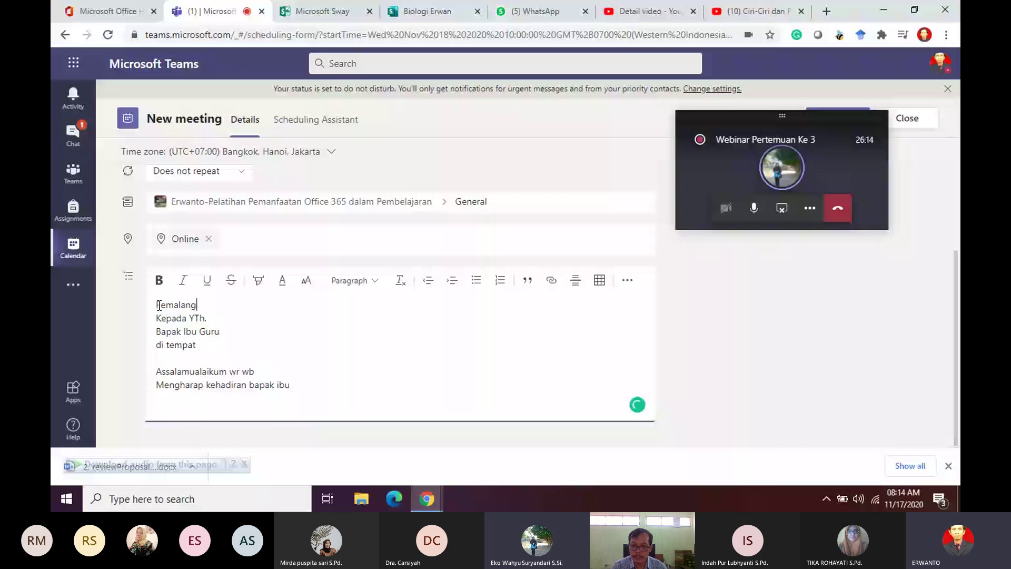
{"action": "type", "text": ", 17"}
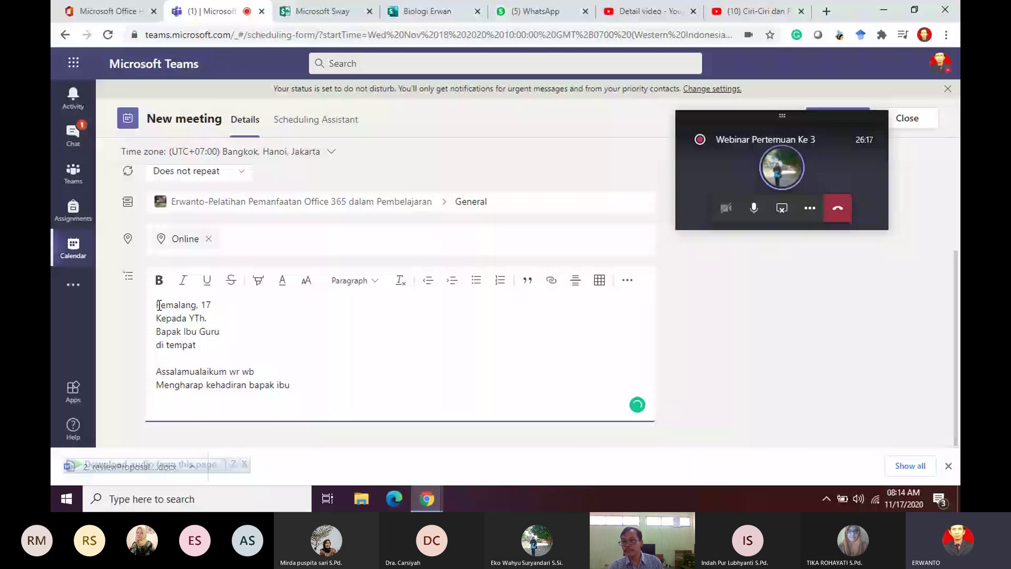
{"action": "type", "text": " November 2"}
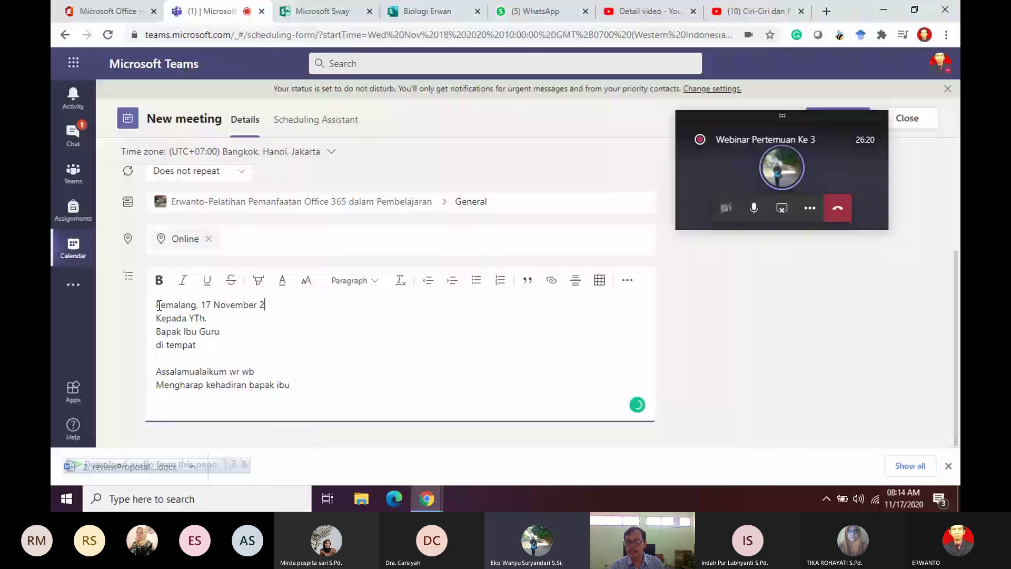
{"action": "type", "text": "020"}
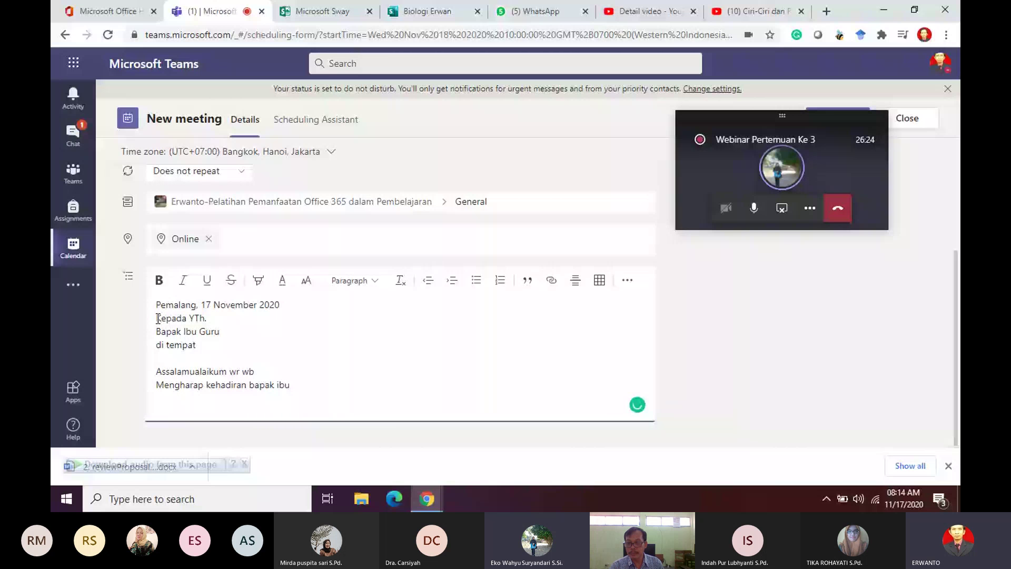
{"action": "key", "text": "Return"}
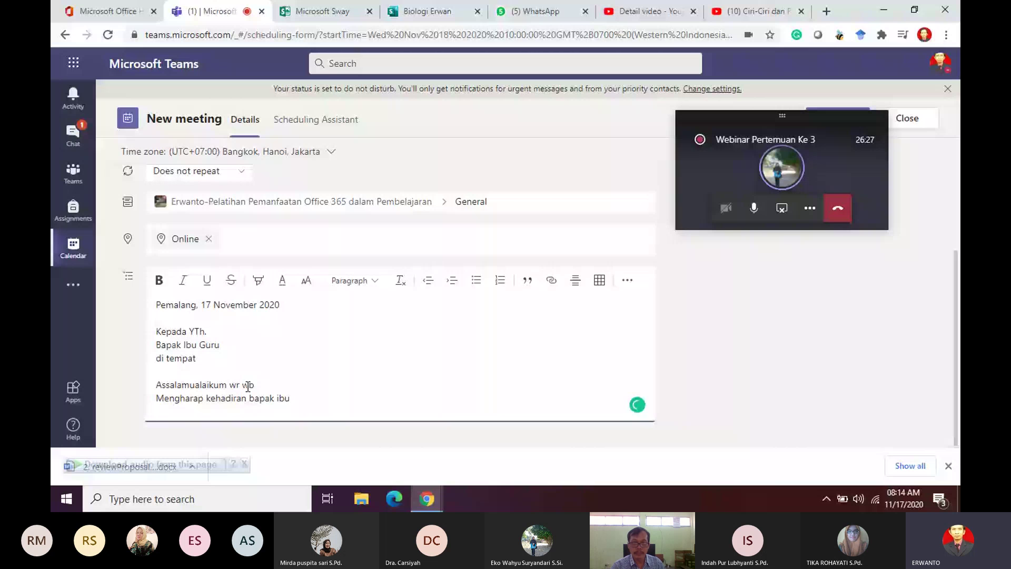
{"action": "type", "text": "u"}
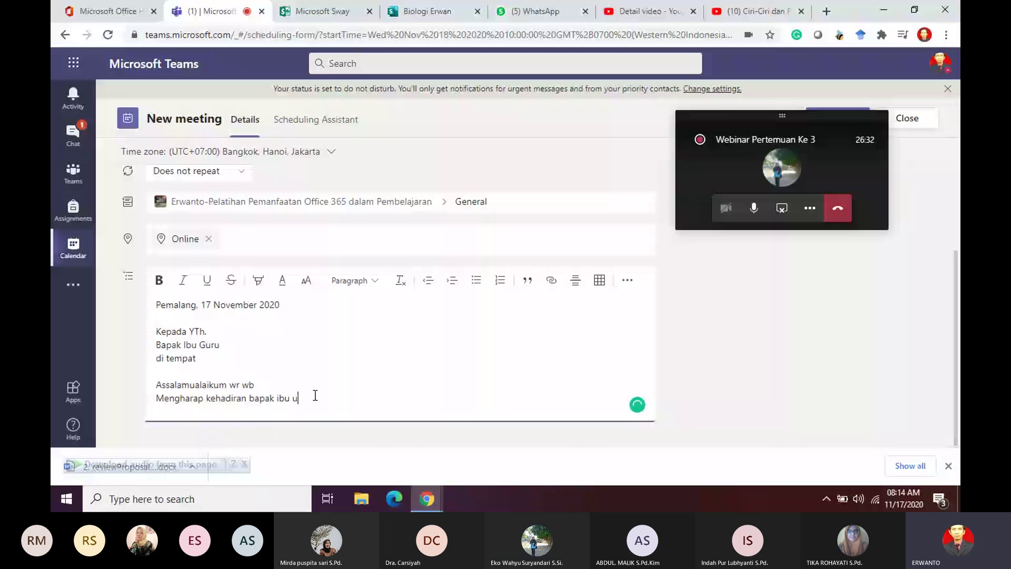
{"action": "key", "text": "BackSpace"}
{"action": "type", "text": "pada"}
Step: Add the Hari/Tanggal, Pukul : 10.00-11.00 WIB and Acara : Rapat lines
{"action": "key", "text": "Return"}
{"action": "type", "text": "Har"}
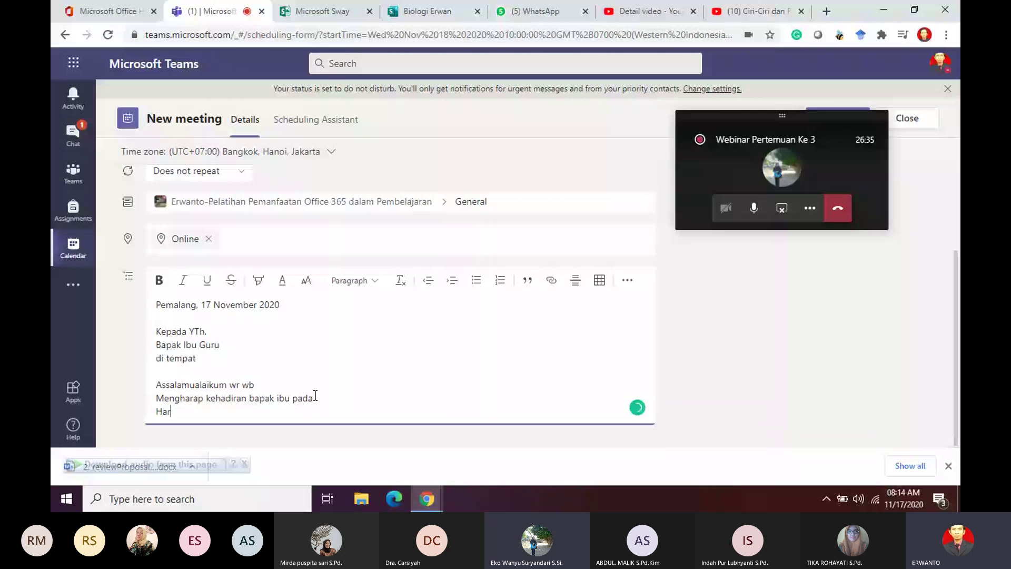
{"action": "type", "text": "i/"}
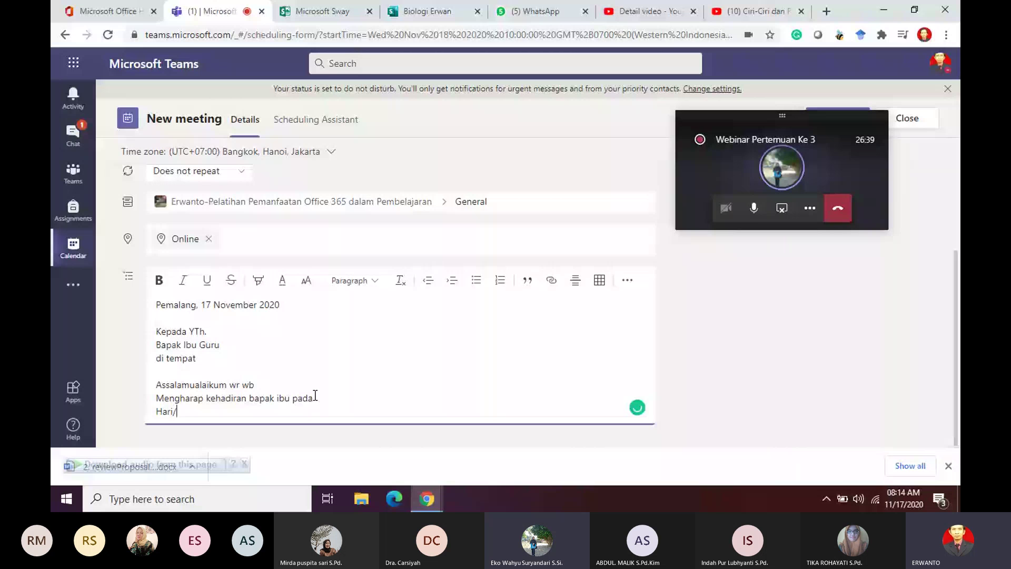
{"action": "type", "text": "Tanggal :"}
{"action": "key", "text": "Return"}
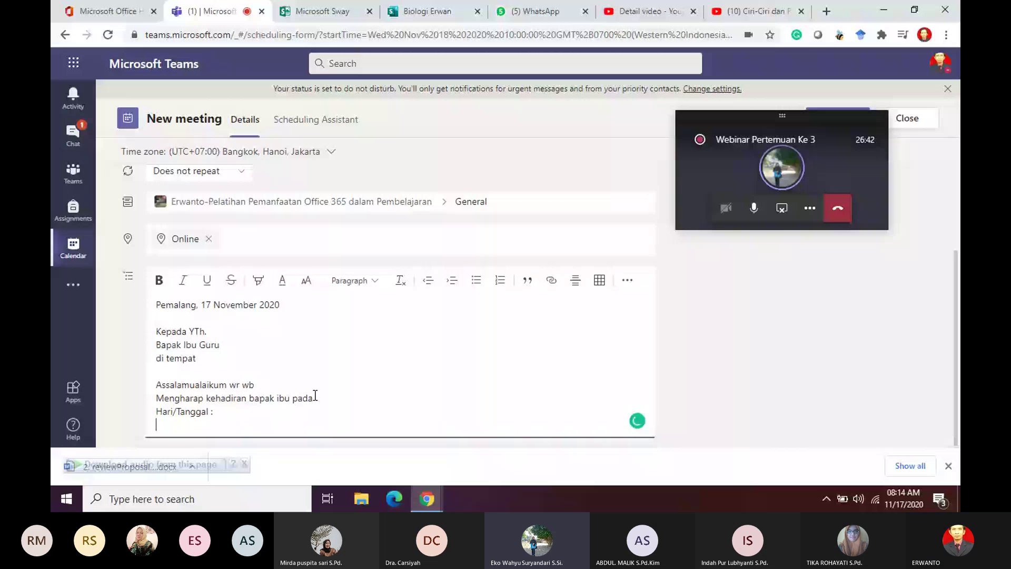
{"action": "type", "text": "P"}
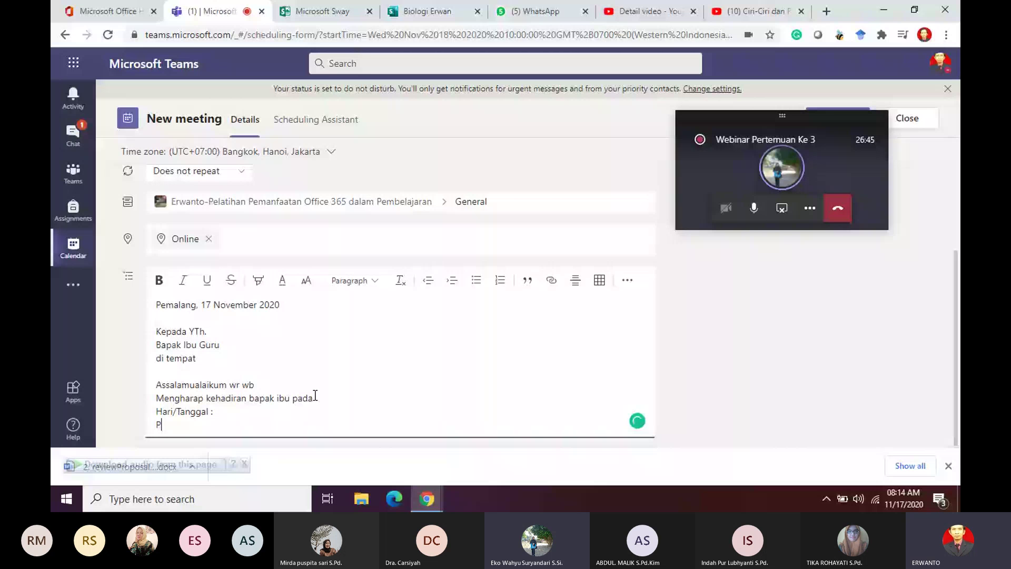
{"action": "type", "text": "u"}
{"action": "type", "text": "kul"}
{"action": "key", "text": "Return"}
{"action": "type", "text": "Acara"}
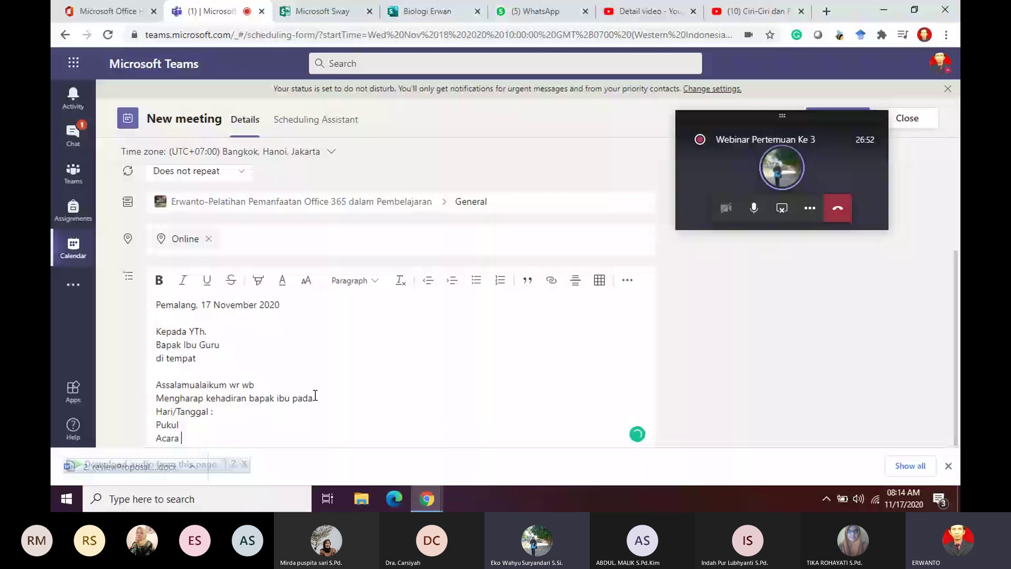
{"action": "type", "text": ": Rapat"}
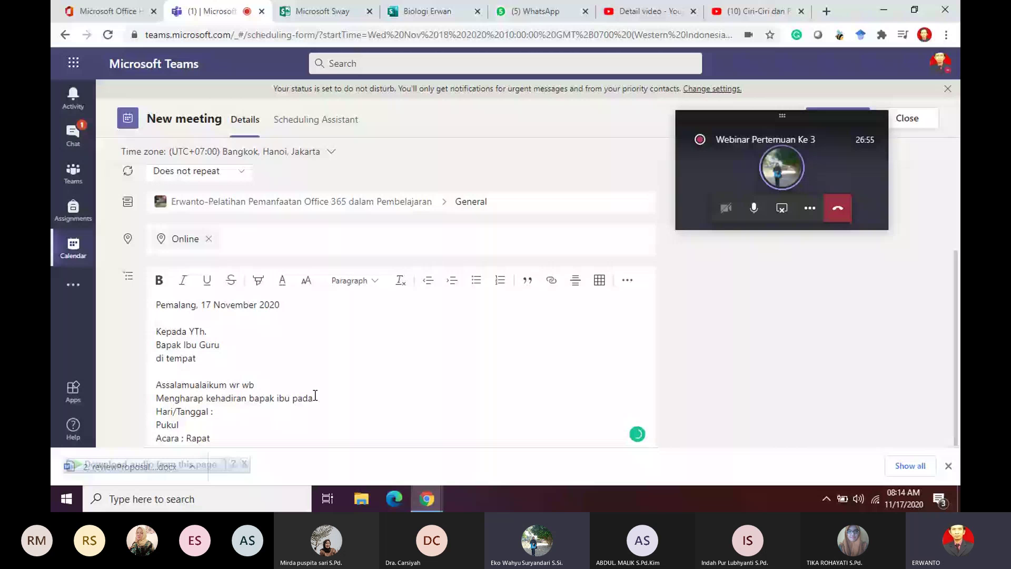
{"action": "key", "text": "Up"}
{"action": "type", "text": ": 1"}
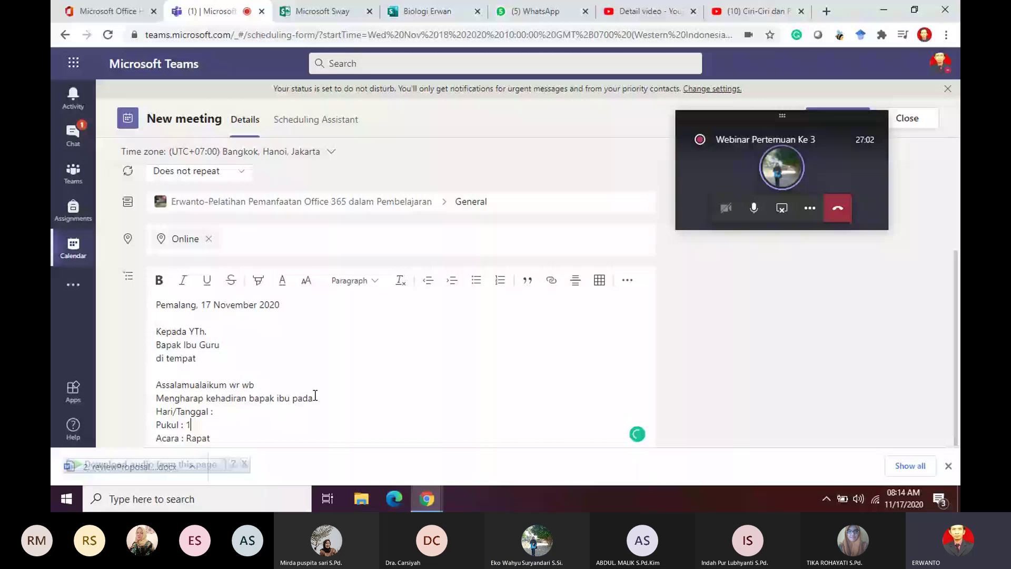
{"action": "type", "text": "0.00-11."}
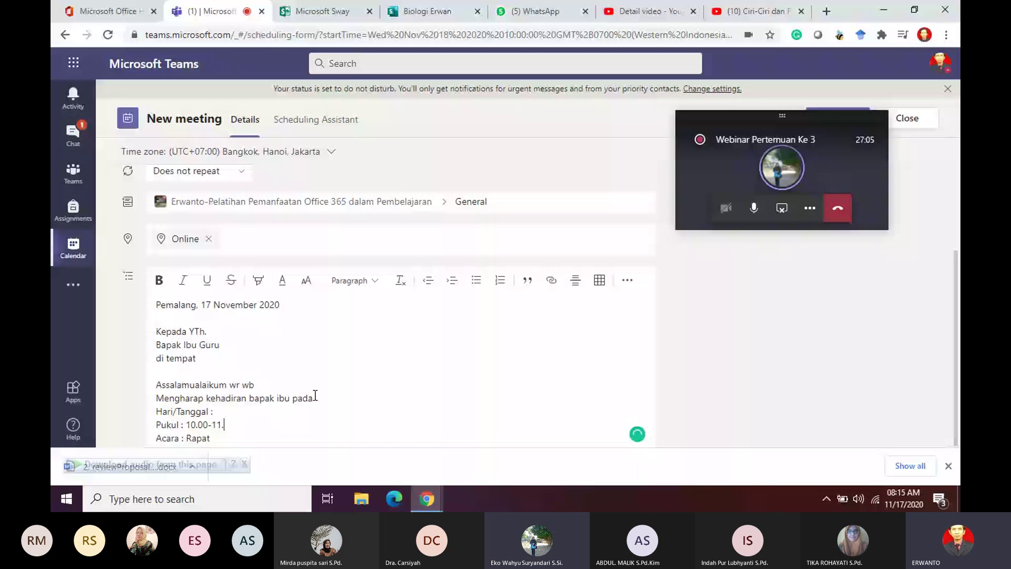
{"action": "type", "text": "00 WIB"}
Step: Fill in the Hari/Tanggal line as 'Rabu, 18 November 2020'
{"action": "left_click", "coordinate": [236, 413]}
{"action": "type", "text": "Rabu 1"}
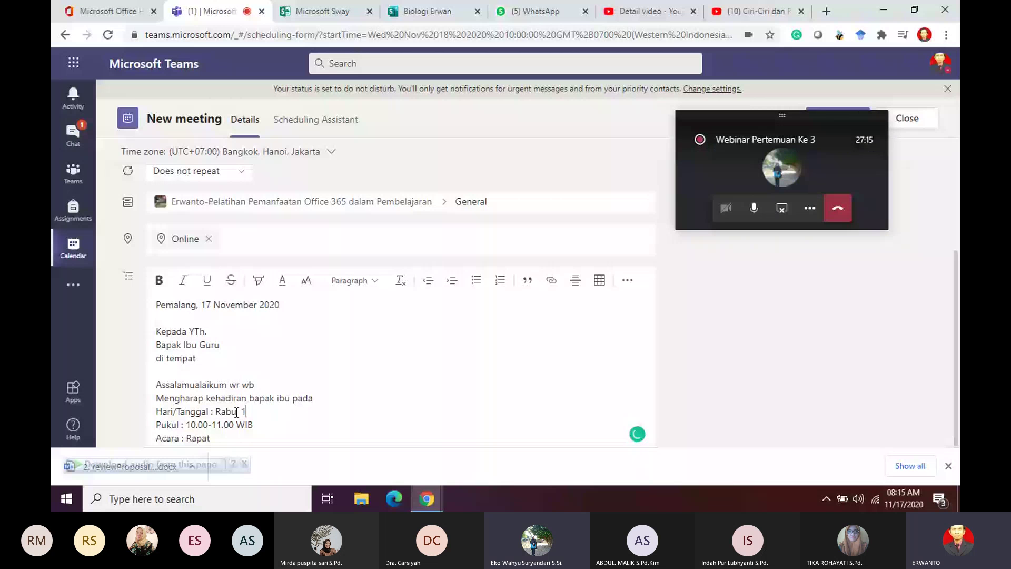
{"action": "type", "text": "8 N"}
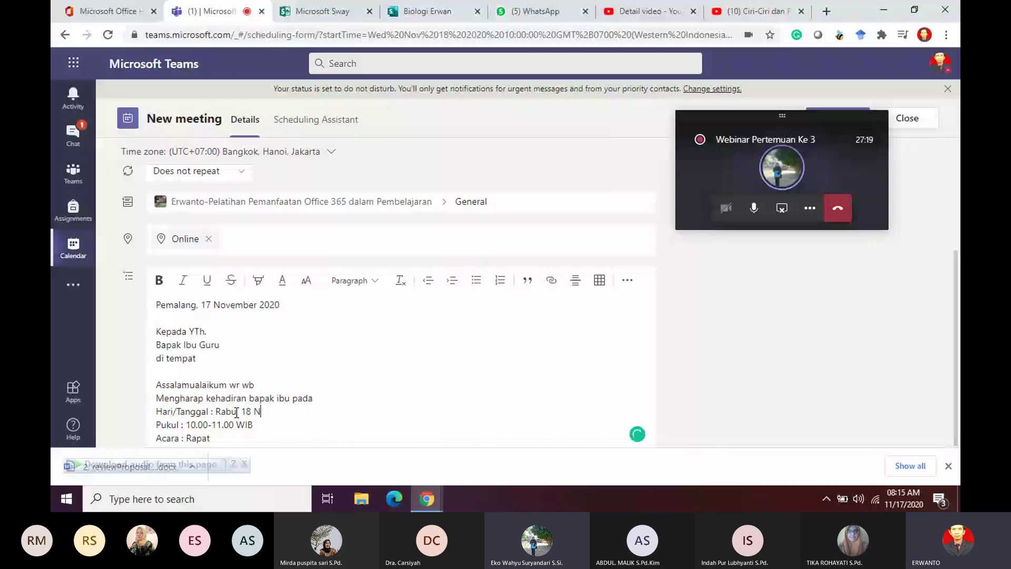
{"action": "type", "text": "ovember 2020"}
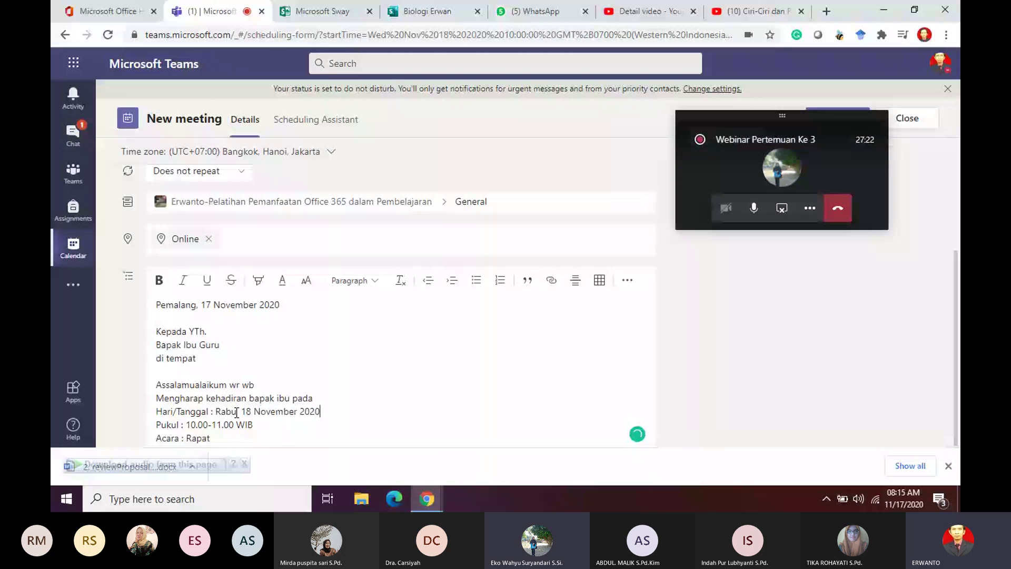
{"action": "left_click", "coordinate": [236, 412]}
{"action": "type", "text": ","}
Step: Add the closing sentence 'Demikian undangan ini disampaikan,.....'
{"action": "left_click", "coordinate": [243, 442]}
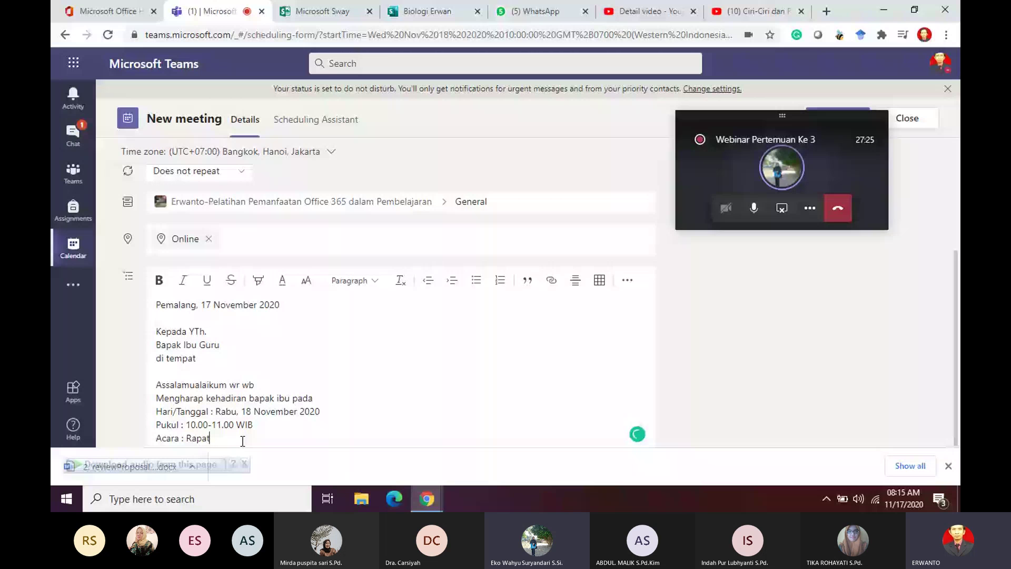
{"action": "key", "text": "Return"}
{"action": "type", "text": "Demikian "}
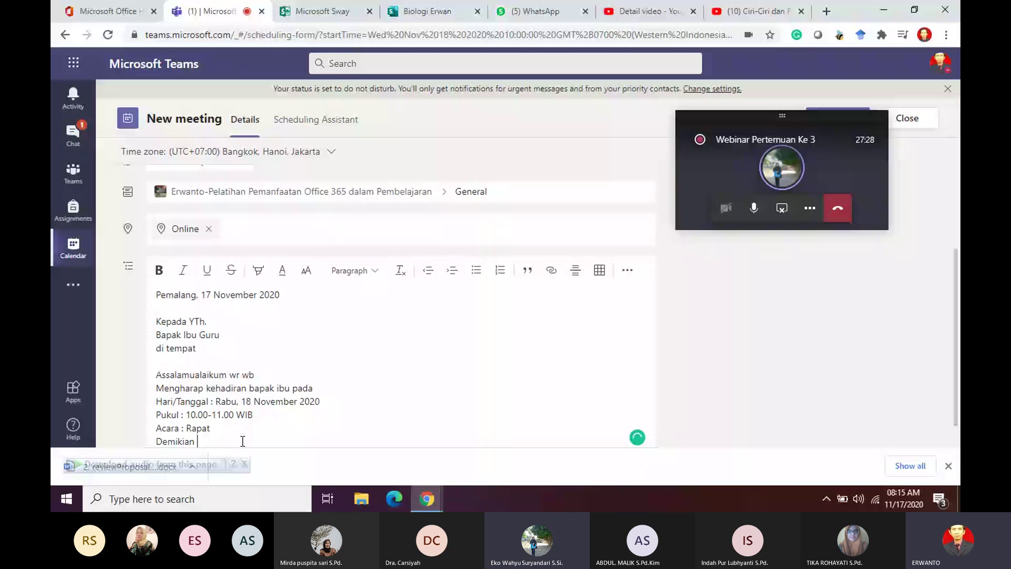
{"action": "type", "text": "undangan ini d"}
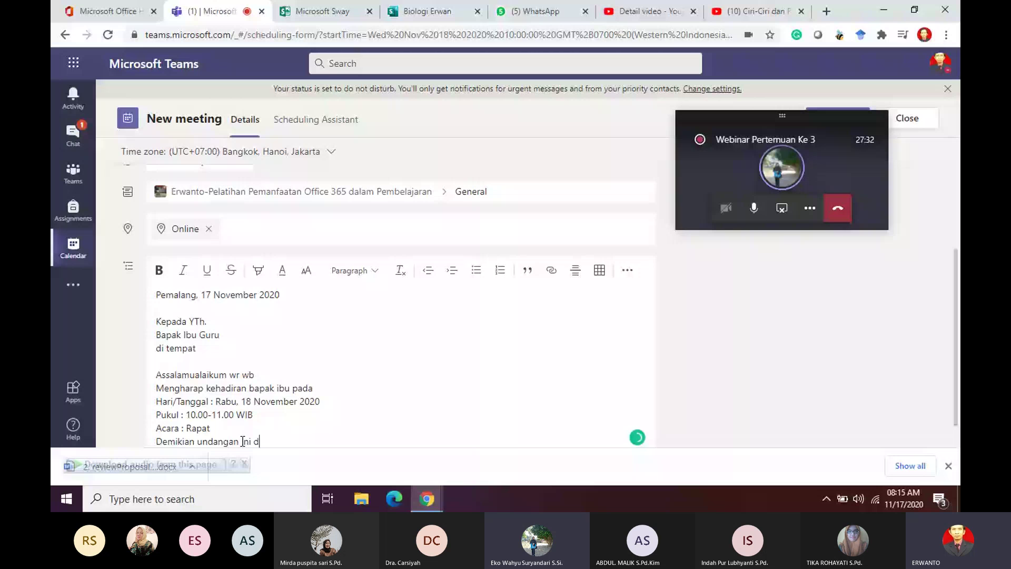
{"action": "type", "text": "isampaian"}
{"action": "key", "text": "Left"}
{"action": "key", "text": "Left"}
{"action": "type", "text": "k"}
{"action": "key", "text": "Right"}
{"action": "key", "text": "Right"}
{"action": "type", "text": ","}
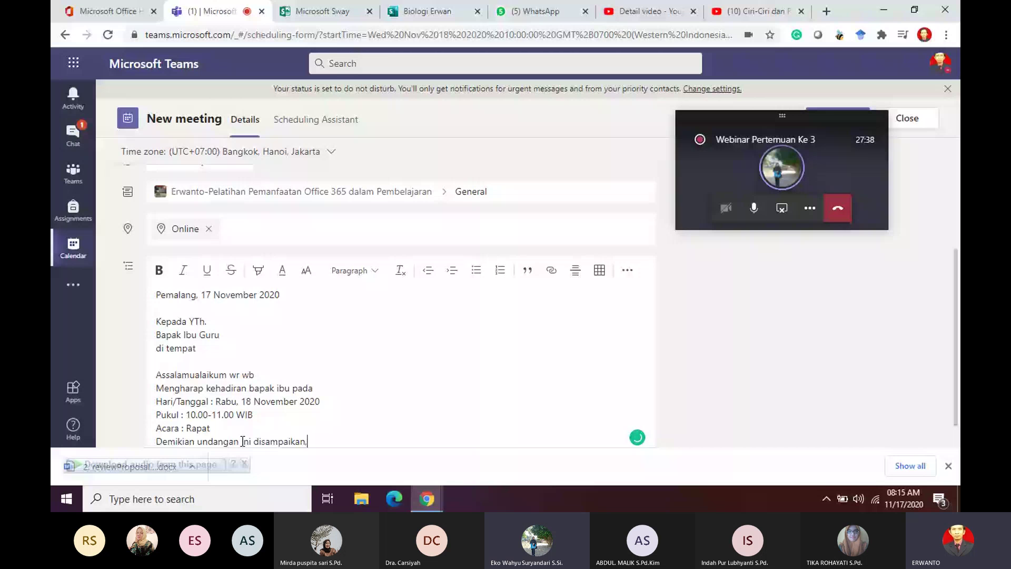
{"action": "type", "text": "....."}
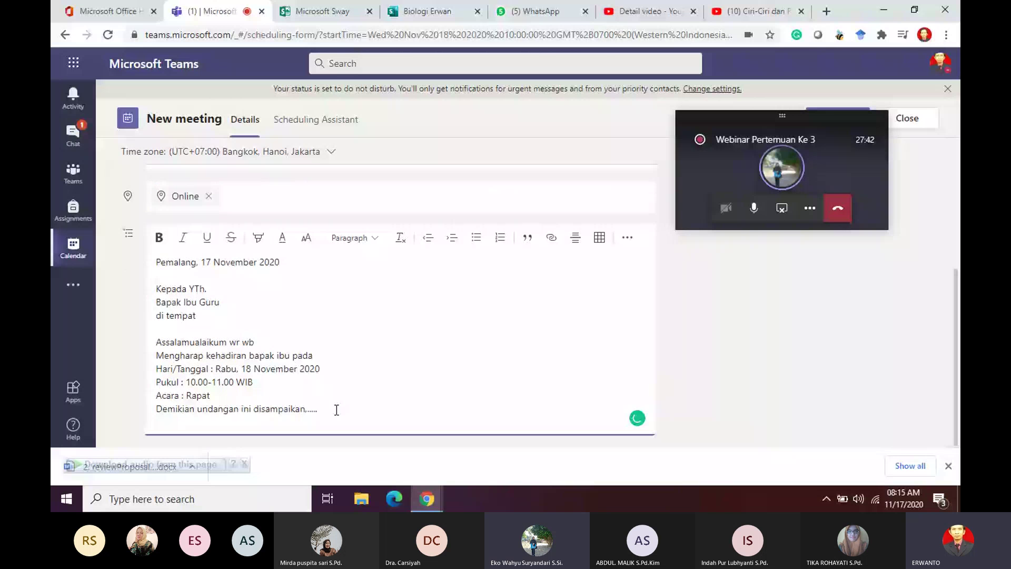
Step: Add 'Wasalamualaikum wr wb' and move the call window off the meeting form
{"action": "key", "text": "Return"}
{"action": "type", "text": "Wasalam"}
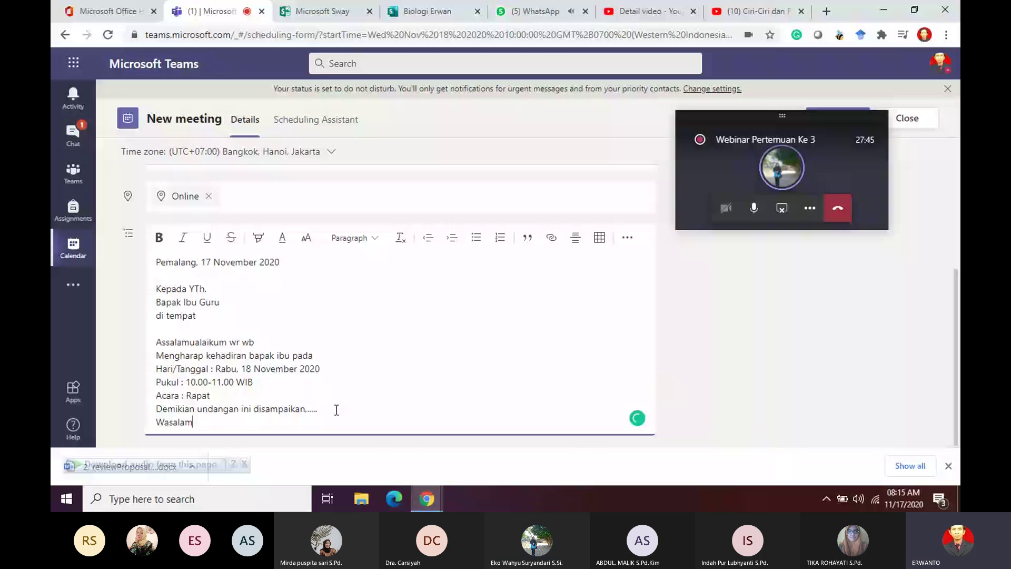
{"action": "type", "text": "ualaikum wr wb"}
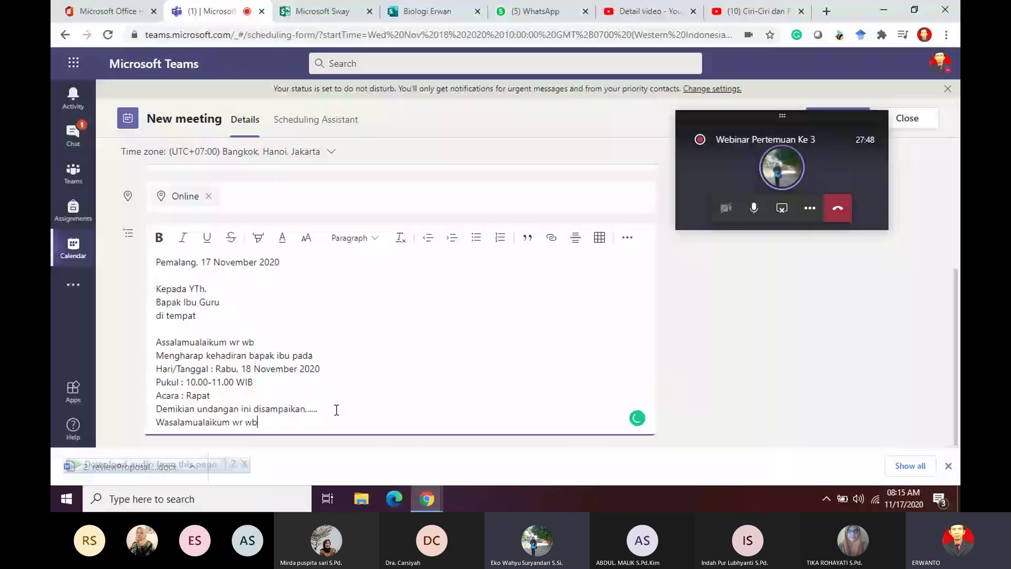
{"action": "scroll", "coordinate": [358, 358], "scroll_direction": "up", "scroll_amount": 3}
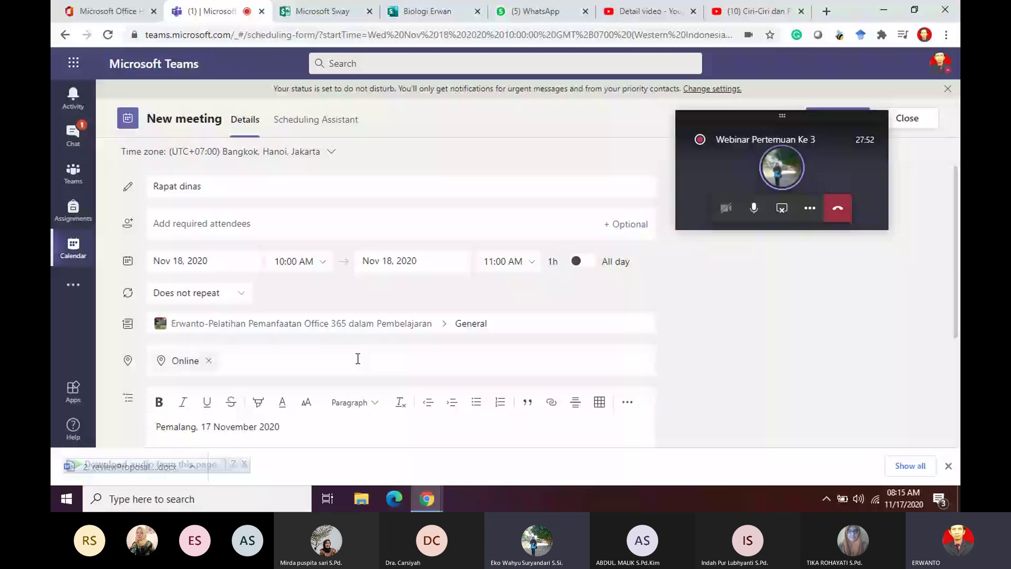
{"action": "left_click_drag", "start_coordinate": [773, 124], "coordinate": [842, 263]}
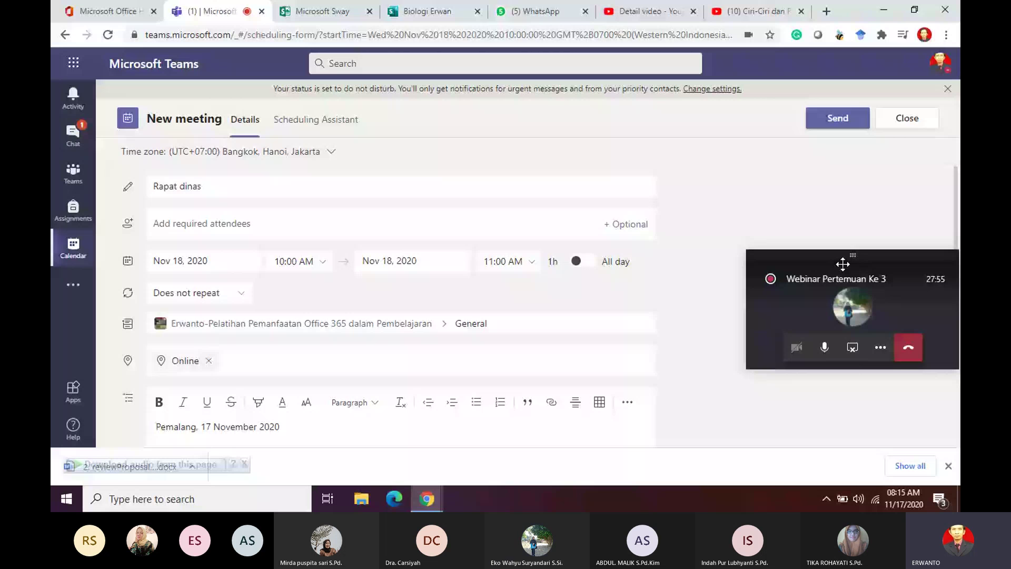
{"action": "scroll", "coordinate": [703, 187], "scroll_direction": "down", "scroll_amount": 3}
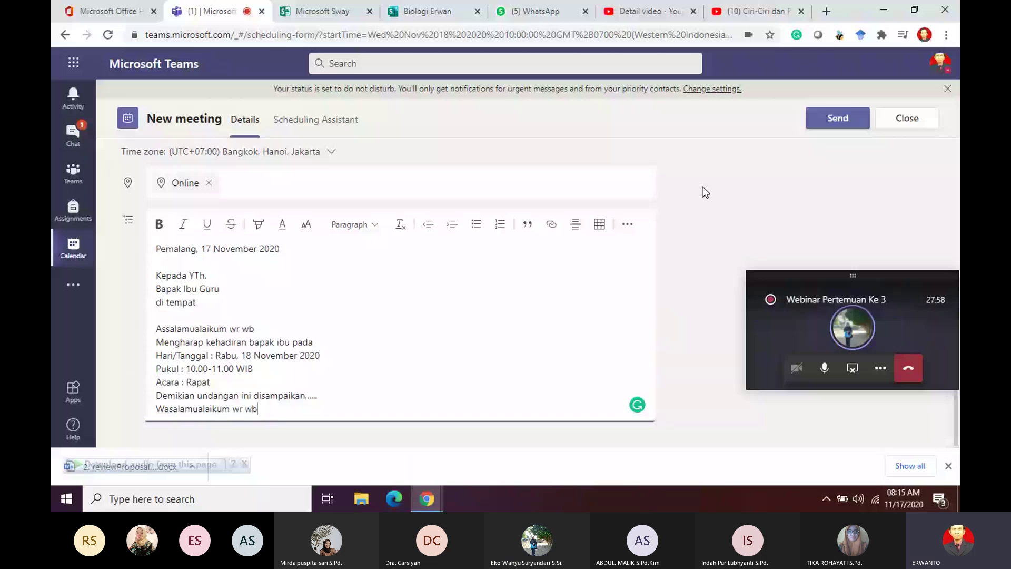
{"action": "scroll", "coordinate": [702, 187], "scroll_direction": "up", "scroll_amount": 3}
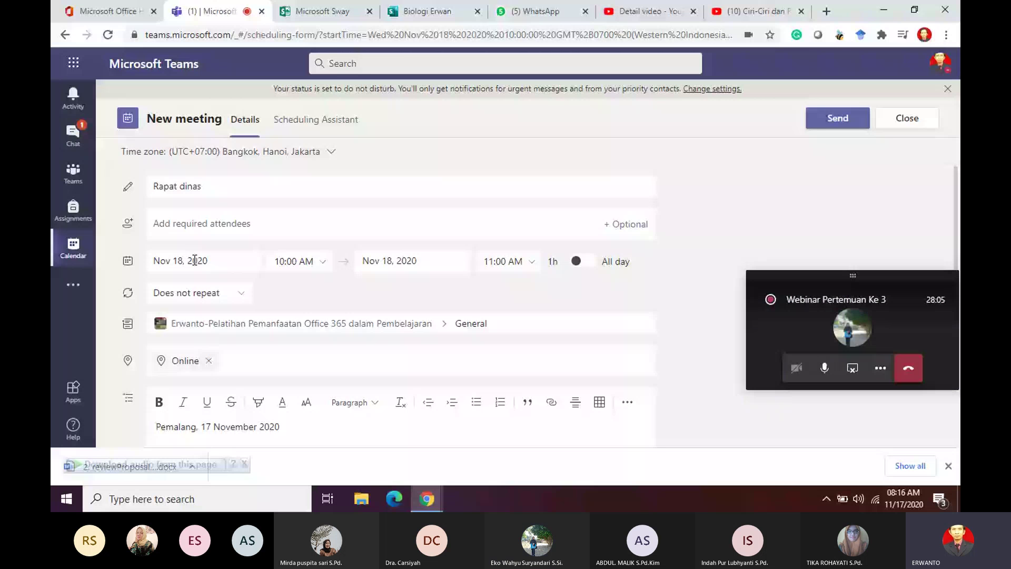
{"action": "scroll", "coordinate": [200, 264], "scroll_direction": "down", "scroll_amount": 2}
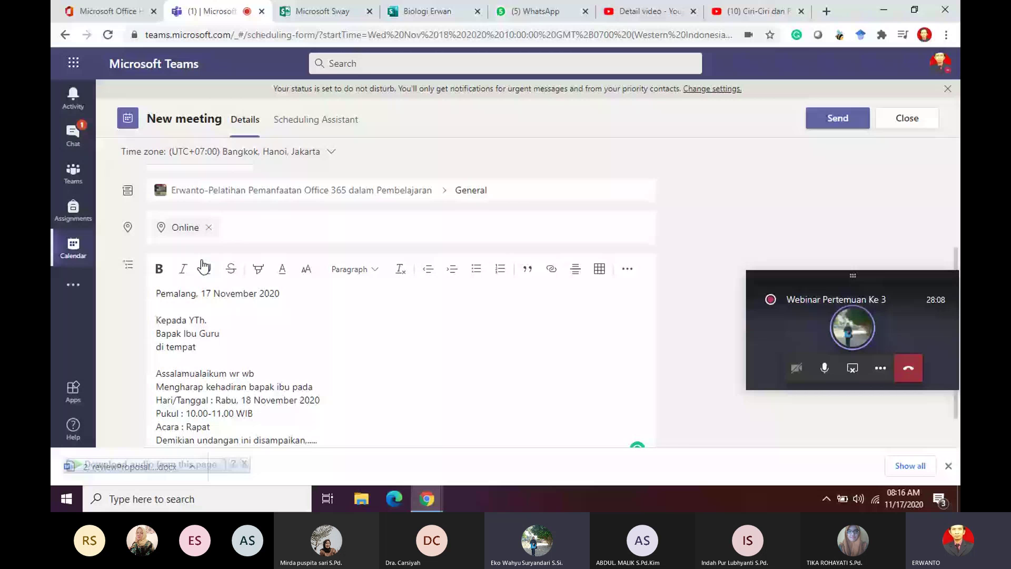
{"action": "scroll", "coordinate": [270, 399], "scroll_direction": "down", "scroll_amount": 1}
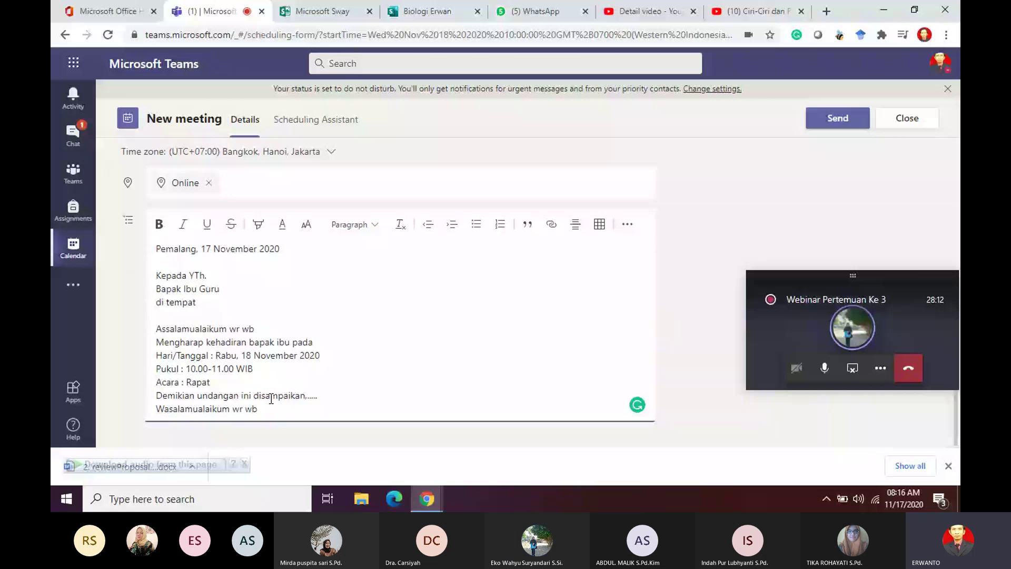
Step: Sign off with 'Hormat kami' and 'Panitia' after a blank line, then send the meeting
{"action": "key", "text": "Return"}
{"action": "type", "text": "Hormat k"}
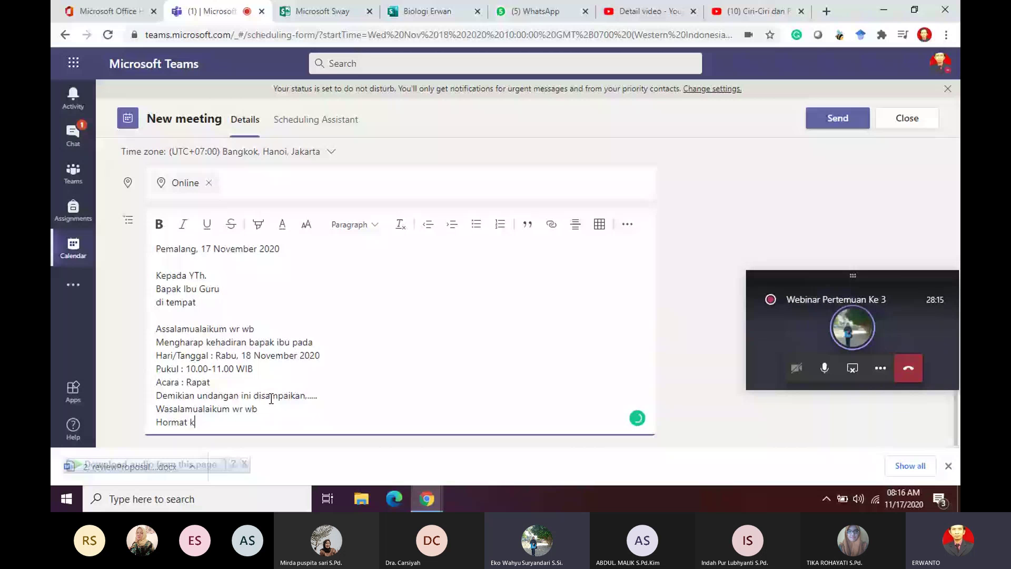
{"action": "type", "text": "ami"}
{"action": "key", "text": "Return"}
{"action": "type", "text": "pani"}
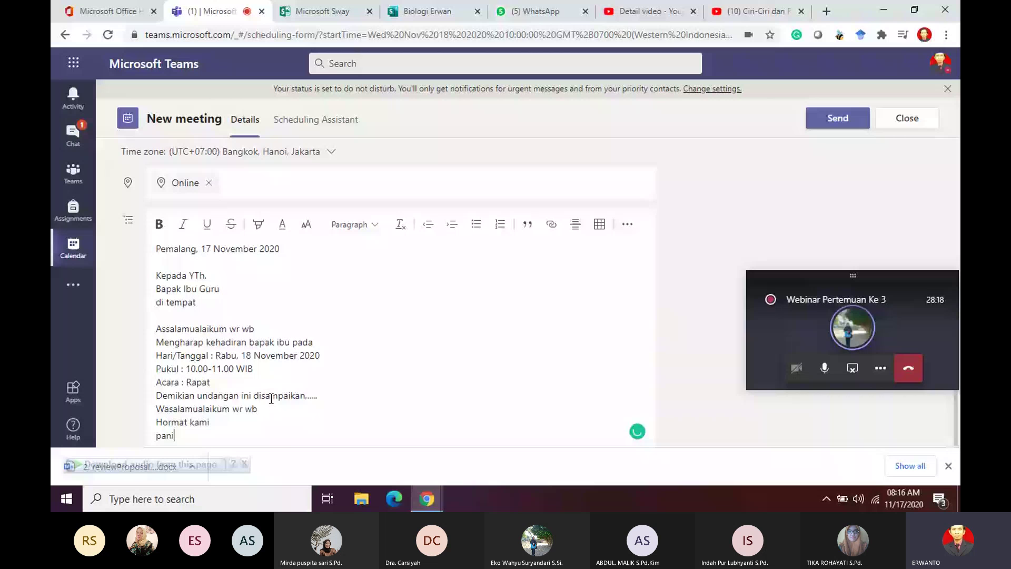
{"action": "type", "text": "tia"}
{"action": "key", "text": "Home"}
{"action": "key", "text": "Delete"}
{"action": "type", "text": "P"}
{"action": "key", "text": "Up"}
{"action": "key", "text": "Left"}
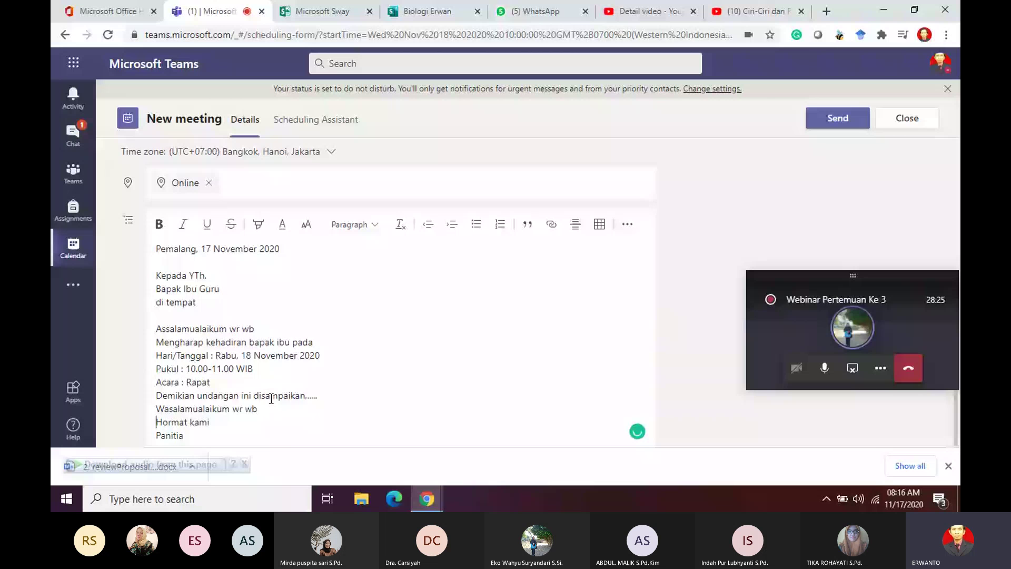
{"action": "key", "text": "Return"}
{"action": "key", "text": "Down"}
{"action": "key", "text": "Return"}
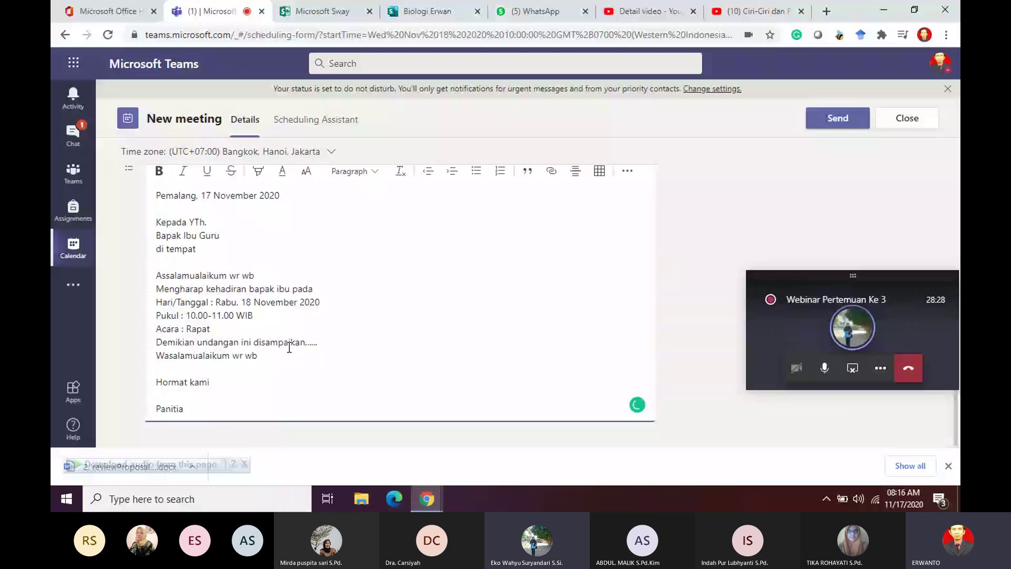
{"action": "left_click", "coordinate": [837, 118]}
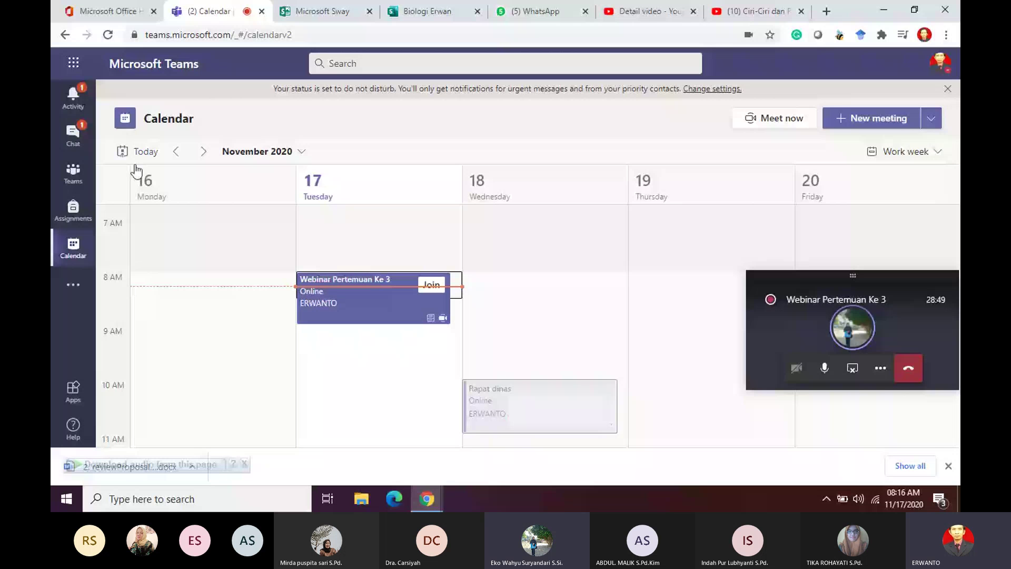
{"action": "left_click", "coordinate": [73, 171]}
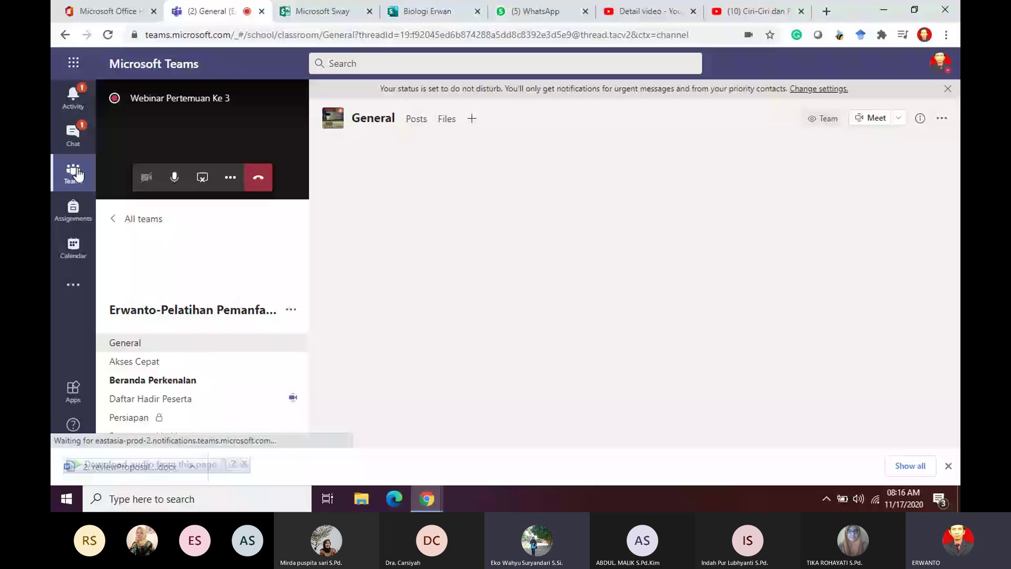
{"action": "scroll", "coordinate": [177, 388], "scroll_direction": "down", "scroll_amount": 1}
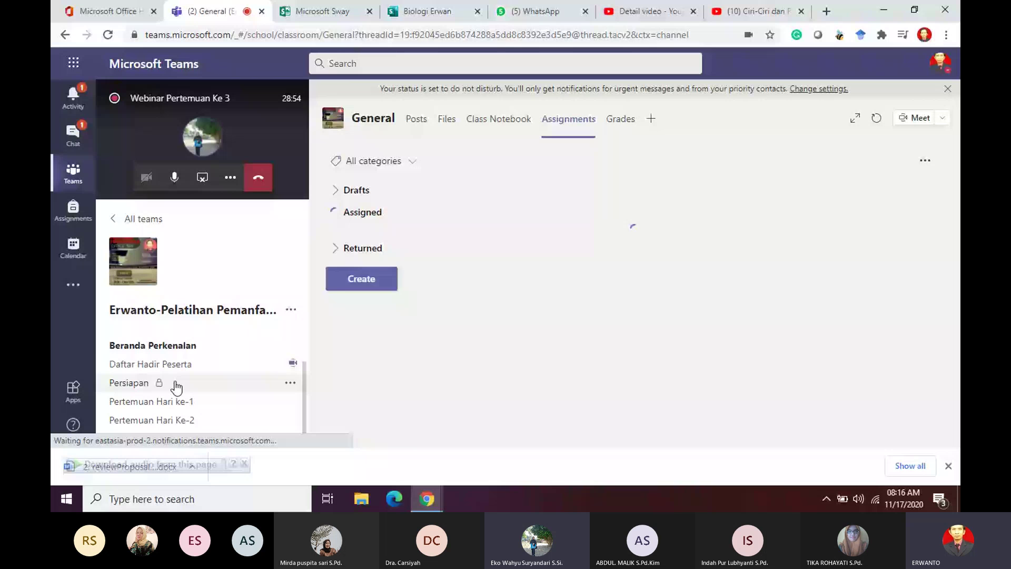
{"action": "left_click", "coordinate": [203, 350]}
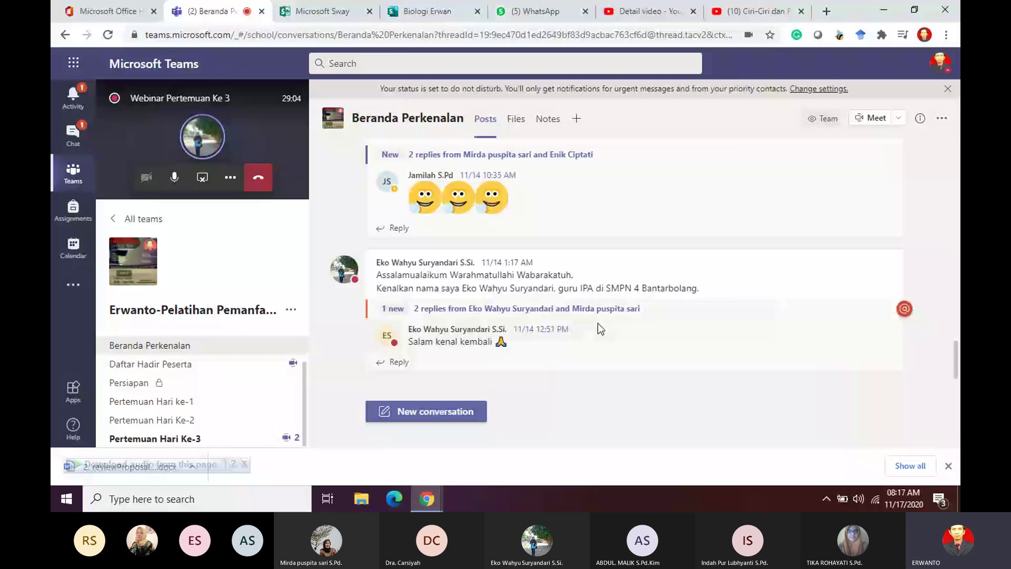
{"action": "scroll", "coordinate": [598, 323], "scroll_direction": "up", "scroll_amount": 5}
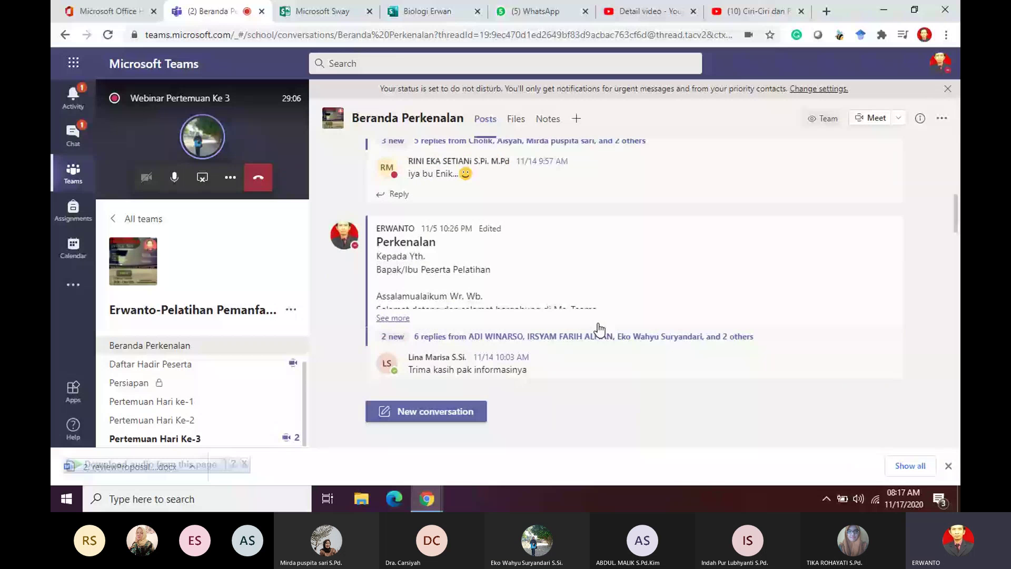
{"action": "scroll", "coordinate": [600, 329], "scroll_direction": "up", "scroll_amount": 5}
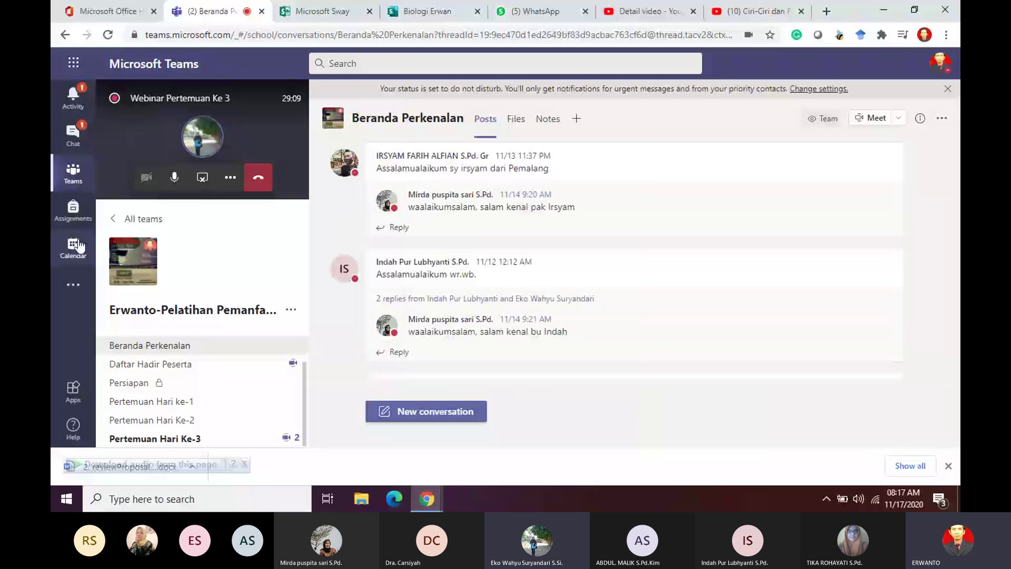
{"action": "left_click", "coordinate": [74, 245]}
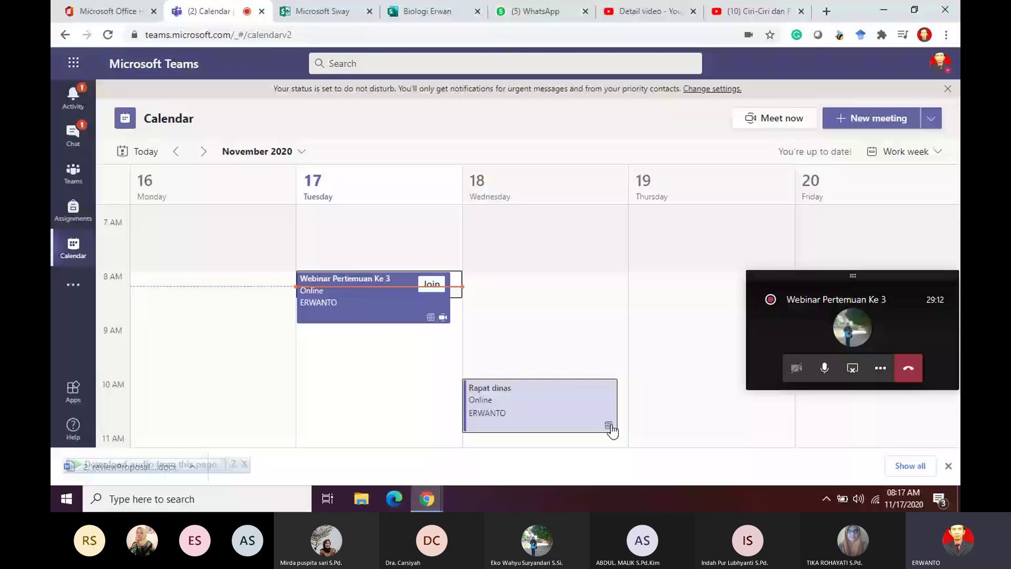
Step: Open the Rapat dinas meeting details and copy its Microsoft Teams join block
{"action": "left_click", "coordinate": [610, 429]}
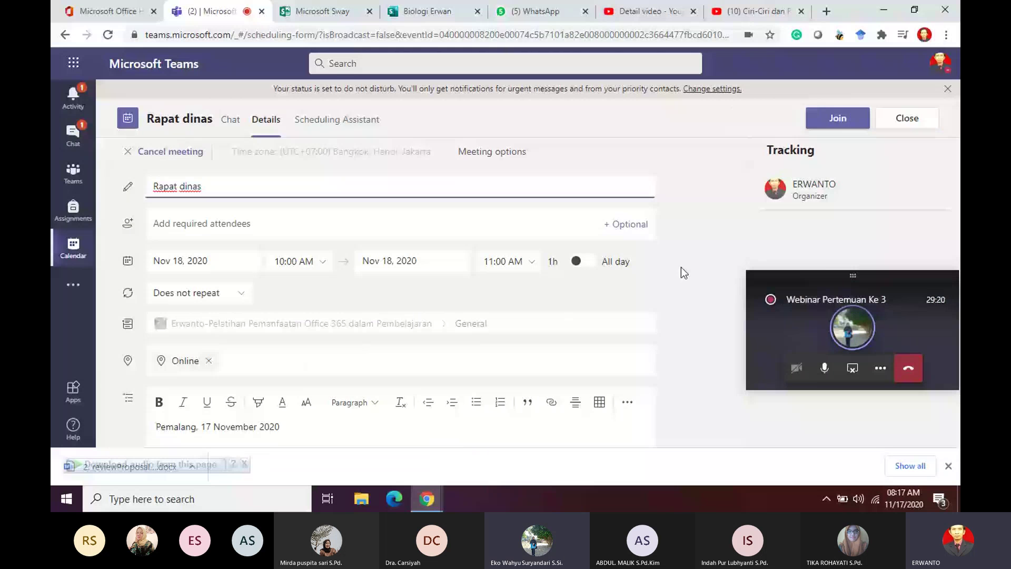
{"action": "left_click", "coordinate": [729, 269]}
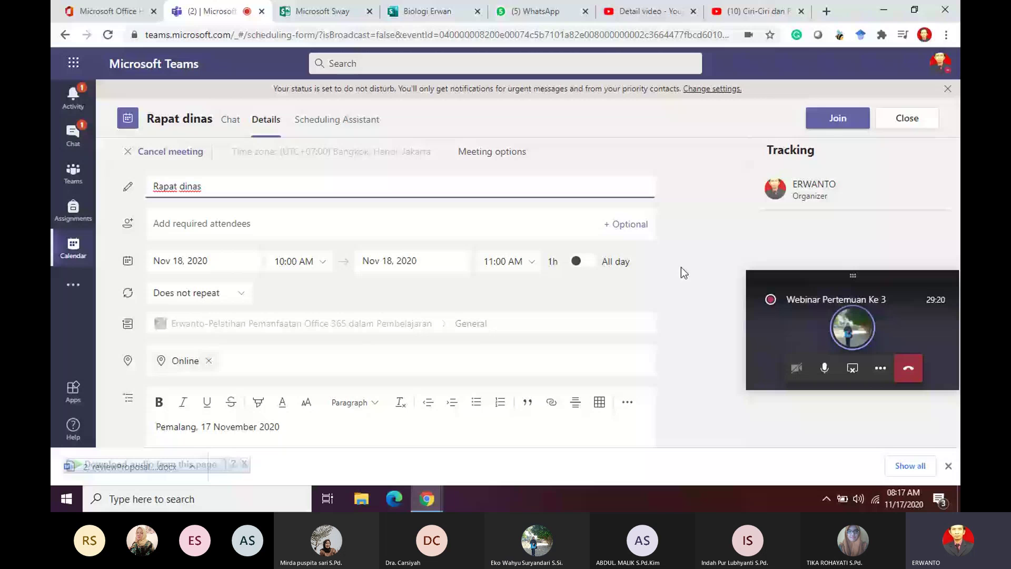
{"action": "scroll", "coordinate": [513, 279], "scroll_direction": "down", "scroll_amount": 5}
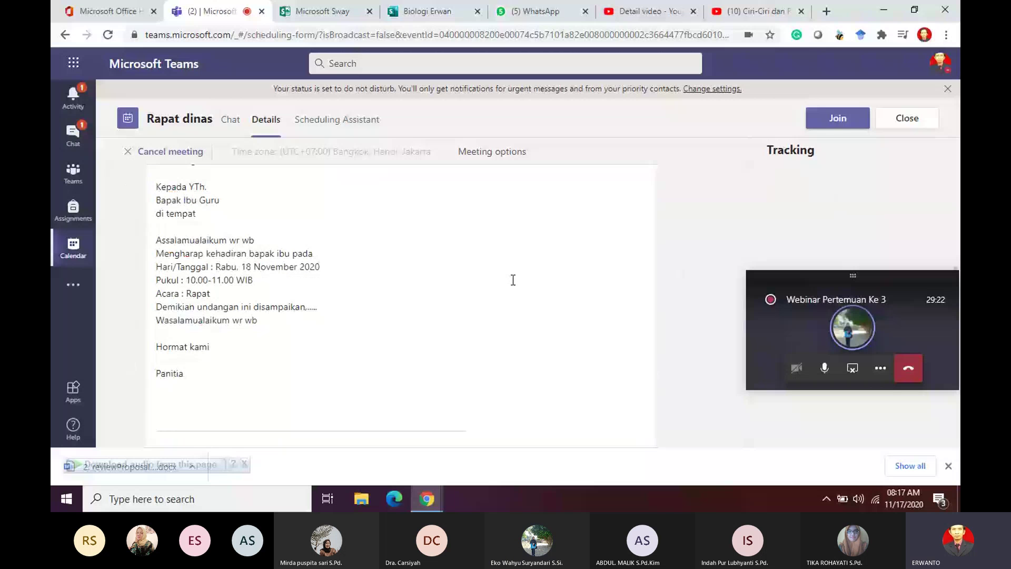
{"action": "scroll", "coordinate": [514, 280], "scroll_direction": "down", "scroll_amount": 4}
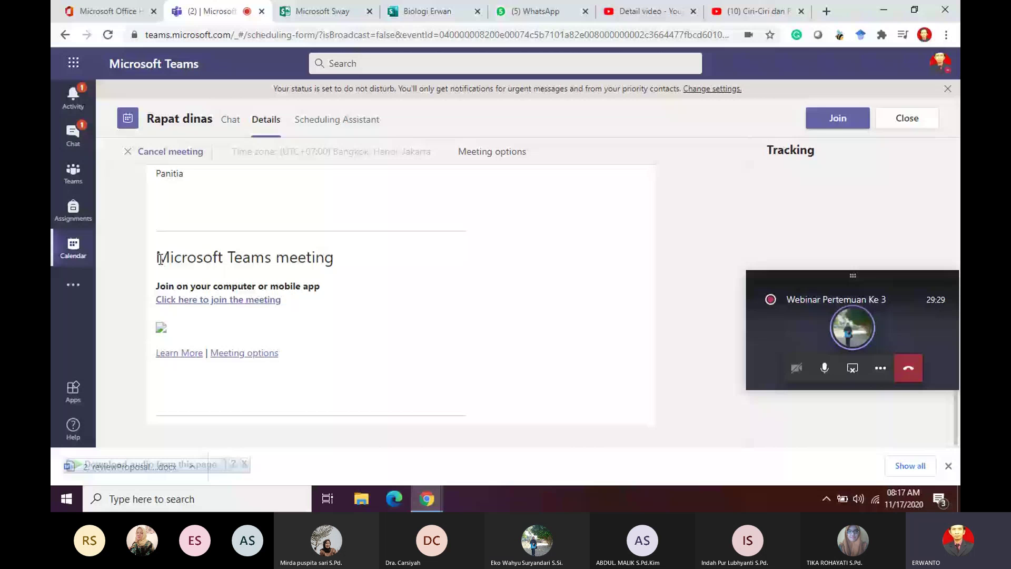
{"action": "left_click_drag", "start_coordinate": [159, 259], "coordinate": [276, 352]}
{"action": "right_click", "coordinate": [277, 352]}
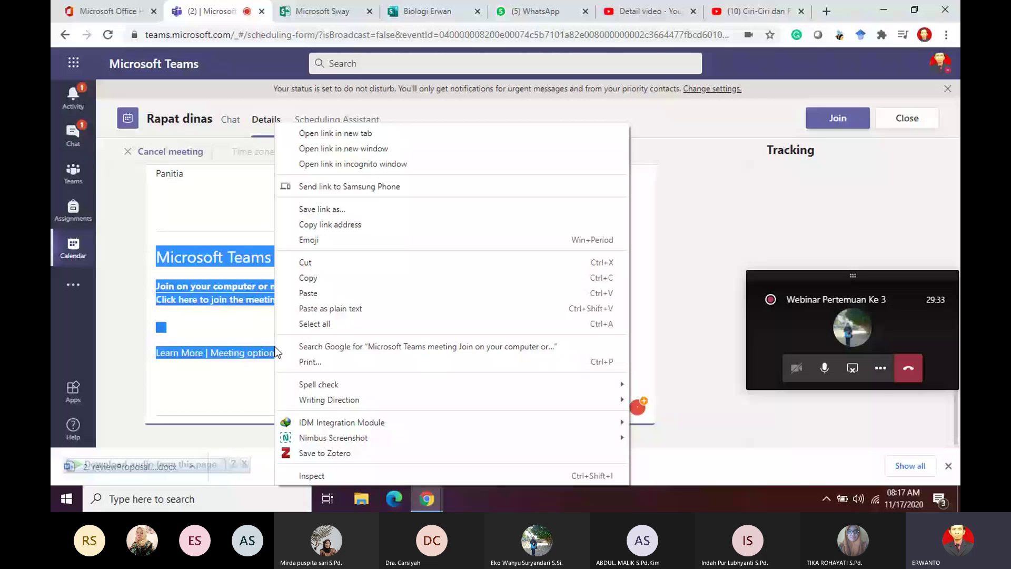
{"action": "left_click", "coordinate": [317, 278]}
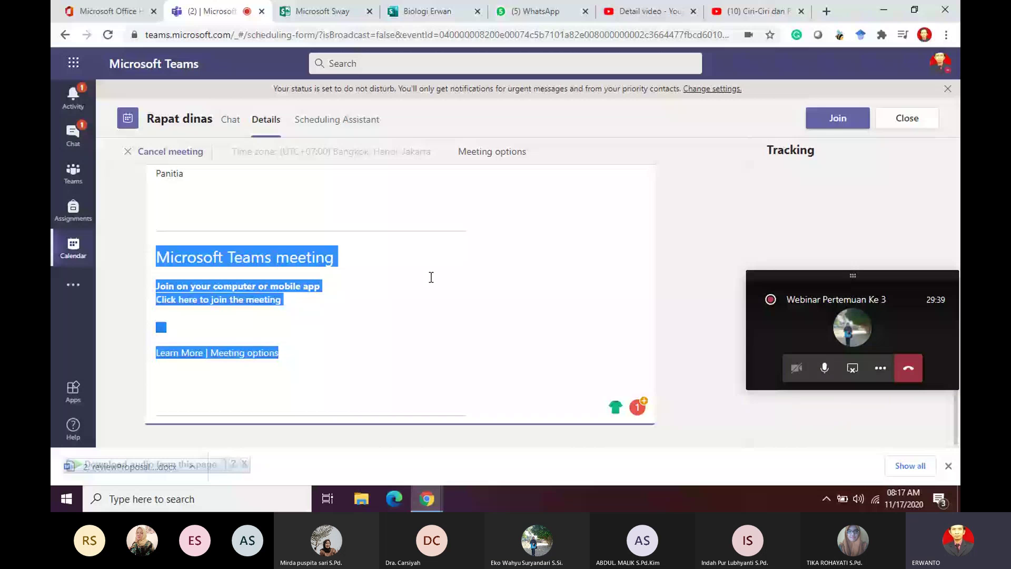
{"action": "left_click", "coordinate": [676, 219]}
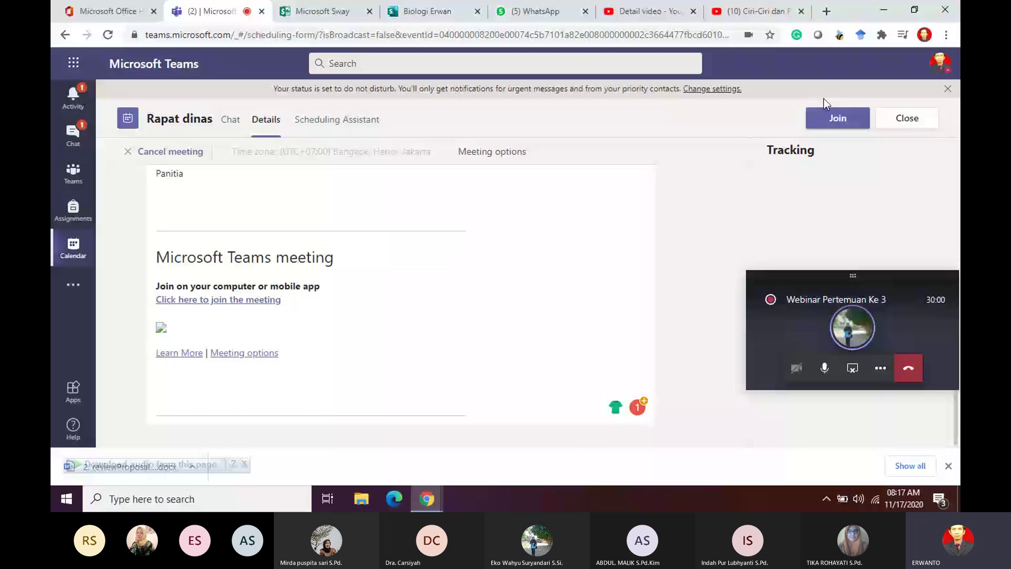
{"action": "left_click", "coordinate": [907, 119]}
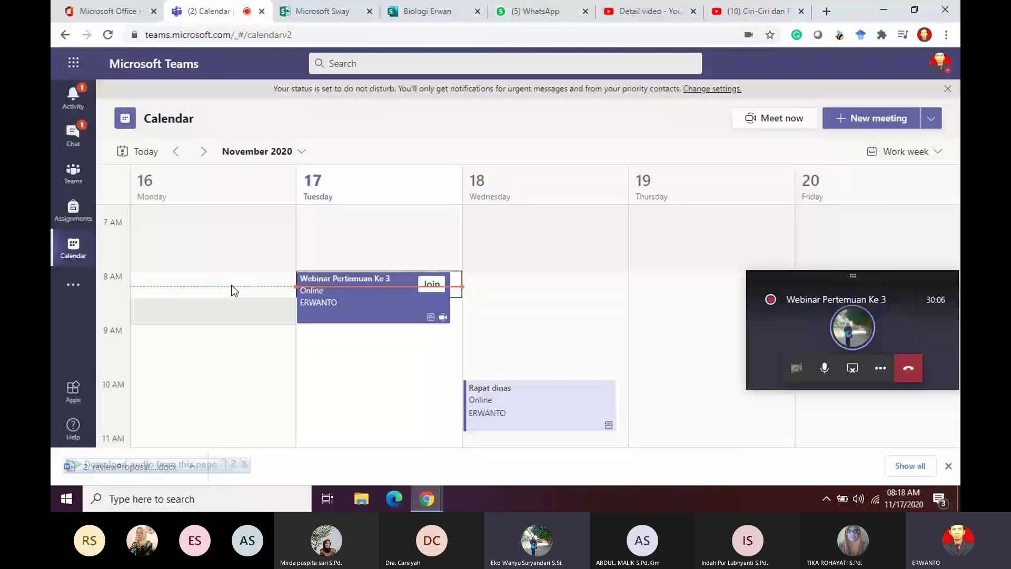
{"action": "left_click", "coordinate": [432, 284]}
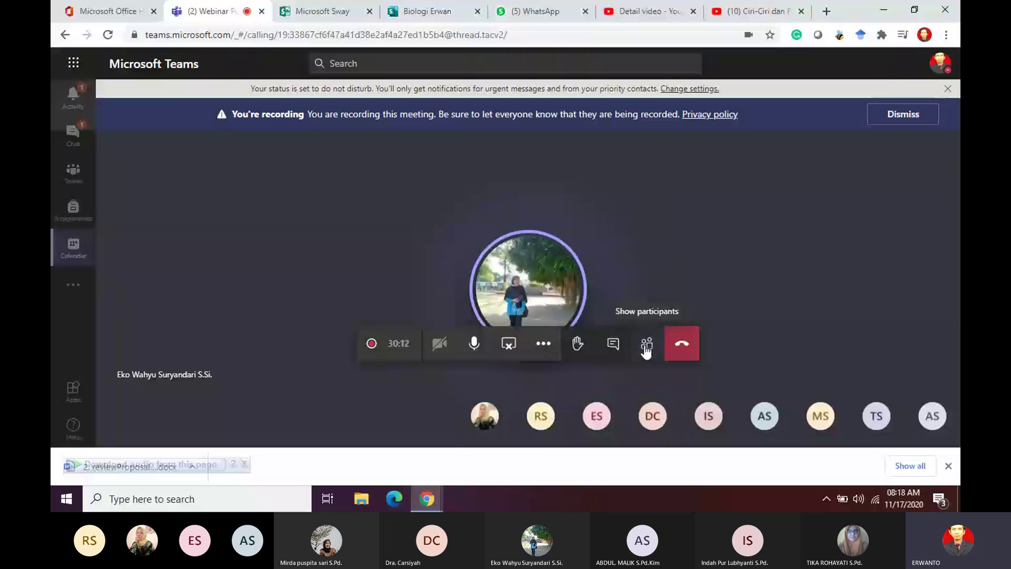
{"action": "left_click", "coordinate": [646, 345]}
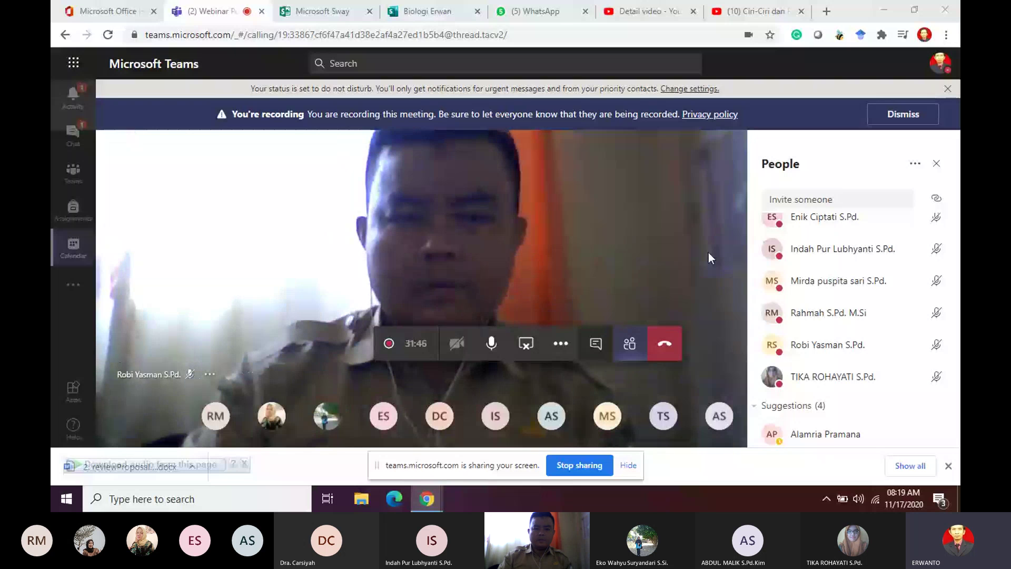
{"action": "scroll", "coordinate": [879, 330], "scroll_direction": "up", "scroll_amount": 4}
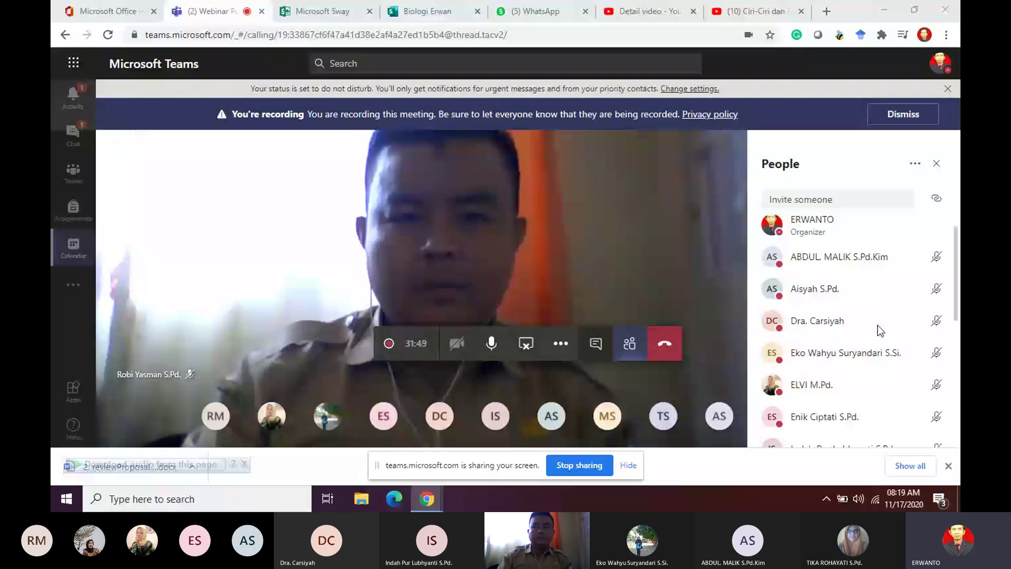
{"action": "left_click", "coordinate": [245, 465]}
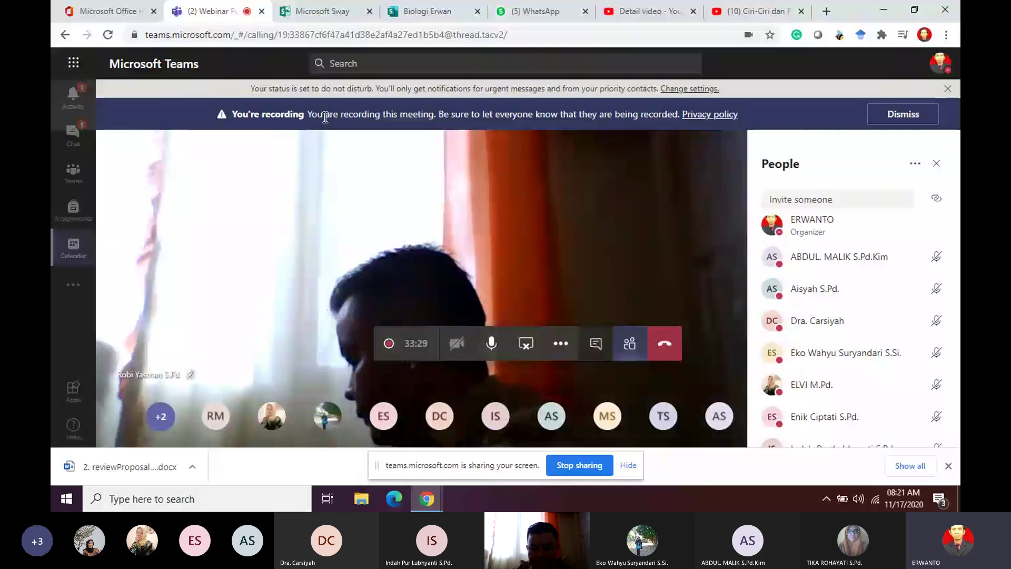
Step: Switch to the Beranda Perkenalan channel's posts while the webinar call shrinks to a panel
{"action": "left_click", "coordinate": [74, 181]}
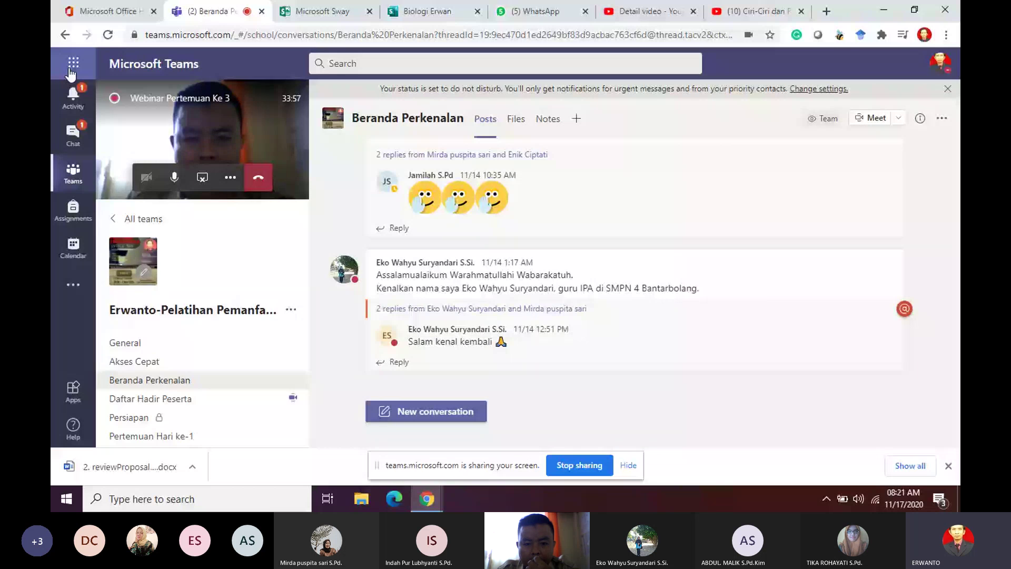
Step: Open the Microsoft 365 home page in a new tab from the Teams app launcher
{"action": "left_click", "coordinate": [73, 68]}
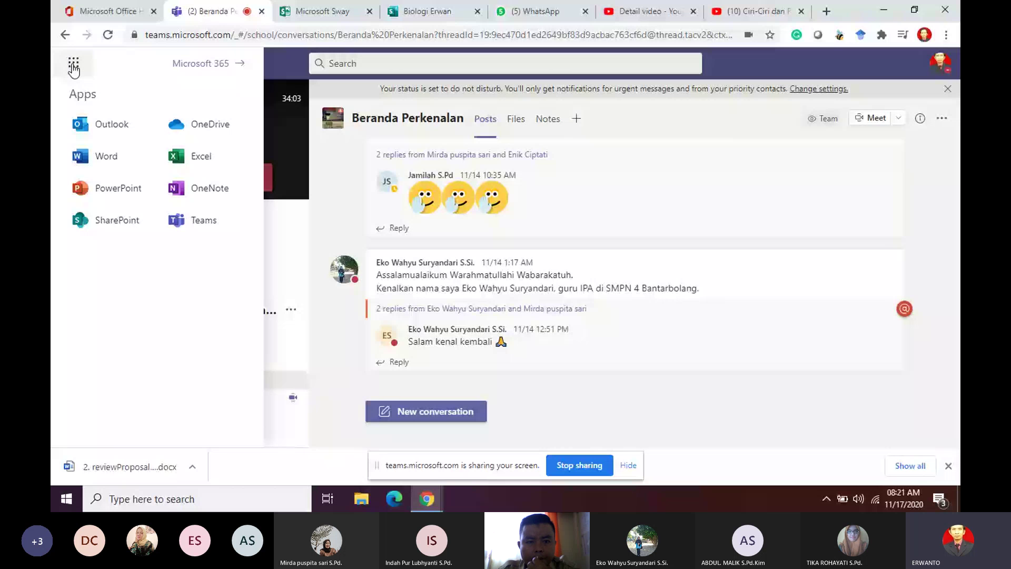
{"action": "left_click", "coordinate": [223, 67]}
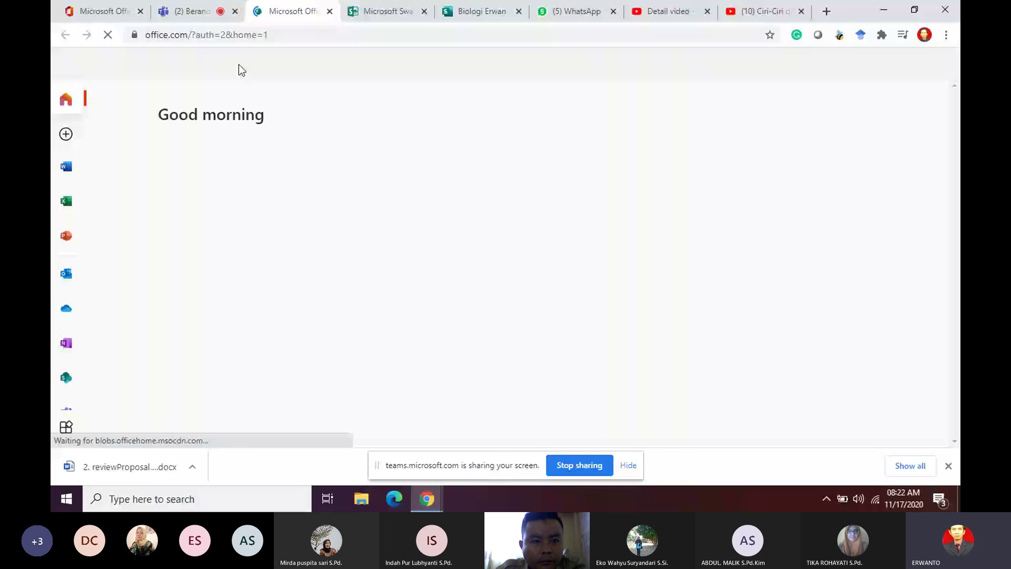
Step: Scroll down the office.com home page to reach the Sway start page and its recent Sways
{"action": "scroll", "coordinate": [74, 229], "scroll_direction": "down", "scroll_amount": 2}
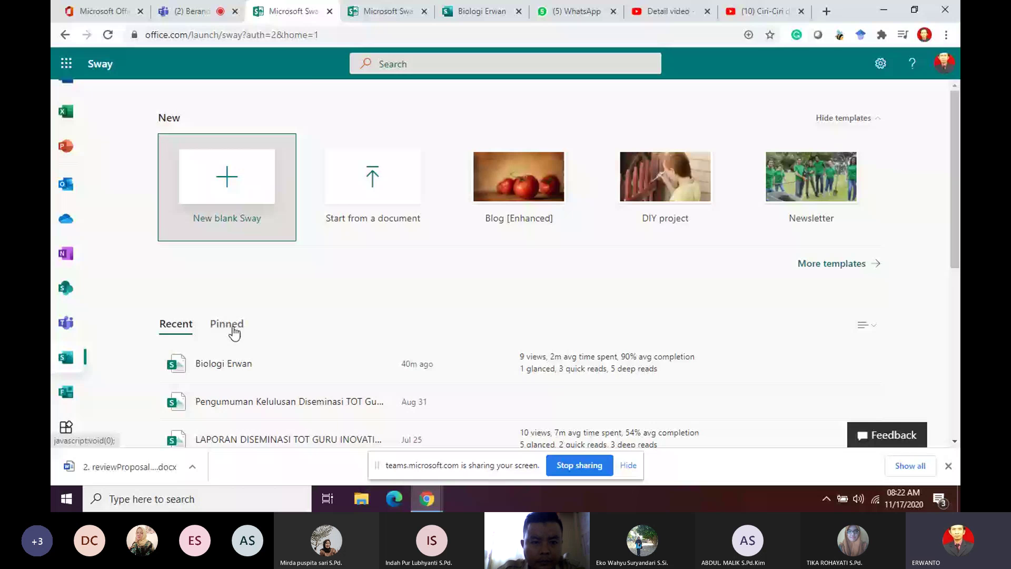
Step: Open the Biologi Erwan Sway and preview its design from the grassy title banner
{"action": "left_click", "coordinate": [482, 11]}
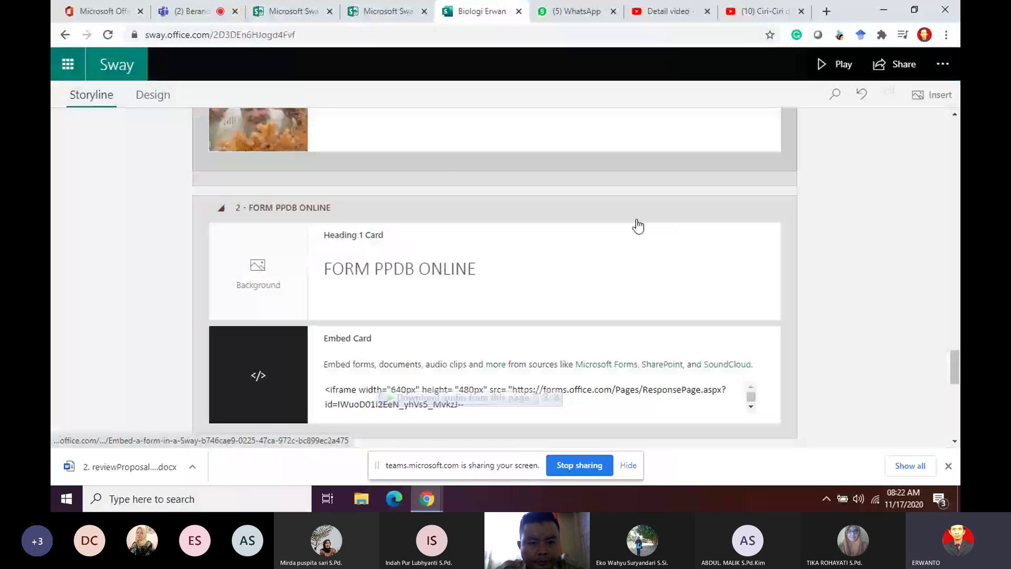
{"action": "scroll", "coordinate": [638, 226], "scroll_direction": "up", "scroll_amount": 20}
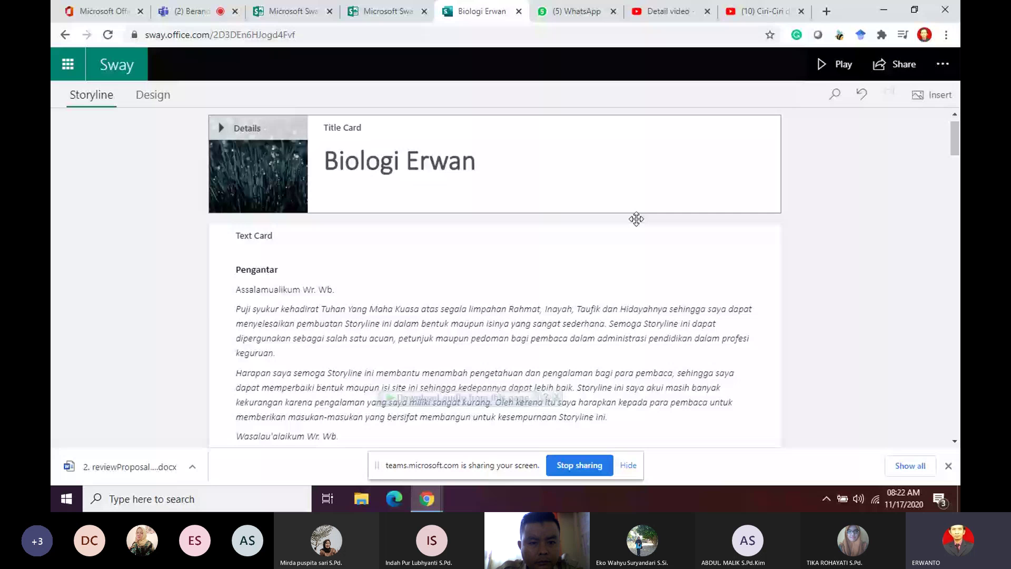
{"action": "scroll", "coordinate": [636, 219], "scroll_direction": "down", "scroll_amount": 20}
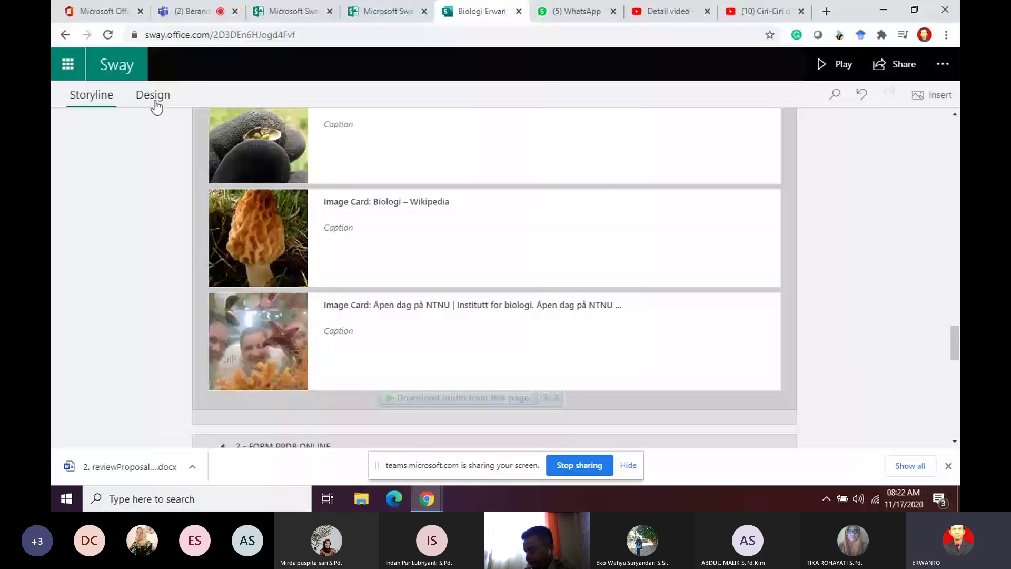
{"action": "left_click", "coordinate": [155, 103]}
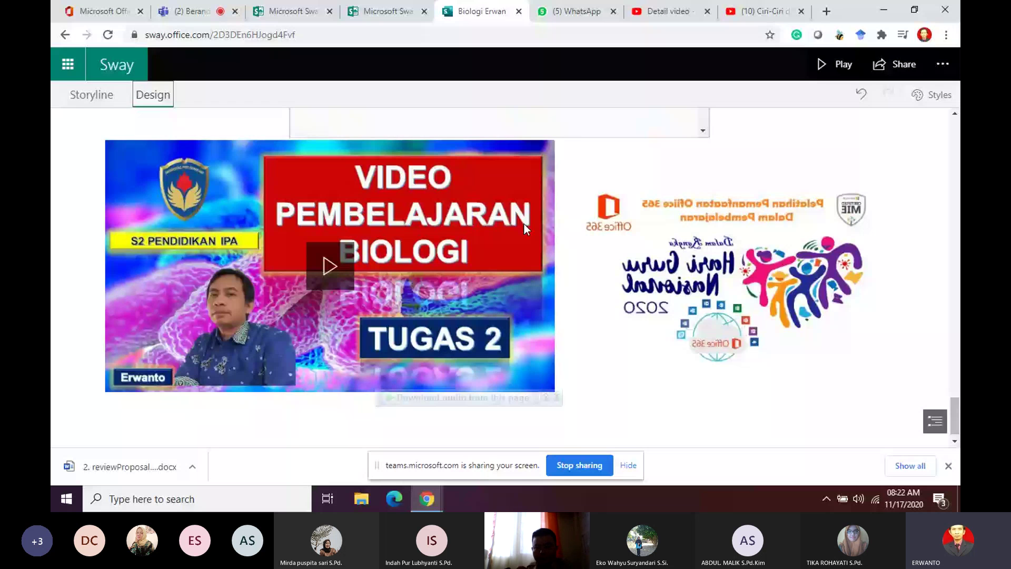
{"action": "scroll", "coordinate": [524, 224], "scroll_direction": "up", "scroll_amount": 20}
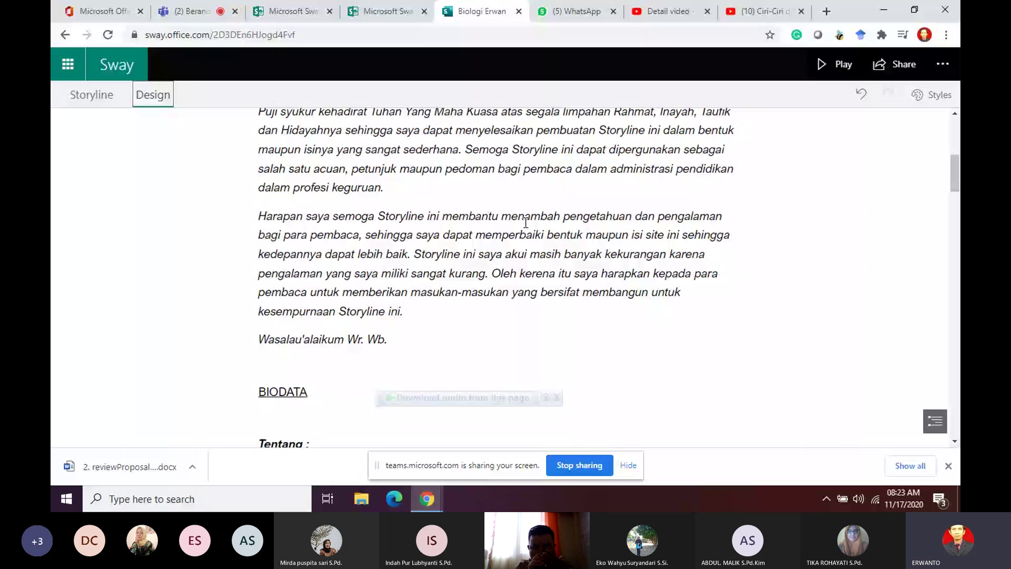
{"action": "scroll", "coordinate": [526, 223], "scroll_direction": "up", "scroll_amount": 1}
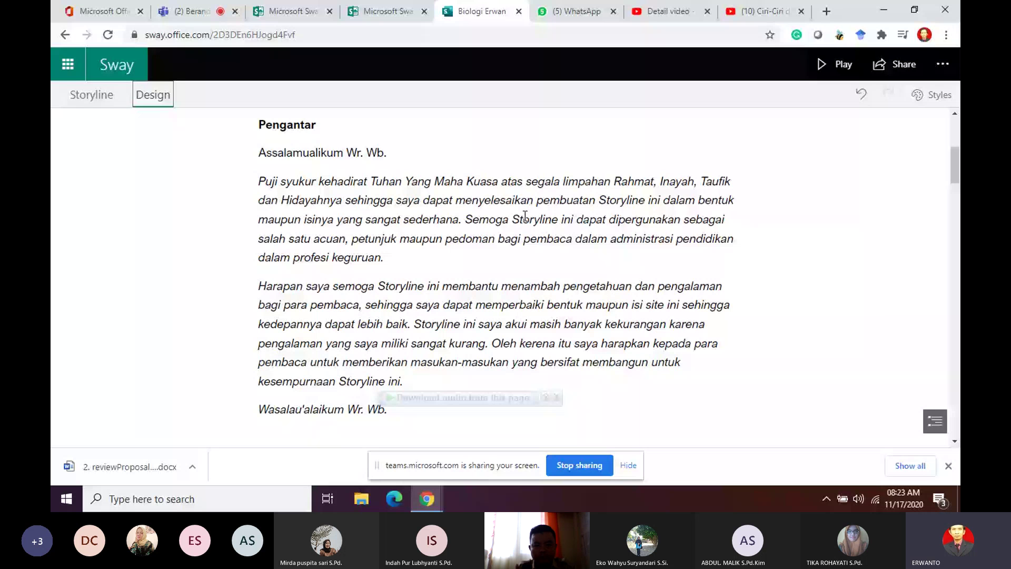
{"action": "scroll", "coordinate": [525, 217], "scroll_direction": "up", "scroll_amount": 5}
{"action": "left_click", "coordinate": [104, 99]}
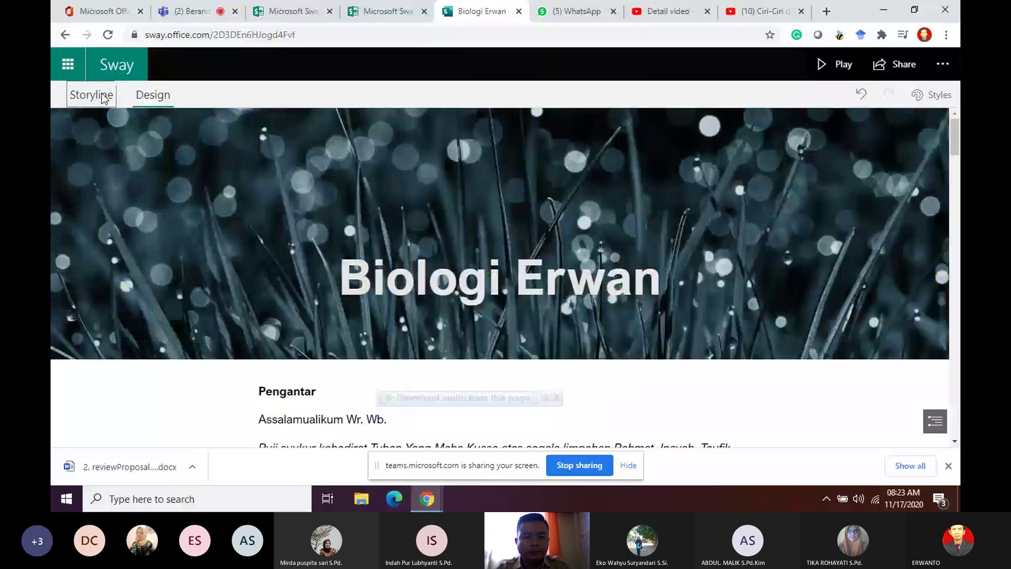
Step: Scroll the Biologi Erwan preview past the BIOLOGI and ANIMASI BIOLOGI banners to FORM PPDB ONLINE
{"action": "scroll", "coordinate": [781, 287], "scroll_direction": "down", "scroll_amount": 6}
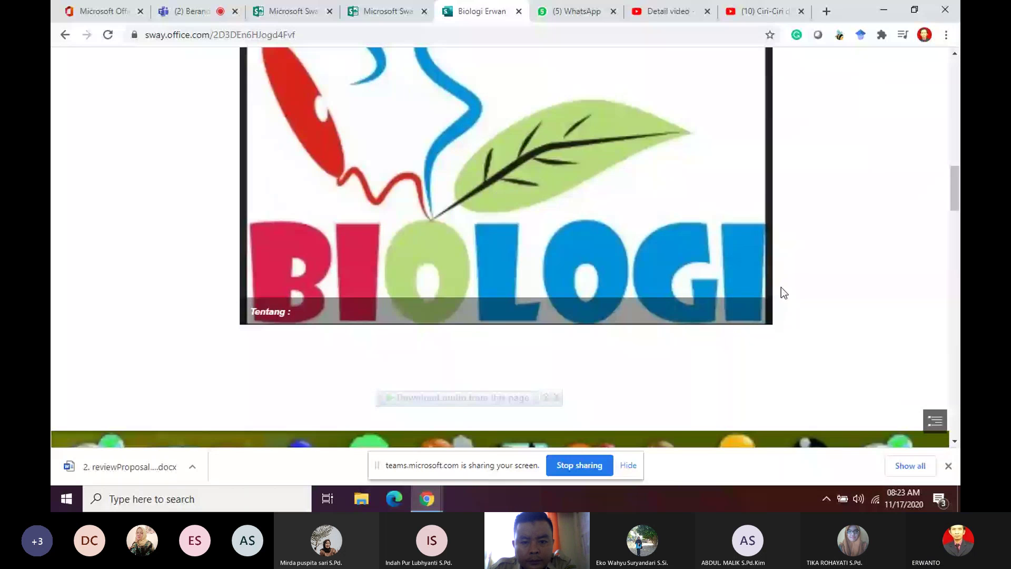
{"action": "scroll", "coordinate": [782, 288], "scroll_direction": "down", "scroll_amount": 2}
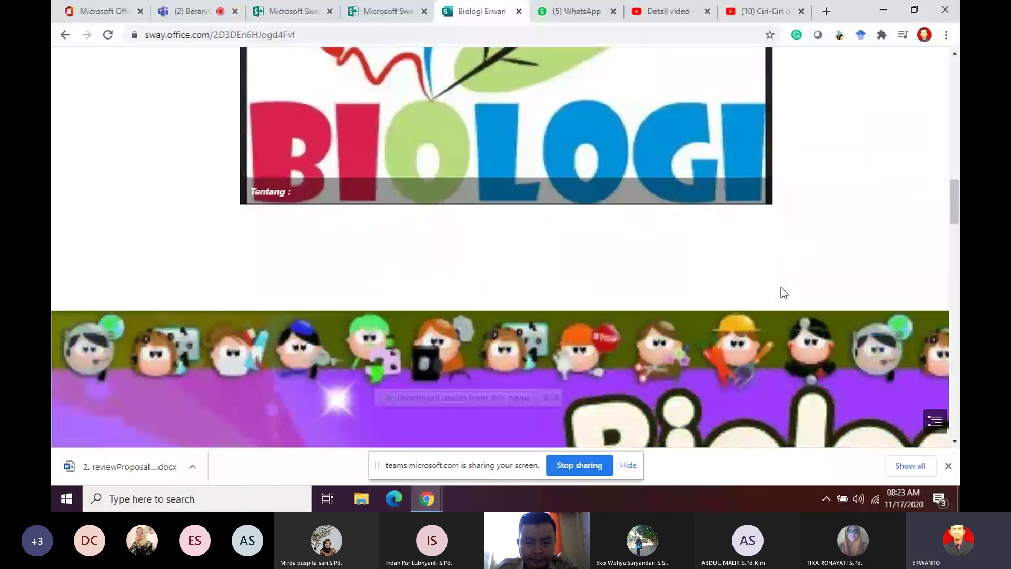
{"action": "scroll", "coordinate": [782, 287], "scroll_direction": "down", "scroll_amount": 4}
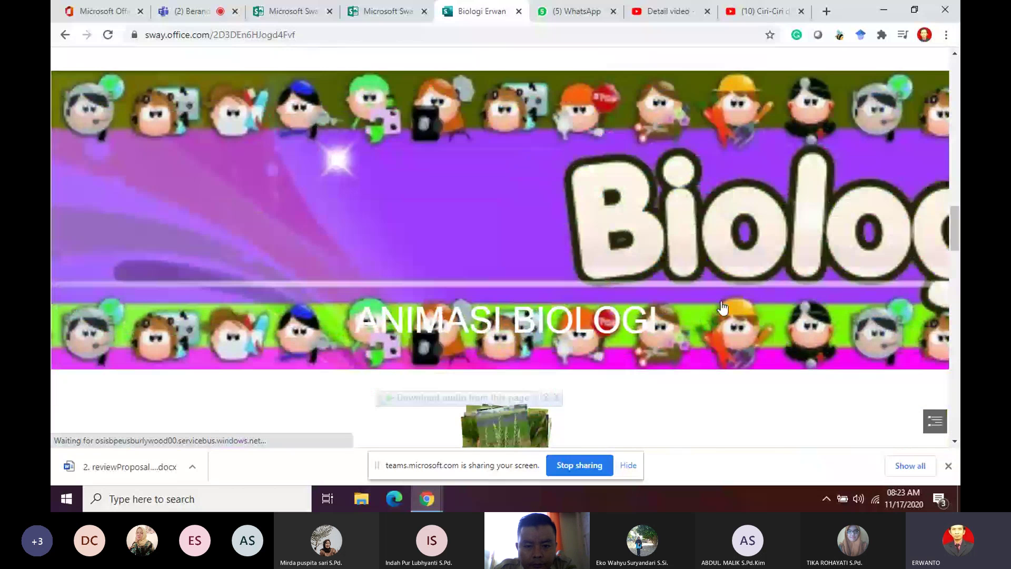
{"action": "left_click", "coordinate": [778, 293]}
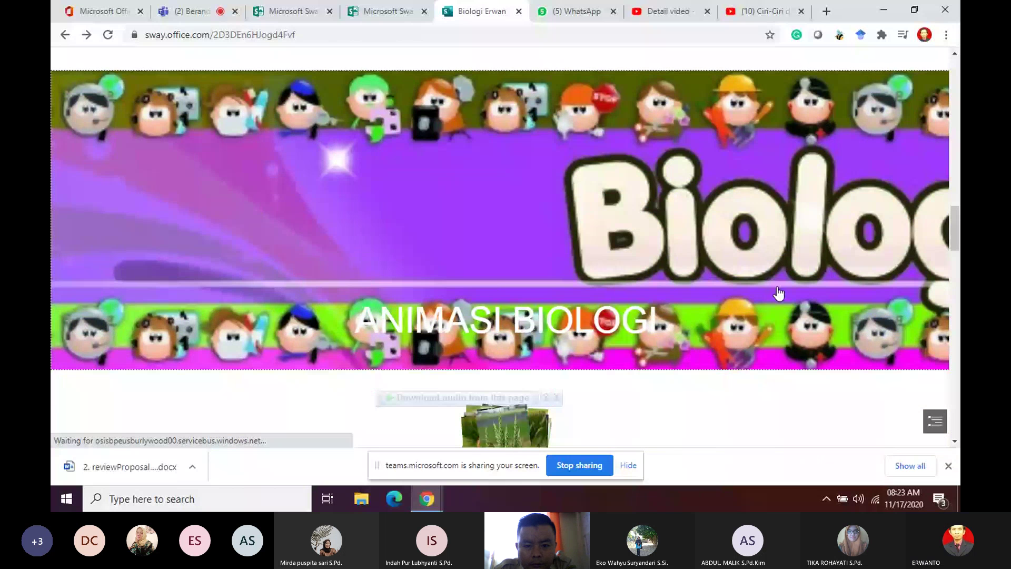
{"action": "scroll", "coordinate": [525, 105], "scroll_direction": "down", "scroll_amount": 6}
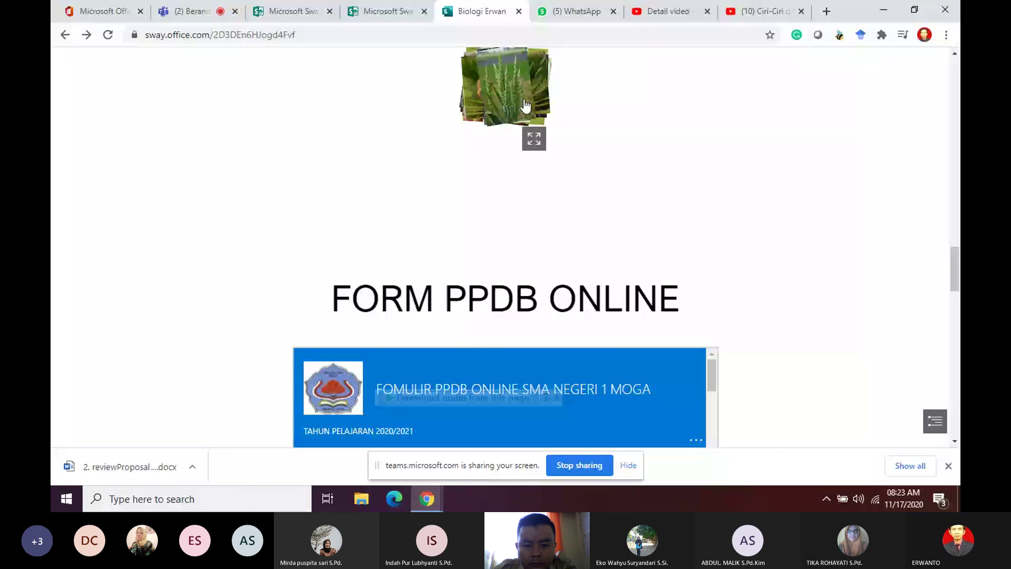
{"action": "left_click", "coordinate": [525, 103]}
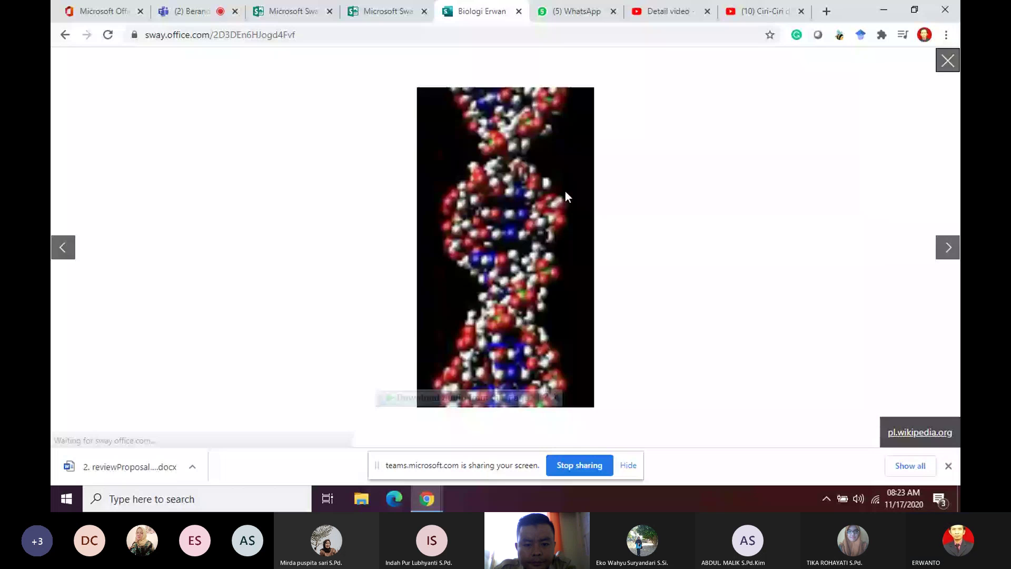
{"action": "left_click", "coordinate": [948, 248]}
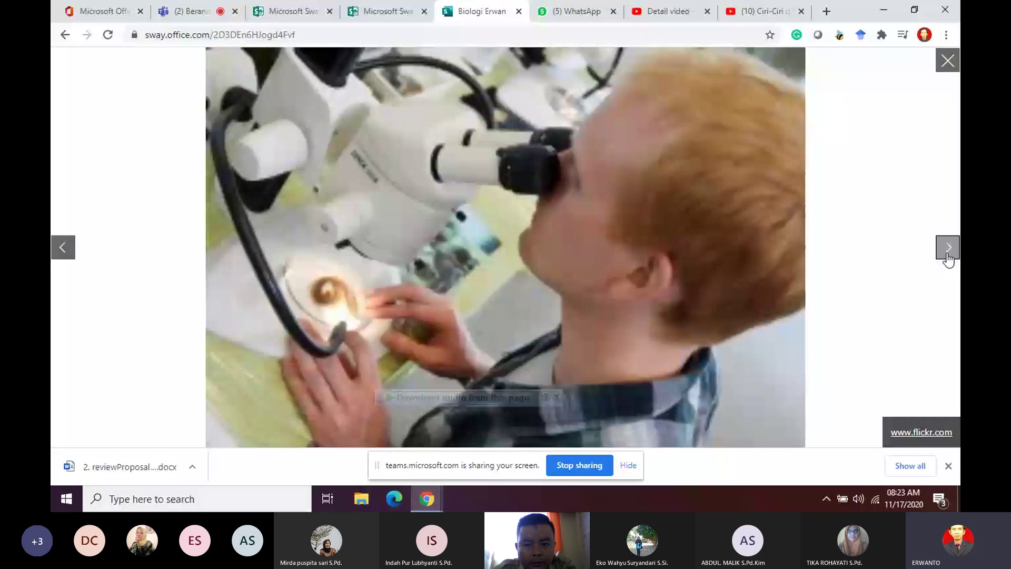
{"action": "left_click", "coordinate": [947, 255]}
{"action": "left_click", "coordinate": [946, 255]}
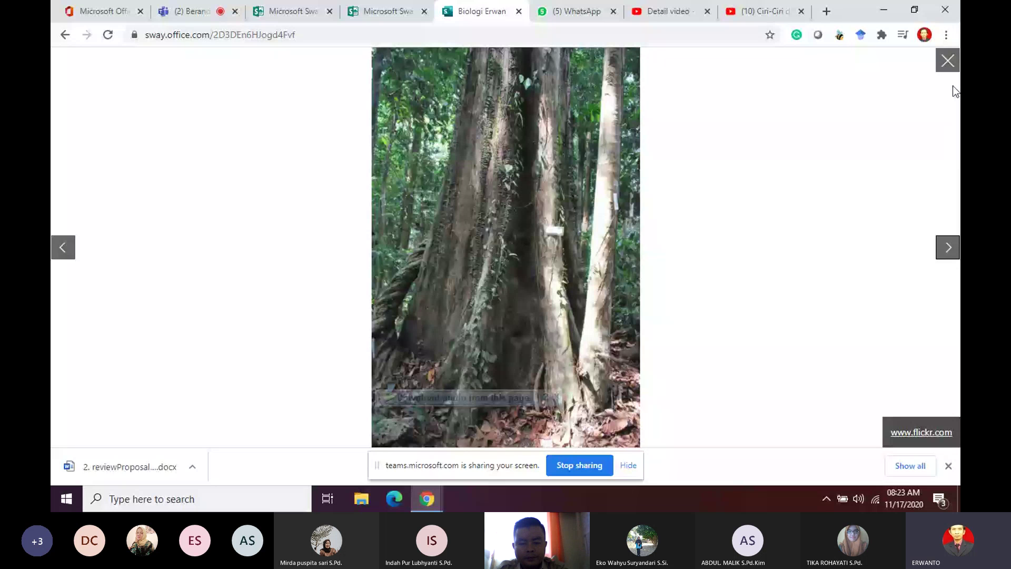
{"action": "left_click", "coordinate": [949, 60]}
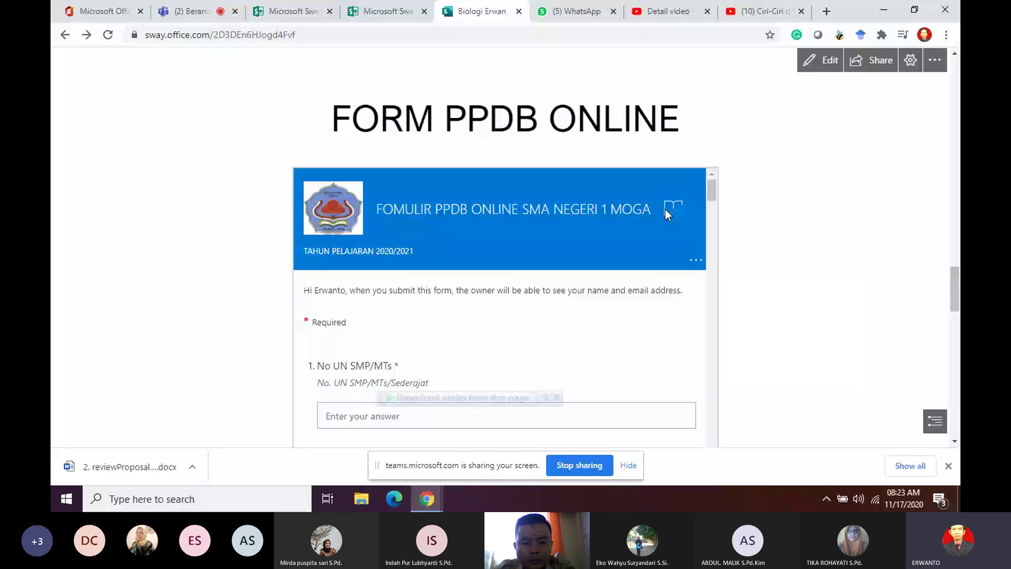
{"action": "scroll", "coordinate": [773, 269], "scroll_direction": "down", "scroll_amount": 5}
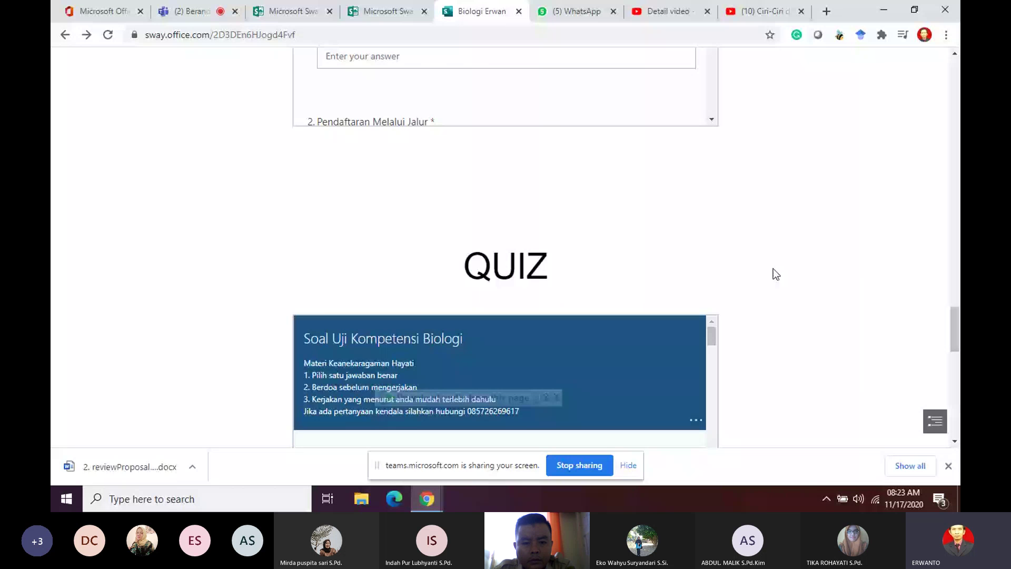
{"action": "scroll", "coordinate": [773, 269], "scroll_direction": "down", "scroll_amount": 3}
{"action": "mouse_move", "coordinate": [713, 152]}
{"action": "left_mouse_down"}
{"action": "mouse_move", "coordinate": [713, 198]}
{"action": "mouse_move", "coordinate": [713, 148]}
{"action": "left_mouse_up"}
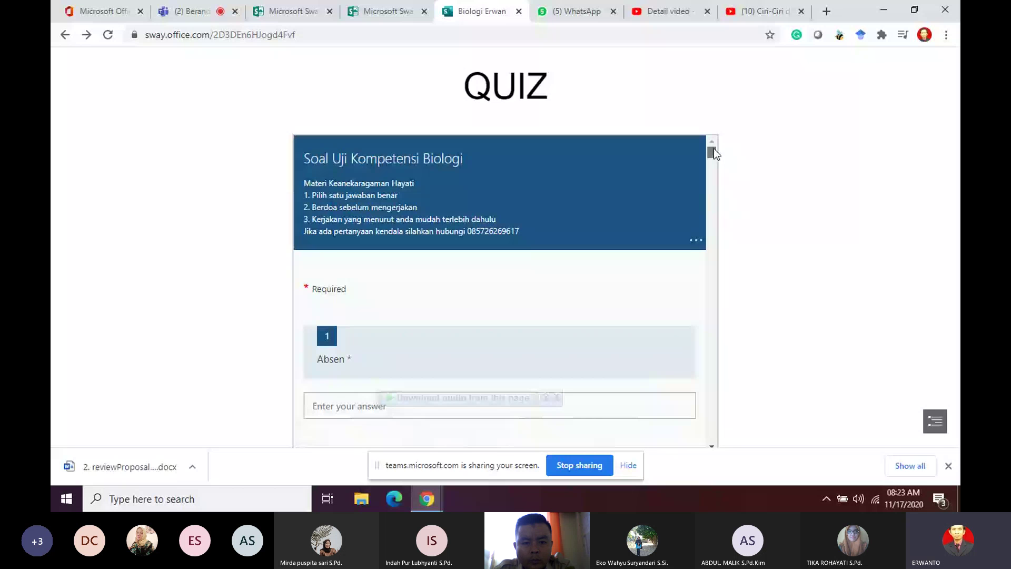
{"action": "scroll", "coordinate": [606, 235], "scroll_direction": "down", "scroll_amount": 1}
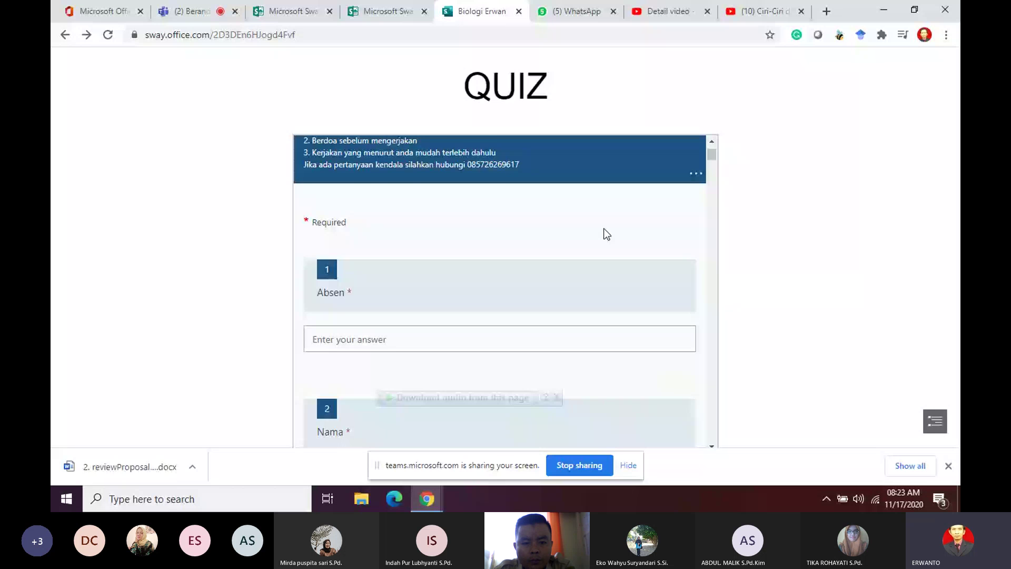
{"action": "scroll", "coordinate": [605, 234], "scroll_direction": "up", "scroll_amount": 1}
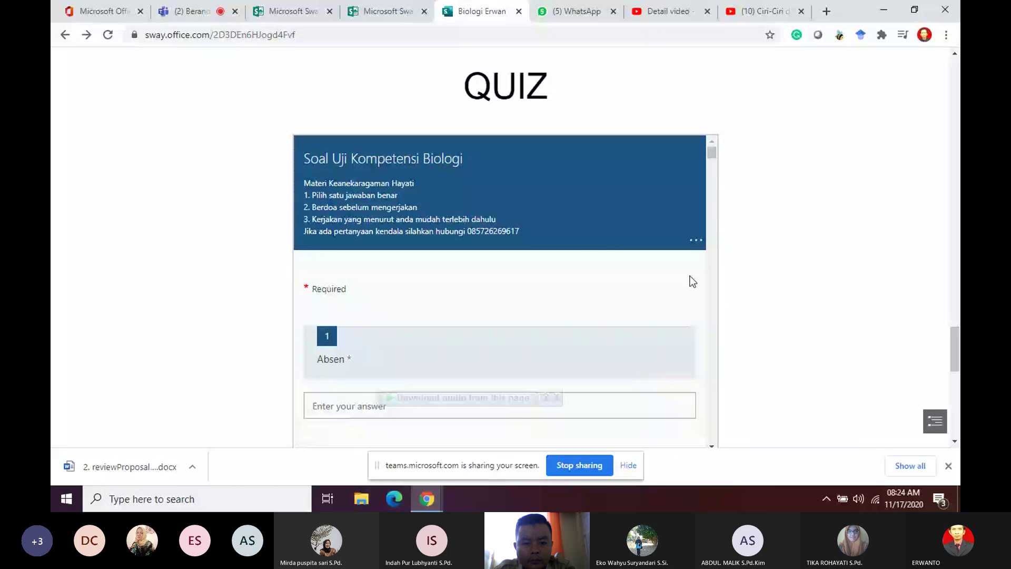
{"action": "scroll", "coordinate": [691, 279], "scroll_direction": "down", "scroll_amount": 4}
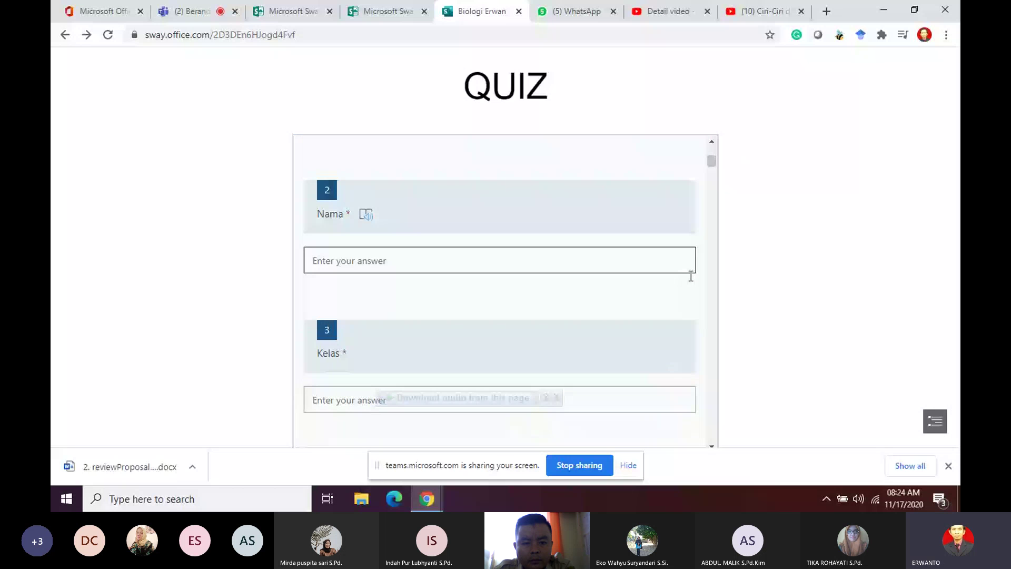
{"action": "scroll", "coordinate": [691, 278], "scroll_direction": "down", "scroll_amount": 5}
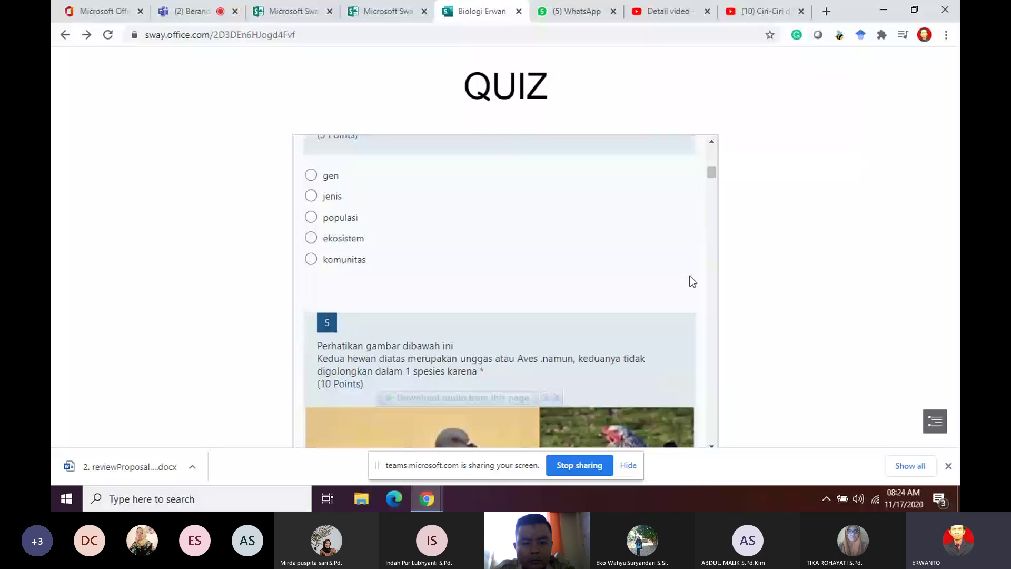
{"action": "scroll", "coordinate": [691, 281], "scroll_direction": "down", "scroll_amount": 10}
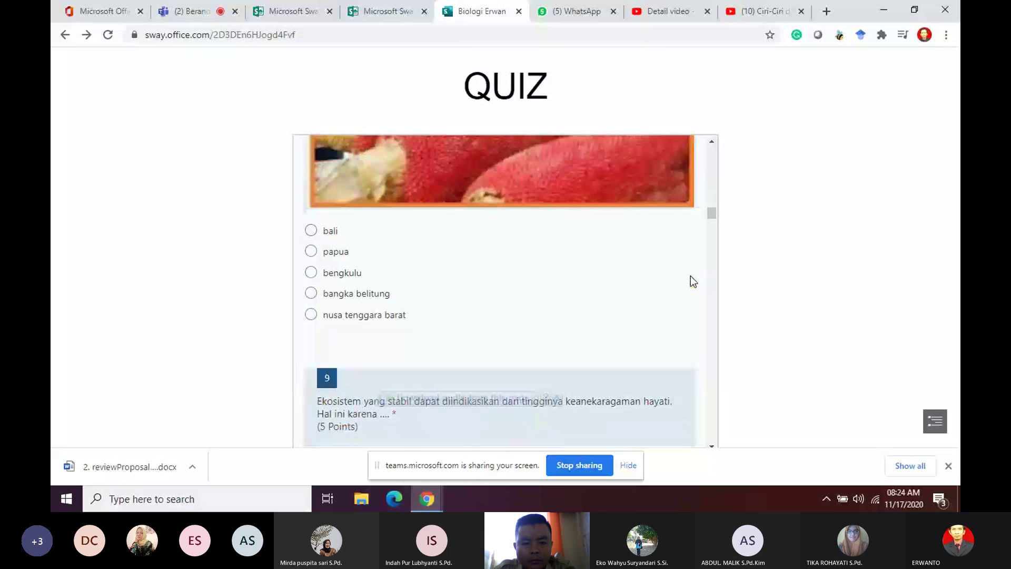
{"action": "scroll", "coordinate": [691, 276], "scroll_direction": "down", "scroll_amount": 1}
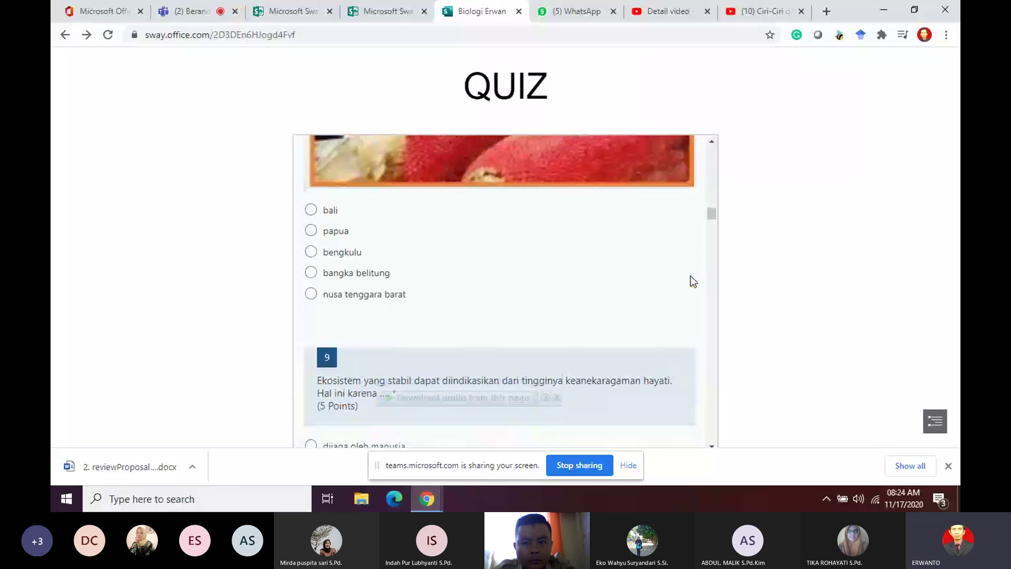
{"action": "scroll", "coordinate": [691, 276], "scroll_direction": "down", "scroll_amount": 10}
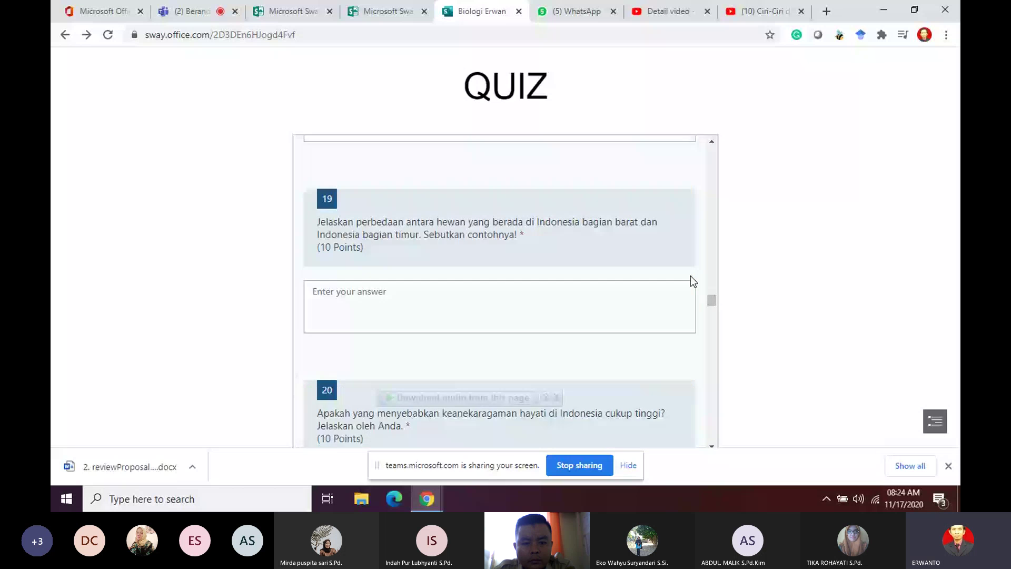
{"action": "scroll", "coordinate": [690, 276], "scroll_direction": "down", "scroll_amount": 7}
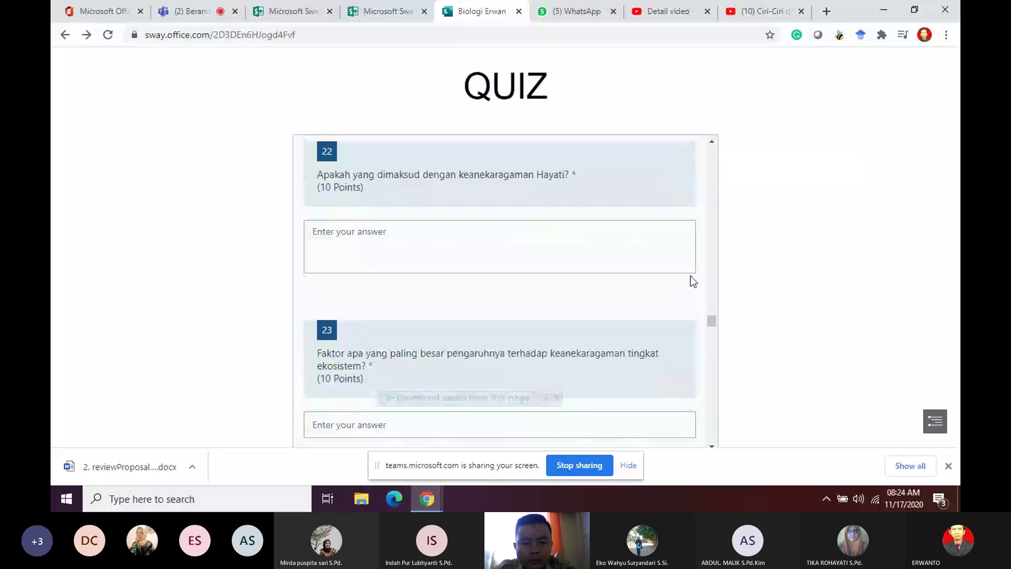
{"action": "scroll", "coordinate": [691, 276], "scroll_direction": "down", "scroll_amount": 1}
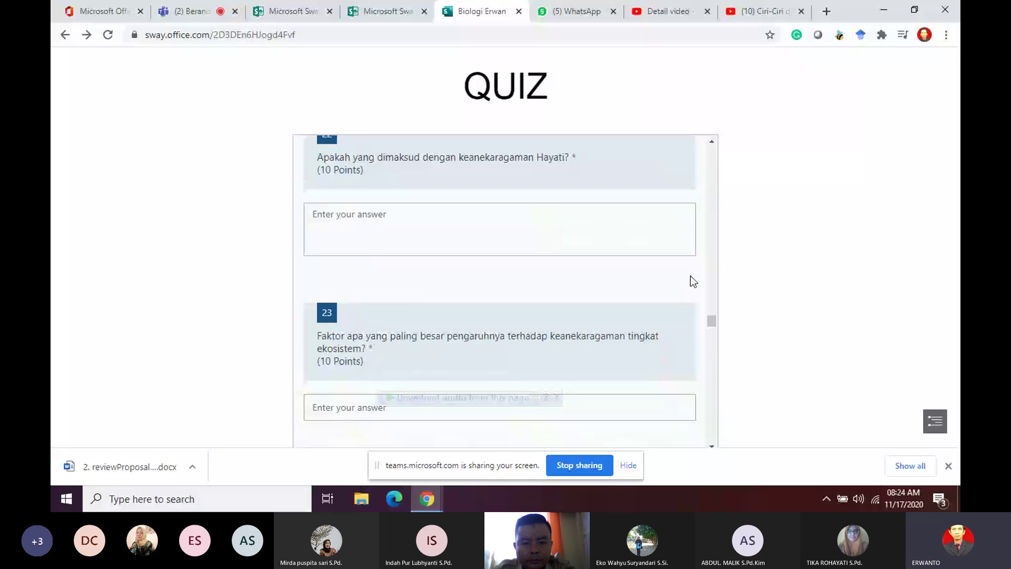
{"action": "scroll", "coordinate": [690, 276], "scroll_direction": "down", "scroll_amount": 10}
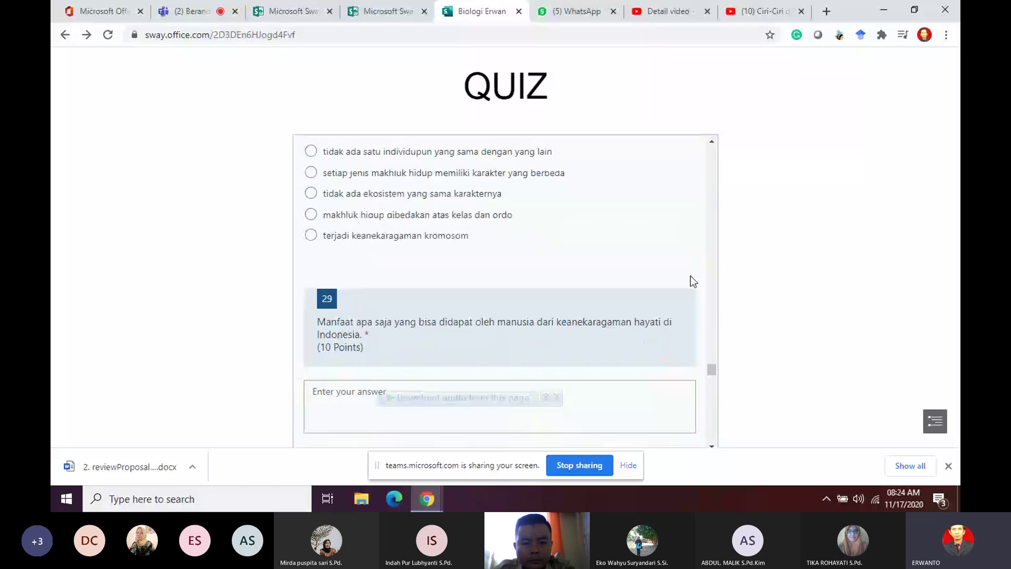
{"action": "scroll", "coordinate": [690, 276], "scroll_direction": "down", "scroll_amount": 5}
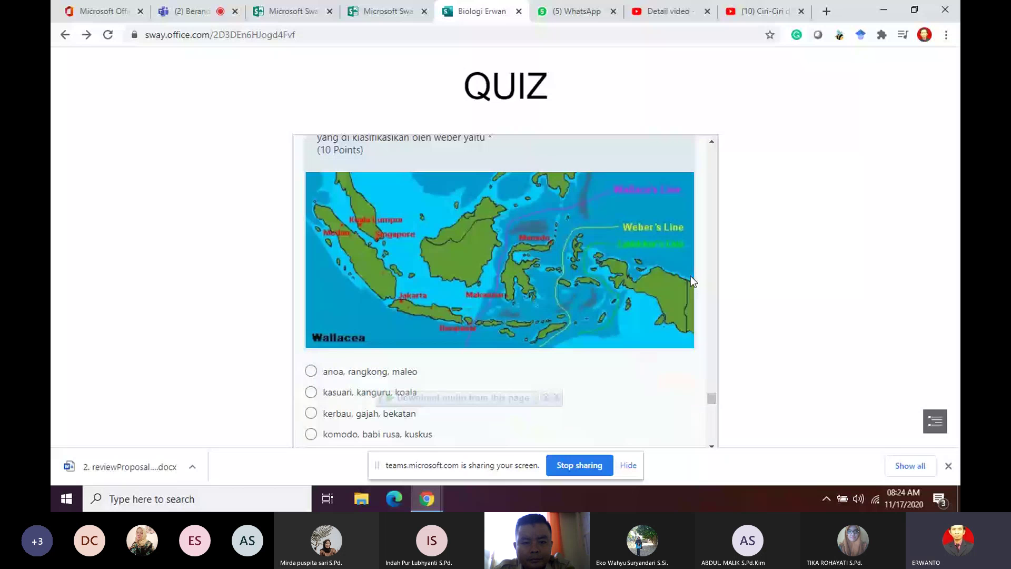
{"action": "scroll", "coordinate": [690, 276], "scroll_direction": "down", "scroll_amount": 10}
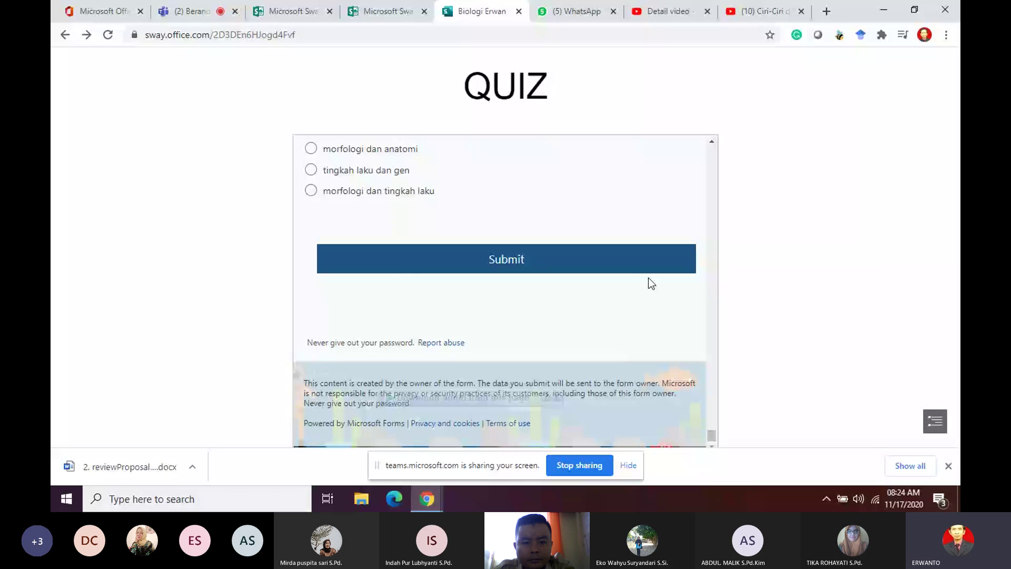
{"action": "left_click_drag", "start_coordinate": [712, 435], "coordinate": [711, 206]}
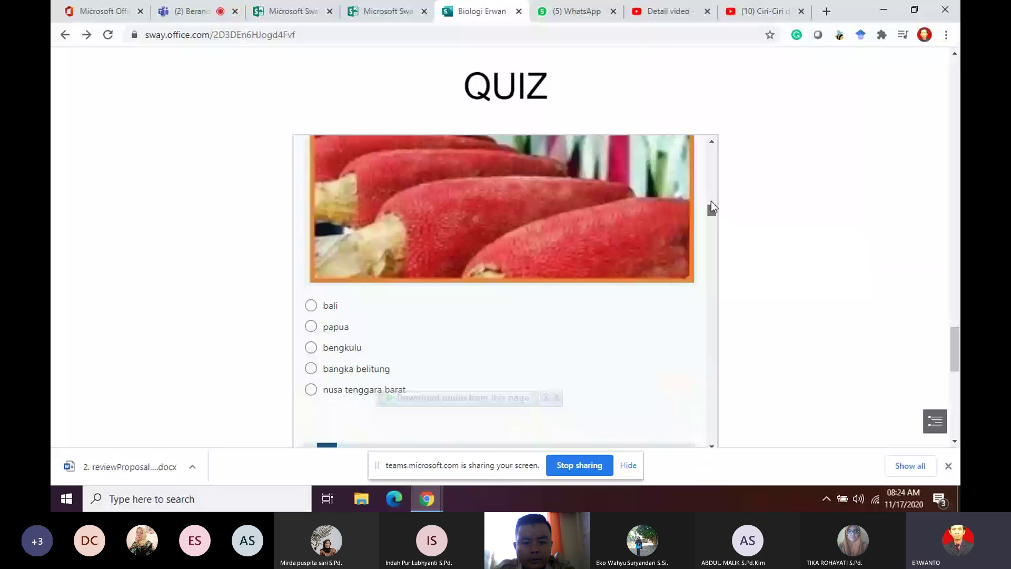
{"action": "scroll", "coordinate": [595, 250], "scroll_direction": "up", "scroll_amount": 5}
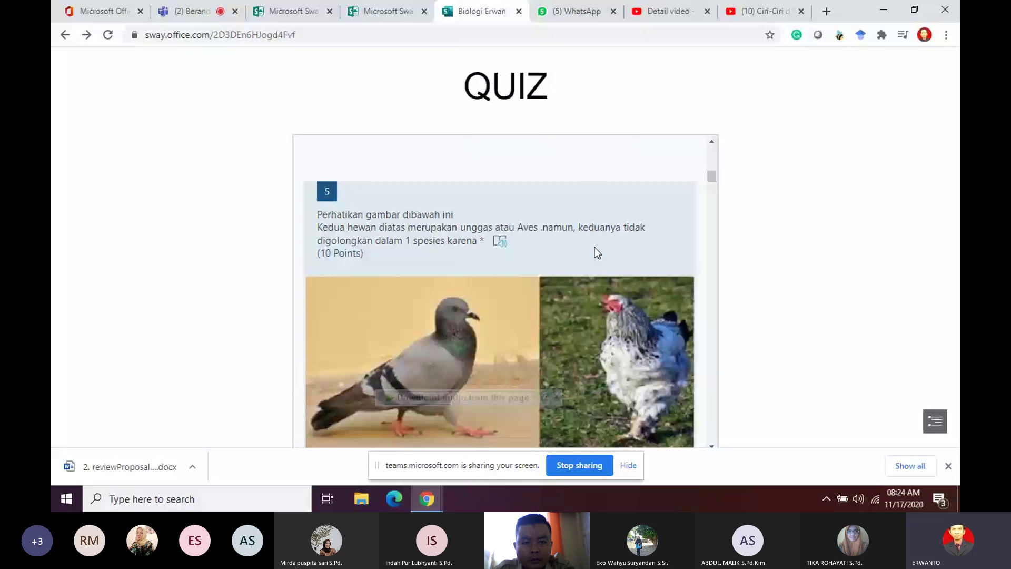
{"action": "scroll", "coordinate": [597, 253], "scroll_direction": "down", "scroll_amount": 5}
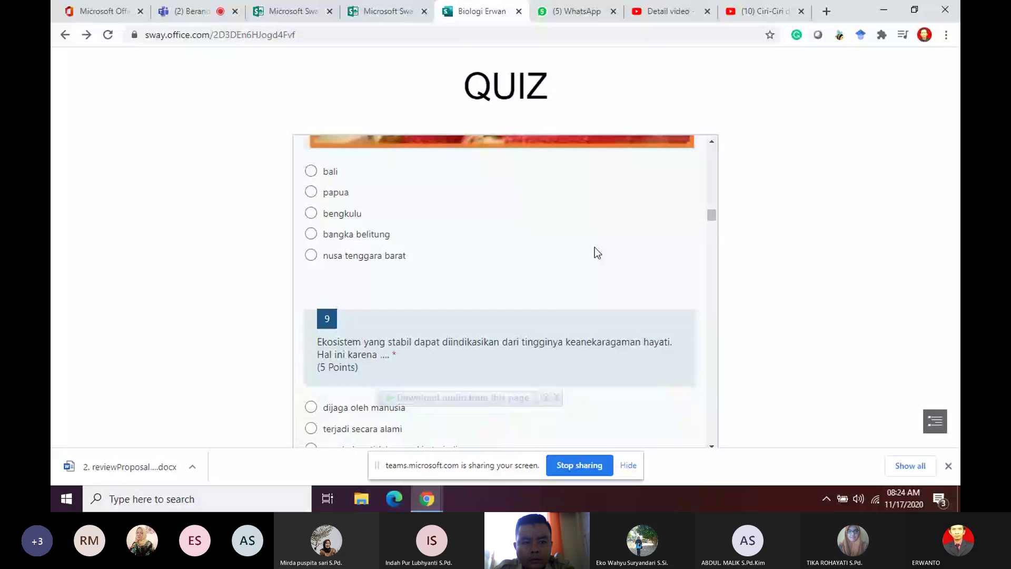
{"action": "scroll", "coordinate": [595, 248], "scroll_direction": "down", "scroll_amount": 5}
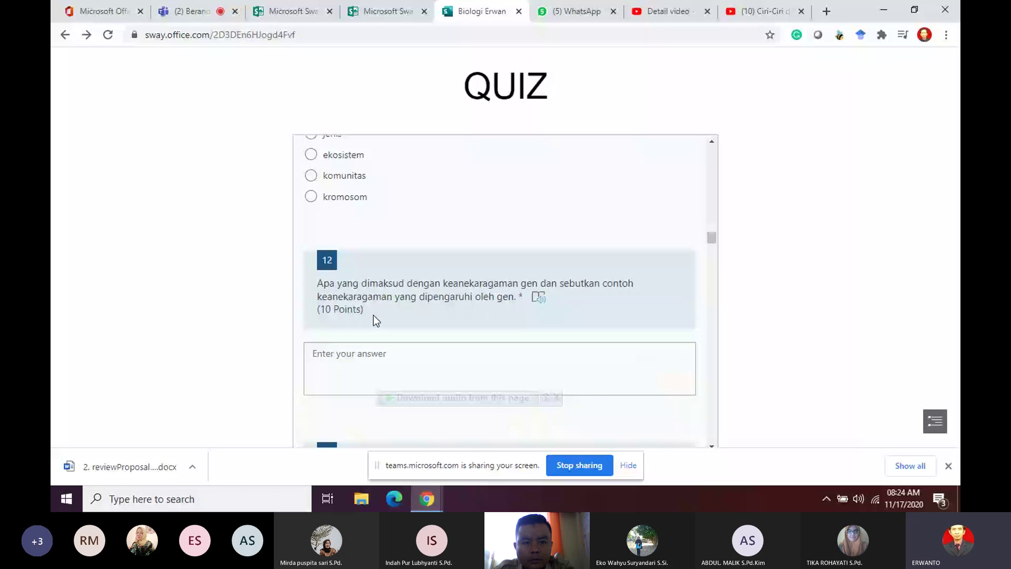
{"action": "scroll", "coordinate": [577, 330], "scroll_direction": "down", "scroll_amount": 3}
{"action": "scroll", "coordinate": [787, 289], "scroll_direction": "down", "scroll_amount": 5}
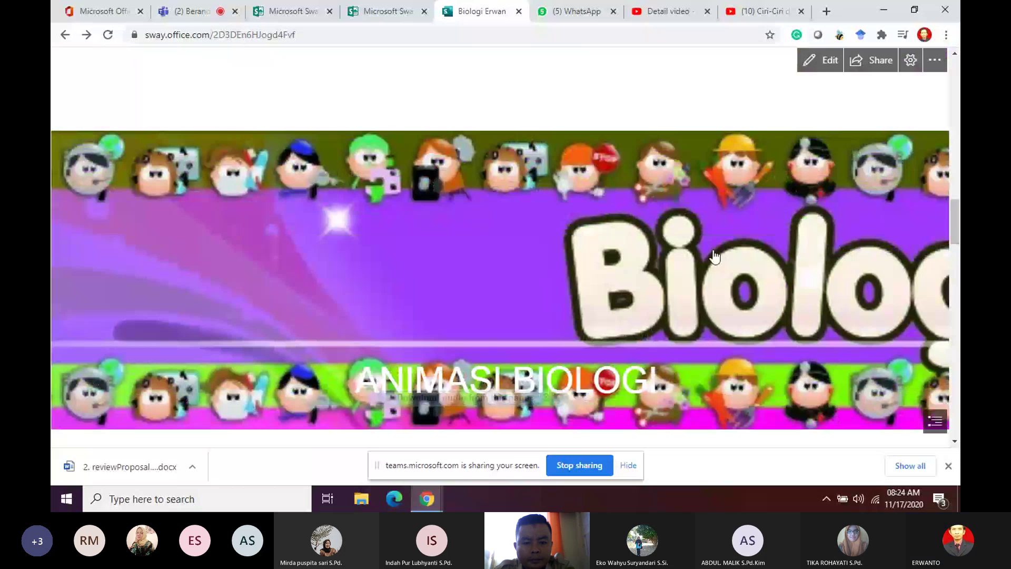
Step: Play the embedded Video Pembelajaran Biologi bacteria video, then return to the Sway home tab
{"action": "scroll", "coordinate": [636, 163], "scroll_direction": "up", "scroll_amount": 8}
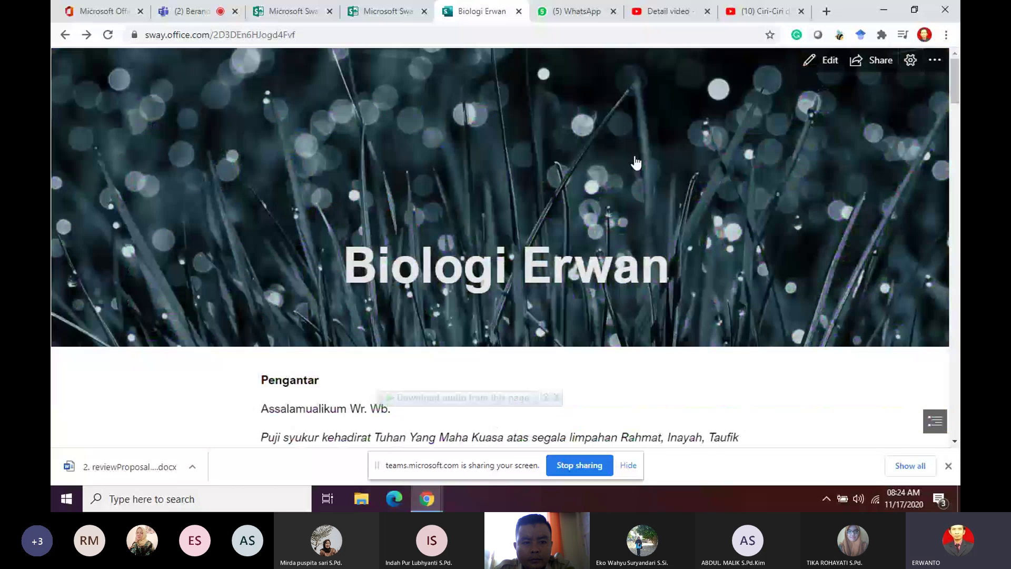
{"action": "scroll", "coordinate": [648, 179], "scroll_direction": "down", "scroll_amount": 10}
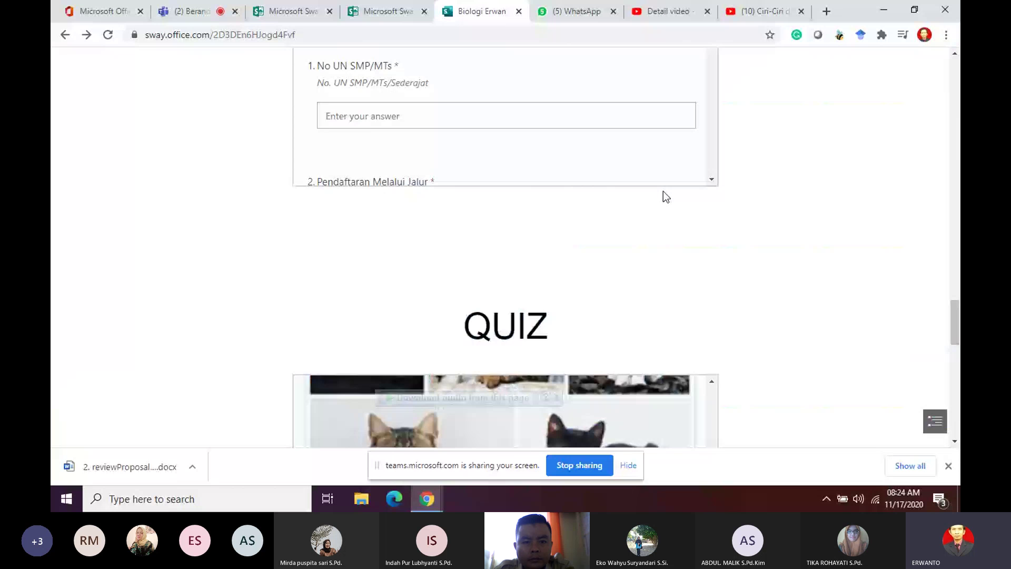
{"action": "scroll", "coordinate": [663, 191], "scroll_direction": "down", "scroll_amount": 5}
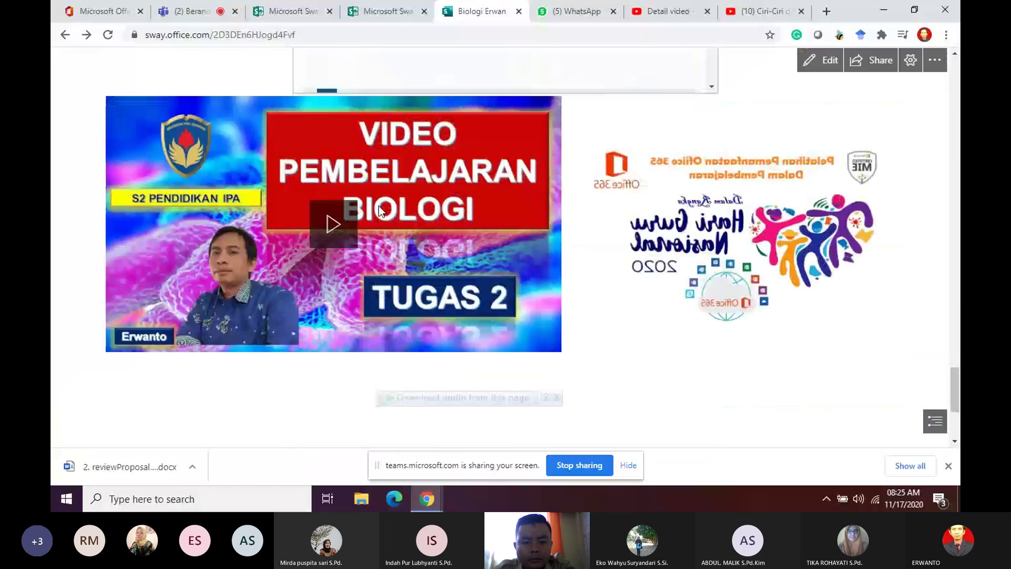
{"action": "left_click", "coordinate": [380, 210]}
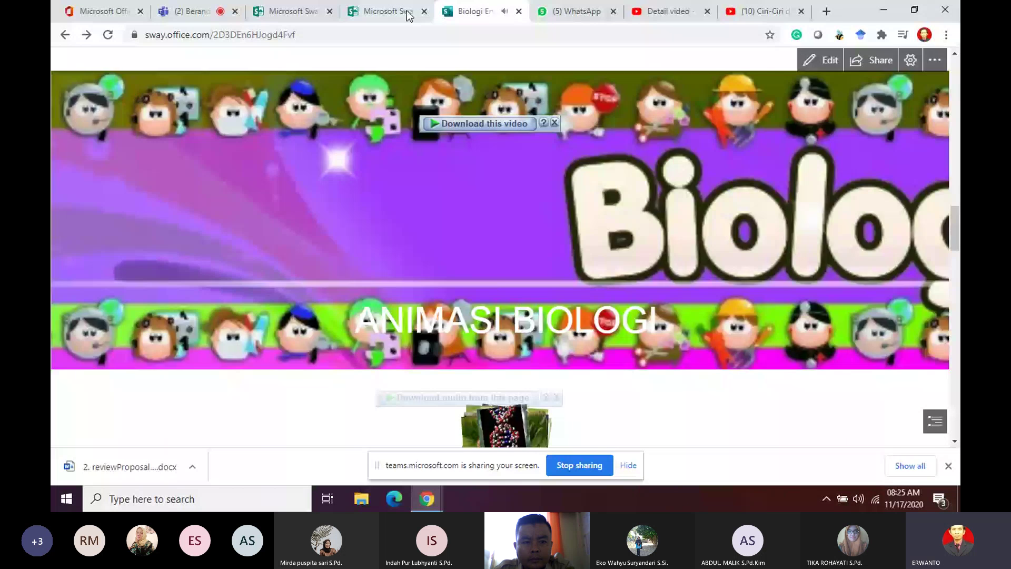
{"action": "left_click", "coordinate": [389, 12]}
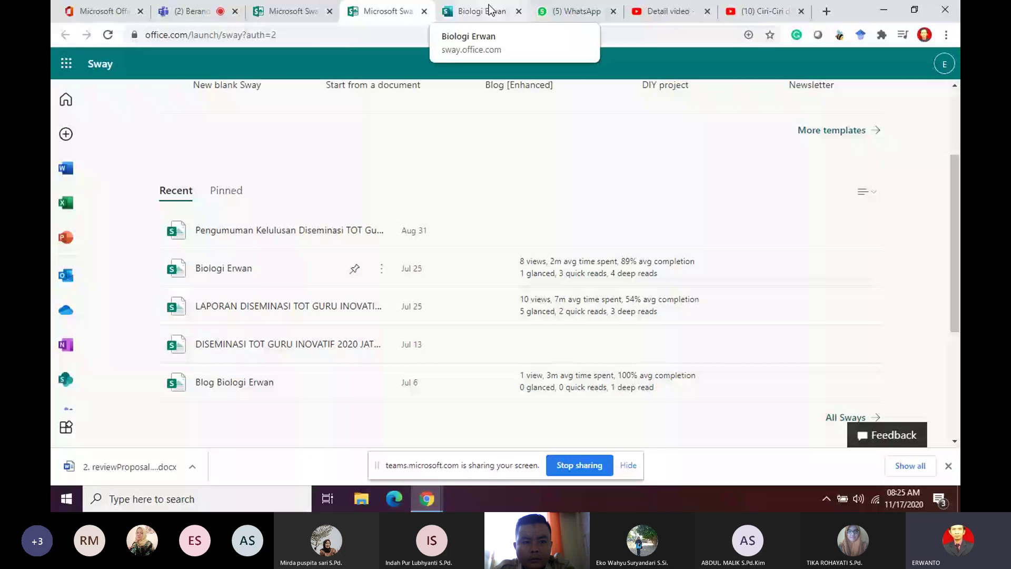
Step: Browse the full Sway template gallery and start a new Sway from Blog [Enhanced]
{"action": "left_click", "coordinate": [293, 11]}
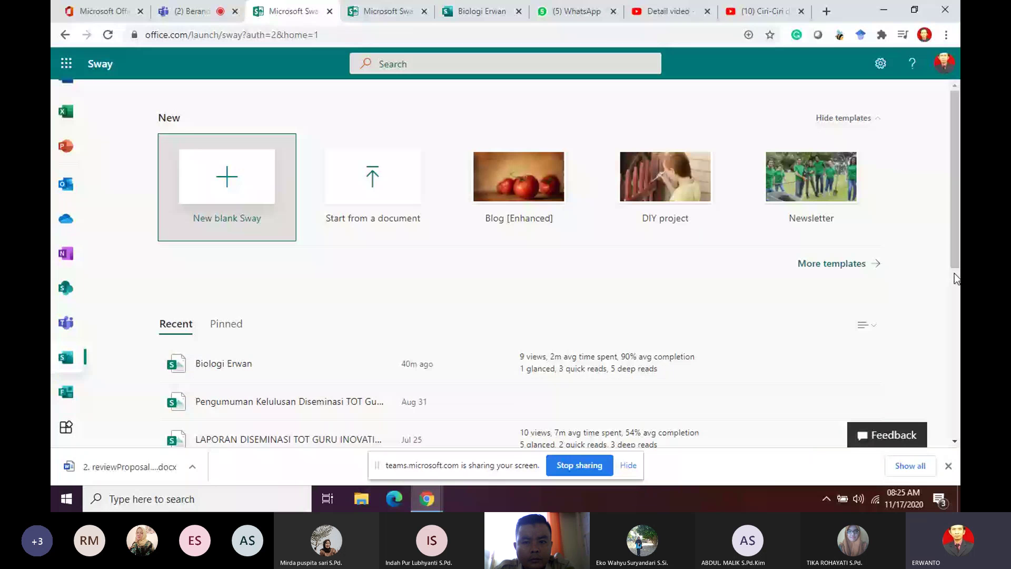
{"action": "left_click", "coordinate": [864, 263]}
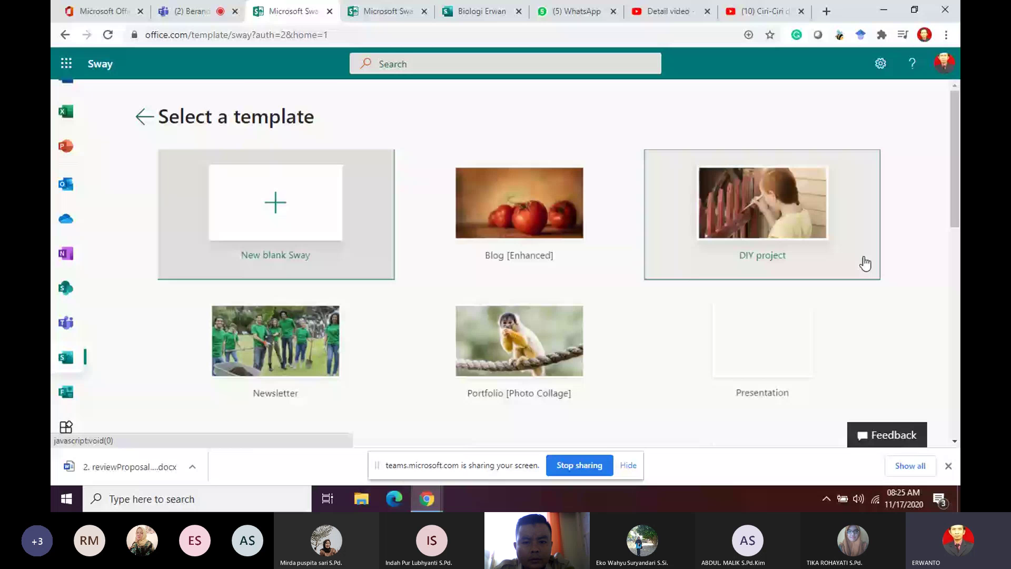
{"action": "scroll", "coordinate": [683, 267], "scroll_direction": "down", "scroll_amount": 10}
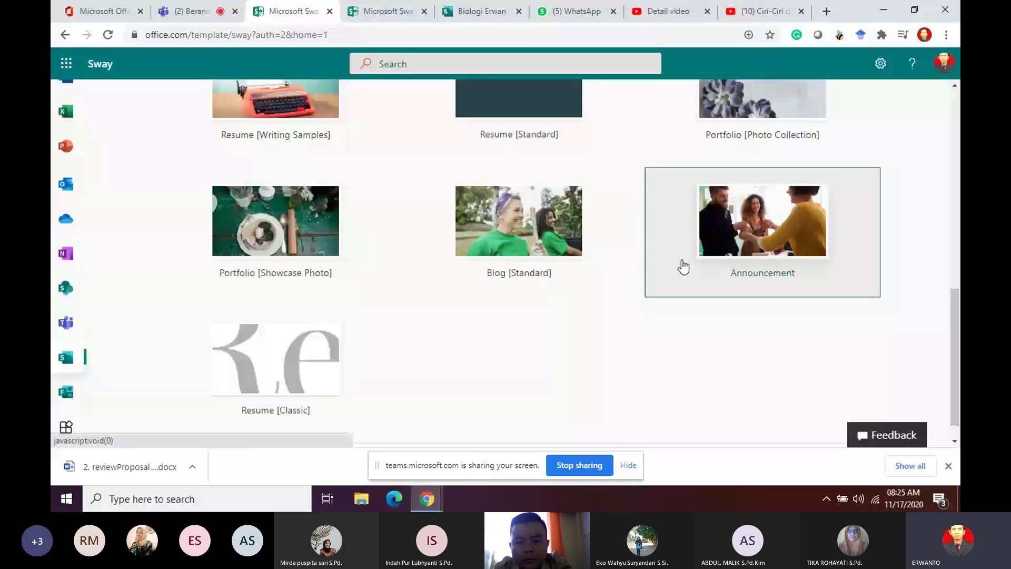
{"action": "scroll", "coordinate": [684, 267], "scroll_direction": "up", "scroll_amount": 10}
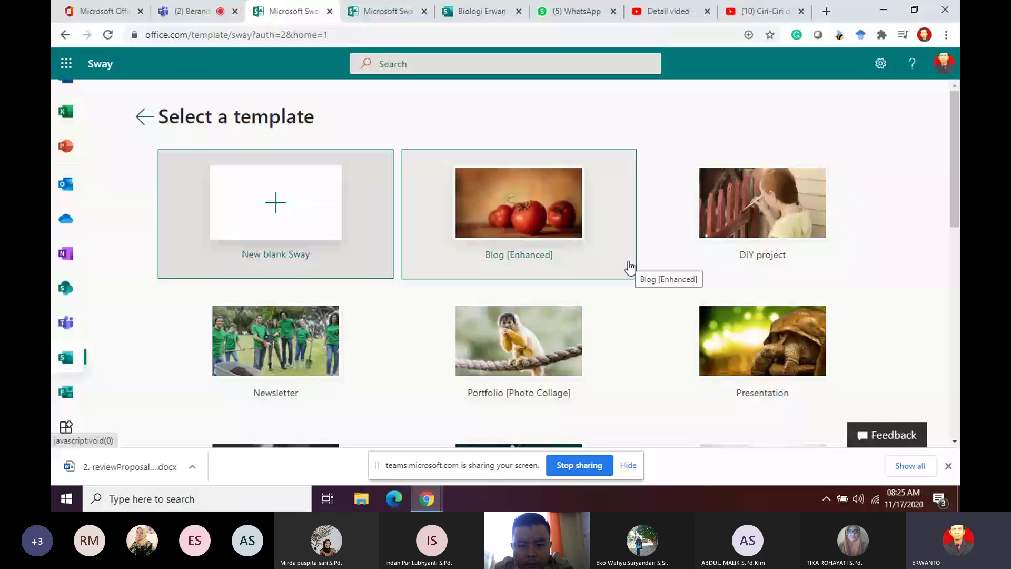
{"action": "left_click", "coordinate": [630, 267]}
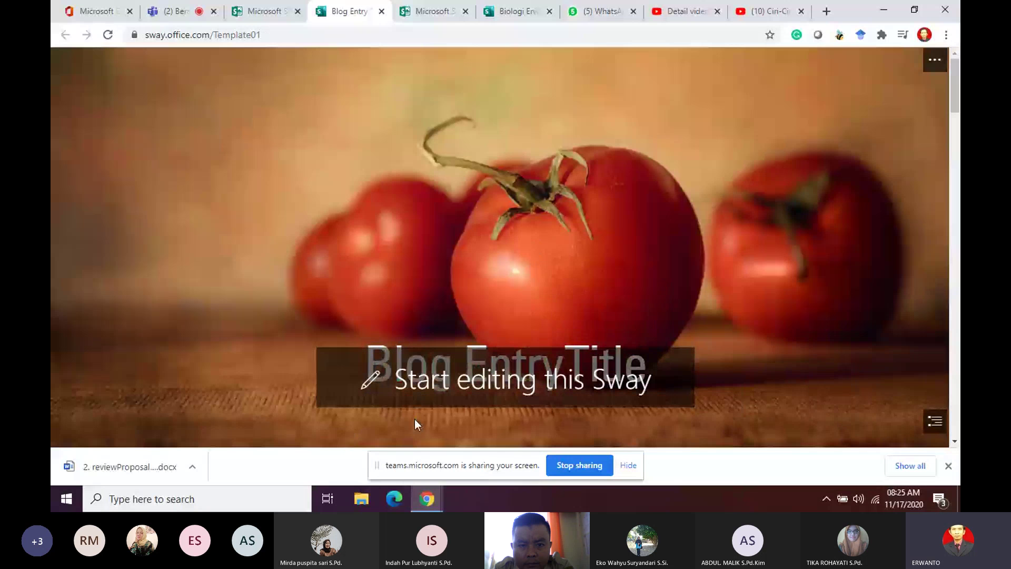
Step: Start editing the template copy and replace the Blog Entry Title with 'Sistem Peredaran Darah'
{"action": "left_click", "coordinate": [602, 377]}
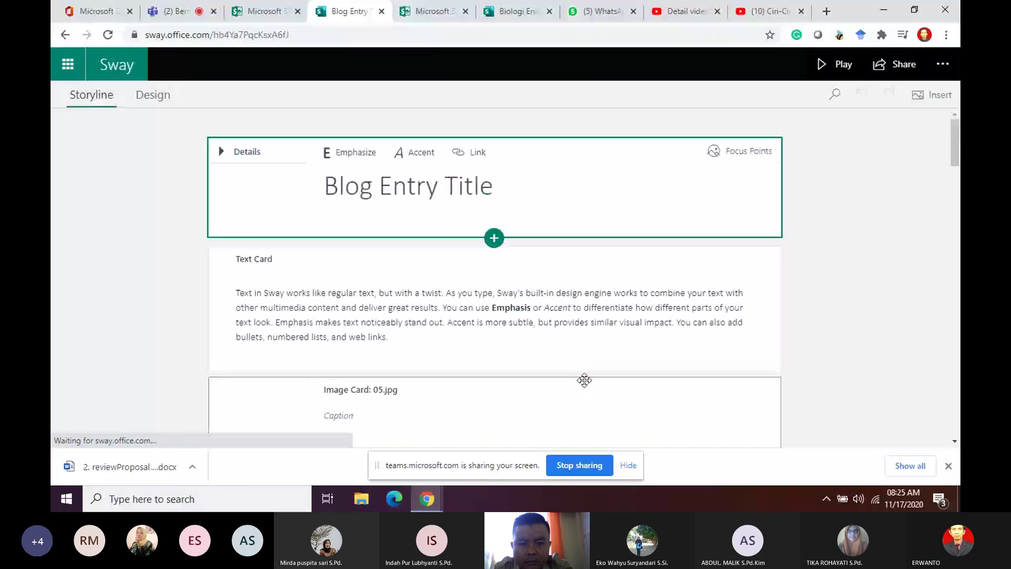
{"action": "left_click", "coordinate": [507, 178]}
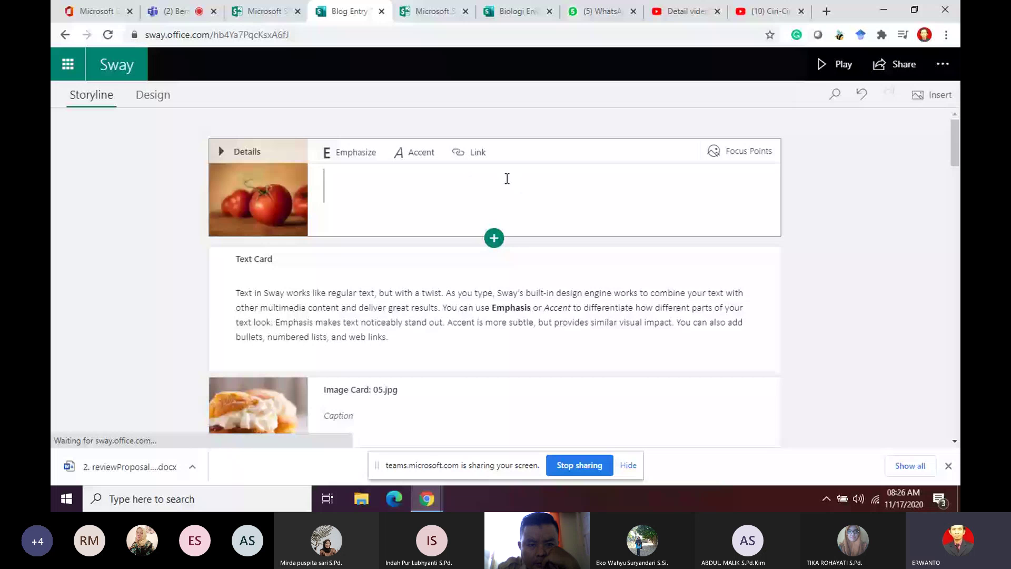
{"action": "type", "text": "Siste"}
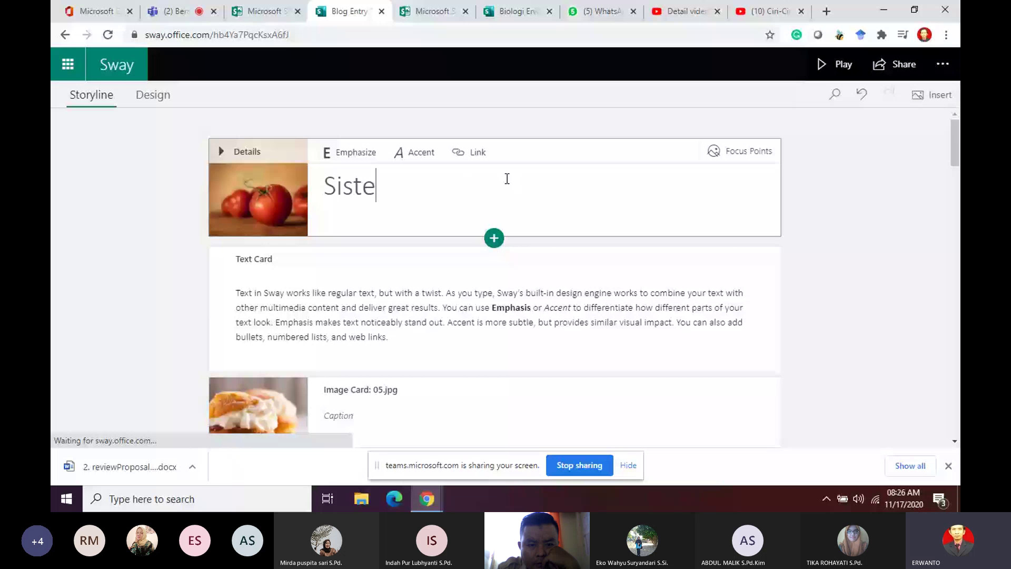
{"action": "type", "text": "m Peredaran Darah"}
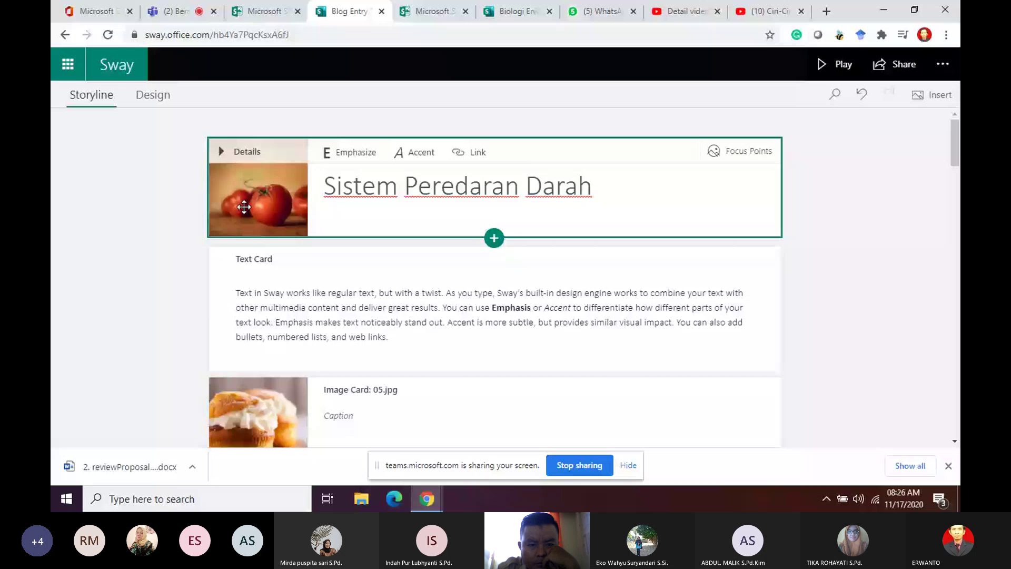
{"action": "left_click", "coordinate": [247, 152]}
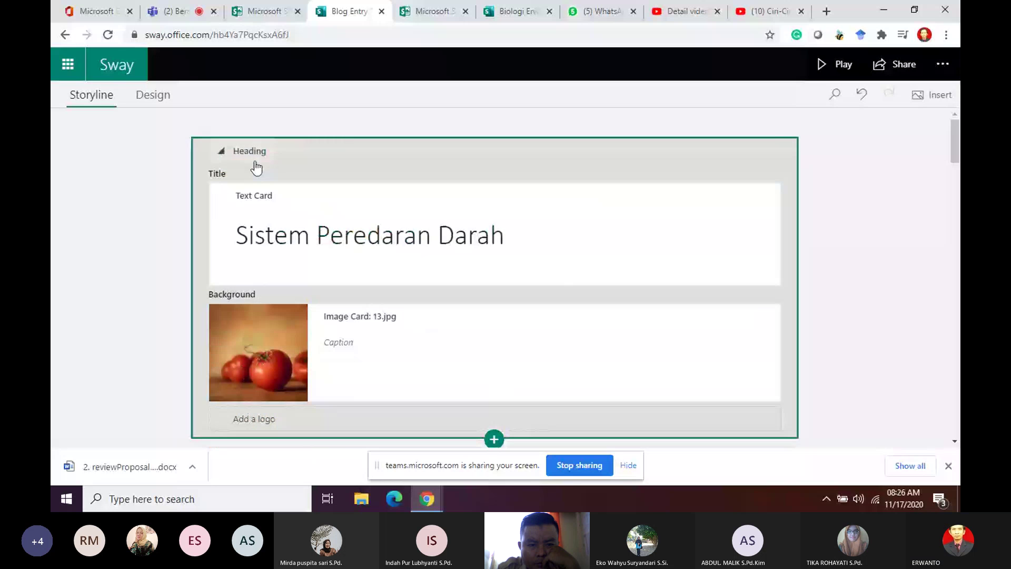
Step: Add background hgn.png as the heading's logo, keeping the 13.jpg tomato background
{"action": "left_click", "coordinate": [274, 336]}
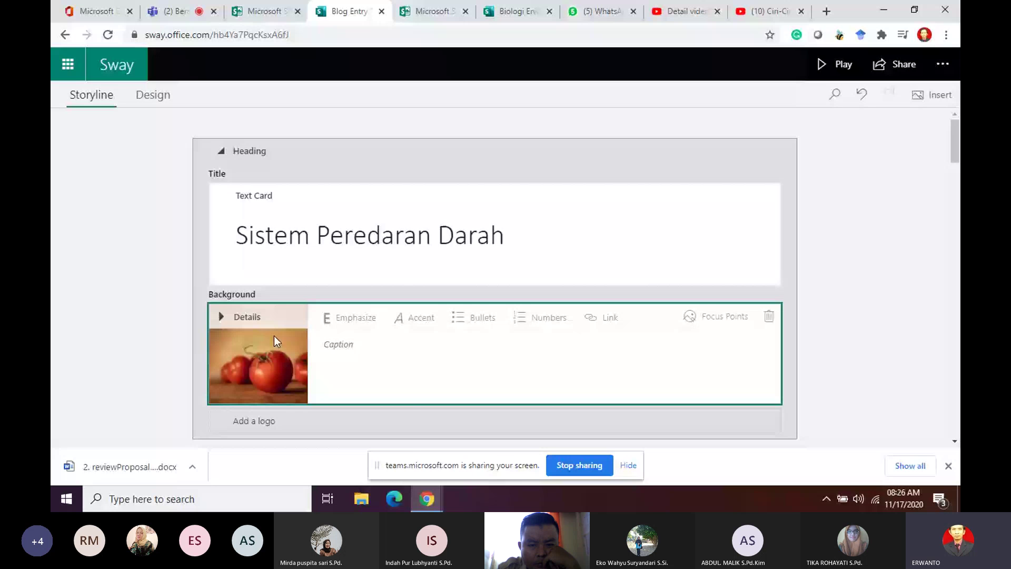
{"action": "left_click", "coordinate": [342, 355]}
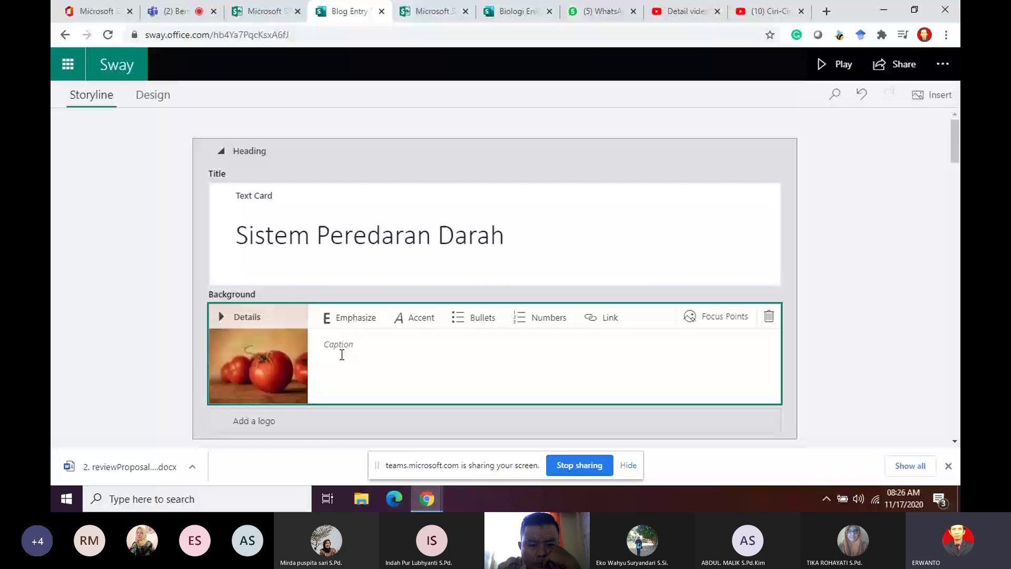
{"action": "left_click", "coordinate": [690, 210]}
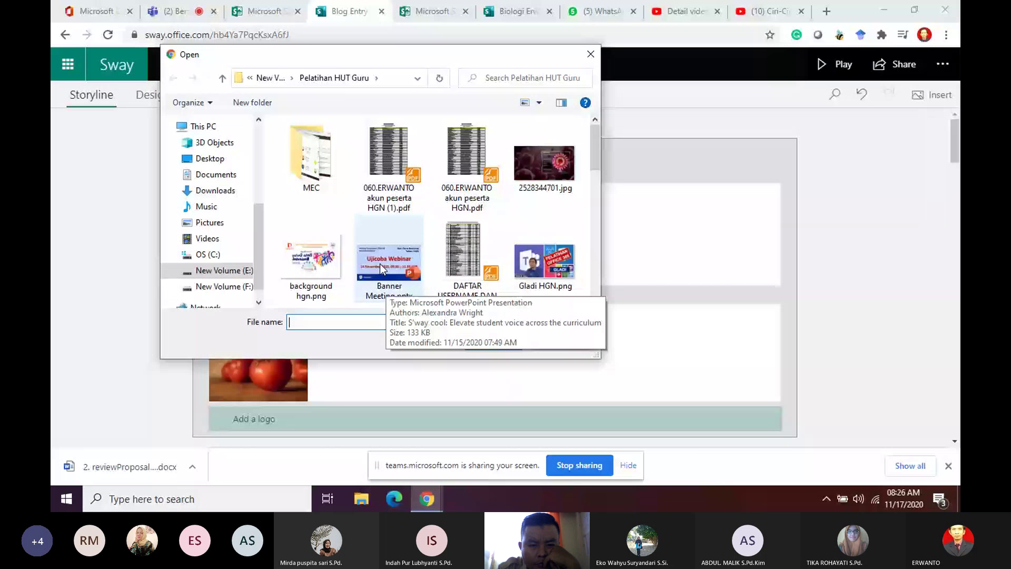
{"action": "left_click", "coordinate": [311, 259]}
{"action": "left_click", "coordinate": [491, 341]}
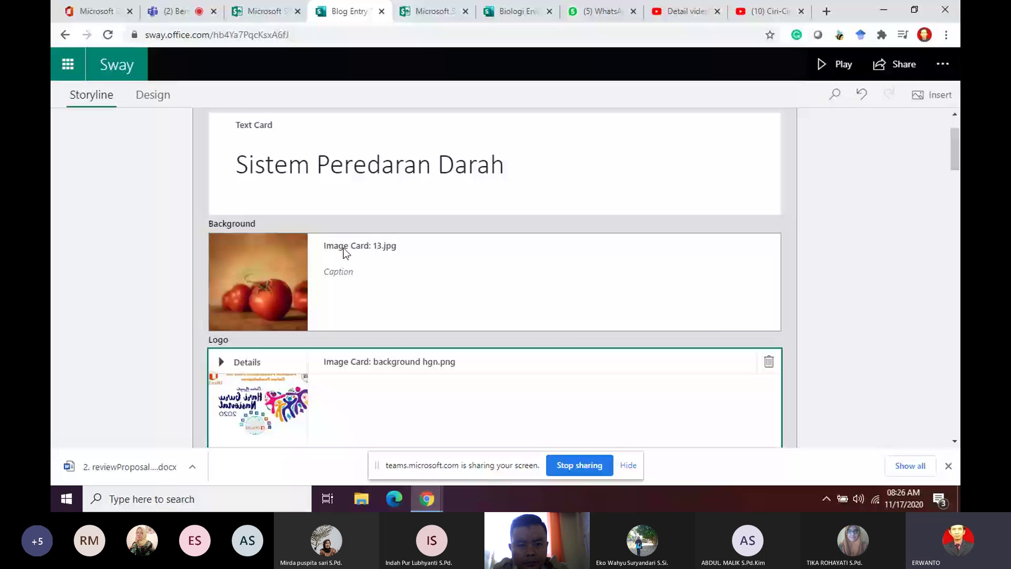
{"action": "left_click", "coordinate": [292, 286]}
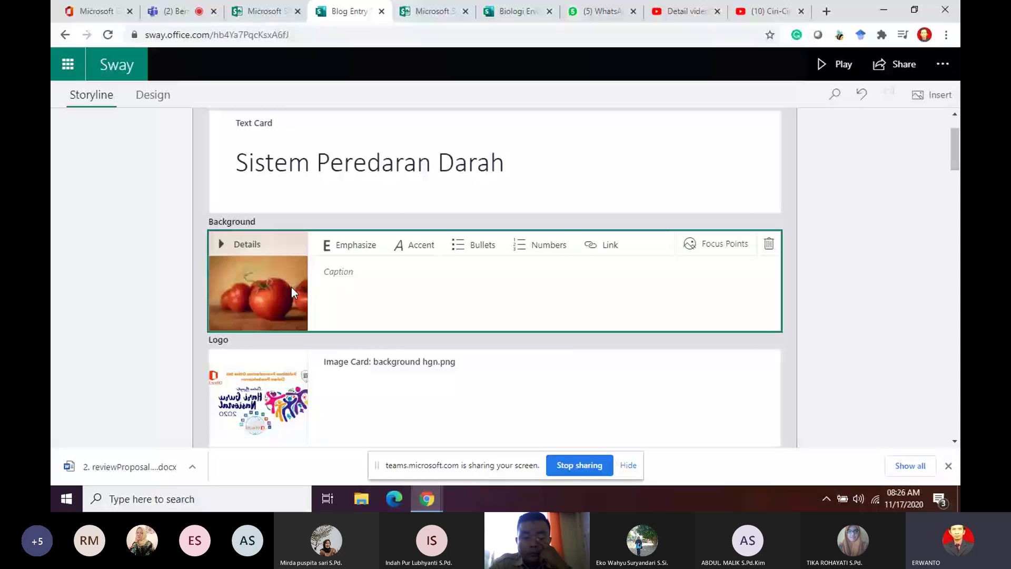
{"action": "scroll", "coordinate": [395, 323], "scroll_direction": "down", "scroll_amount": 4}
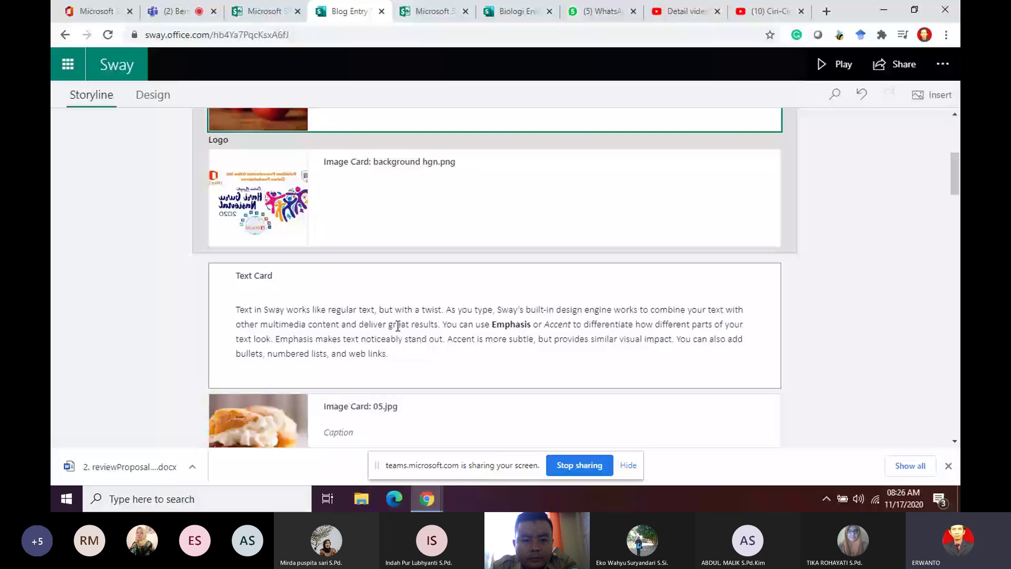
{"action": "scroll", "coordinate": [395, 327], "scroll_direction": "up", "scroll_amount": 5}
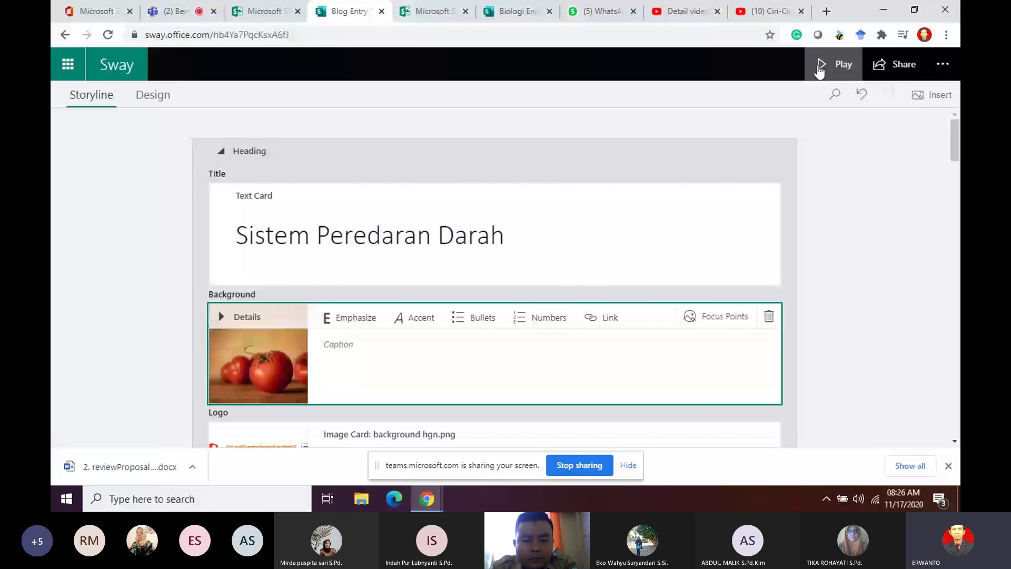
{"action": "left_click", "coordinate": [819, 66]}
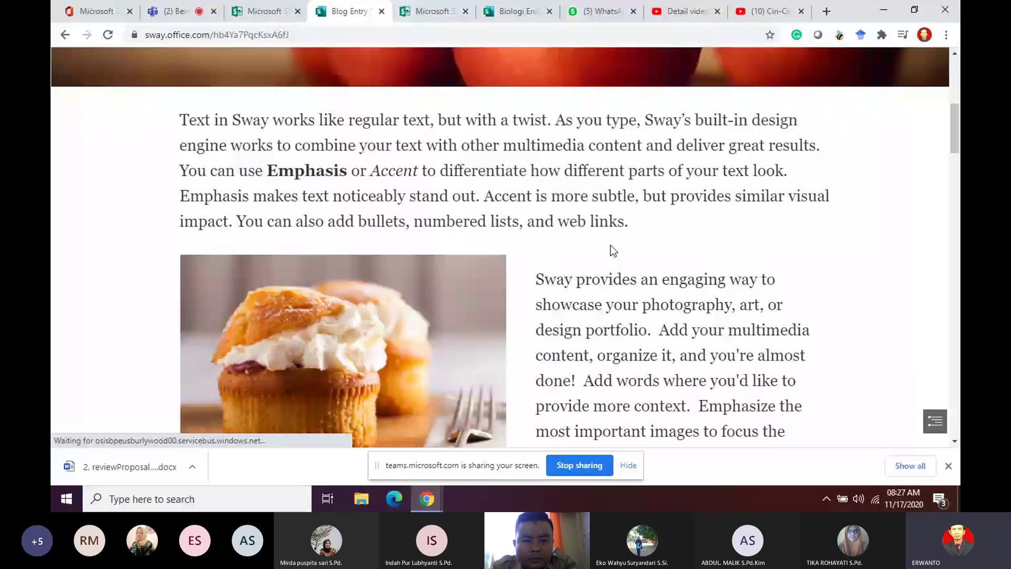
{"action": "scroll", "coordinate": [450, 246], "scroll_direction": "up", "scroll_amount": 5}
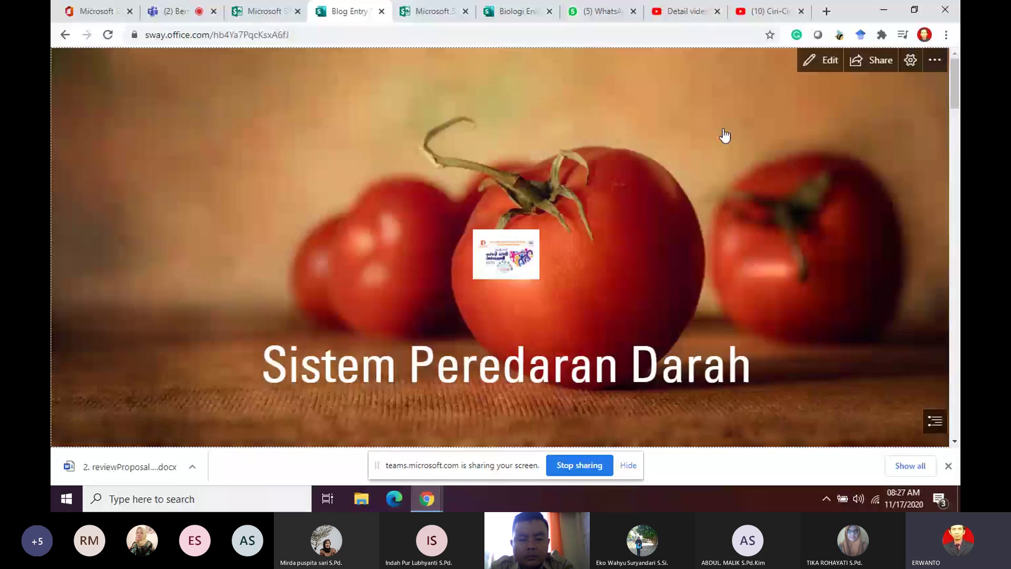
{"action": "key", "text": "alt+Left"}
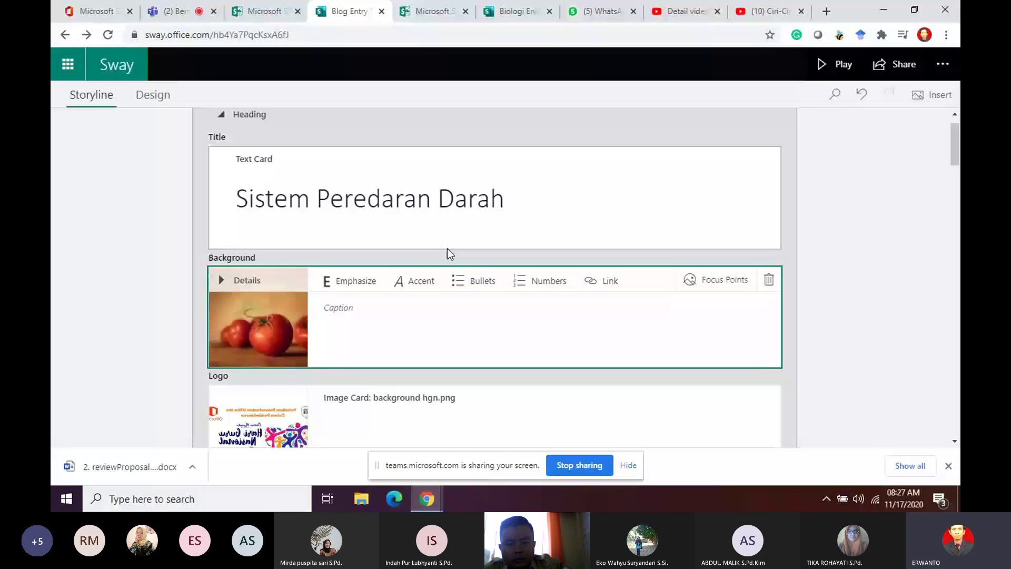
{"action": "scroll", "coordinate": [447, 248], "scroll_direction": "down", "scroll_amount": 4}
{"action": "left_click", "coordinate": [296, 243]}
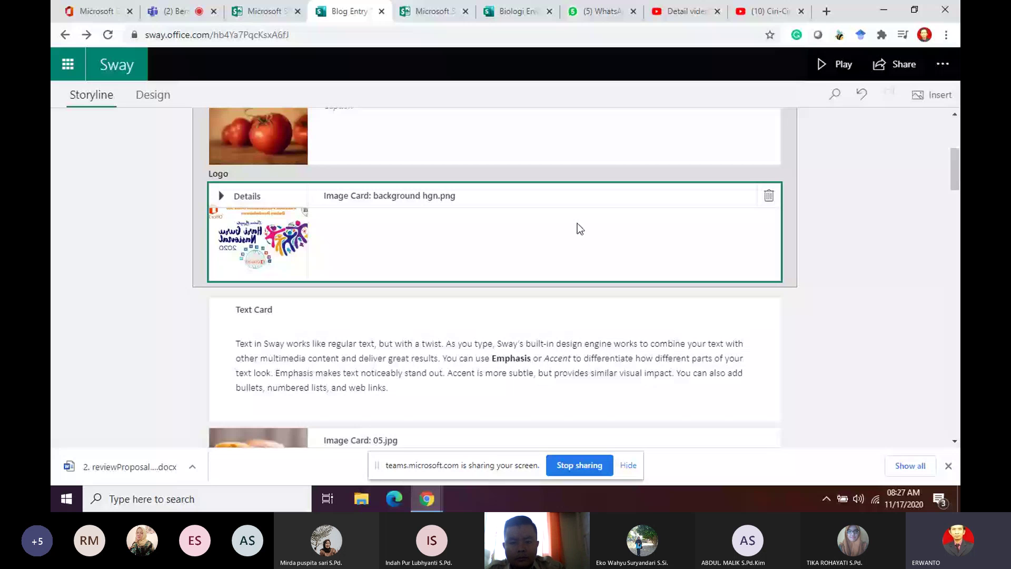
{"action": "scroll", "coordinate": [474, 314], "scroll_direction": "down", "scroll_amount": 1}
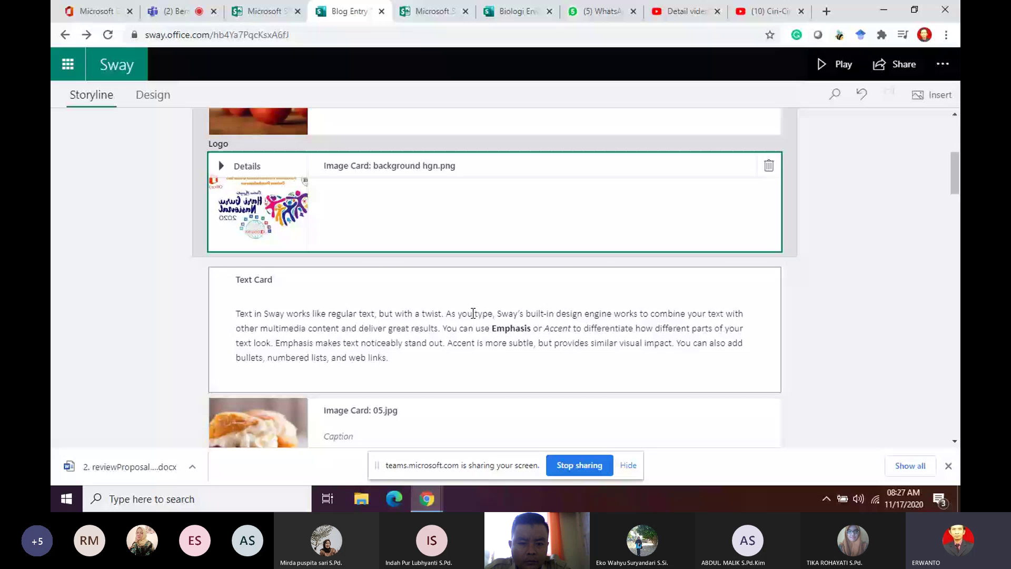
{"action": "left_click", "coordinate": [474, 314]}
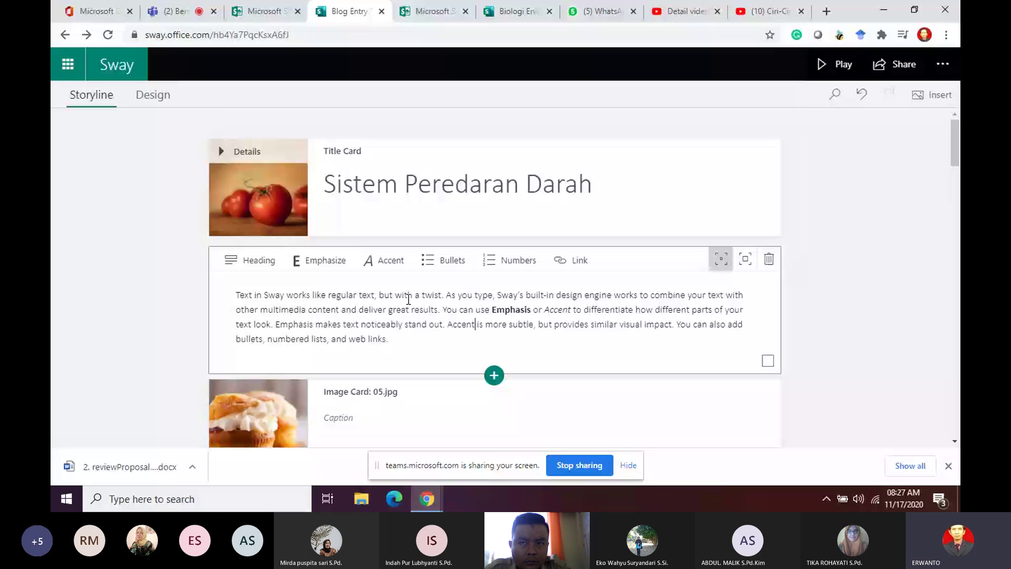
Step: Select the whole sample paragraph and open a new browser tab on Google
{"action": "triple_click", "coordinate": [409, 339]}
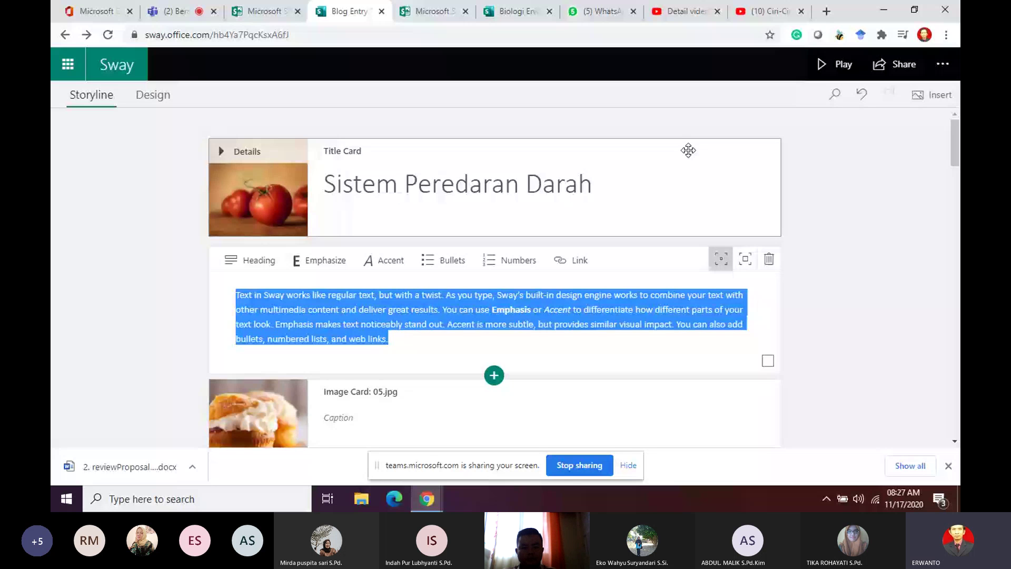
{"action": "key", "text": "ctrl+t"}
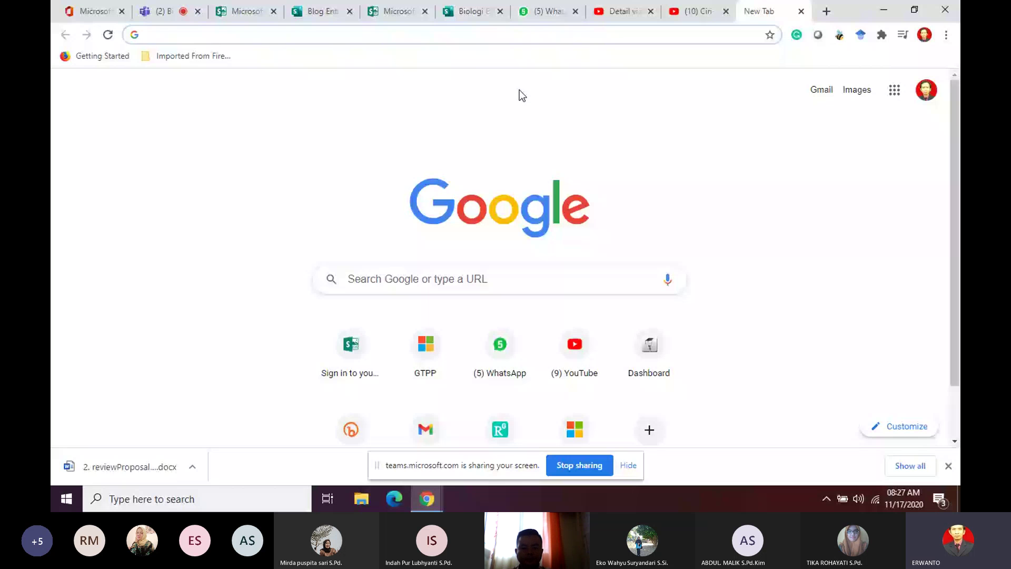
Step: Google 'Tujuan pembelajaran sistem peredaran darah' and open the Pena article and the RPP result in new tabs
{"action": "type", "text": "Tu"}
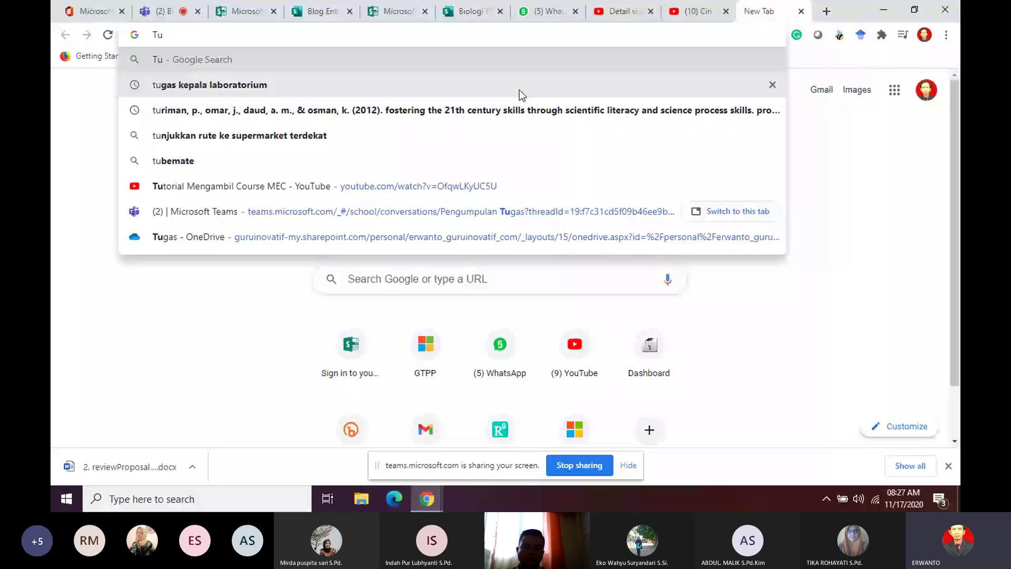
{"action": "type", "text": "juan pembelaj"}
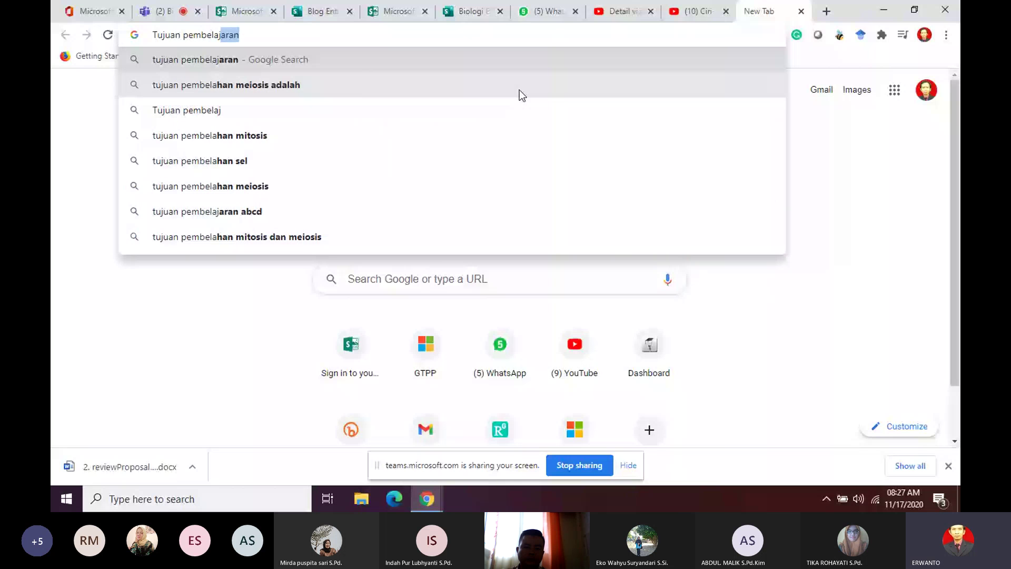
{"action": "type", "text": "aran sistem pe"}
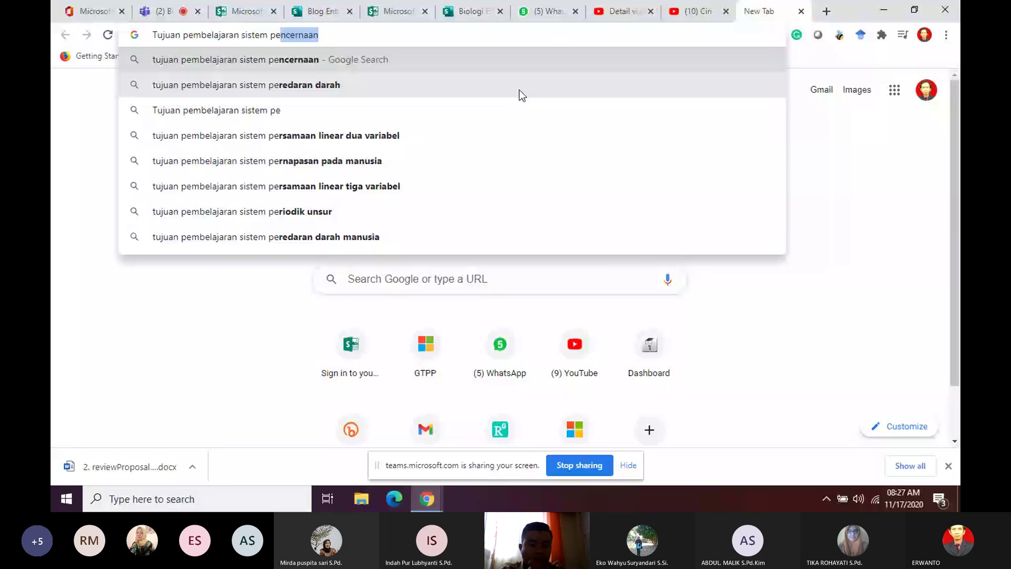
{"action": "left_click", "coordinate": [519, 90]}
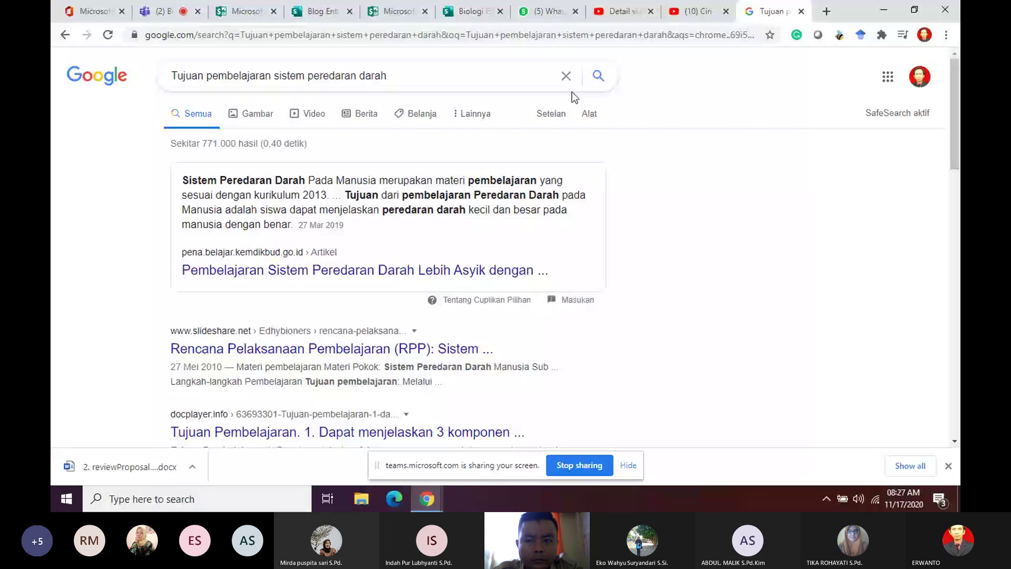
{"action": "middle_click", "coordinate": [474, 270]}
{"action": "scroll", "coordinate": [673, 273], "scroll_direction": "down", "scroll_amount": 3}
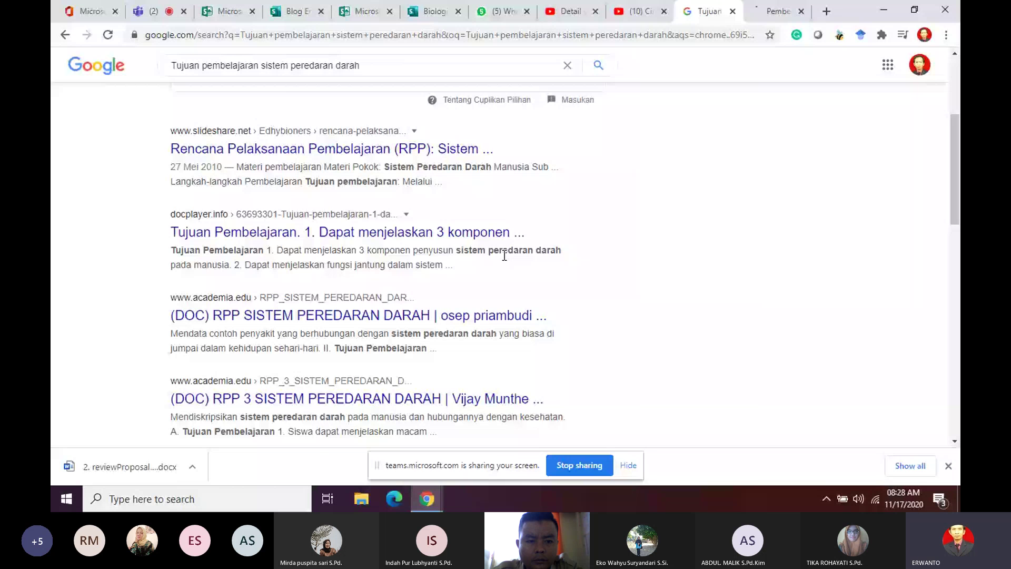
{"action": "scroll", "coordinate": [575, 265], "scroll_direction": "down", "scroll_amount": 10}
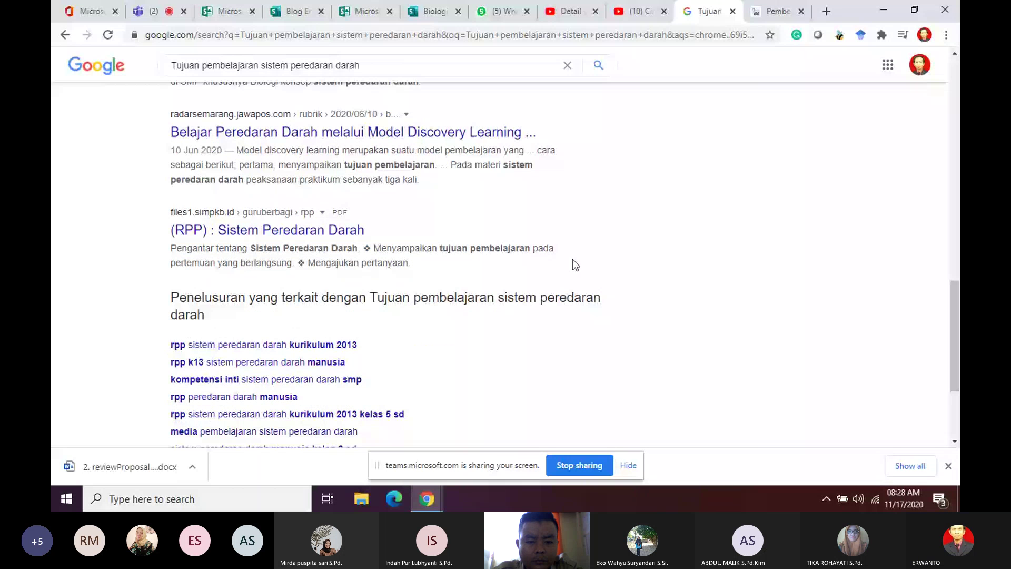
{"action": "middle_click", "coordinate": [263, 231]}
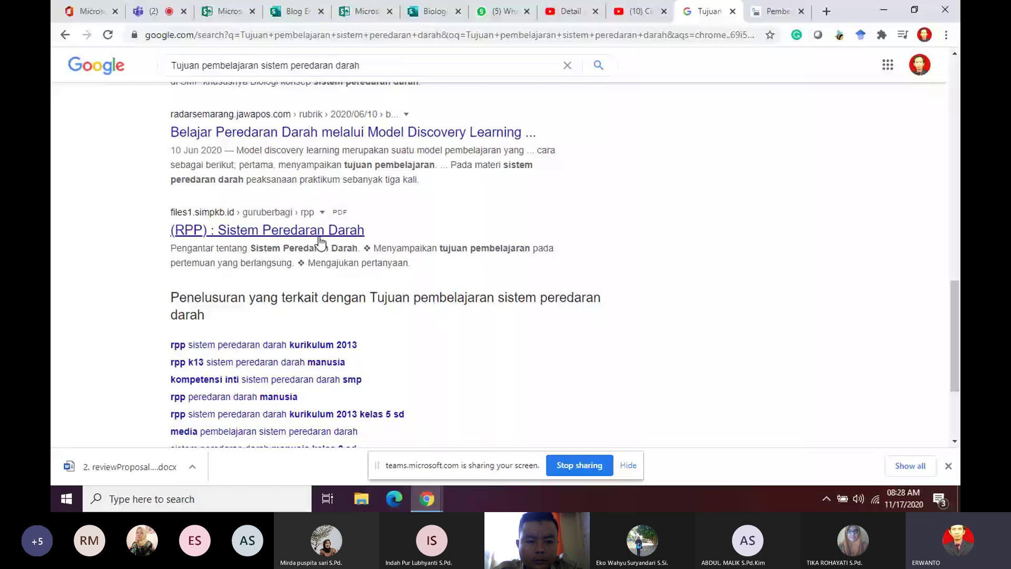
{"action": "left_click", "coordinate": [719, 16]}
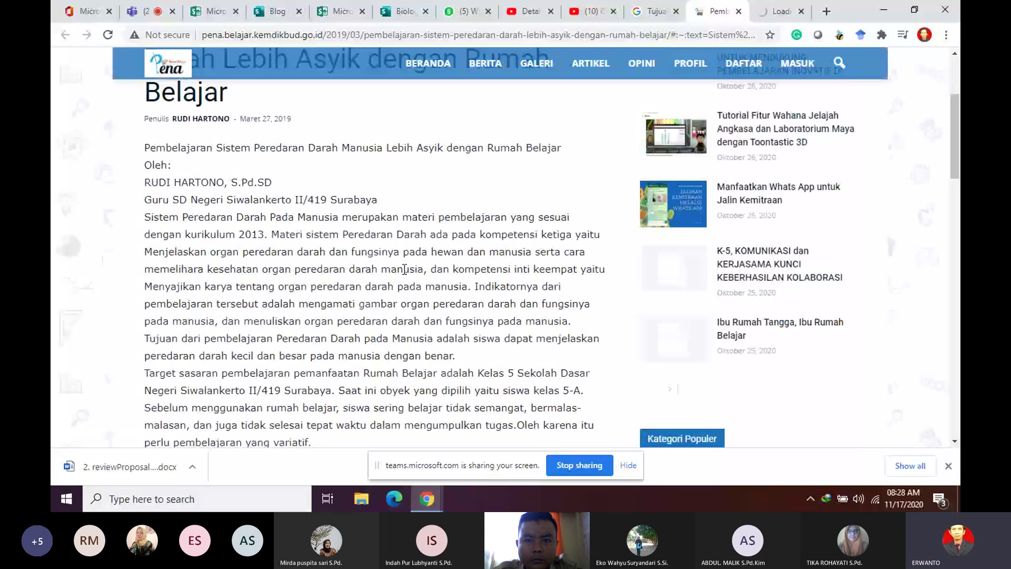
{"action": "scroll", "coordinate": [404, 270], "scroll_direction": "up", "scroll_amount": 3}
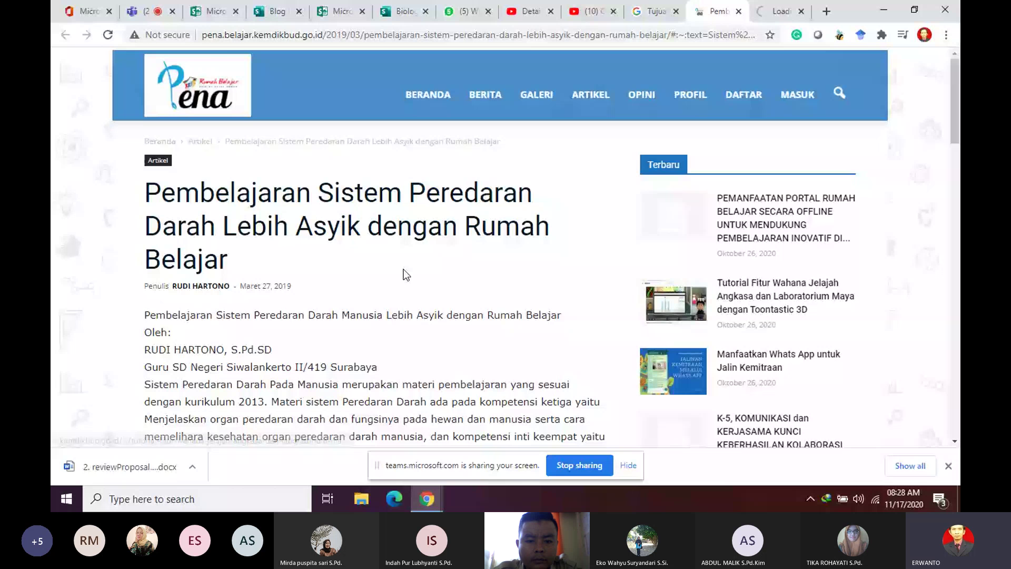
Step: Close the extra article tabs, then download the RPP Sistem Peredaran Darah PDF and open it in Foxit Reader
{"action": "left_click", "coordinate": [739, 11]}
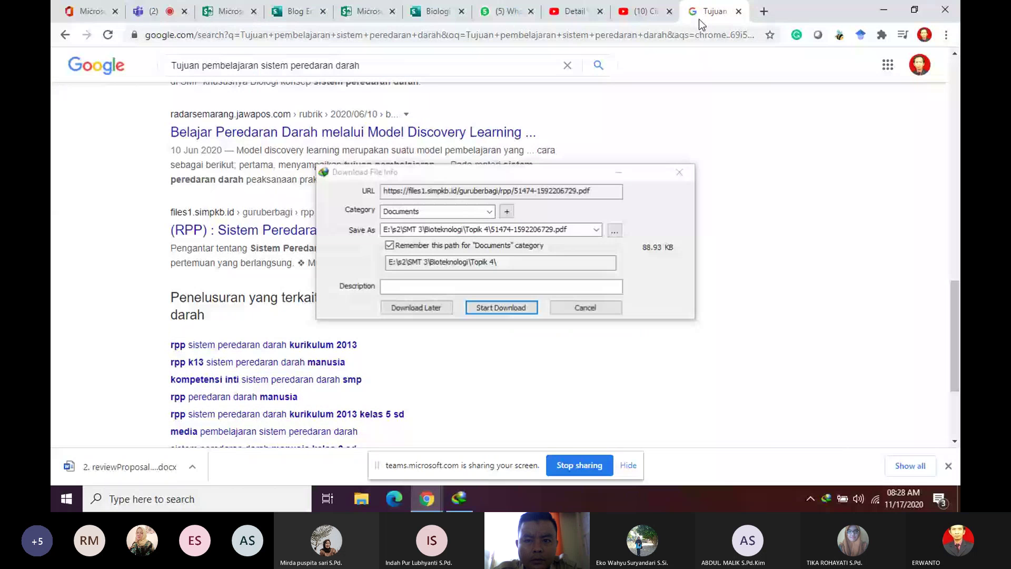
{"action": "left_click", "coordinate": [501, 308]}
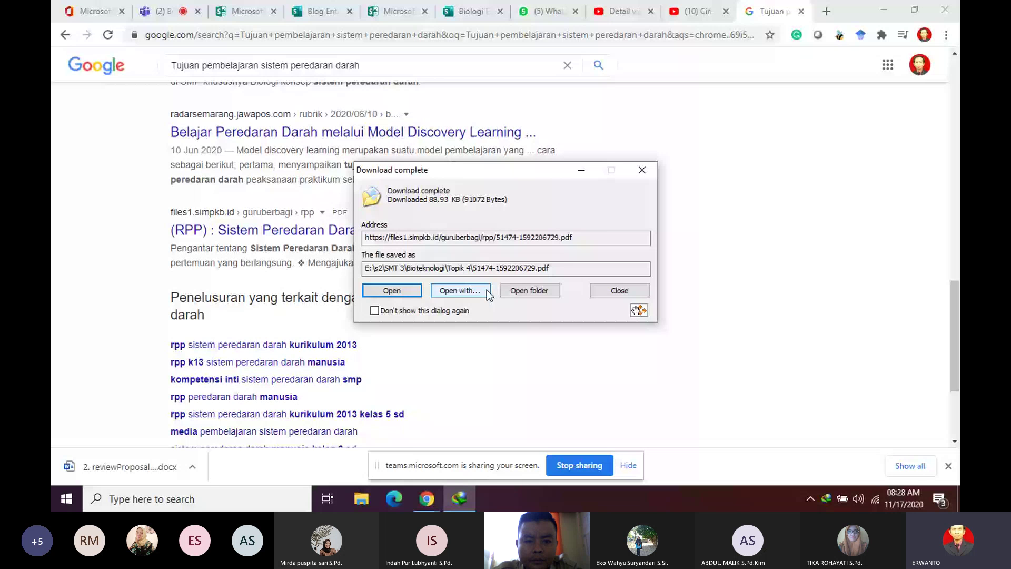
{"action": "left_click", "coordinate": [399, 288]}
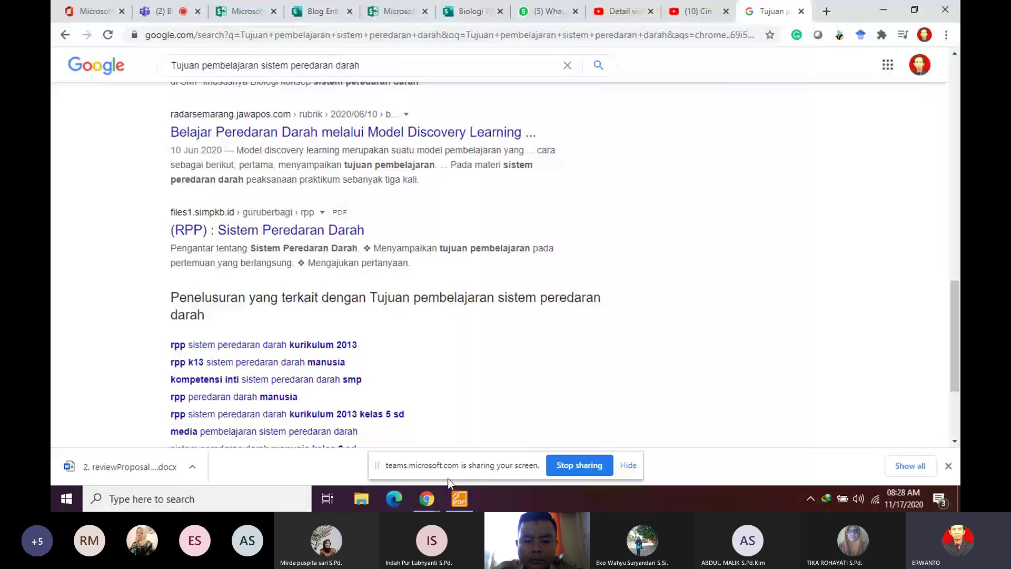
{"action": "left_click", "coordinate": [459, 498]}
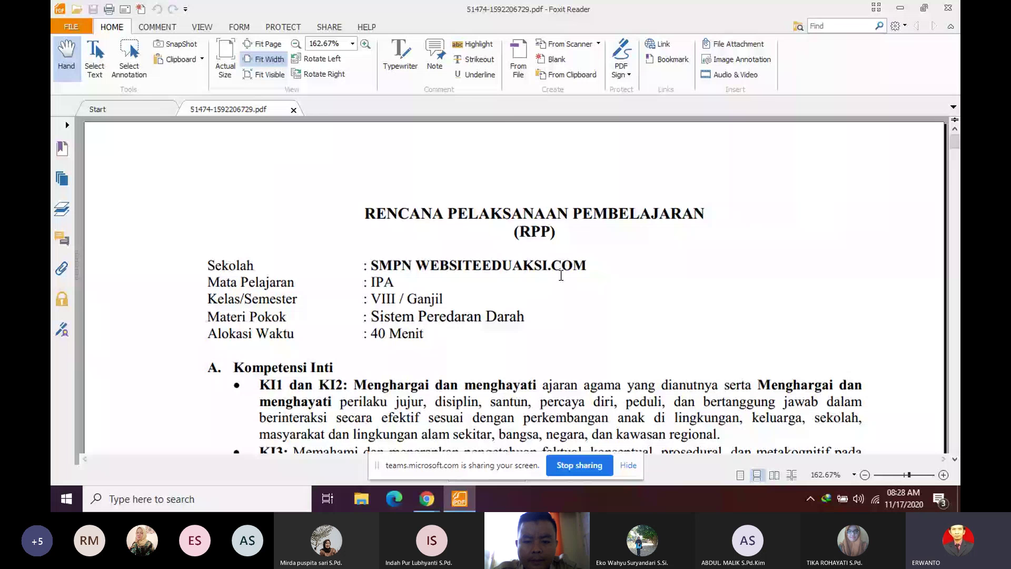
Step: Select the PDF's Tujuan Pembelajaran section text, then return to the Google results
{"action": "scroll", "coordinate": [325, 232], "scroll_direction": "down", "scroll_amount": 10}
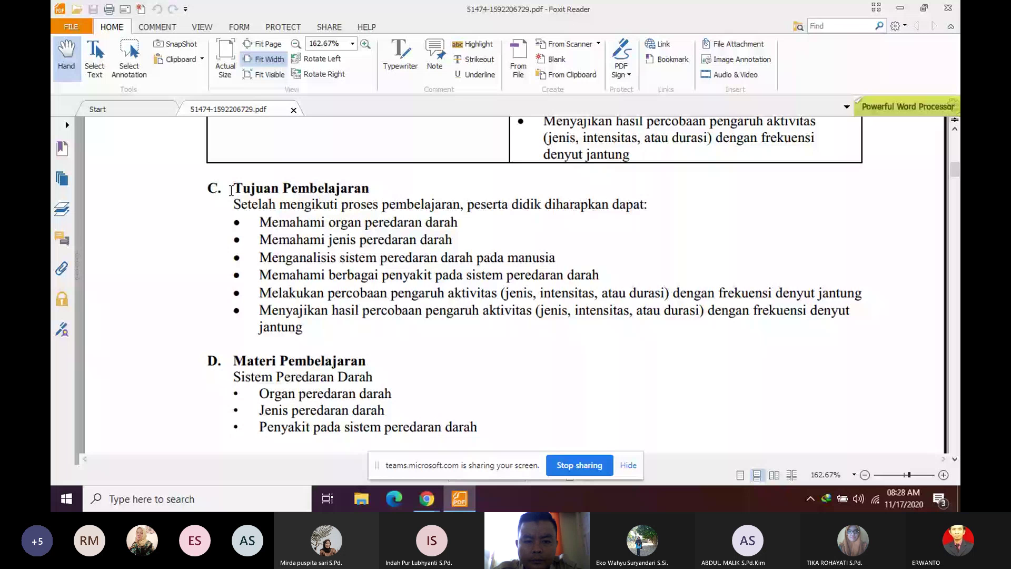
{"action": "left_click_drag", "start_coordinate": [231, 190], "coordinate": [304, 331]}
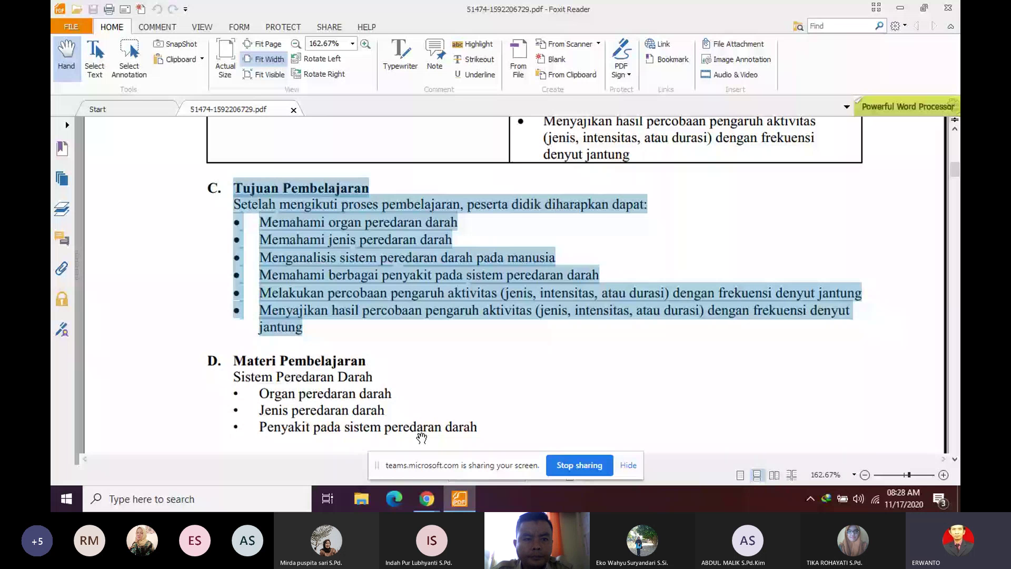
{"action": "key", "text": "alt+Tab"}
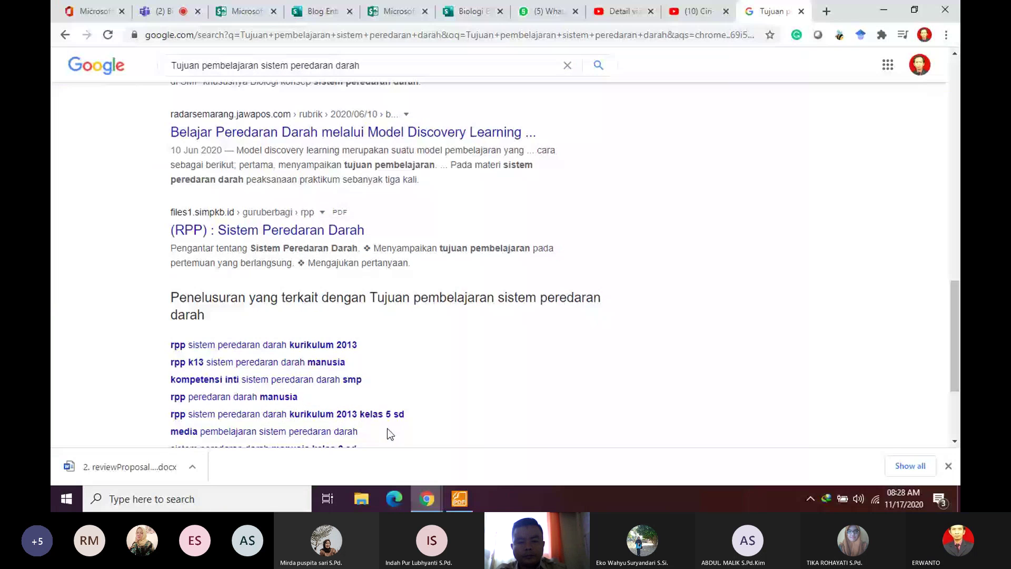
Step: Paste the learning objectives into the Sway text card, separating the title and the intro ending 'dapat:'
{"action": "left_click", "coordinate": [322, 11]}
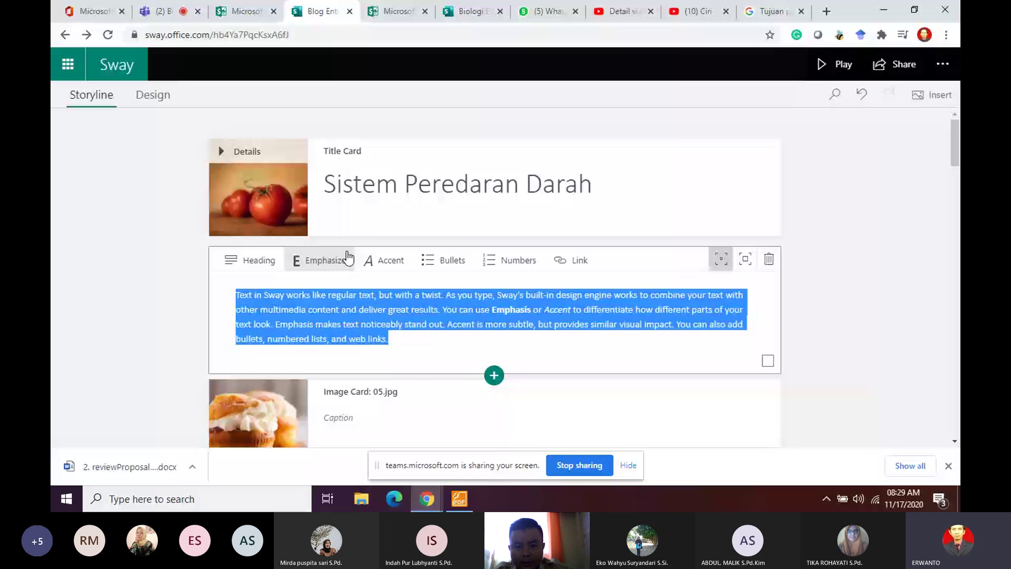
{"action": "type", "text": "Tujuan PembelajaranSetelah mengikuti proses pembelajaran, peserta didik diharapkan dapat:• Memahami organ peredaran darah• Memahami jenis peredaran darah• Menganalisis sistem peredaran darah pada manusia• Memahami berbagai penyakit pada sistem peredaran darah• Melakukan percobaan pengaruh aktivitas (jenis, intensitas, atau durasi) dengan frekuensi denyut jantung• Menyajikan hasil percobaan pengaruh aktivitas (jenis, intensitas, atau durasi) dengan frekuensi denyut jantung"}
{"action": "left_click", "coordinate": [320, 295]}
{"action": "key", "text": "Return"}
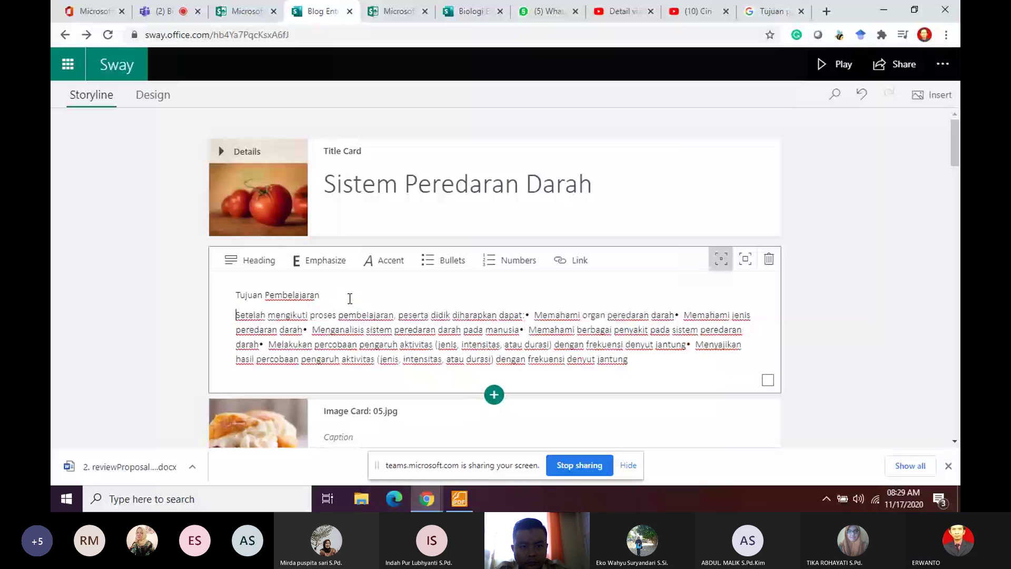
{"action": "left_click", "coordinate": [528, 315]}
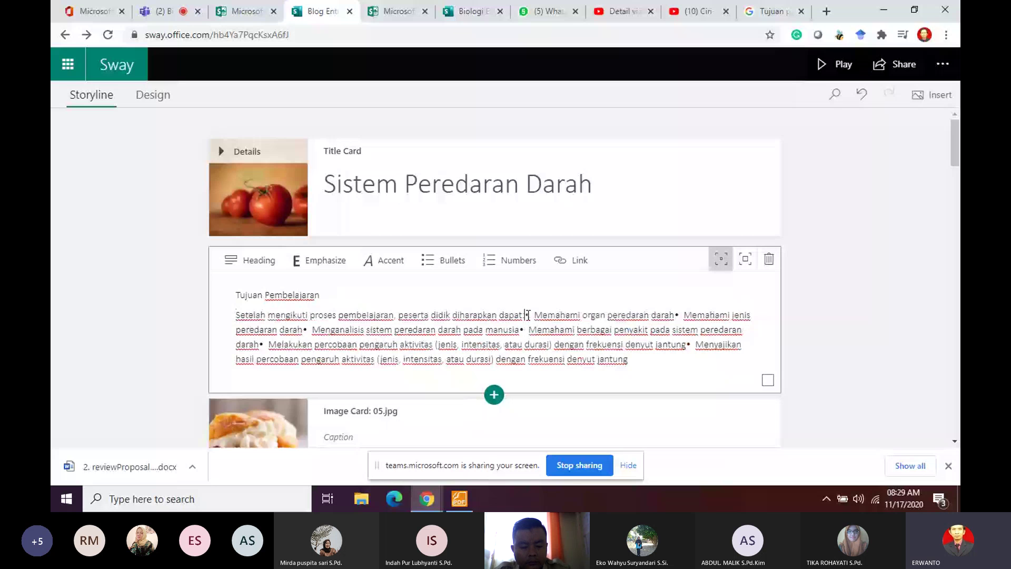
{"action": "type", "text": ":"}
{"action": "key", "text": "Return"}
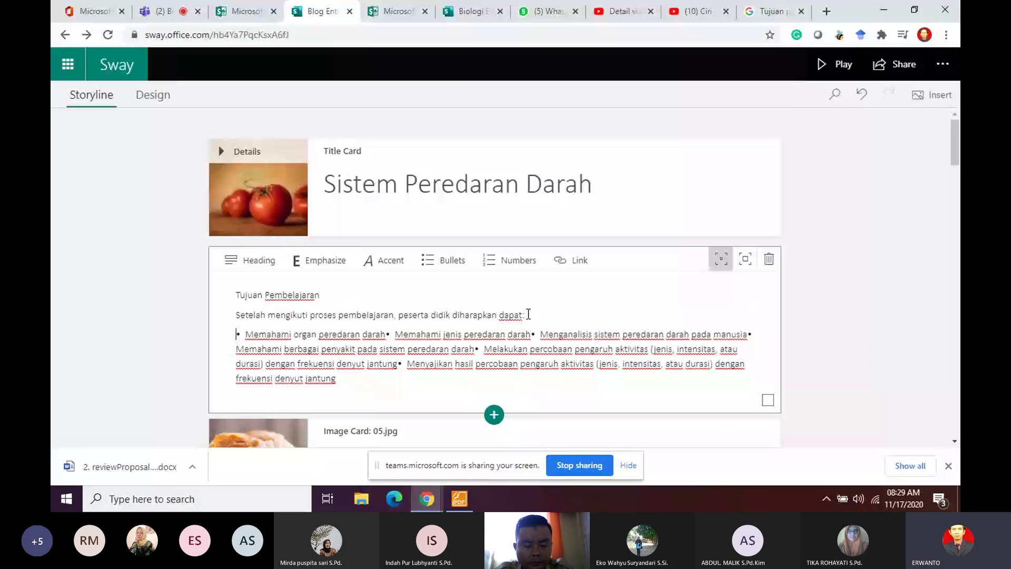
Step: Split the six learning objectives onto separate bullet lines
{"action": "left_click", "coordinate": [387, 334]}
{"action": "key", "text": "Return"}
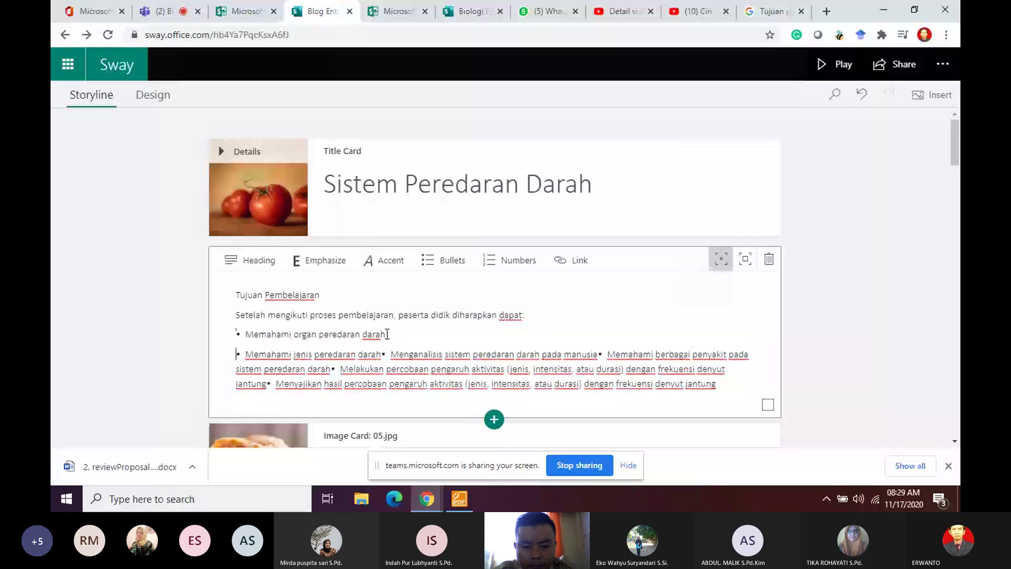
{"action": "left_click", "coordinate": [383, 353]}
{"action": "key", "text": "Return"}
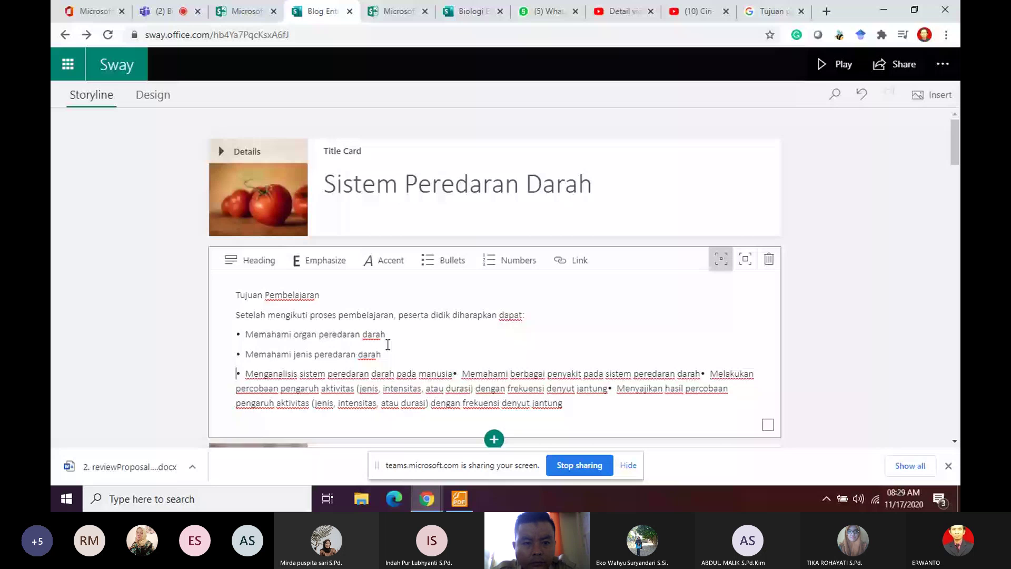
{"action": "left_click", "coordinate": [454, 373]}
{"action": "key", "text": "Return"}
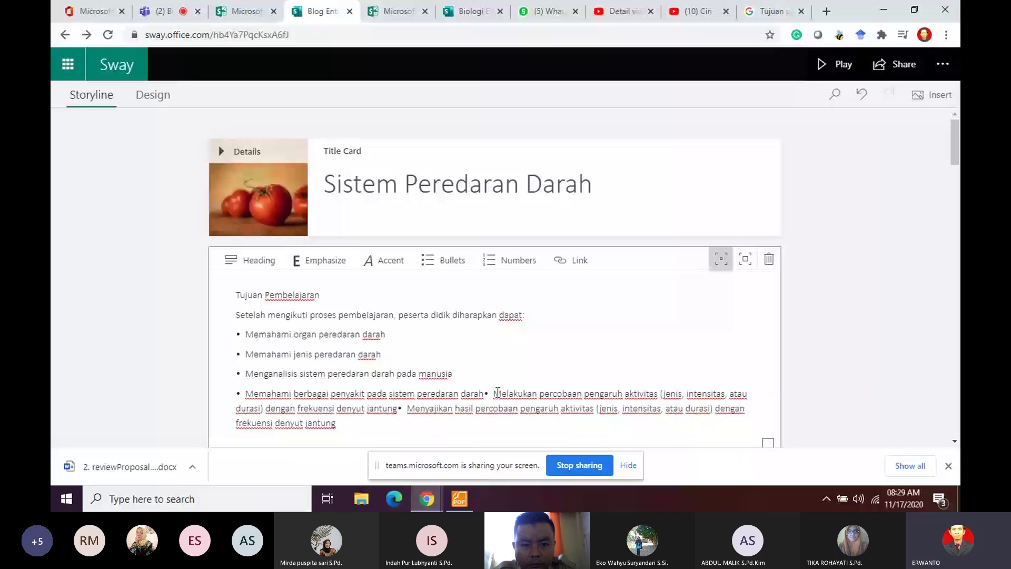
{"action": "left_click", "coordinate": [496, 393]}
{"action": "key", "text": "Return"}
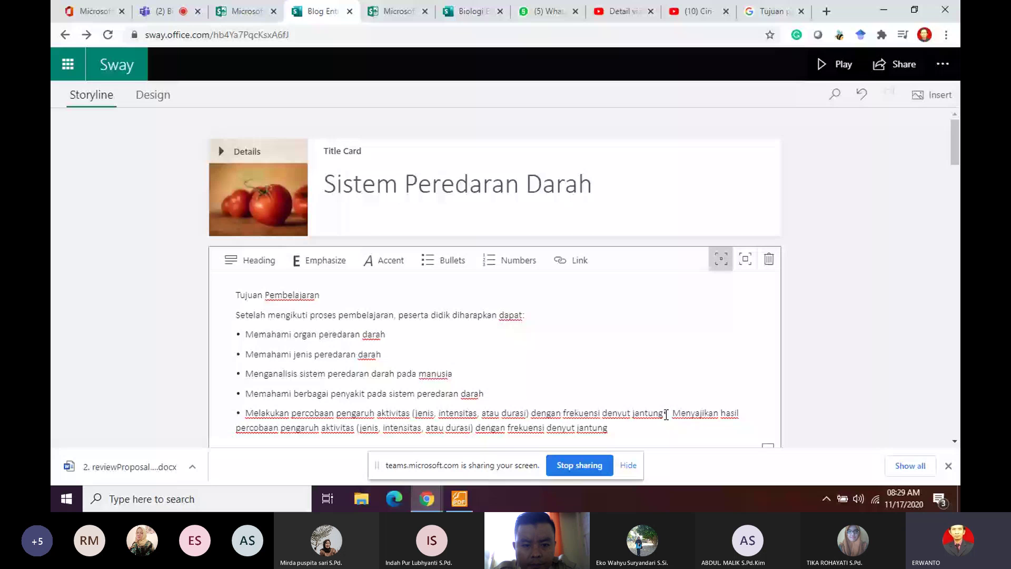
{"action": "left_click", "coordinate": [666, 415]}
{"action": "key", "text": "Return"}
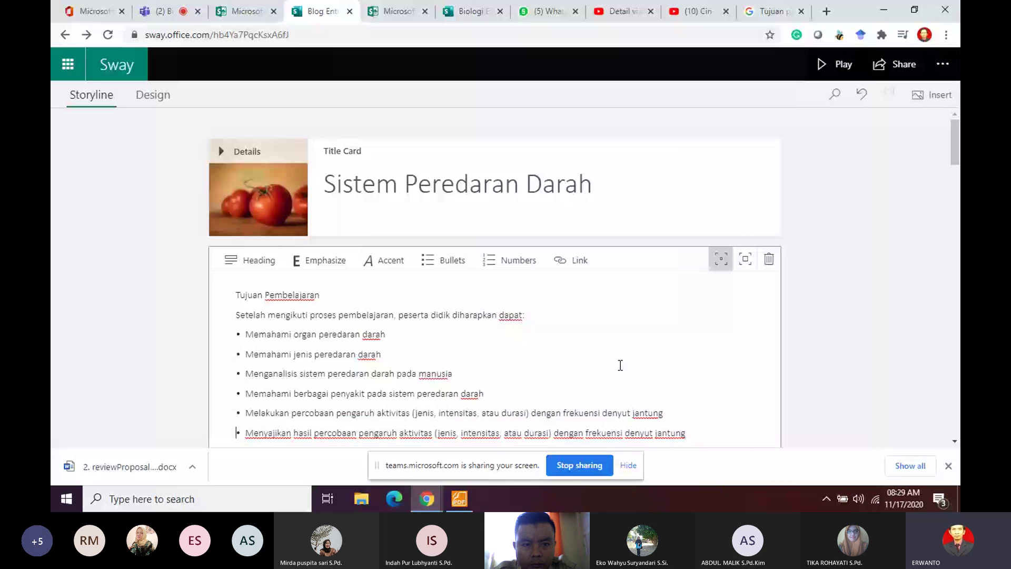
{"action": "triple_click", "coordinate": [373, 301]}
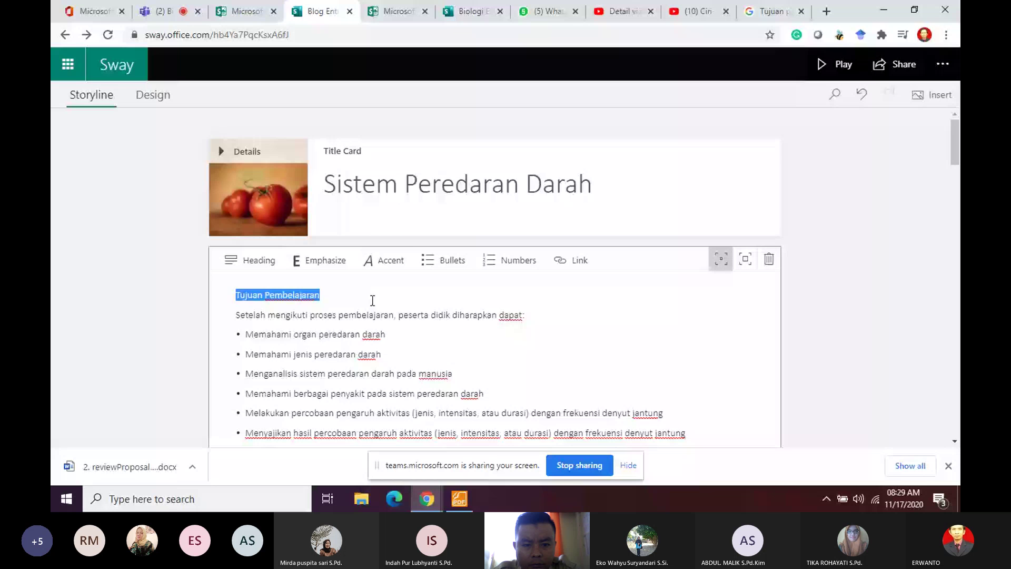
Step: Make 'Tujuan Pembelajaran' a bold heading card and open its Background image picker
{"action": "key", "text": "ctrl+b"}
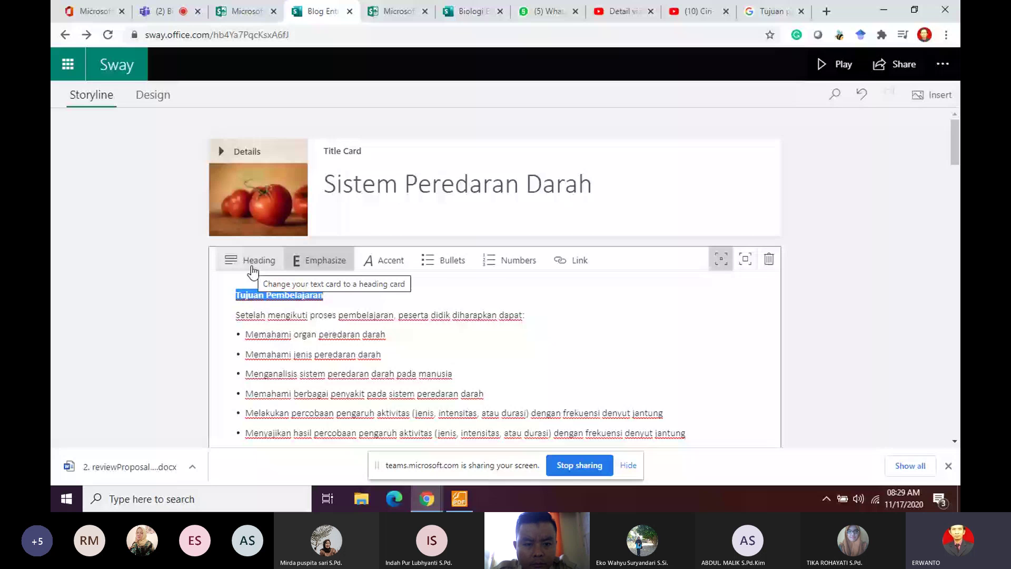
{"action": "left_click", "coordinate": [252, 268]}
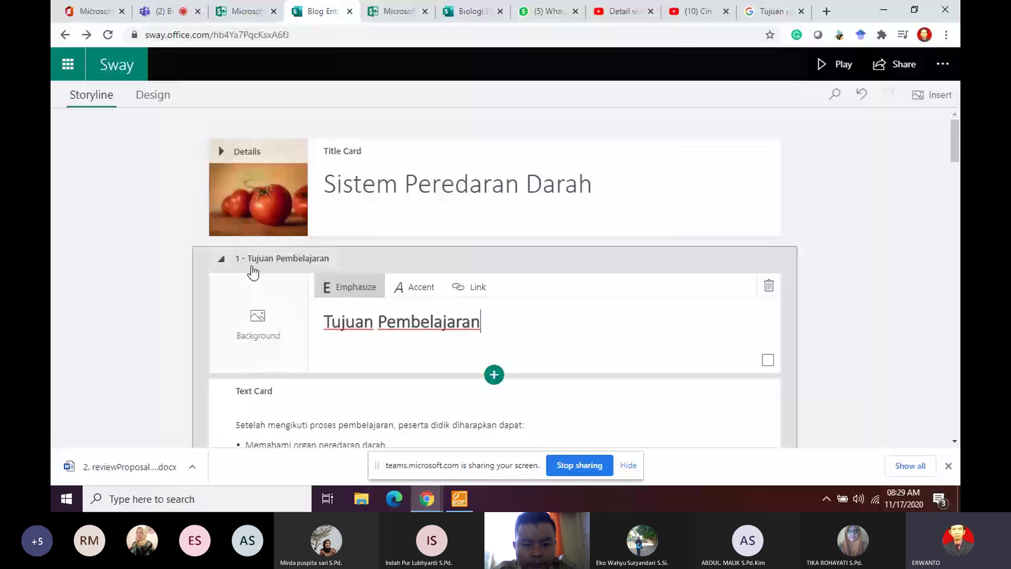
{"action": "scroll", "coordinate": [521, 210], "scroll_direction": "down", "scroll_amount": 3}
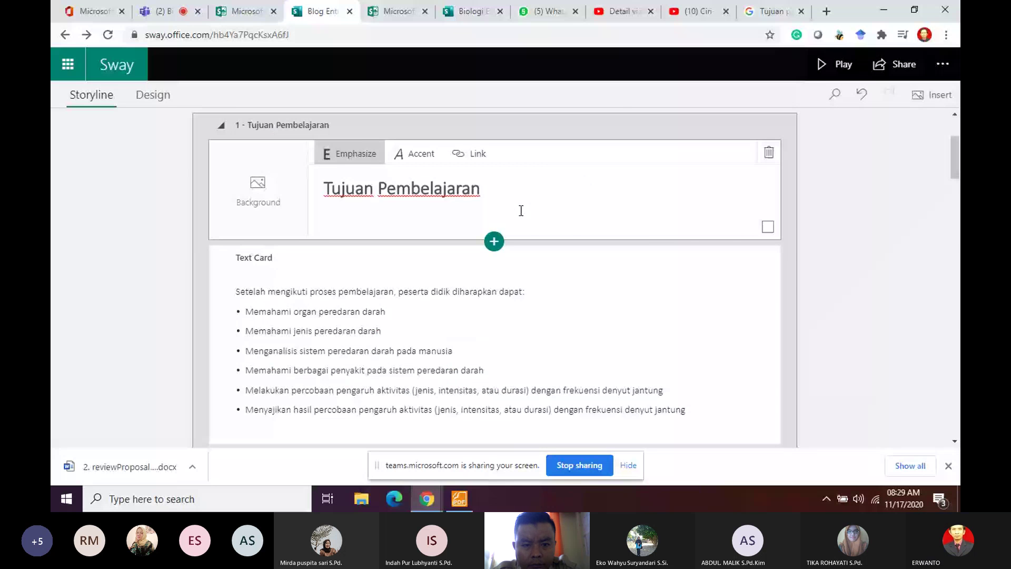
{"action": "left_click", "coordinate": [932, 95]}
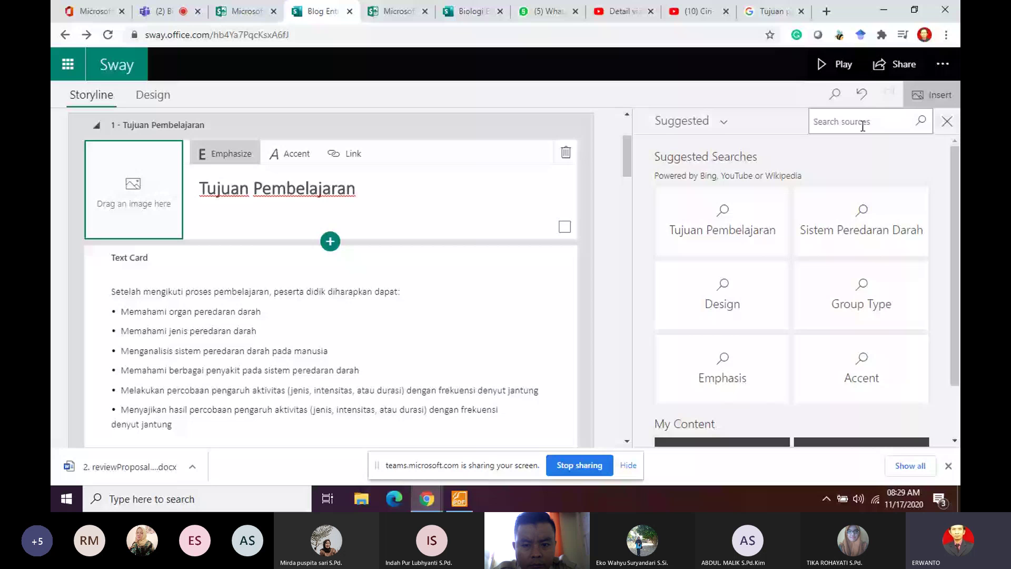
Step: Search media for 'sistem peredaran darah' and drag the blood-cell image onto the heading's background
{"action": "left_click", "coordinate": [863, 126]}
{"action": "type", "text": "sistem peredaran darah"}
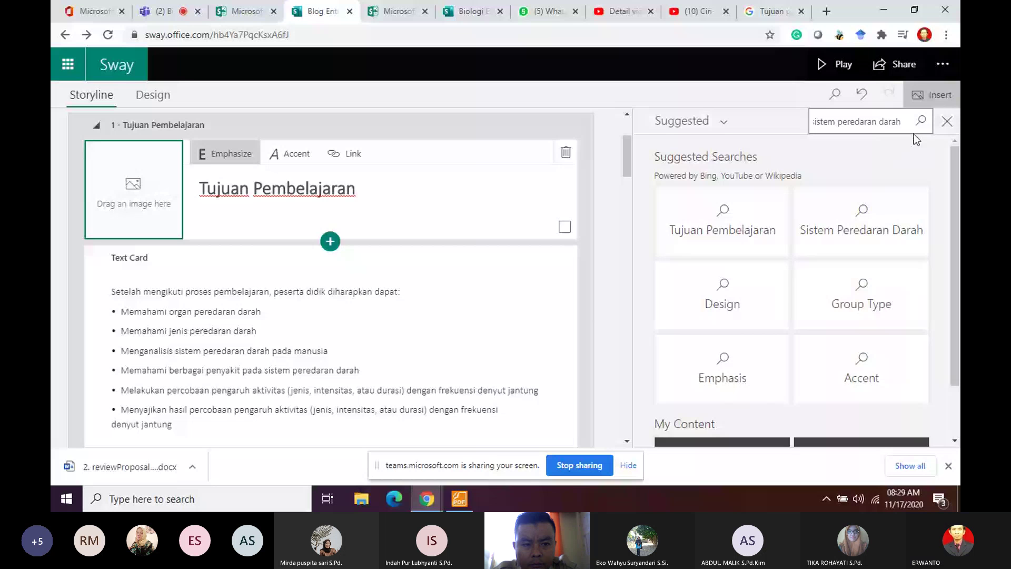
{"action": "left_click", "coordinate": [877, 229]}
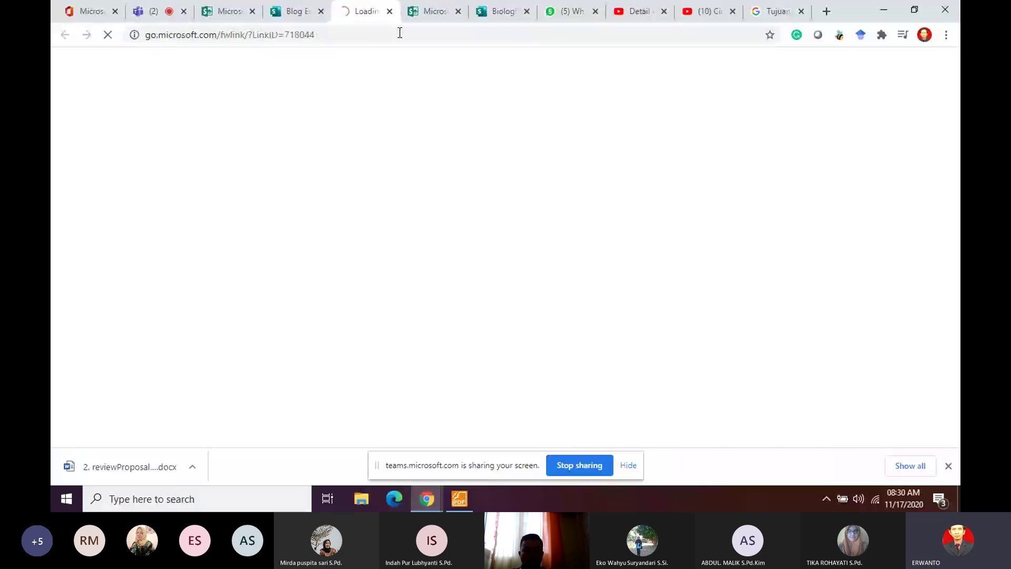
{"action": "left_click", "coordinate": [297, 11]}
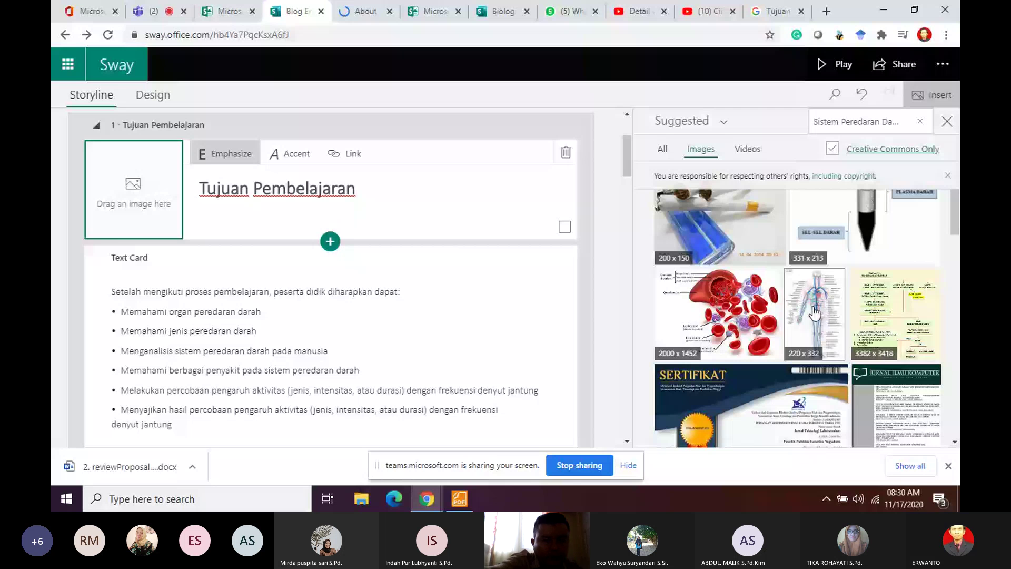
{"action": "left_click_drag", "start_coordinate": [742, 306], "coordinate": [179, 232]}
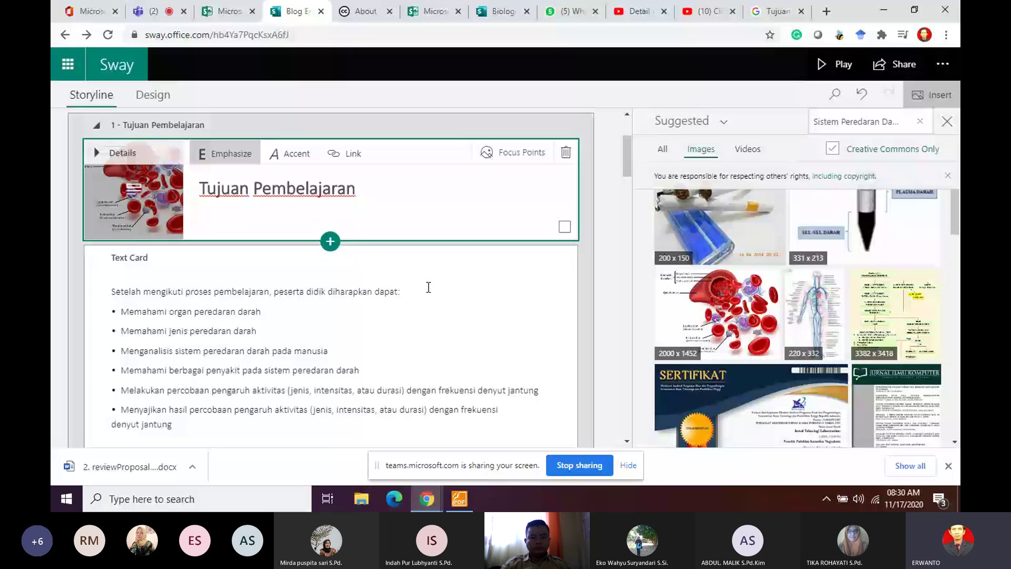
Step: Close the Insert pane, preview the blood-cell heading section, and return to the editor
{"action": "left_click", "coordinate": [546, 231]}
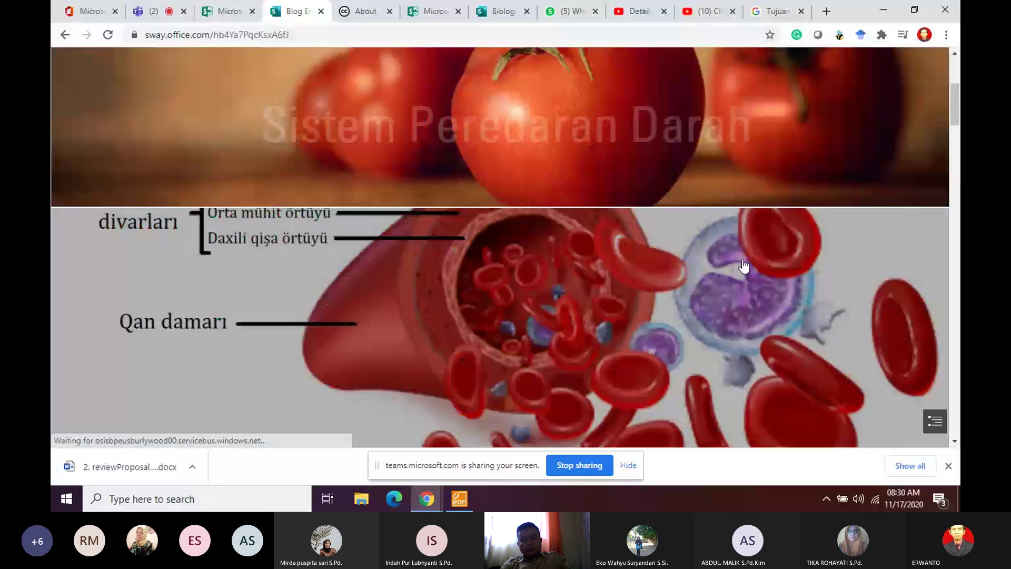
{"action": "scroll", "coordinate": [649, 217], "scroll_direction": "up", "scroll_amount": 3}
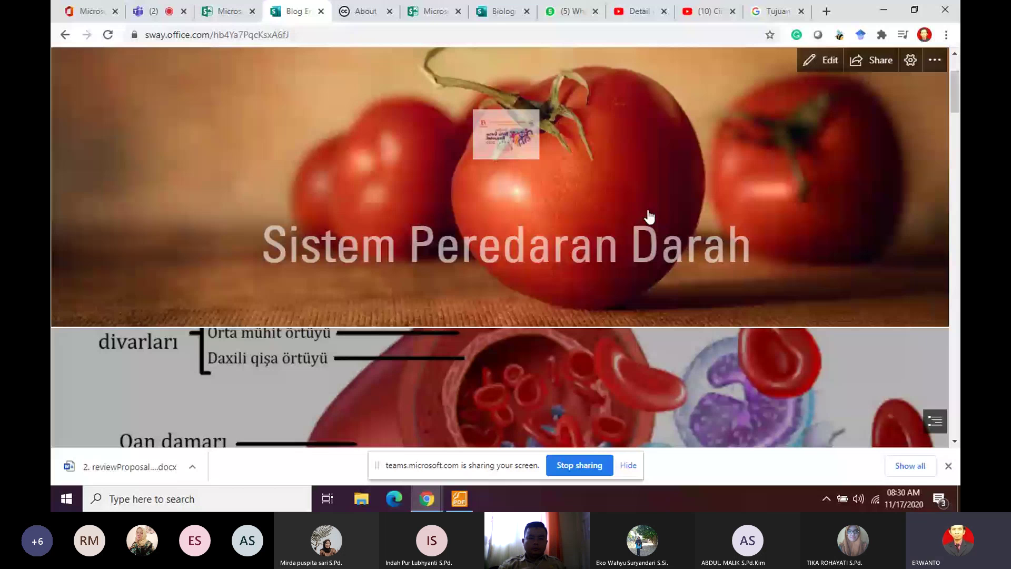
{"action": "scroll", "coordinate": [649, 217], "scroll_direction": "down", "scroll_amount": 5}
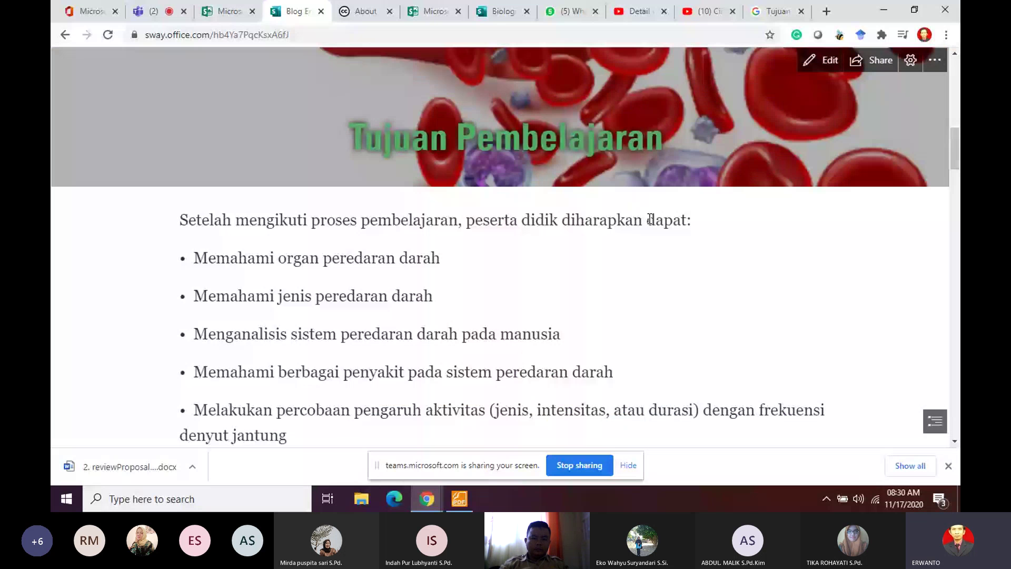
{"action": "scroll", "coordinate": [650, 219], "scroll_direction": "down", "scroll_amount": 10}
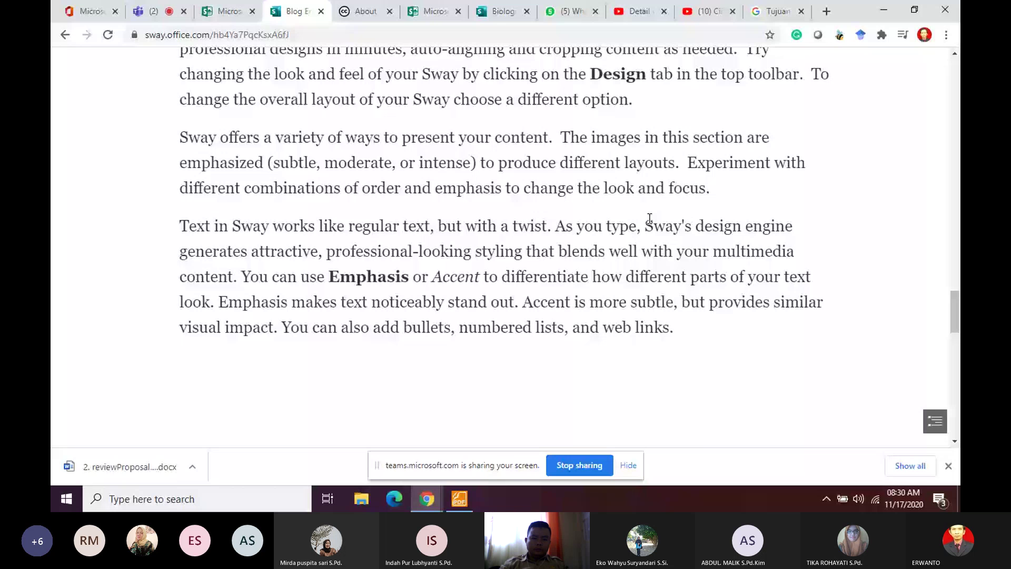
{"action": "scroll", "coordinate": [650, 219], "scroll_direction": "up", "scroll_amount": 10}
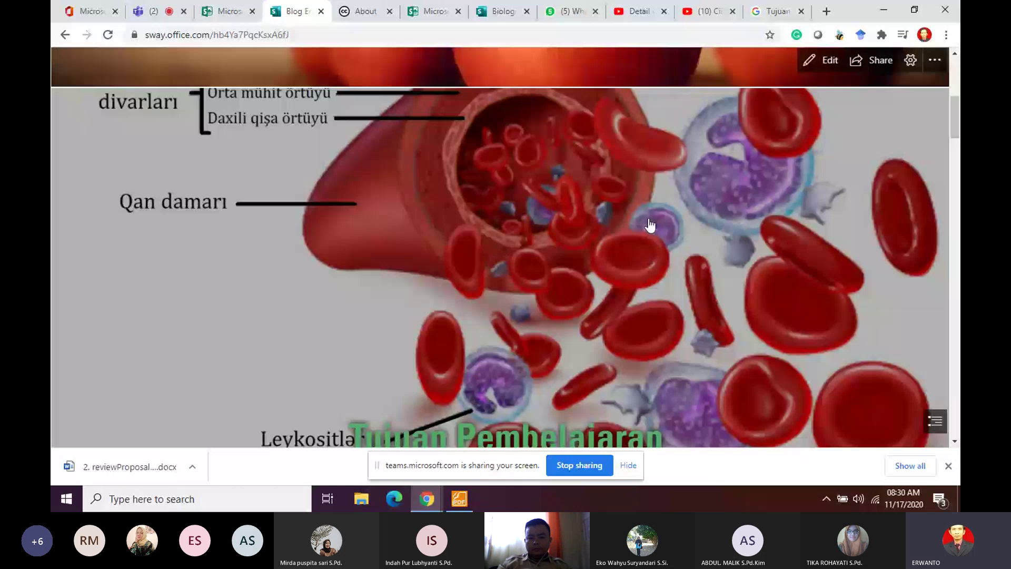
{"action": "scroll", "coordinate": [650, 224], "scroll_direction": "up", "scroll_amount": 3}
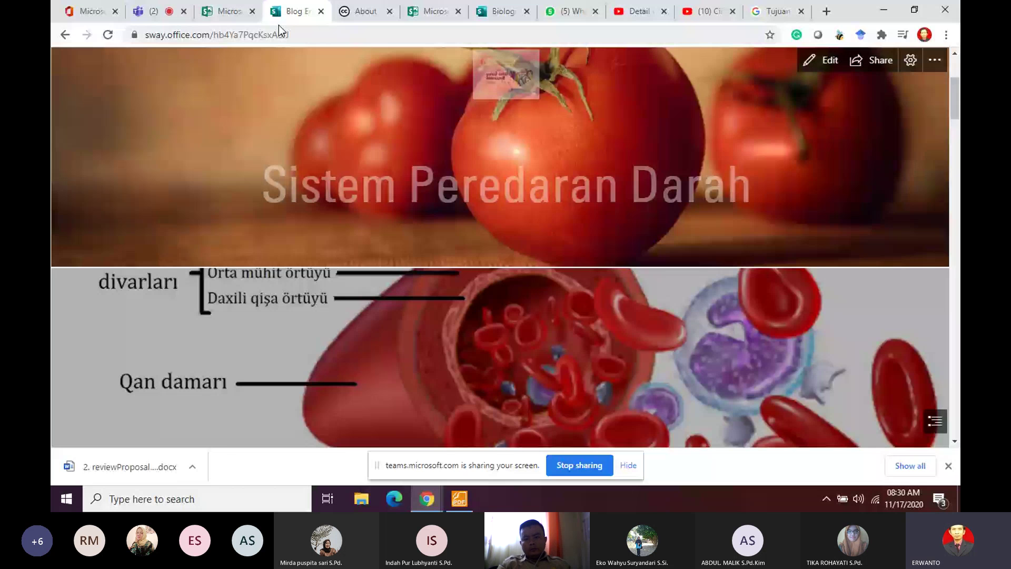
{"action": "key", "text": "alt+Left"}
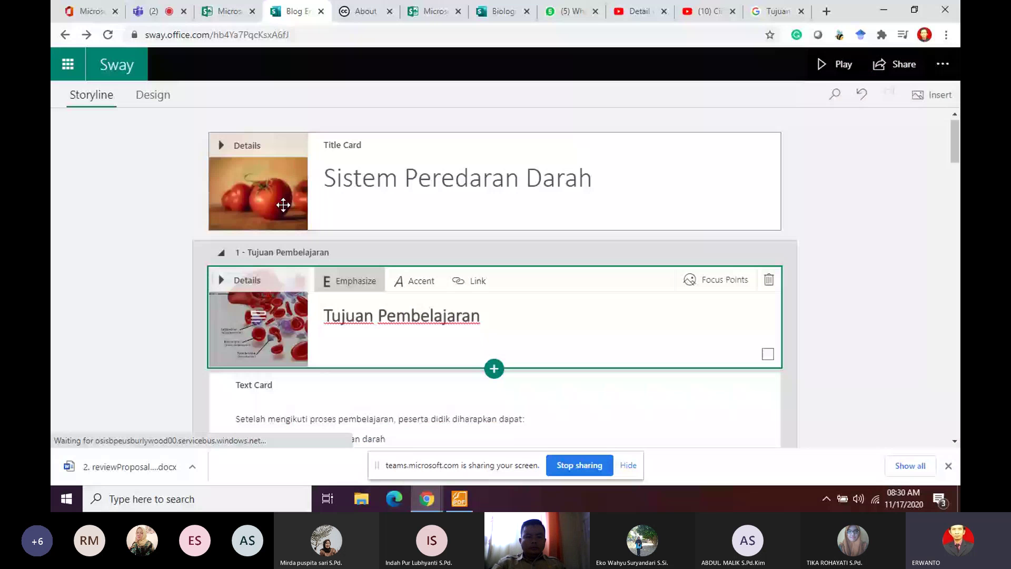
Step: Make the blood-cell image the title card background and preview it
{"action": "left_click_drag", "start_coordinate": [284, 205], "coordinate": [270, 206]}
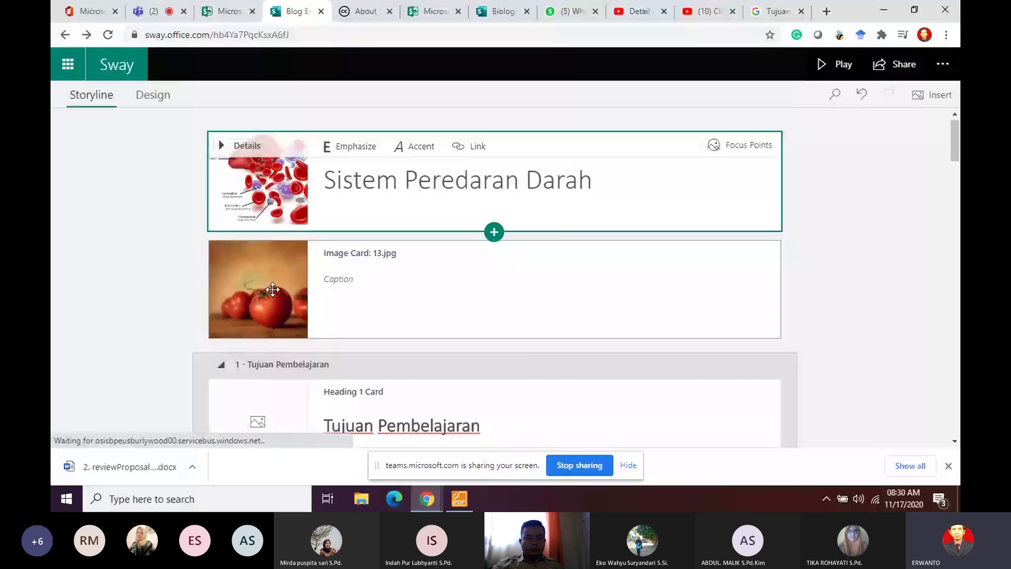
{"action": "left_click", "coordinate": [834, 64]}
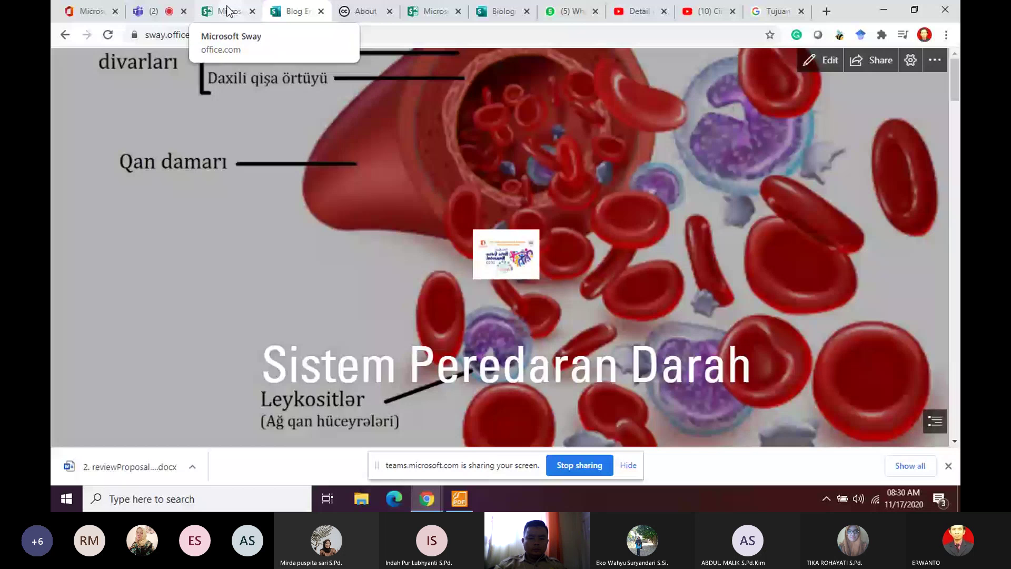
{"action": "left_click", "coordinate": [64, 35]}
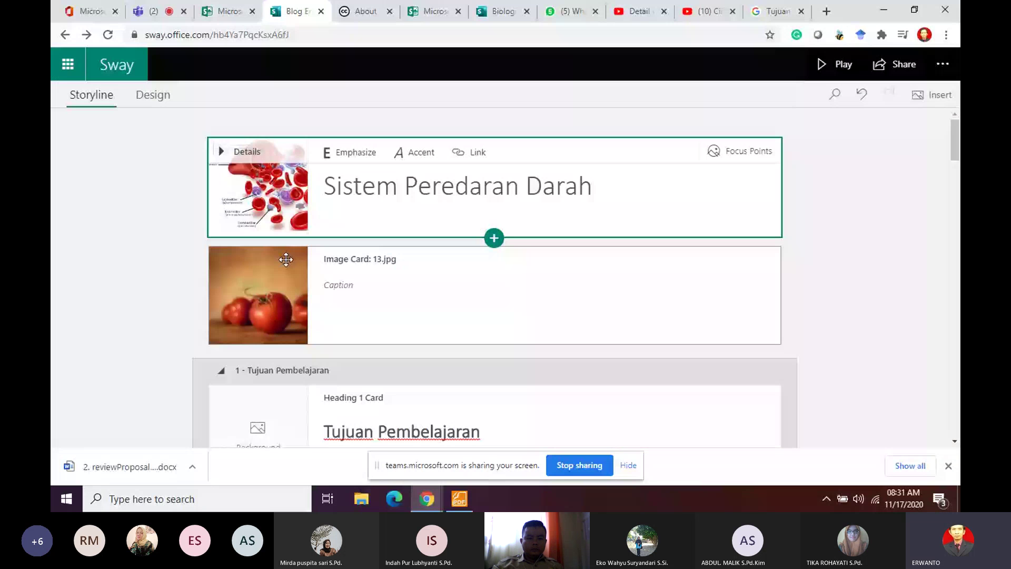
Step: Delete the tomato image card and preview the Sway again
{"action": "left_click", "coordinate": [286, 260]}
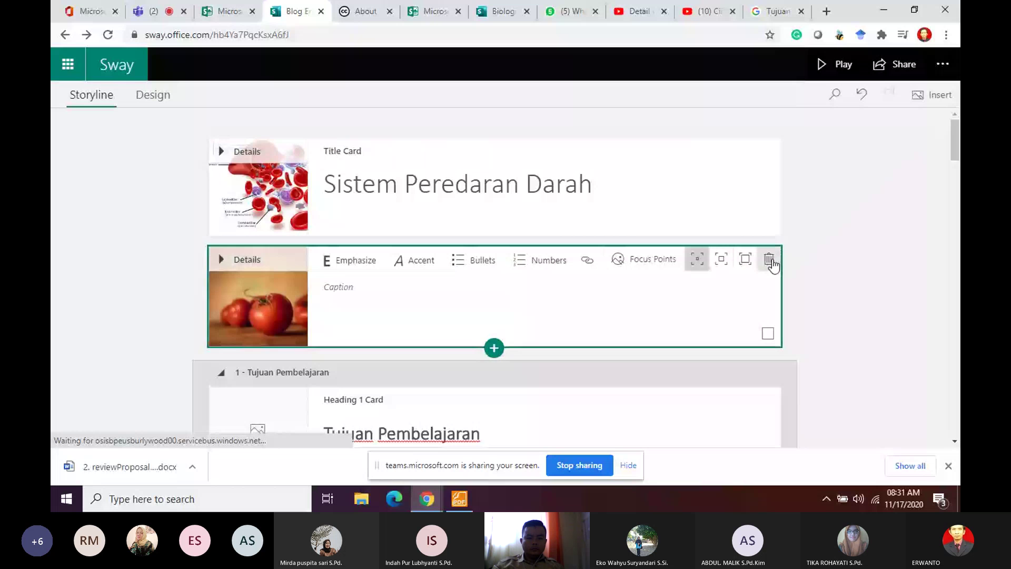
{"action": "left_click", "coordinate": [769, 259]}
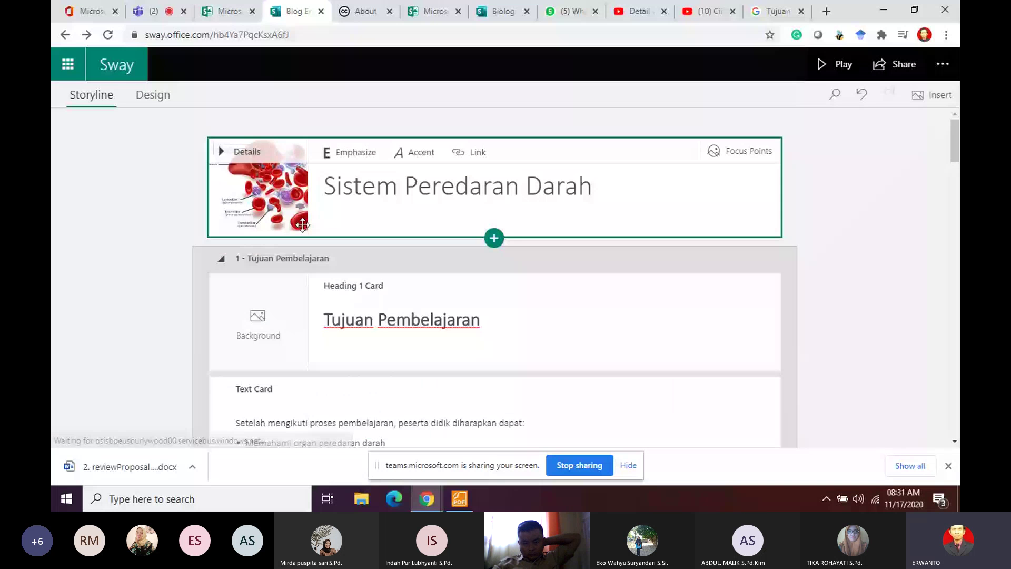
{"action": "left_click", "coordinate": [836, 64]}
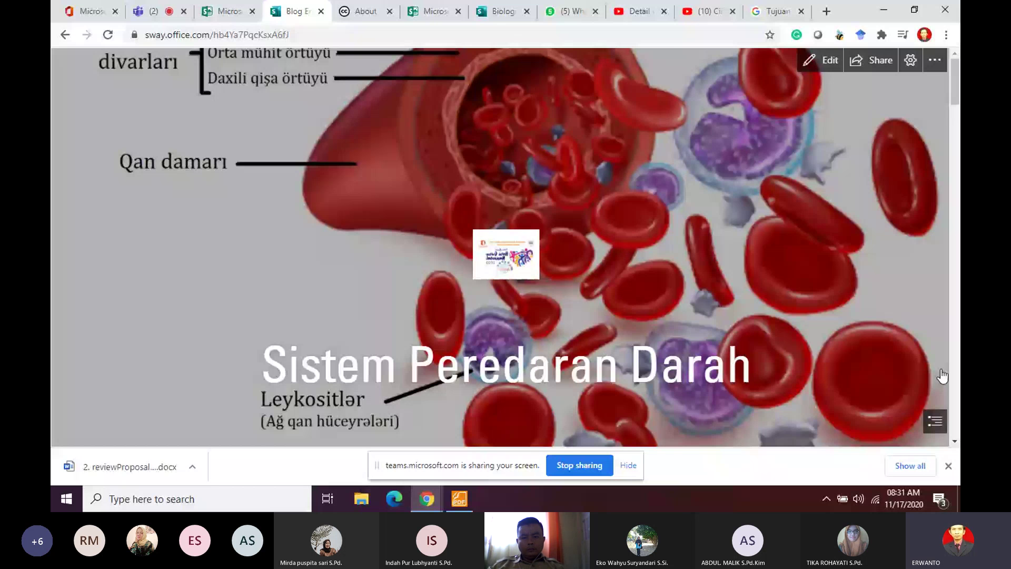
Step: Scroll through the presentation preview, then go back to the Storyline editor
{"action": "scroll", "coordinate": [959, 107], "scroll_direction": "down", "scroll_amount": 5}
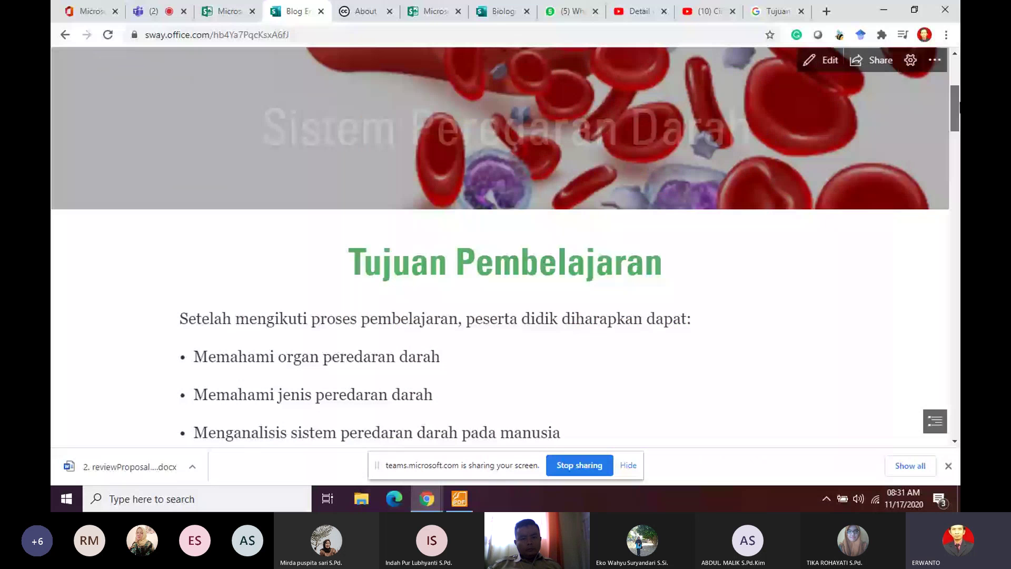
{"action": "left_click_drag", "start_coordinate": [959, 107], "coordinate": [954, 167]}
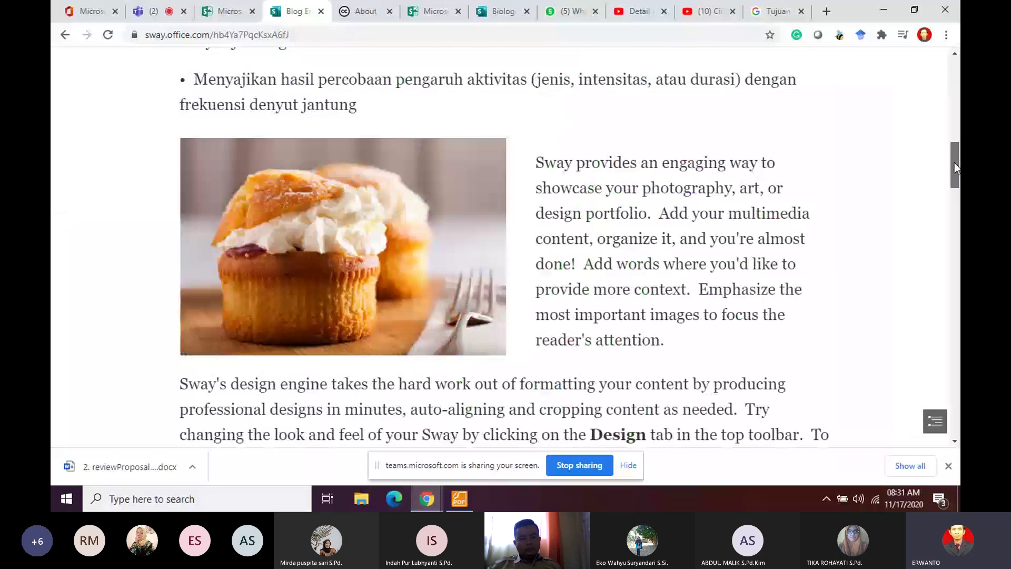
{"action": "key", "text": "alt+Left"}
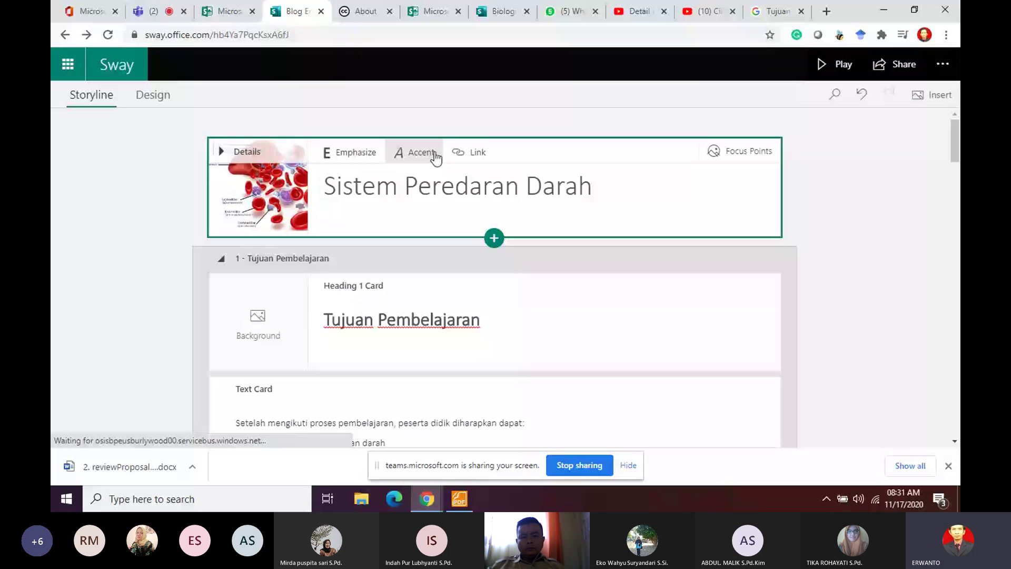
Step: Expand the title card's details and delete its Logo image
{"action": "left_click", "coordinate": [257, 232]}
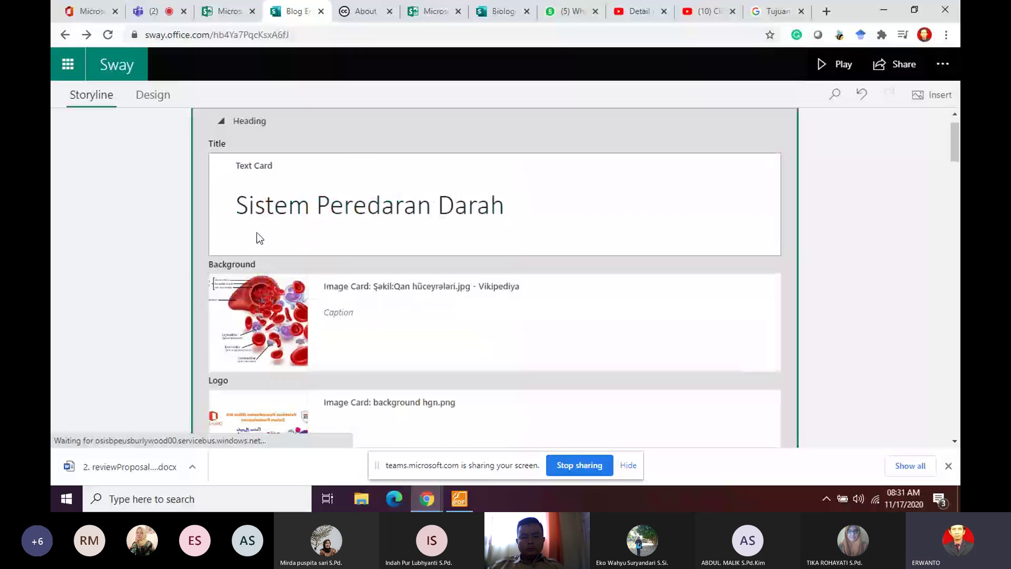
{"action": "scroll", "coordinate": [257, 232], "scroll_direction": "down", "scroll_amount": 3}
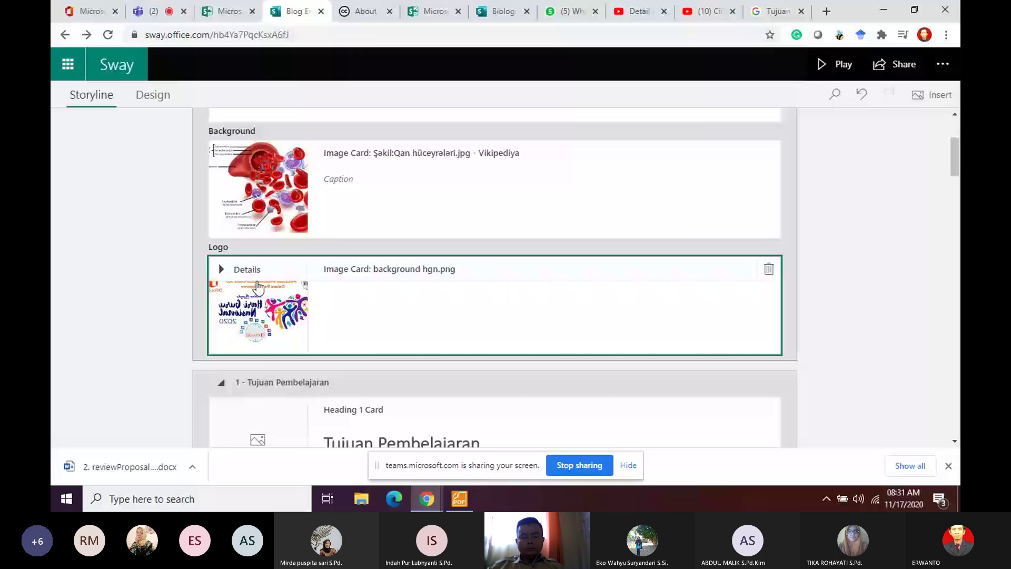
{"action": "left_click", "coordinate": [769, 268]}
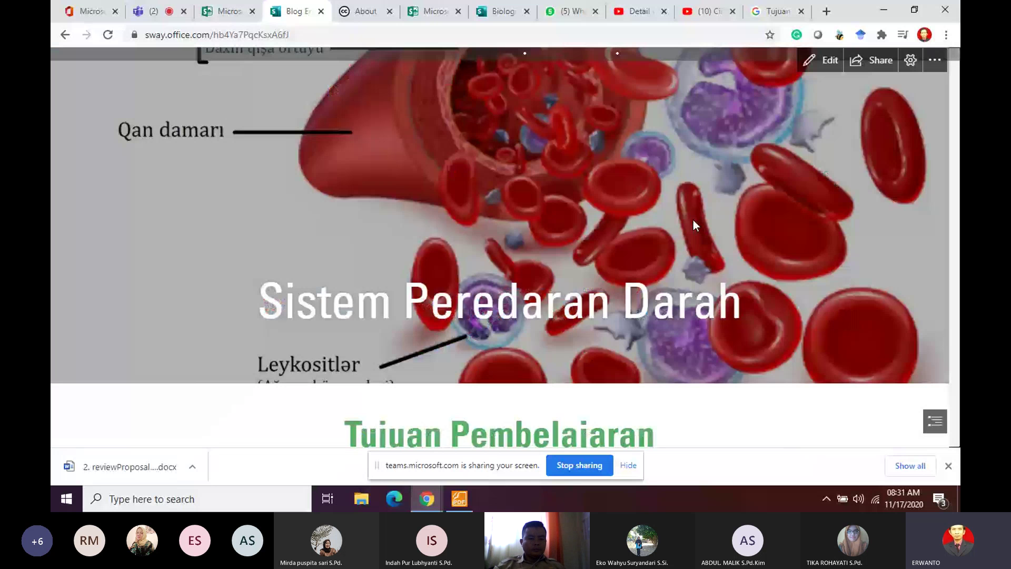
Step: Preview the updated story, then return to the Storyline editor
{"action": "scroll", "coordinate": [566, 183], "scroll_direction": "down", "scroll_amount": 5}
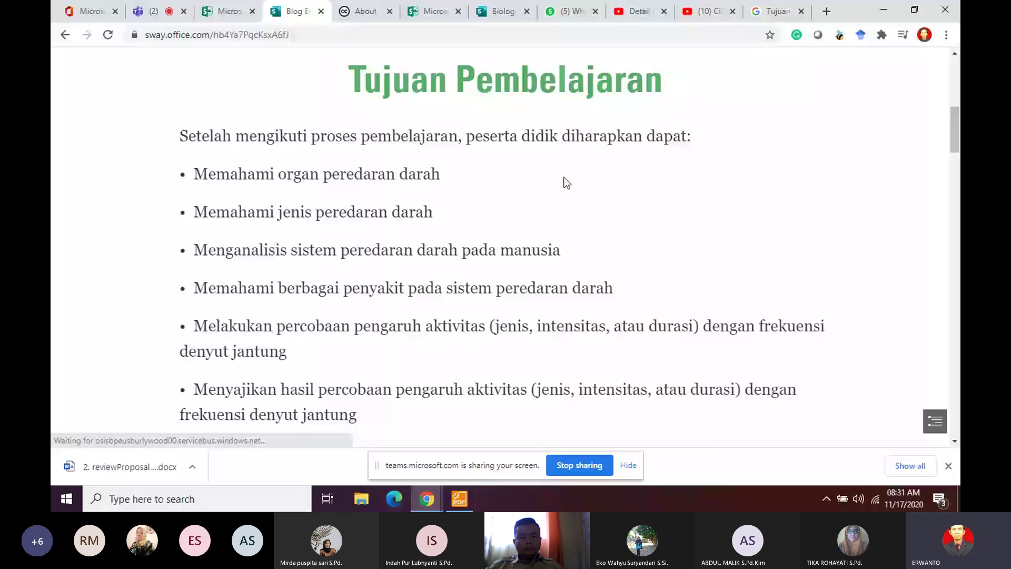
{"action": "scroll", "coordinate": [567, 183], "scroll_direction": "down", "scroll_amount": 3}
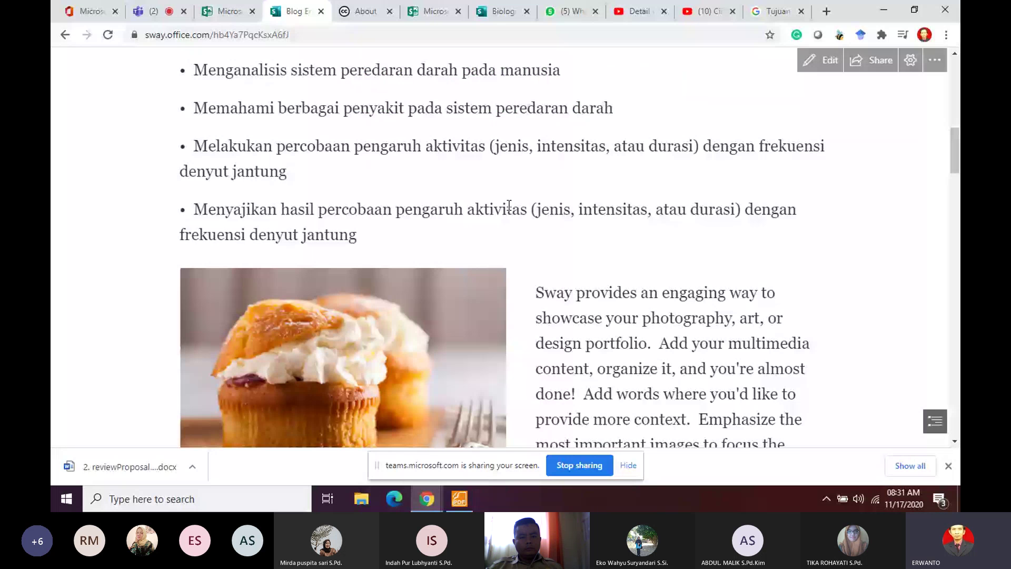
{"action": "scroll", "coordinate": [445, 318], "scroll_direction": "up", "scroll_amount": 3}
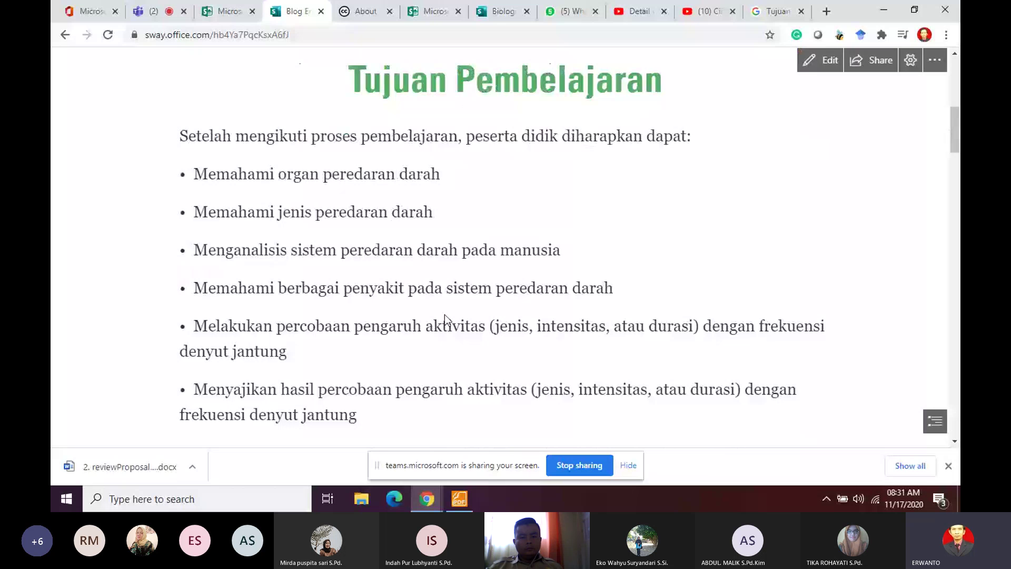
{"action": "scroll", "coordinate": [445, 319], "scroll_direction": "down", "scroll_amount": 4}
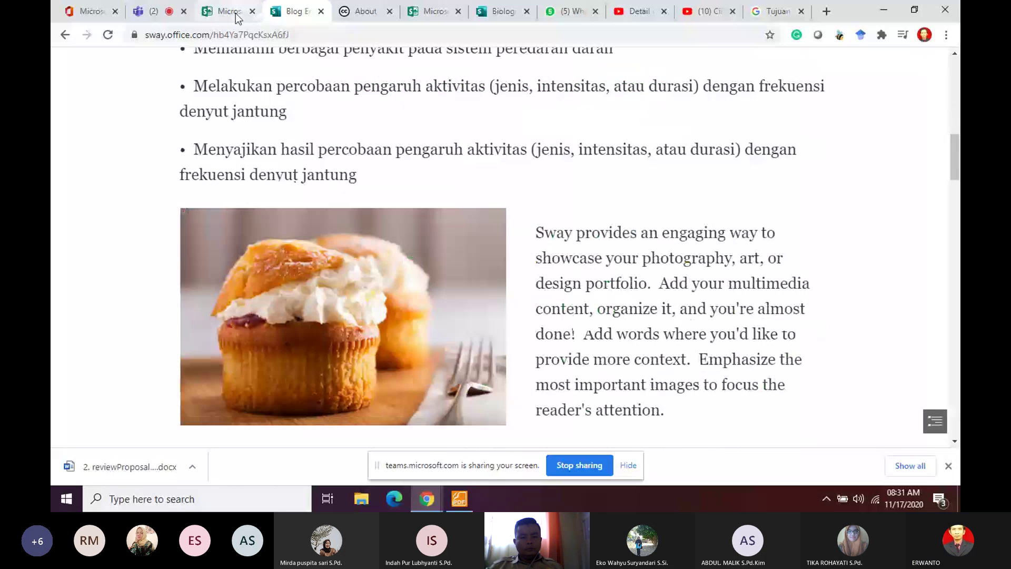
{"action": "left_click", "coordinate": [65, 35]}
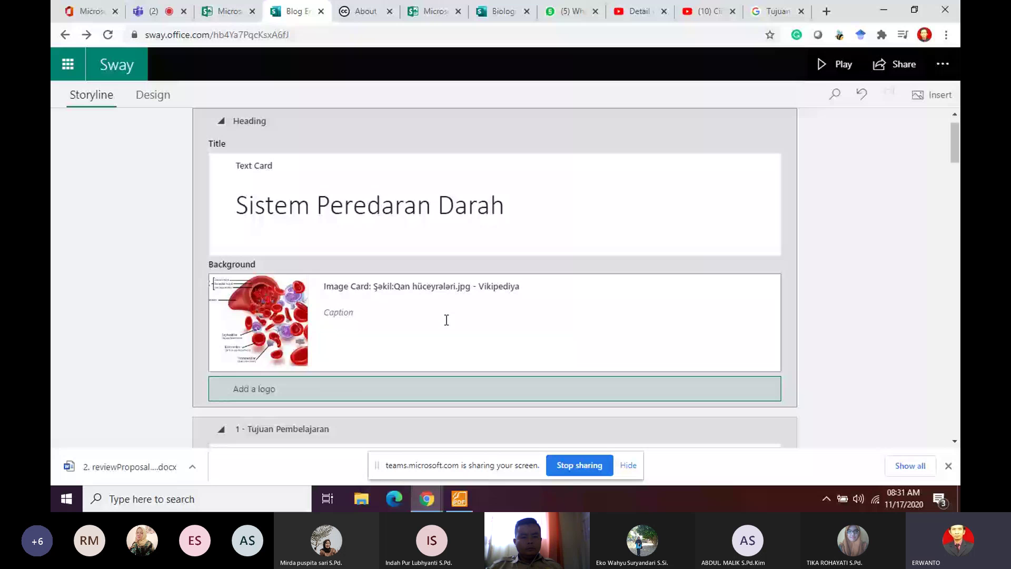
{"action": "scroll", "coordinate": [264, 214], "scroll_direction": "down", "scroll_amount": 10}
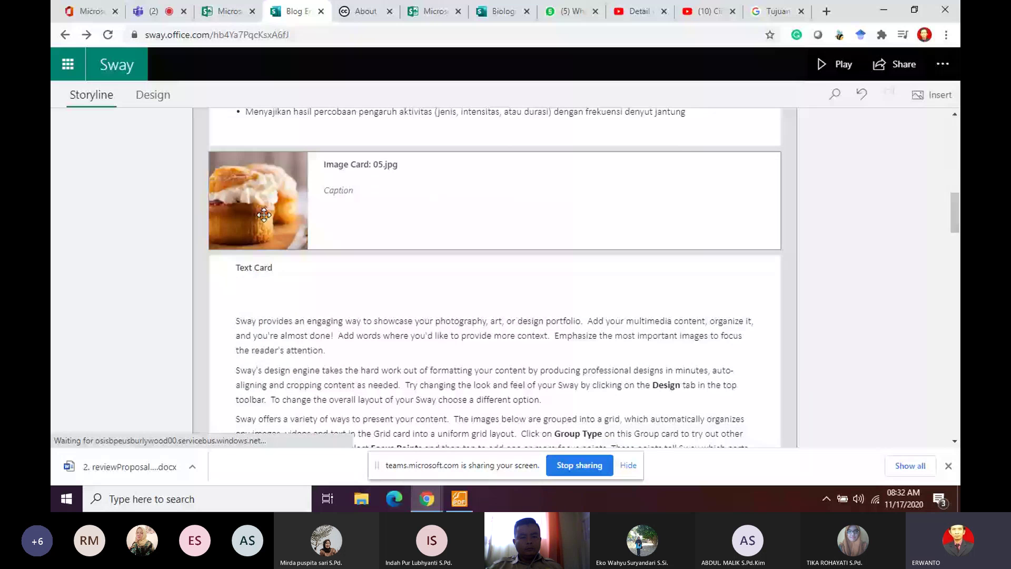
Step: Find the Mekanisme Peredaran video in suggested online media and drag it into the storyline
{"action": "left_click", "coordinate": [264, 214]}
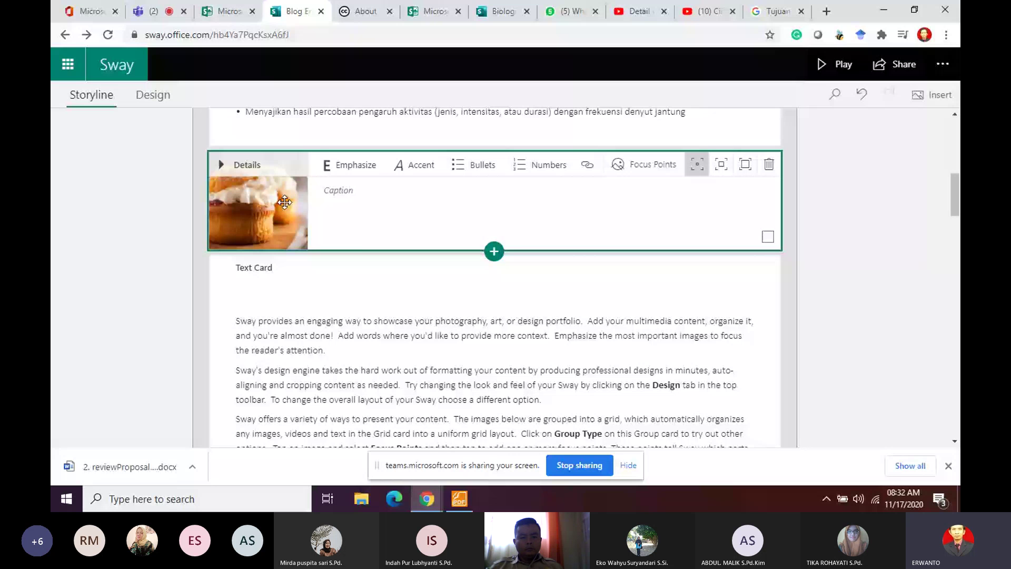
{"action": "scroll", "coordinate": [284, 203], "scroll_direction": "up", "scroll_amount": 2}
{"action": "left_click", "coordinate": [932, 105]}
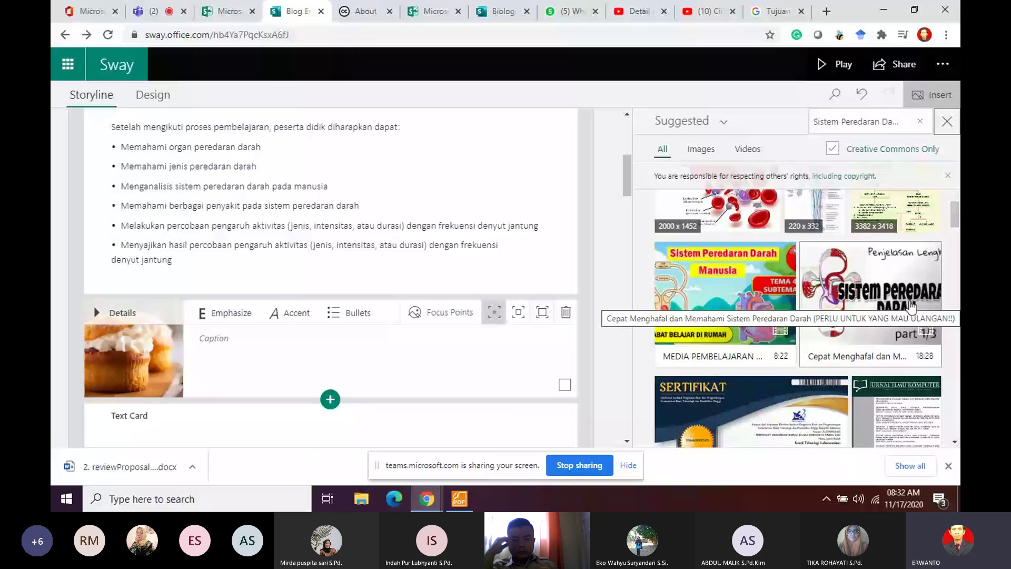
{"action": "scroll", "coordinate": [911, 307], "scroll_direction": "down", "scroll_amount": 5}
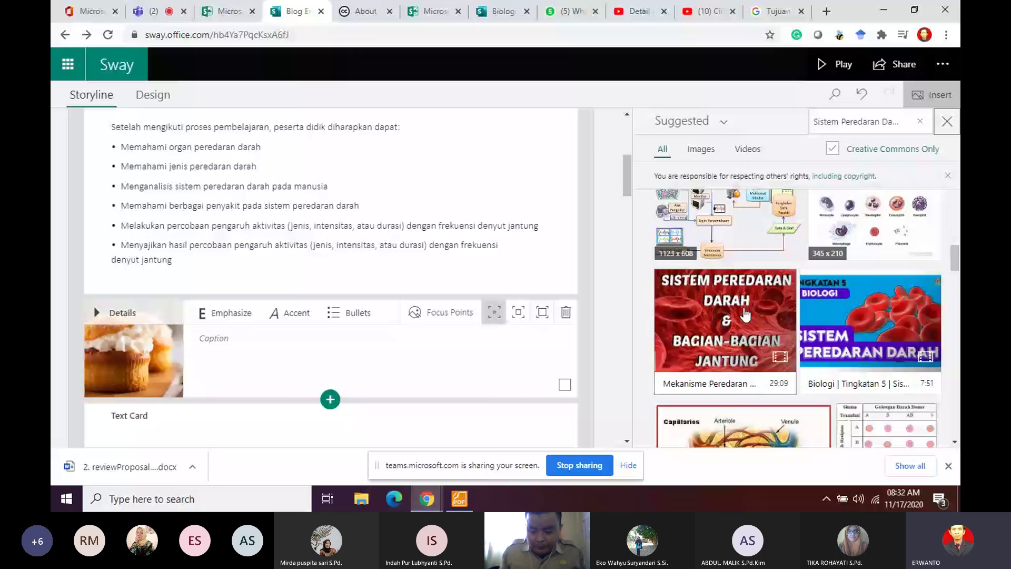
{"action": "scroll", "coordinate": [744, 315], "scroll_direction": "down", "scroll_amount": 3}
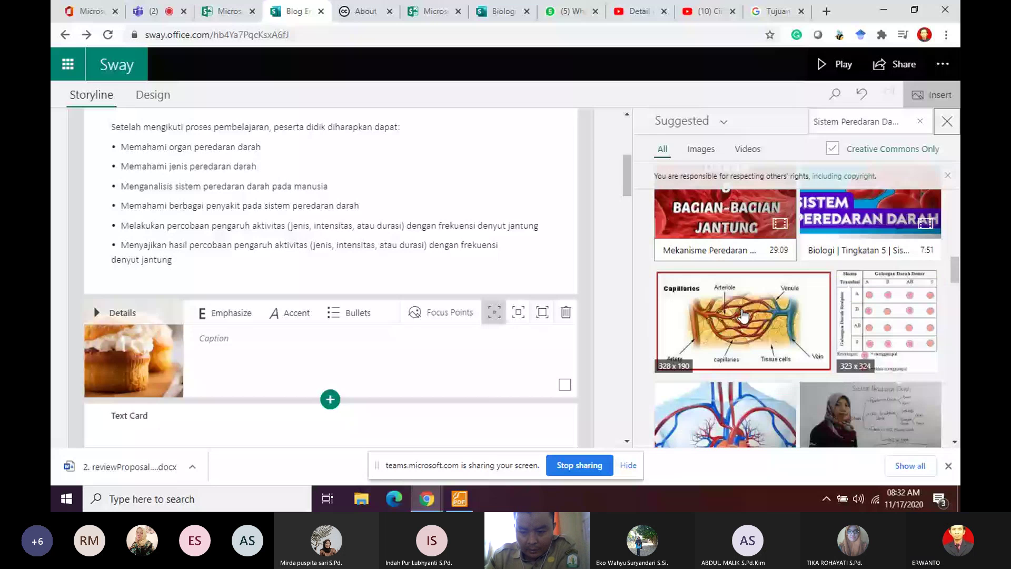
{"action": "left_click_drag", "start_coordinate": [743, 229], "coordinate": [213, 382]}
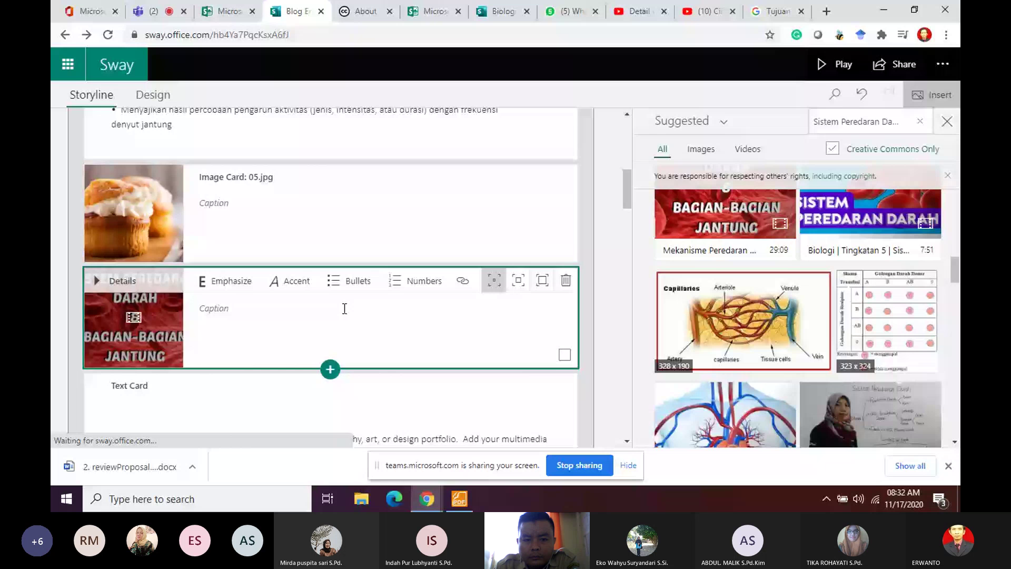
Step: Drop the video onto the cupcake card, delete the cupcake image, and preview the Sway
{"action": "left_click_drag", "start_coordinate": [344, 309], "coordinate": [132, 219]}
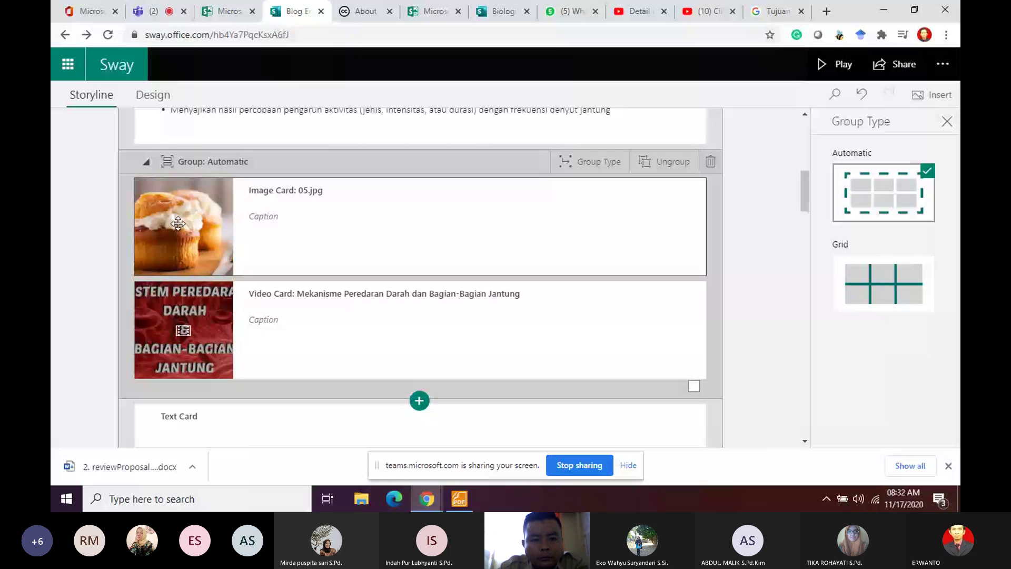
{"action": "left_click", "coordinate": [178, 223]}
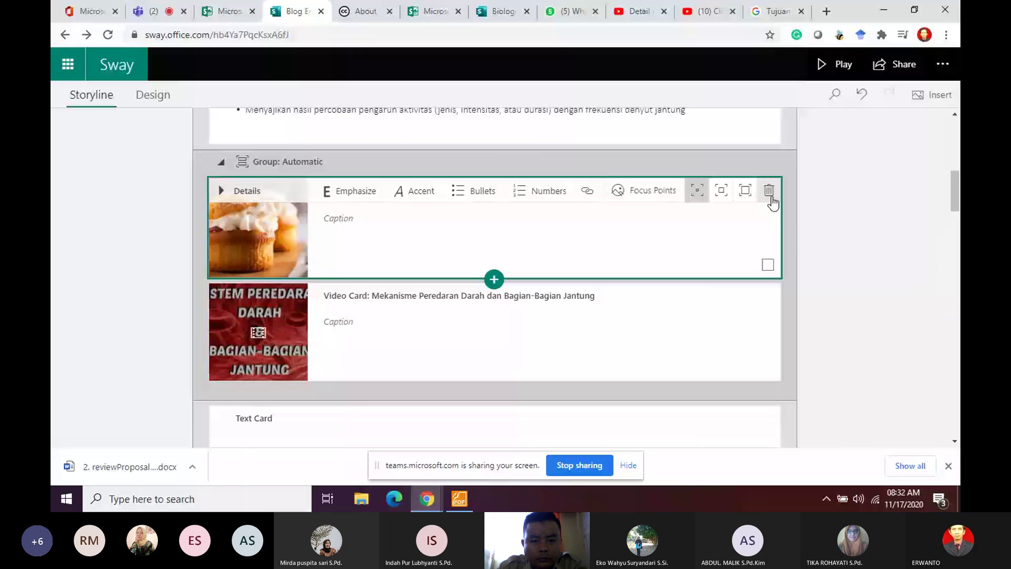
{"action": "left_click", "coordinate": [770, 197]}
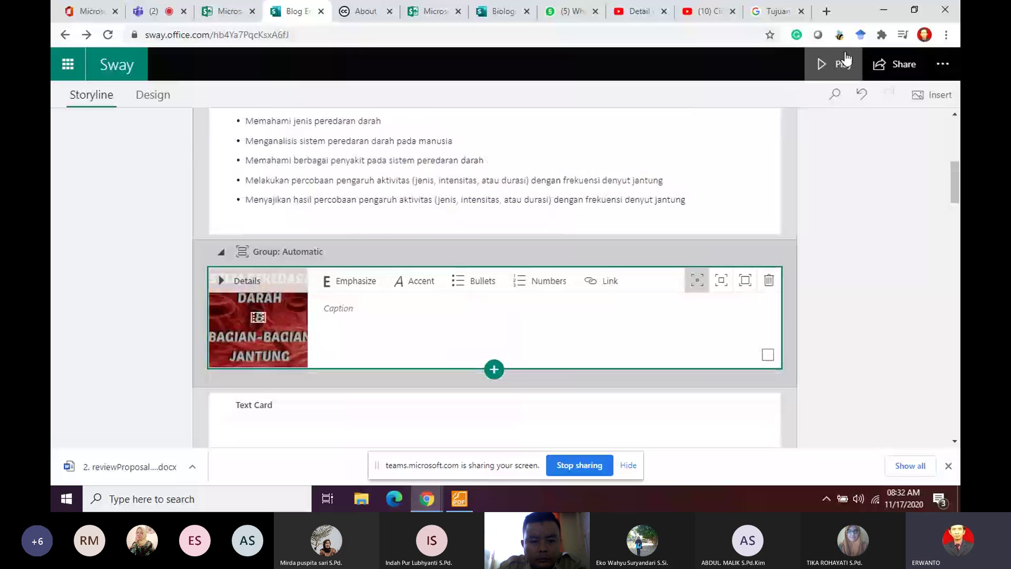
{"action": "left_click", "coordinate": [844, 62]}
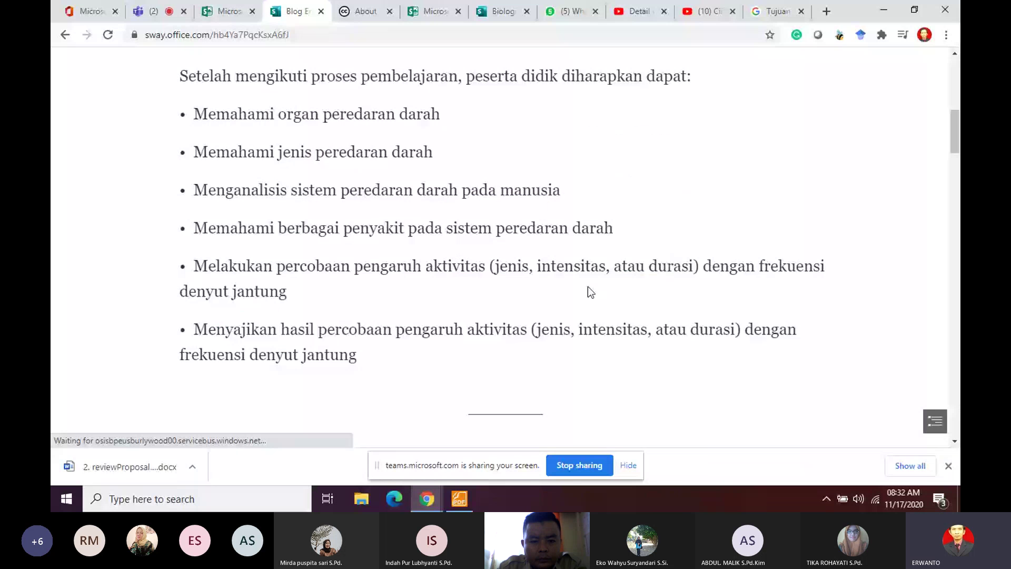
Step: Start playing the embedded Mekanisme Peredaran Darah video below the learning objectives
{"action": "scroll", "coordinate": [588, 287], "scroll_direction": "down", "scroll_amount": 5}
{"action": "left_click", "coordinate": [511, 228]}
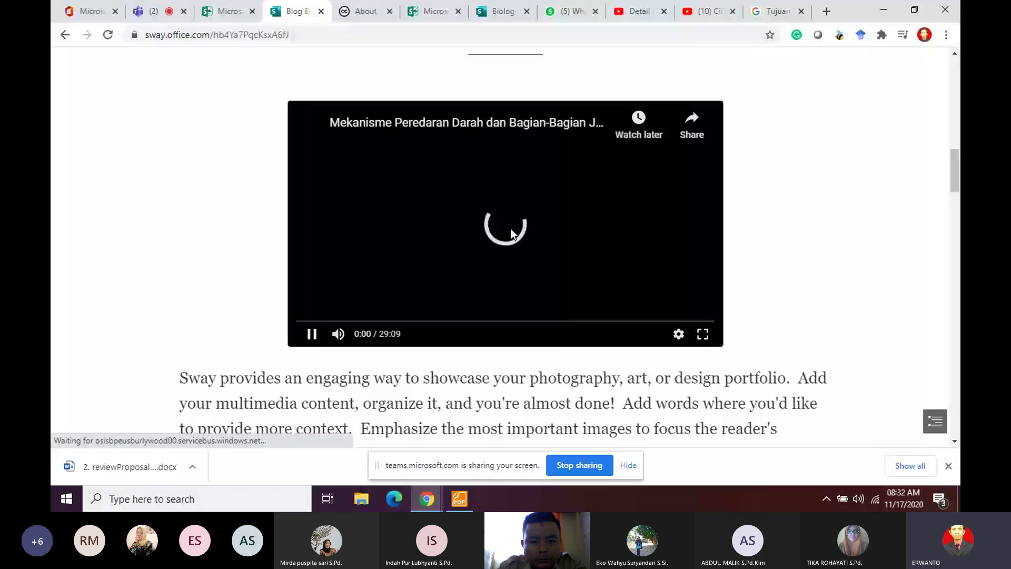
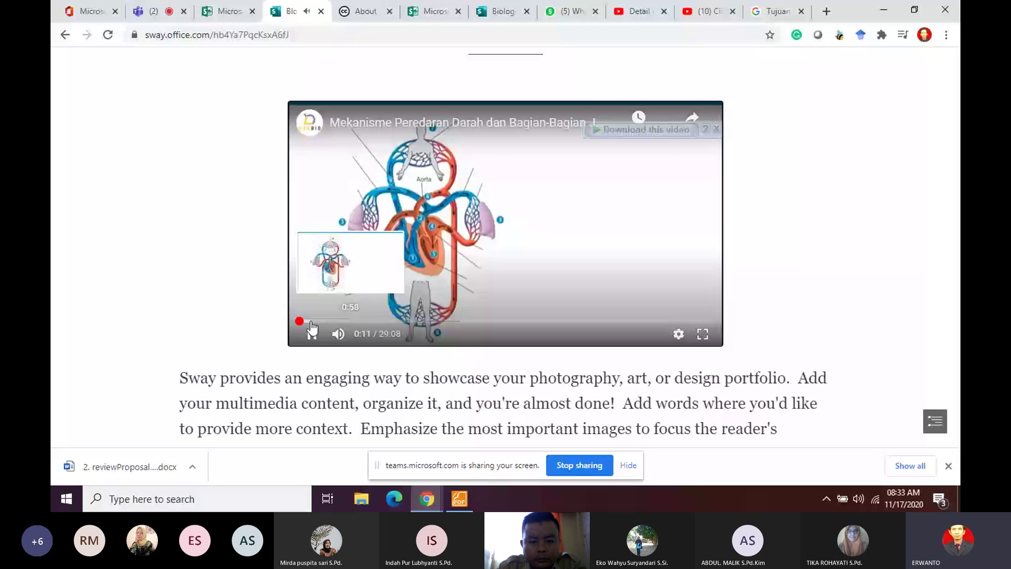
Step: Pause the Mekanisme Peredaran Darah video and go back to the Sway Storyline editor's text card
{"action": "left_click", "coordinate": [312, 331]}
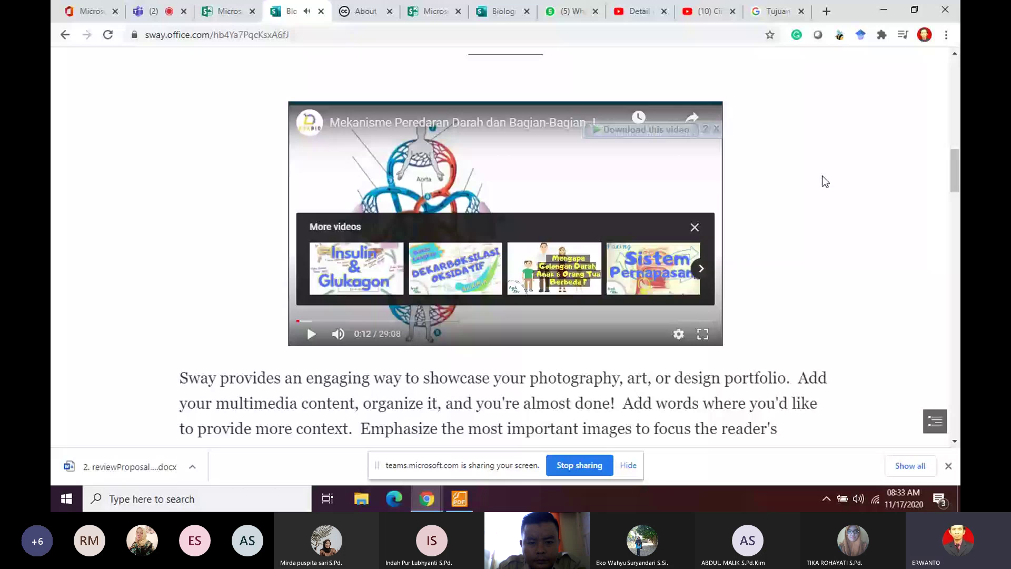
{"action": "scroll", "coordinate": [825, 181], "scroll_direction": "up", "scroll_amount": 6}
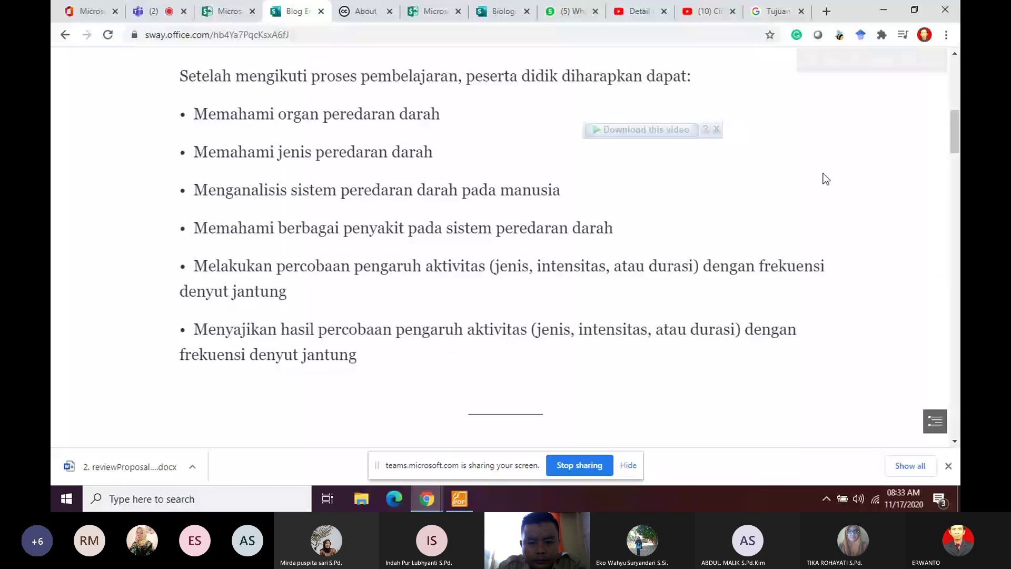
{"action": "scroll", "coordinate": [774, 224], "scroll_direction": "up", "scroll_amount": 4}
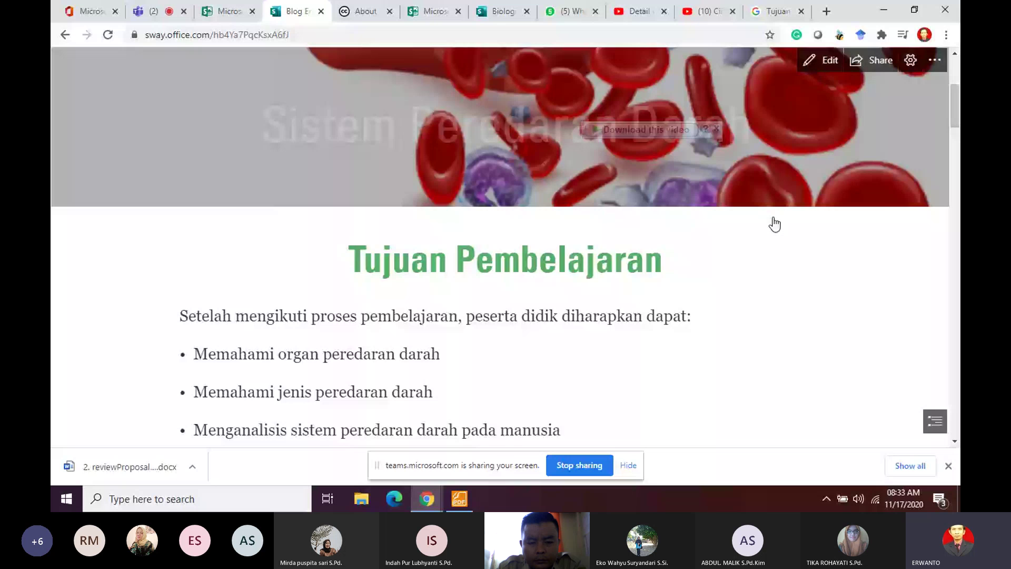
{"action": "key", "text": "alt+Left"}
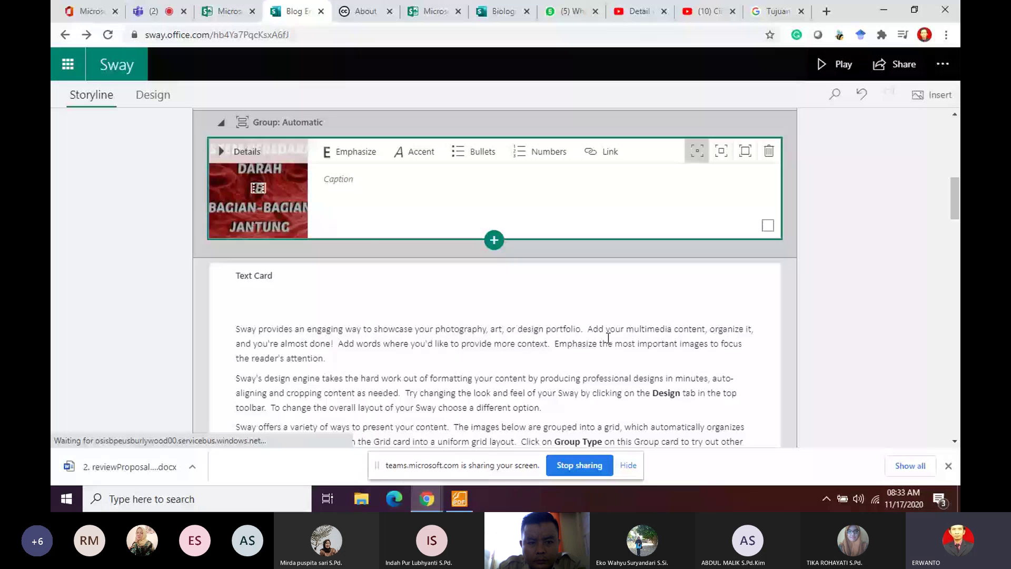
{"action": "scroll", "coordinate": [608, 338], "scroll_direction": "down", "scroll_amount": 4}
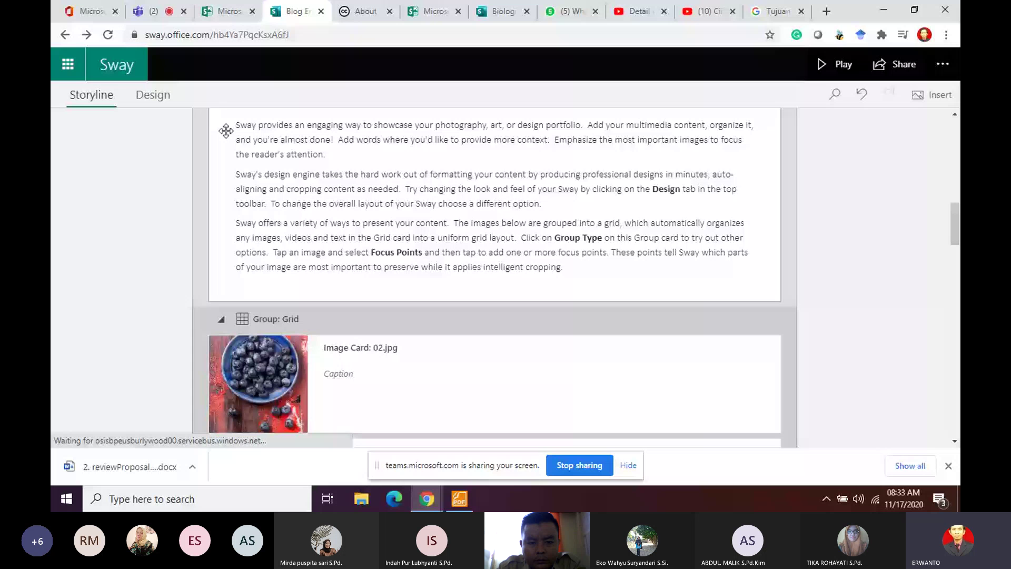
{"action": "left_click", "coordinate": [459, 500]}
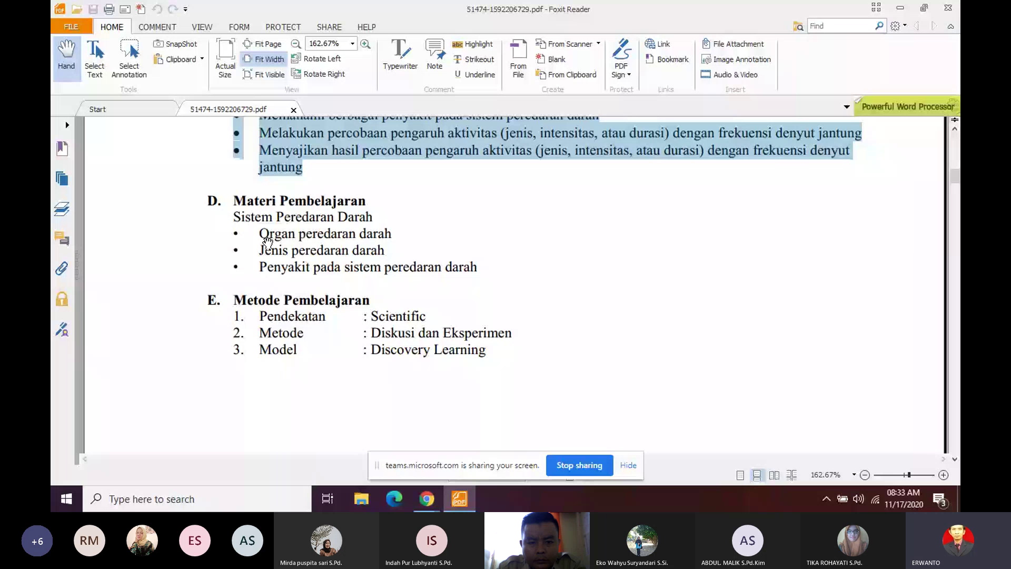
Step: Copy the Sistem Peredaran Darah topic list from the lesson-plan PDF and return to Sway
{"action": "left_click", "coordinate": [236, 214]}
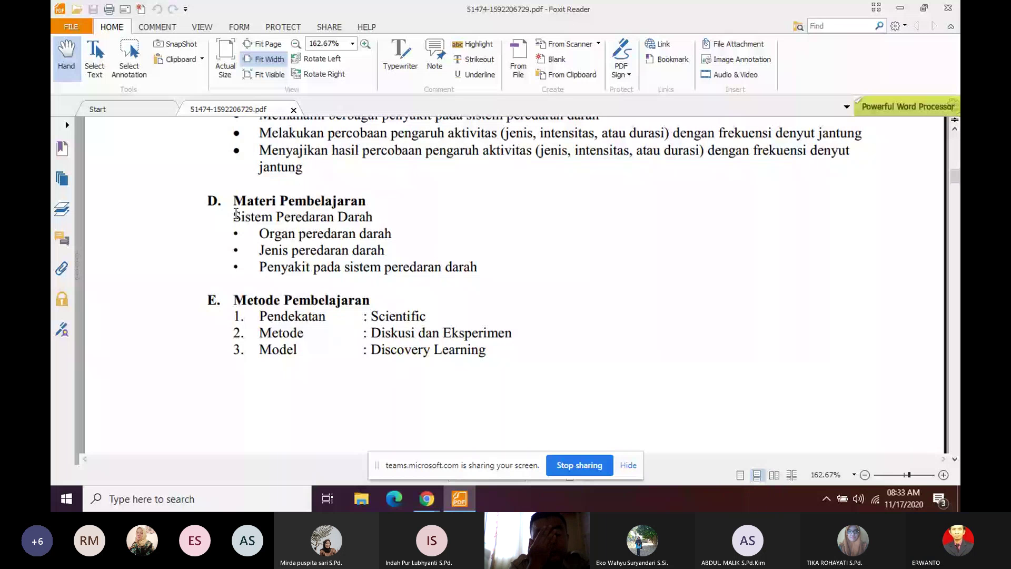
{"action": "left_click_drag", "start_coordinate": [236, 214], "coordinate": [478, 269]}
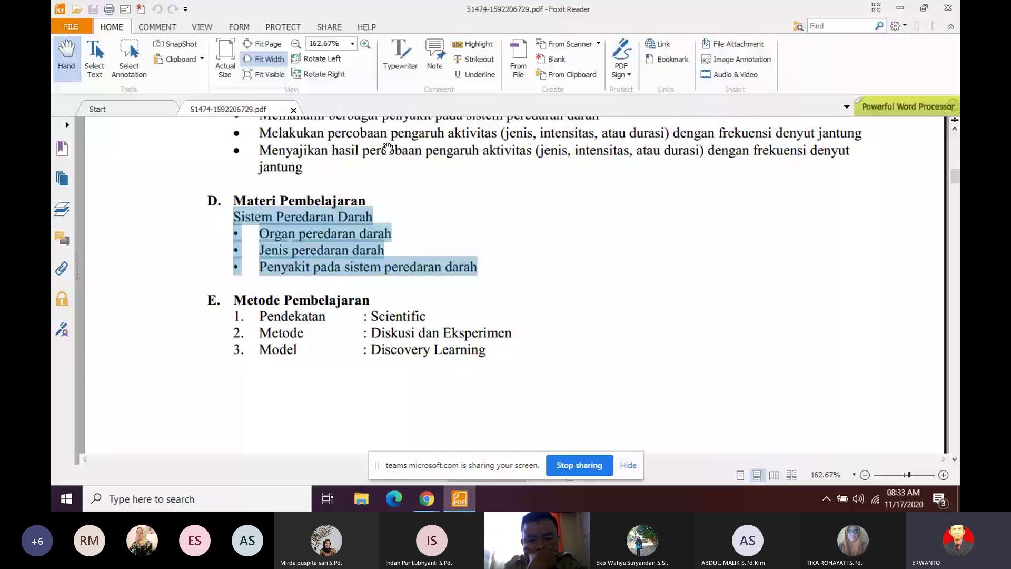
{"action": "key", "text": "alt+Tab"}
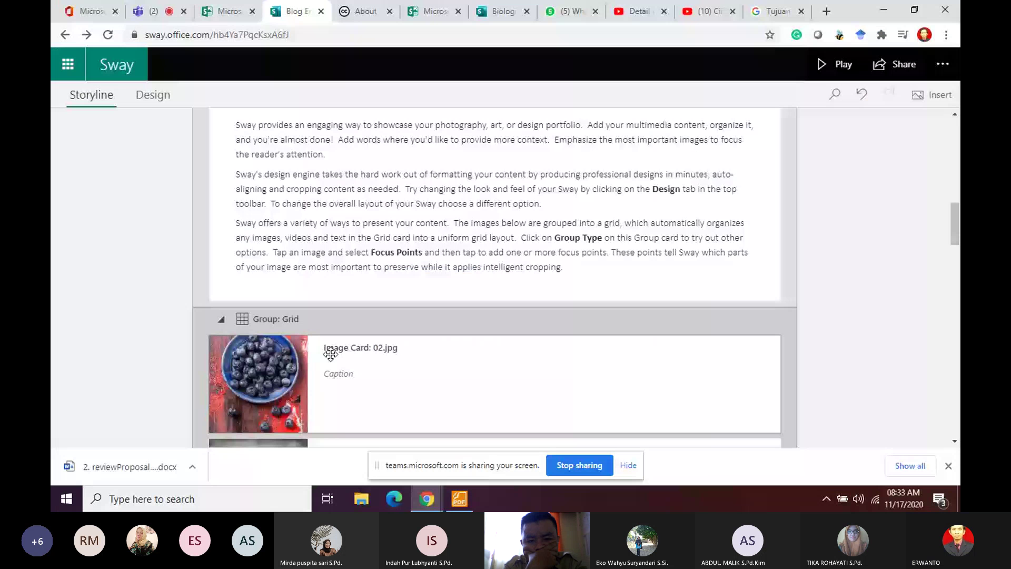
Step: Paste the copied topic list over the text card's sample paragraphs and remove the blank lines
{"action": "left_click_drag", "start_coordinate": [235, 125], "coordinate": [415, 234]}
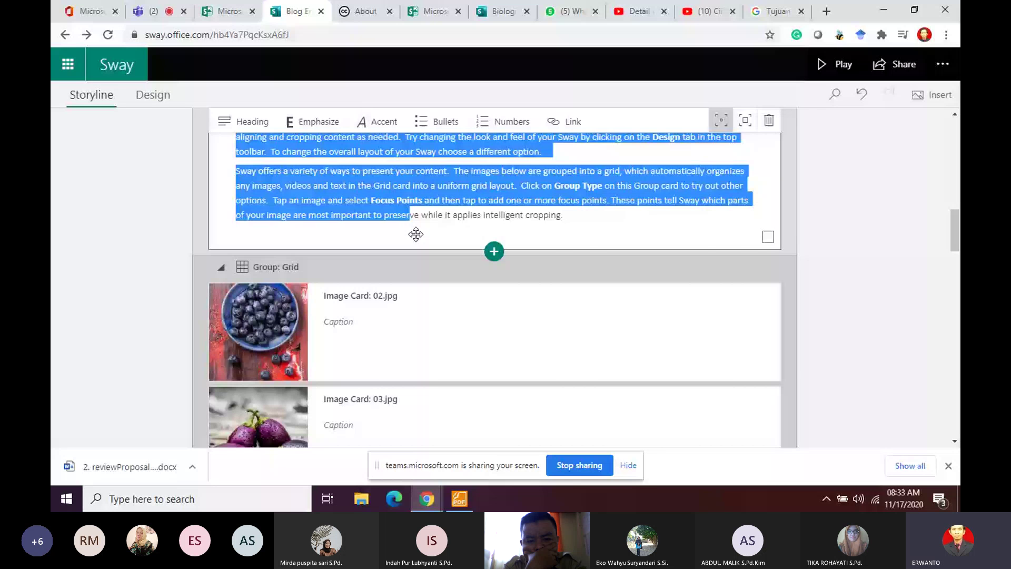
{"action": "type", "text": "Sistem Peredaran Darah• Organ peredaran darah• Jenis peredaran darah• Penyakit pada sistem peredaran darah"}
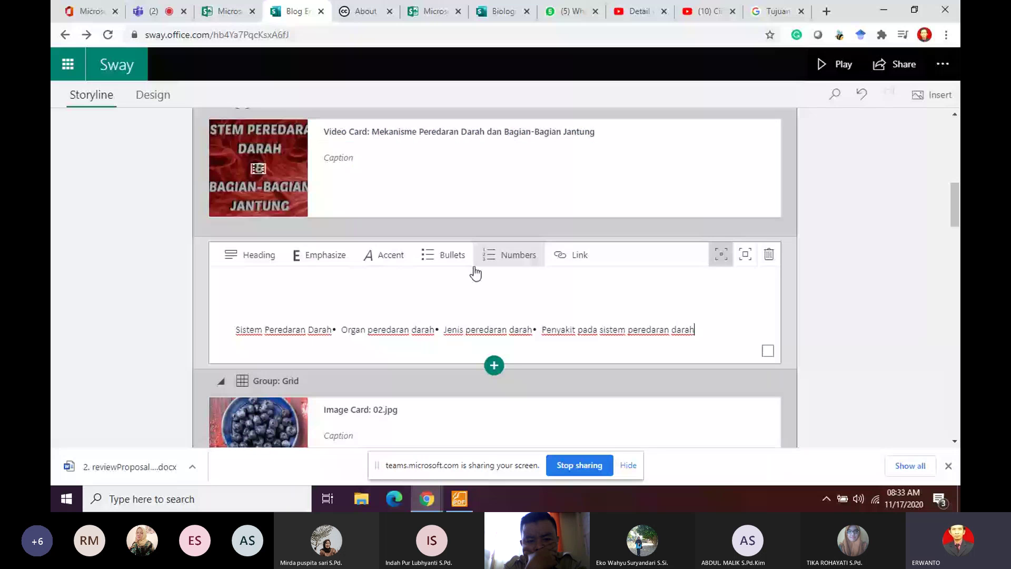
{"action": "left_click", "coordinate": [283, 301]}
{"action": "key", "text": "Delete"}
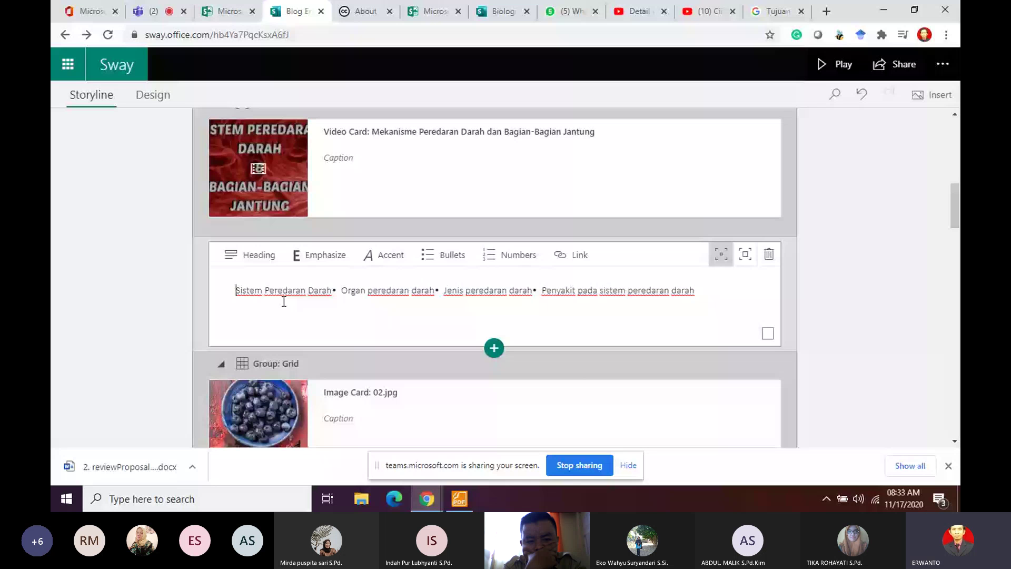
Step: Split Organ, Jenis and Penyakit pada sistem peredaran darah onto separate bulleted lines
{"action": "left_click", "coordinate": [332, 294]}
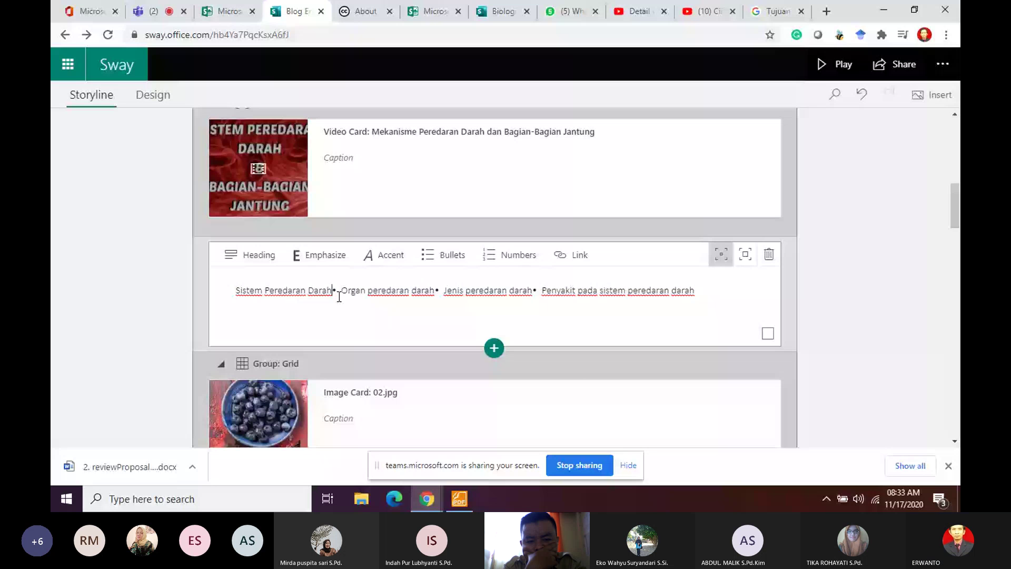
{"action": "key", "text": "Return"}
{"action": "left_click", "coordinate": [339, 310]}
{"action": "key", "text": "Return"}
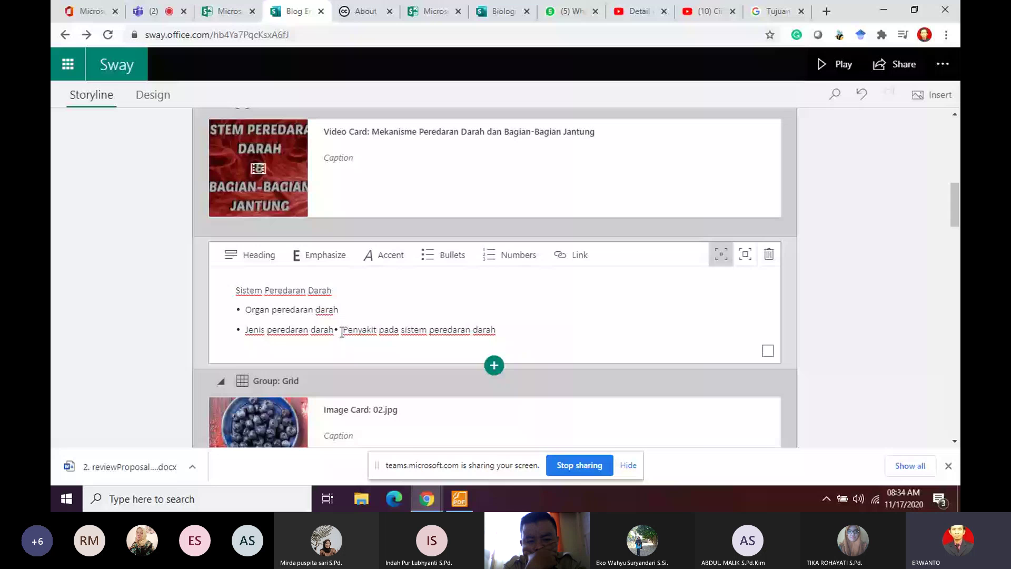
{"action": "left_click", "coordinate": [341, 331]}
{"action": "key", "text": "Return"}
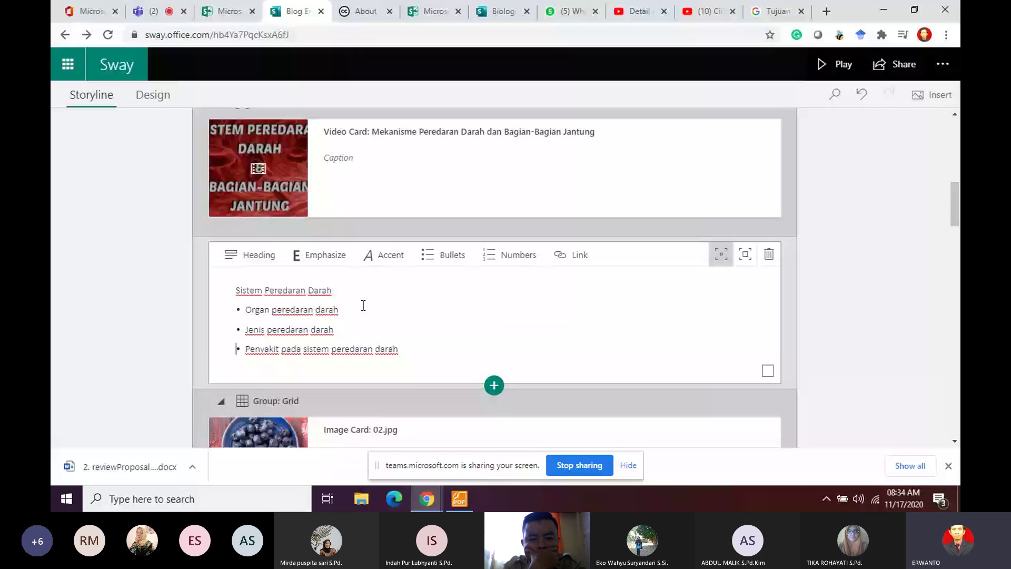
{"action": "scroll", "coordinate": [438, 313], "scroll_direction": "down", "scroll_amount": 3}
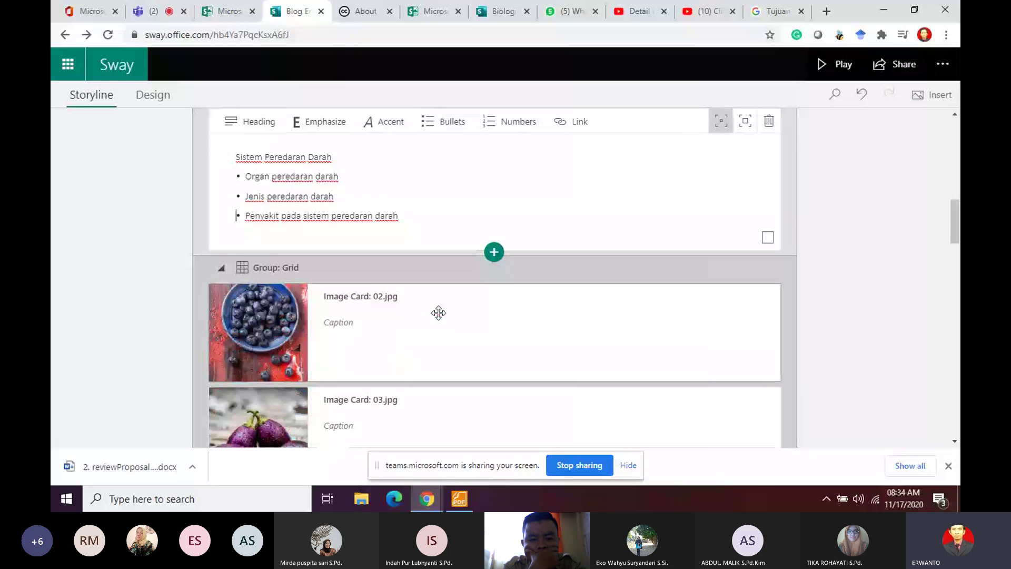
{"action": "scroll", "coordinate": [438, 313], "scroll_direction": "up", "scroll_amount": 6}
{"action": "scroll", "coordinate": [465, 168], "scroll_direction": "down", "scroll_amount": 3}
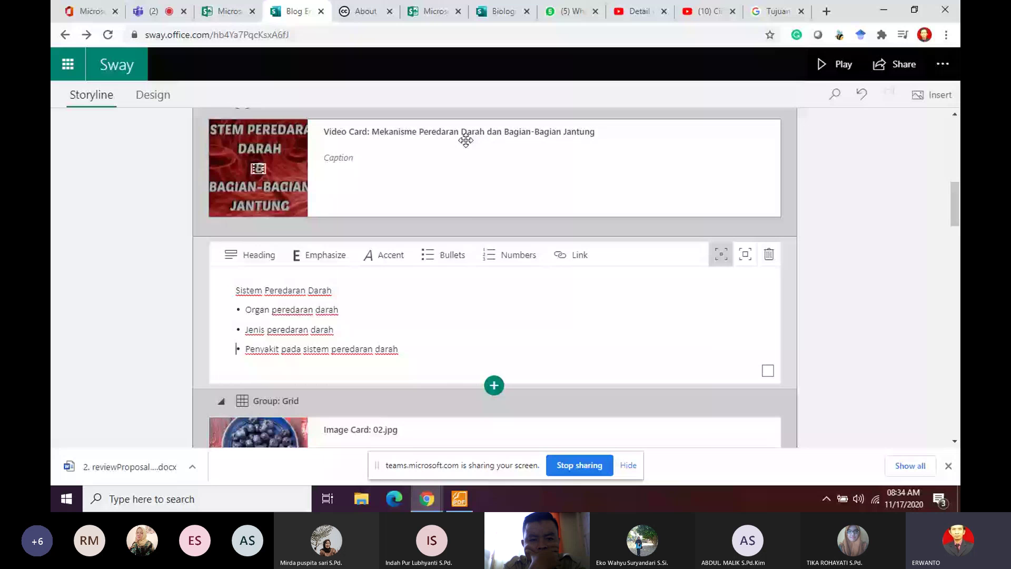
{"action": "scroll", "coordinate": [468, 185], "scroll_direction": "up", "scroll_amount": 3}
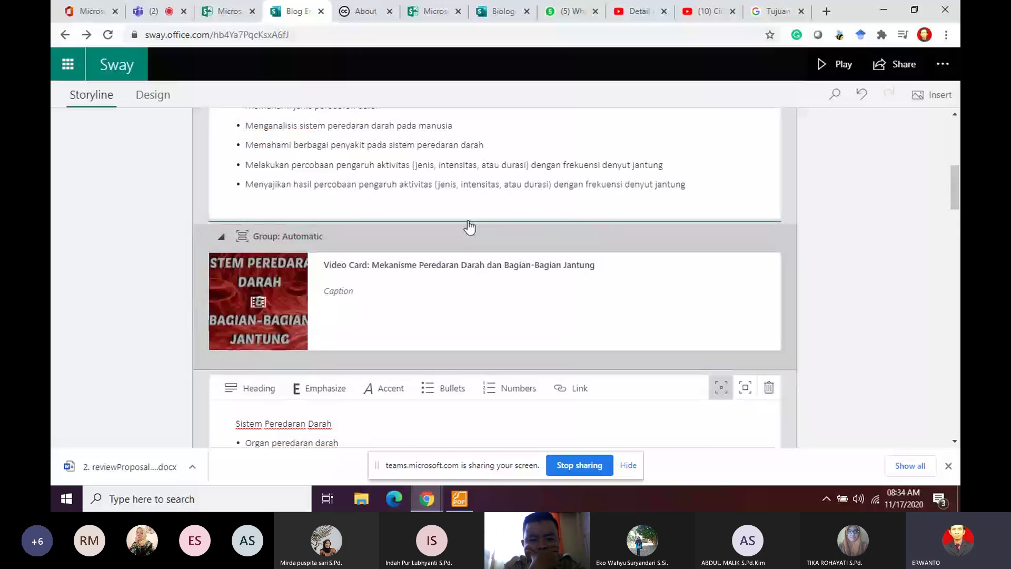
{"action": "scroll", "coordinate": [469, 227], "scroll_direction": "down", "scroll_amount": 3}
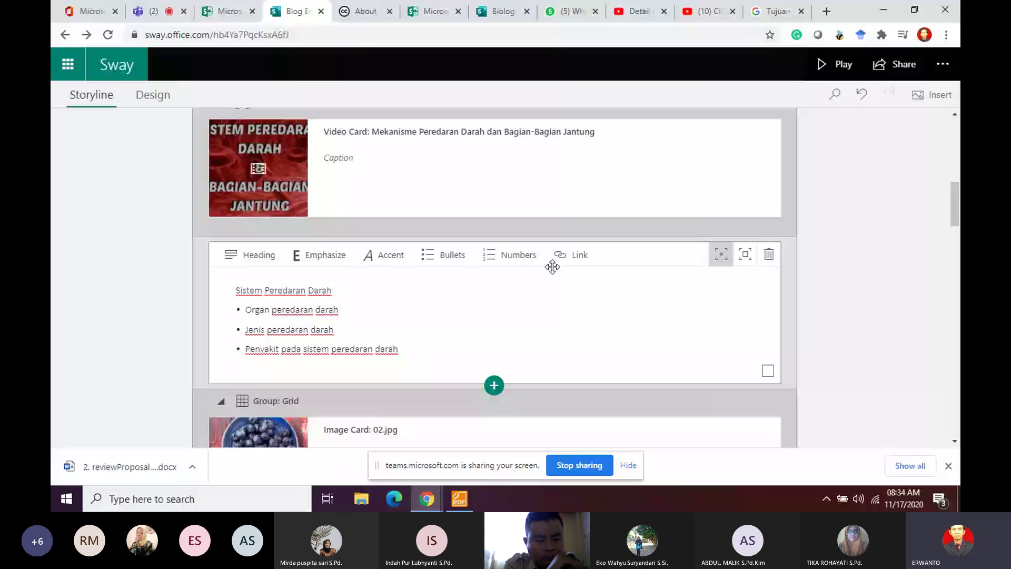
{"action": "scroll", "coordinate": [511, 293], "scroll_direction": "down", "scroll_amount": 10}
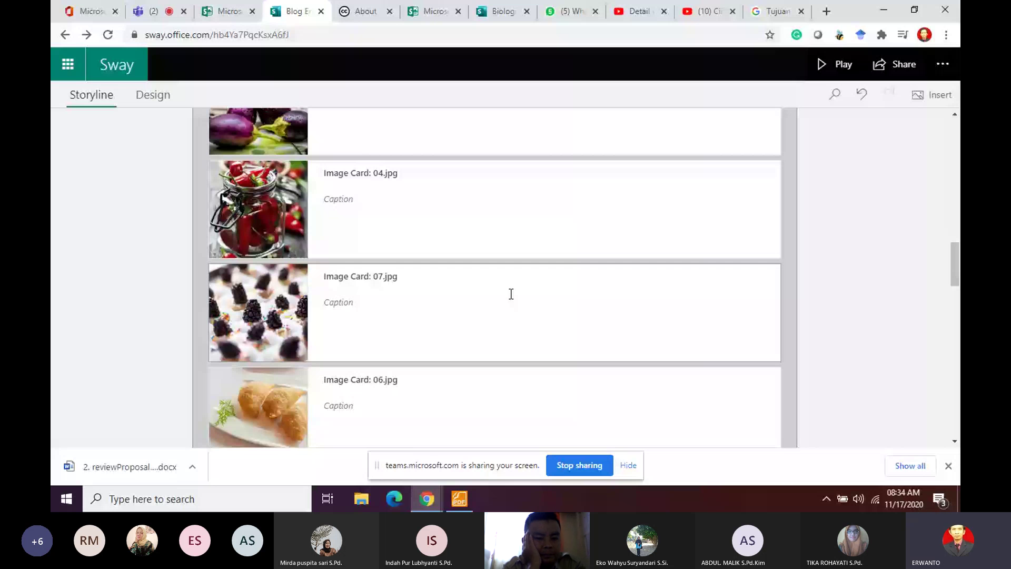
{"action": "scroll", "coordinate": [294, 194], "scroll_direction": "up", "scroll_amount": 4}
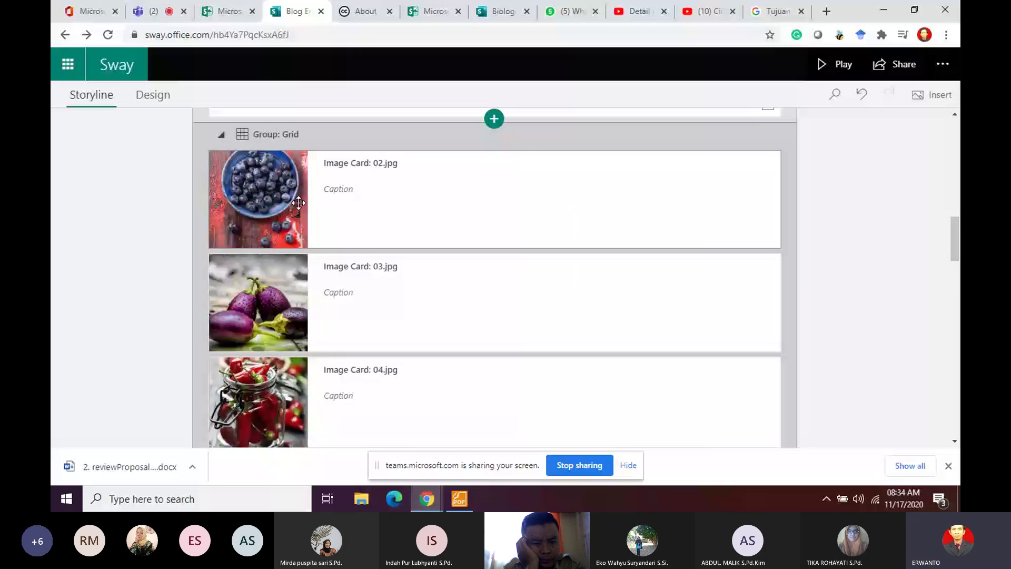
{"action": "scroll", "coordinate": [299, 203], "scroll_direction": "up", "scroll_amount": 3}
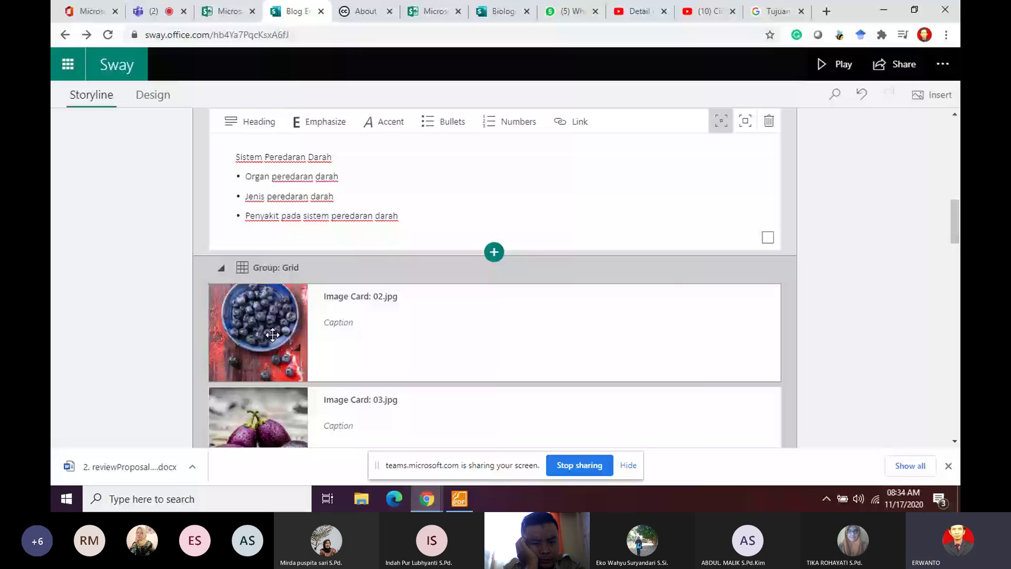
Step: From the blueberry image card, search Creative Commons media for 'organ peredaran darah' and browse the results
{"action": "left_click", "coordinate": [492, 344]}
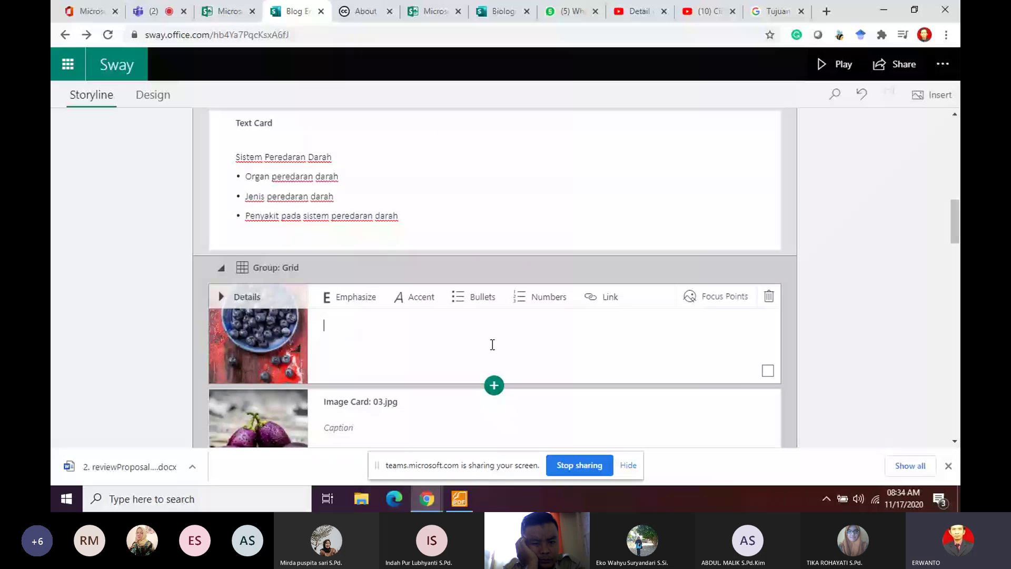
{"action": "left_click", "coordinate": [933, 95]}
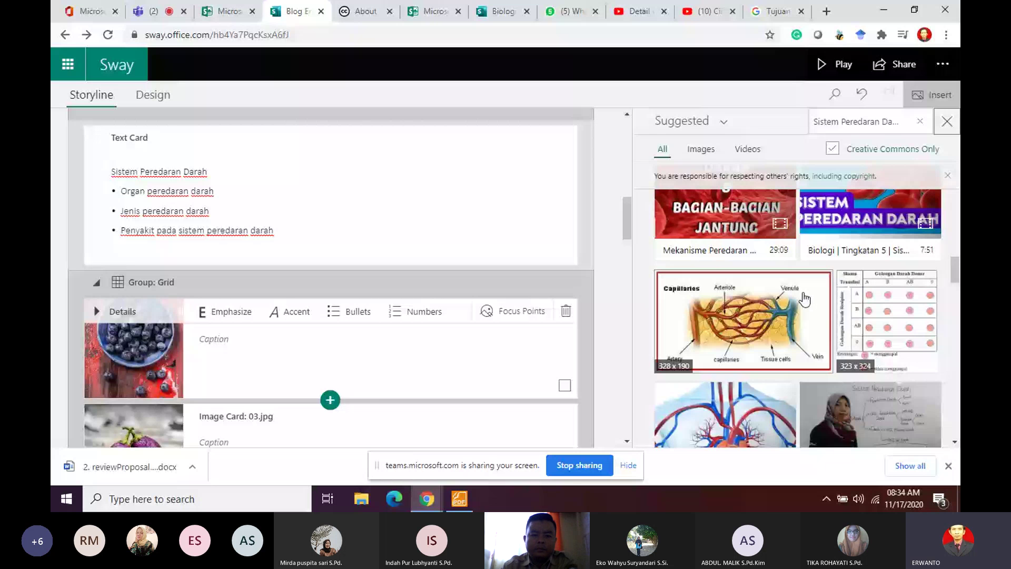
{"action": "scroll", "coordinate": [856, 214], "scroll_direction": "up", "scroll_amount": 3}
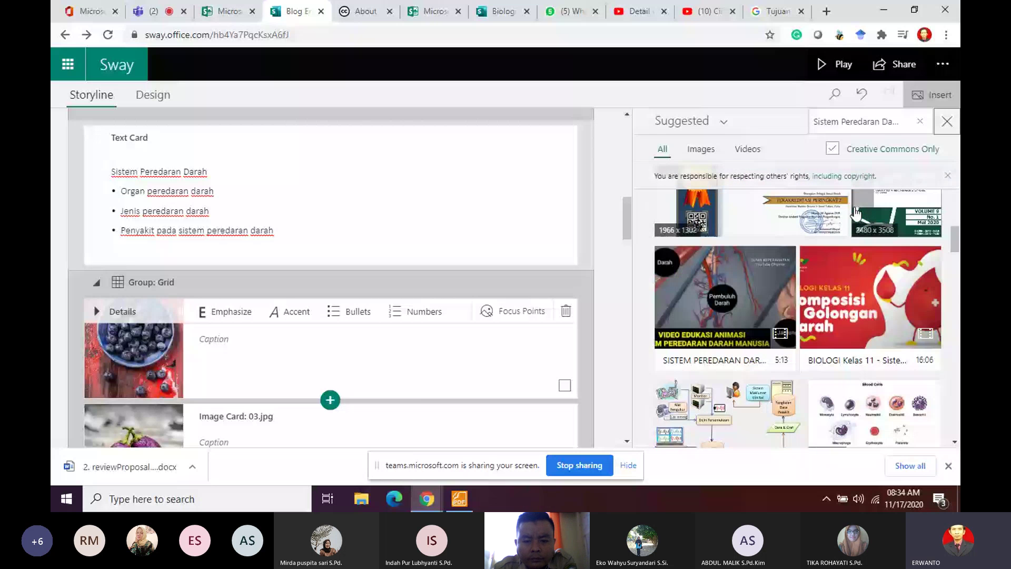
{"action": "left_click", "coordinate": [869, 121]}
{"action": "type", "text": "org"}
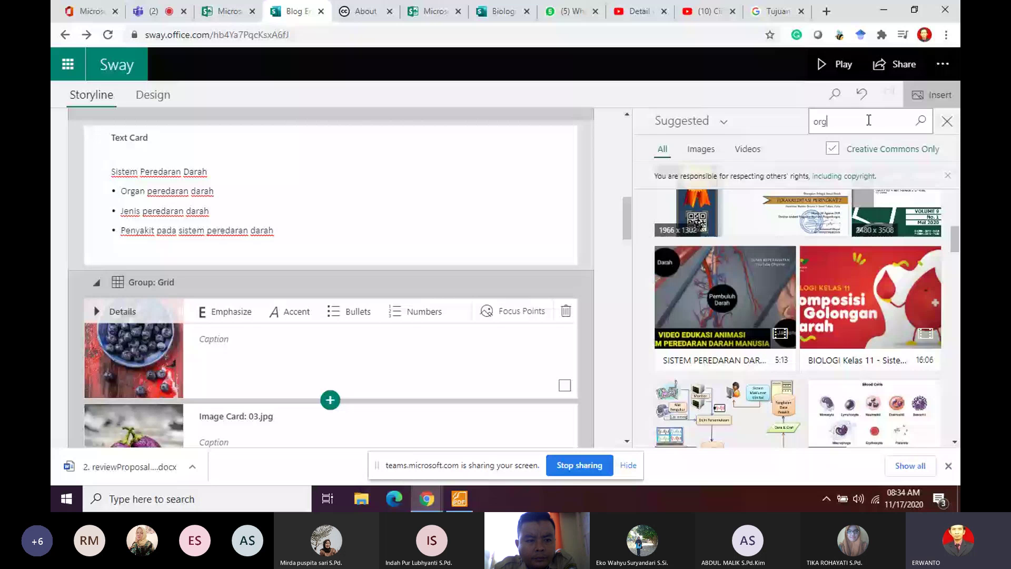
{"action": "type", "text": "an peredaran darah"}
{"action": "key", "text": "Return"}
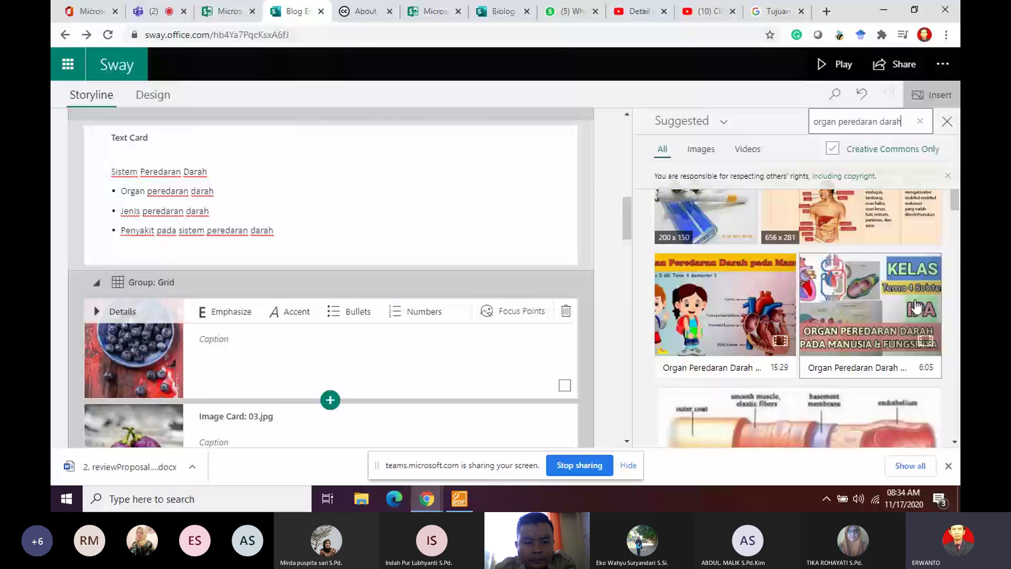
{"action": "scroll", "coordinate": [889, 287], "scroll_direction": "down", "scroll_amount": 5}
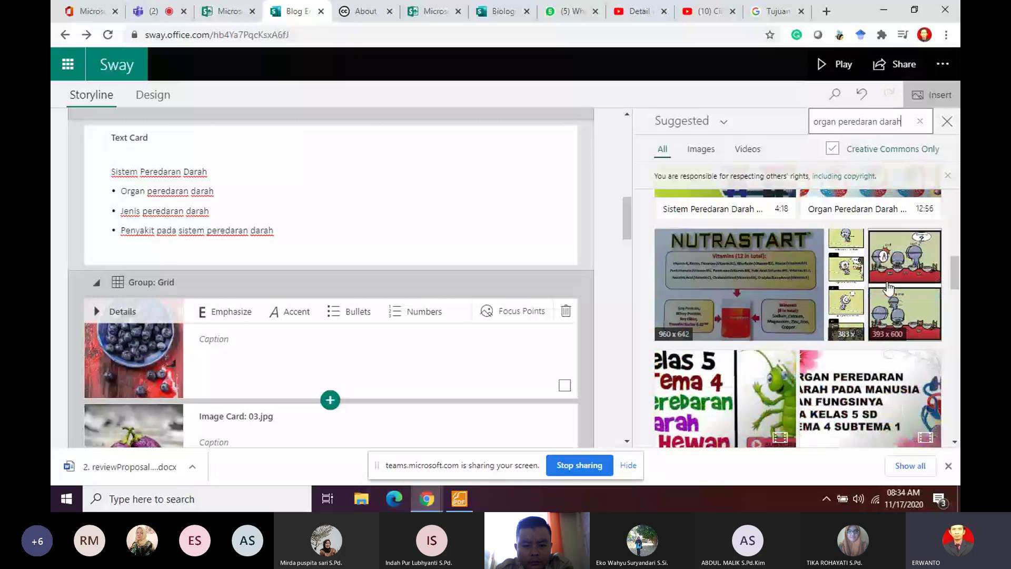
{"action": "scroll", "coordinate": [889, 287], "scroll_direction": "up", "scroll_amount": 2}
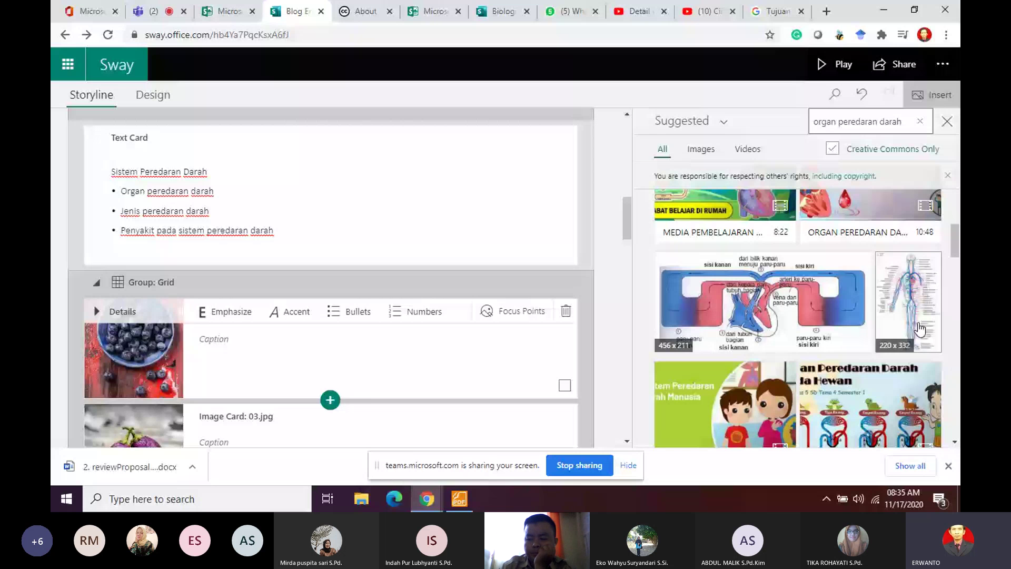
{"action": "scroll", "coordinate": [919, 329], "scroll_direction": "down", "scroll_amount": 5}
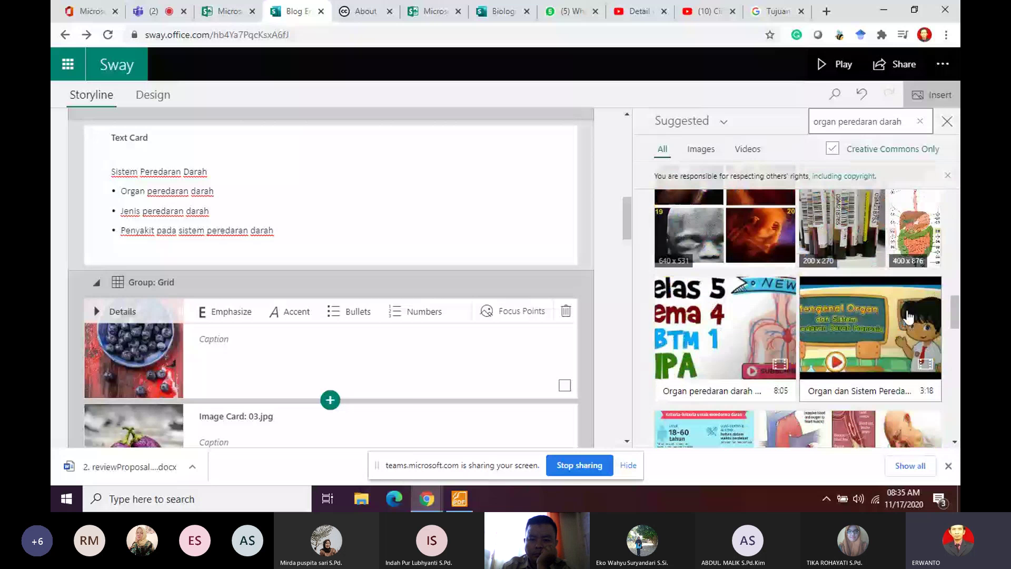
{"action": "scroll", "coordinate": [908, 316], "scroll_direction": "down", "scroll_amount": 2}
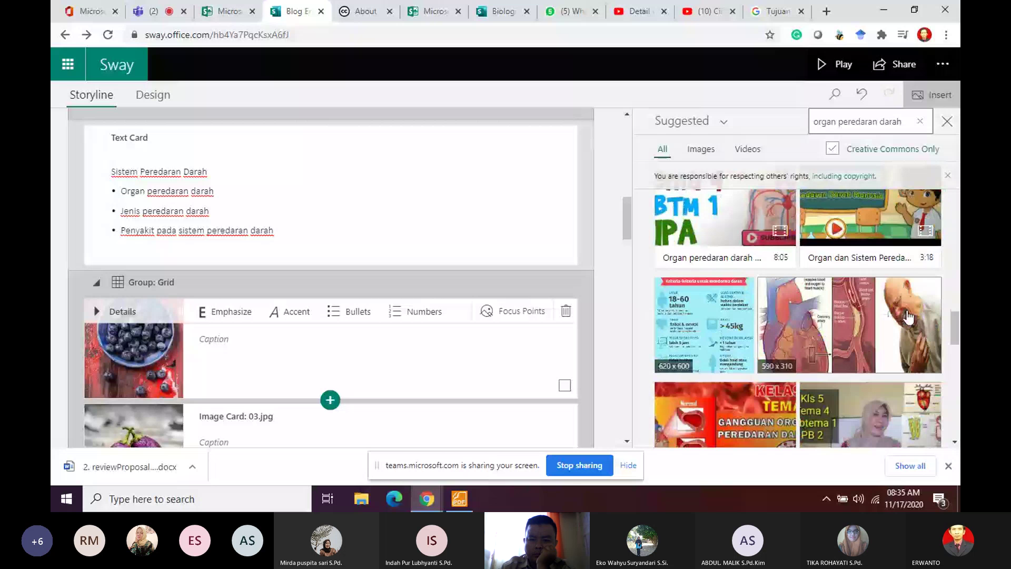
{"action": "scroll", "coordinate": [908, 316], "scroll_direction": "down", "scroll_amount": 3}
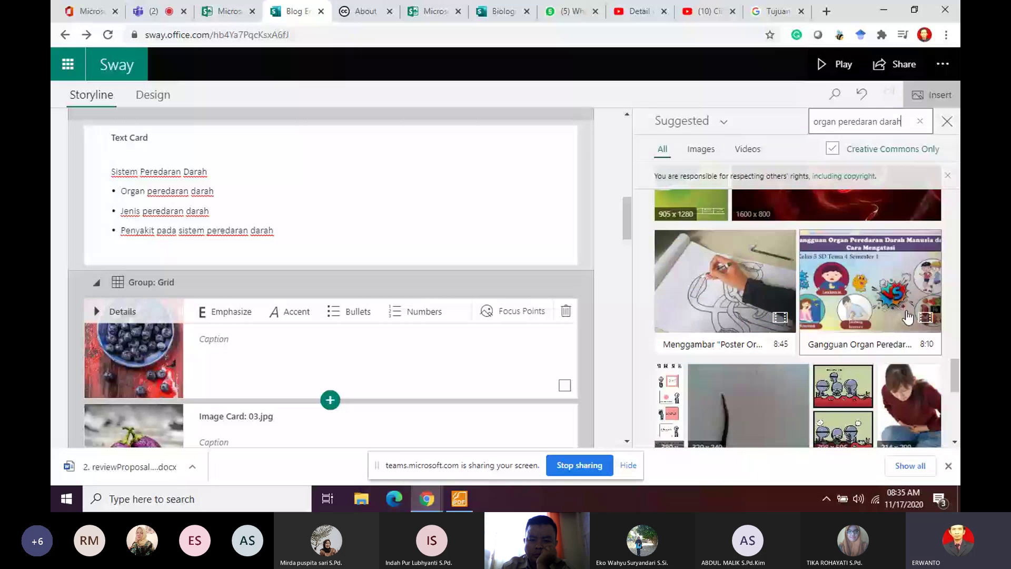
{"action": "scroll", "coordinate": [908, 222], "scroll_direction": "up", "scroll_amount": 5}
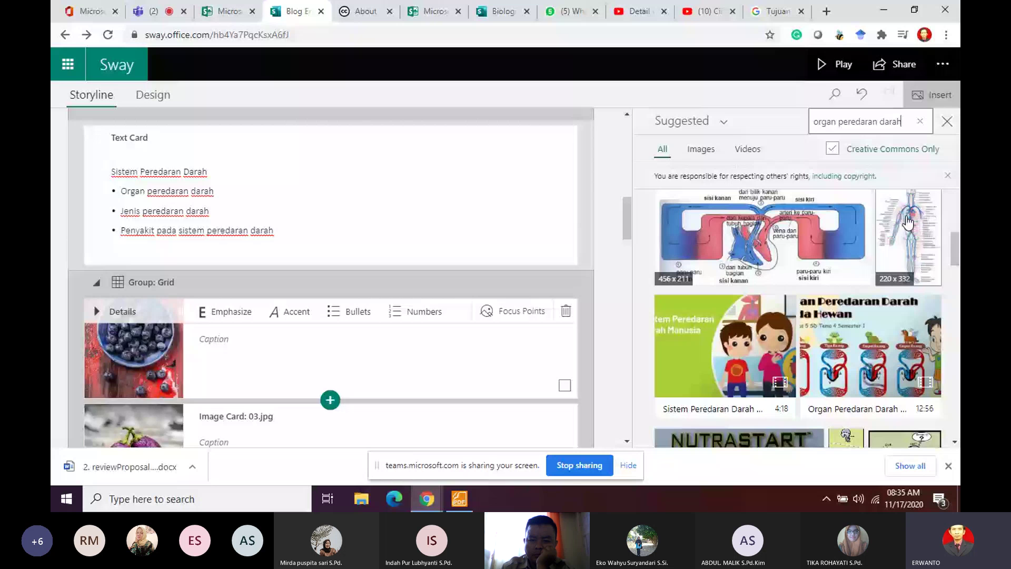
Step: Add the full-body circulation figure and the blood vessel cross-section image to the grid
{"action": "left_click_drag", "start_coordinate": [908, 222], "coordinate": [181, 360]}
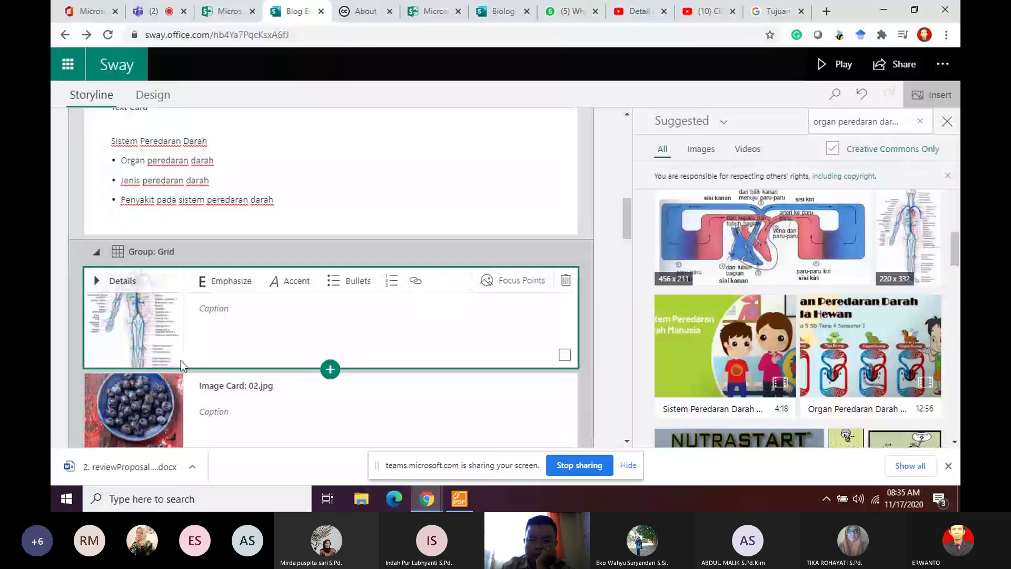
{"action": "scroll", "coordinate": [126, 315], "scroll_direction": "down", "scroll_amount": 4}
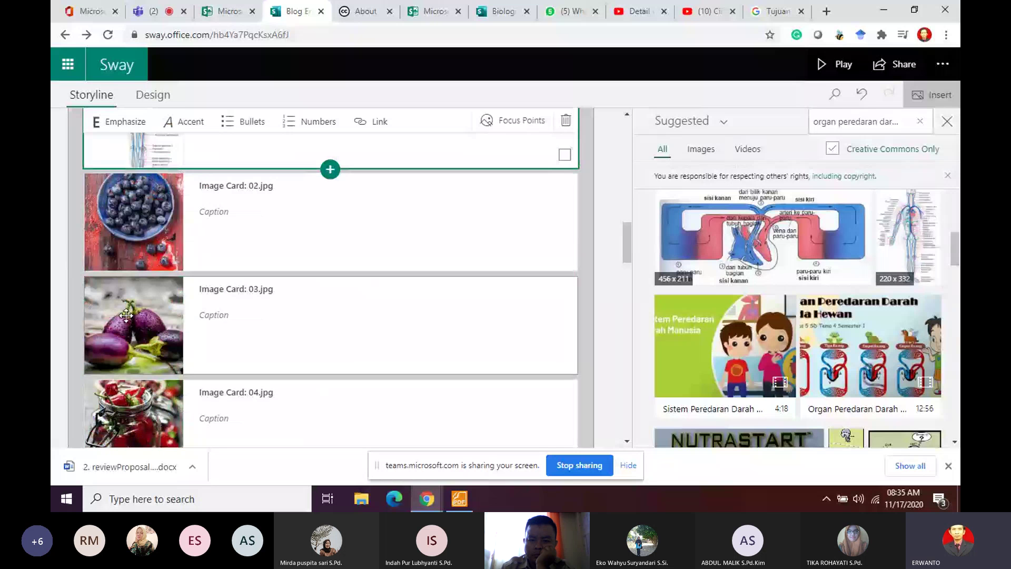
{"action": "left_click", "coordinate": [135, 319]}
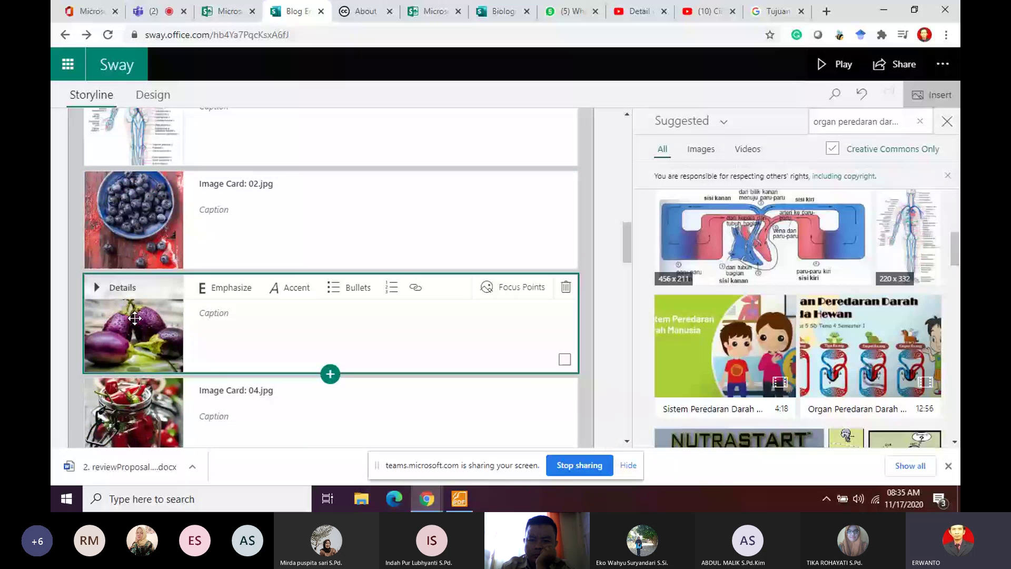
{"action": "key", "text": "ctrl+v"}
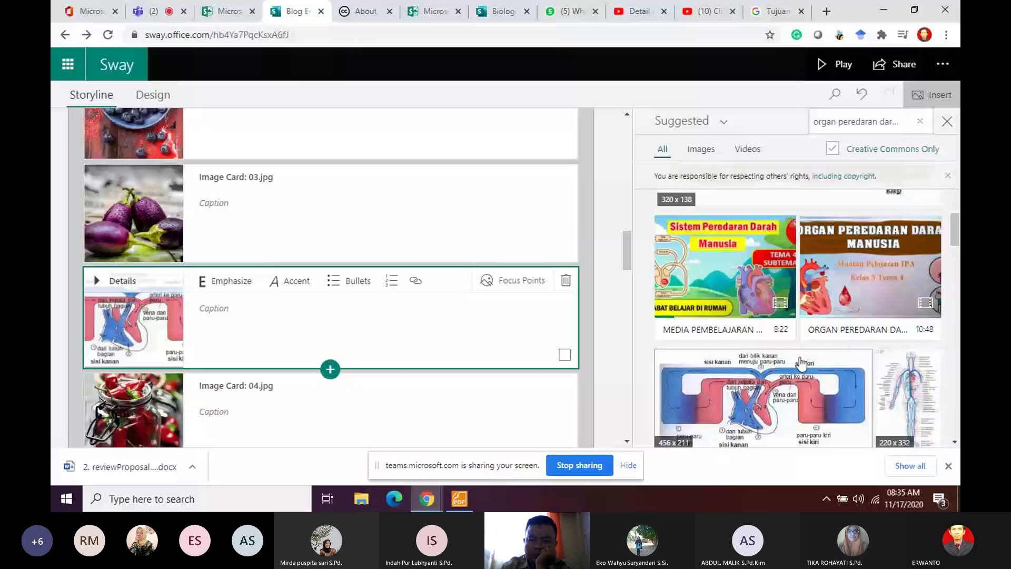
{"action": "left_click_drag", "start_coordinate": [801, 363], "coordinate": [196, 237]}
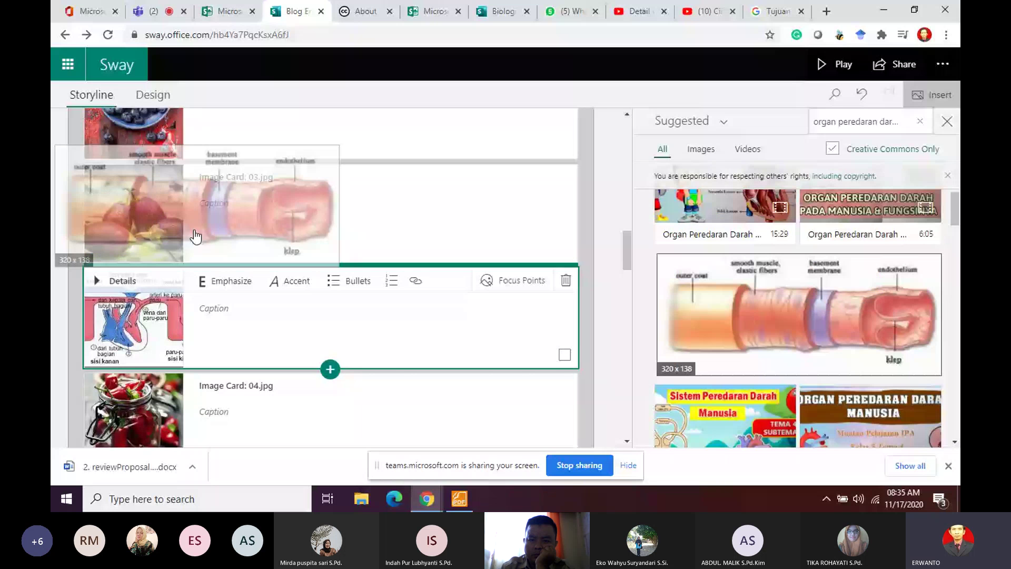
{"action": "left_click_drag", "start_coordinate": [196, 237], "coordinate": [196, 237]}
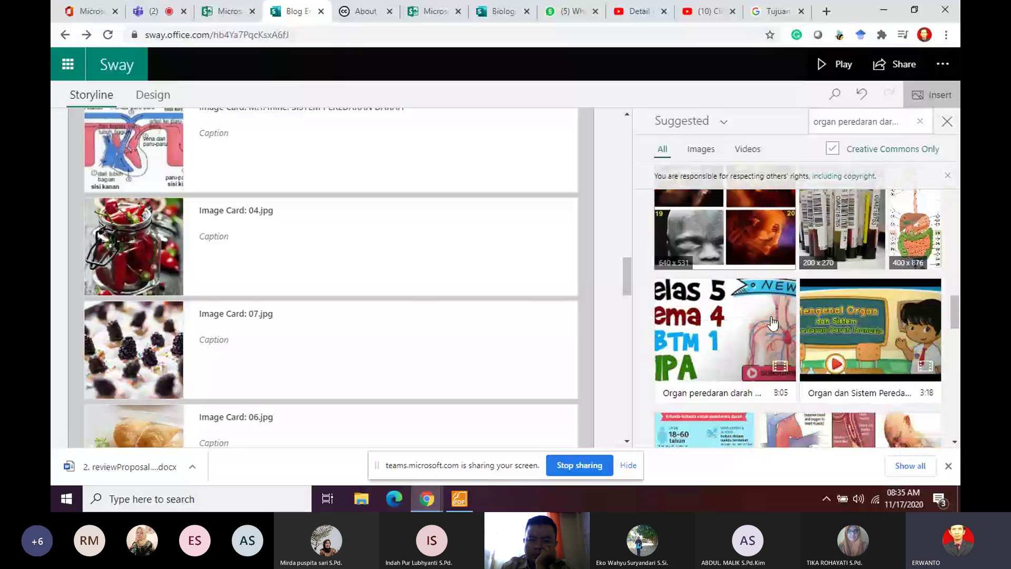
Step: Add the blood-organ video after 07.jpg and the heart illustration after the video card
{"action": "left_click_drag", "start_coordinate": [773, 323], "coordinate": [172, 353]}
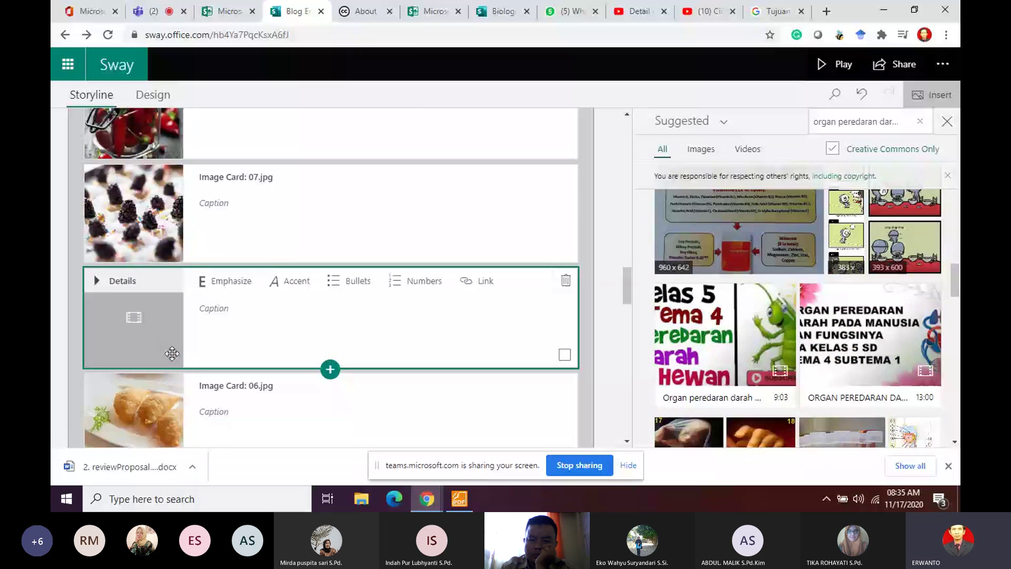
{"action": "scroll", "coordinate": [892, 297], "scroll_direction": "down", "scroll_amount": 3}
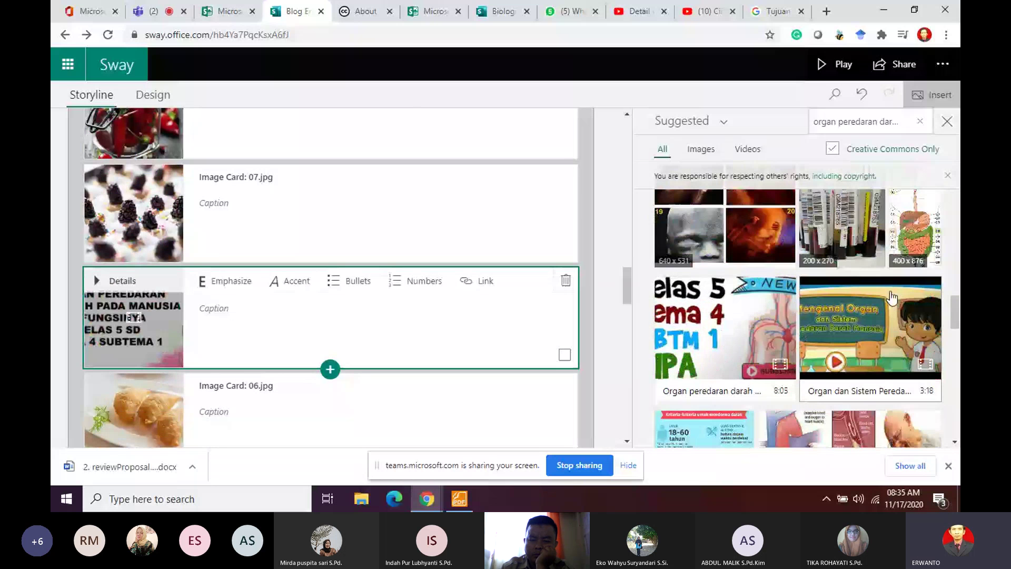
{"action": "scroll", "coordinate": [891, 298], "scroll_direction": "down", "scroll_amount": 3}
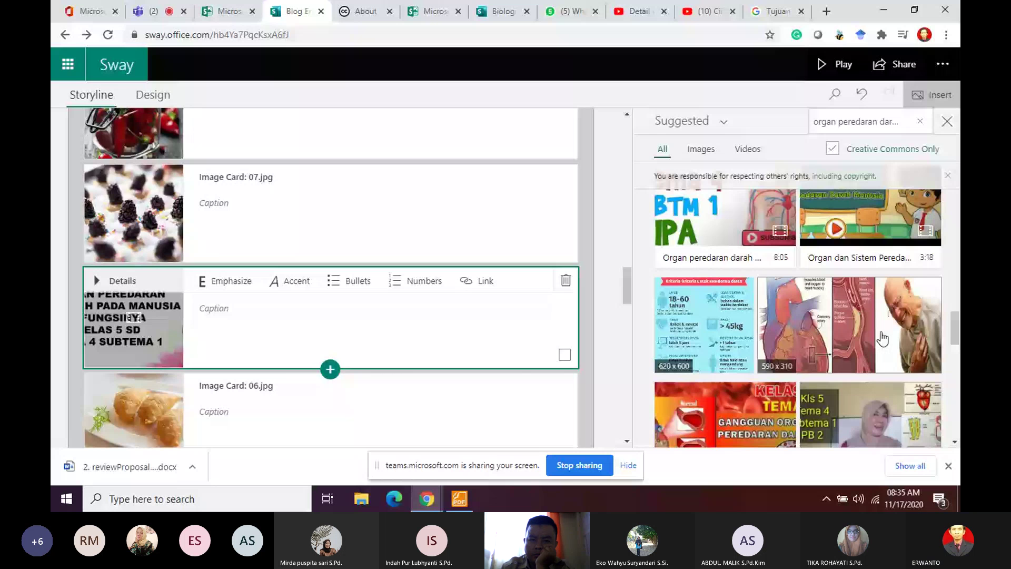
{"action": "left_click_drag", "start_coordinate": [883, 339], "coordinate": [286, 372]}
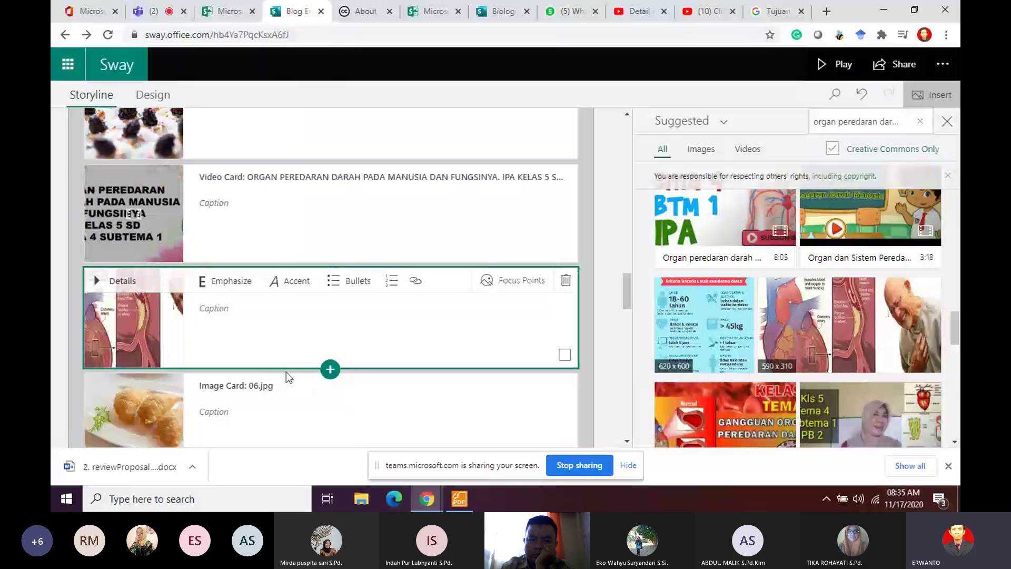
{"action": "scroll", "coordinate": [308, 366], "scroll_direction": "down", "scroll_amount": 5}
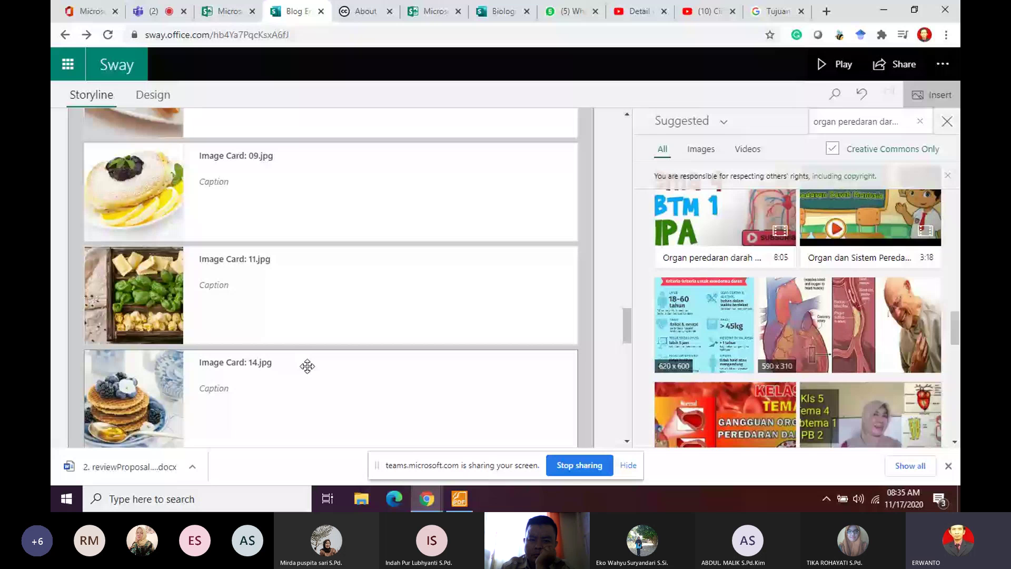
{"action": "scroll", "coordinate": [739, 320], "scroll_direction": "down", "scroll_amount": 2}
{"action": "left_click_drag", "start_coordinate": [739, 320], "coordinate": [141, 318]}
Step: Insert the blood-donation infographic above 09.jpg and the blood-group chart below it
{"action": "scroll", "coordinate": [718, 259], "scroll_direction": "up", "scroll_amount": 1}
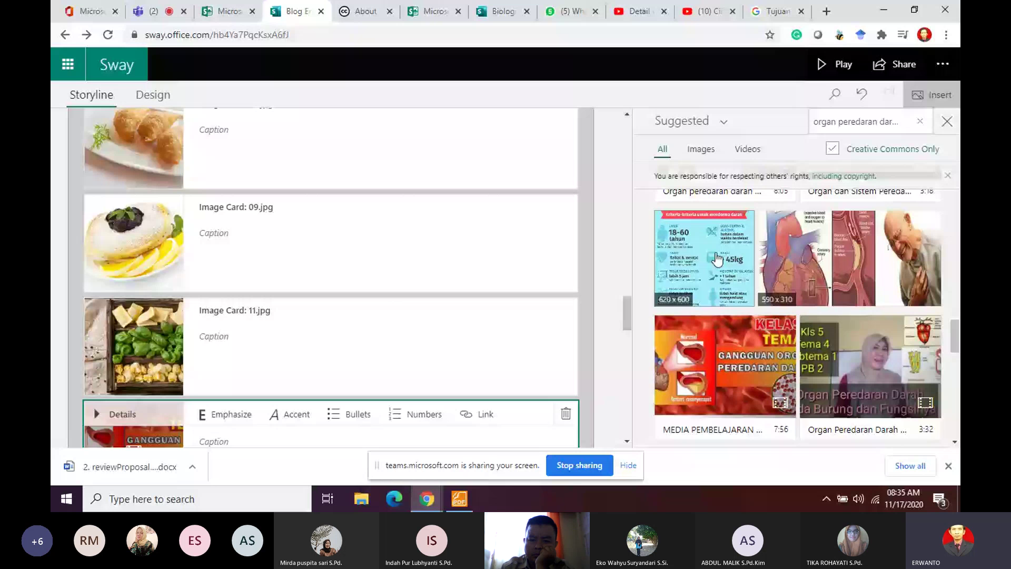
{"action": "left_click_drag", "start_coordinate": [717, 260], "coordinate": [140, 228]}
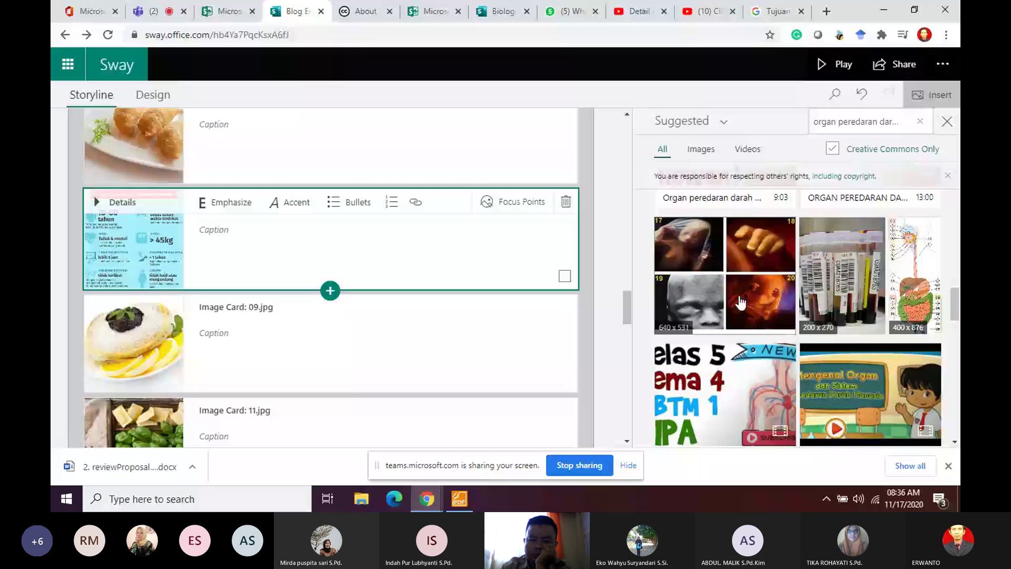
{"action": "scroll", "coordinate": [741, 303], "scroll_direction": "up", "scroll_amount": 7}
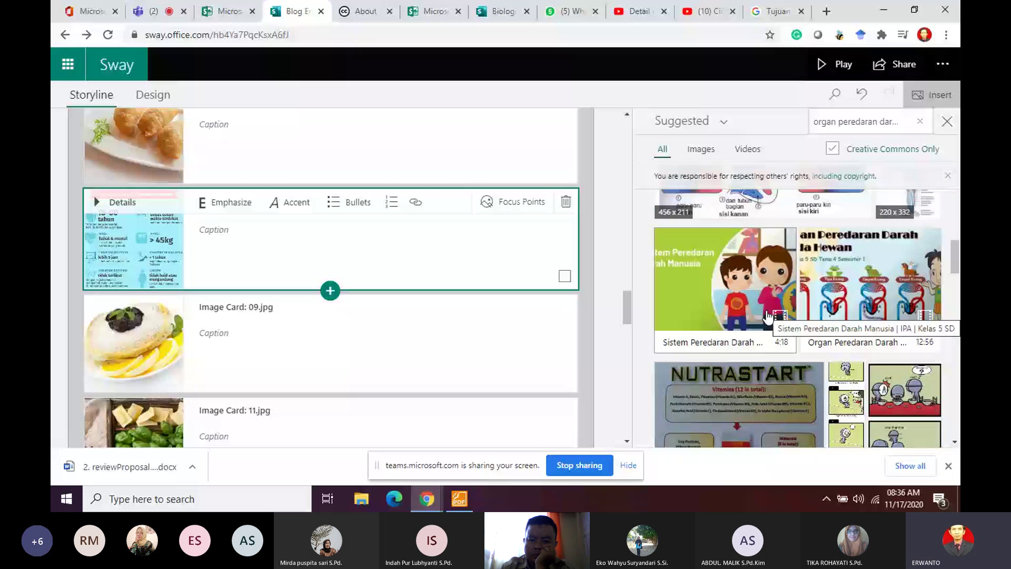
{"action": "scroll", "coordinate": [768, 316], "scroll_direction": "up", "scroll_amount": 3}
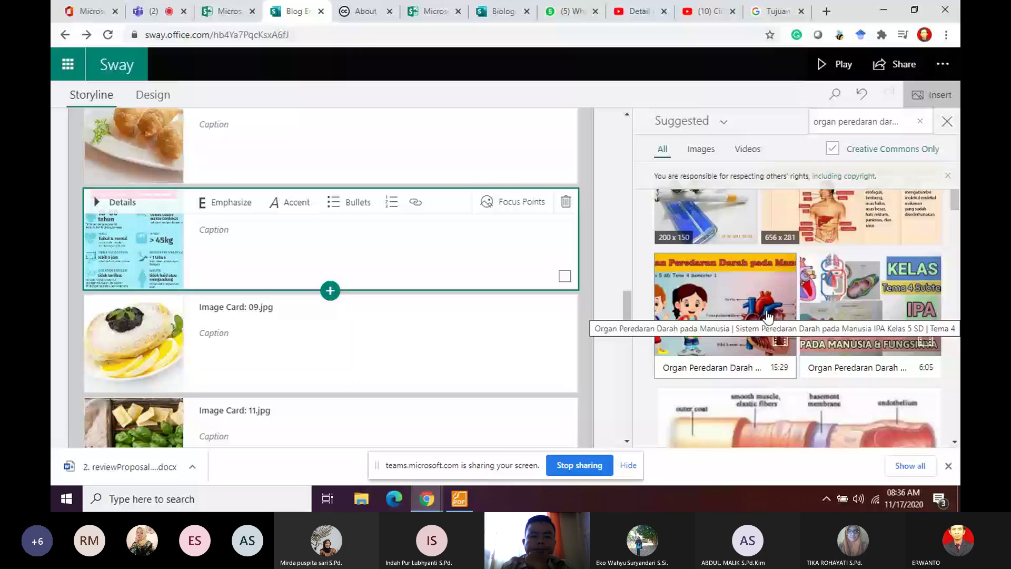
{"action": "scroll", "coordinate": [820, 342], "scroll_direction": "down", "scroll_amount": 3}
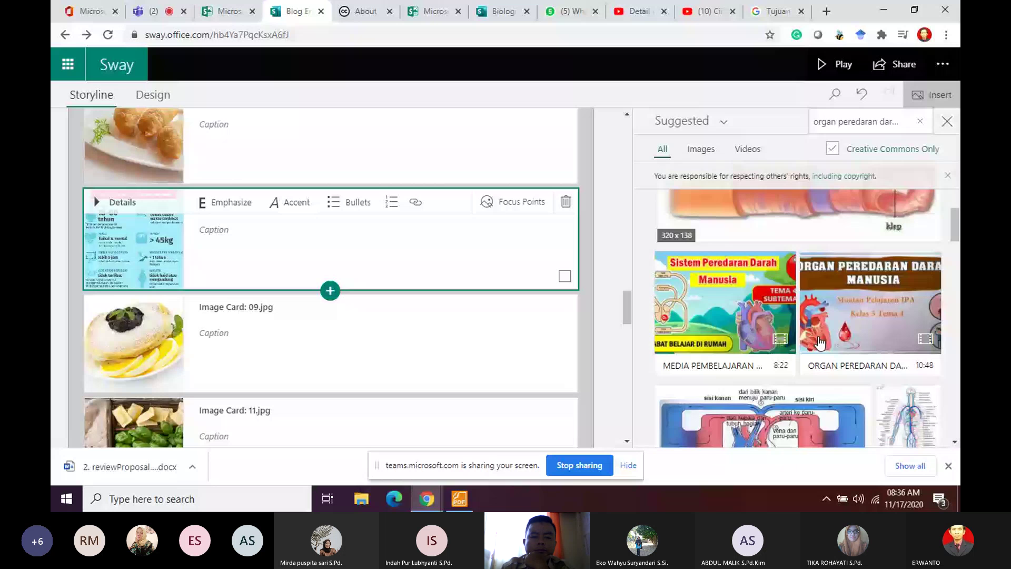
{"action": "scroll", "coordinate": [820, 343], "scroll_direction": "down", "scroll_amount": 3}
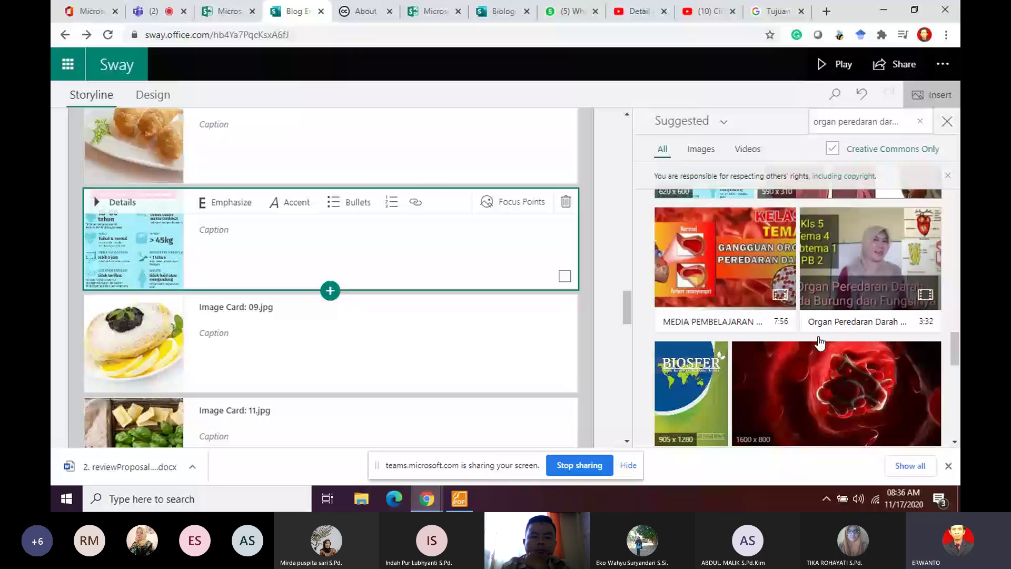
{"action": "scroll", "coordinate": [820, 343], "scroll_direction": "down", "scroll_amount": 3}
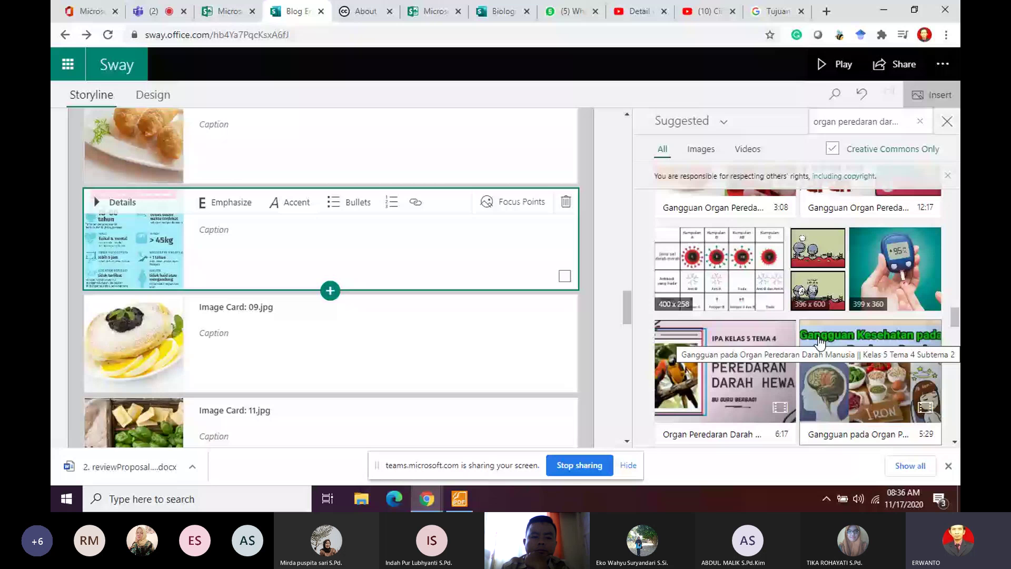
{"action": "left_click_drag", "start_coordinate": [719, 268], "coordinate": [185, 334]}
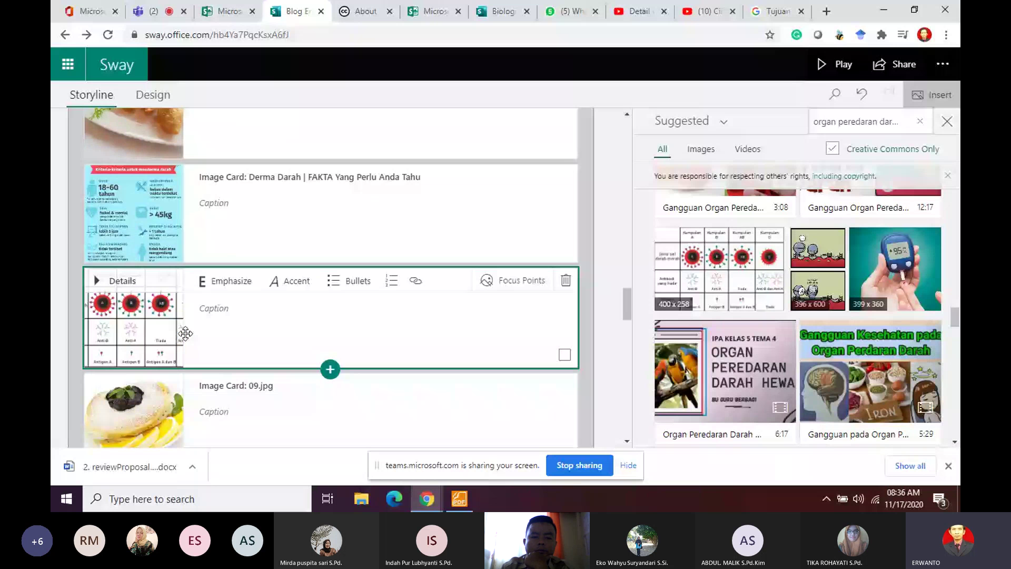
Step: Delete the blueberry 02.jpg, eggplant 03.jpg and chili 04.jpg sample cards
{"action": "scroll", "coordinate": [187, 331], "scroll_direction": "up", "scroll_amount": 5}
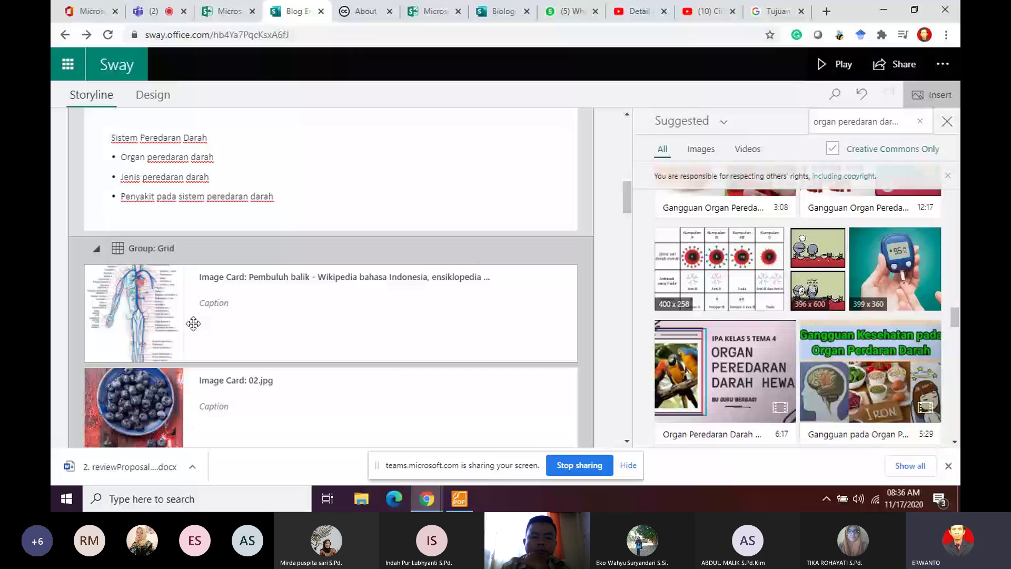
{"action": "scroll", "coordinate": [194, 323], "scroll_direction": "down", "scroll_amount": 3}
{"action": "left_click", "coordinate": [274, 229]}
{"action": "left_click", "coordinate": [566, 180]}
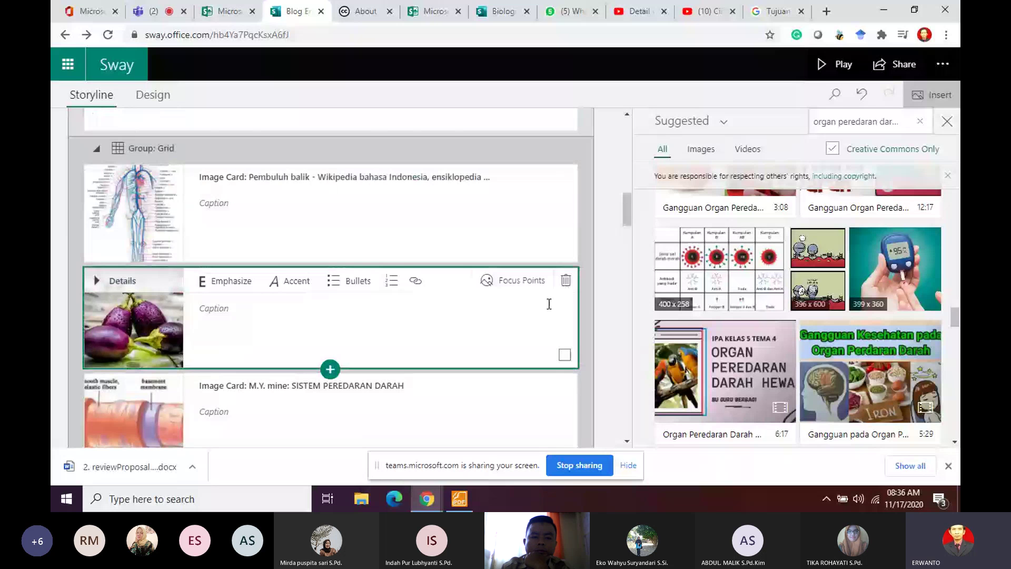
{"action": "left_click", "coordinate": [564, 279]}
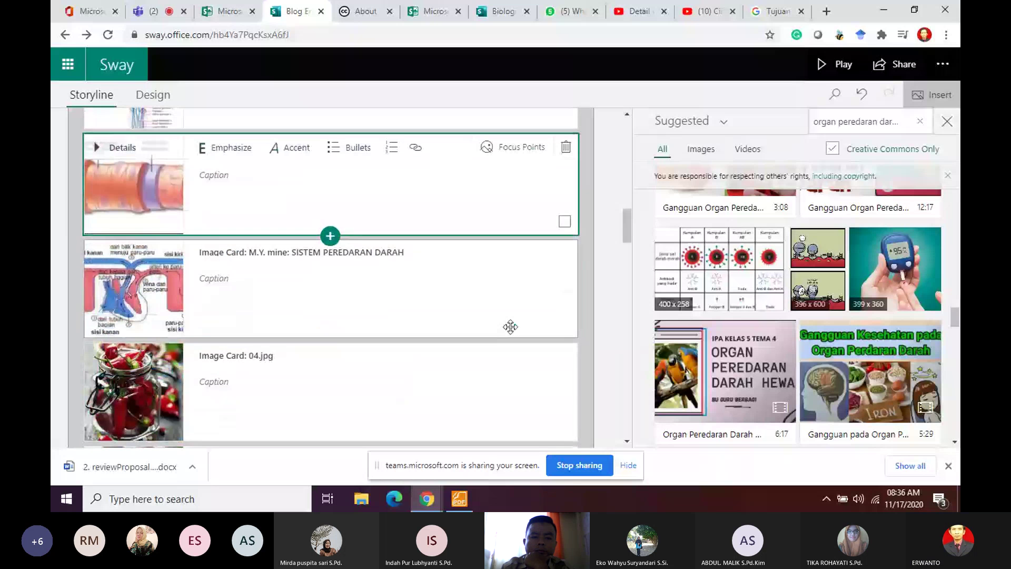
{"action": "scroll", "coordinate": [580, 305], "scroll_direction": "down", "scroll_amount": 1}
{"action": "left_click", "coordinate": [542, 300]}
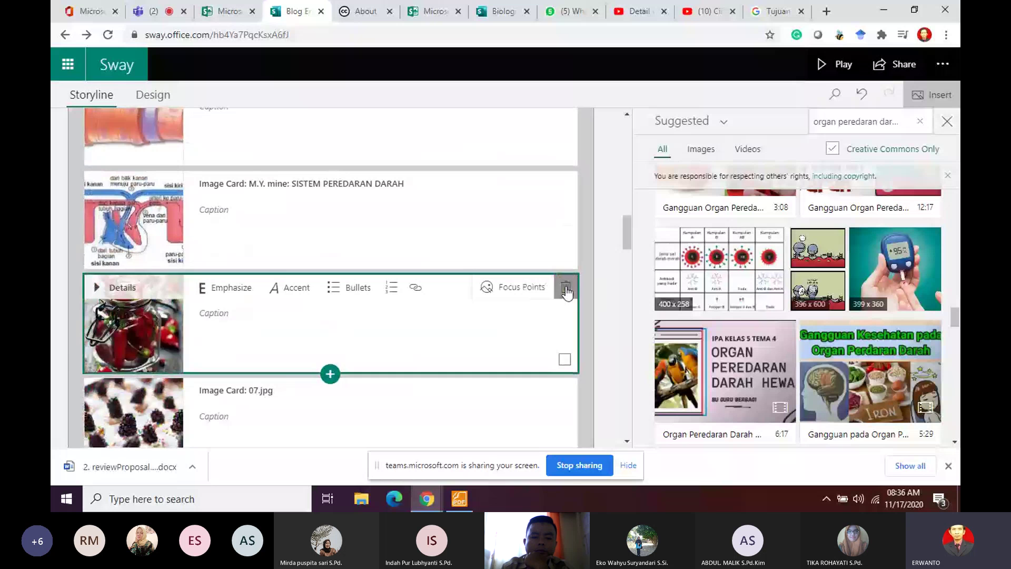
{"action": "left_click", "coordinate": [566, 287]}
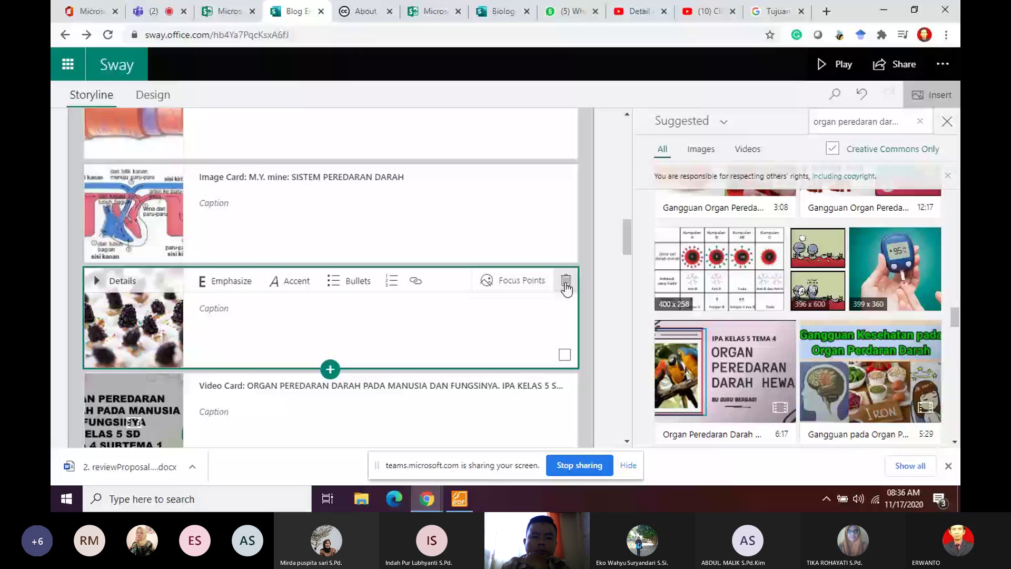
Step: Delete the remaining 09.jpg, 11.jpg, 14.jpg and 01.jpg sample food cards
{"action": "scroll", "coordinate": [572, 227], "scroll_direction": "down", "scroll_amount": 5}
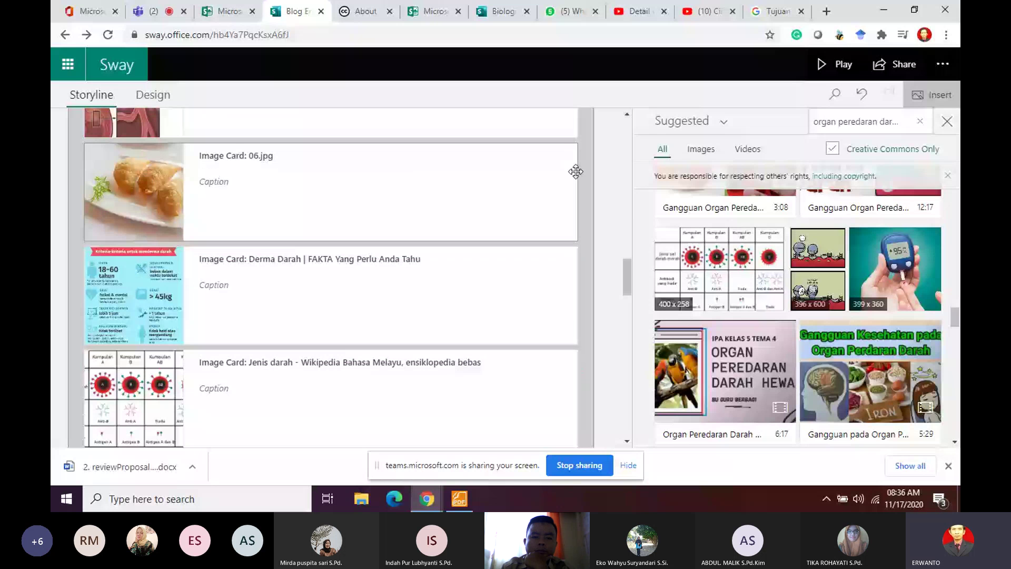
{"action": "scroll", "coordinate": [543, 256], "scroll_direction": "down", "scroll_amount": 5}
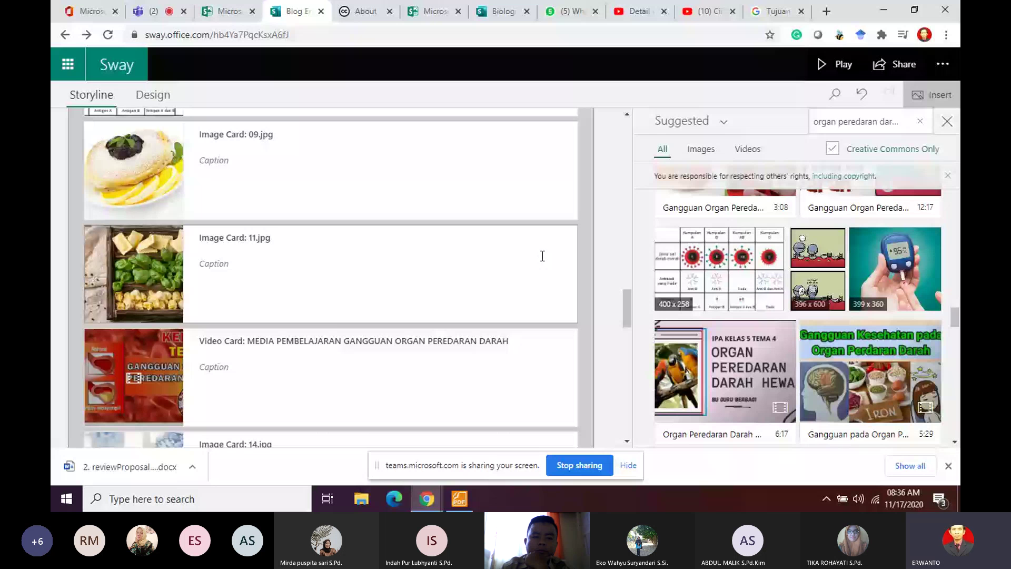
{"action": "key", "text": "Delete"}
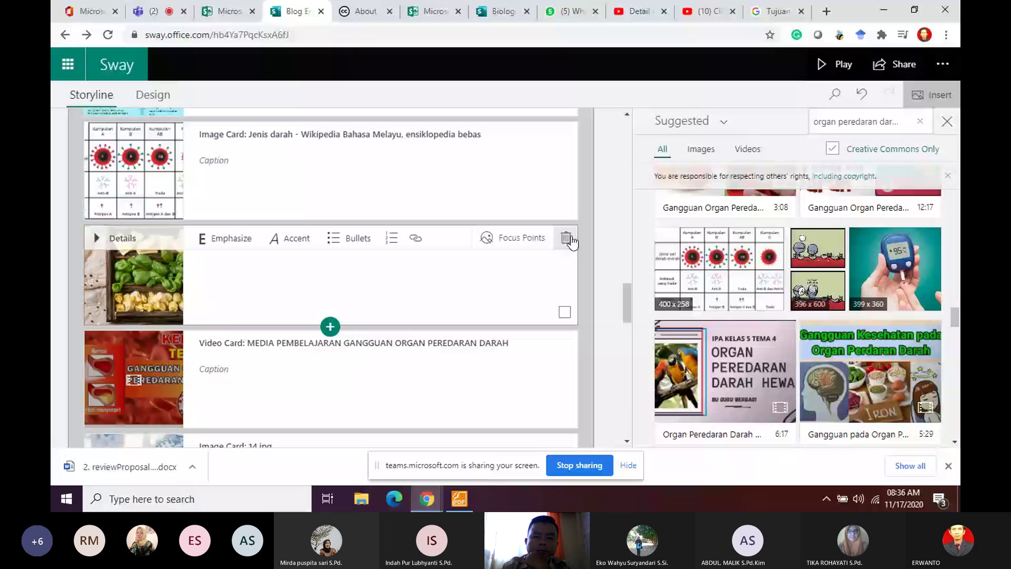
{"action": "left_click", "coordinate": [567, 238]}
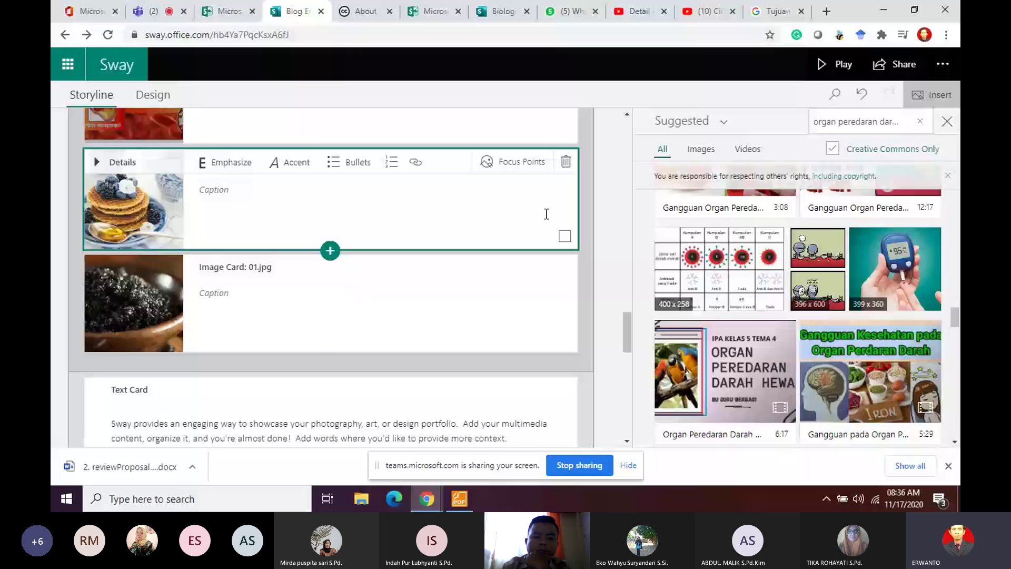
{"action": "key", "text": "Delete"}
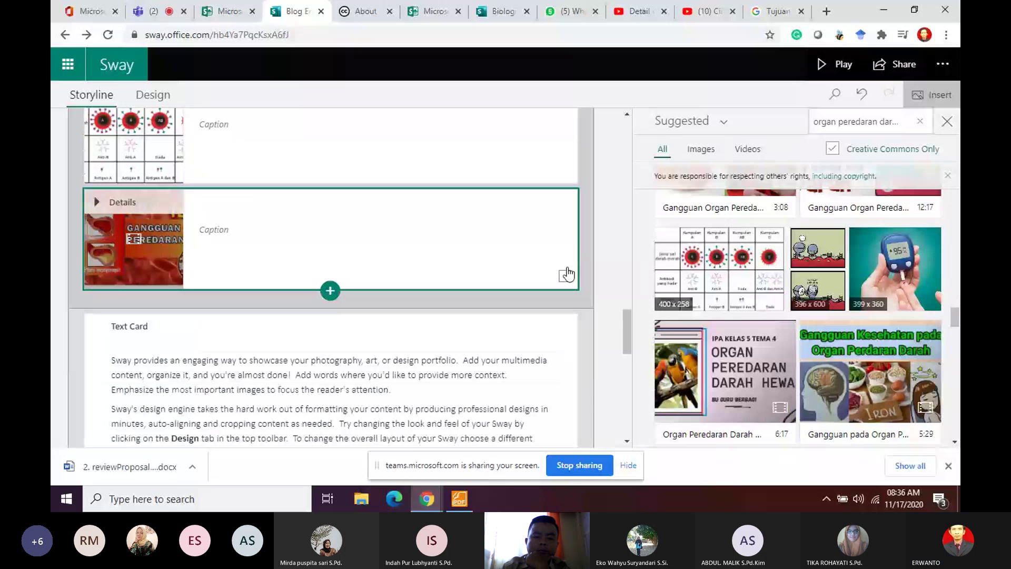
{"action": "scroll", "coordinate": [244, 298], "scroll_direction": "up", "scroll_amount": 2}
{"action": "left_click", "coordinate": [243, 300]}
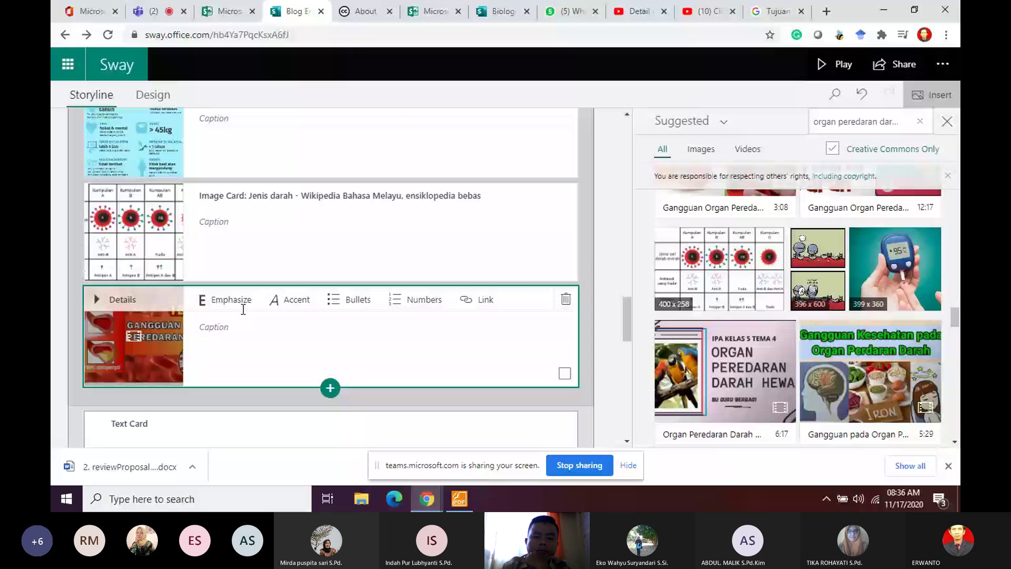
Step: Delete the sample text card, undo the deletion, and switch to the lesson-plan PDF
{"action": "scroll", "coordinate": [243, 309], "scroll_direction": "down", "scroll_amount": 5}
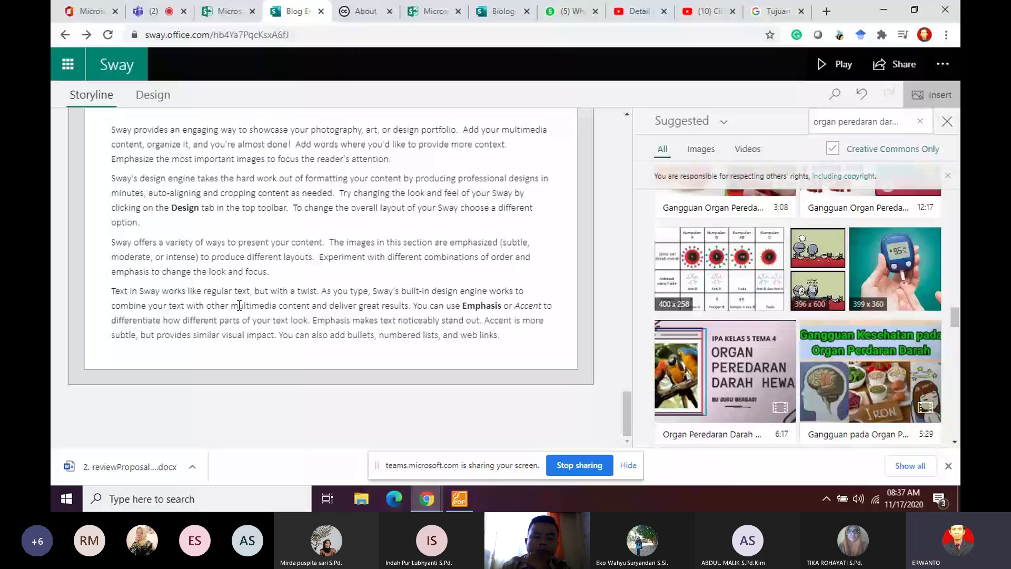
{"action": "left_click_drag", "start_coordinate": [111, 129], "coordinate": [407, 322]}
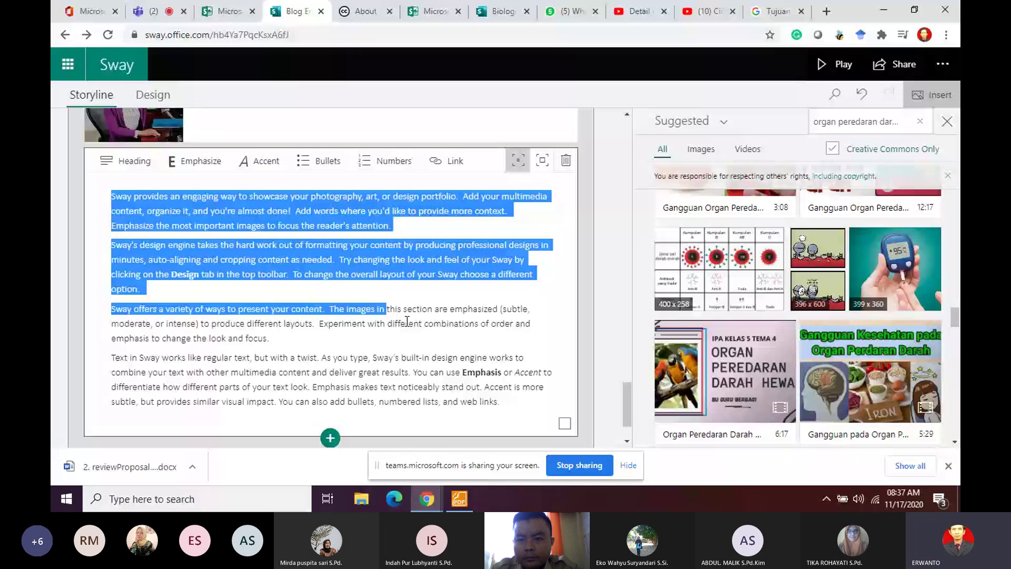
{"action": "key", "text": "Delete"}
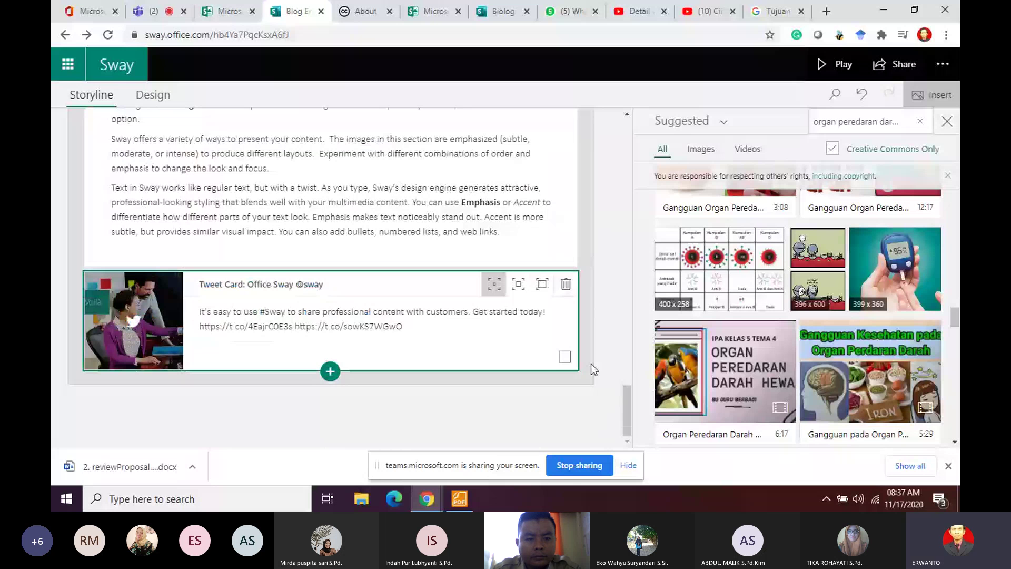
{"action": "key", "text": "ctrl+z"}
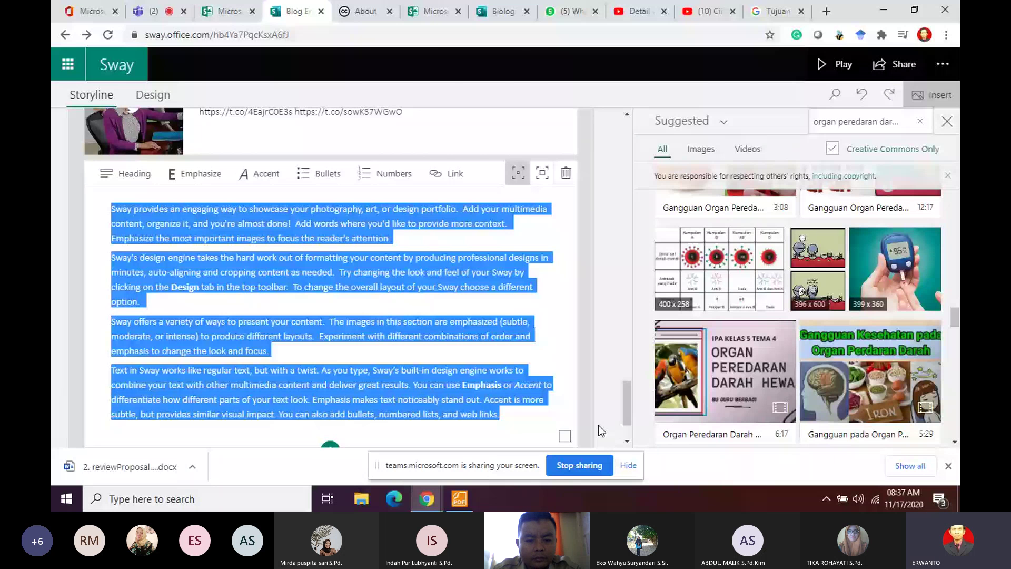
{"action": "key", "text": "alt+Tab"}
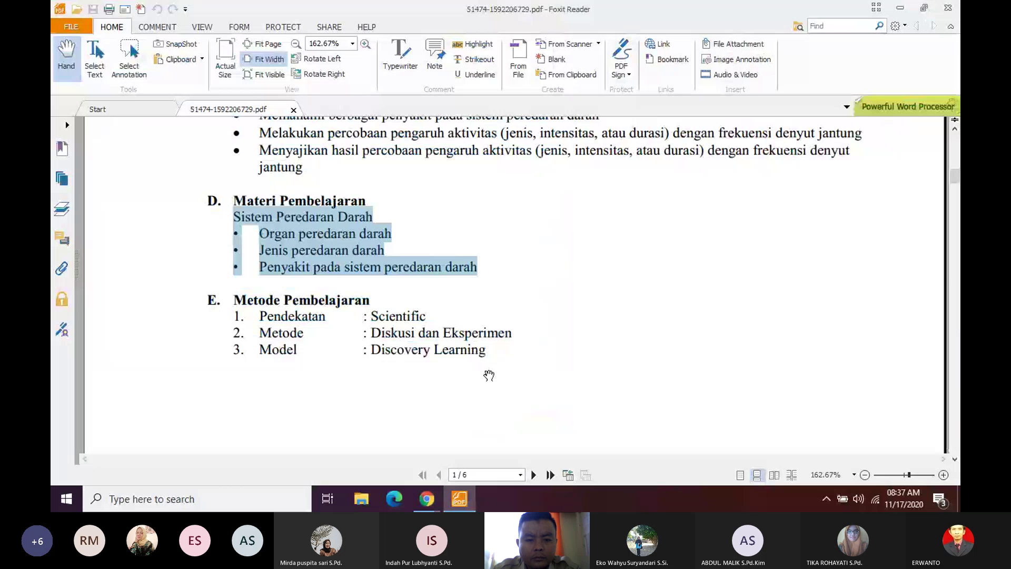
Step: Page through the lesson-plan PDF's pages 3 to 6, then minimize Foxit Reader
{"action": "scroll", "coordinate": [488, 375], "scroll_direction": "down", "scroll_amount": 20}
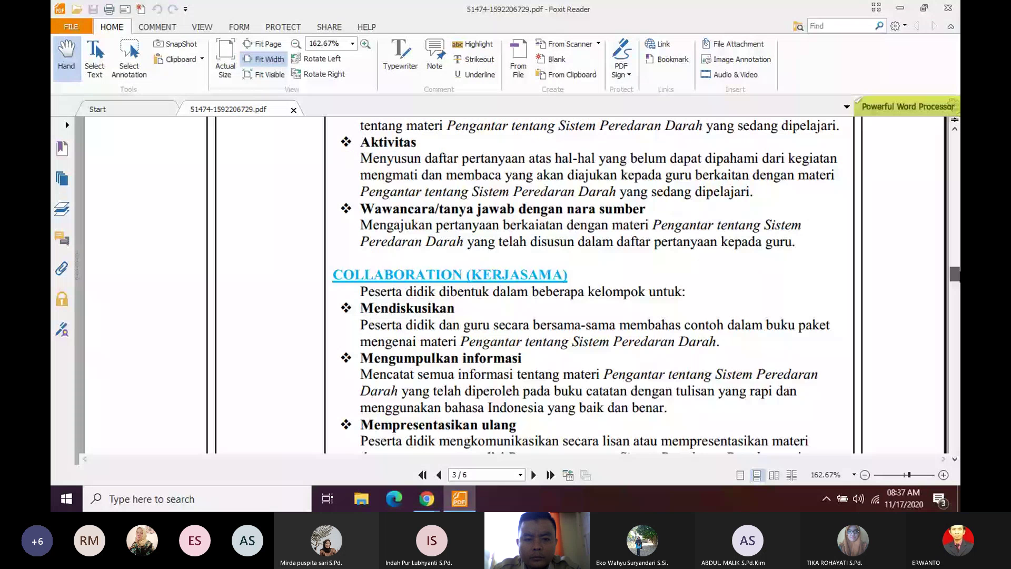
{"action": "scroll", "coordinate": [515, 284], "scroll_direction": "down", "scroll_amount": 20}
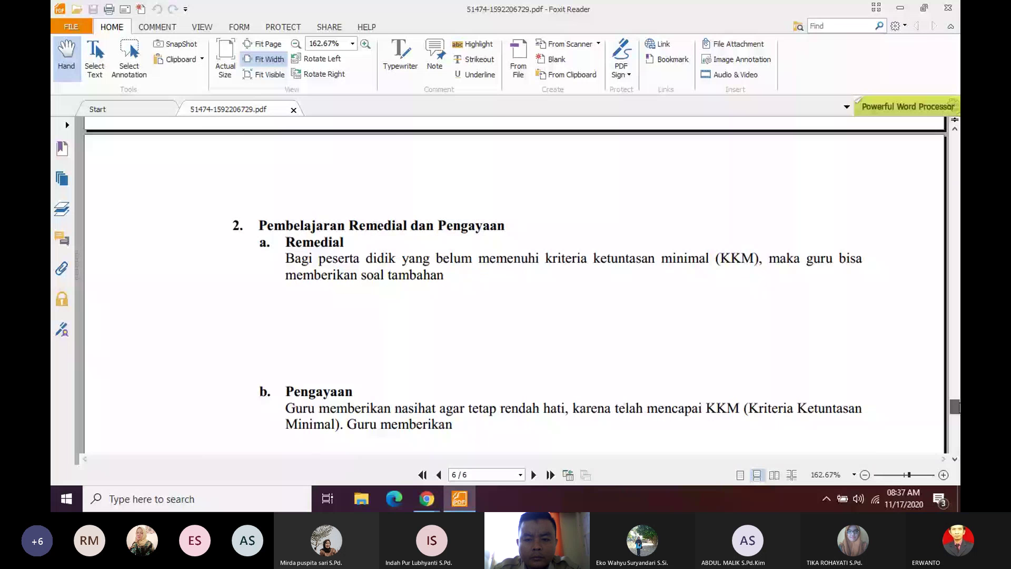
{"action": "left_click_drag", "start_coordinate": [954, 406], "coordinate": [958, 365]}
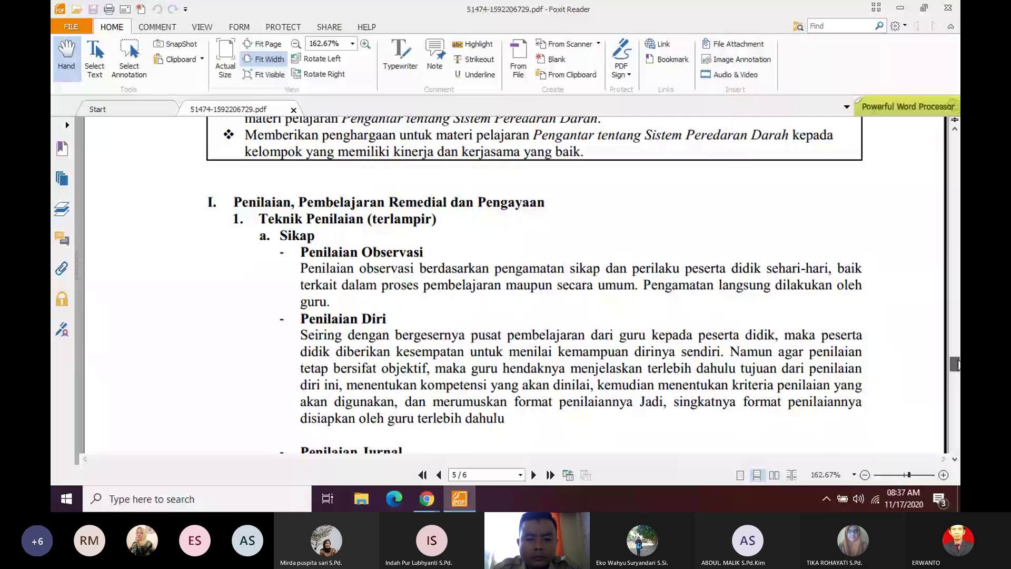
{"action": "left_click_drag", "start_coordinate": [958, 364], "coordinate": [956, 403]}
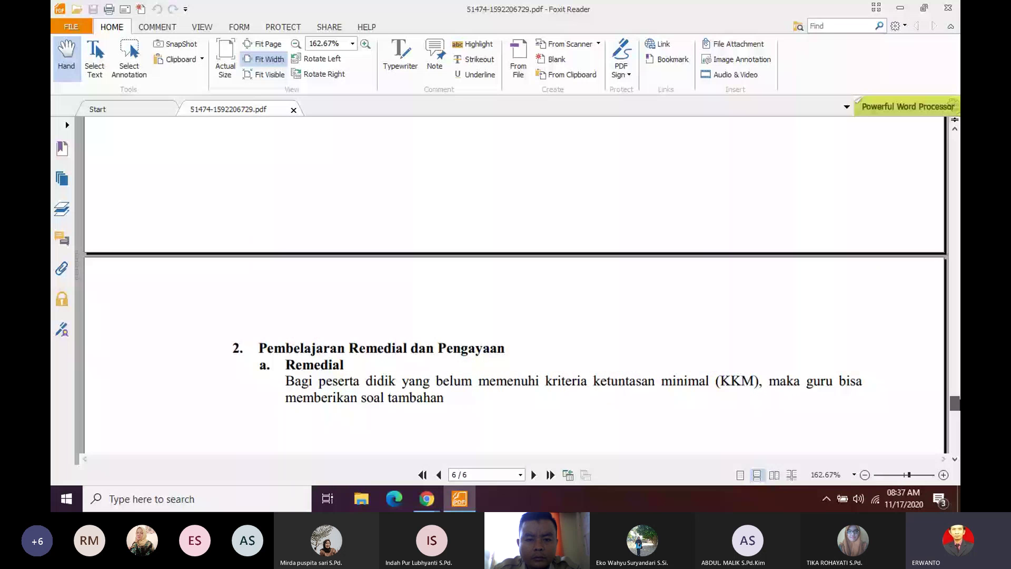
{"action": "left_click_drag", "start_coordinate": [956, 403], "coordinate": [957, 383]}
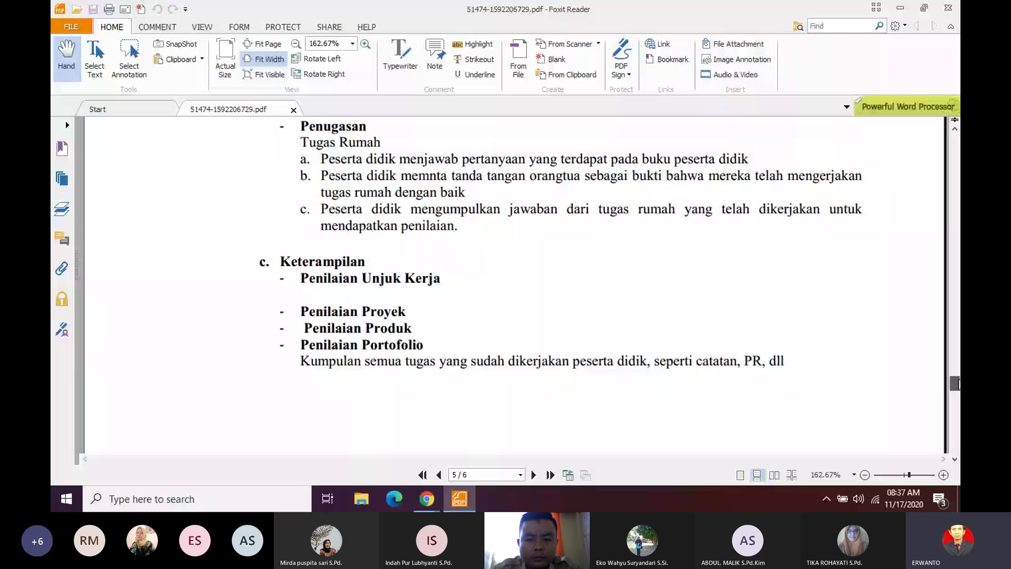
{"action": "mouse_move", "coordinate": [957, 383]}
{"action": "left_mouse_down"}
{"action": "mouse_move", "coordinate": [958, 401]}
{"action": "mouse_move", "coordinate": [958, 377]}
{"action": "left_mouse_up"}
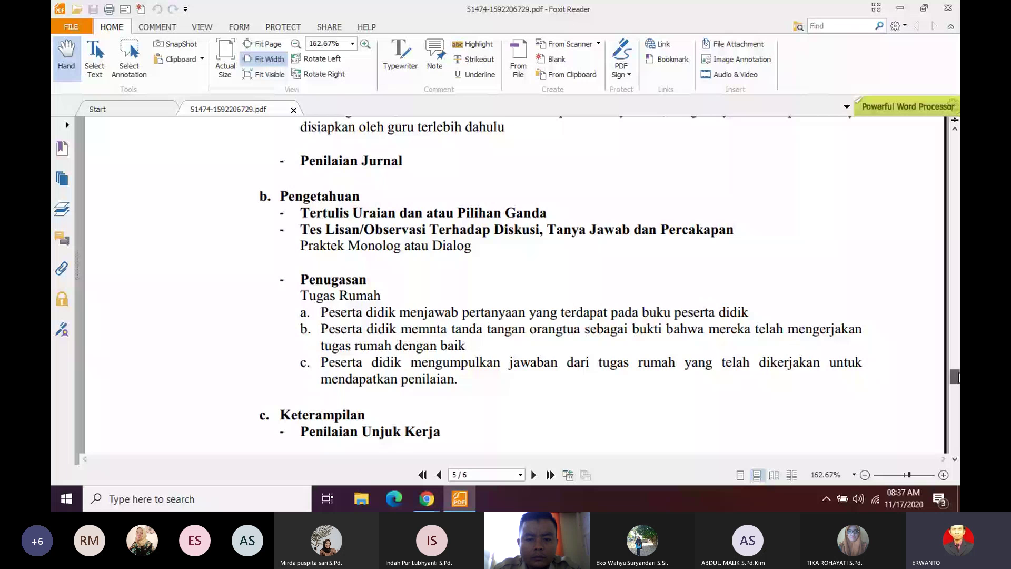
{"action": "scroll", "coordinate": [438, 294], "scroll_direction": "up", "scroll_amount": 3}
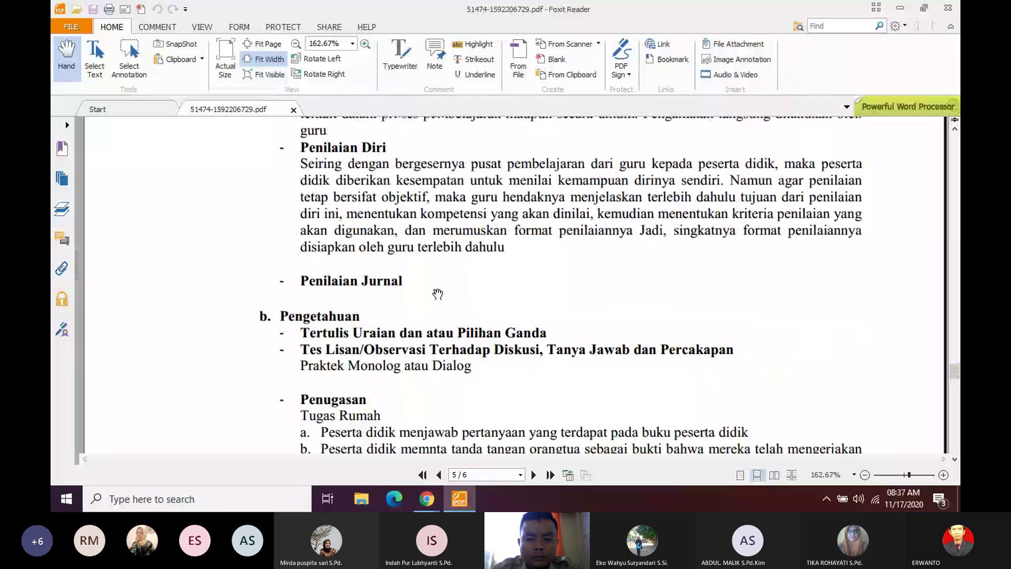
{"action": "mouse_move", "coordinate": [460, 500]}
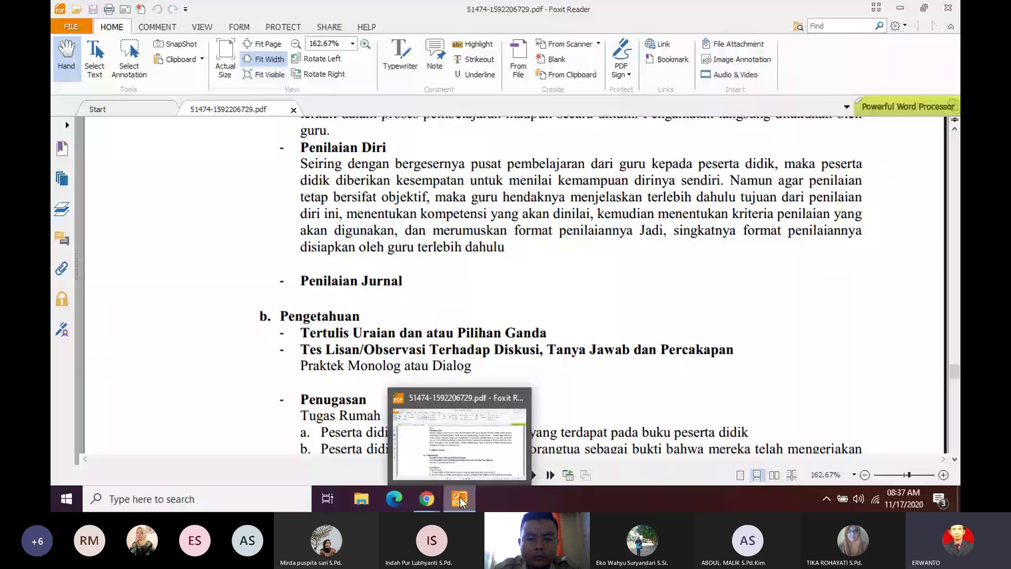
{"action": "left_click", "coordinate": [461, 500]}
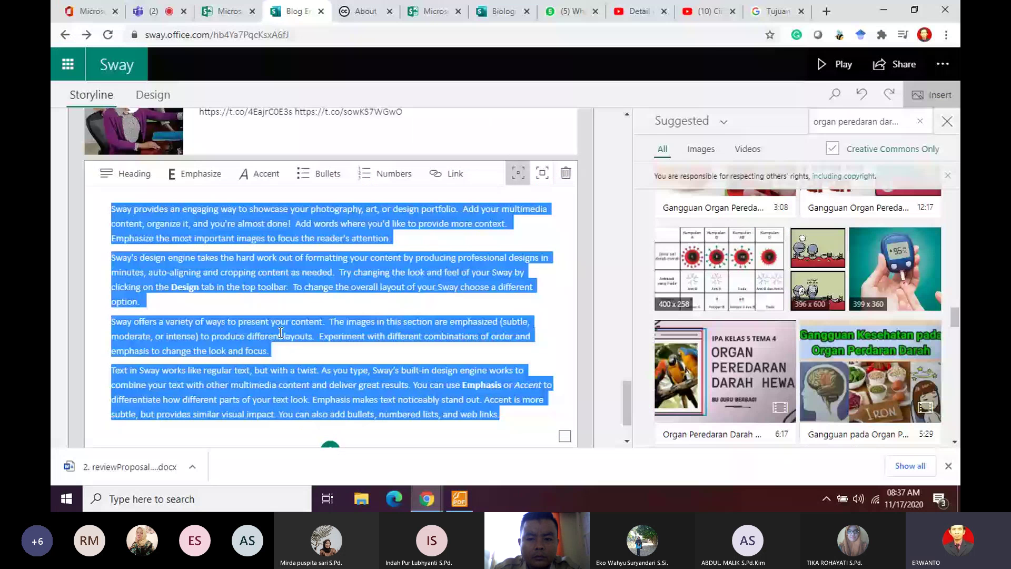
Step: Replace the sample text with 'Soal Latihan' and question 1 'Sebutkan organ sistem peredaran darah pada manusia'
{"action": "type", "text": "Soal Latihan 1."}
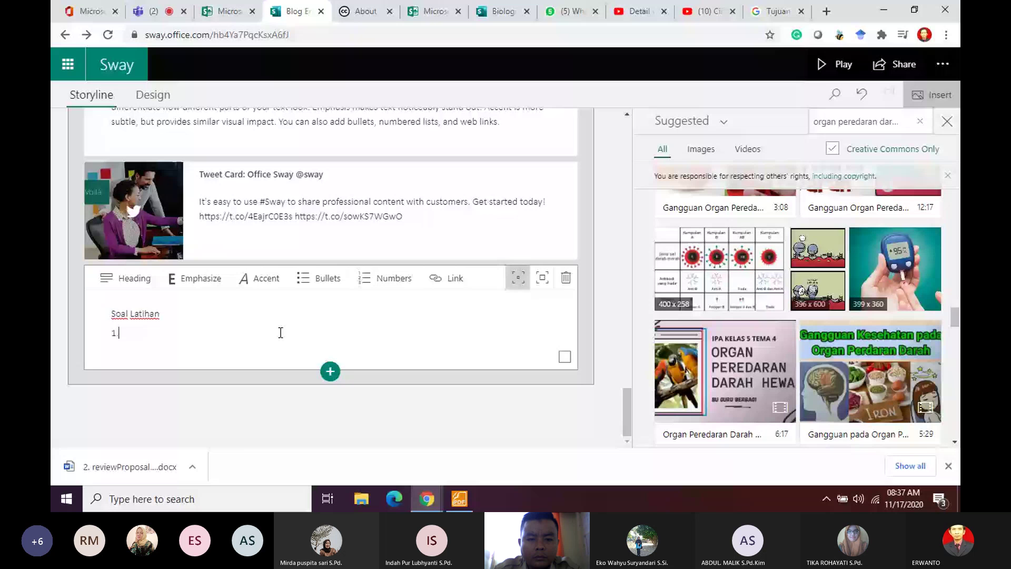
{"action": "type", "text": ". Sebutkan org"}
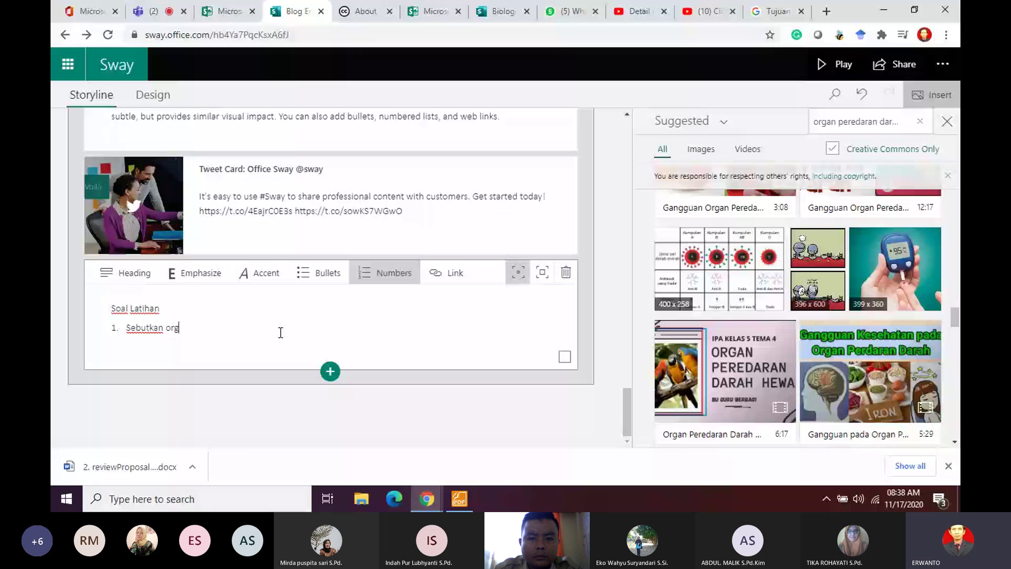
{"action": "type", "text": "an sistem peredaran "}
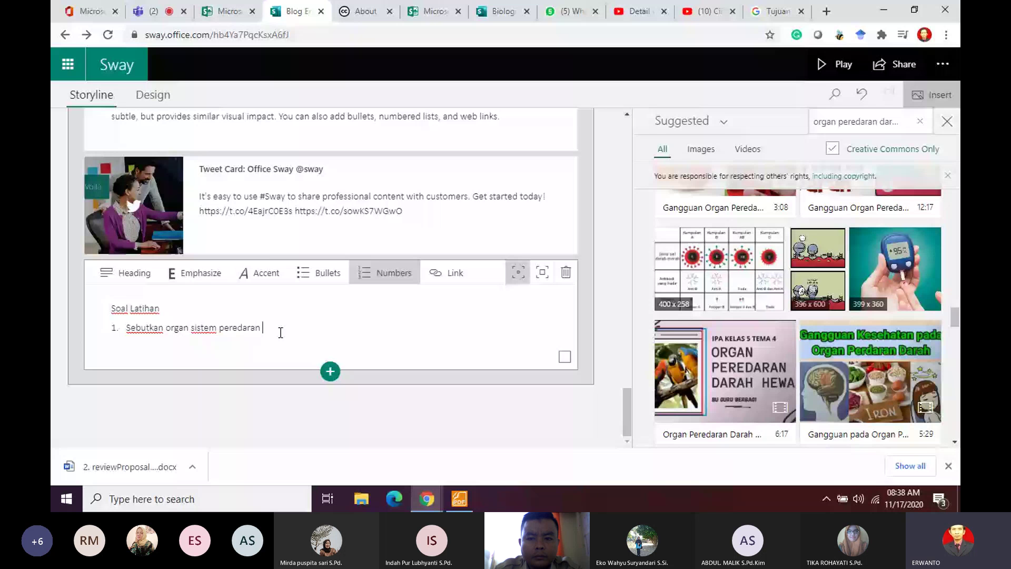
{"action": "type", "text": "darah pada manusi"}
{"action": "type", "text": "a"}
{"action": "key", "text": "Return"}
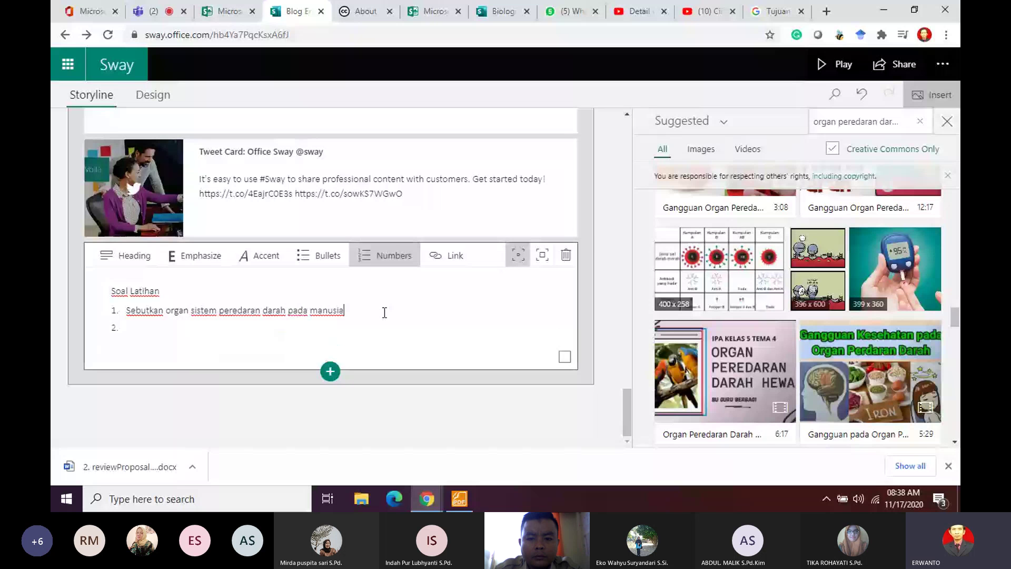
Step: Type question 2 'Sebut dan jelaskan macam peredaran darah pada manusia' in the Soal Latihan card
{"action": "scroll", "coordinate": [385, 312], "scroll_direction": "up", "scroll_amount": 15}
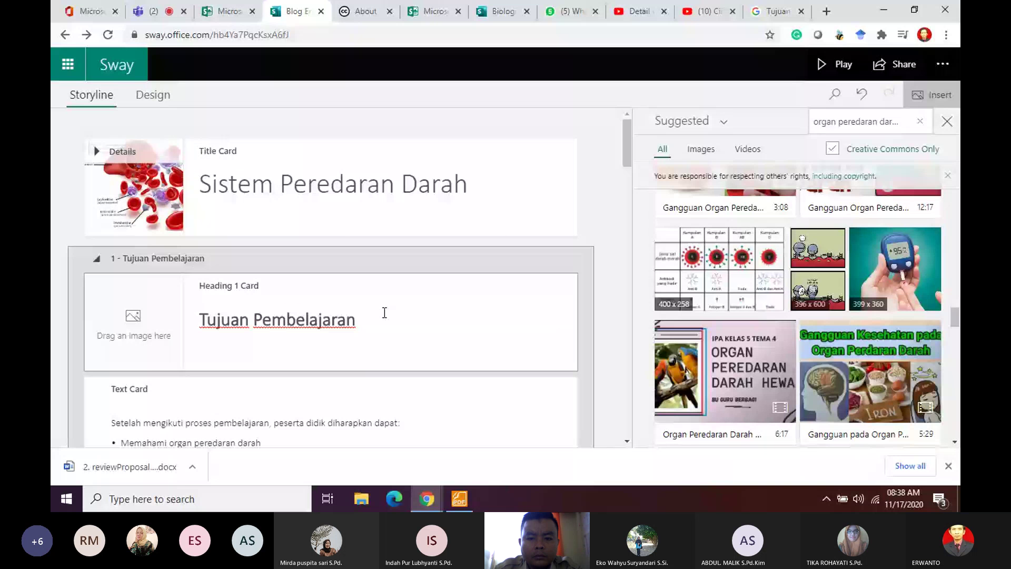
{"action": "scroll", "coordinate": [384, 312], "scroll_direction": "down", "scroll_amount": 3}
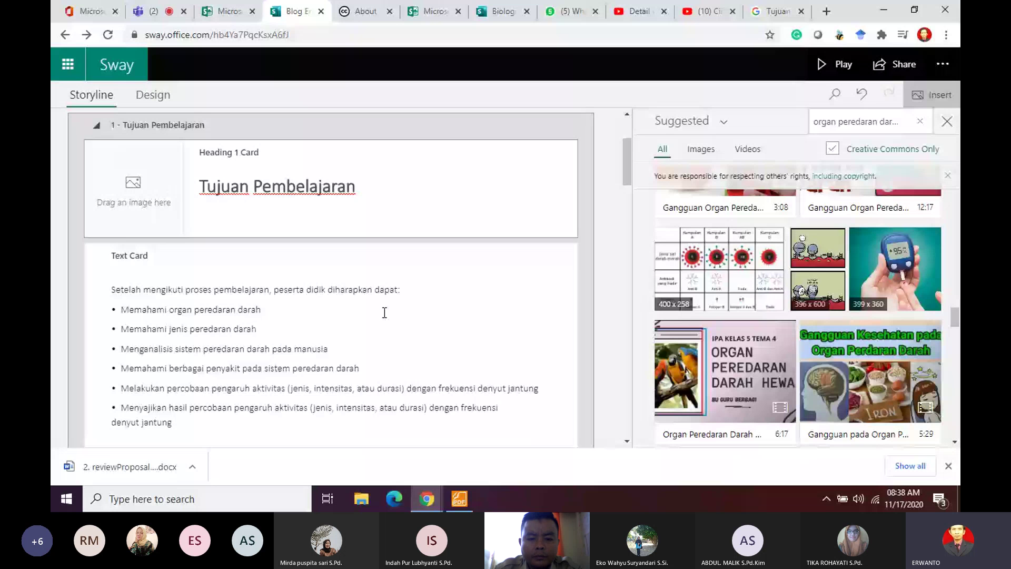
{"action": "left_click", "coordinate": [384, 312]}
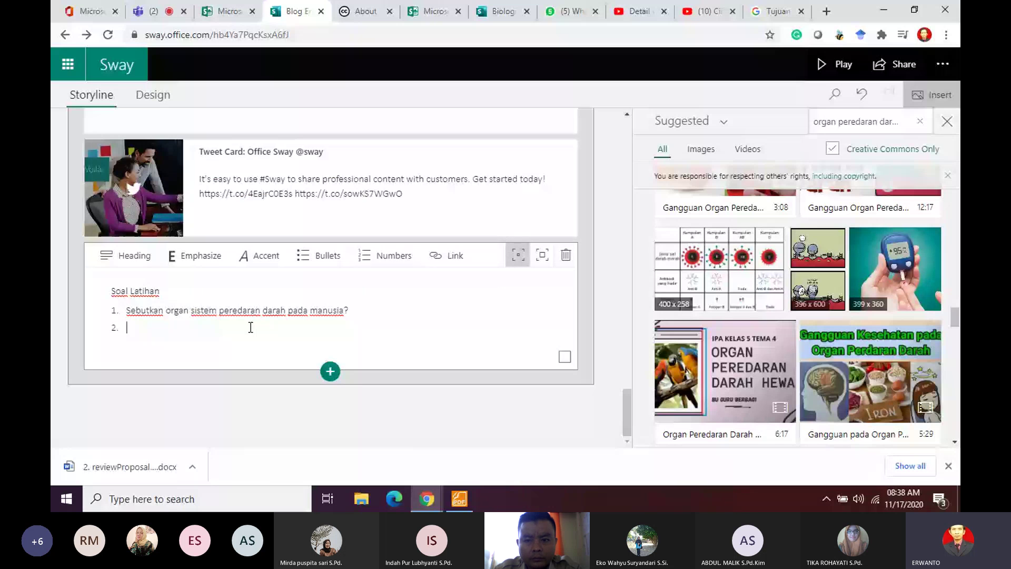
{"action": "type", "text": "Sebut"}
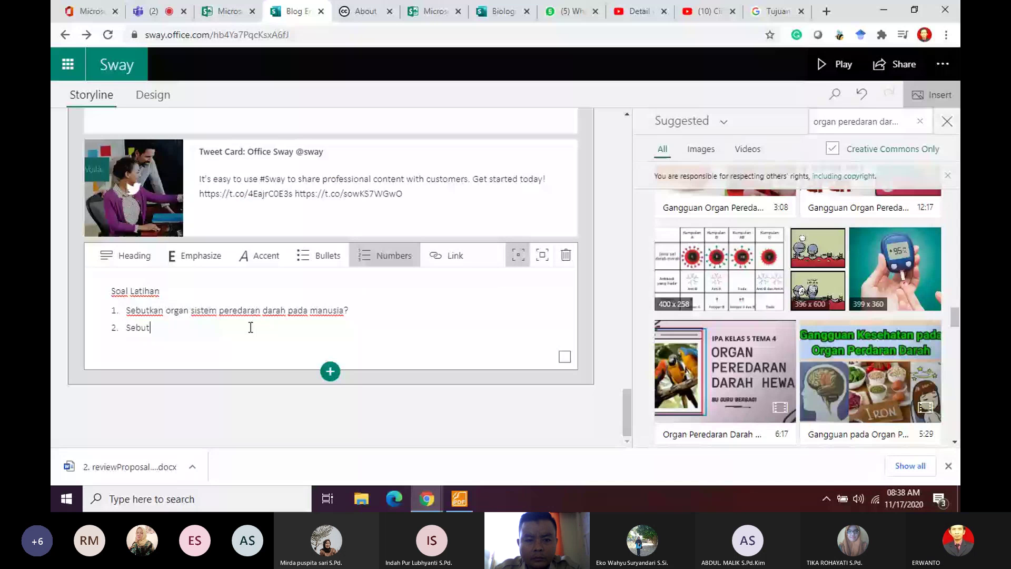
{"action": "type", "text": " dan jelaskan"}
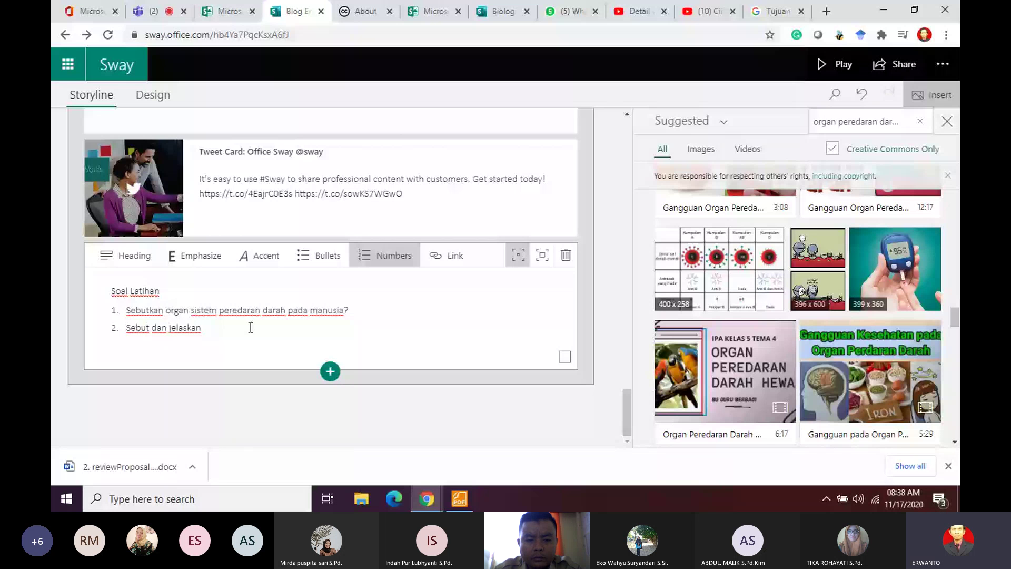
{"action": "type", "text": "macam se"}
{"action": "key", "text": "BackSpace"}
{"action": "key", "text": "BackSpace"}
{"action": "type", "text": "peredaran darah pada manus"}
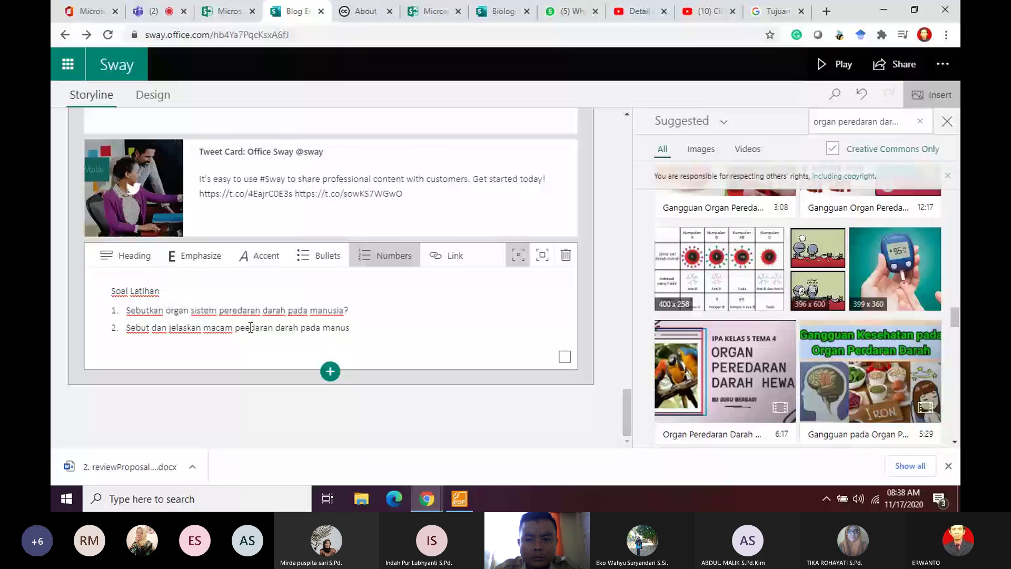
{"action": "type", "text": "ia"}
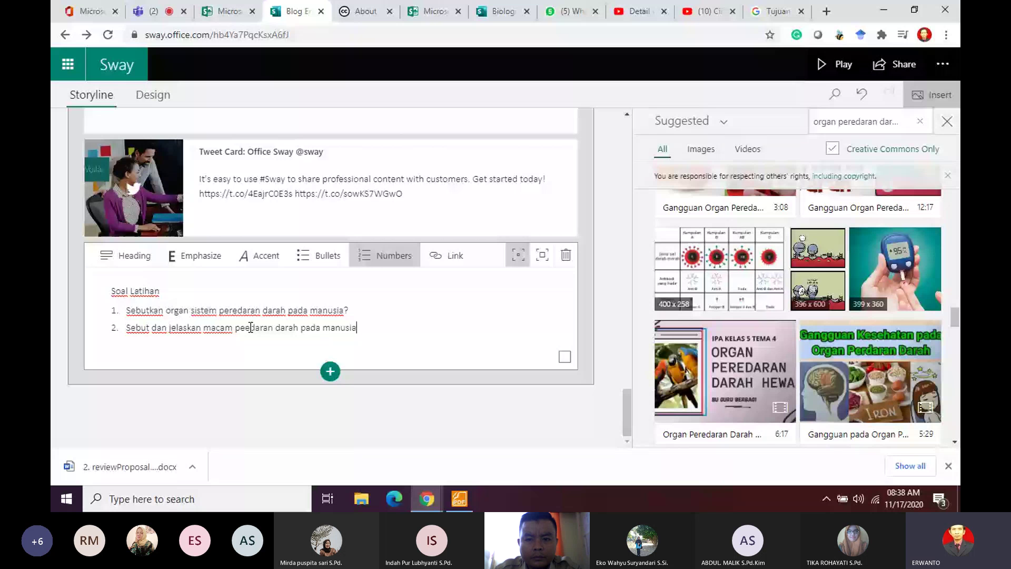
{"action": "scroll", "coordinate": [284, 295], "scroll_direction": "up", "scroll_amount": 10}
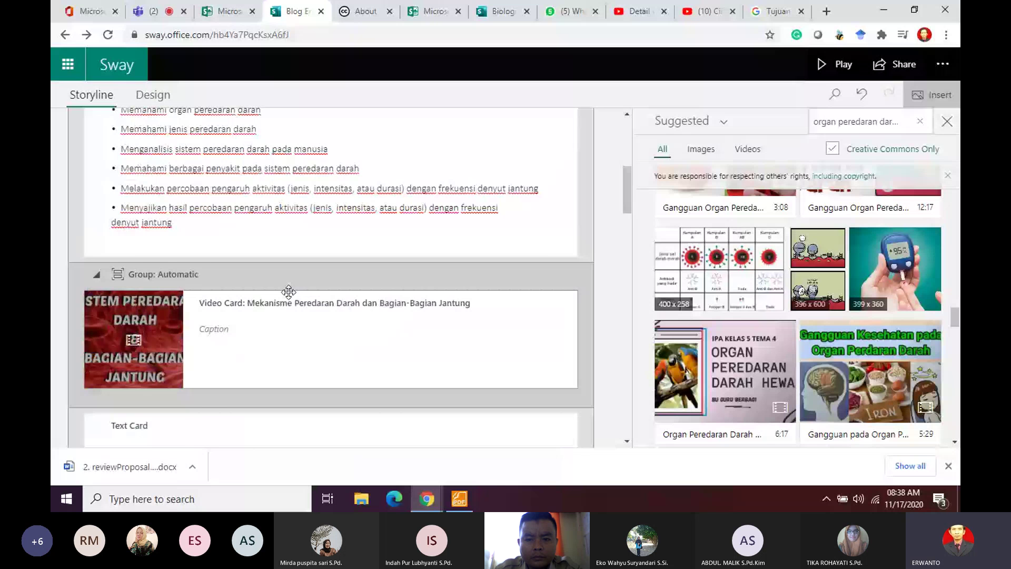
{"action": "scroll", "coordinate": [221, 292], "scroll_direction": "up", "scroll_amount": 1}
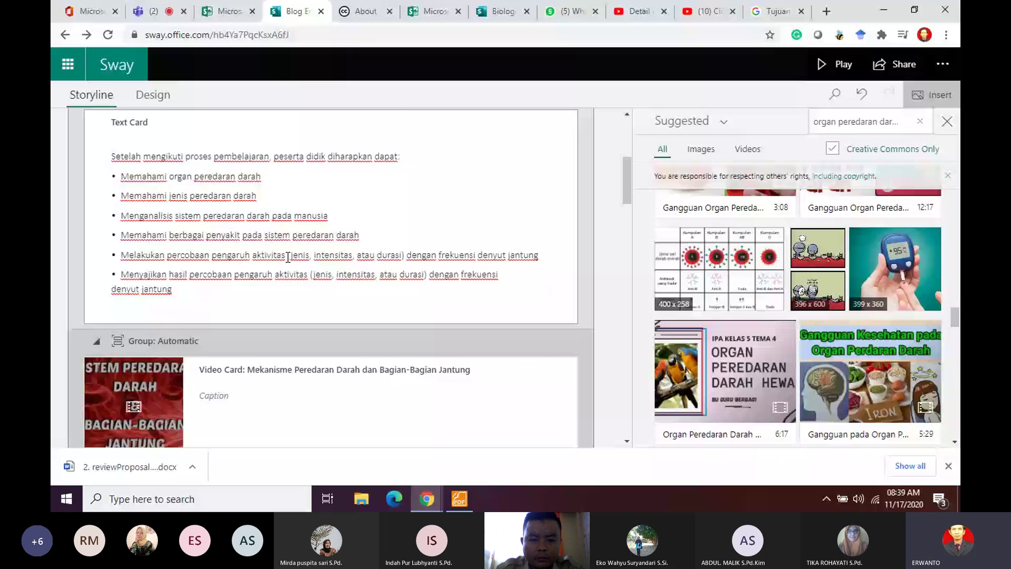
{"action": "left_click", "coordinate": [183, 240]}
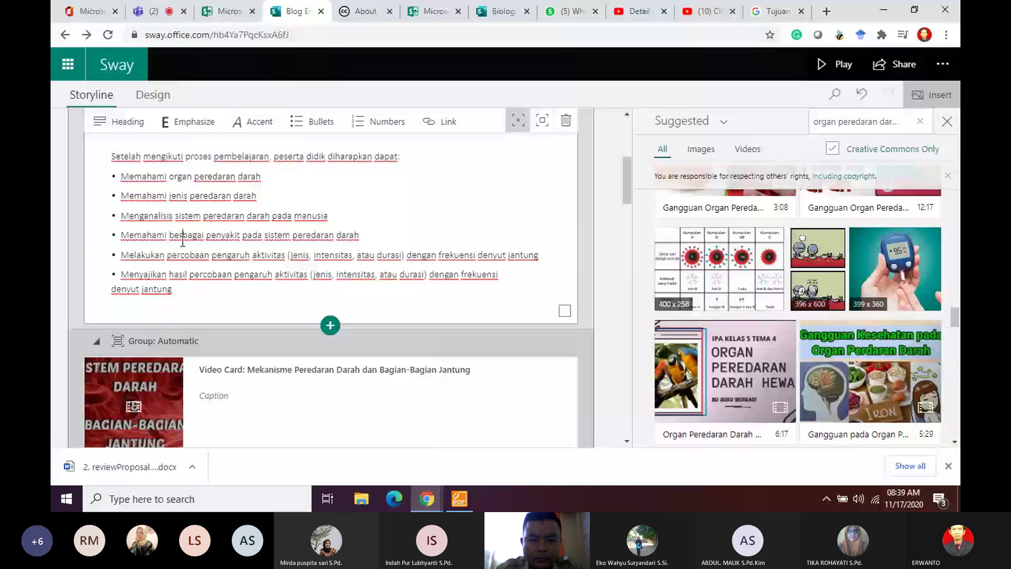
{"action": "scroll", "coordinate": [397, 325], "scroll_direction": "down", "scroll_amount": 10}
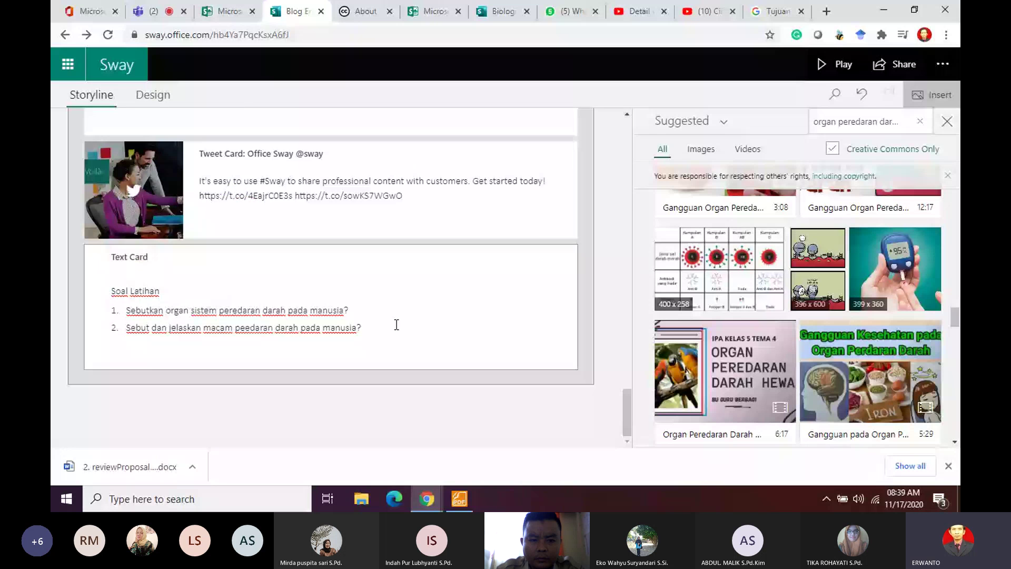
Step: Add question 3: 'Sebutkan dan jelaskan macam-macam kelainan dan penyakit pada sistem peredaran darah?', fixing typos
{"action": "left_click", "coordinate": [396, 324]}
{"action": "key", "text": "Return"}
{"action": "type", "text": "Sebutk"}
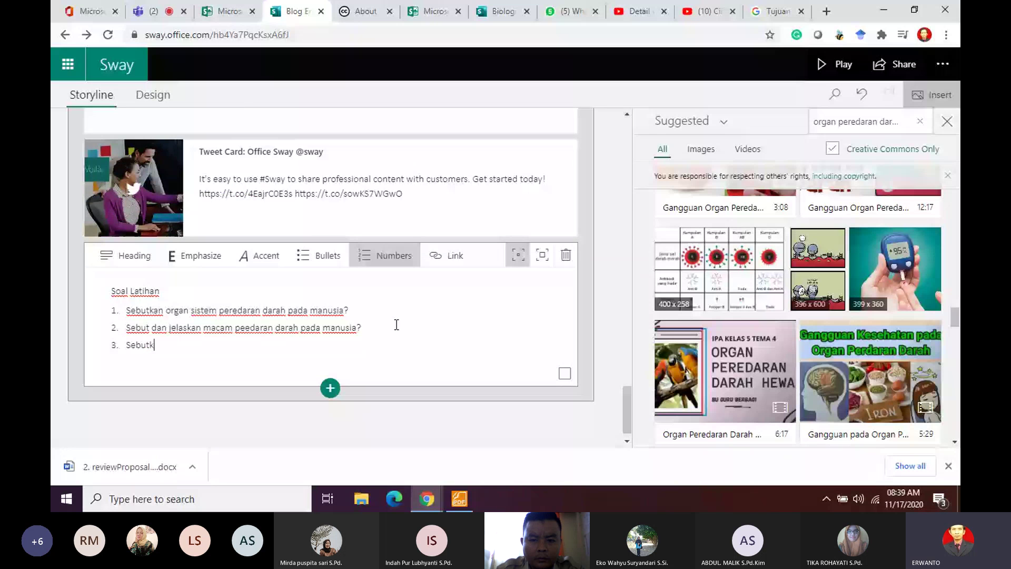
{"action": "type", "text": "an dan jelas"}
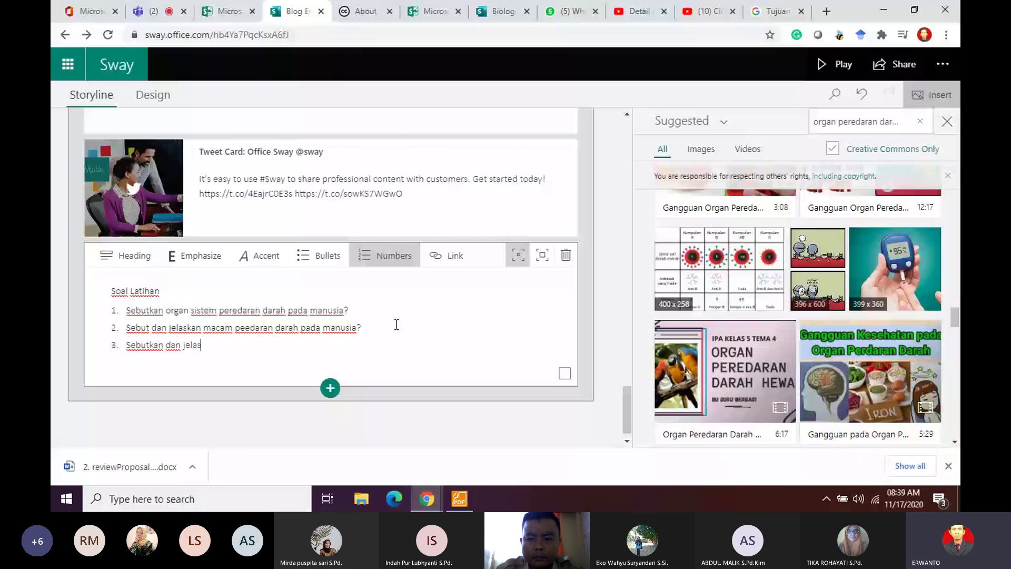
{"action": "type", "text": "kan macam-mamcam"}
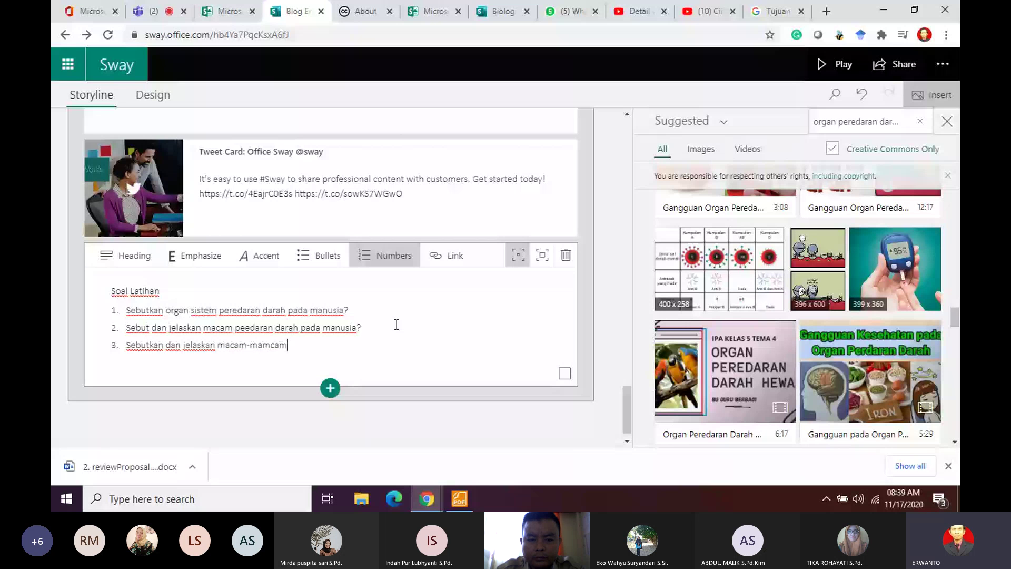
{"action": "key", "text": "BackSpace"}
{"action": "key", "text": "BackSpace"}
{"action": "key", "text": "BackSpace"}
{"action": "key", "text": "BackSpace"}
{"action": "type", "text": "cam kelau"}
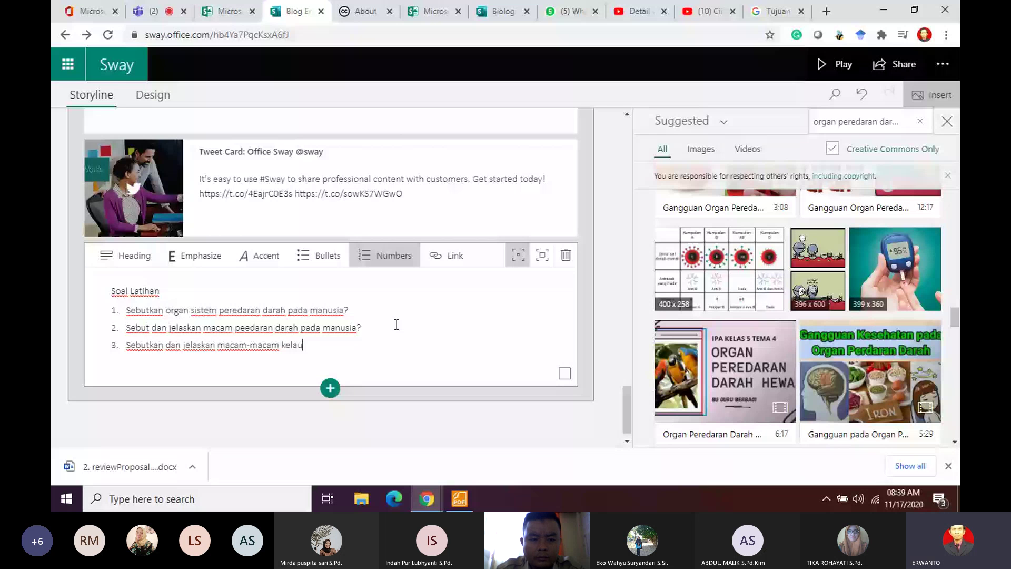
{"action": "key", "text": "BackSpace"}
{"action": "type", "text": "inan dan penyakit pada sistem per"}
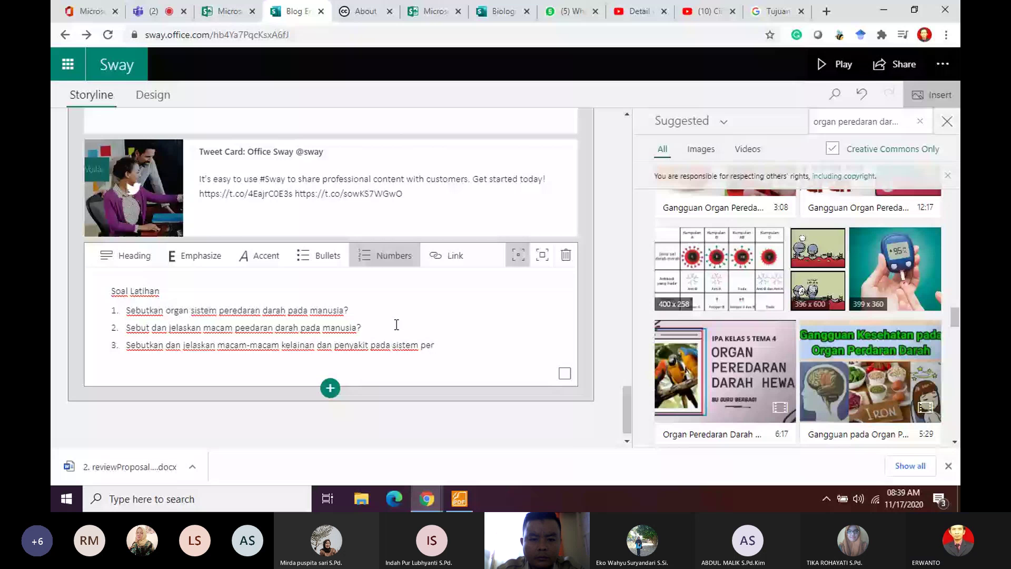
{"action": "type", "text": "ed"}
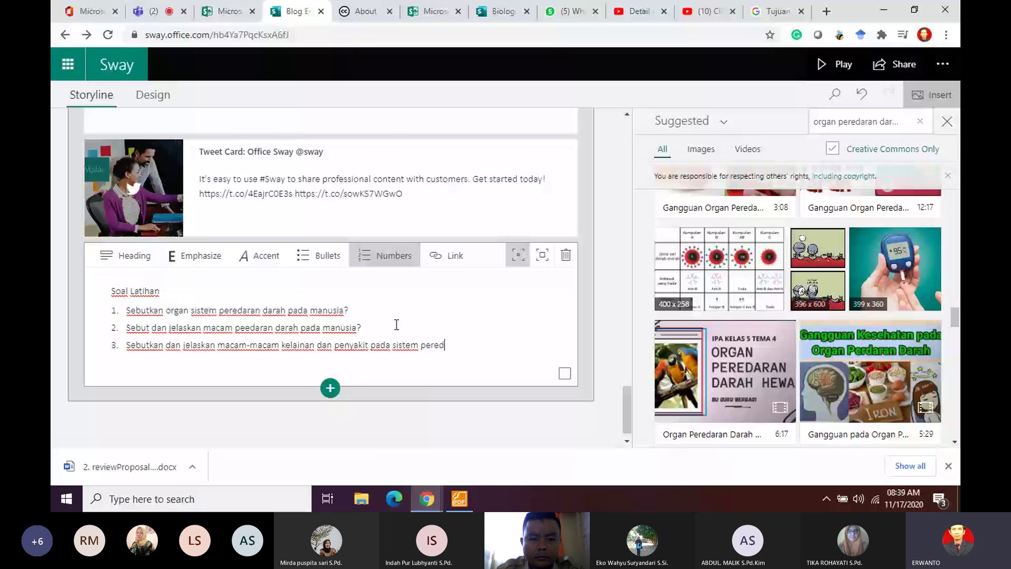
{"action": "type", "text": "aran darah"}
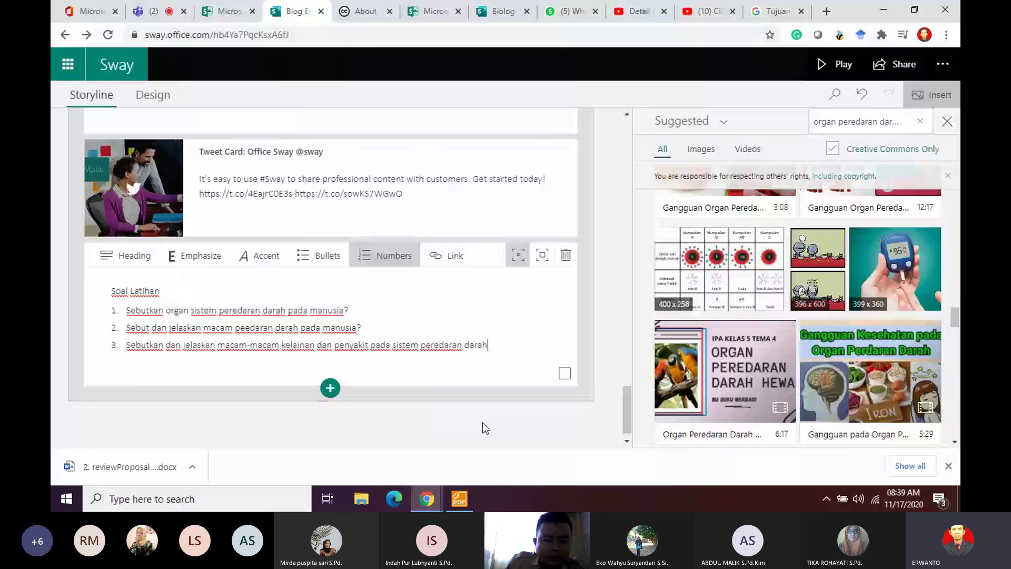
{"action": "type", "text": "?"}
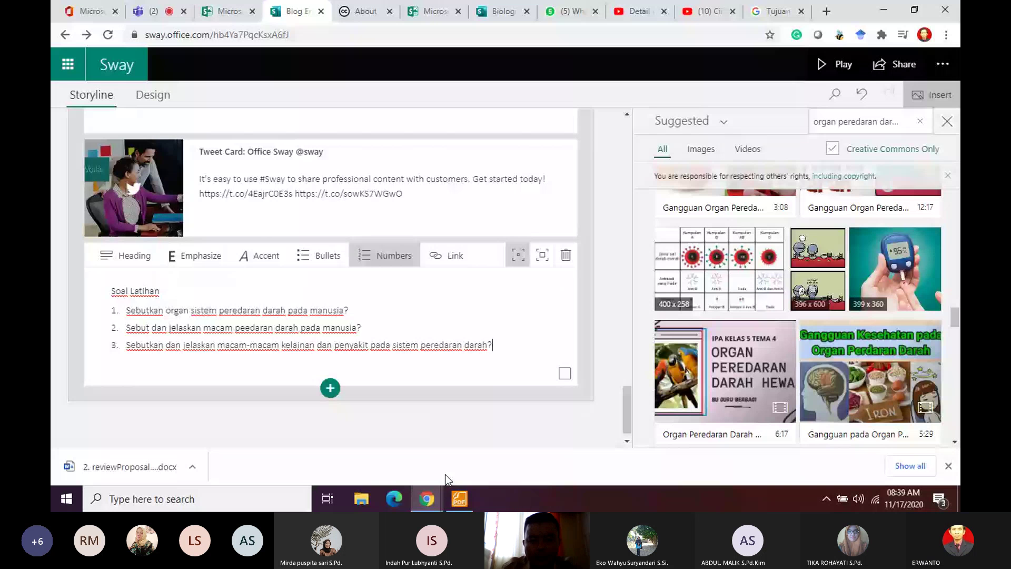
{"action": "left_click", "coordinate": [835, 65]}
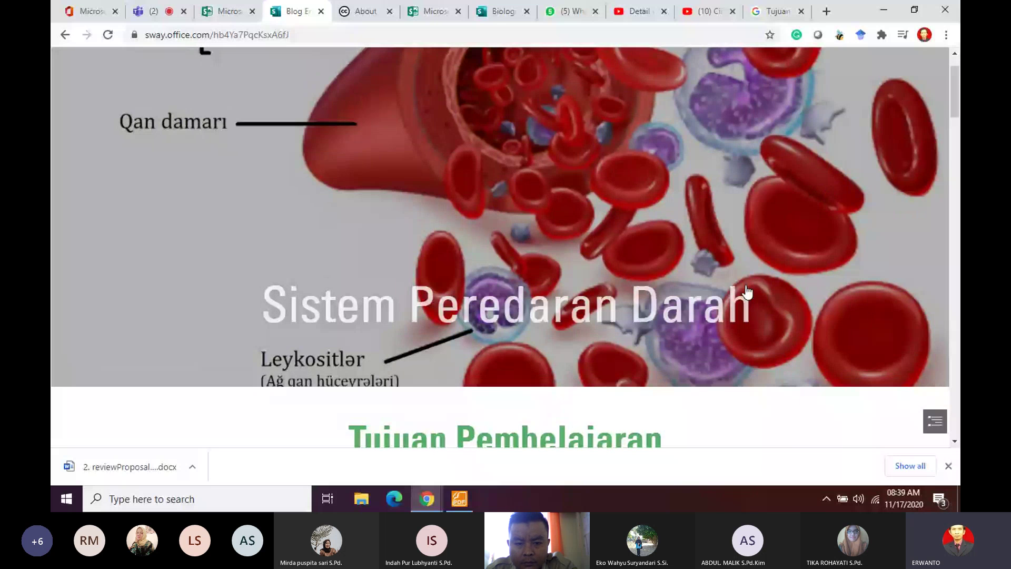
{"action": "scroll", "coordinate": [748, 291], "scroll_direction": "down", "scroll_amount": 10}
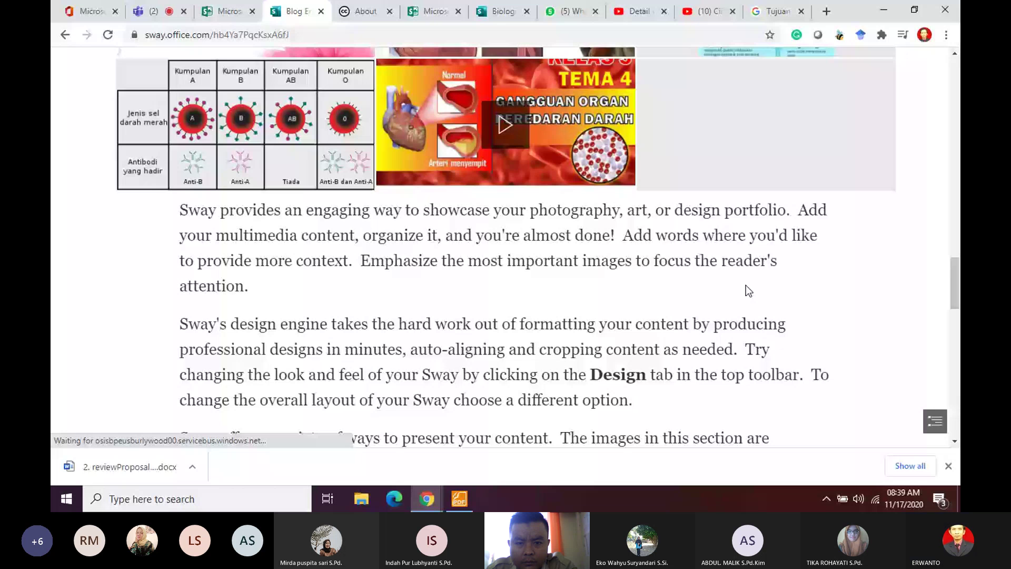
{"action": "scroll", "coordinate": [746, 285], "scroll_direction": "down", "scroll_amount": 10}
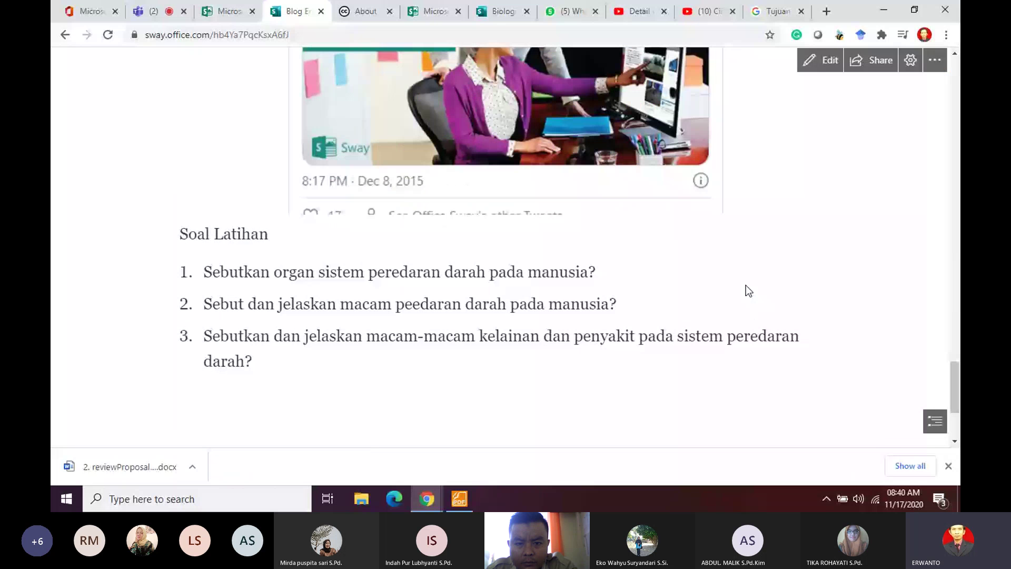
{"action": "scroll", "coordinate": [746, 286], "scroll_direction": "up", "scroll_amount": 5}
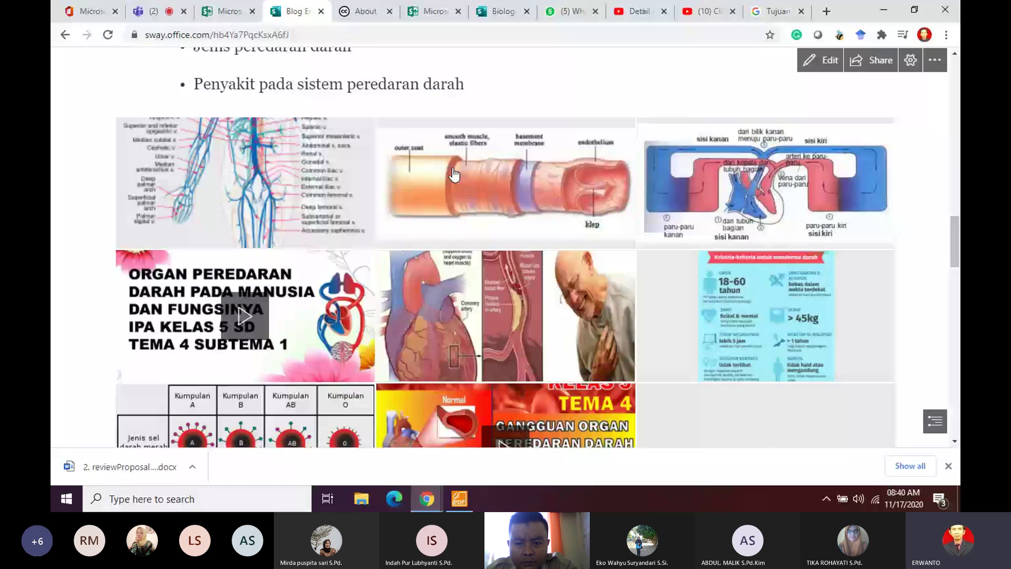
{"action": "scroll", "coordinate": [567, 204], "scroll_direction": "up", "scroll_amount": 5}
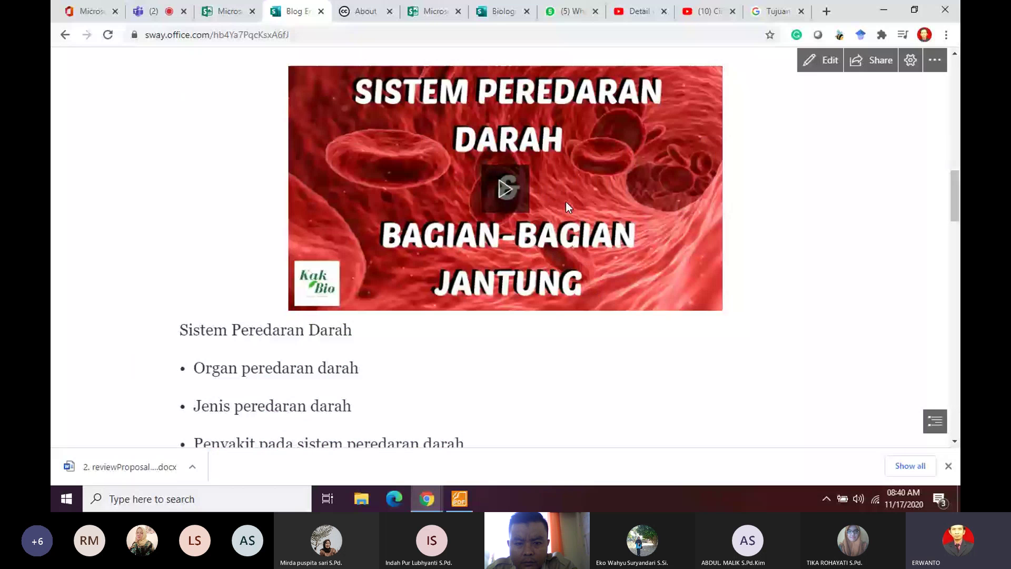
{"action": "scroll", "coordinate": [565, 201], "scroll_direction": "down", "scroll_amount": 10}
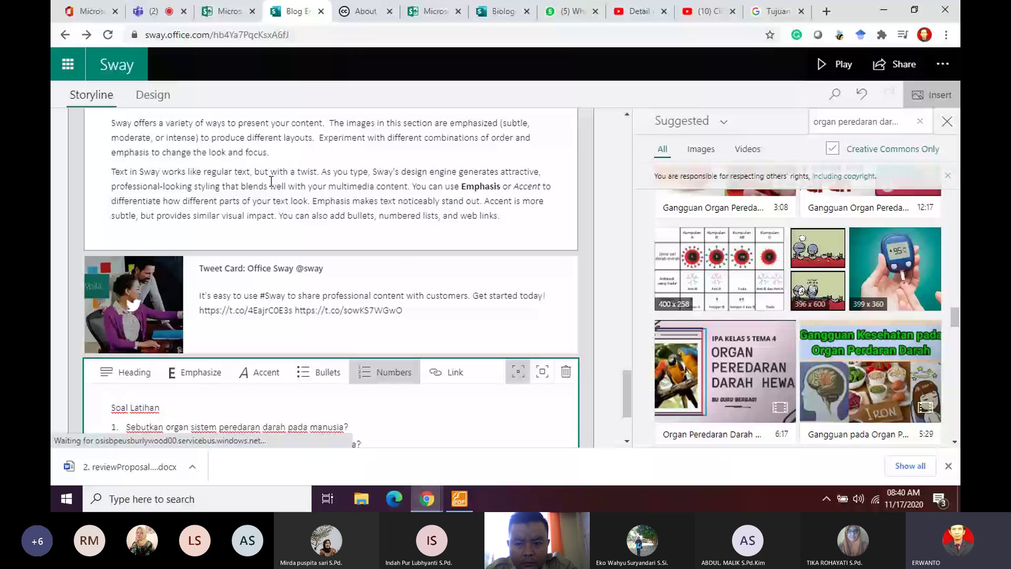
Step: Insert an empty Embed card from the Media card types below the Soal Latihan text card
{"action": "scroll", "coordinate": [271, 180], "scroll_direction": "down", "scroll_amount": 2}
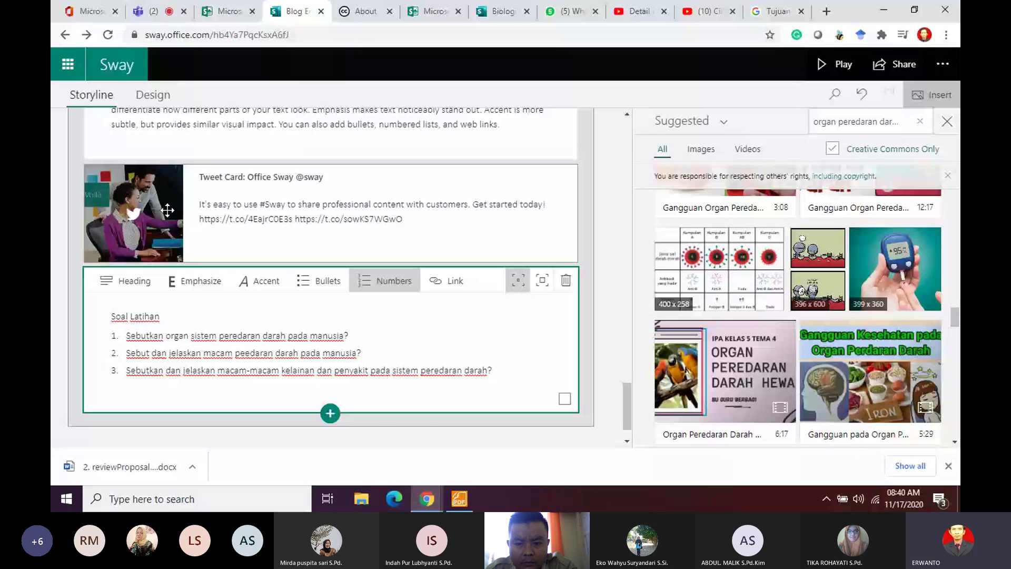
{"action": "left_click", "coordinate": [330, 413]}
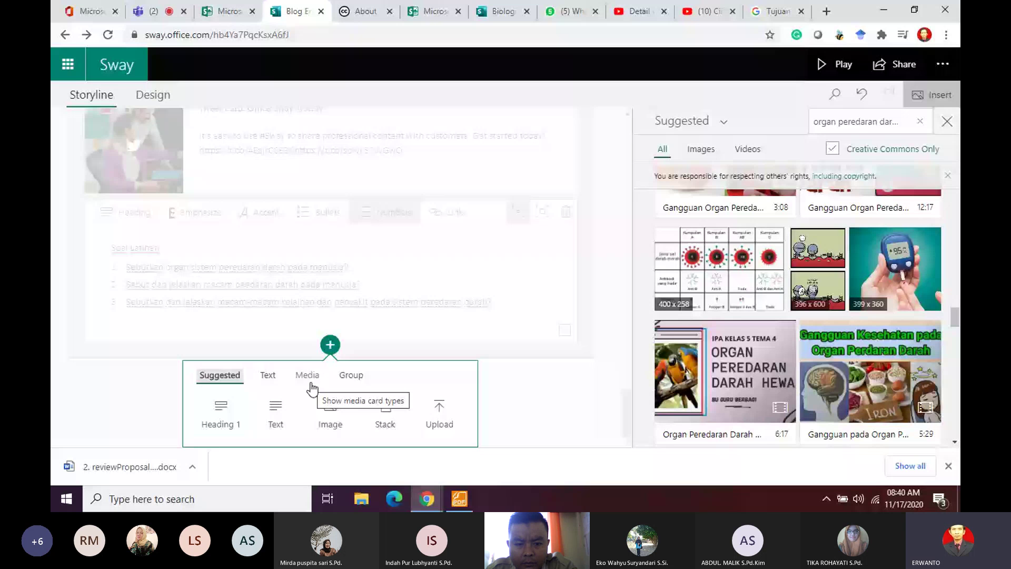
{"action": "left_click", "coordinate": [312, 387]}
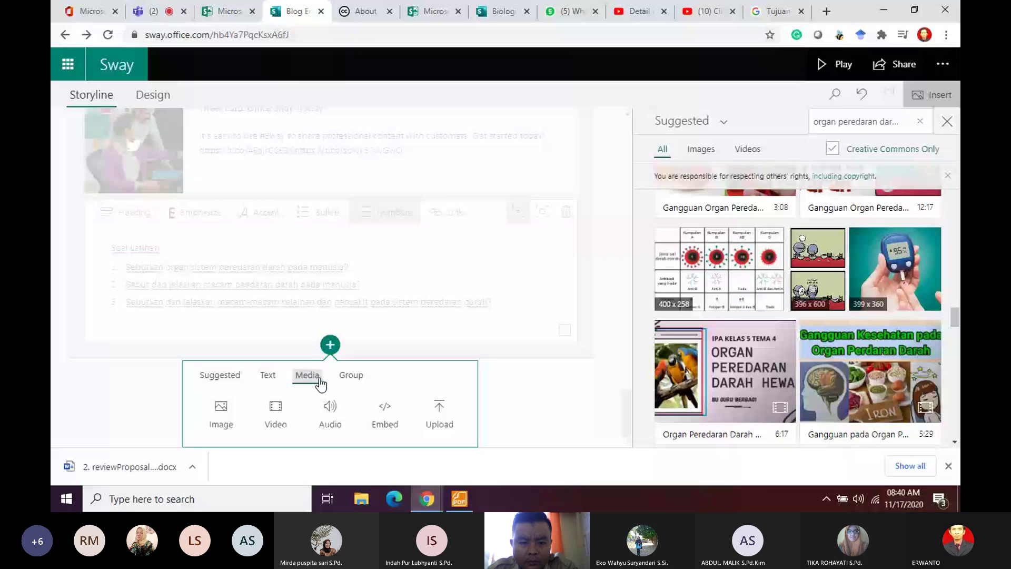
{"action": "left_click", "coordinate": [399, 415]}
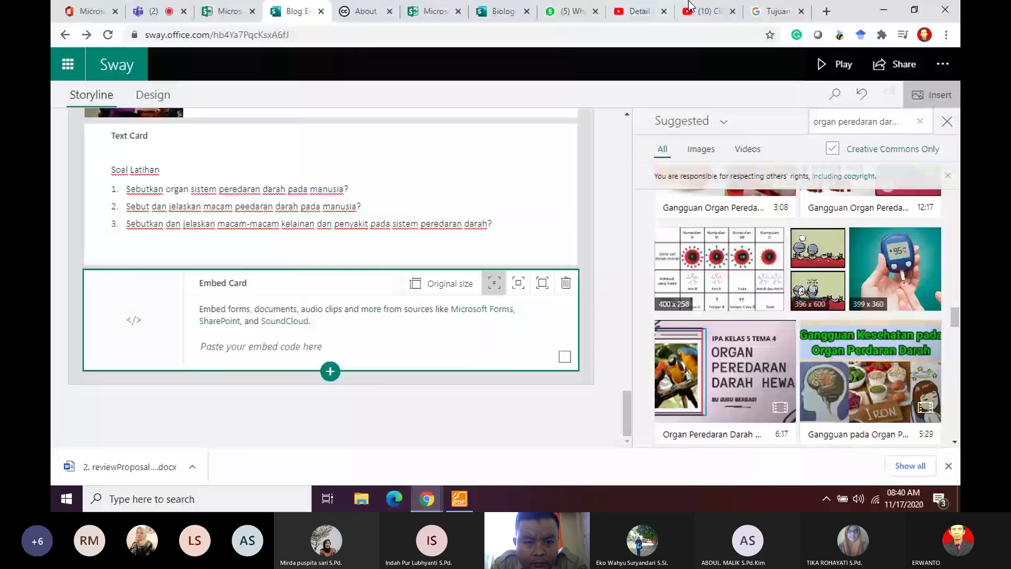
{"action": "left_click", "coordinate": [150, 11]}
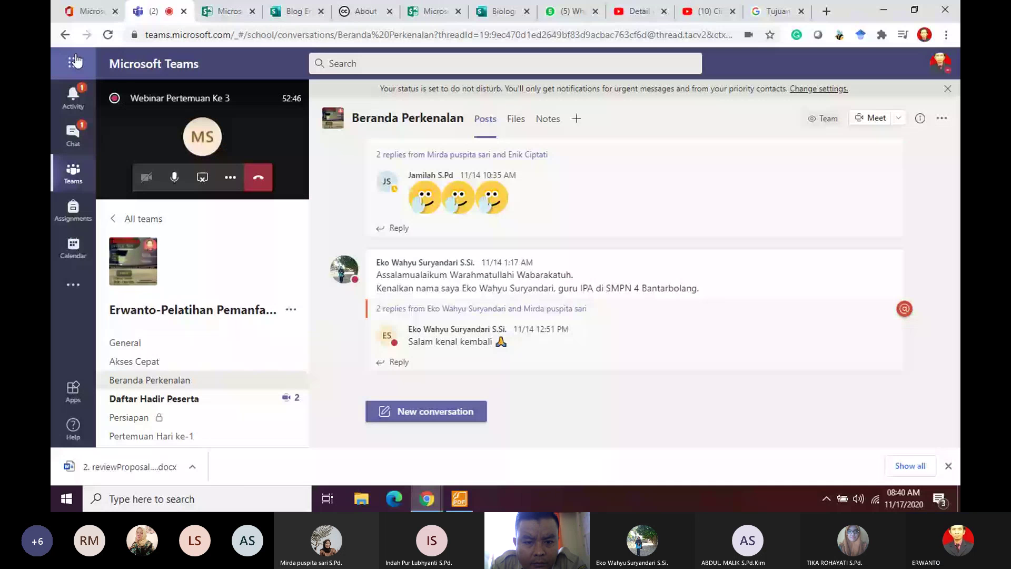
Step: Go through the Microsoft 365 app launcher into Forms and open 'Soal Uji Kompetensi Biologi'
{"action": "left_click", "coordinate": [75, 62]}
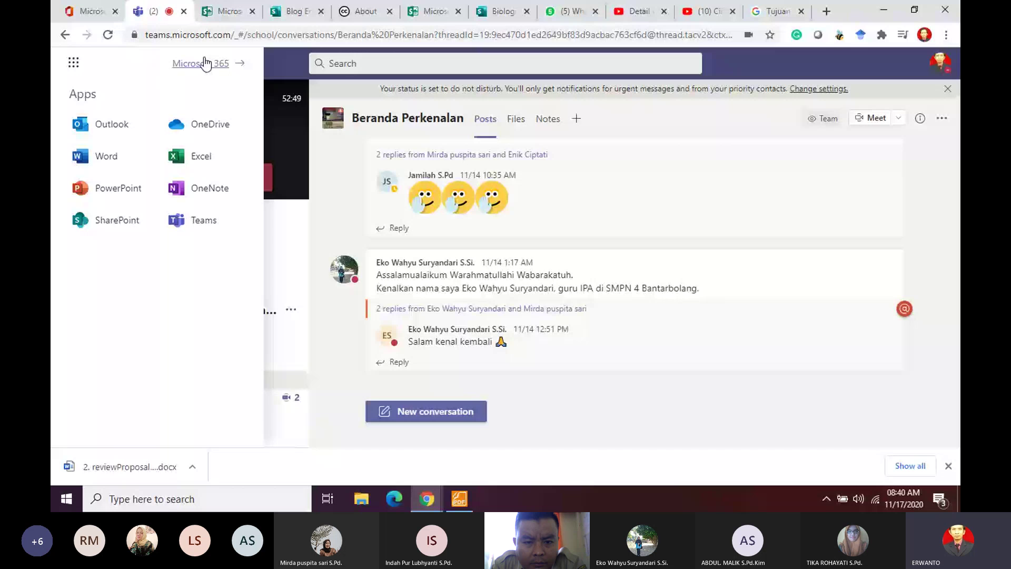
{"action": "left_click", "coordinate": [206, 63]}
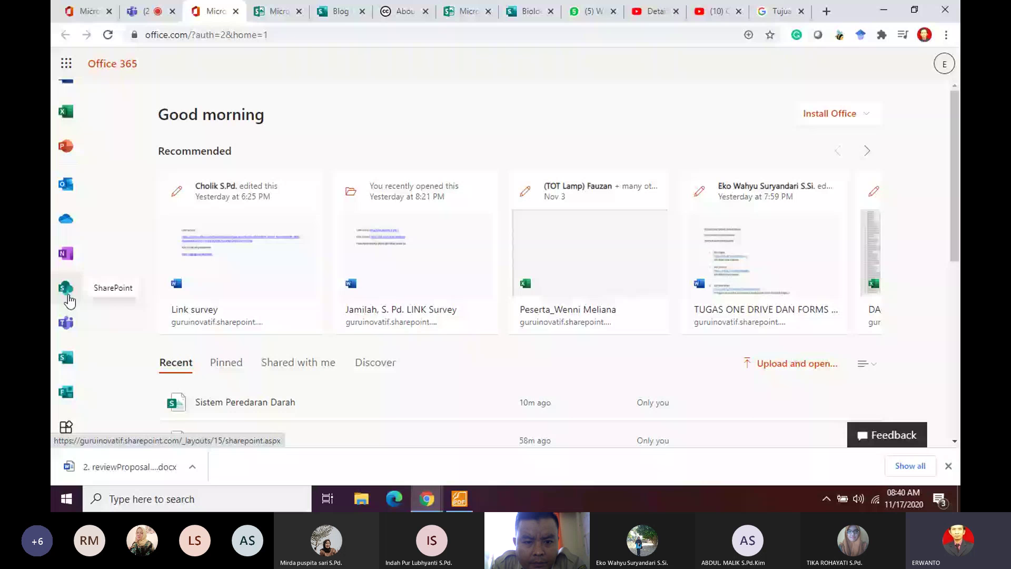
{"action": "left_click", "coordinate": [65, 391]}
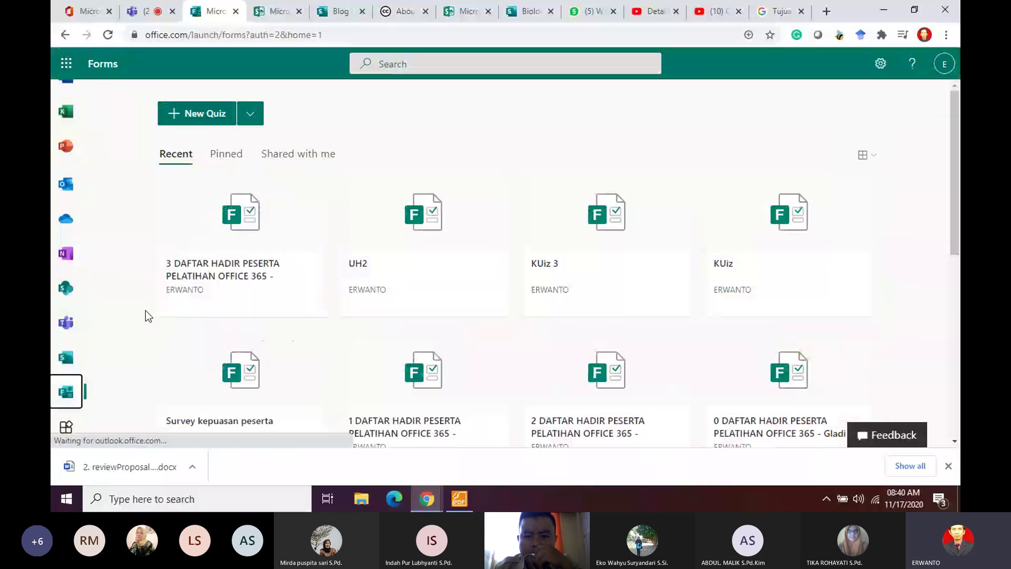
{"action": "scroll", "coordinate": [542, 263], "scroll_direction": "down", "scroll_amount": 5}
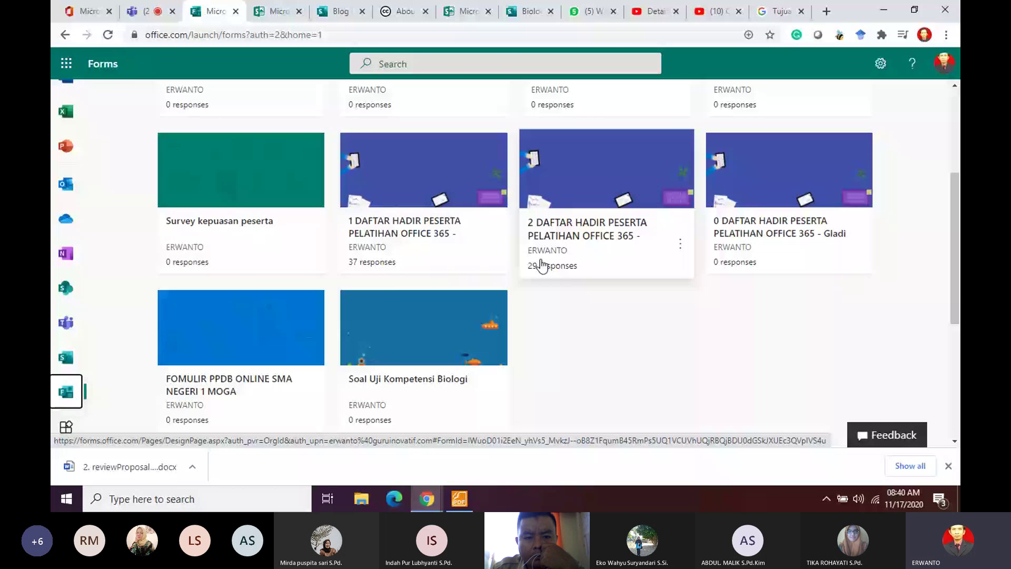
{"action": "left_click", "coordinate": [540, 264]}
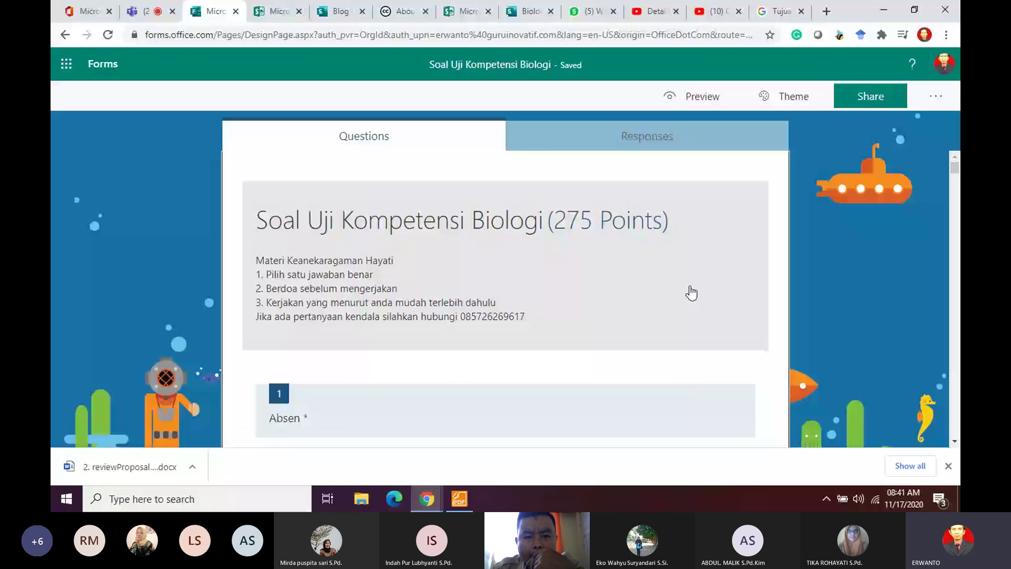
Step: Get the iframe embed code for the Soal Uji Kompetensi Biologi form from its Share options
{"action": "scroll", "coordinate": [691, 294], "scroll_direction": "down", "scroll_amount": 10}
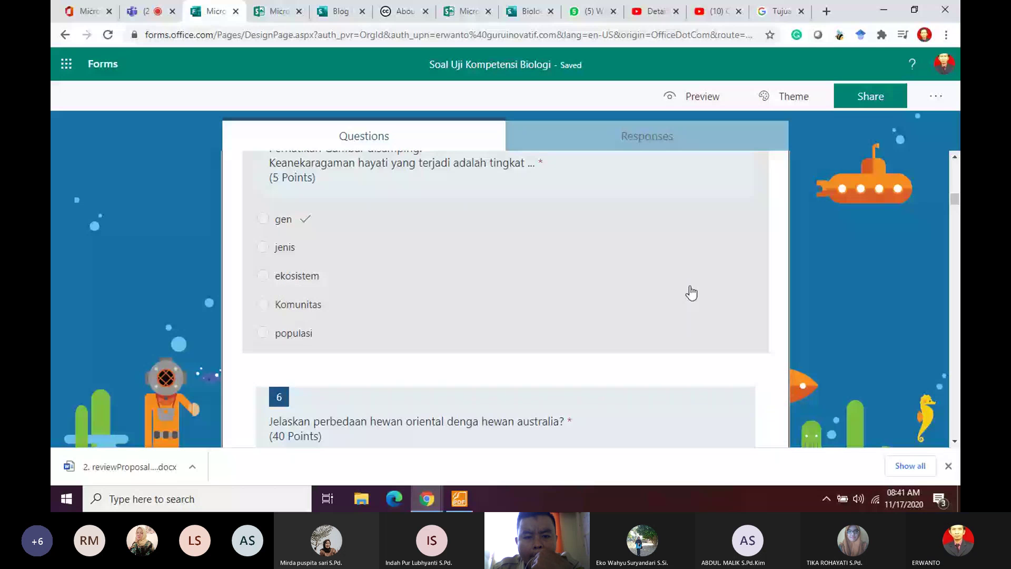
{"action": "left_click", "coordinate": [883, 99]}
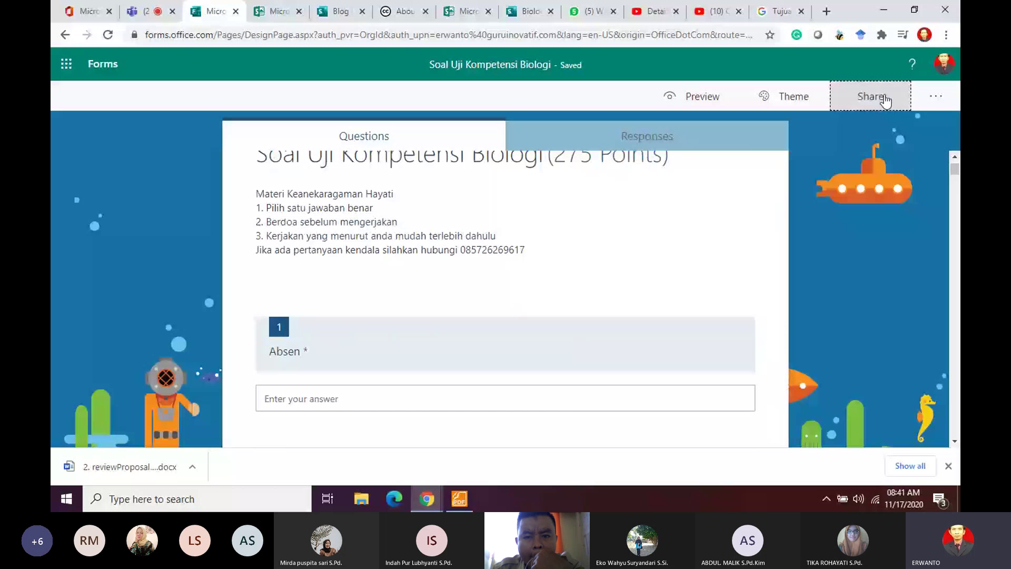
{"action": "left_click", "coordinate": [884, 99]}
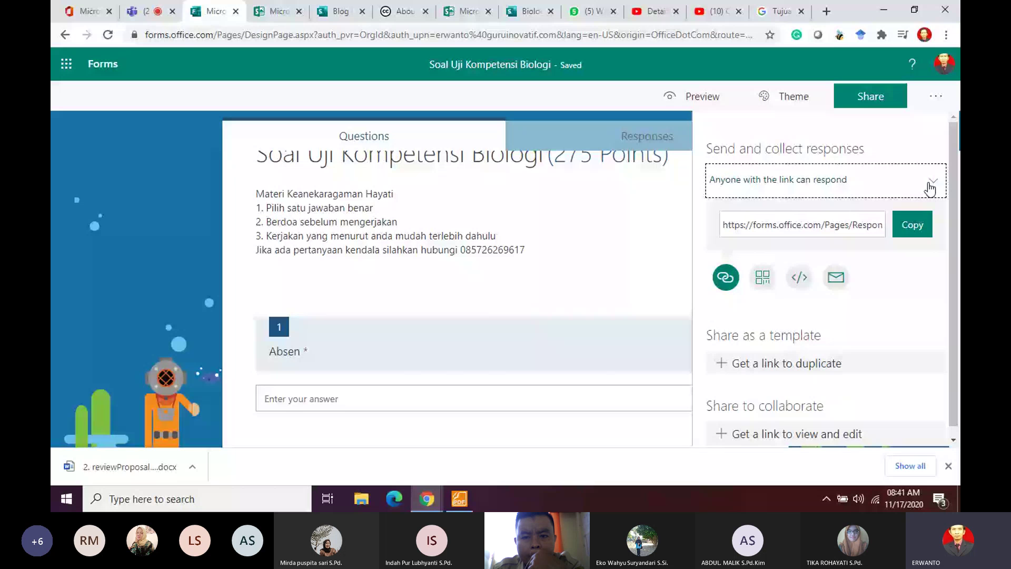
{"action": "left_click", "coordinate": [800, 279]}
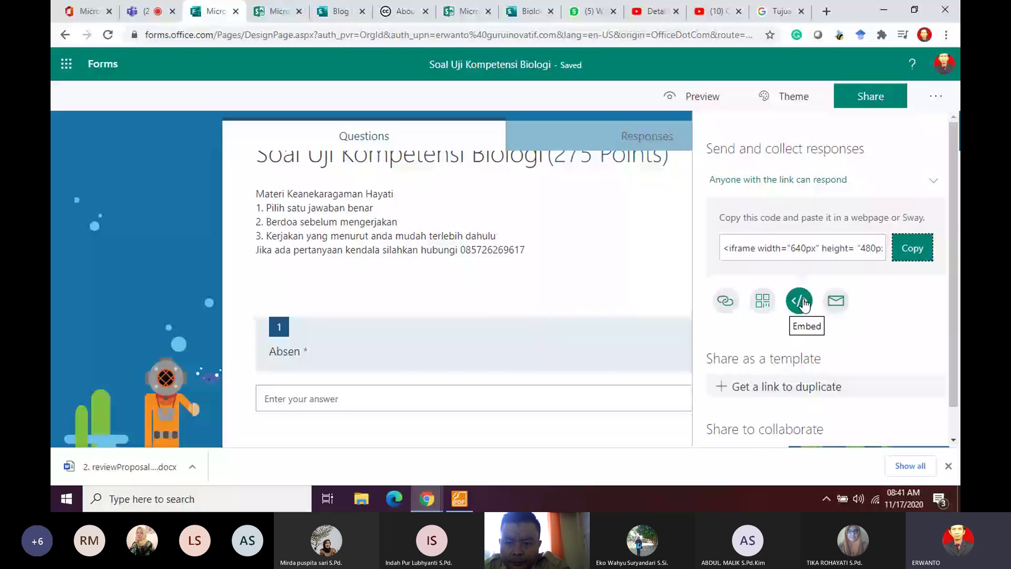
{"action": "left_click", "coordinate": [458, 13]}
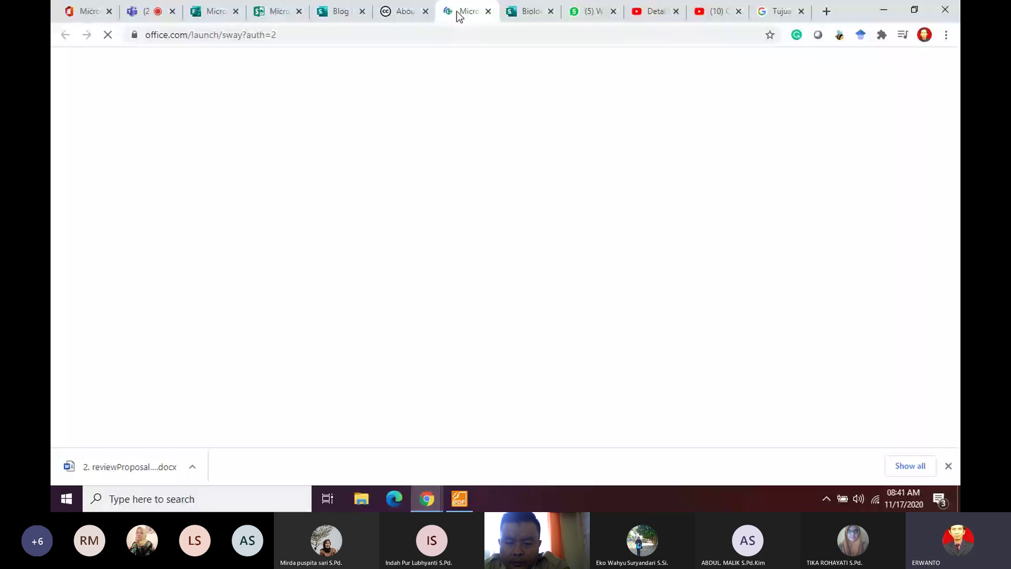
Step: Paste the quiz's embed code into the Embed card and preview the Sway to see the form
{"action": "left_click", "coordinate": [337, 16]}
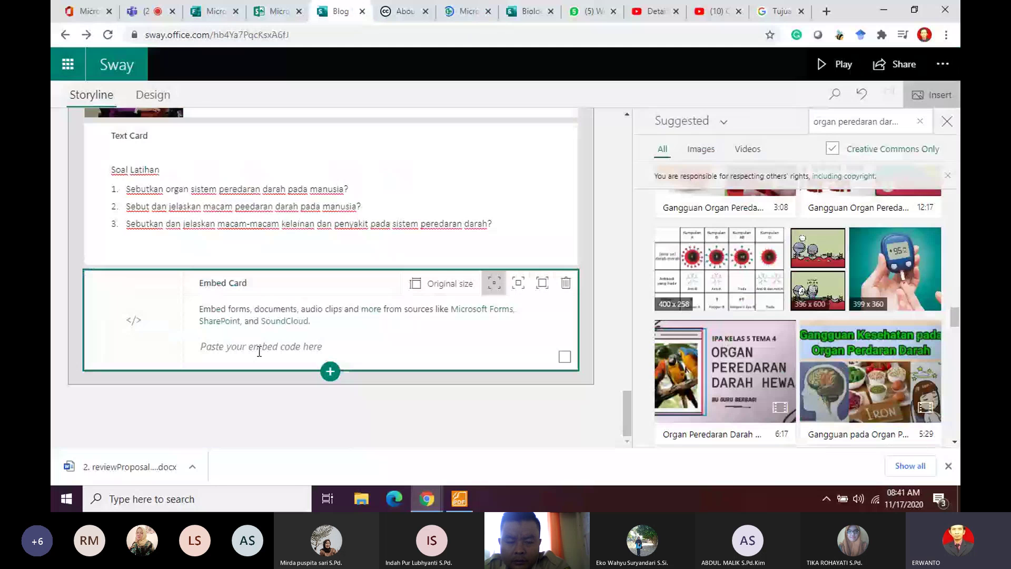
{"action": "left_click", "coordinate": [259, 346]}
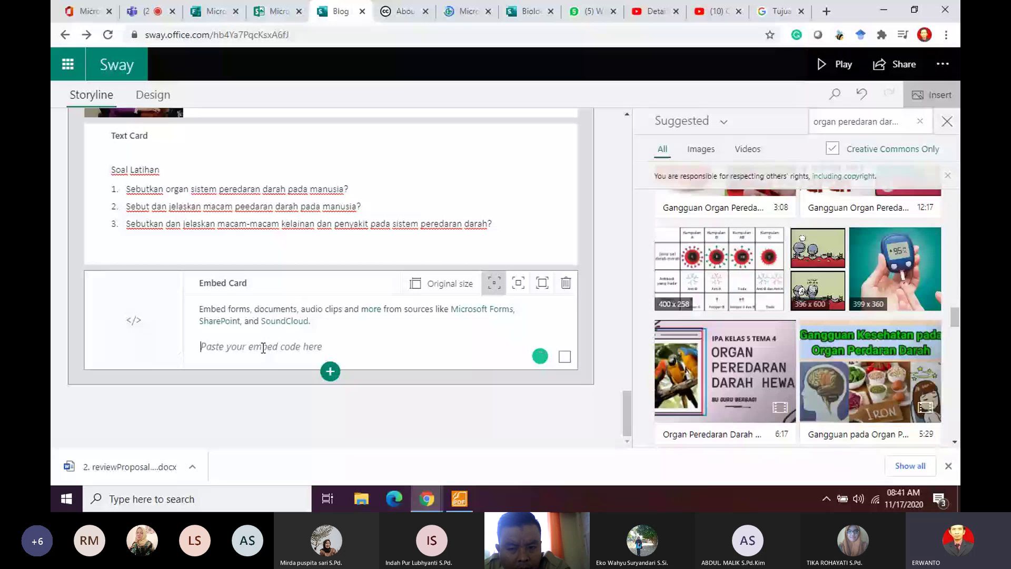
{"action": "key", "text": "ctrl+v"}
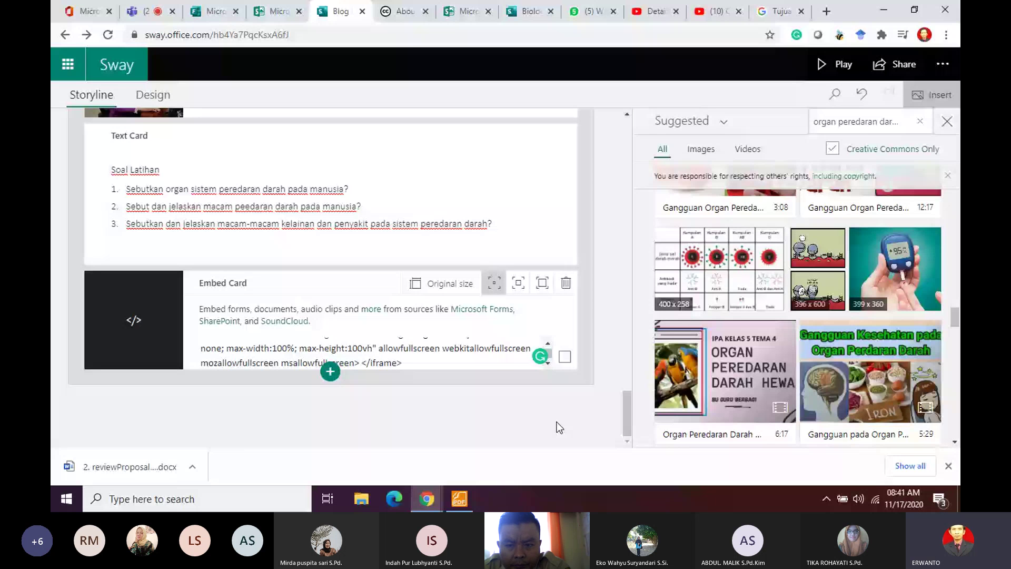
{"action": "left_click", "coordinate": [259, 12]}
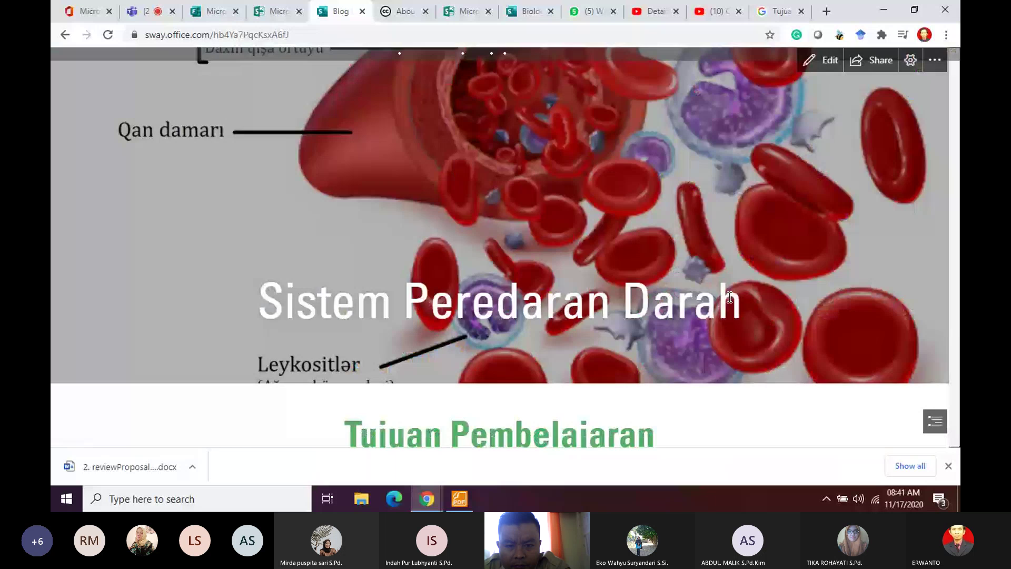
{"action": "scroll", "coordinate": [614, 323], "scroll_direction": "down", "scroll_amount": 10}
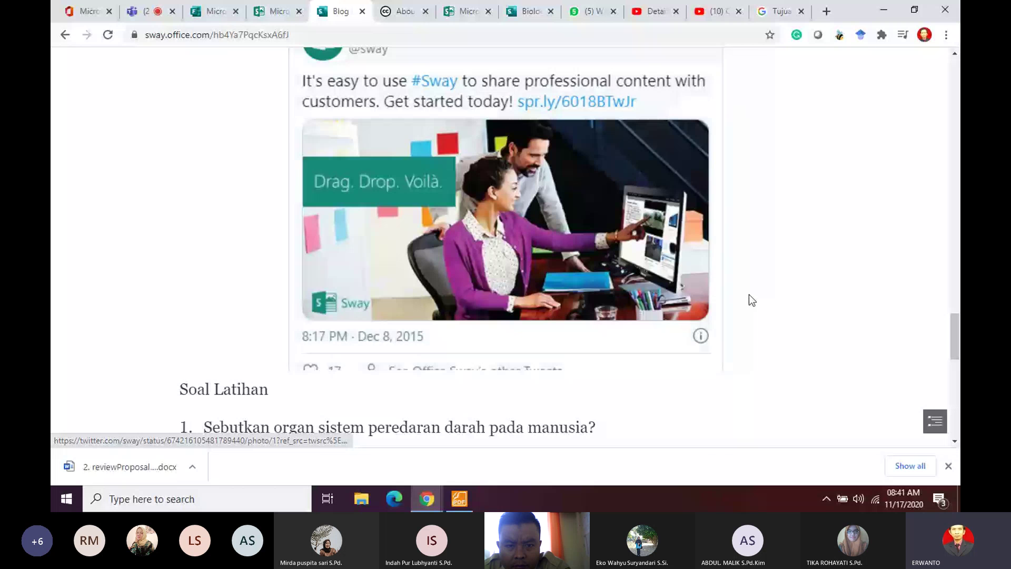
{"action": "scroll", "coordinate": [749, 294], "scroll_direction": "down", "scroll_amount": 5}
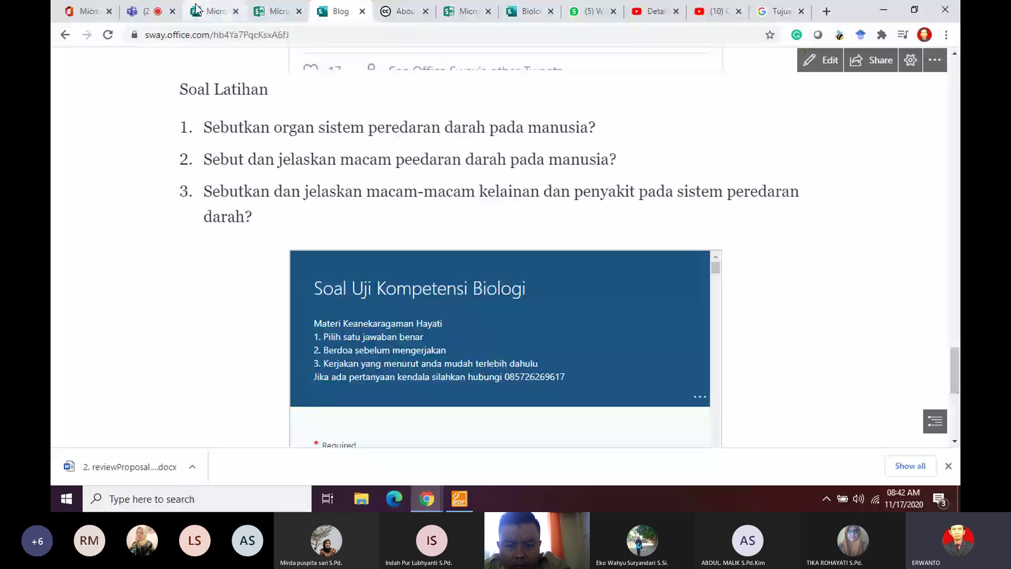
Step: Back in the Storyline, add a second empty Embed card after the filled one
{"action": "left_click", "coordinate": [64, 35]}
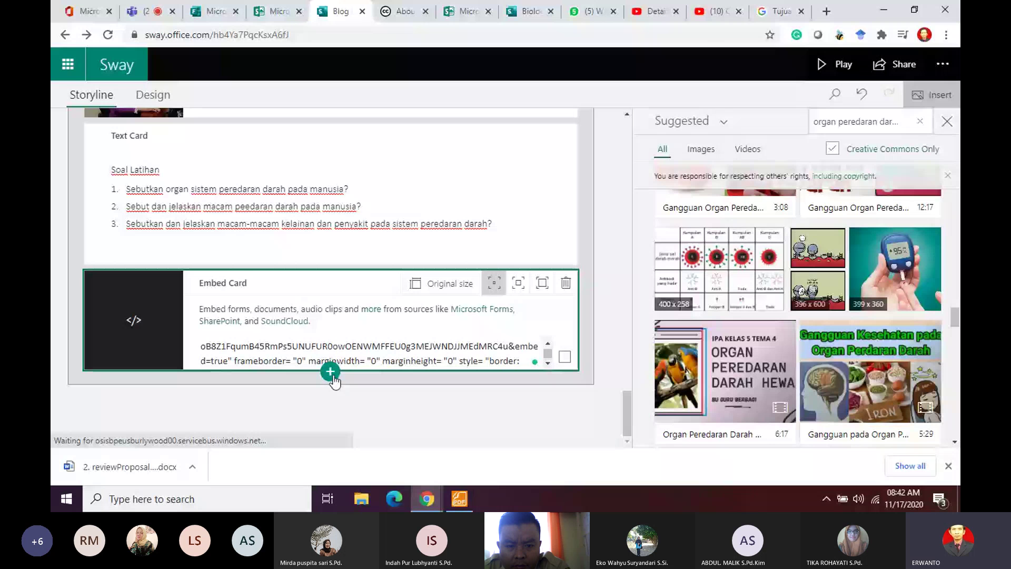
{"action": "left_click", "coordinate": [332, 373]}
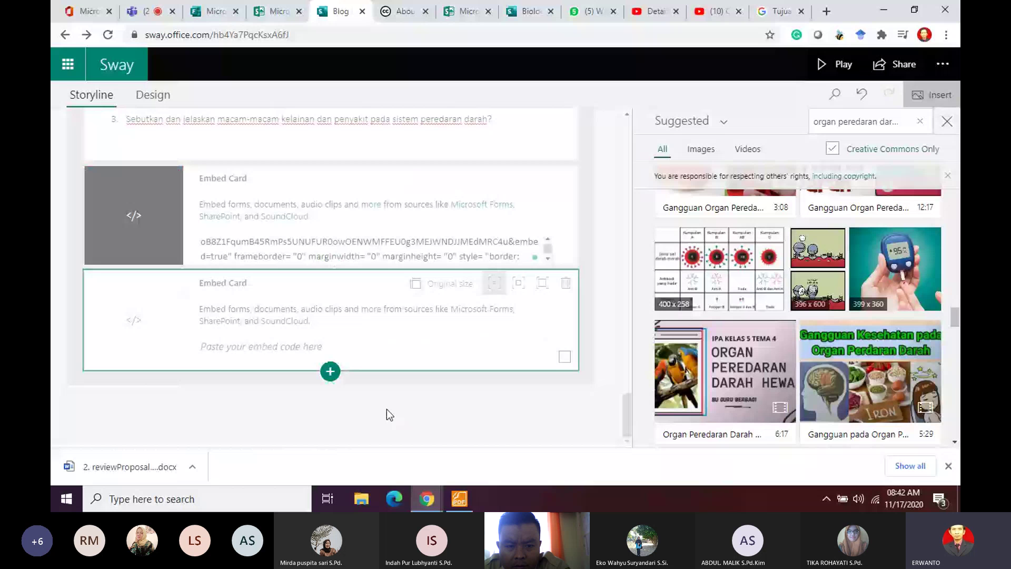
{"action": "left_click", "coordinate": [217, 12]}
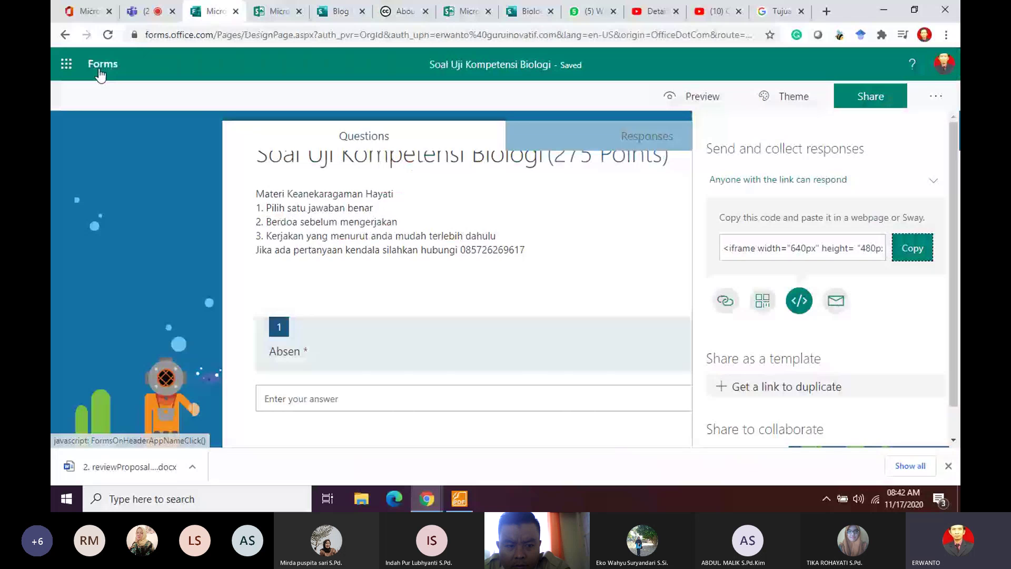
Step: Copy the 'Survey kepuasan peserta' embed code and paste it into the second Sway Embed card
{"action": "left_click", "coordinate": [100, 75]}
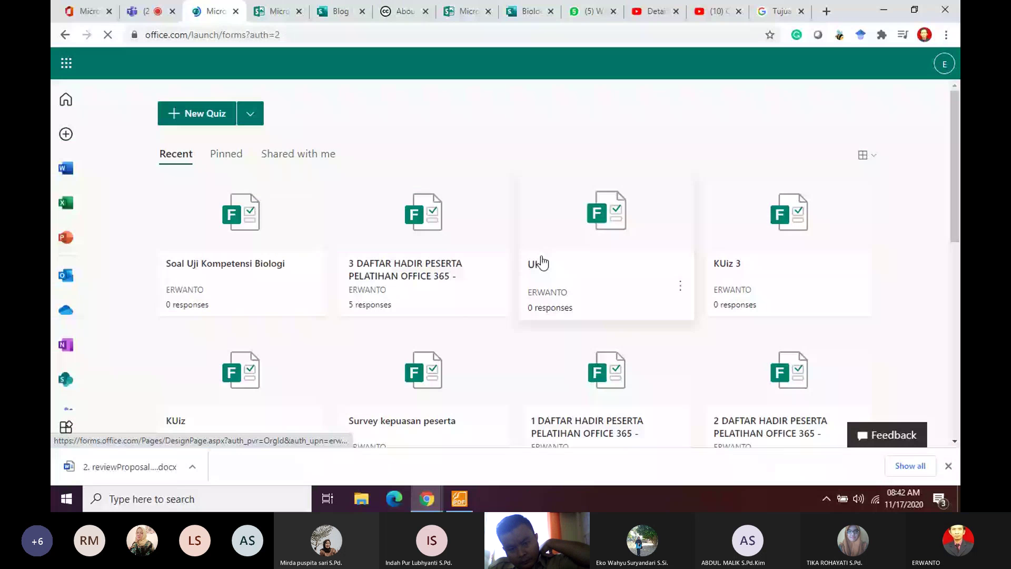
{"action": "scroll", "coordinate": [543, 261], "scroll_direction": "down", "scroll_amount": 5}
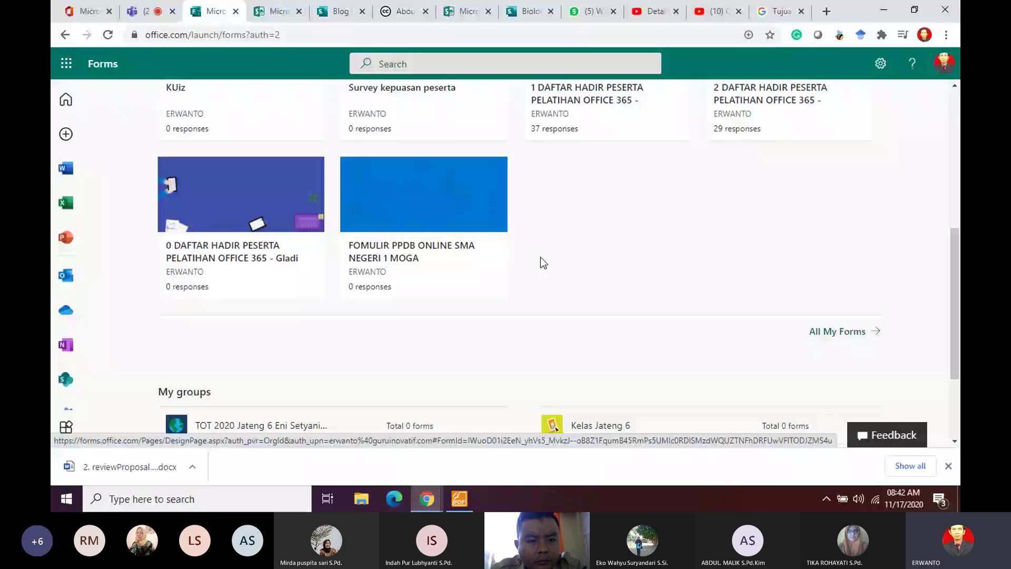
{"action": "scroll", "coordinate": [522, 259], "scroll_direction": "up", "scroll_amount": 2}
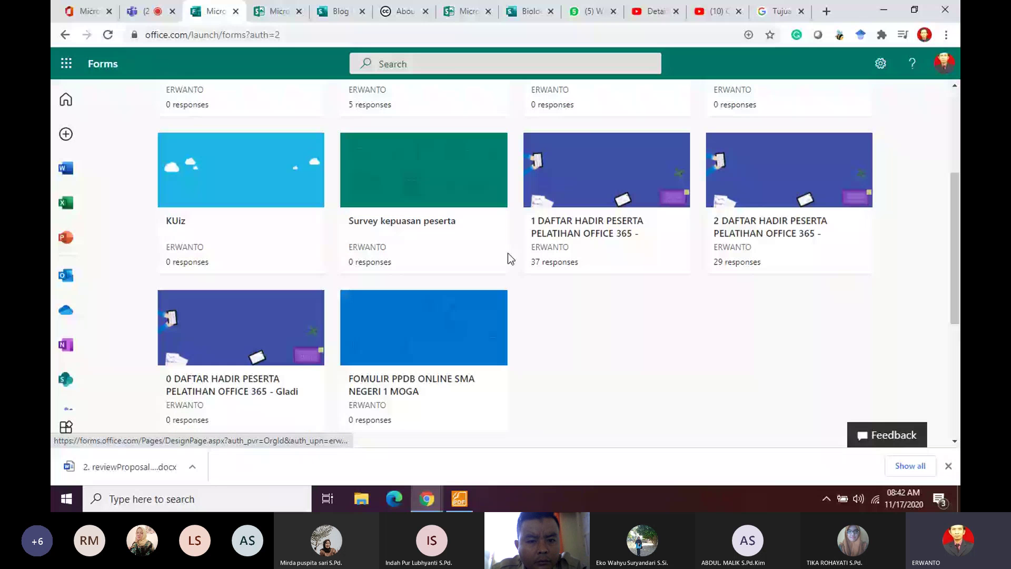
{"action": "left_click", "coordinate": [507, 253]}
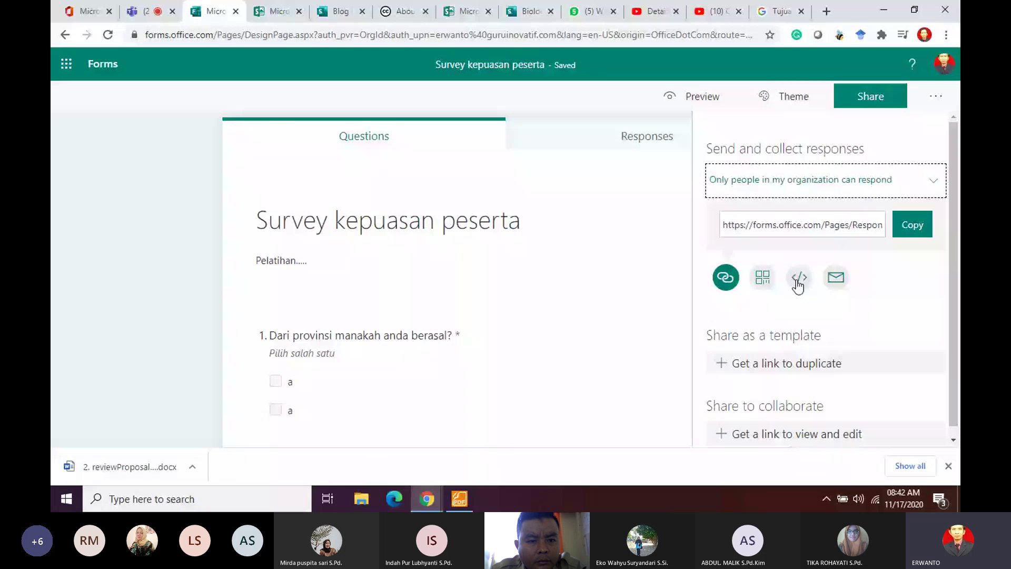
{"action": "left_click", "coordinate": [797, 282]}
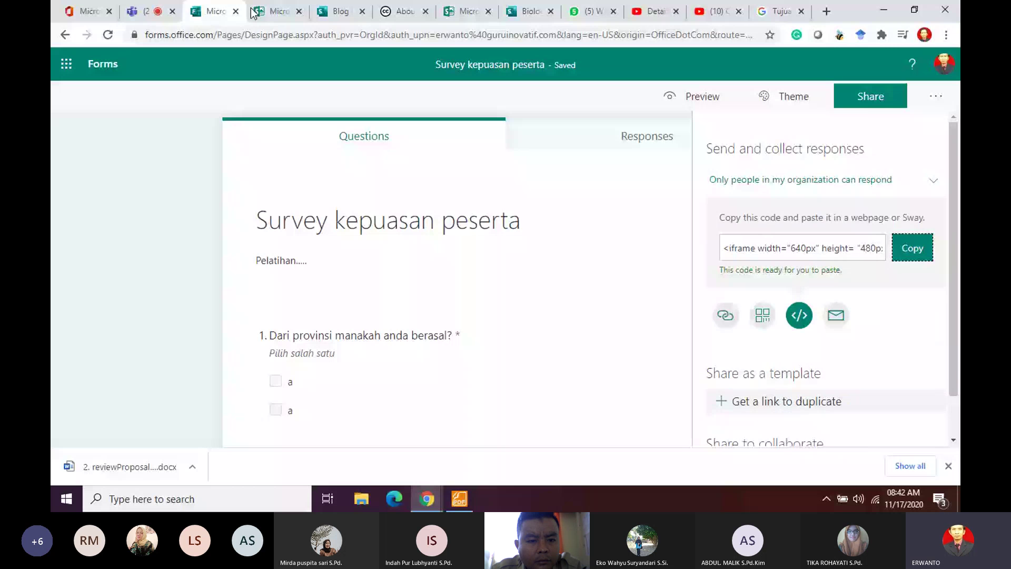
{"action": "left_click", "coordinate": [337, 11]}
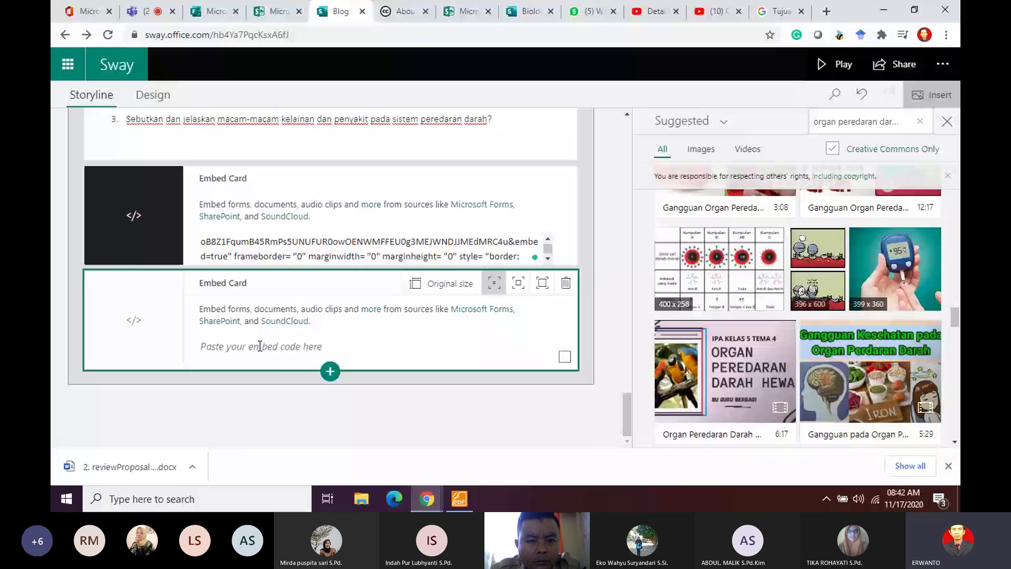
{"action": "key", "text": "ctrl+v"}
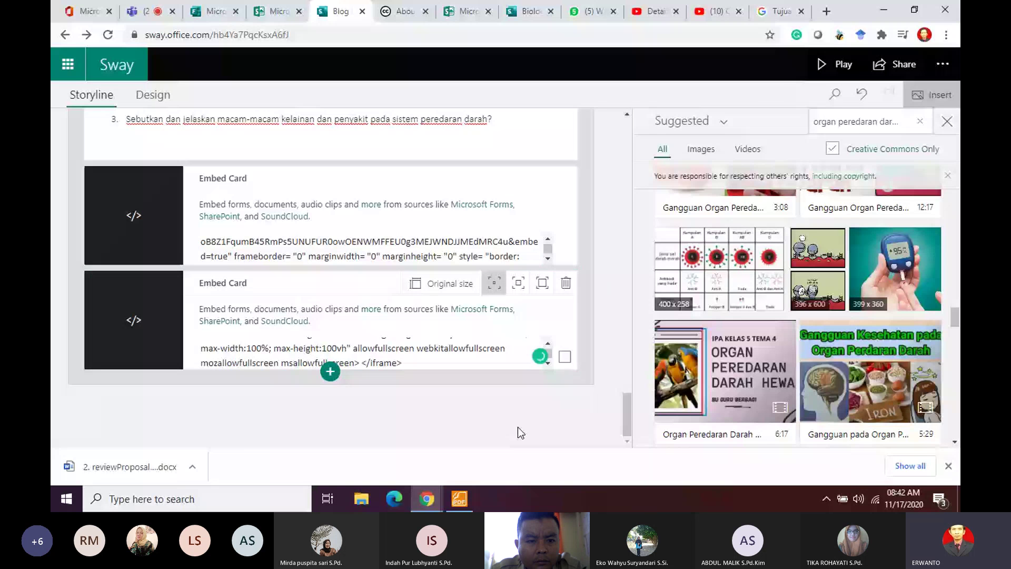
Step: Set the survey so anyone with the link can respond
{"action": "left_click", "coordinate": [210, 11]}
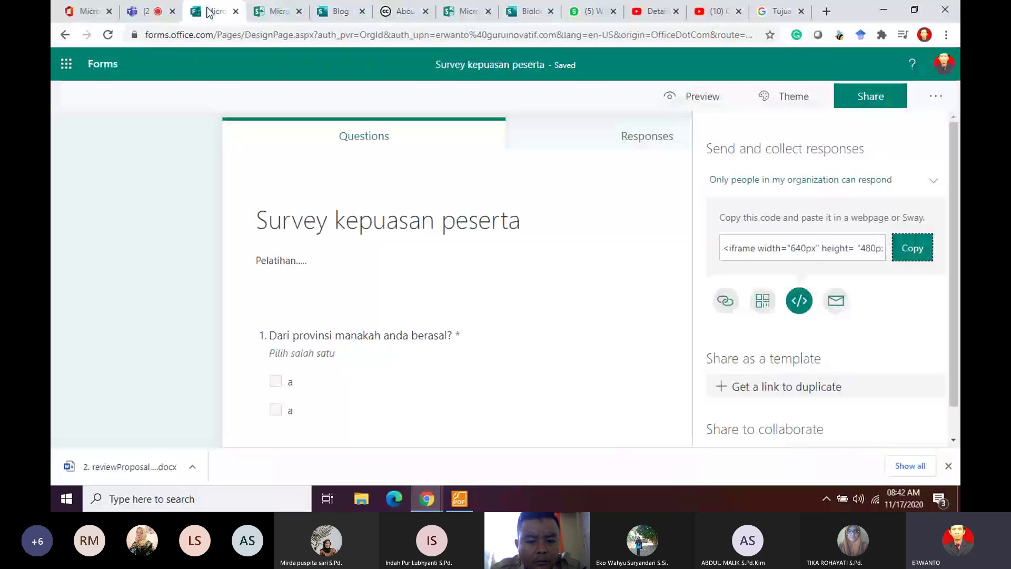
{"action": "left_click", "coordinate": [824, 185]}
{"action": "left_click", "coordinate": [846, 210]}
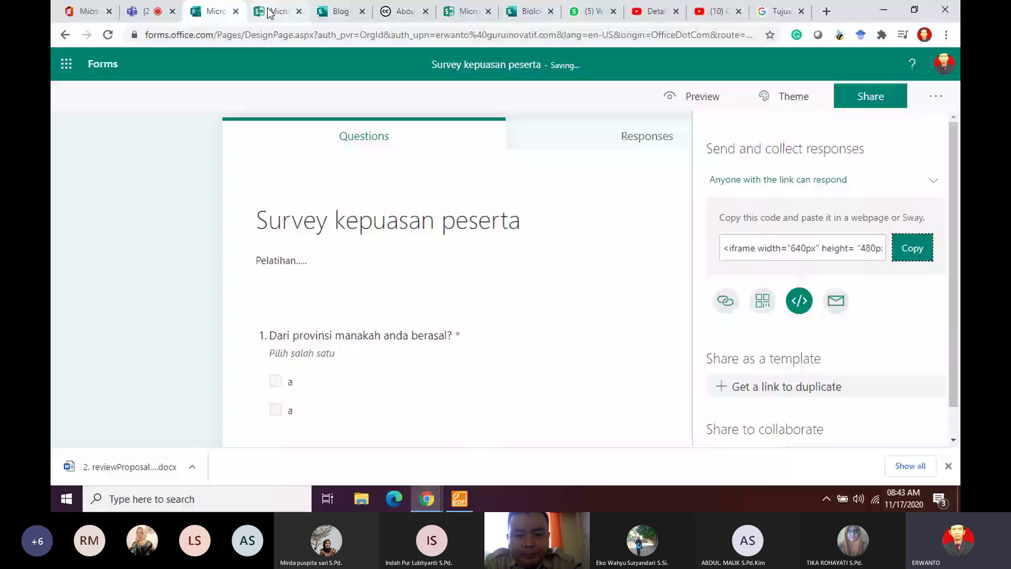
{"action": "left_click", "coordinate": [340, 11]}
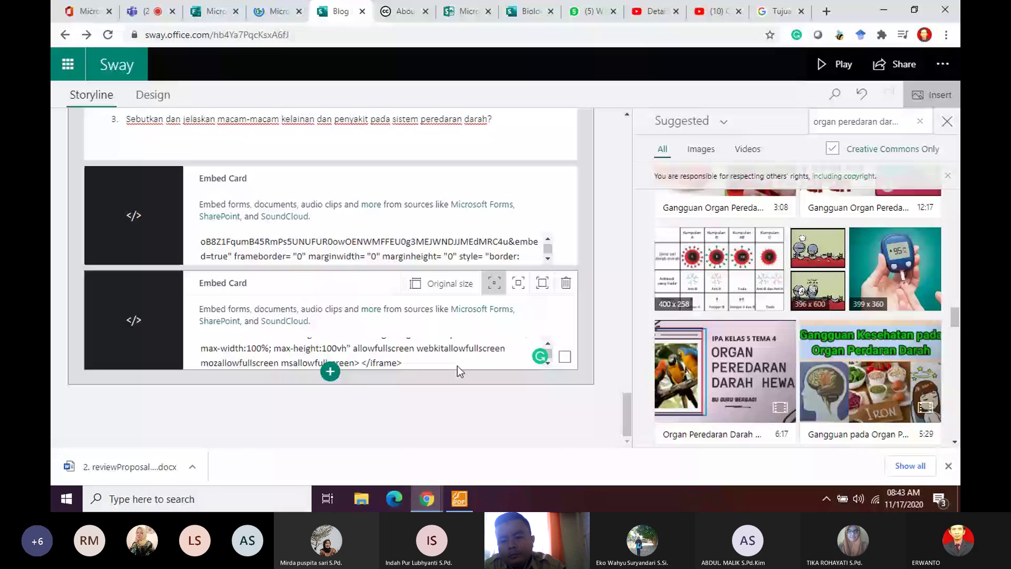
Step: Play the finished Sway and scroll through every section and both embedded forms
{"action": "left_click", "coordinate": [835, 65]}
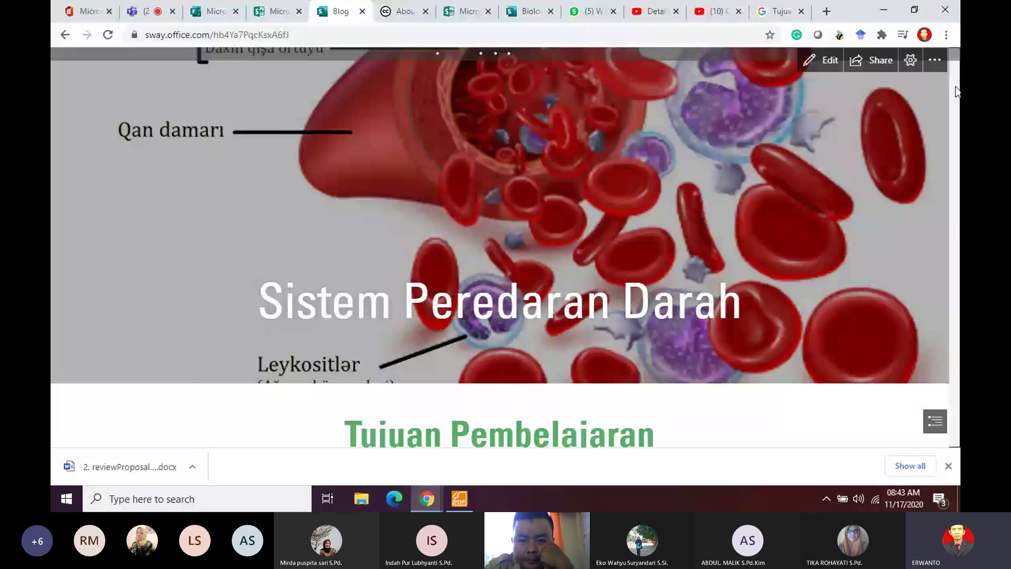
{"action": "left_click_drag", "start_coordinate": [957, 92], "coordinate": [957, 343]}
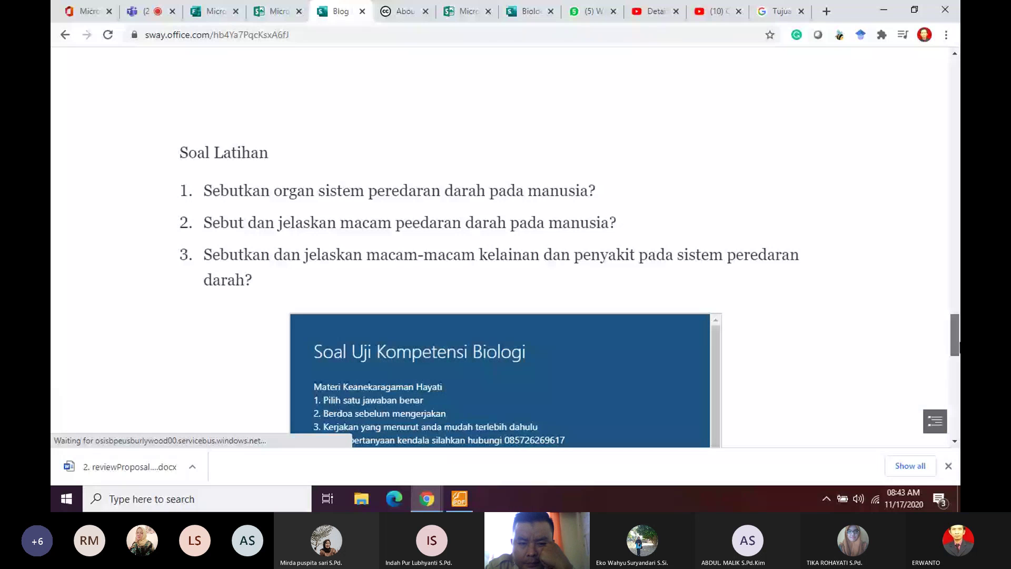
{"action": "scroll", "coordinate": [760, 276], "scroll_direction": "down", "scroll_amount": 10}
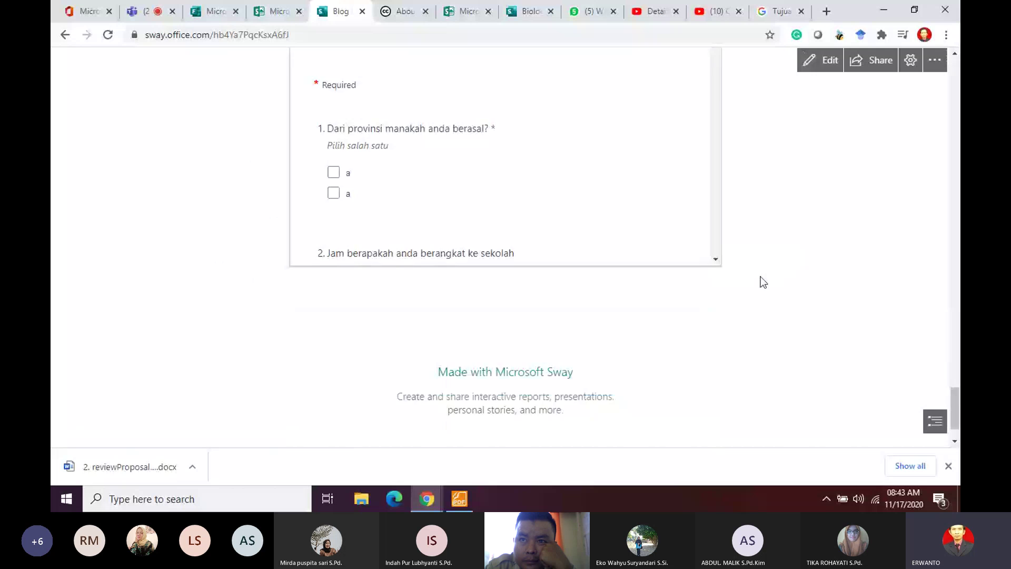
{"action": "scroll", "coordinate": [758, 263], "scroll_direction": "up", "scroll_amount": 2}
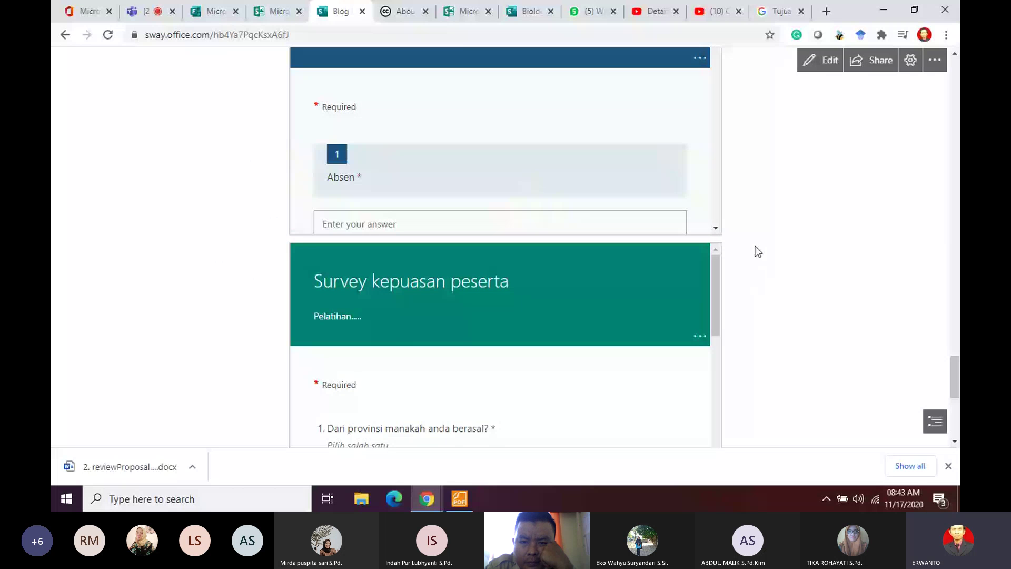
{"action": "scroll", "coordinate": [757, 250], "scroll_direction": "up", "scroll_amount": 2}
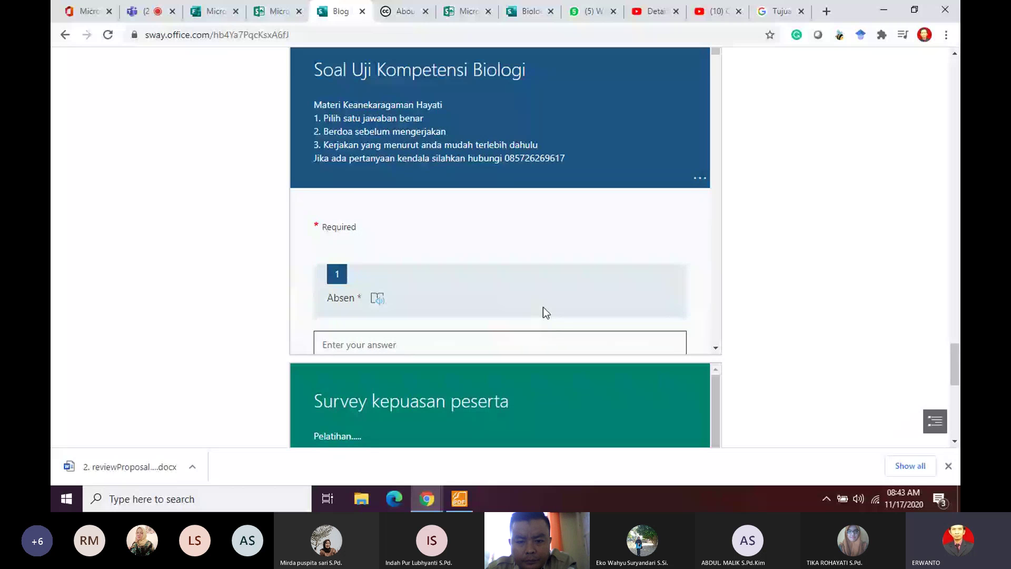
{"action": "scroll", "coordinate": [542, 307], "scroll_direction": "up", "scroll_amount": 10}
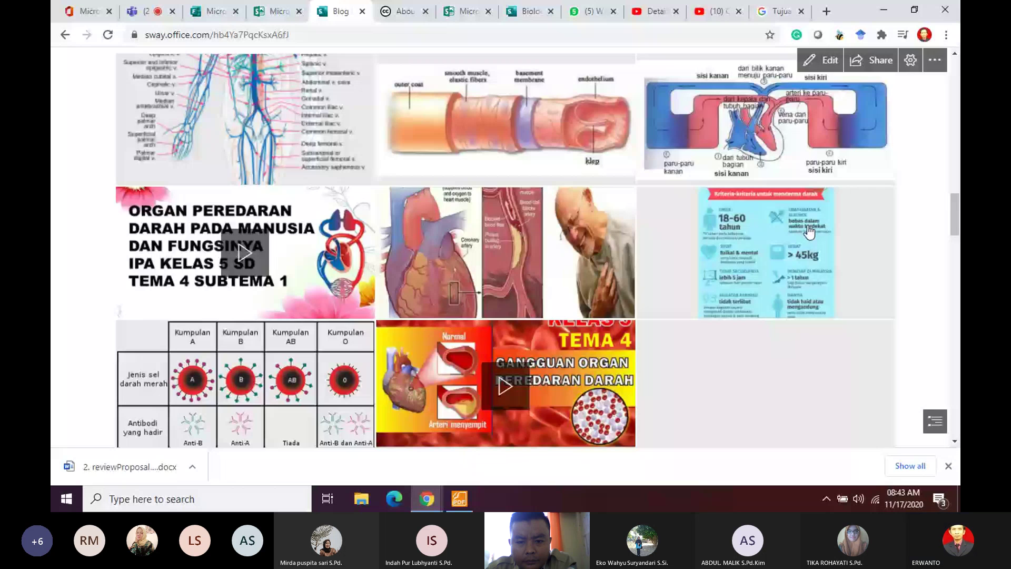
{"action": "scroll", "coordinate": [806, 226], "scroll_direction": "down", "scroll_amount": 5}
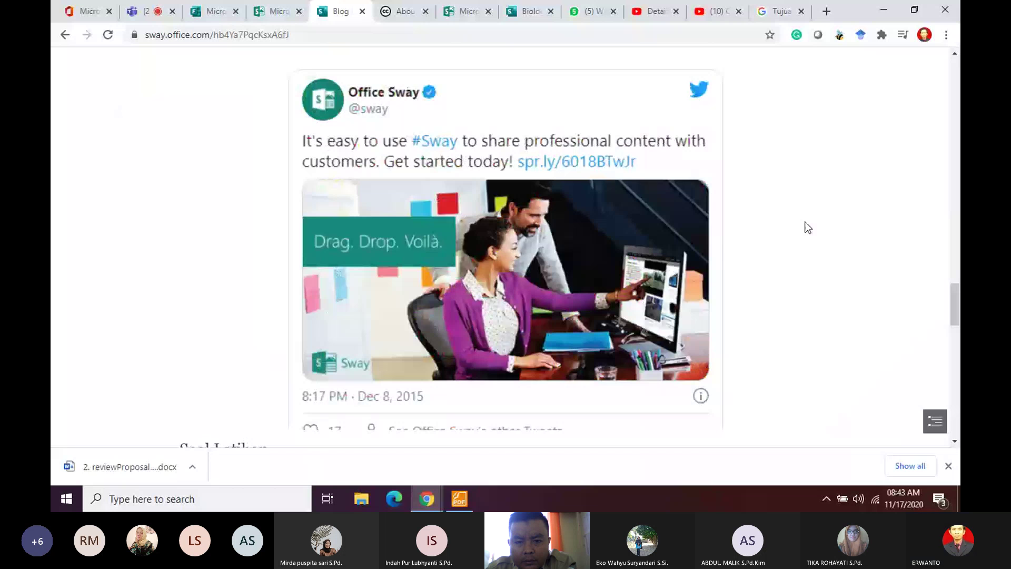
{"action": "scroll", "coordinate": [808, 227], "scroll_direction": "down", "scroll_amount": 5}
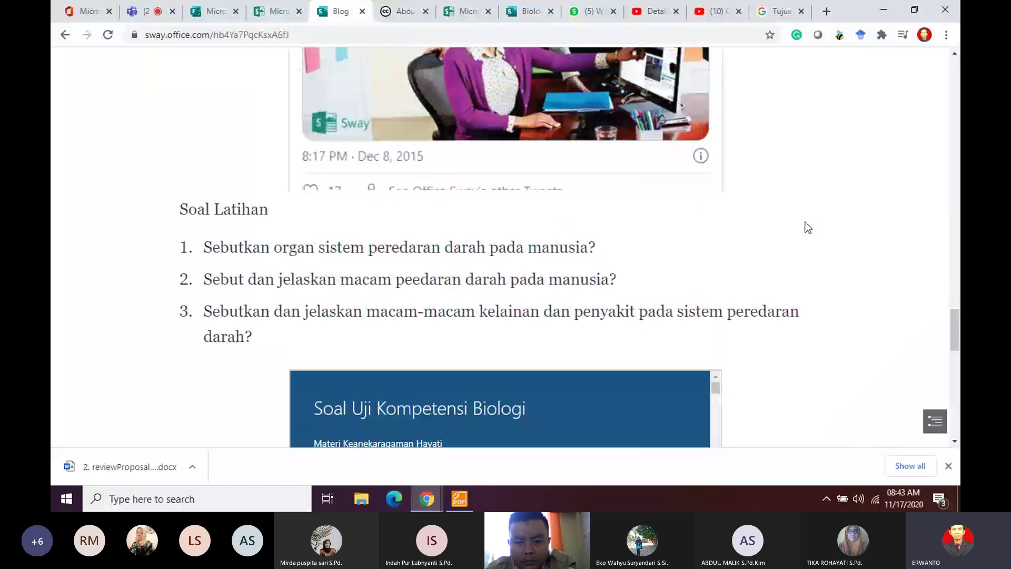
{"action": "scroll", "coordinate": [698, 245], "scroll_direction": "up", "scroll_amount": 15}
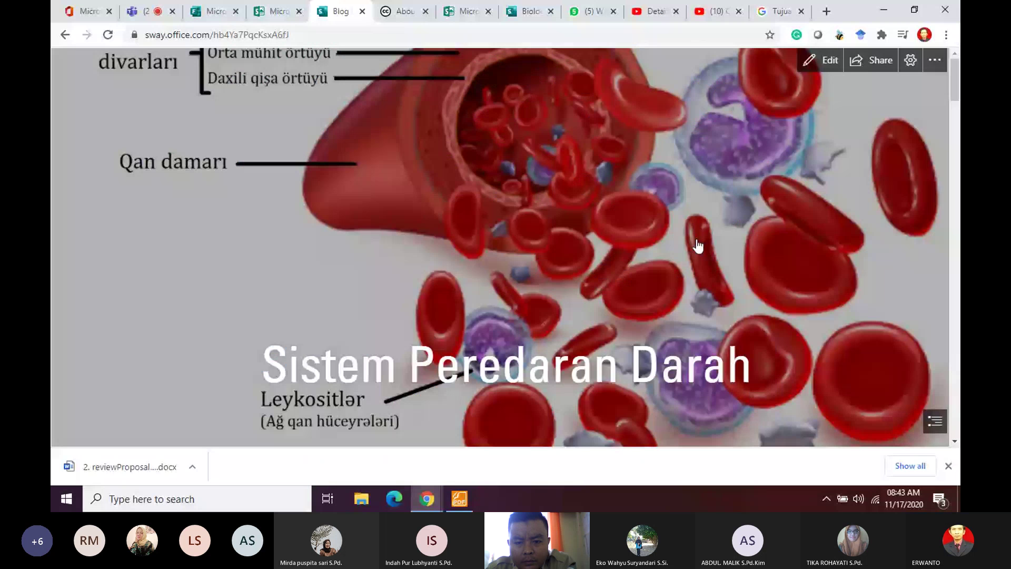
{"action": "scroll", "coordinate": [698, 246], "scroll_direction": "down", "scroll_amount": 15}
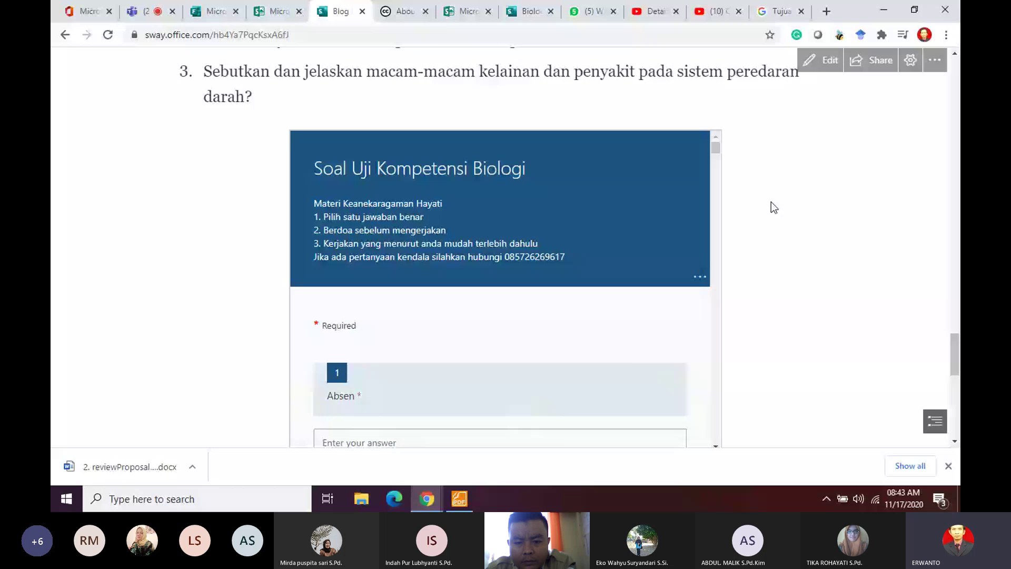
{"action": "scroll", "coordinate": [617, 295], "scroll_direction": "up", "scroll_amount": 10}
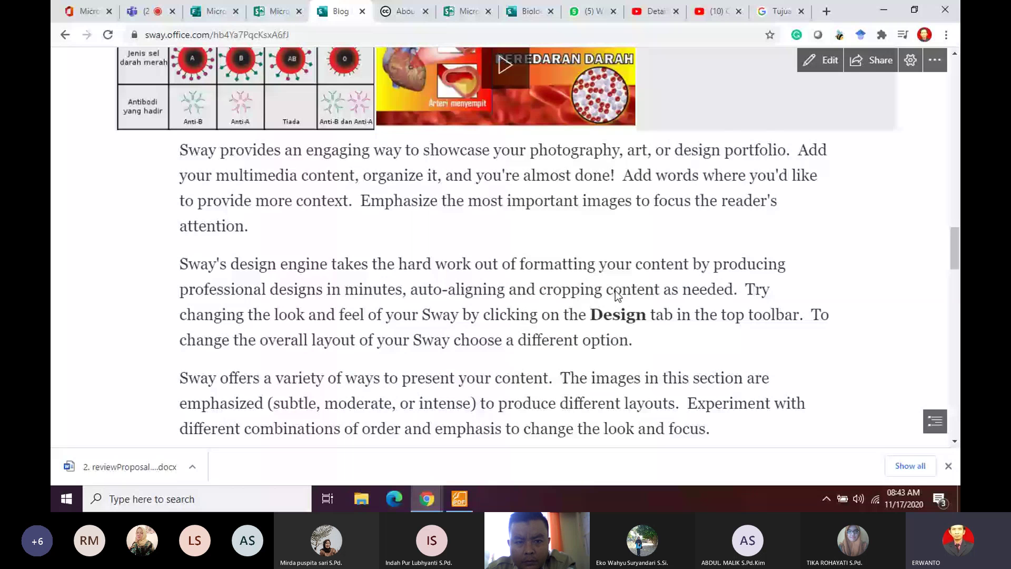
{"action": "scroll", "coordinate": [618, 295], "scroll_direction": "up", "scroll_amount": 10}
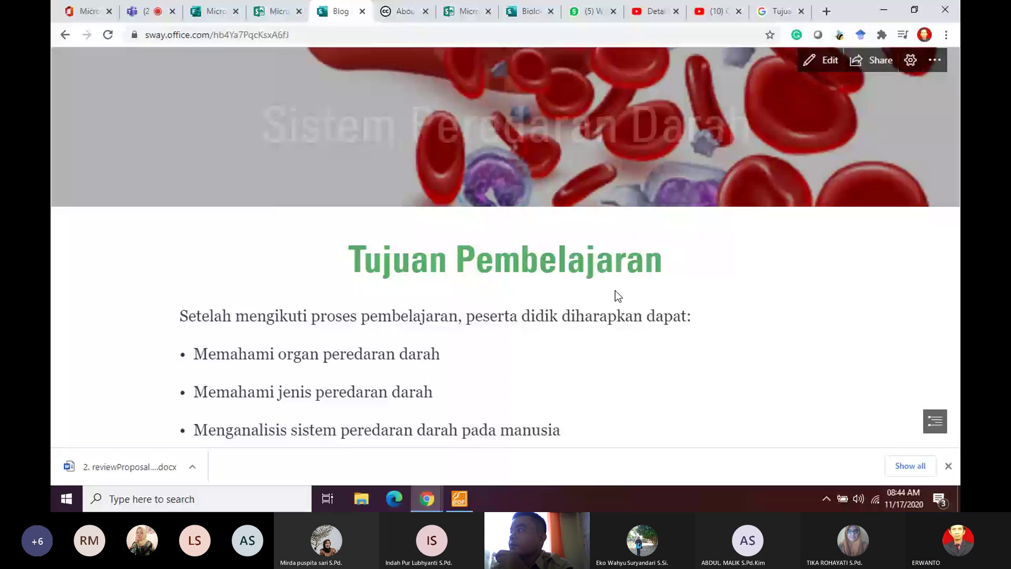
{"action": "scroll", "coordinate": [615, 289], "scroll_direction": "down", "scroll_amount": 3}
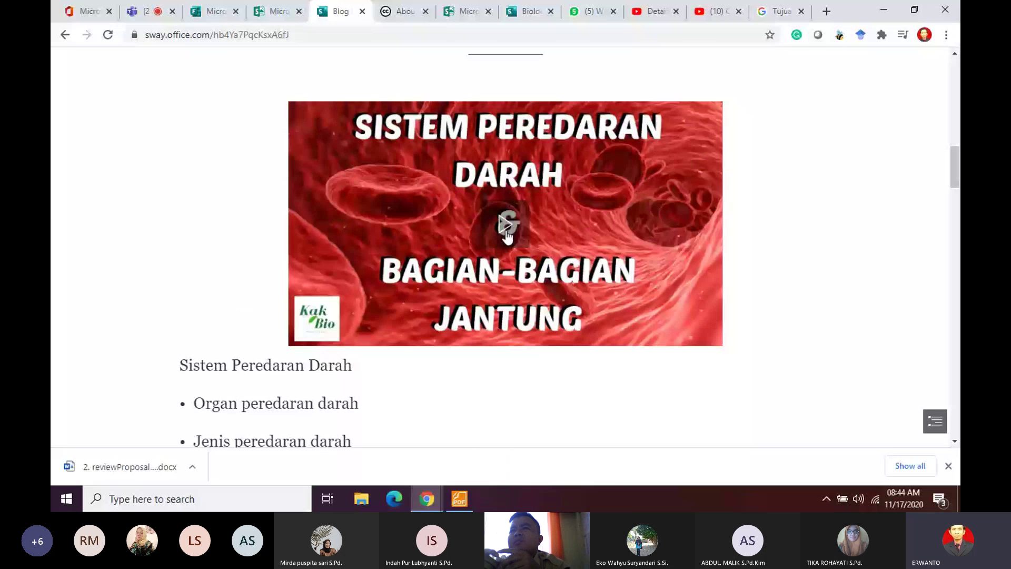
{"action": "scroll", "coordinate": [507, 236], "scroll_direction": "down", "scroll_amount": 3}
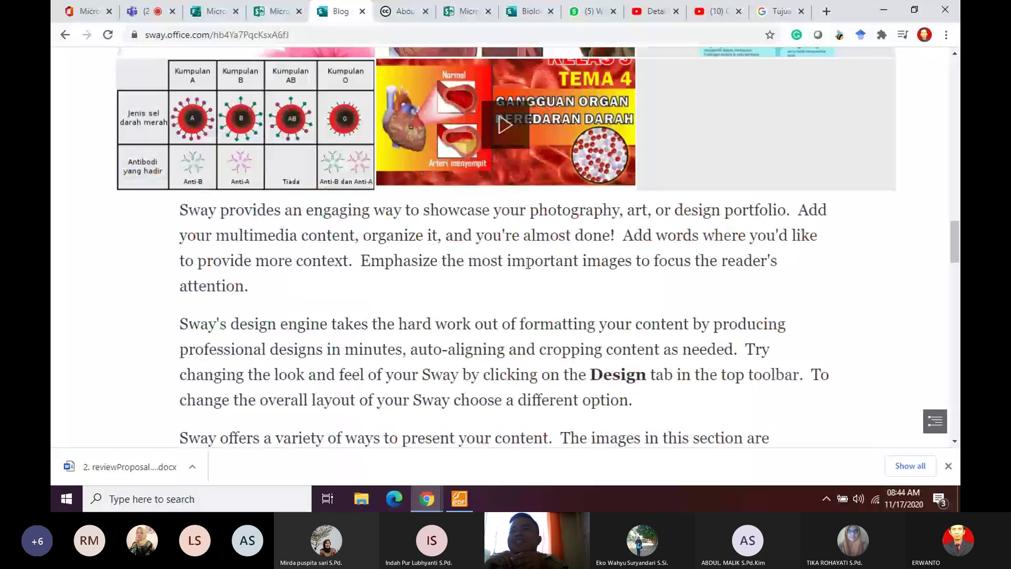
{"action": "scroll", "coordinate": [810, 223], "scroll_direction": "down", "scroll_amount": 3}
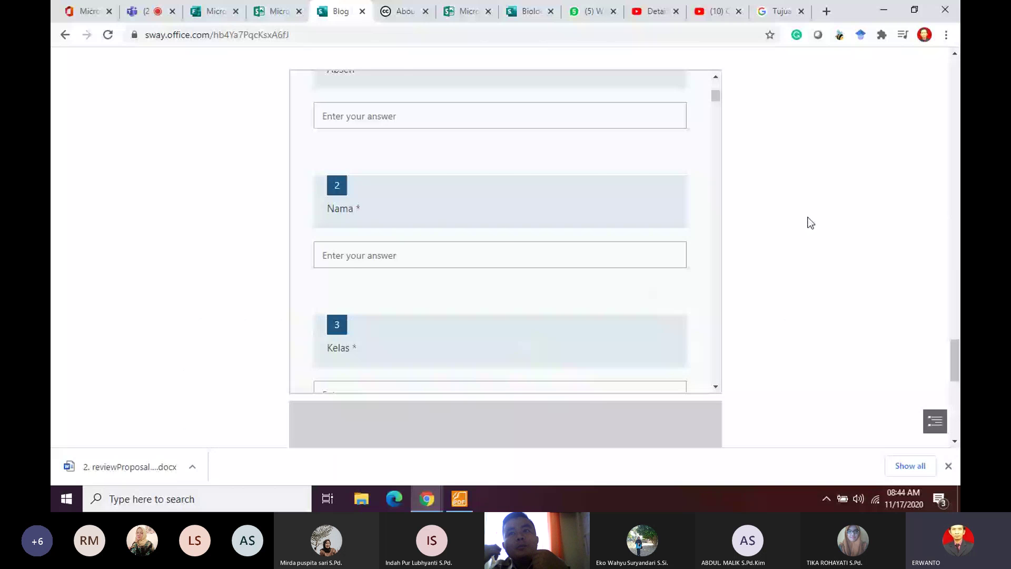
{"action": "scroll", "coordinate": [520, 74], "scroll_direction": "up", "scroll_amount": 3}
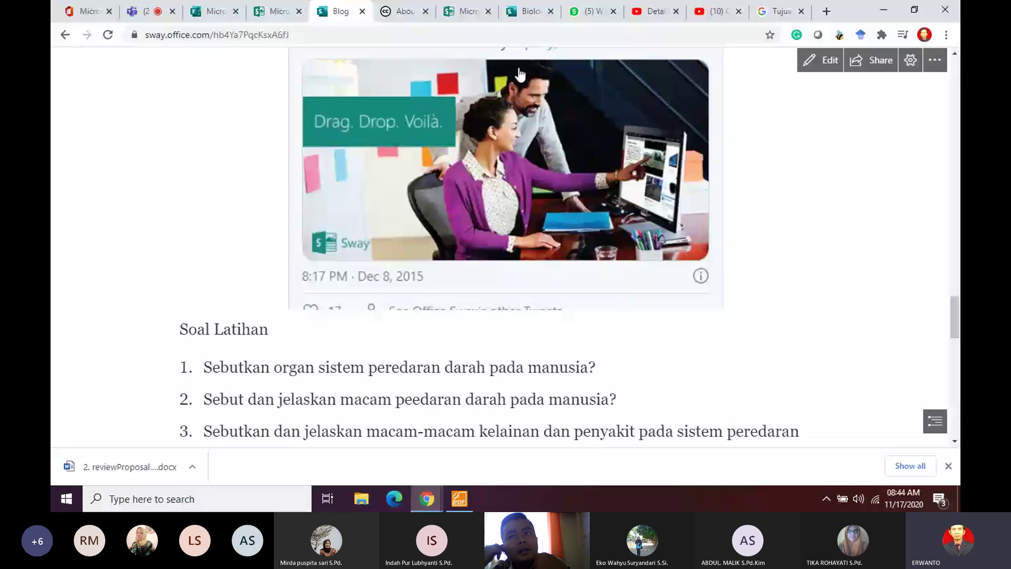
{"action": "left_click", "coordinate": [166, 8]}
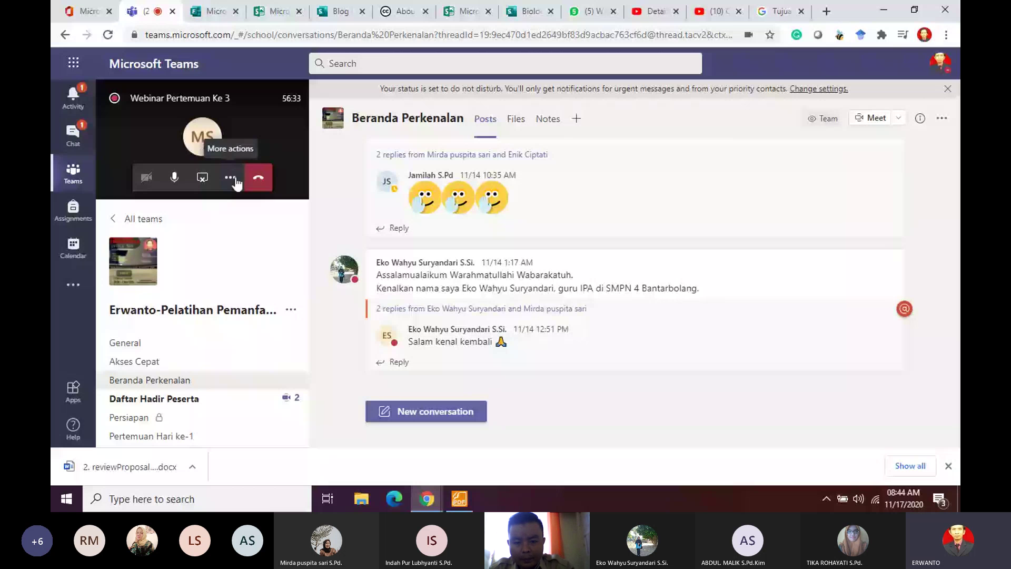
Step: Expand the Teams meeting and switch its side panel from participants to the meeting chat
{"action": "left_click", "coordinate": [276, 144]}
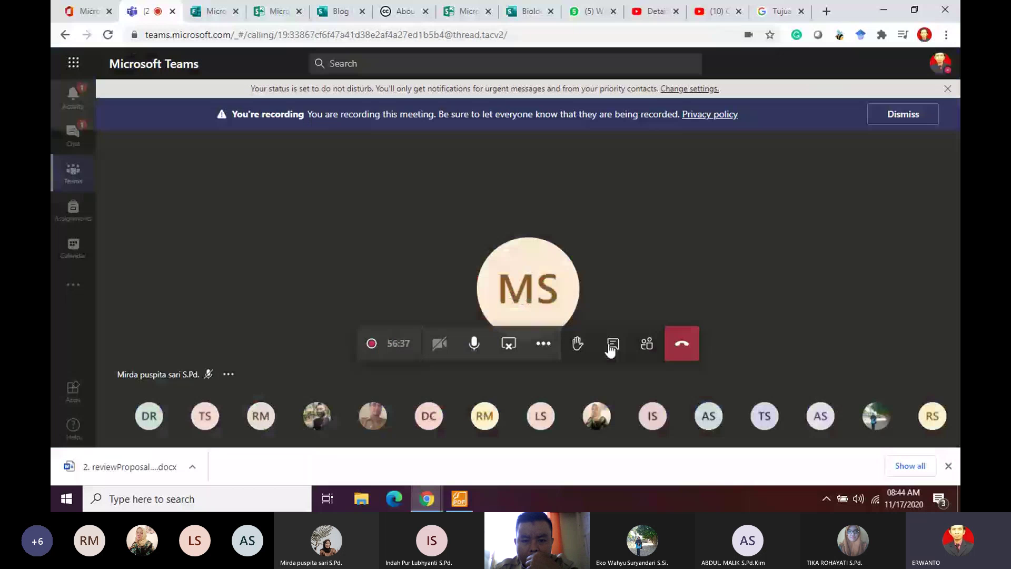
{"action": "left_click", "coordinate": [647, 344]}
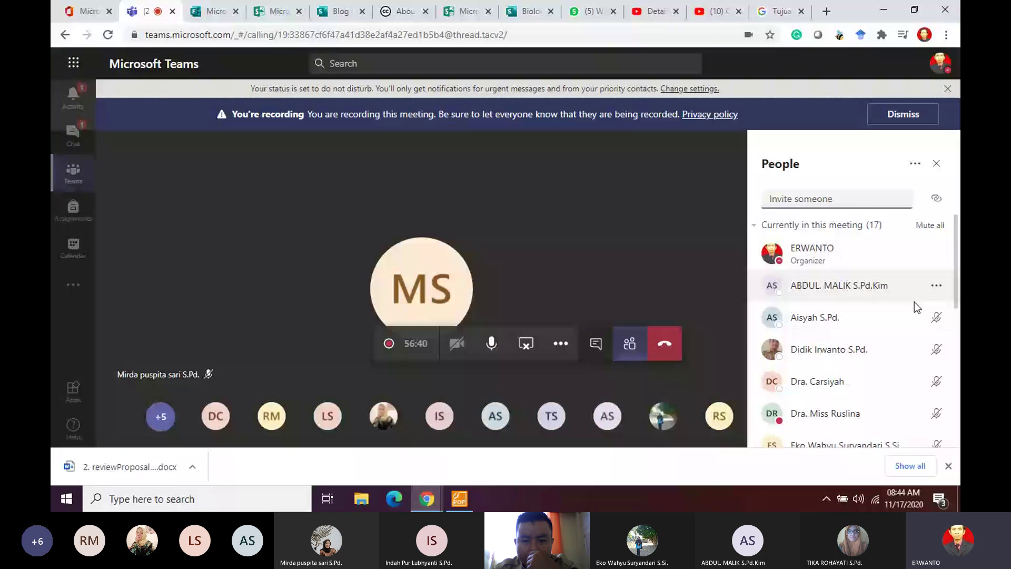
{"action": "scroll", "coordinate": [914, 301], "scroll_direction": "down", "scroll_amount": 5}
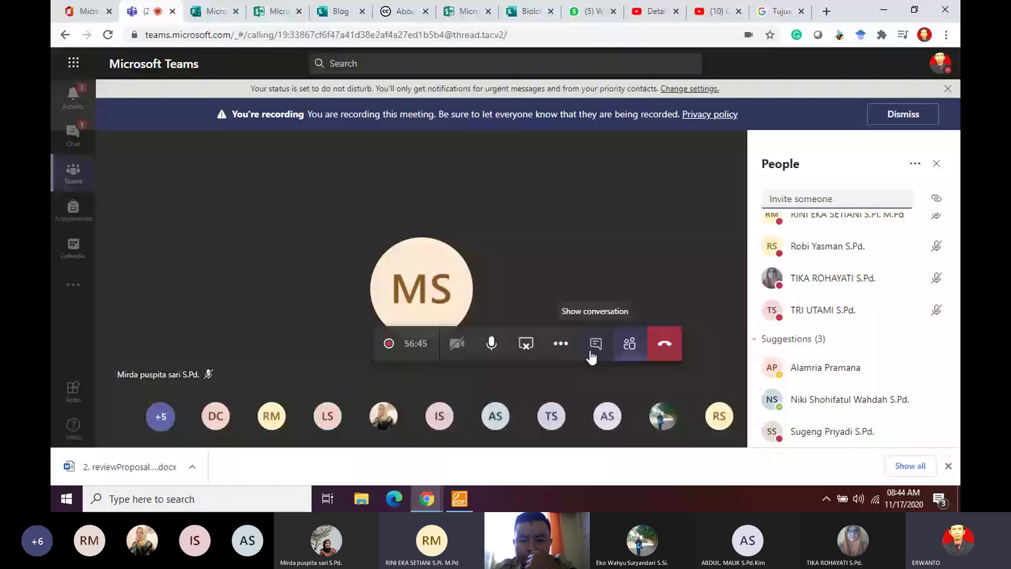
{"action": "left_click", "coordinate": [594, 355]}
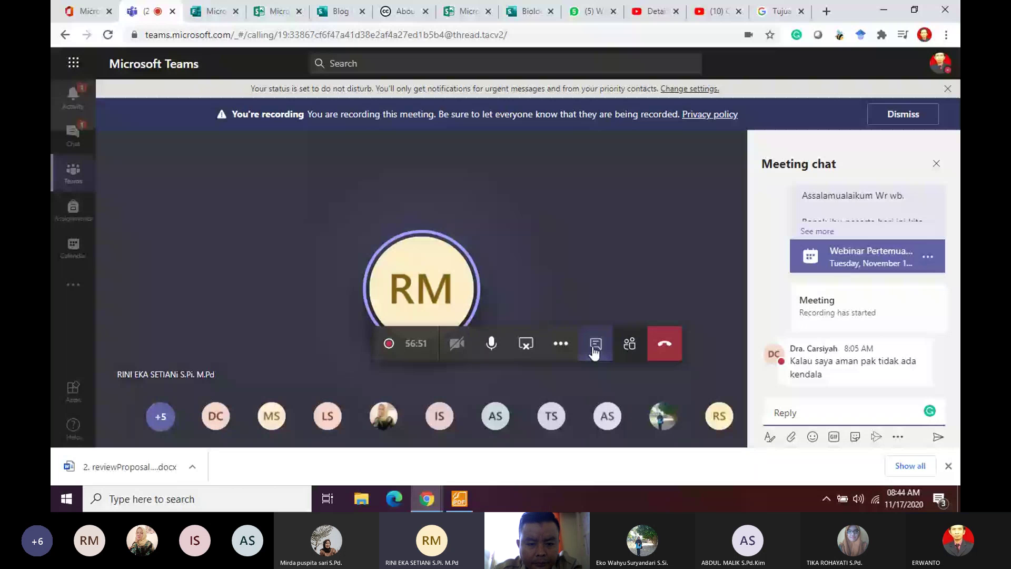
{"action": "left_click", "coordinate": [428, 301]}
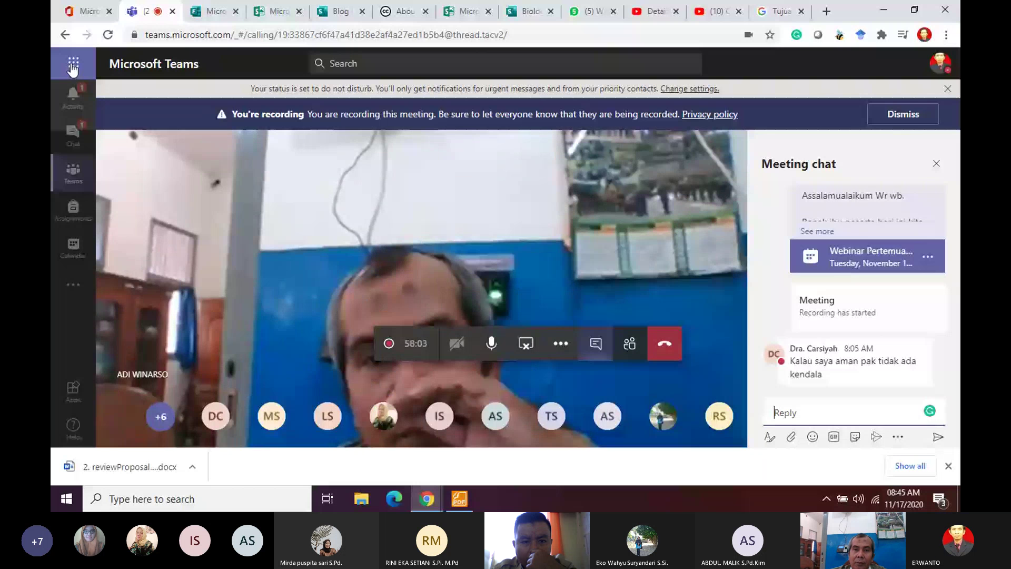
Step: Open the Microsoft 365 home page in a new tab and browse its recent files
{"action": "left_click", "coordinate": [73, 65]}
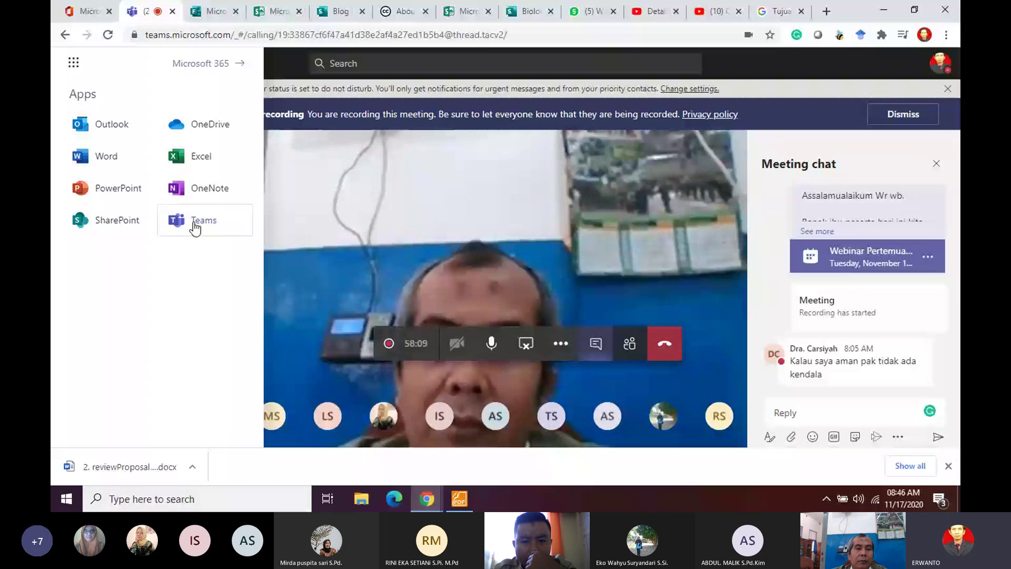
{"action": "left_click", "coordinate": [222, 73]}
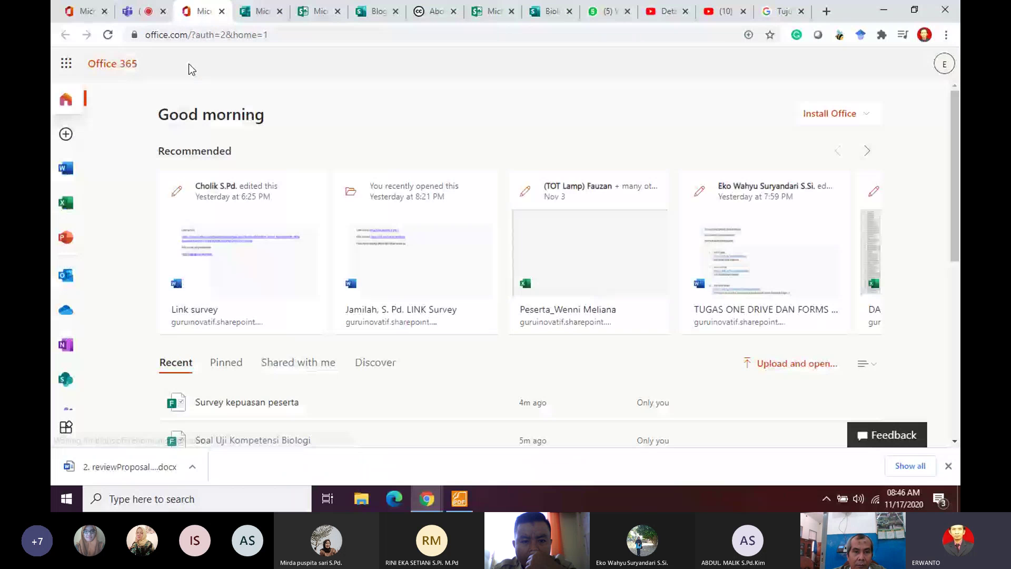
{"action": "left_click", "coordinate": [138, 11]}
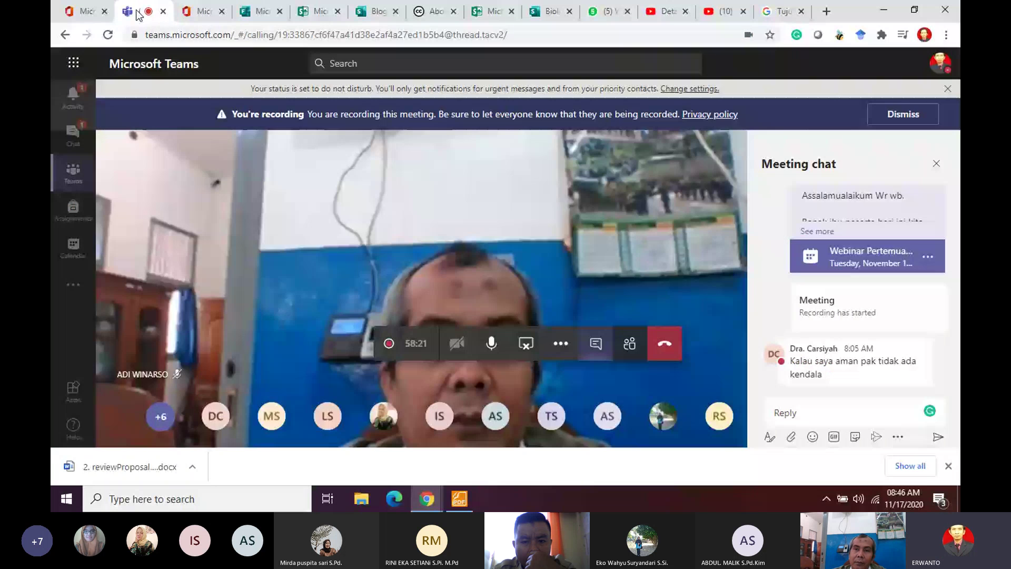
{"action": "left_click", "coordinate": [200, 9]}
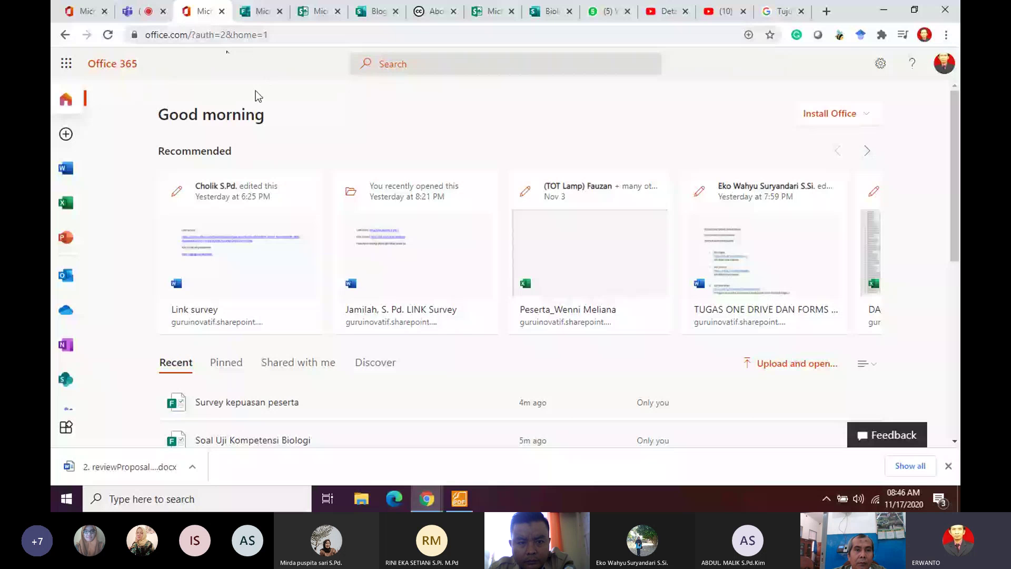
{"action": "scroll", "coordinate": [64, 184], "scroll_direction": "down", "scroll_amount": 3}
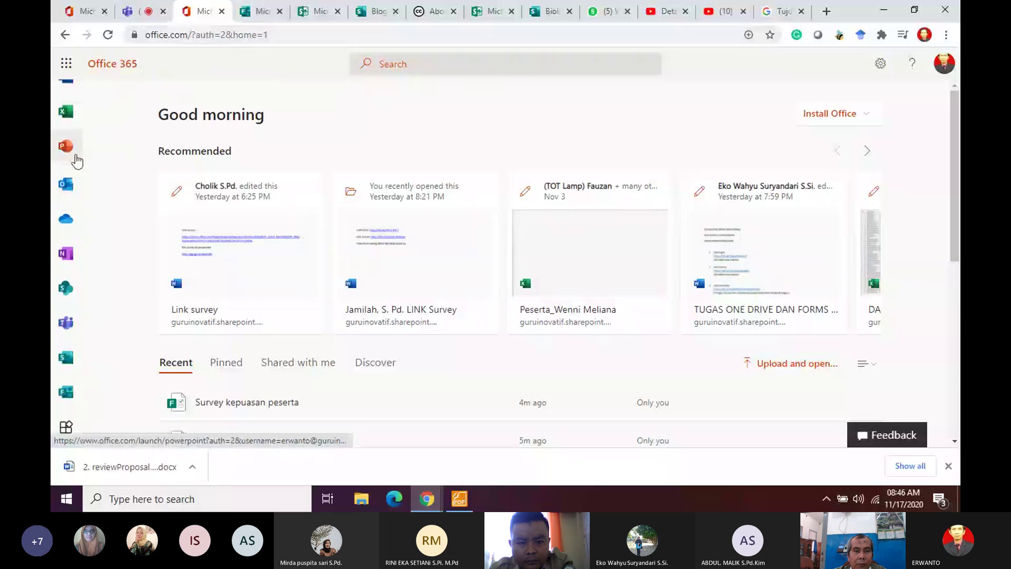
{"action": "scroll", "coordinate": [65, 116], "scroll_direction": "up", "scroll_amount": 3}
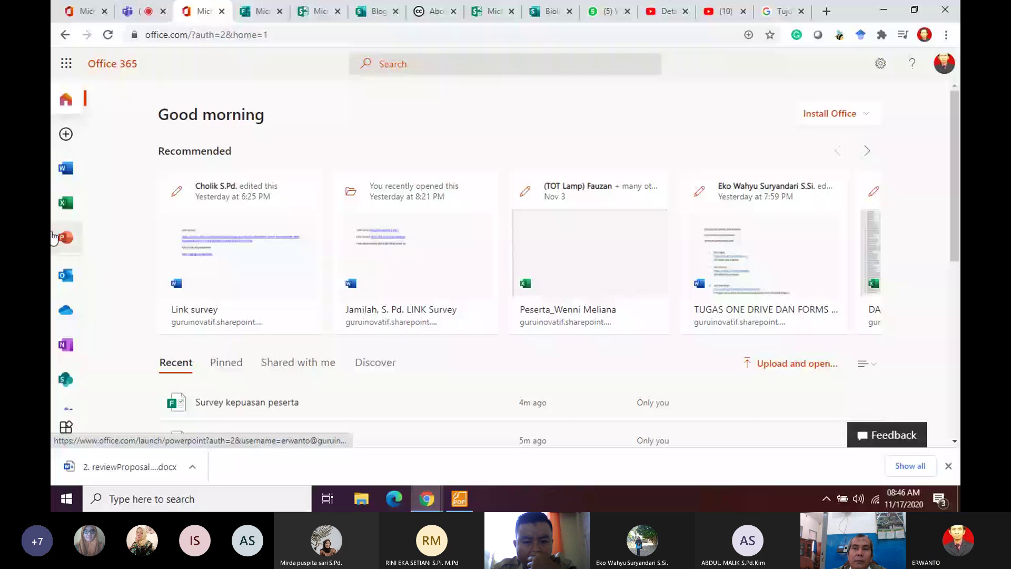
{"action": "scroll", "coordinate": [66, 231], "scroll_direction": "down", "scroll_amount": 1}
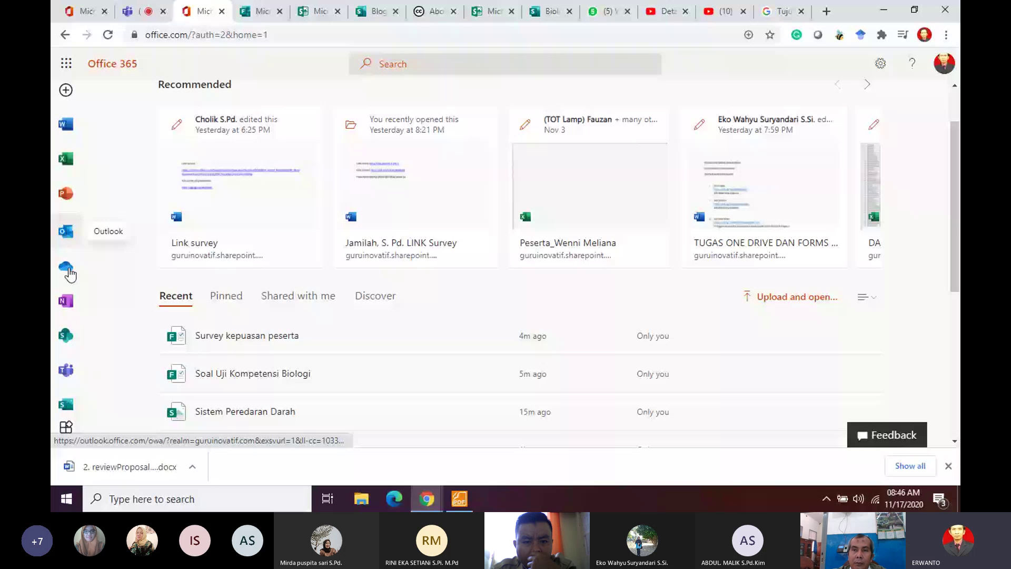
{"action": "scroll", "coordinate": [70, 237], "scroll_direction": "down", "scroll_amount": 1}
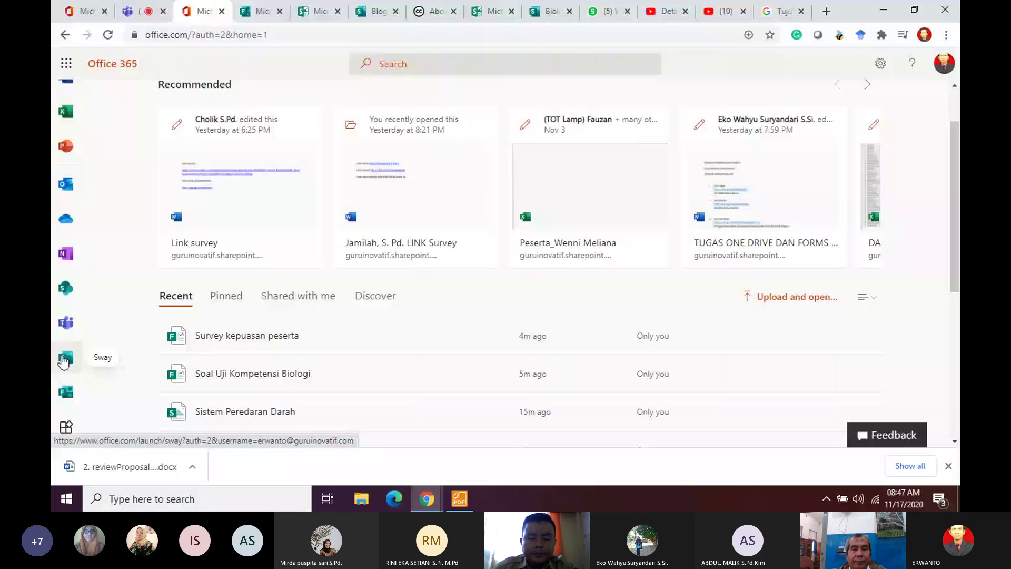
Step: Start a new blank Sway from the Sway templates page
{"action": "left_click", "coordinate": [63, 361]}
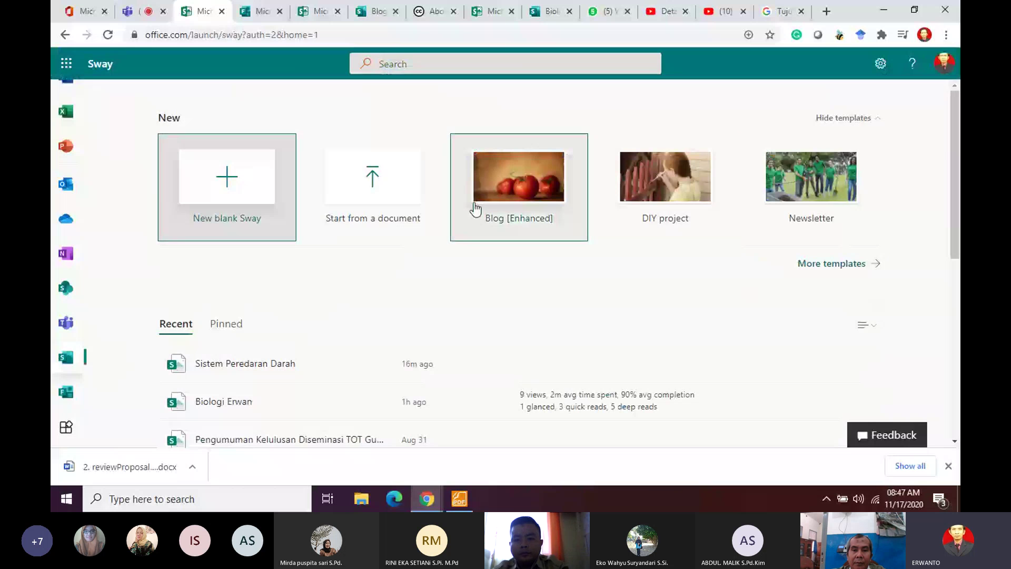
{"action": "left_click", "coordinate": [797, 226]}
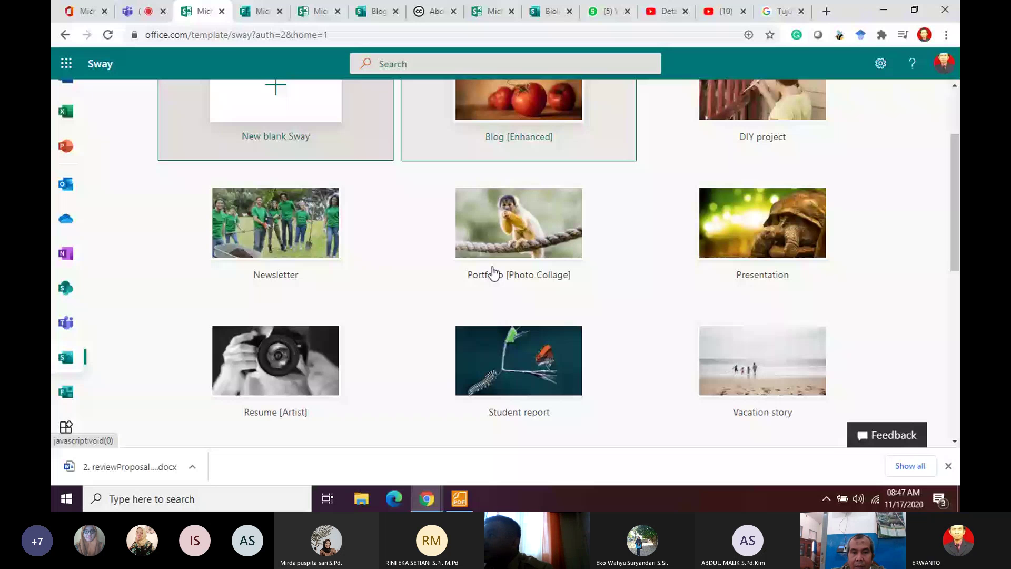
{"action": "scroll", "coordinate": [275, 201], "scroll_direction": "up", "scroll_amount": 3}
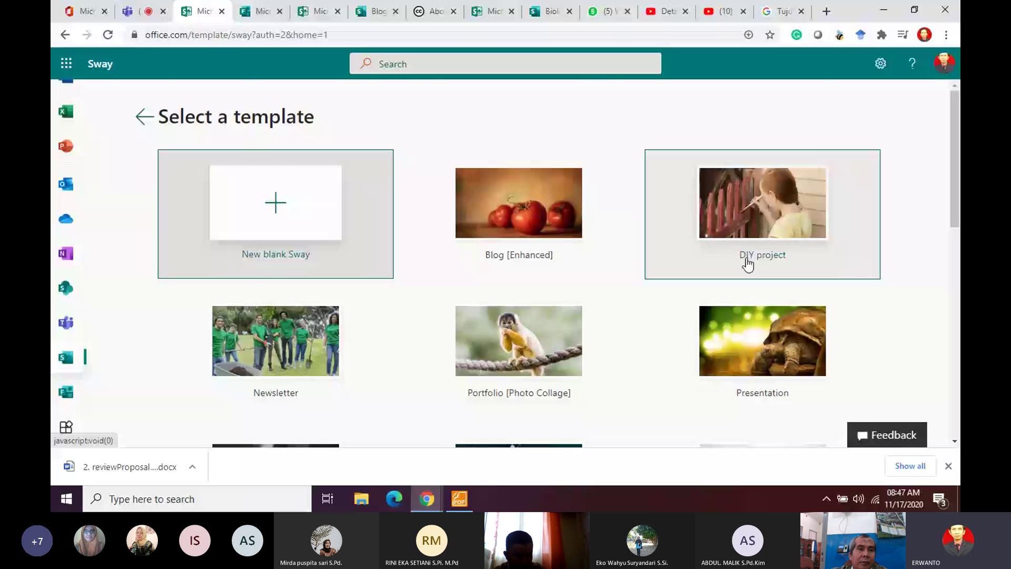
{"action": "scroll", "coordinate": [573, 348], "scroll_direction": "down", "scroll_amount": 10}
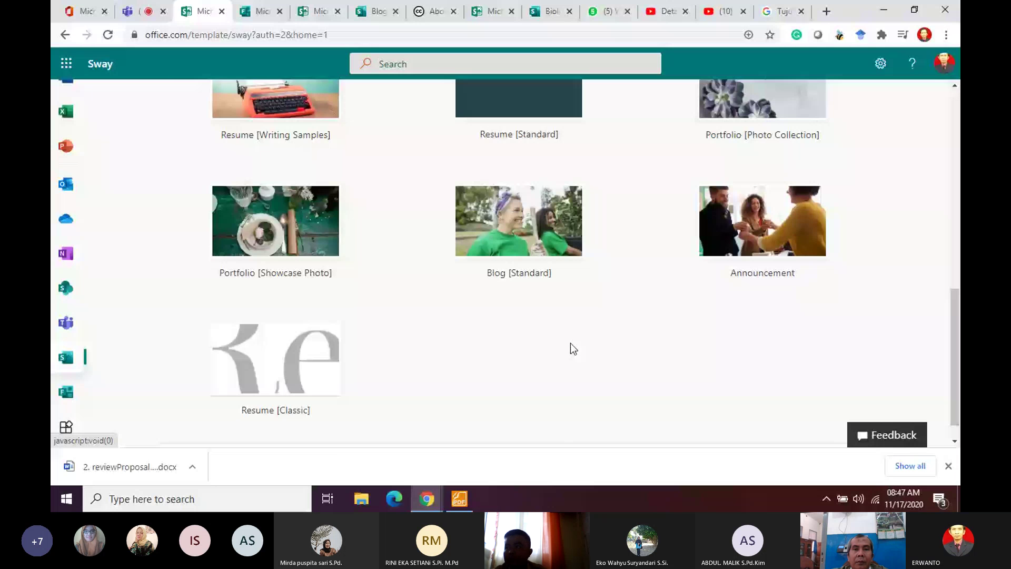
{"action": "scroll", "coordinate": [570, 343], "scroll_direction": "up", "scroll_amount": 10}
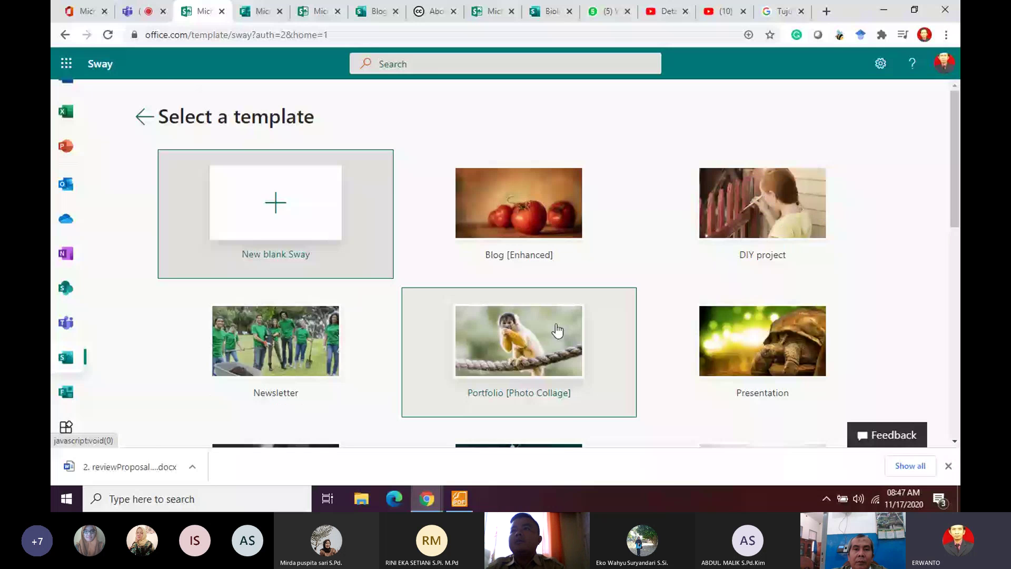
{"action": "left_click", "coordinate": [321, 222]}
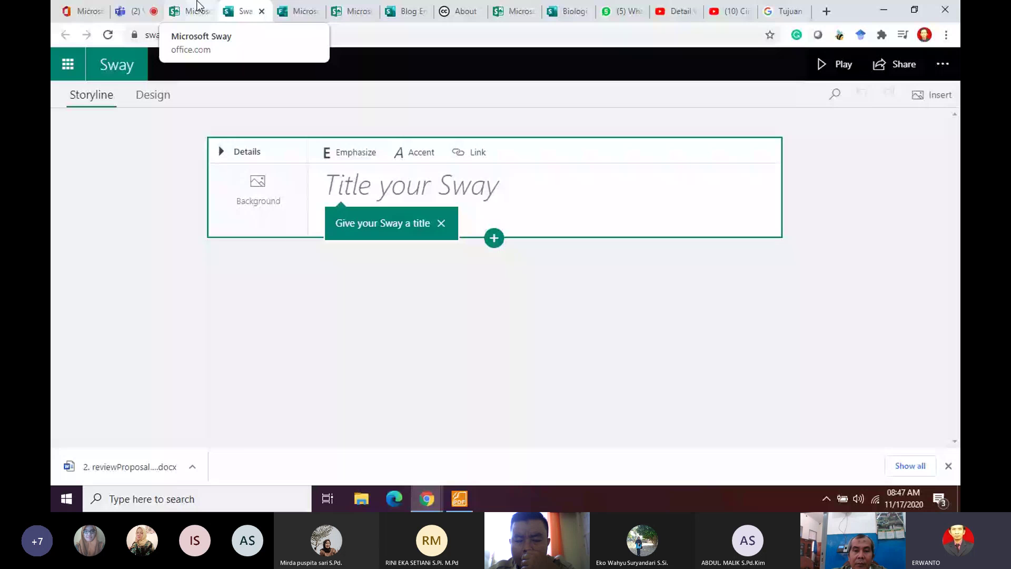
Step: Search the Insert pane for 'sitem pencernaan' media
{"action": "left_click", "coordinate": [134, 11]}
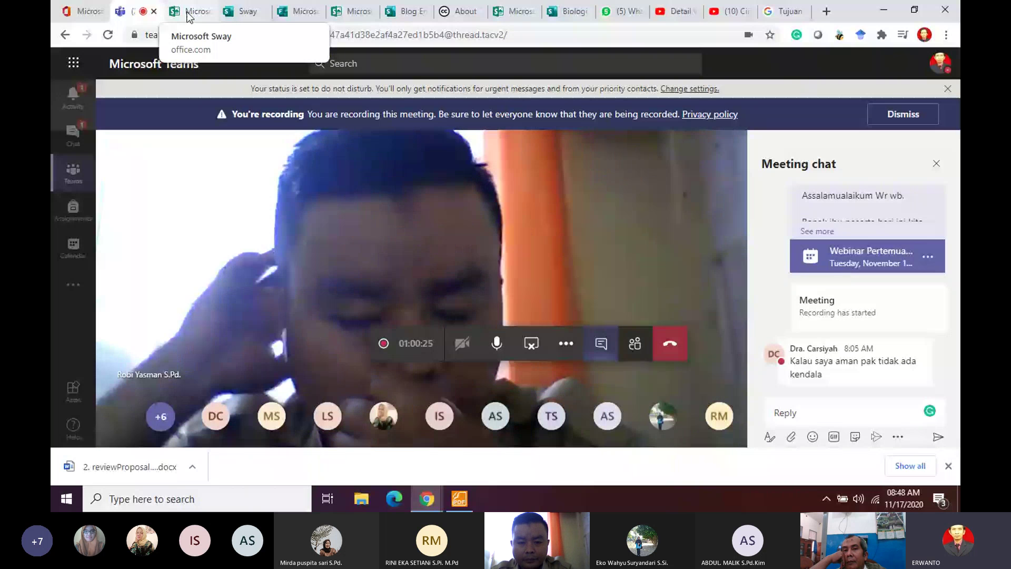
{"action": "left_click", "coordinate": [242, 11]}
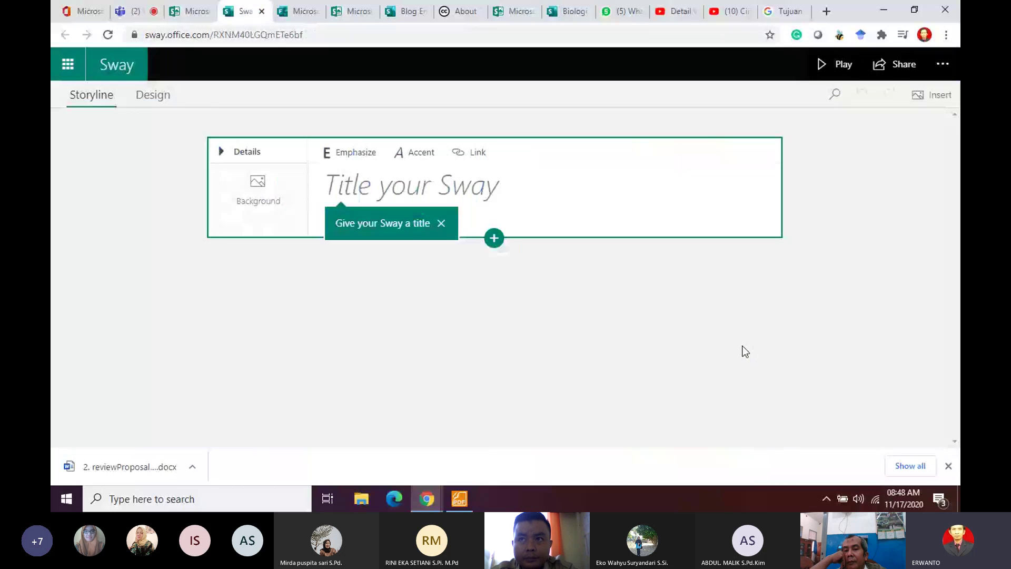
{"action": "left_click", "coordinate": [934, 96]}
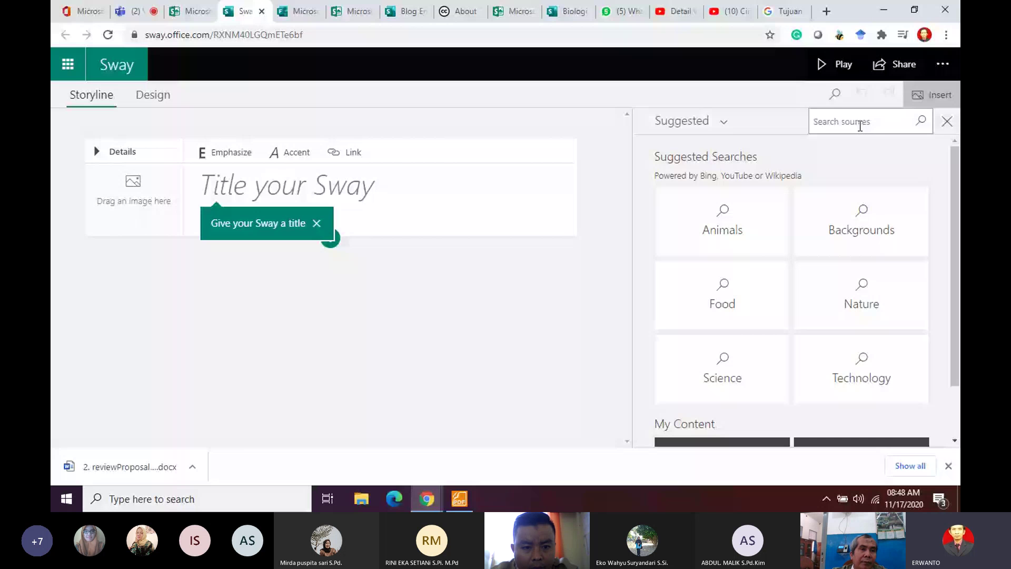
{"action": "type", "text": "sit"}
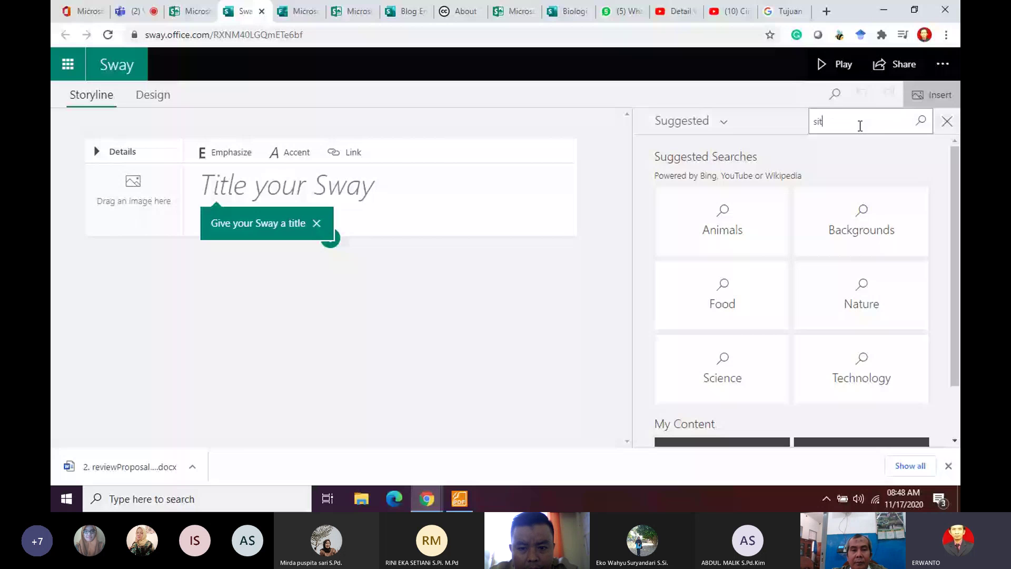
{"action": "type", "text": "em pencernaan"}
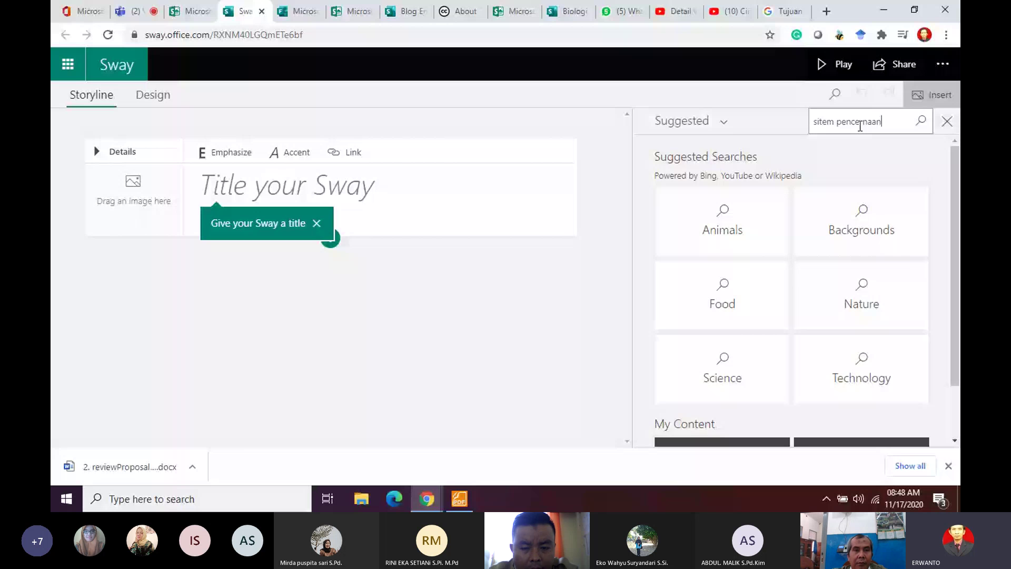
{"action": "key", "text": "Return"}
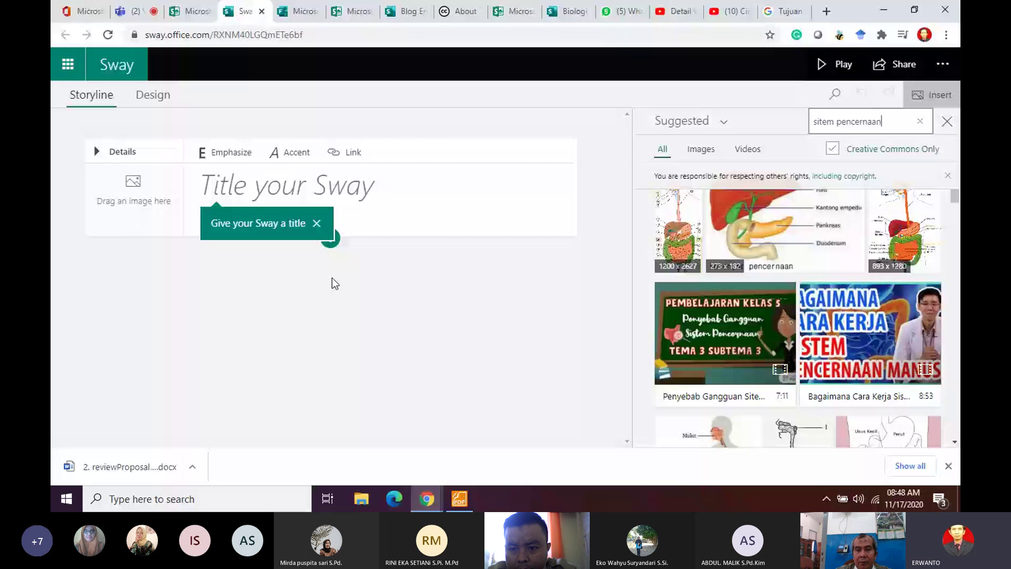
Step: Title the Sway 'SISTEM PENCERNAAN'
{"action": "left_click", "coordinate": [377, 189]}
{"action": "type", "text": "SITE"}
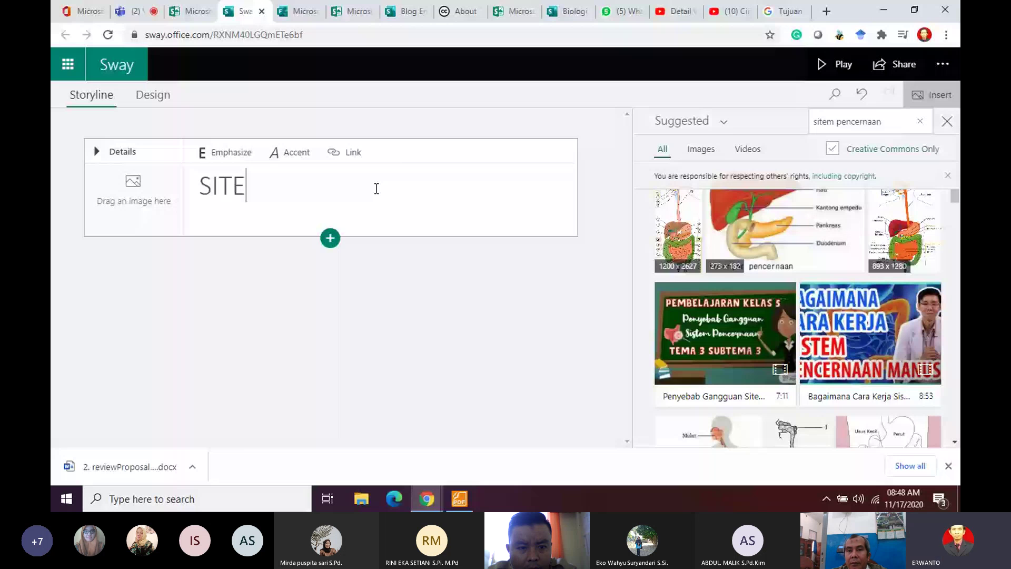
{"action": "key", "text": "BackSpace"}
{"action": "key", "text": "BackSpace"}
{"action": "type", "text": "ST"}
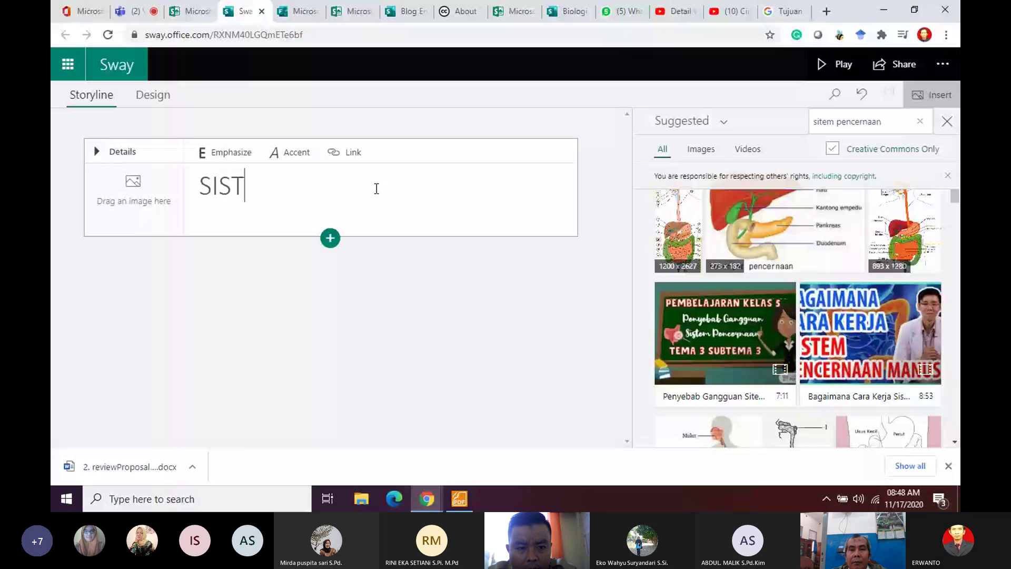
{"action": "type", "text": "EM PENCERNAAN"}
{"action": "left_click", "coordinate": [330, 241]}
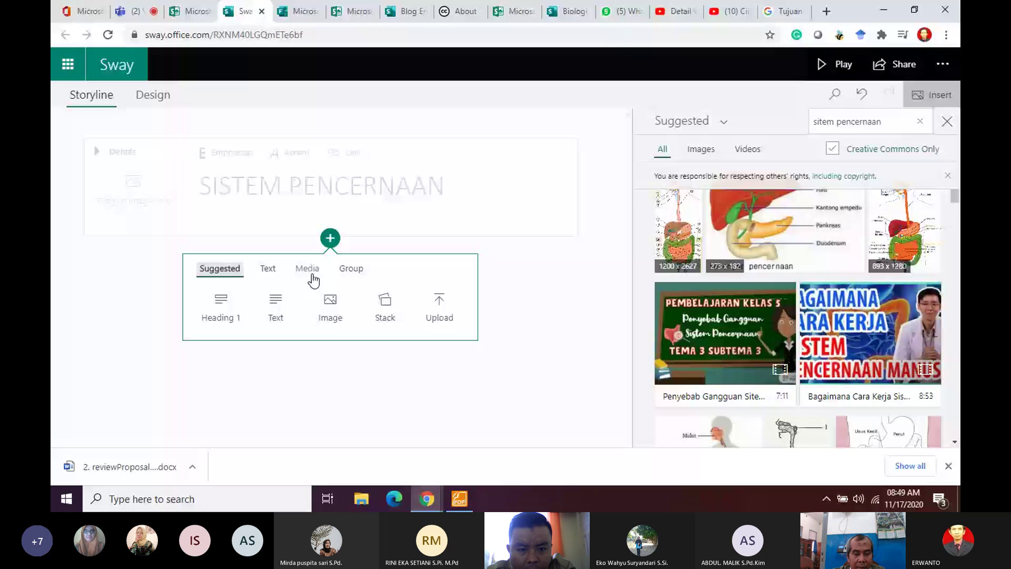
Step: Add a video card below the title with the 'Bagaimana Cara Kerja' digestive-system video
{"action": "left_click", "coordinate": [311, 274]}
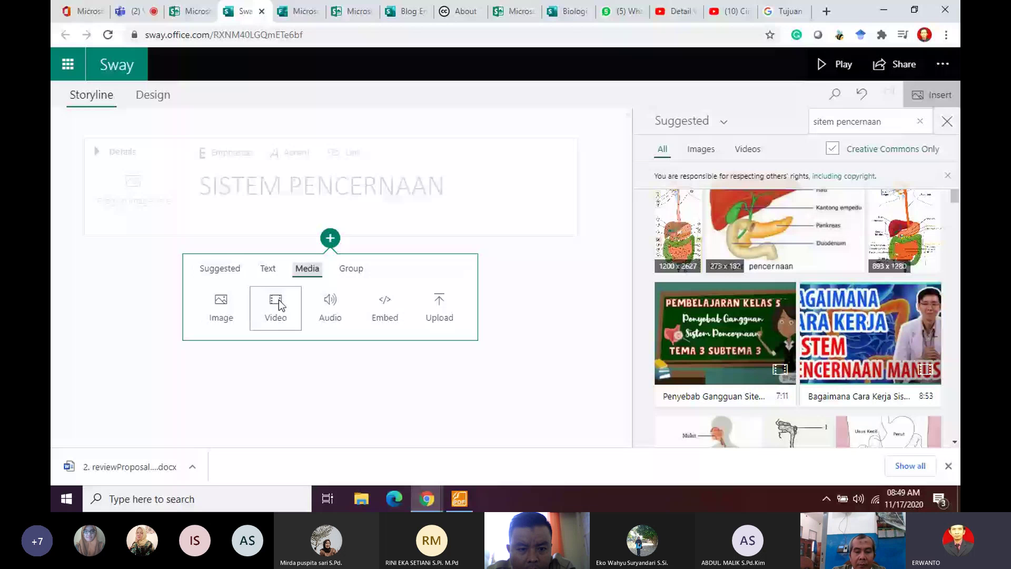
{"action": "left_click", "coordinate": [276, 305]}
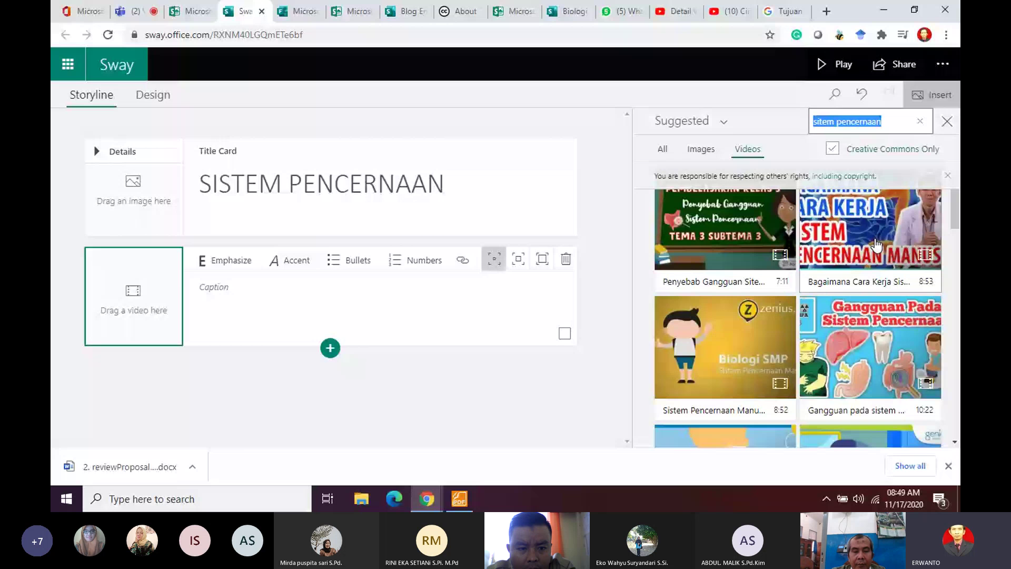
{"action": "left_click_drag", "start_coordinate": [876, 244], "coordinate": [788, 260]}
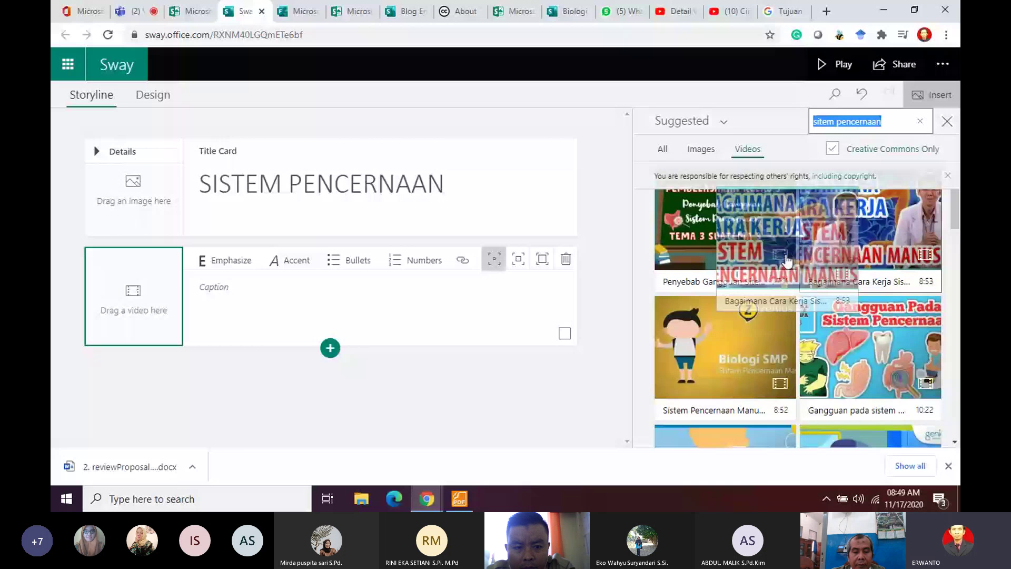
{"action": "left_click_drag", "start_coordinate": [788, 260], "coordinate": [136, 301]}
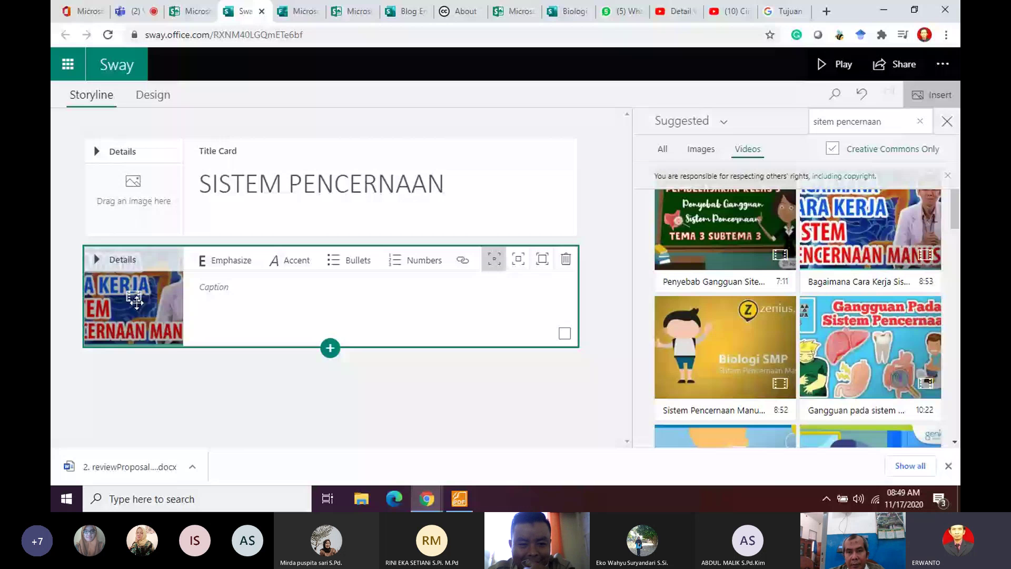
{"action": "left_click", "coordinate": [139, 9]}
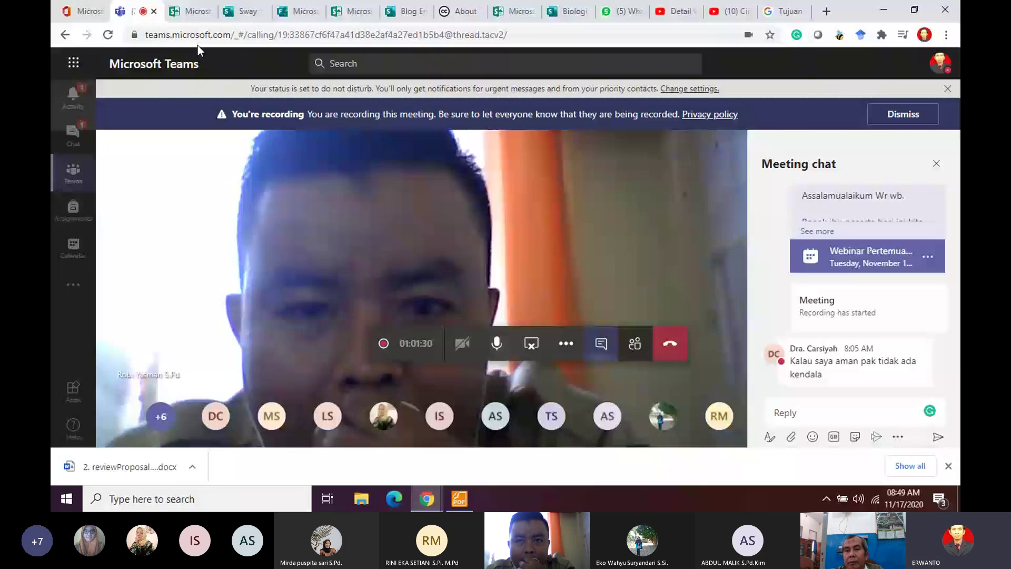
Step: Go back from the Teams meeting to the Sway editor
{"action": "left_click", "coordinate": [238, 4]}
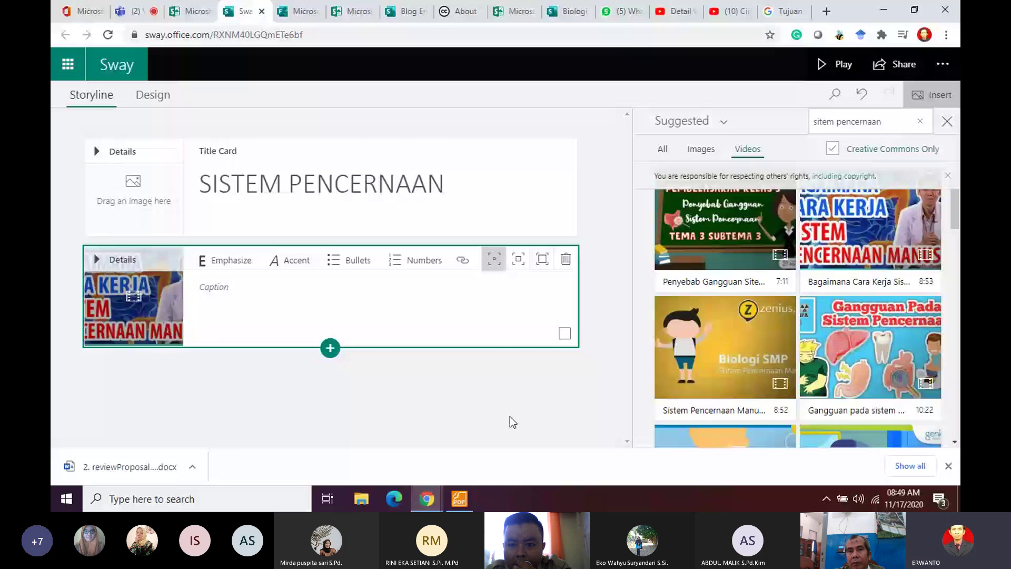
Step: Search Google Images for 'sistem pencernaan'
{"action": "left_click", "coordinate": [788, 14]}
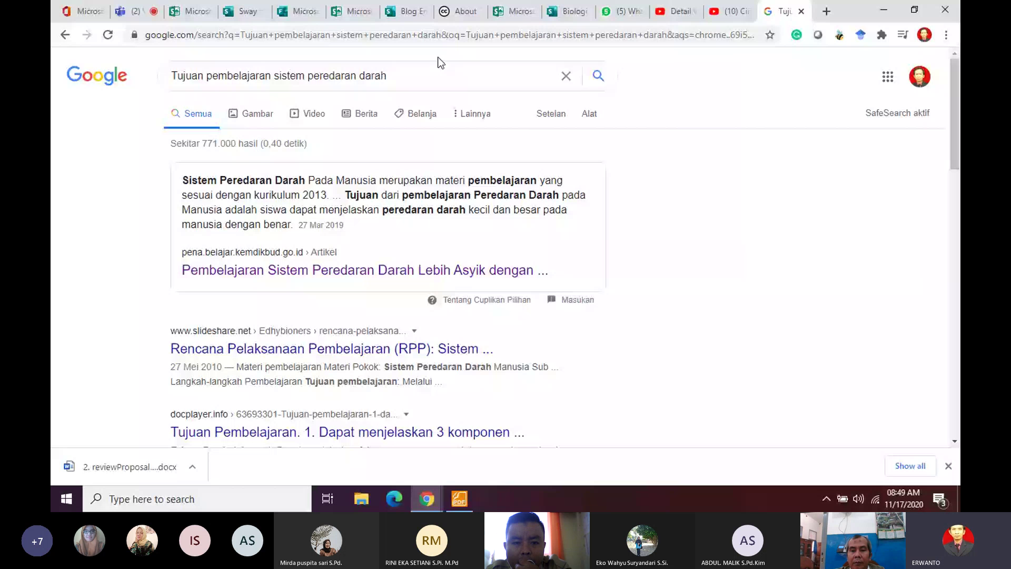
{"action": "left_click_drag", "start_coordinate": [437, 64], "coordinate": [82, 78]}
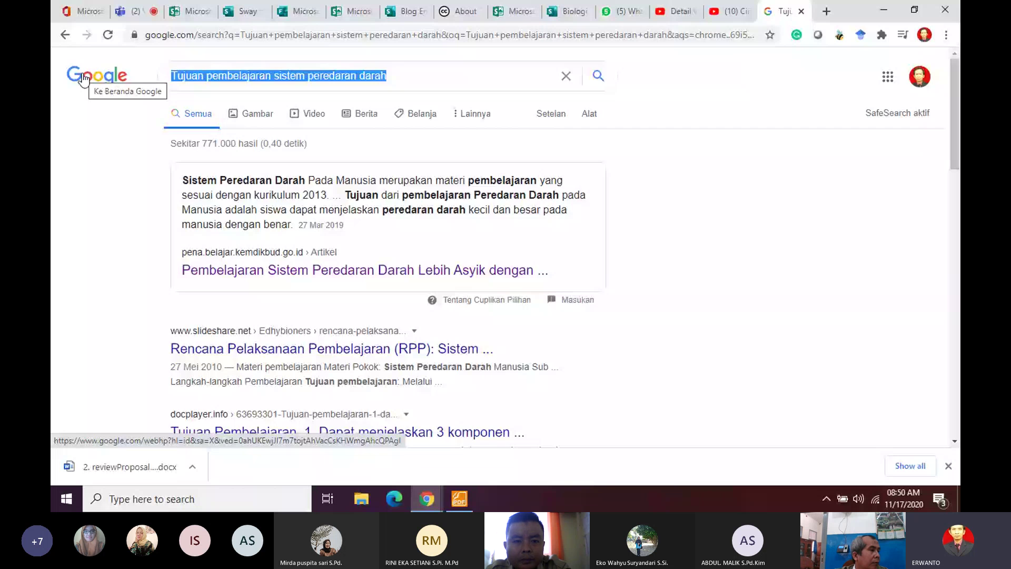
{"action": "type", "text": "sistem pen"}
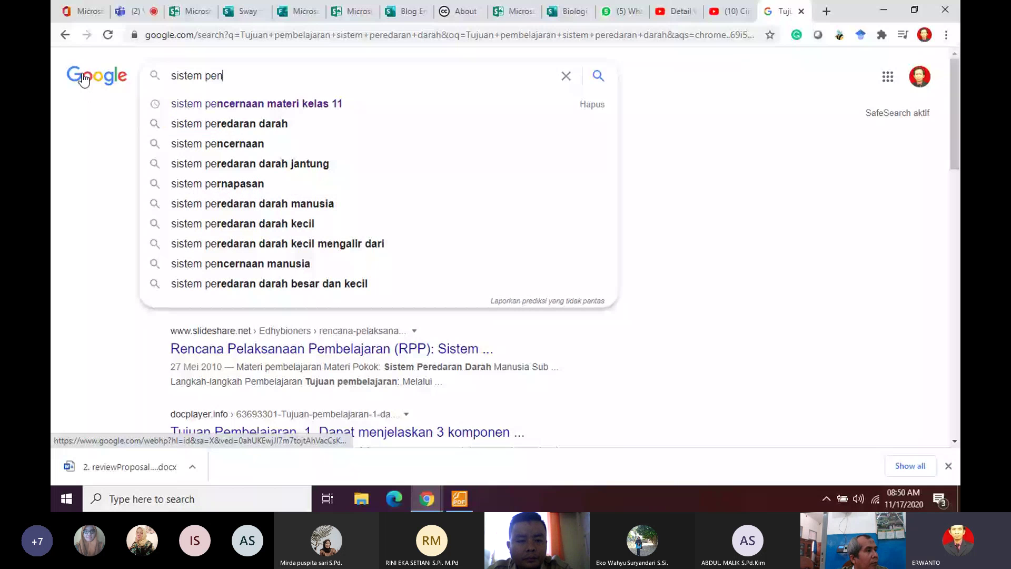
{"action": "key", "text": "Down"}
{"action": "key", "text": "Down"}
{"action": "key", "text": "Down"}
{"action": "key", "text": "Return"}
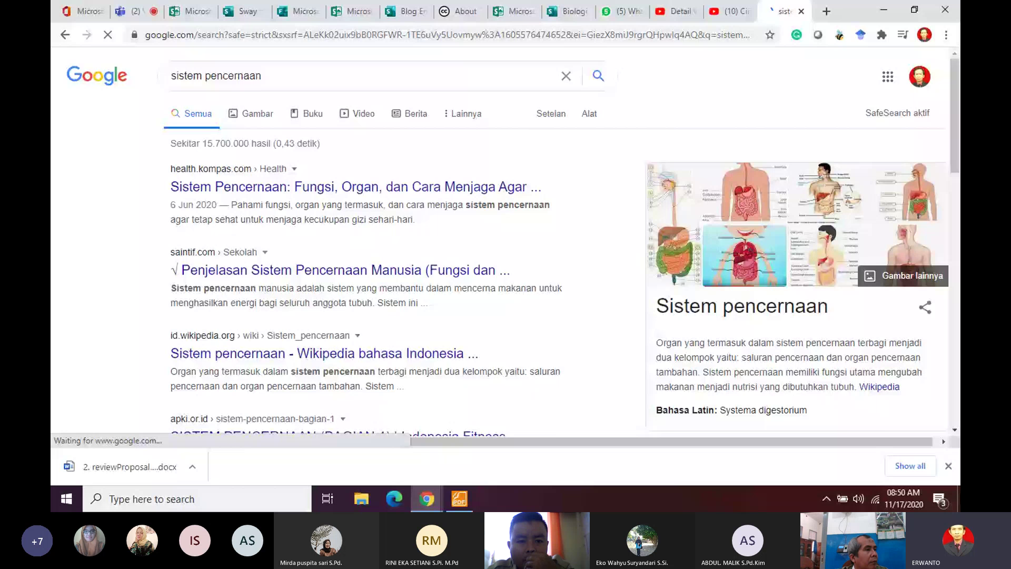
{"action": "left_click", "coordinate": [260, 114]}
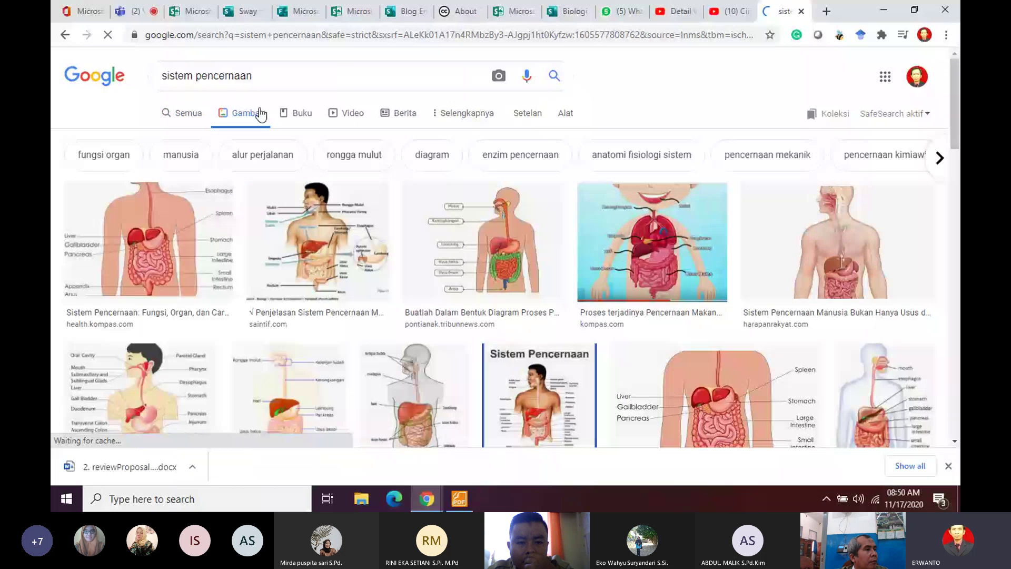
Step: Save the first digestive-system diagram as download.jpg
{"action": "right_click", "coordinate": [190, 264]}
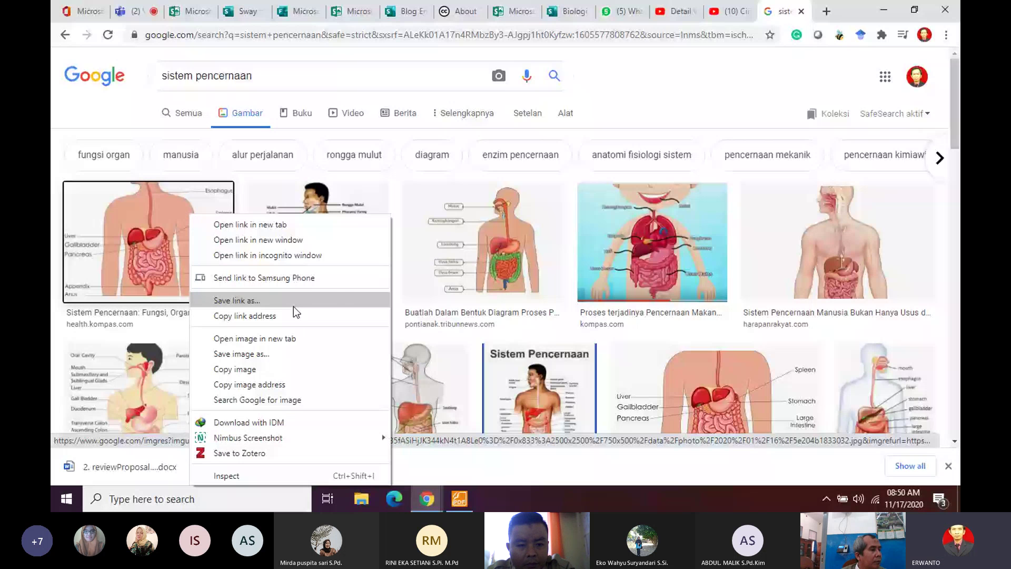
{"action": "left_click", "coordinate": [293, 306]}
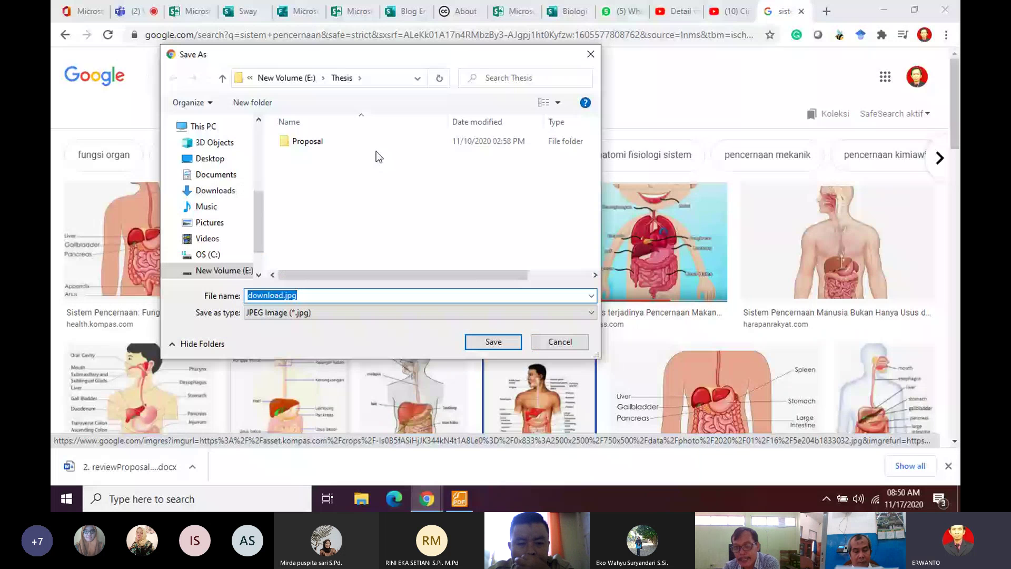
{"action": "key", "text": "Escape"}
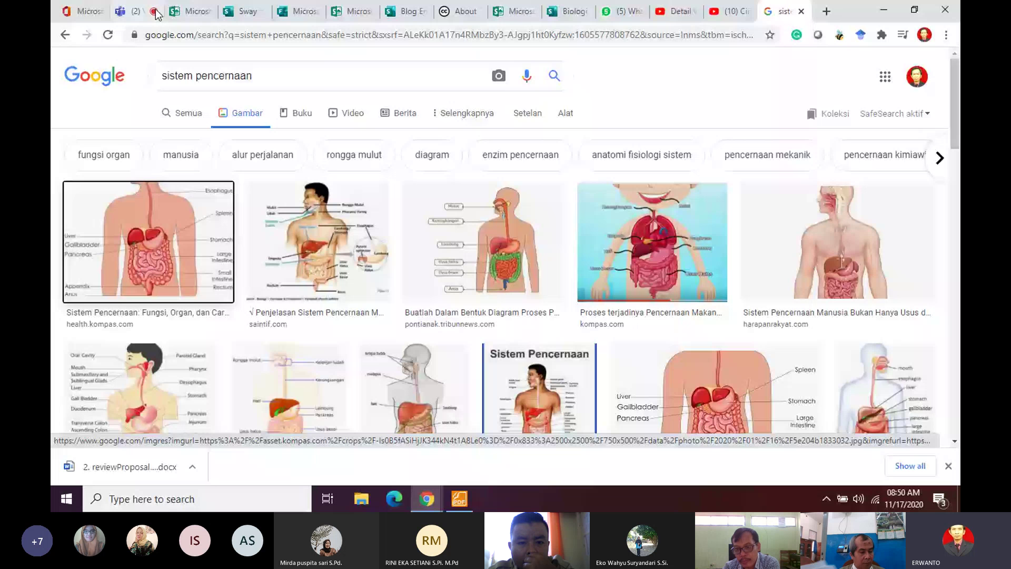
Step: Add an image card below the video with 2528344701.jpg uploaded from the computer
{"action": "left_click", "coordinate": [240, 11]}
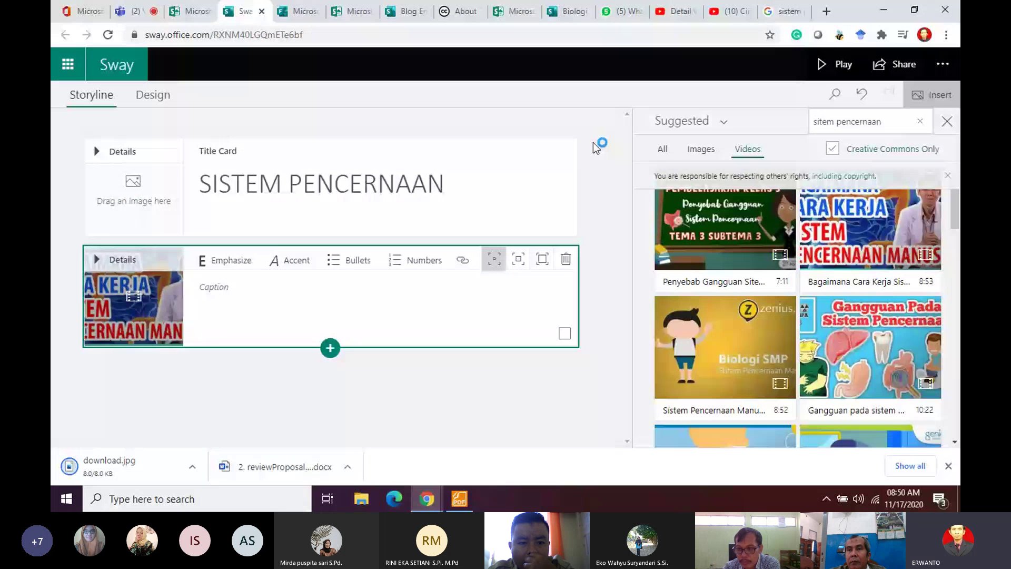
{"action": "left_click", "coordinate": [329, 349]}
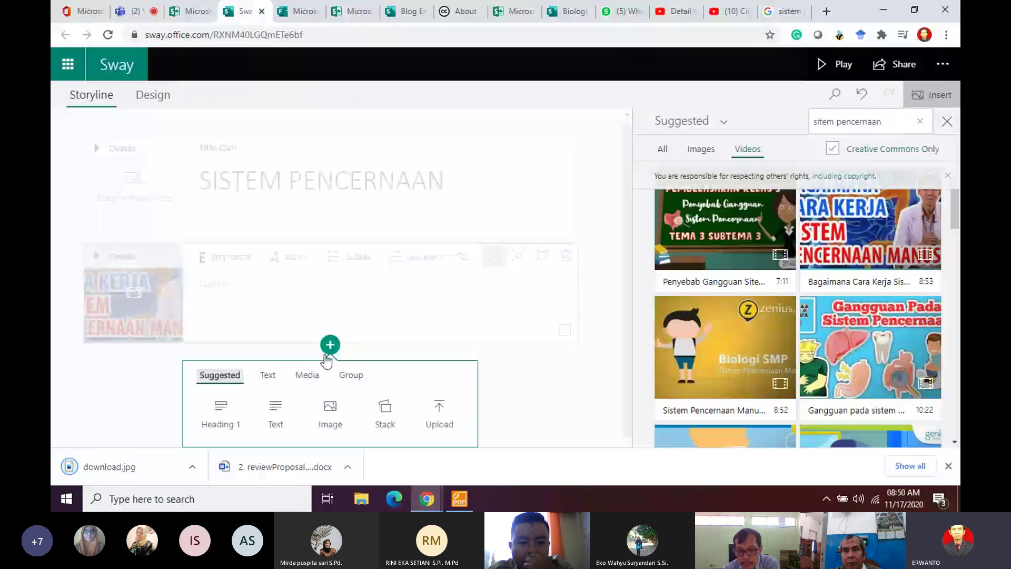
{"action": "left_click", "coordinate": [330, 411]}
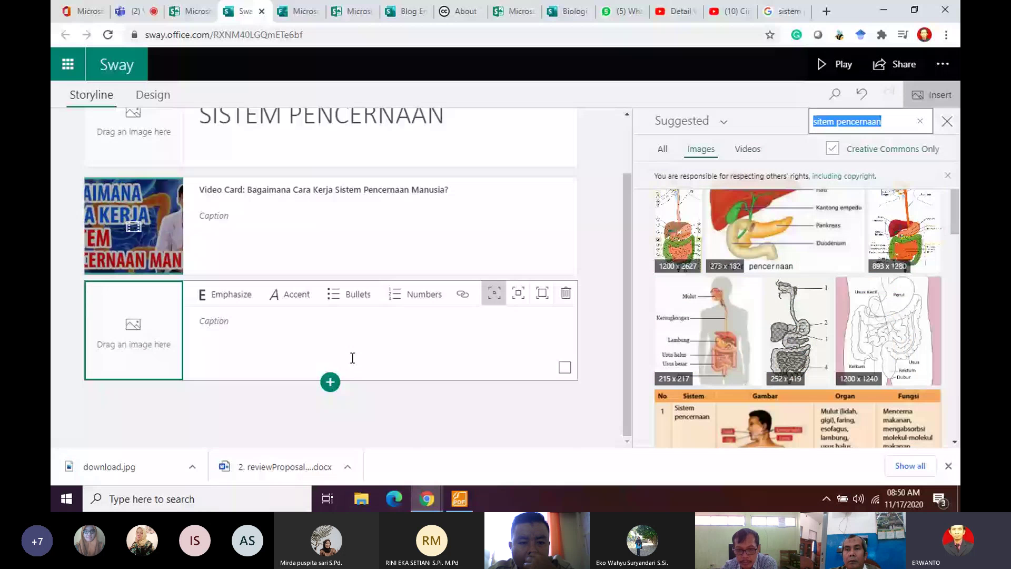
{"action": "left_click", "coordinate": [709, 152]}
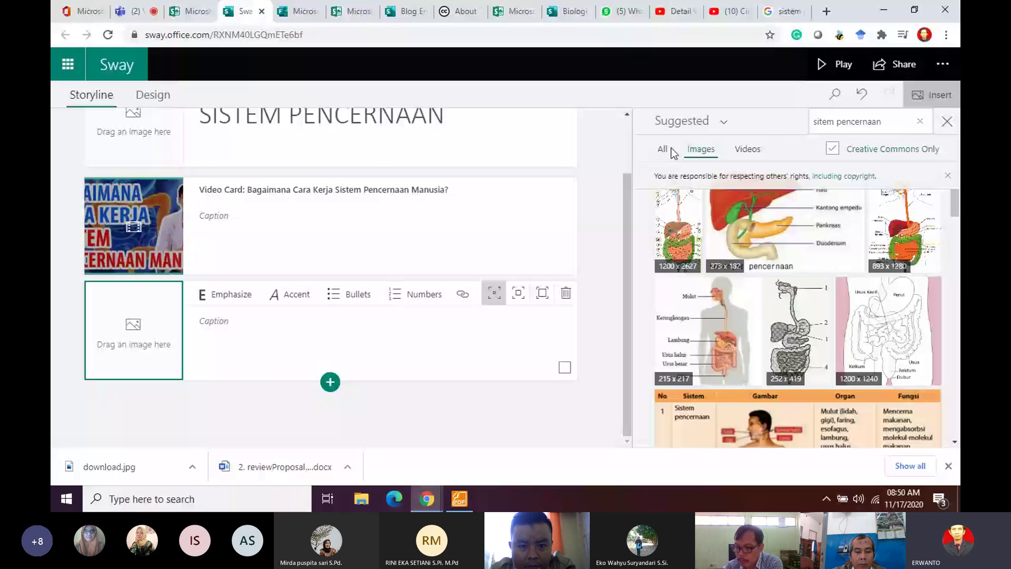
{"action": "left_click", "coordinate": [685, 122]}
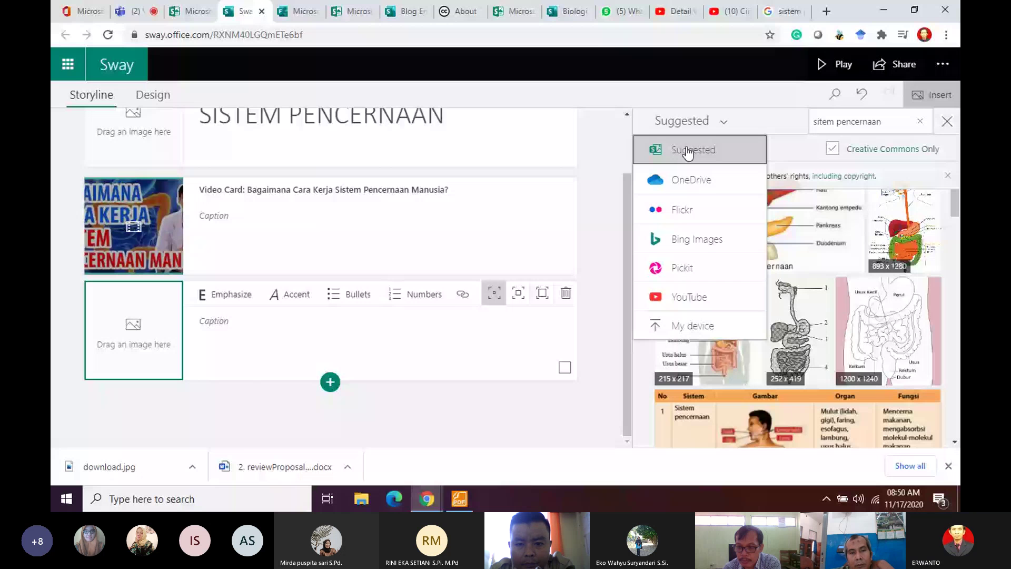
{"action": "left_click", "coordinate": [693, 325]}
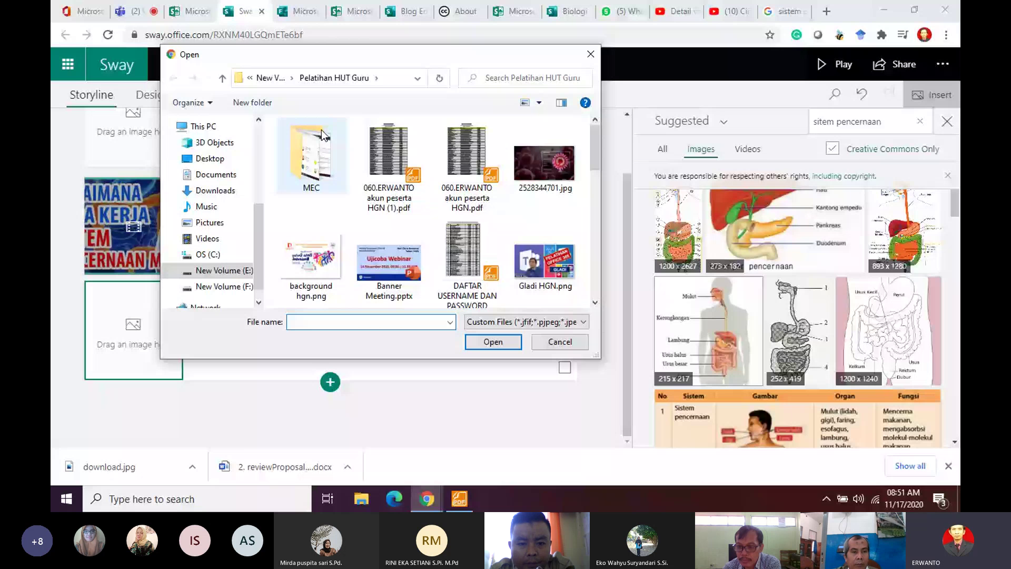
{"action": "double_click", "coordinate": [535, 172]}
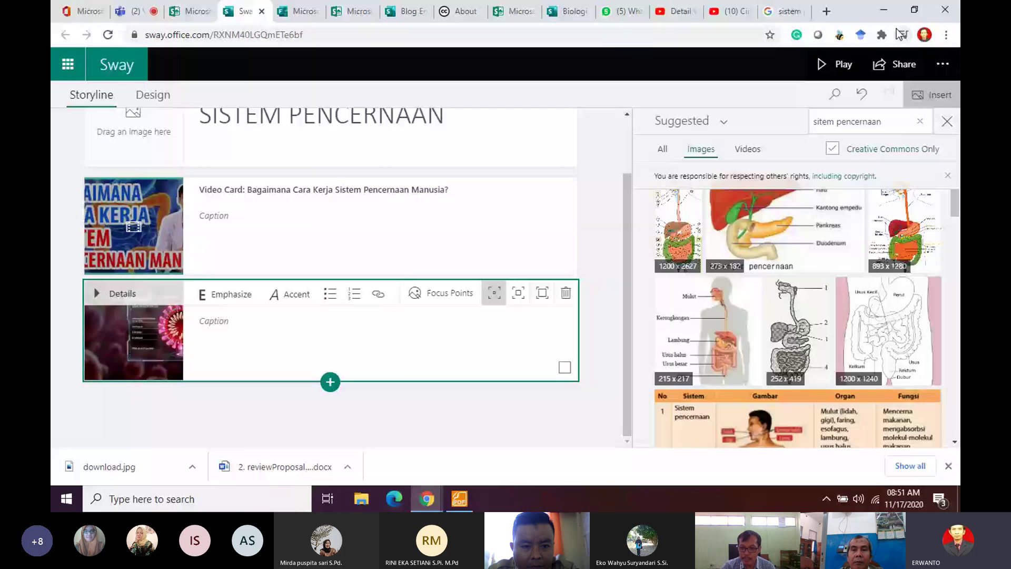
{"action": "left_click", "coordinate": [142, 16]}
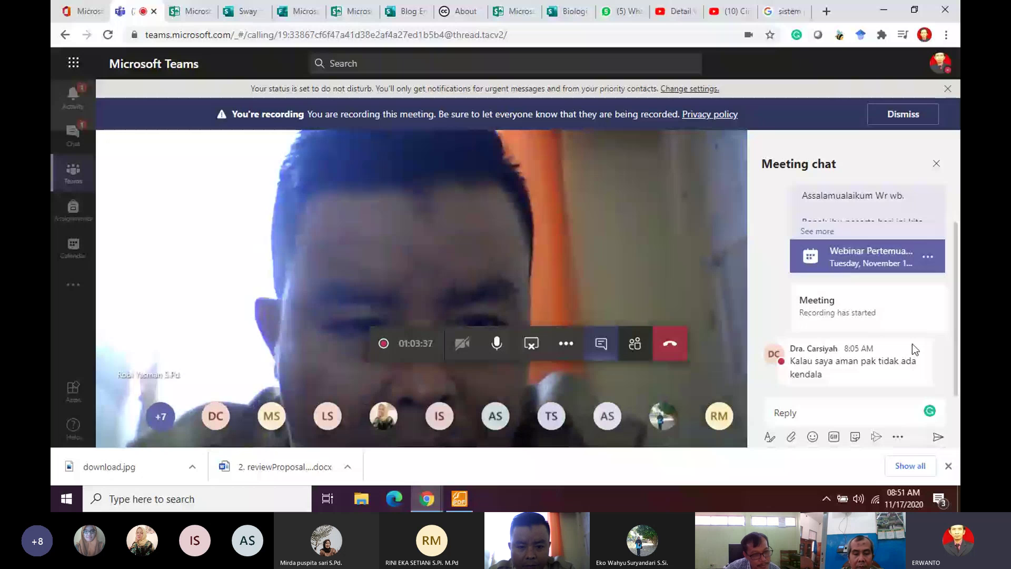
Step: Show the People panel listing the 19 Teams meeting participants
{"action": "mouse_move", "coordinate": [912, 343]}
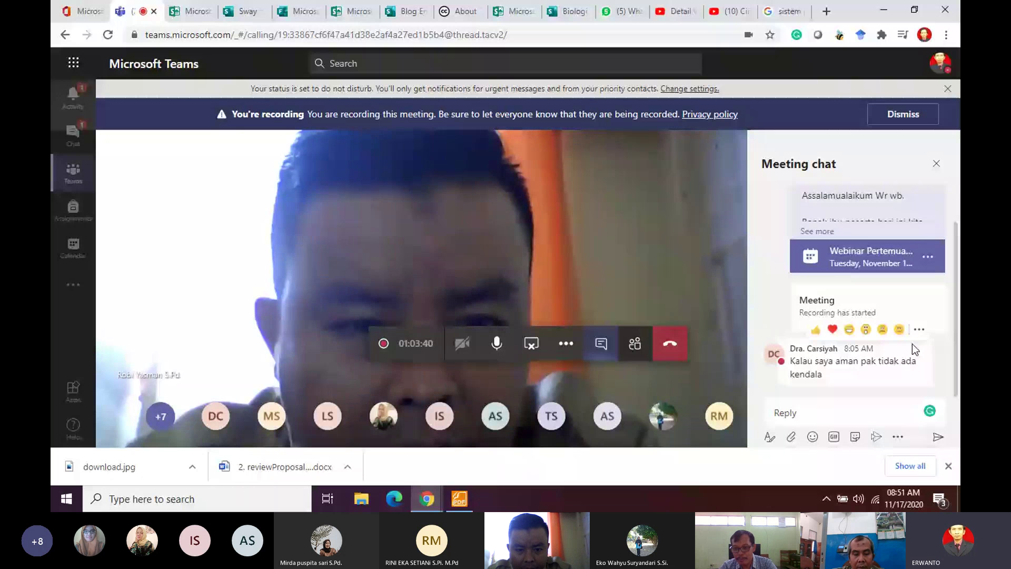
{"action": "left_click", "coordinate": [566, 345]}
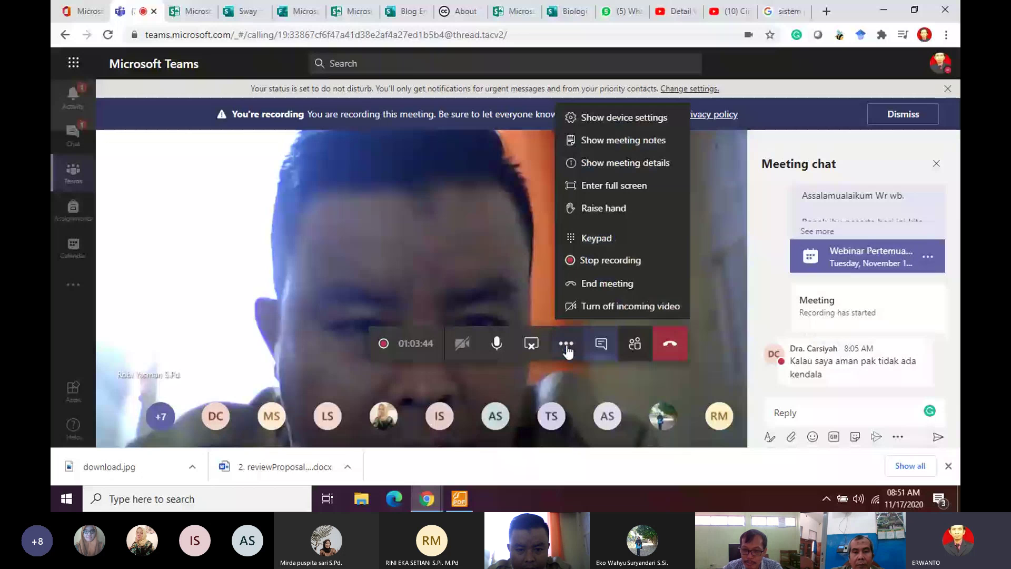
{"action": "left_click", "coordinate": [635, 343]}
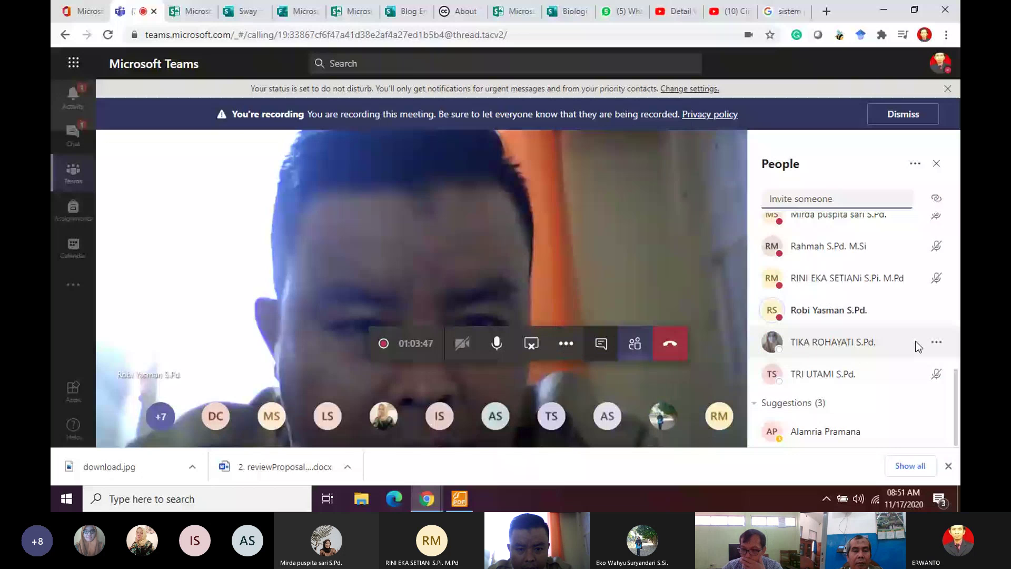
{"action": "scroll", "coordinate": [902, 299], "scroll_direction": "up", "scroll_amount": 5}
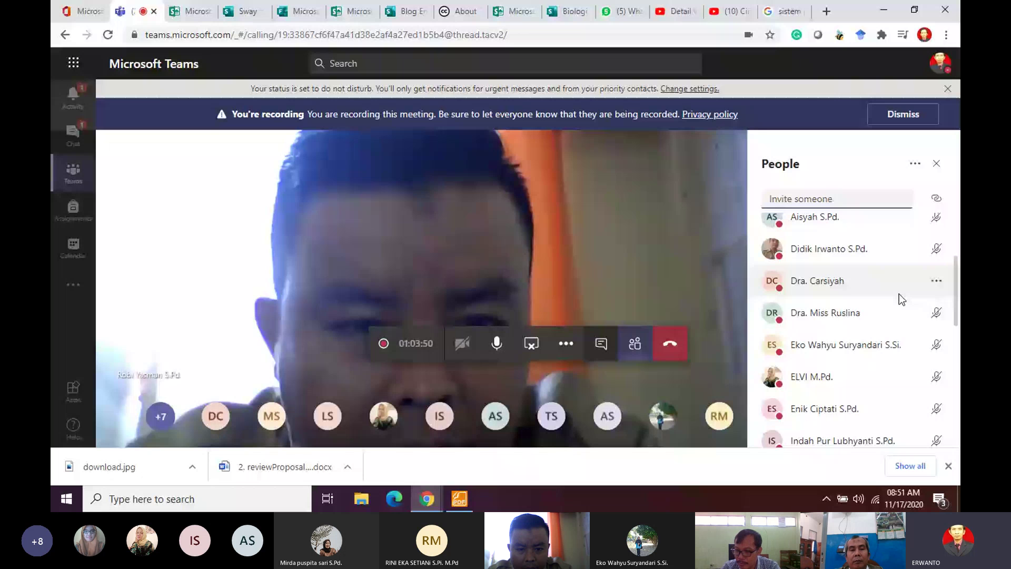
{"action": "scroll", "coordinate": [917, 358], "scroll_direction": "down", "scroll_amount": 5}
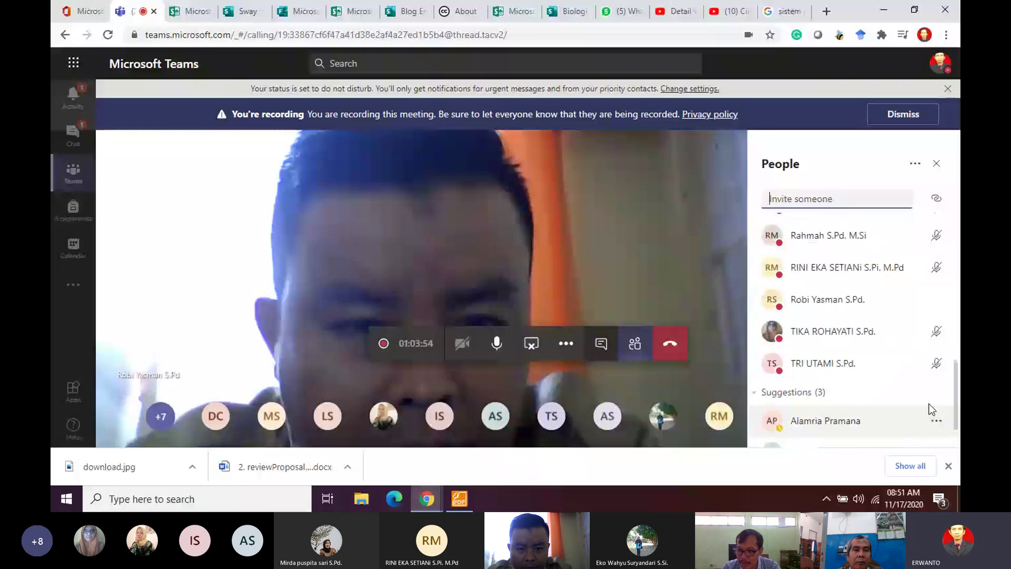
{"action": "scroll", "coordinate": [917, 374], "scroll_direction": "up", "scroll_amount": 10}
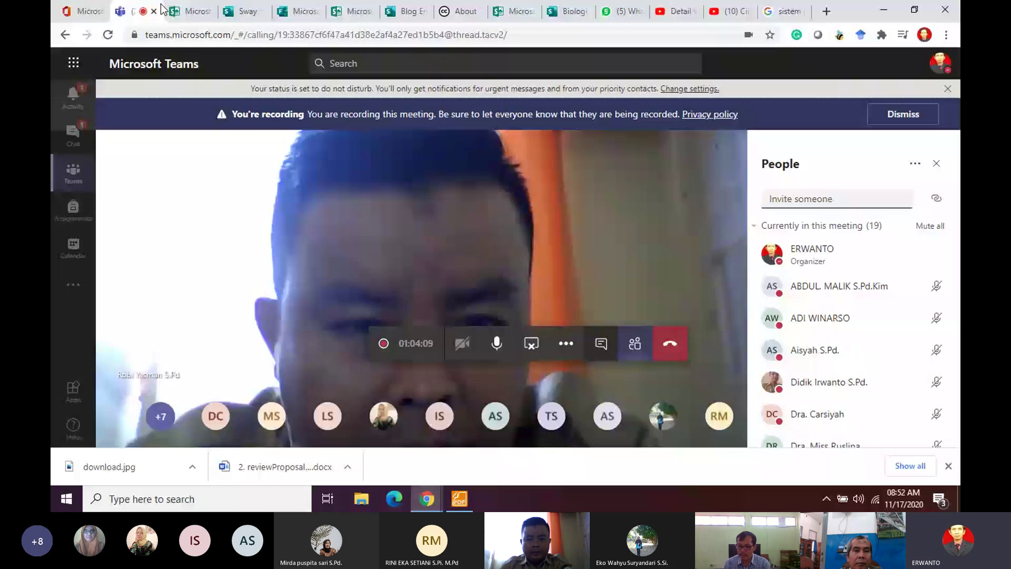
{"action": "left_click", "coordinate": [84, 12]}
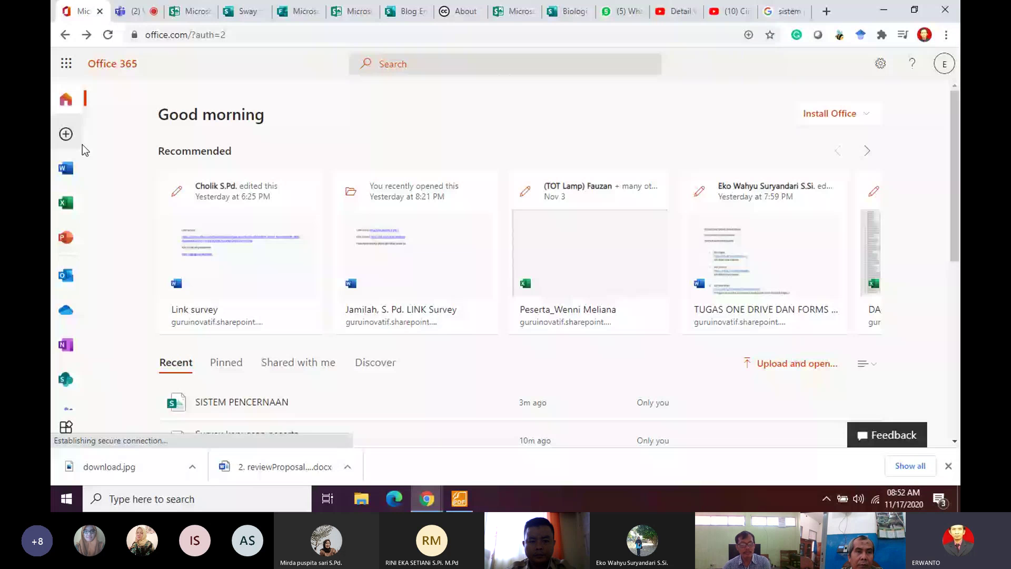
Step: Create a new Word document, Document1, from the General notes template
{"action": "left_click", "coordinate": [69, 174]}
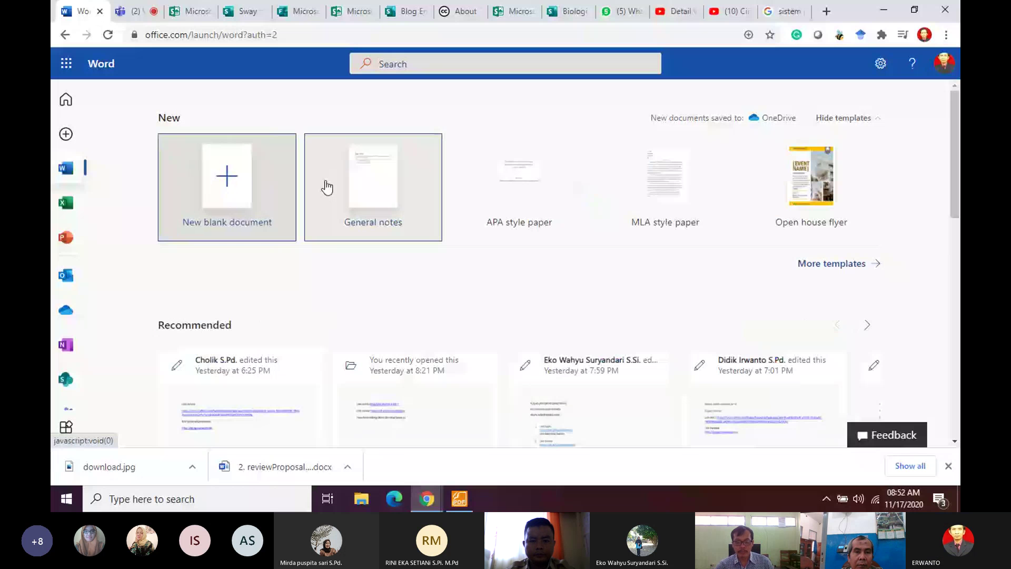
{"action": "left_click", "coordinate": [327, 187]}
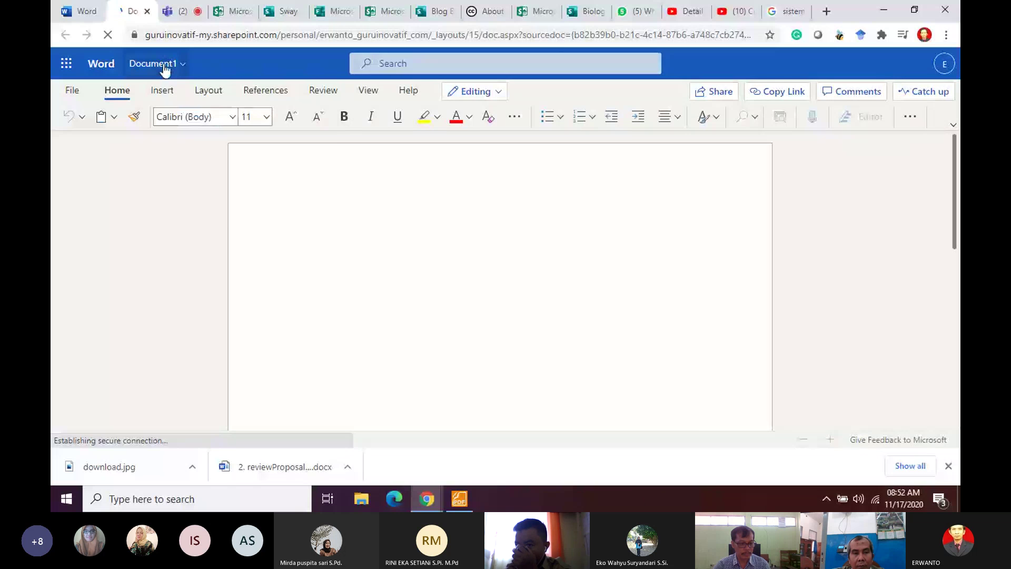
Step: Rename the document to 'Latihan'
{"action": "left_click", "coordinate": [168, 65]}
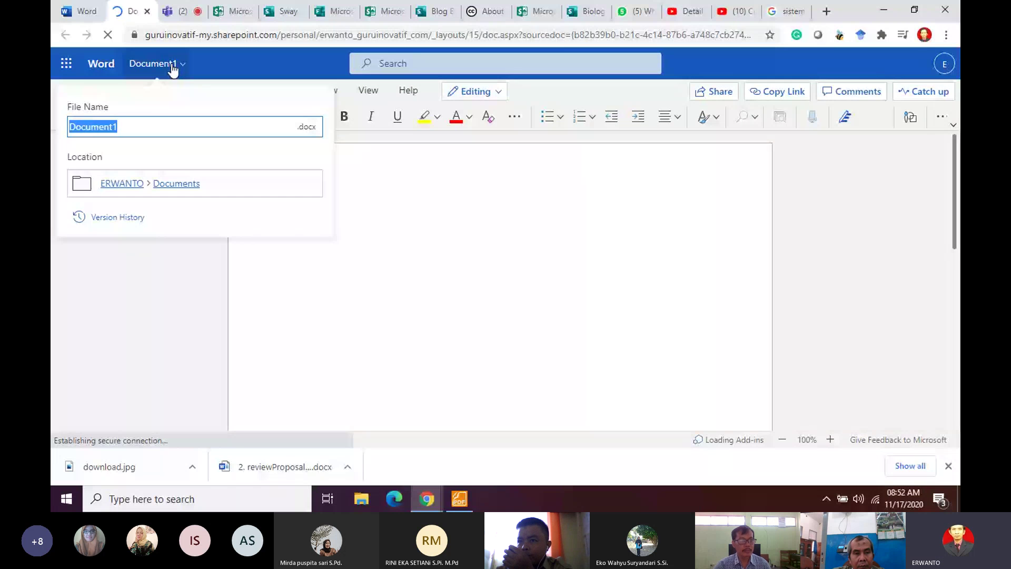
{"action": "type", "text": "Latihan"}
{"action": "key", "text": "Return"}
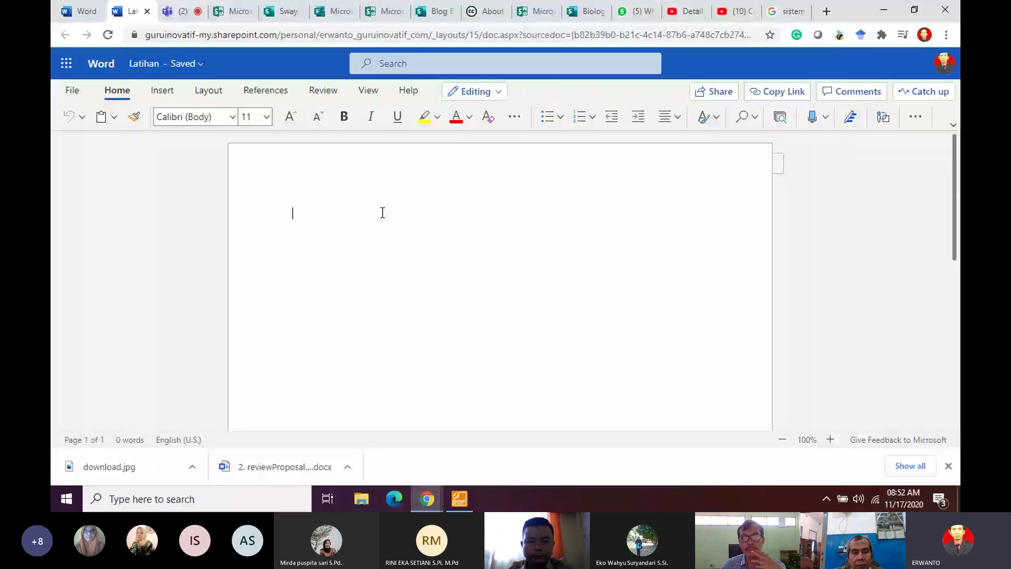
Step: Type 'Dokumen penting' on the first line, with filler text on the next
{"action": "type", "text": "Dokumen per"}
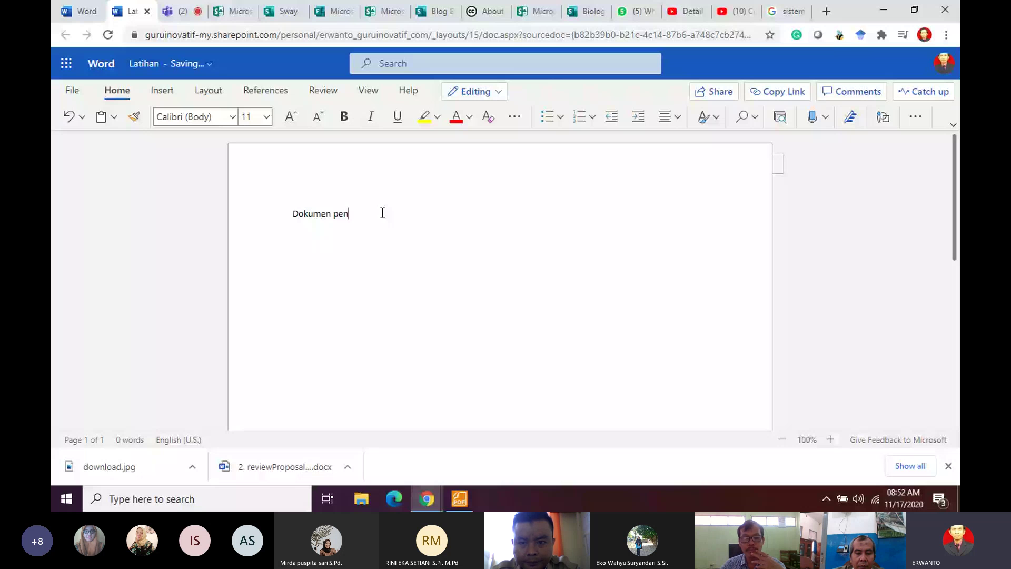
{"action": "type", "text": "ting"}
{"action": "key", "text": "Return"}
{"action": "type", "text": "jaks"}
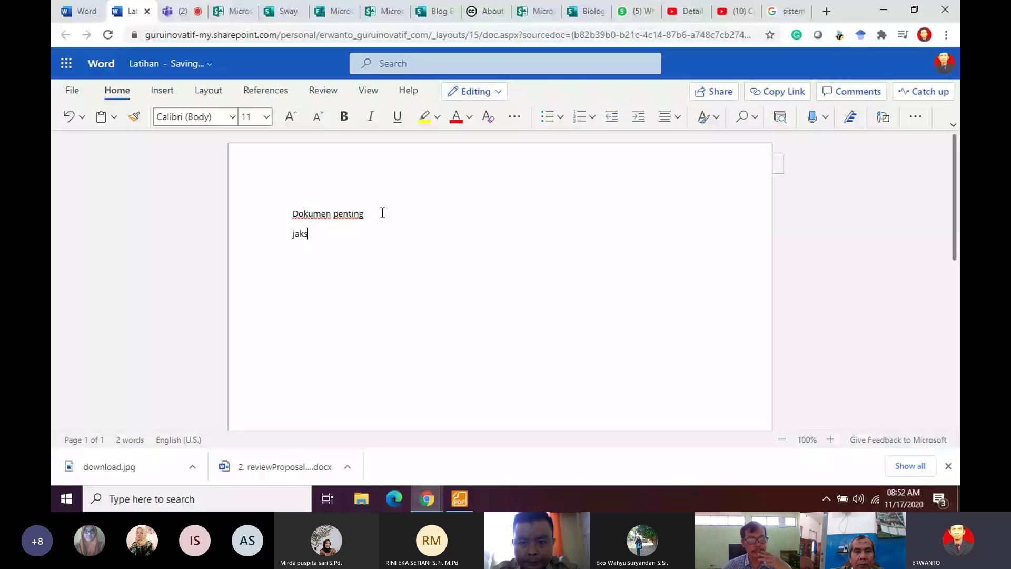
{"action": "type", "text": "kshdjkahskjhd"}
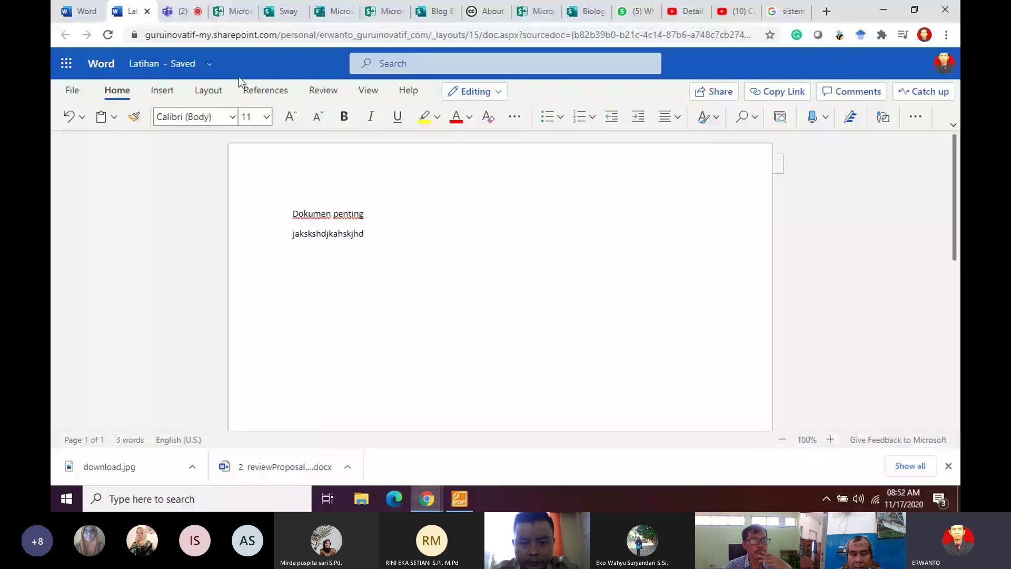
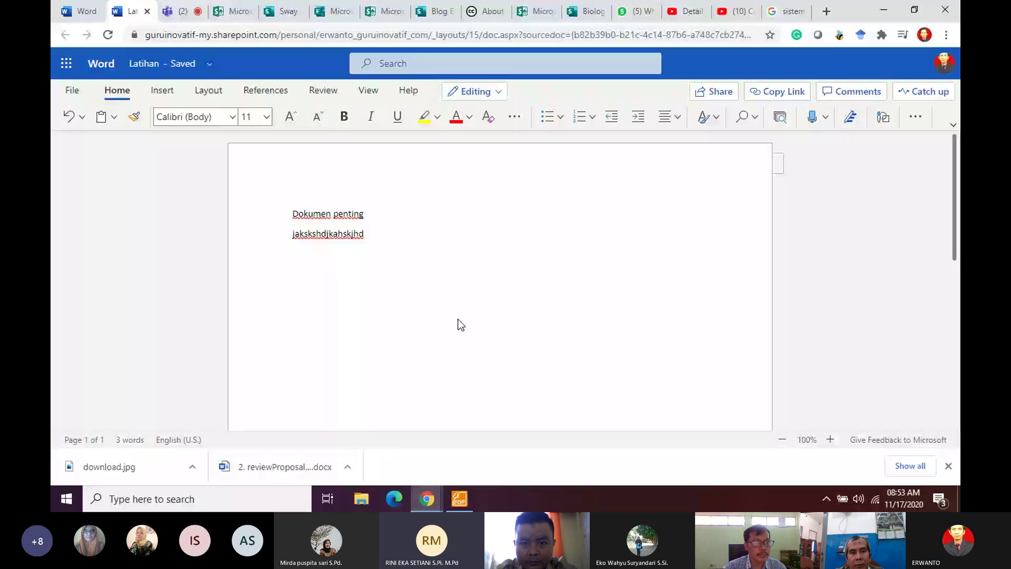
Step: Place the cursor after the second line and open the Share options for Latihan
{"action": "left_click", "coordinate": [459, 320]}
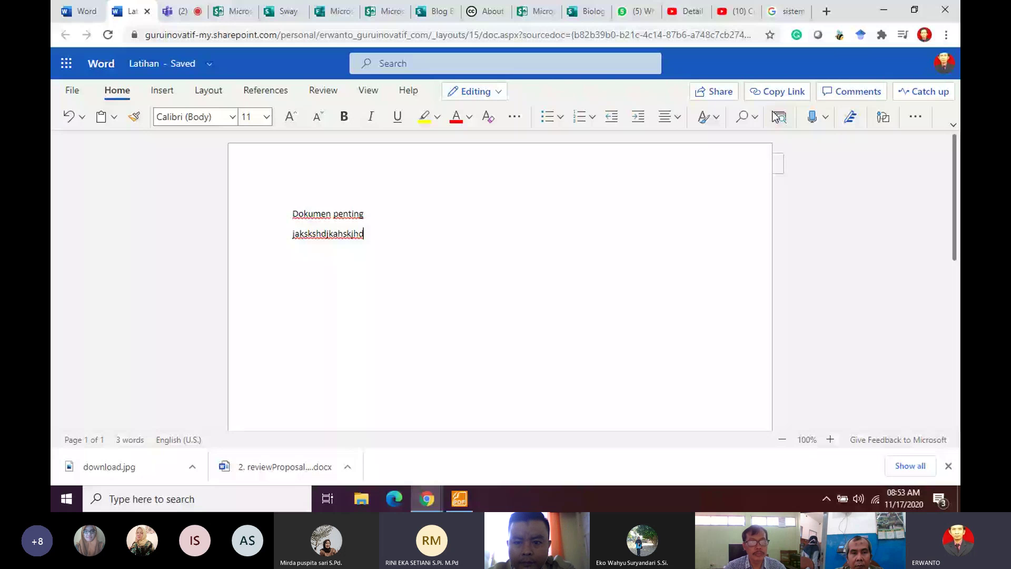
{"action": "left_click", "coordinate": [720, 93]}
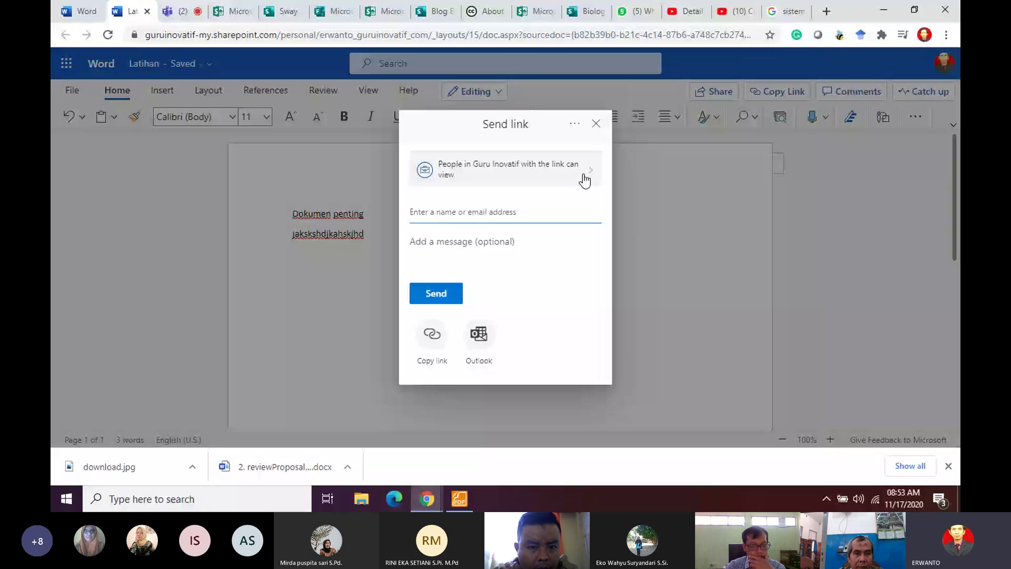
Step: Set the Latihan link to 'Anyone with the link', copy it, and open the File pane
{"action": "left_click", "coordinate": [584, 180]}
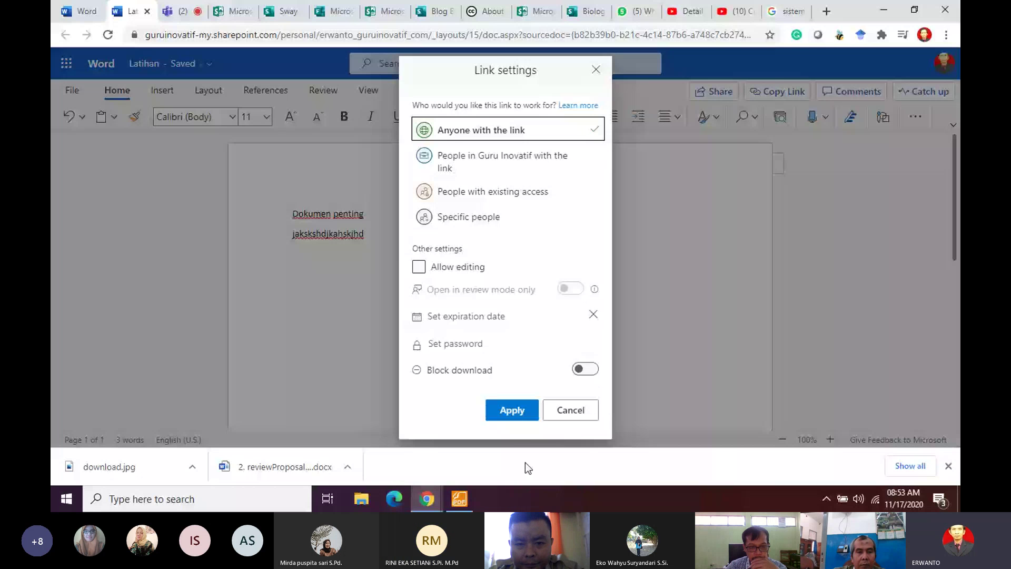
{"action": "left_click", "coordinate": [510, 415]}
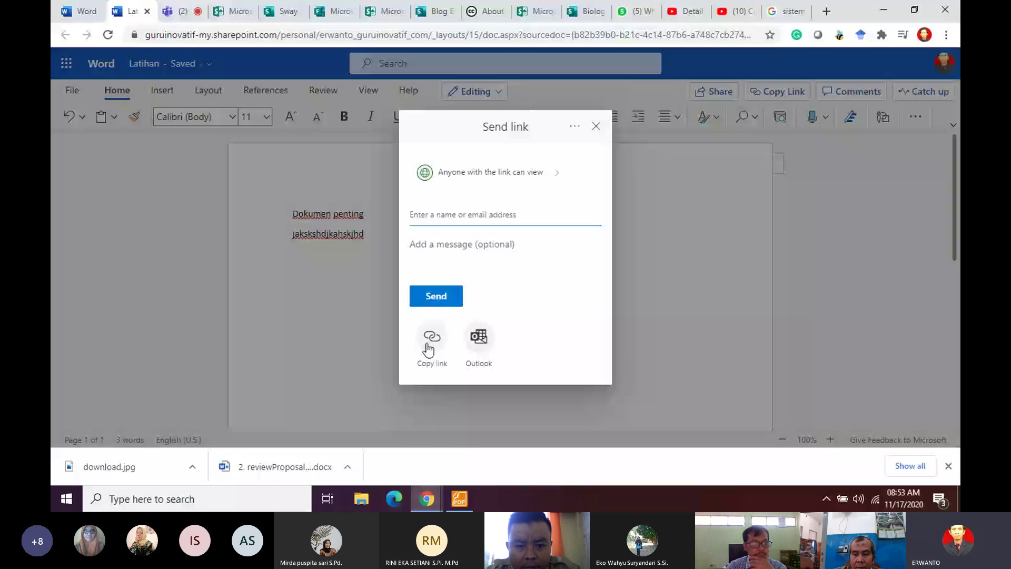
{"action": "left_click", "coordinate": [429, 348]}
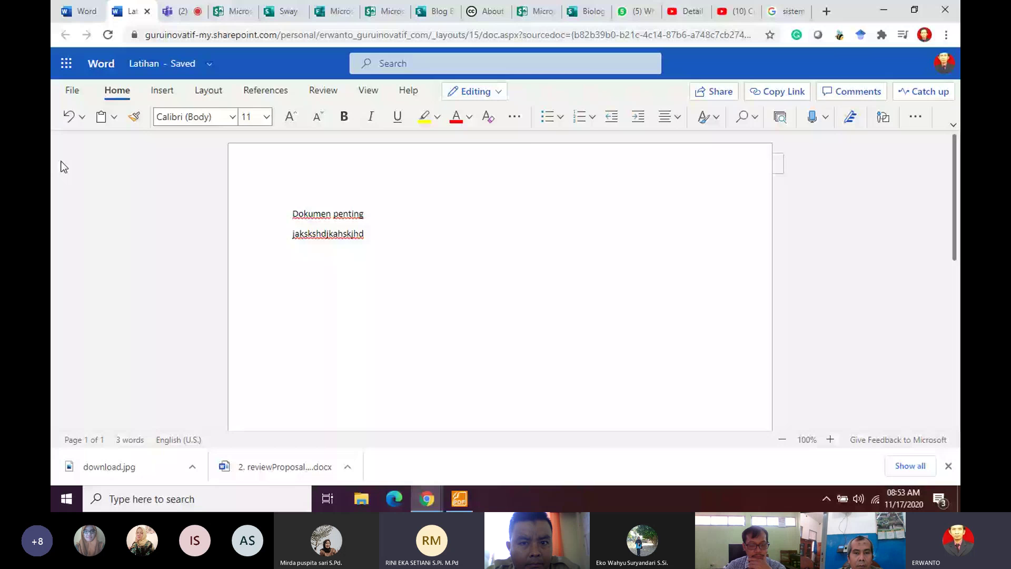
{"action": "left_click", "coordinate": [72, 91]}
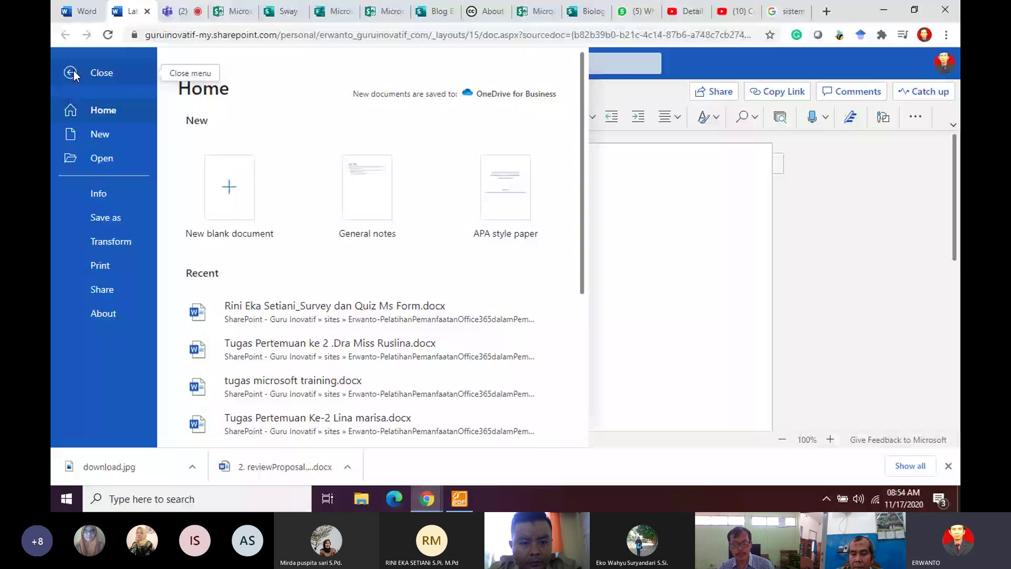
{"action": "left_click", "coordinate": [72, 72]}
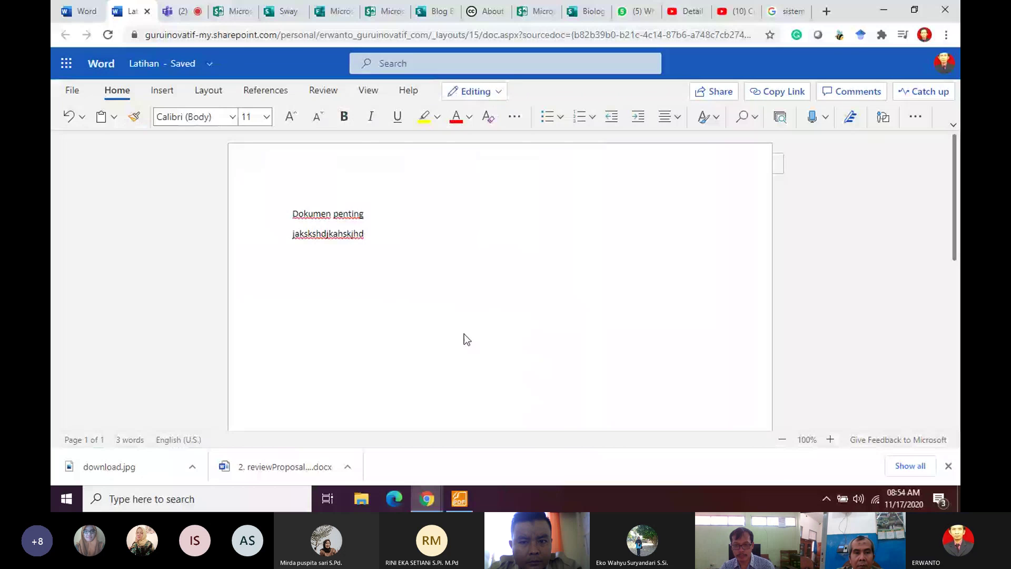
Step: Browse the Insert and Layout tabs, viewing Margins, Orientation and Size presets without changing anything
{"action": "left_click", "coordinate": [163, 92]}
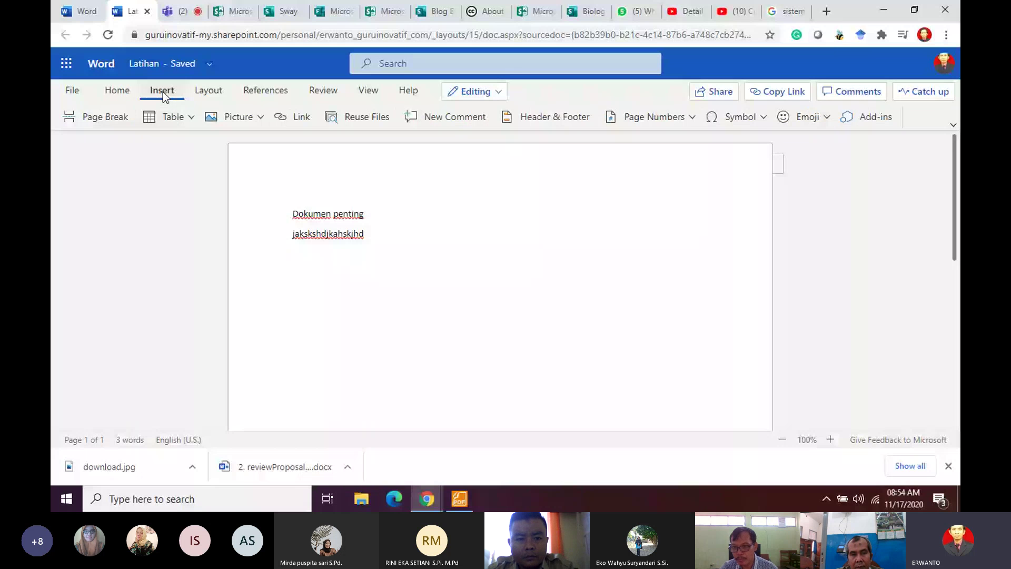
{"action": "left_click", "coordinate": [208, 90]}
{"action": "left_click", "coordinate": [122, 117]}
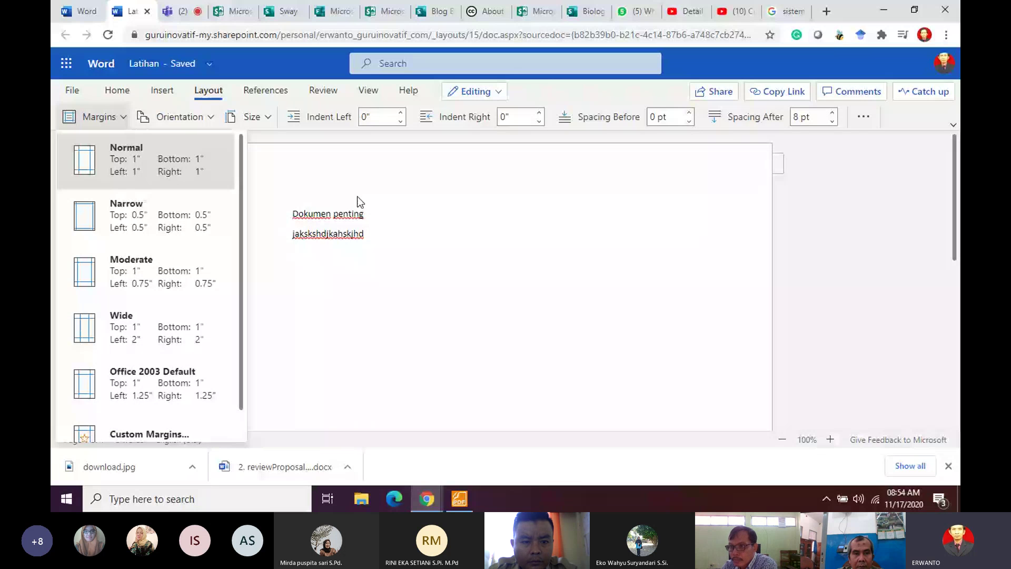
{"action": "left_click", "coordinate": [179, 116]}
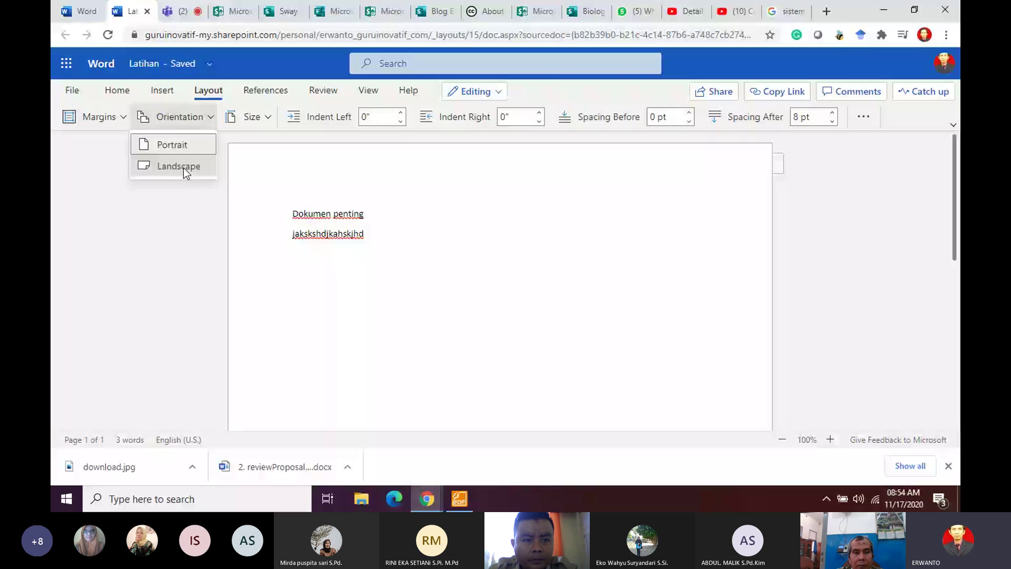
{"action": "left_click", "coordinate": [268, 117]}
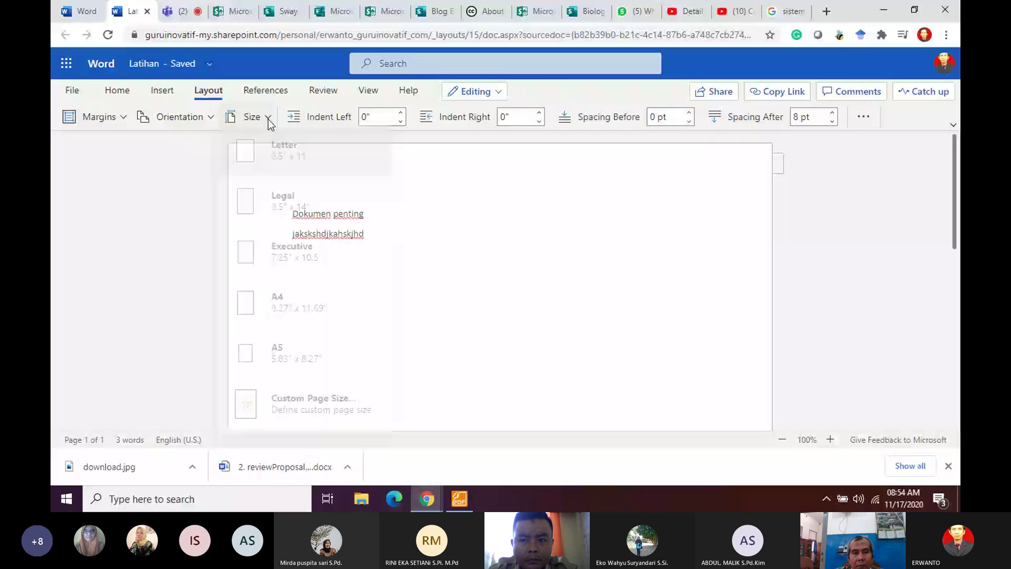
{"action": "left_click", "coordinate": [313, 403]}
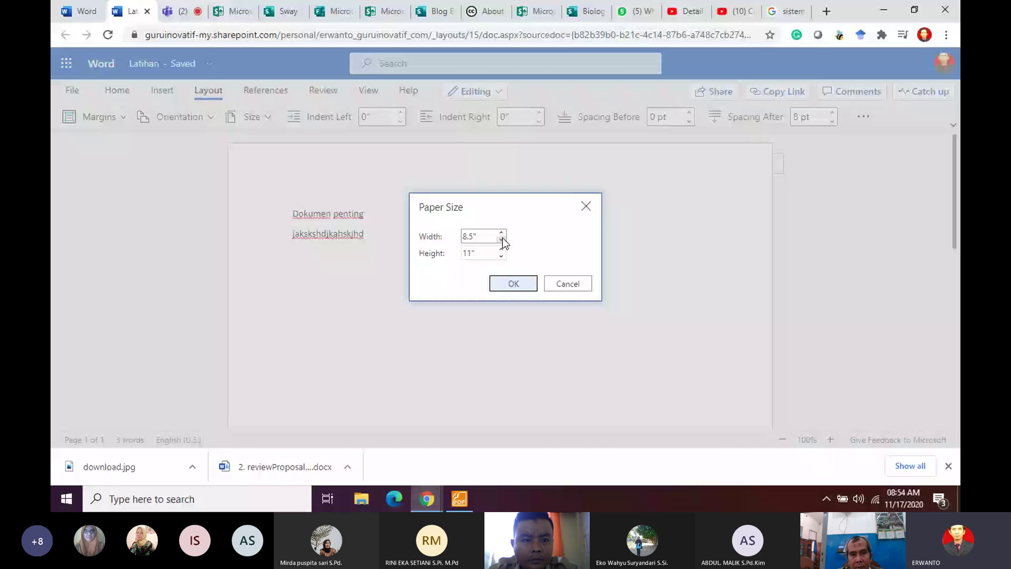
{"action": "left_click", "coordinate": [585, 207]}
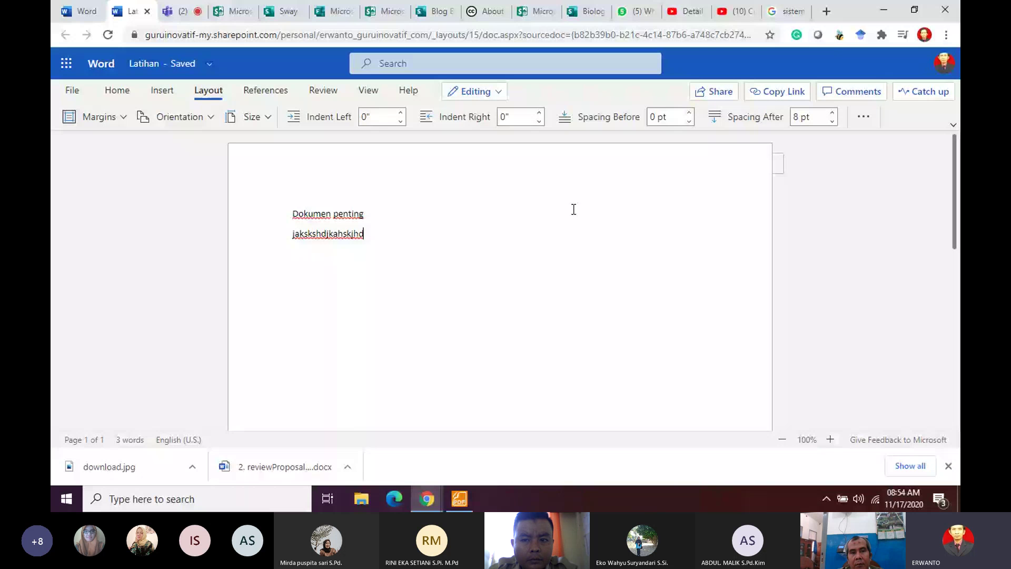
Step: Browse the References, Review, View and Help tabs and the mode dropdown, staying in Editing
{"action": "left_click", "coordinate": [265, 90]}
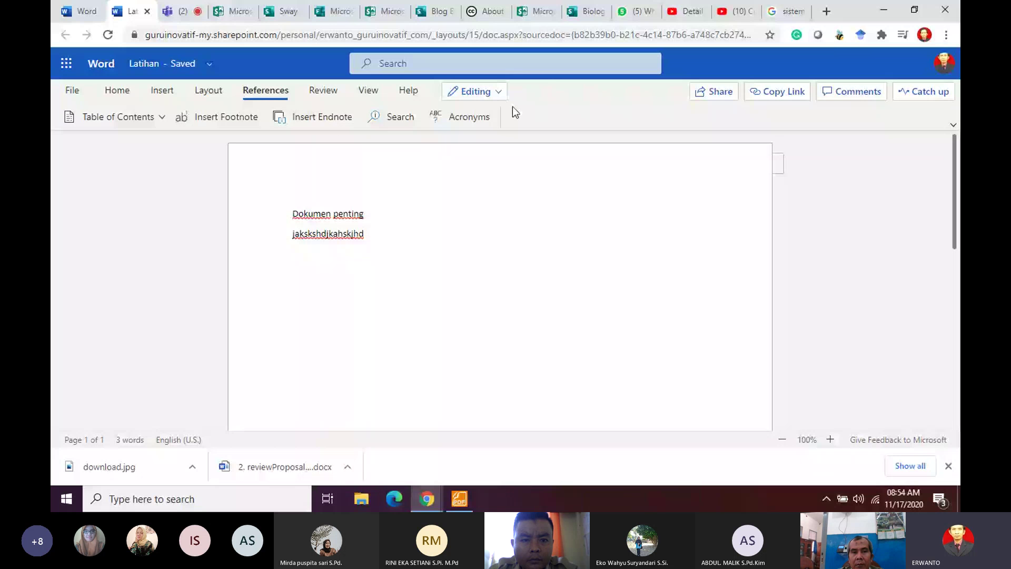
{"action": "left_click", "coordinate": [323, 91]}
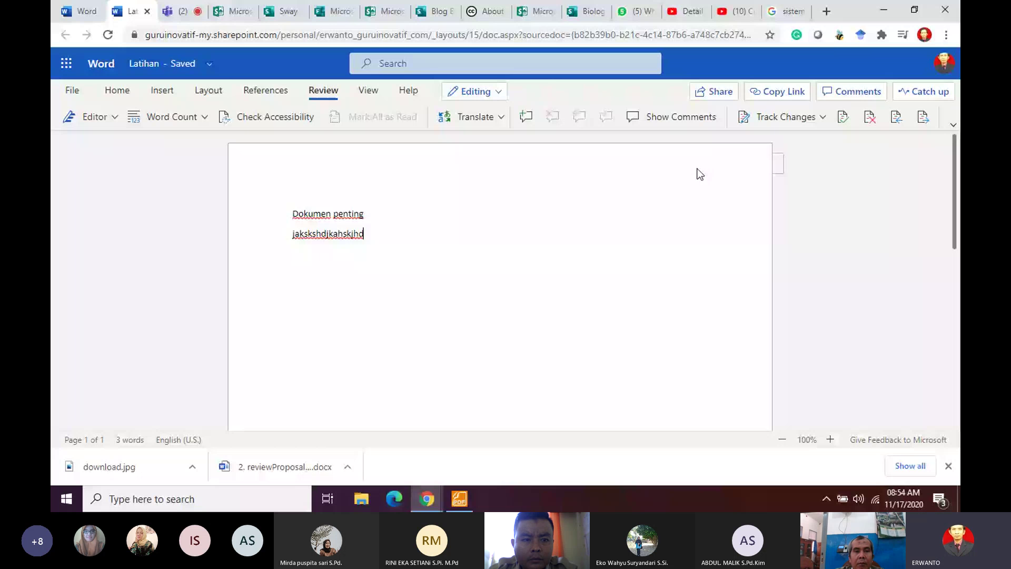
{"action": "left_click", "coordinate": [368, 91]}
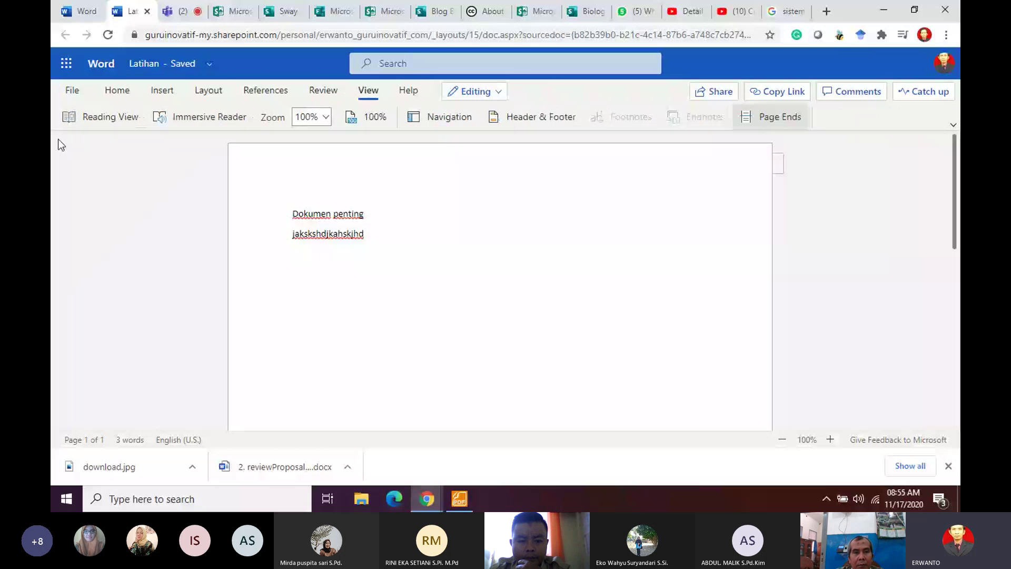
{"action": "left_click", "coordinate": [413, 92]}
{"action": "left_click", "coordinate": [474, 92]}
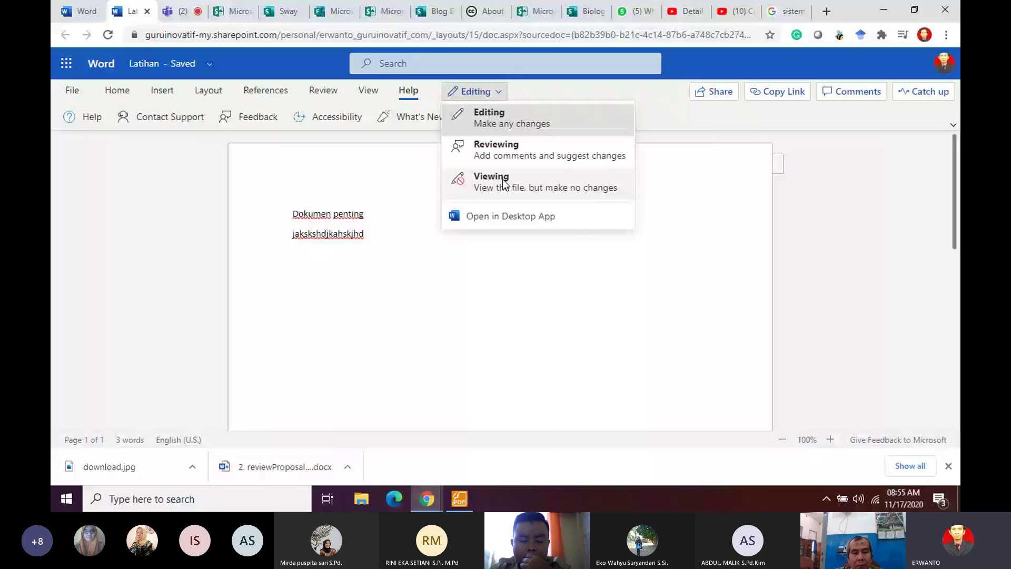
{"action": "left_click", "coordinate": [627, 274]}
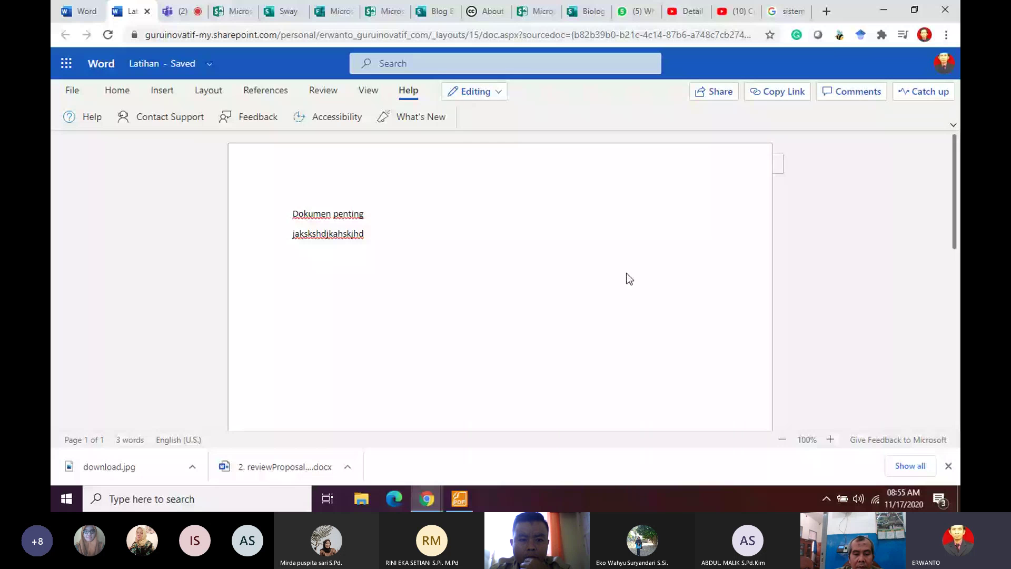
Step: Create and copy an 'Anyone with the link' view link for Latihan, then return to the document
{"action": "left_click", "coordinate": [722, 94]}
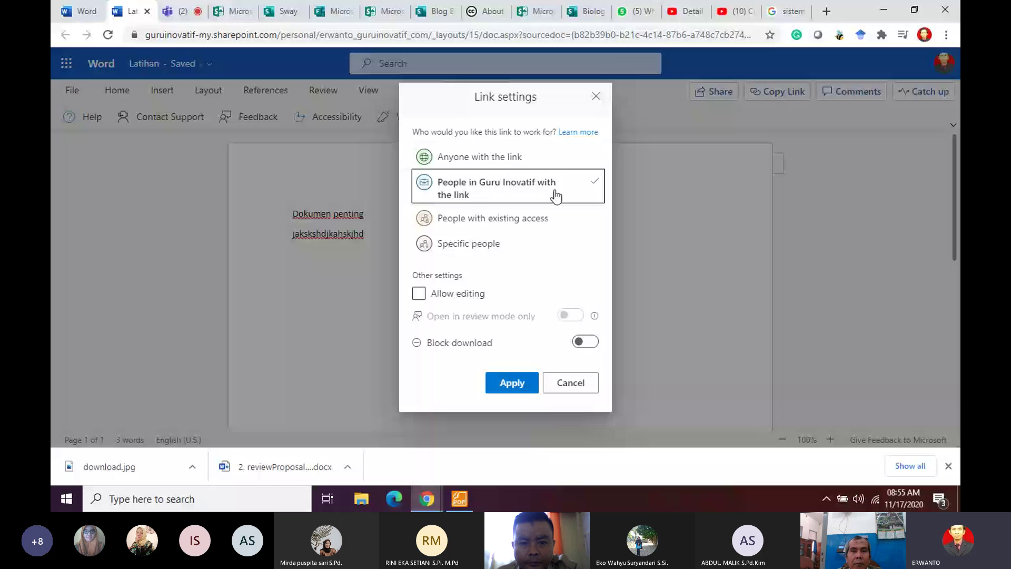
{"action": "left_click", "coordinate": [519, 157]}
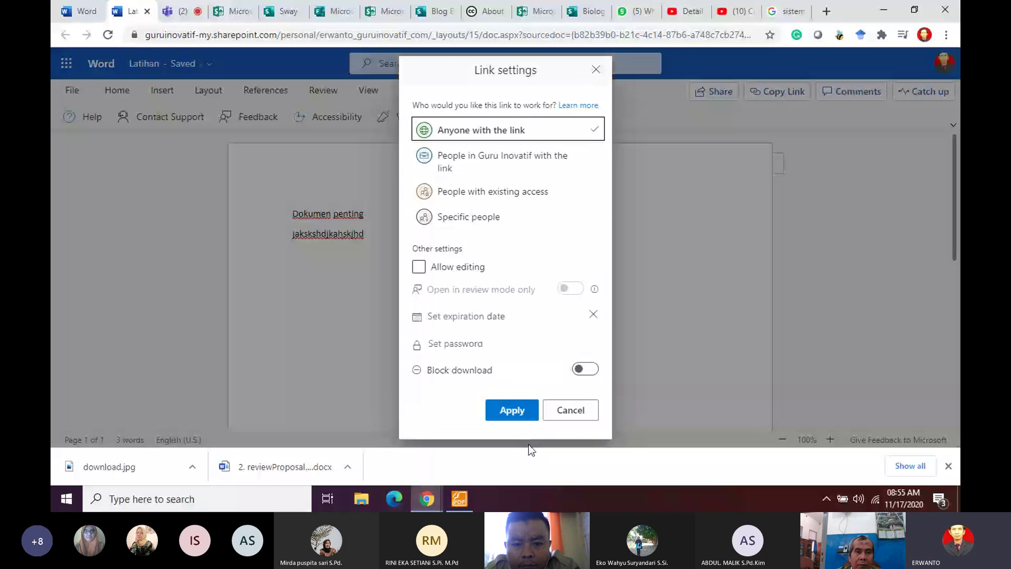
{"action": "left_click", "coordinate": [509, 409]}
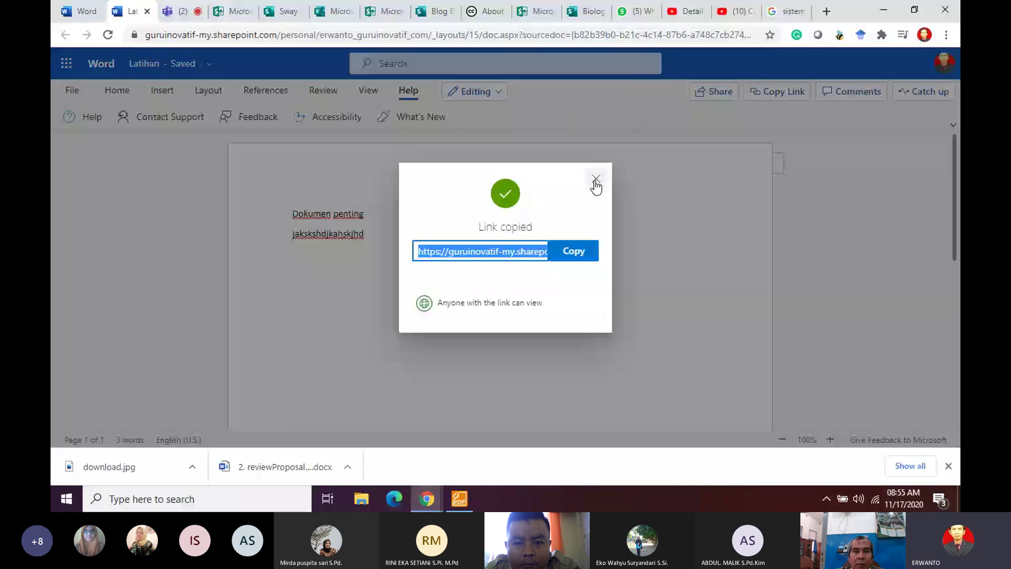
{"action": "left_click", "coordinate": [595, 180]}
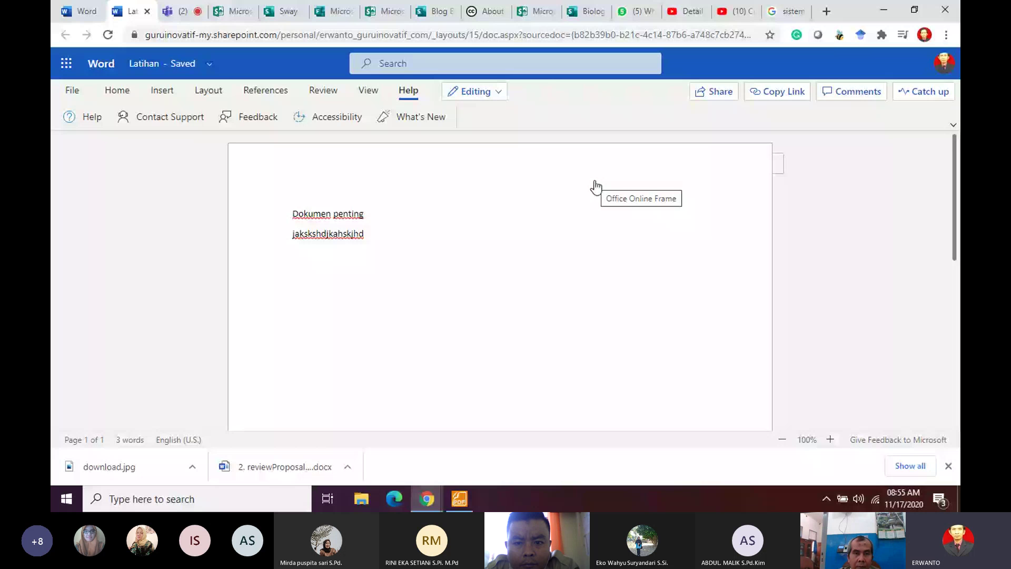
{"action": "left_click", "coordinate": [613, 276]}
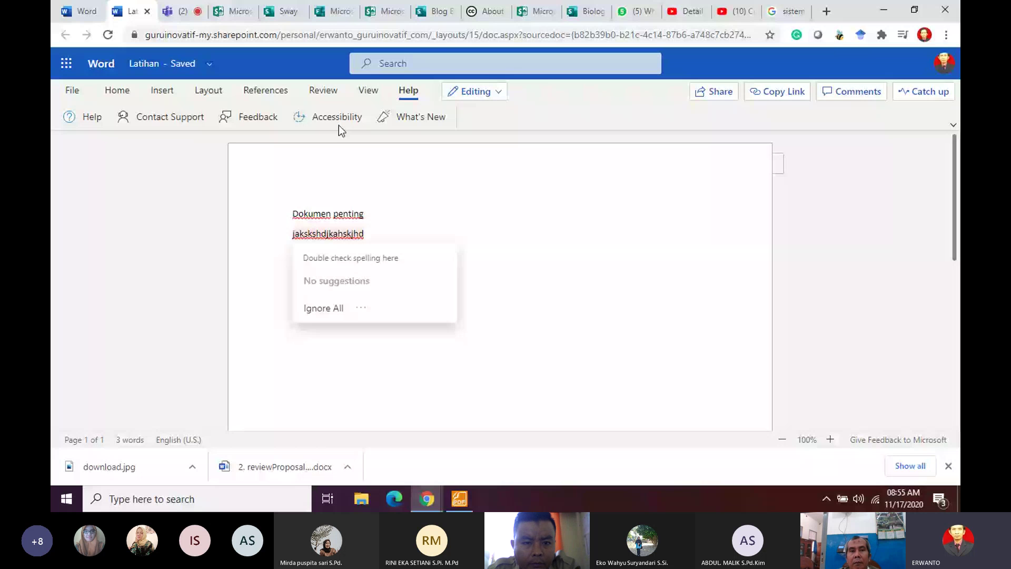
Step: Launch Excel Online from the app launcher and switch to its new blank workbook tab
{"action": "left_click", "coordinate": [65, 66]}
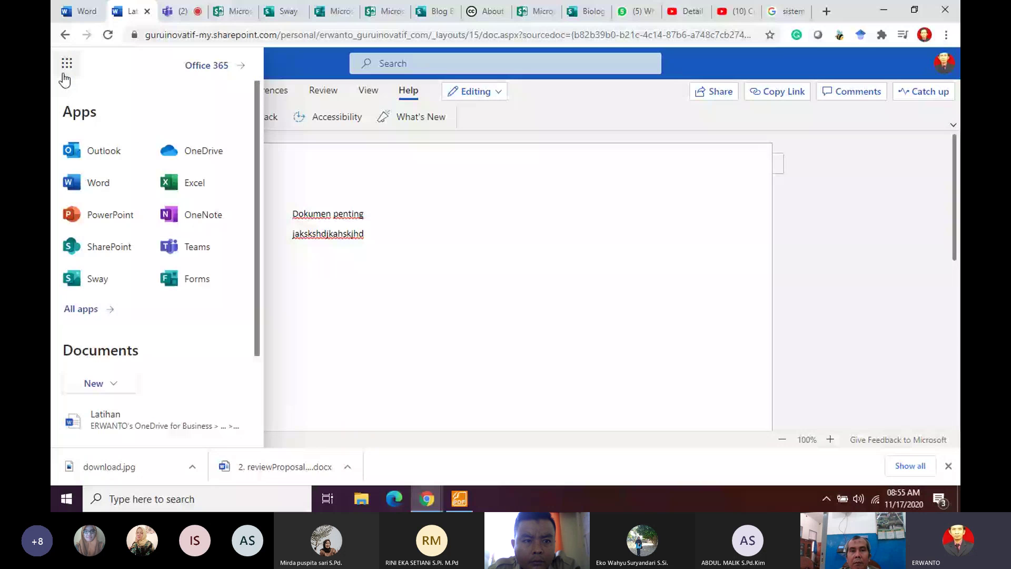
{"action": "left_click", "coordinate": [188, 183]}
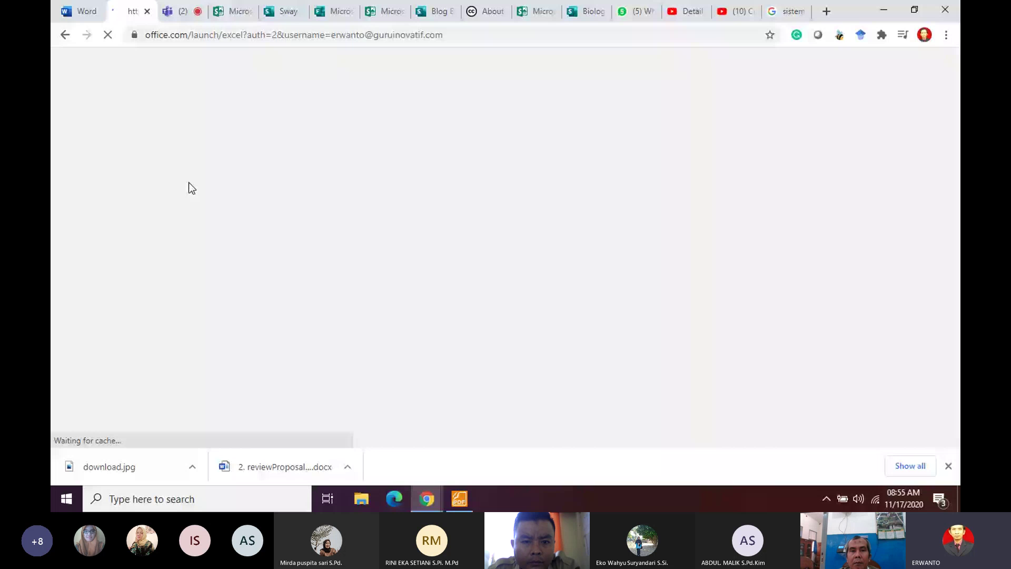
{"action": "left_click", "coordinate": [84, 11]}
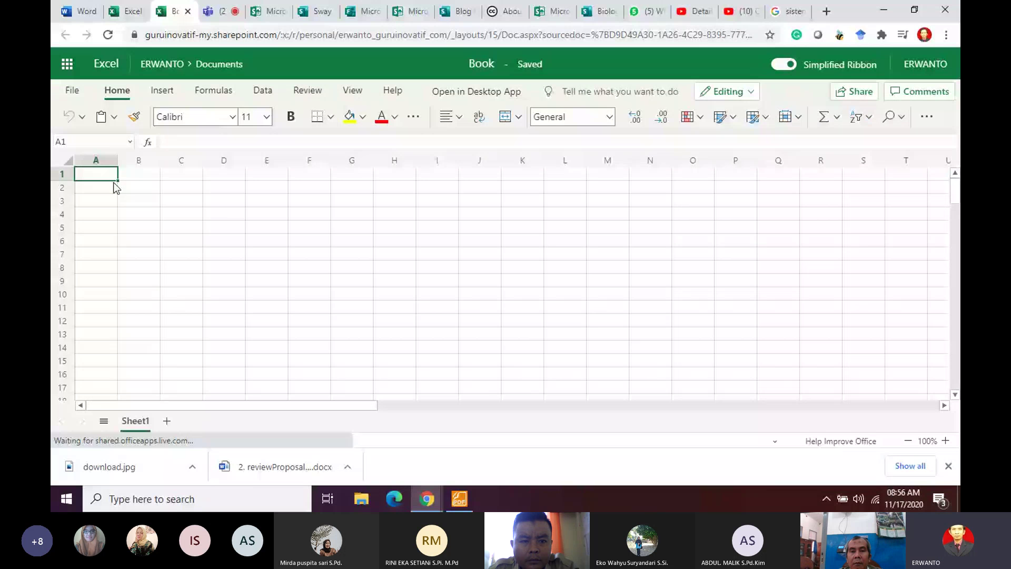
Step: Enter 'DAFTAR NAMA PESERTA' in A1 and 'UNTUK SERTIFIKAT KELULUSAN' in A2, leaving row 3 blank
{"action": "type", "text": "DAFTAR"}
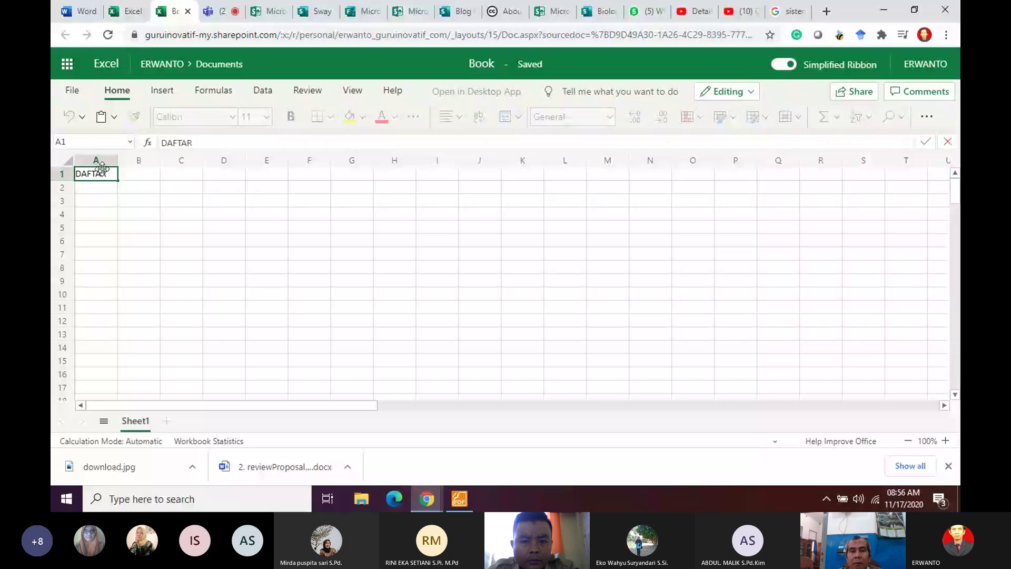
{"action": "type", "text": " NAMA PESERTA"}
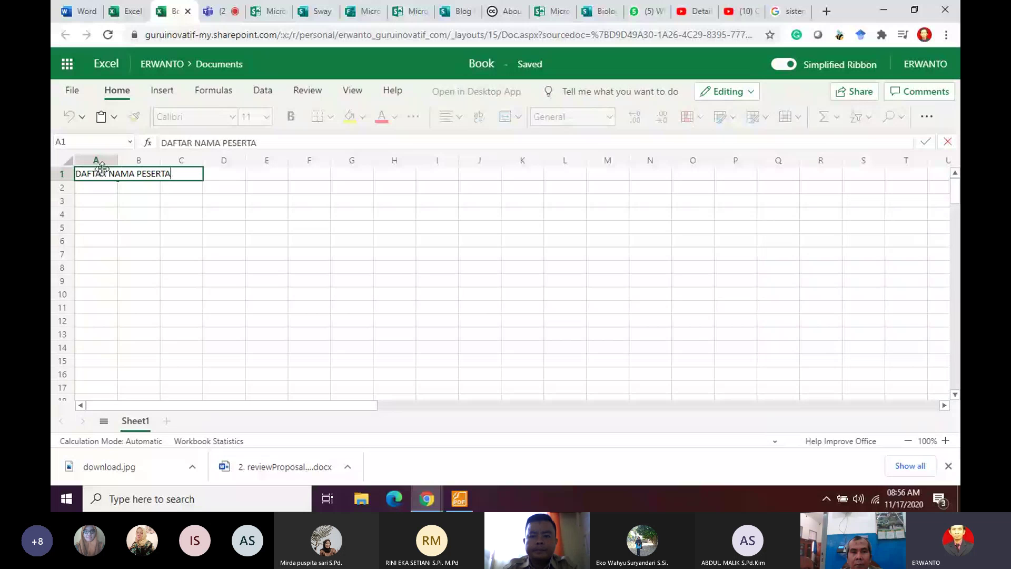
{"action": "key", "text": "Return"}
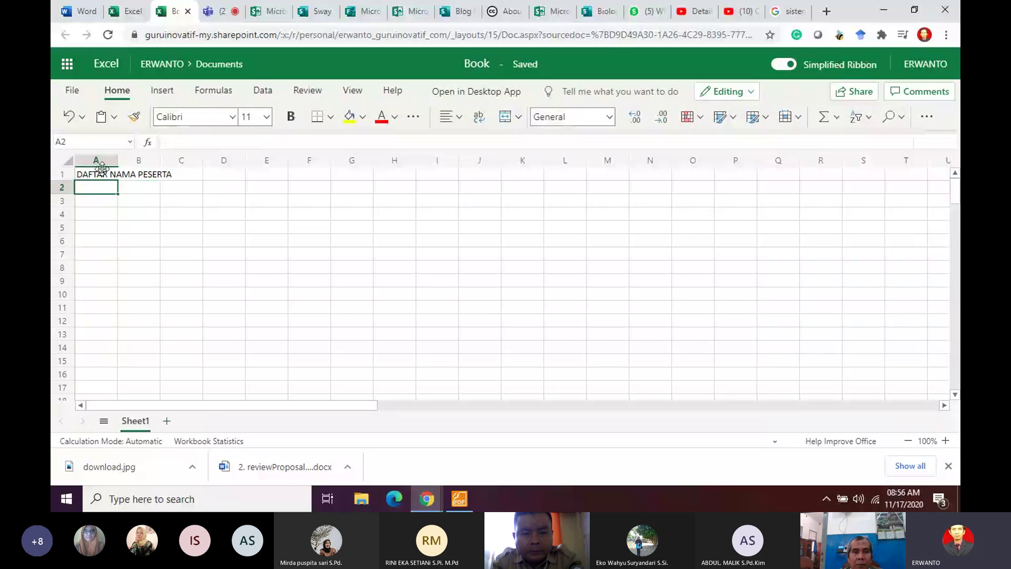
{"action": "type", "text": "UN"}
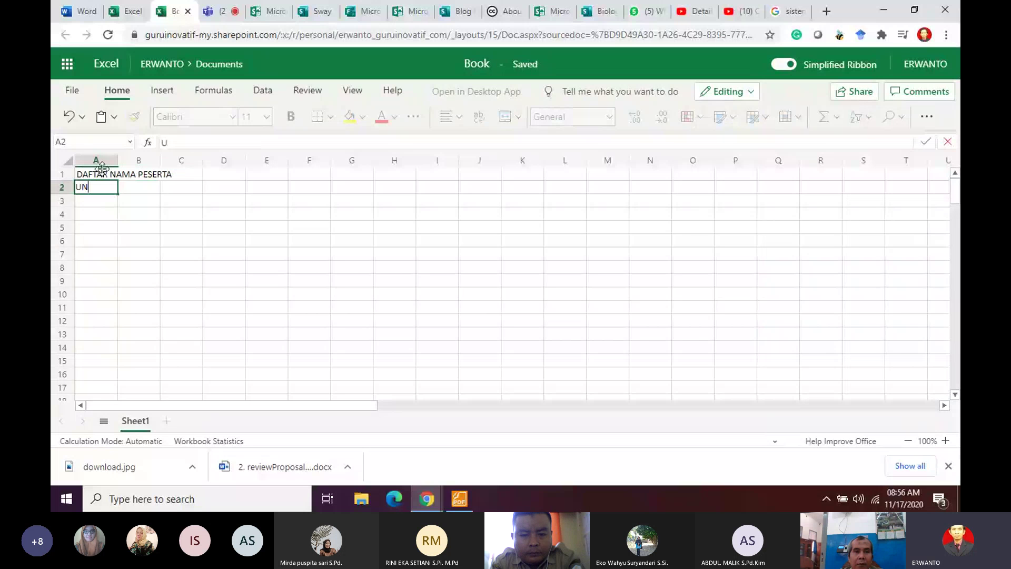
{"action": "type", "text": "T"}
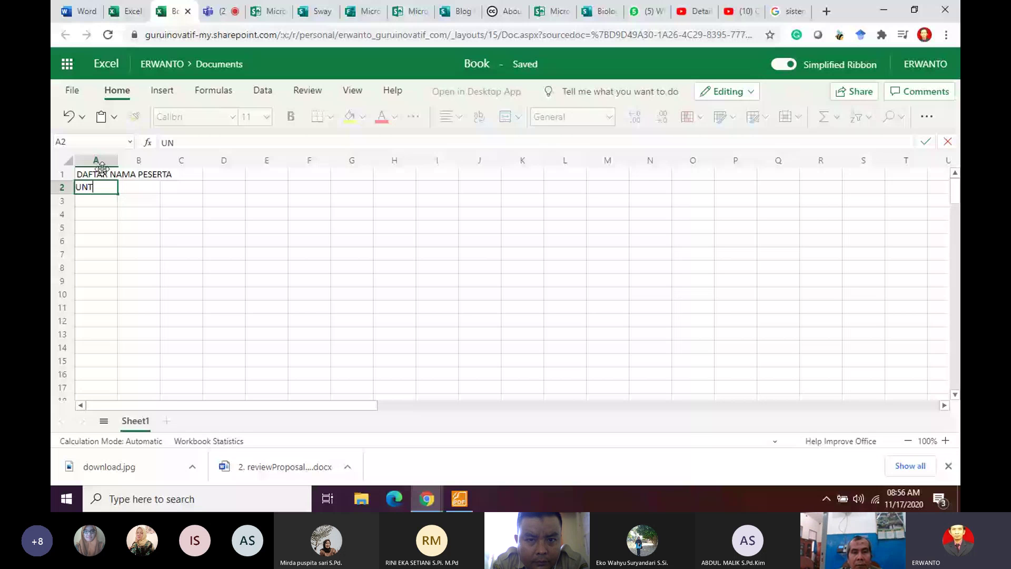
{"action": "type", "text": "UK SERT"}
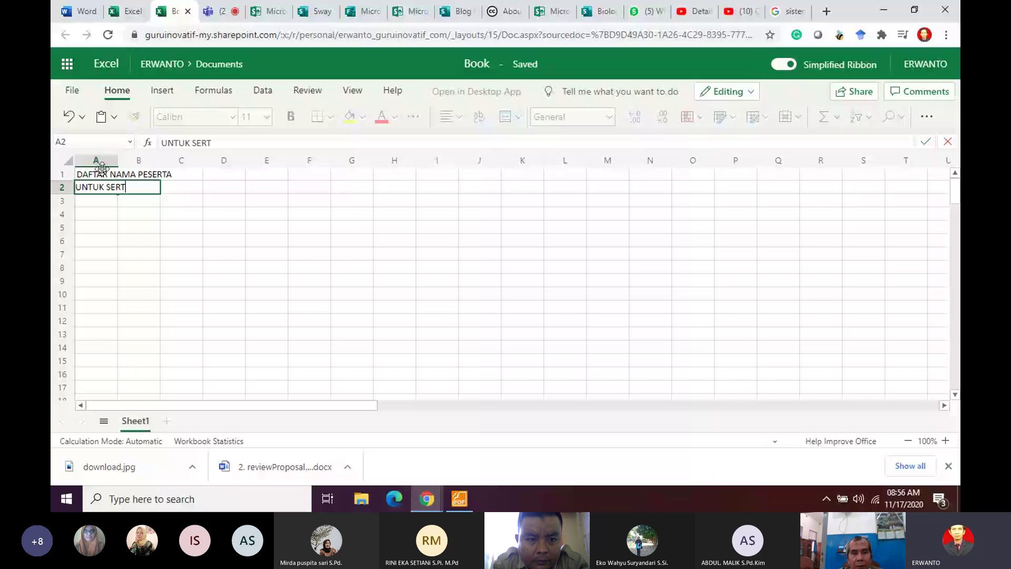
{"action": "type", "text": "IFIKAT KELU"}
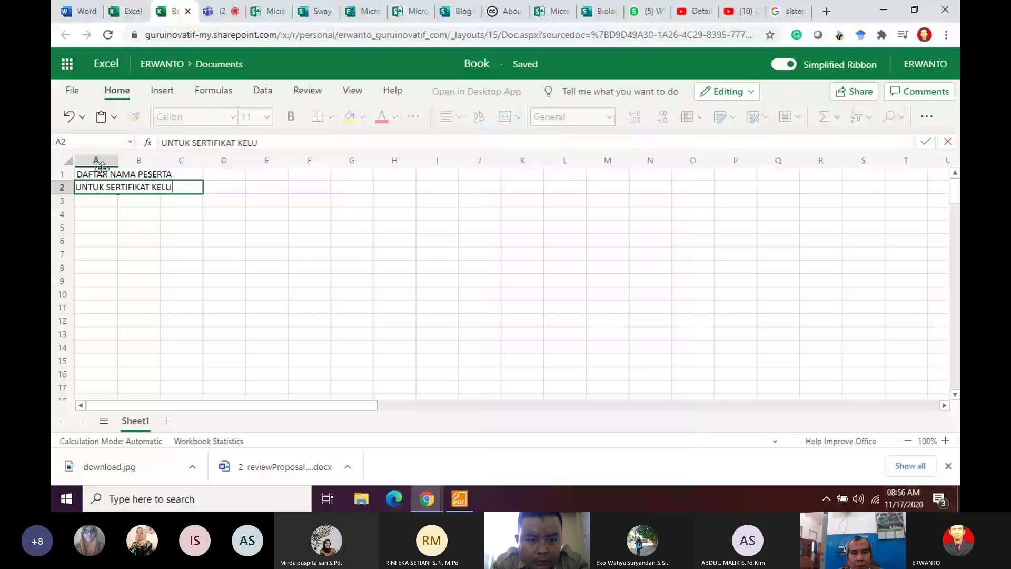
{"action": "type", "text": "LUS"}
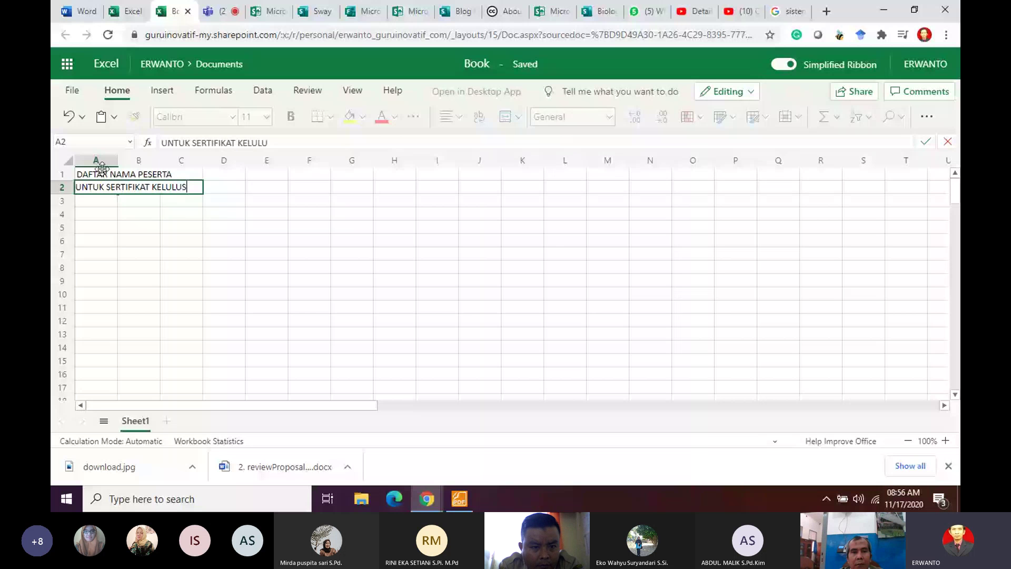
{"action": "key", "text": "BackSpace"}
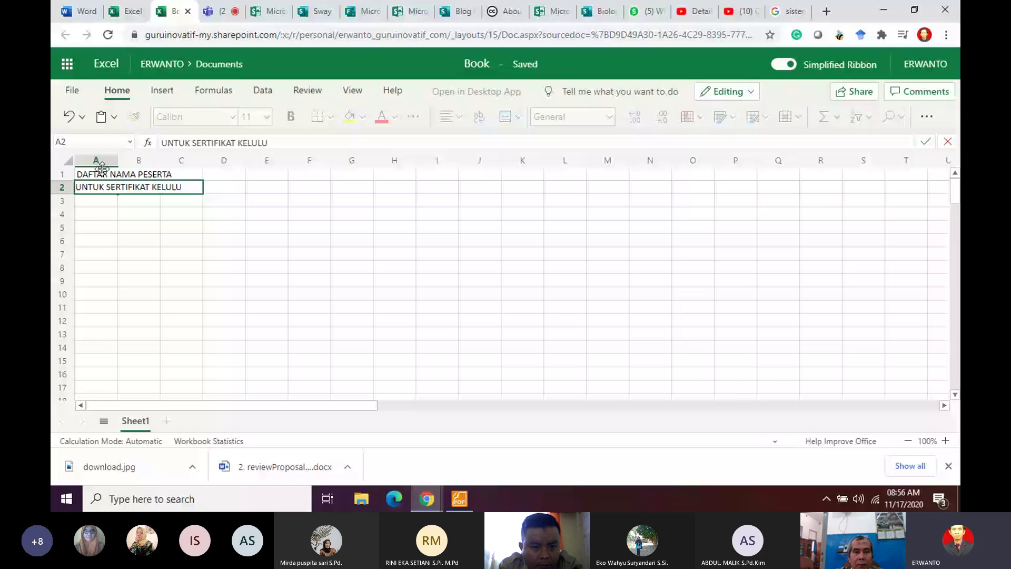
{"action": "type", "text": "SAN"}
{"action": "key", "text": "Return"}
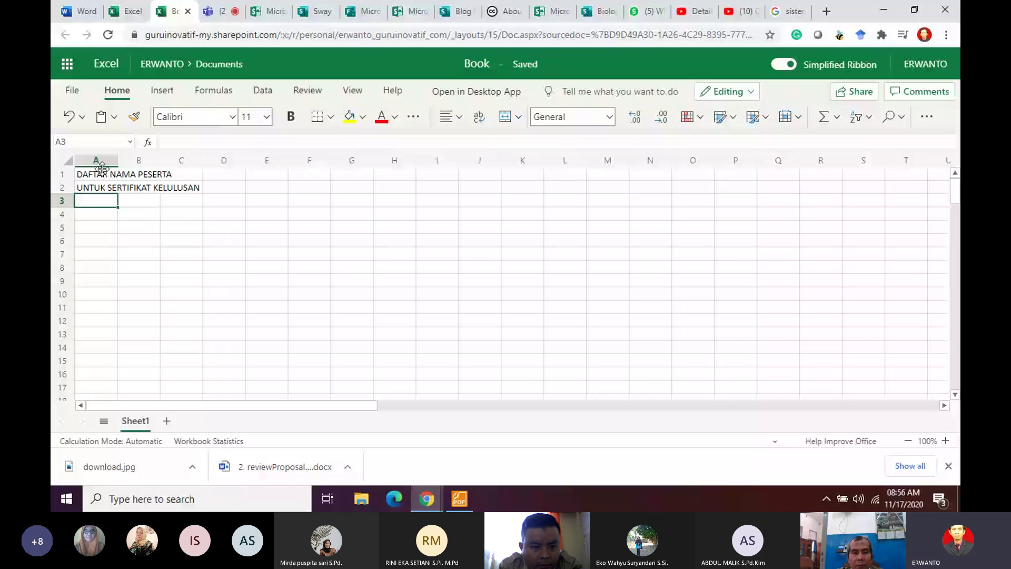
{"action": "key", "text": "Return"}
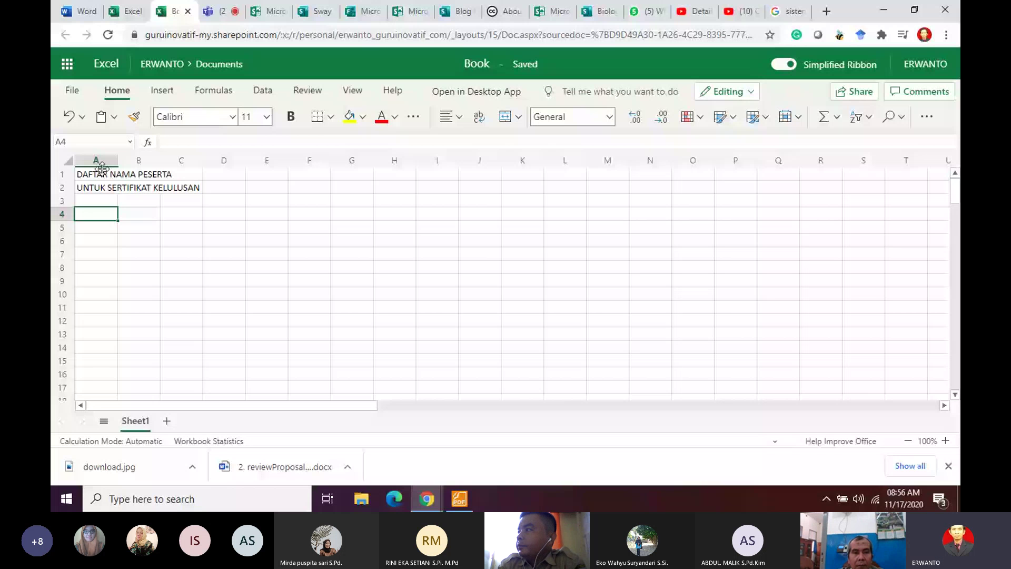
Step: Add the notes 'Mohon diiisi dengan tepat dan beran' in A4 and 'Kesalahan tidak menjadi tanggung jawab penyelenggara' in A5
{"action": "type", "text": "Mohon di"}
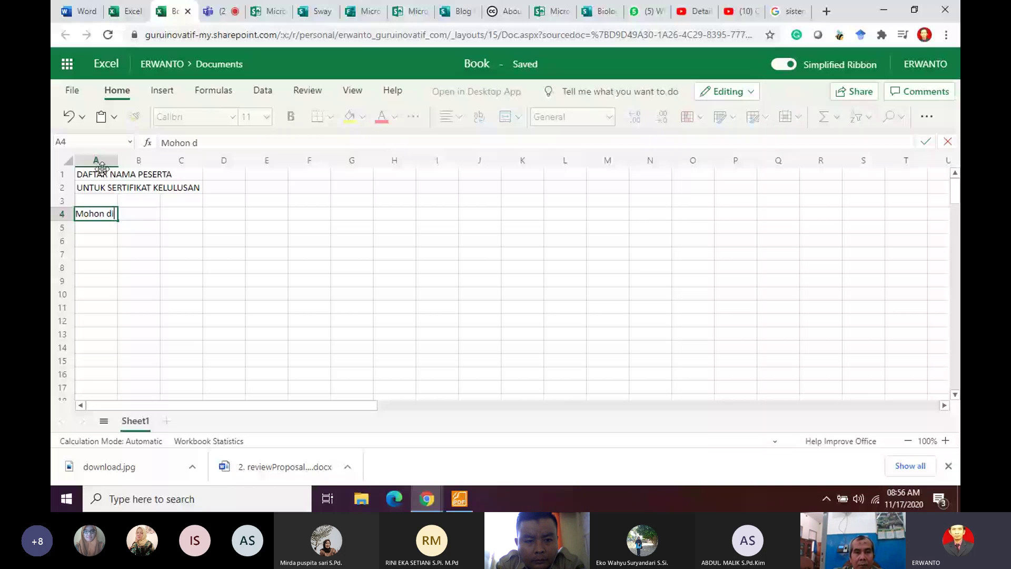
{"action": "type", "text": "i"}
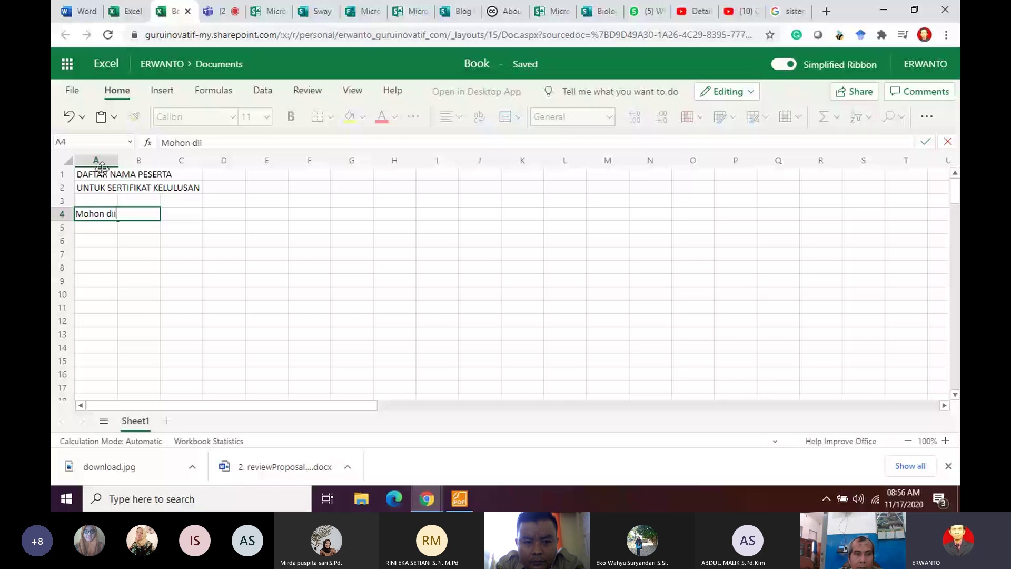
{"action": "type", "text": "isi dengan"}
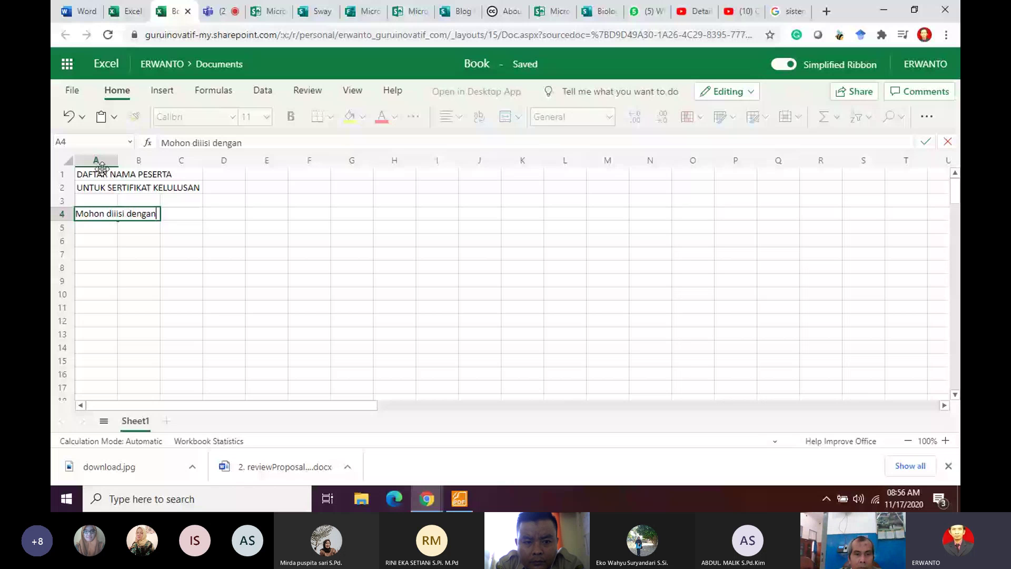
{"action": "type", "text": " tepat dan"}
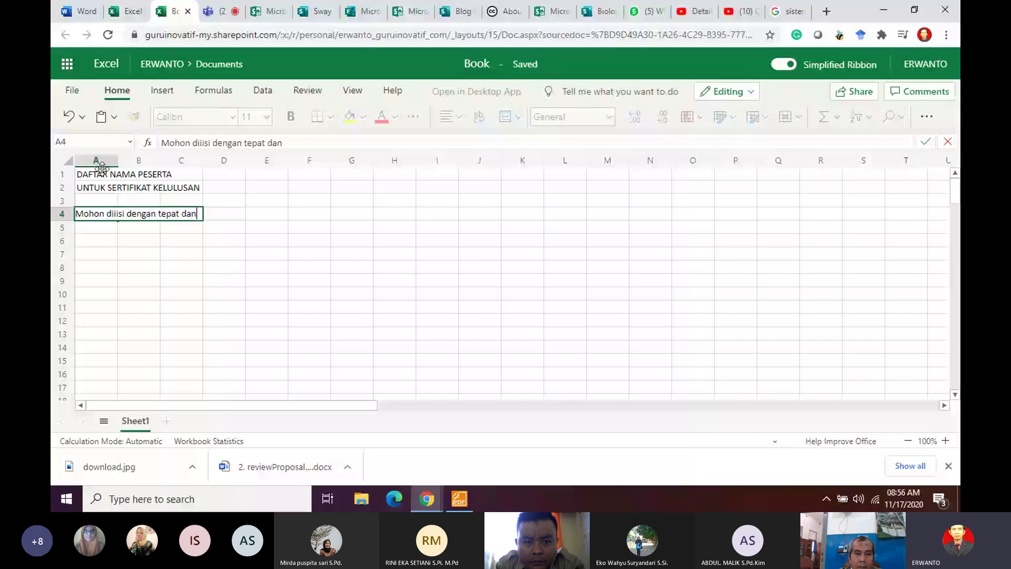
{"action": "type", "text": " bera"}
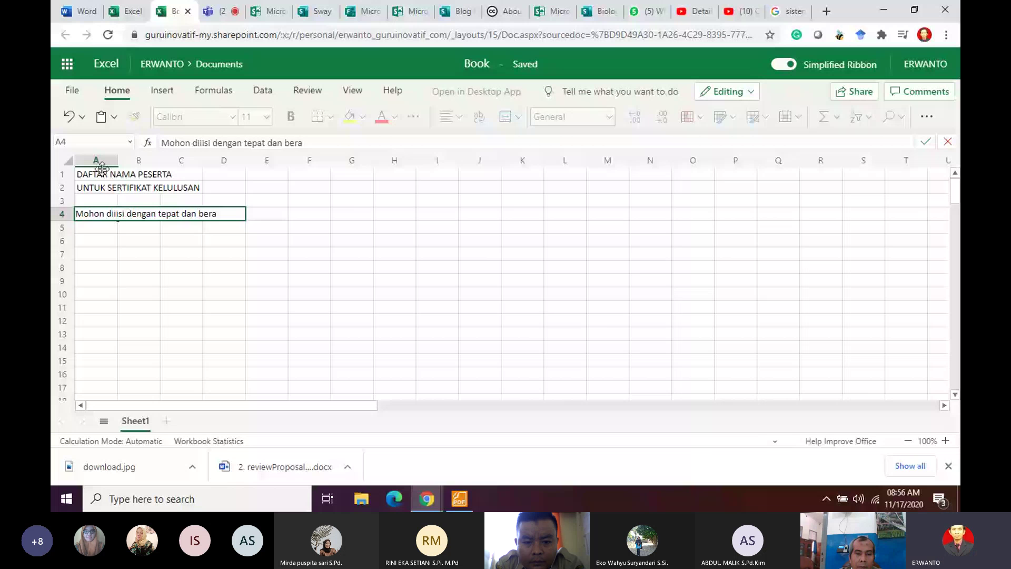
{"action": "type", "text": "n"}
{"action": "key", "text": "Return"}
{"action": "type", "text": "K"}
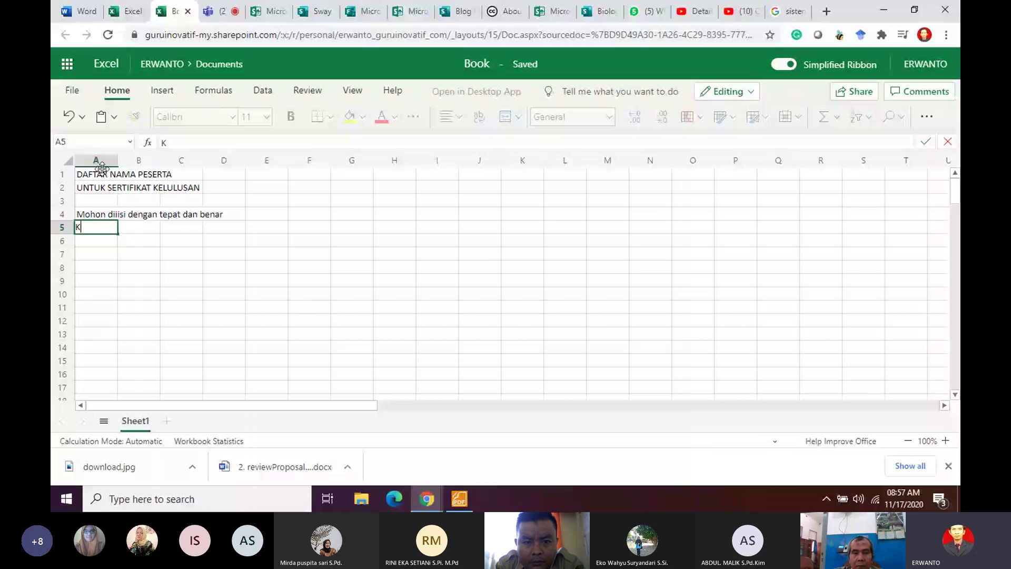
{"action": "type", "text": "esalahan tid"}
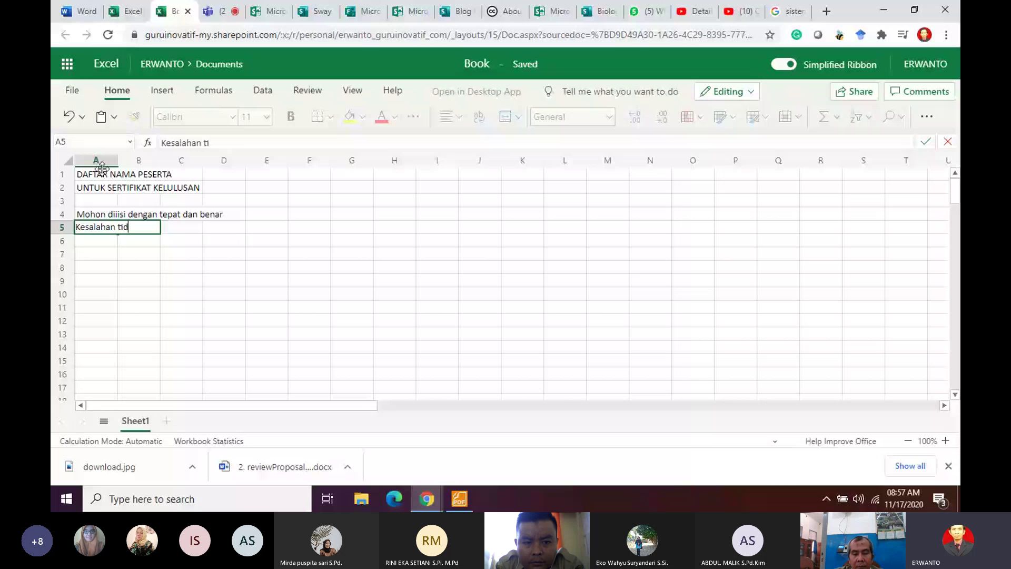
{"action": "type", "text": "ak menjadi tanggyng jawab"}
{"action": "key", "text": "BackSpace"}
{"action": "key", "text": "BackSpace"}
{"action": "key", "text": "BackSpace"}
{"action": "key", "text": "BackSpace"}
{"action": "key", "text": "BackSpace"}
{"action": "key", "text": "BackSpace"}
{"action": "key", "text": "BackSpace"}
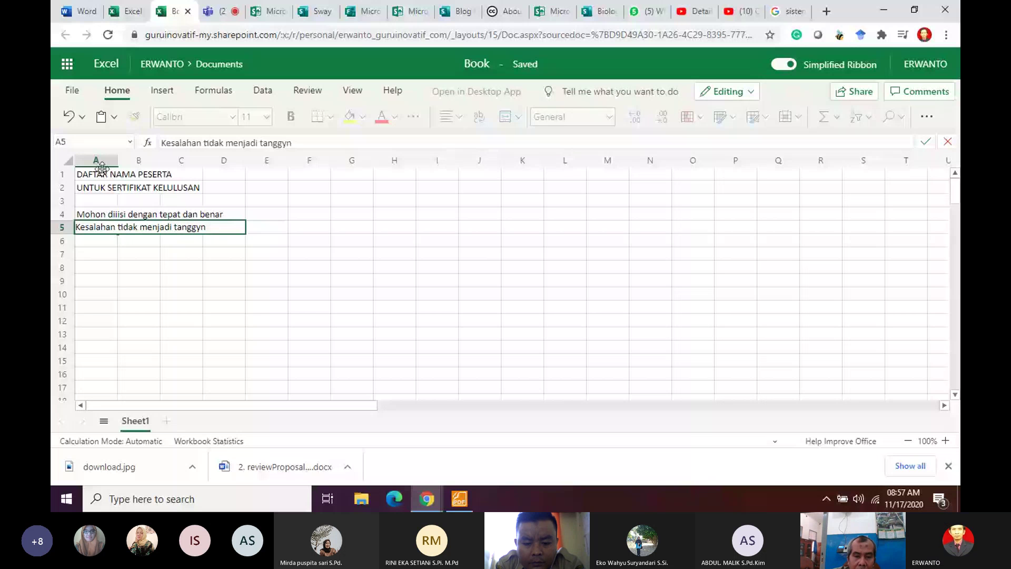
{"action": "key", "text": "BackSpace"}
{"action": "type", "text": "ung jawab"}
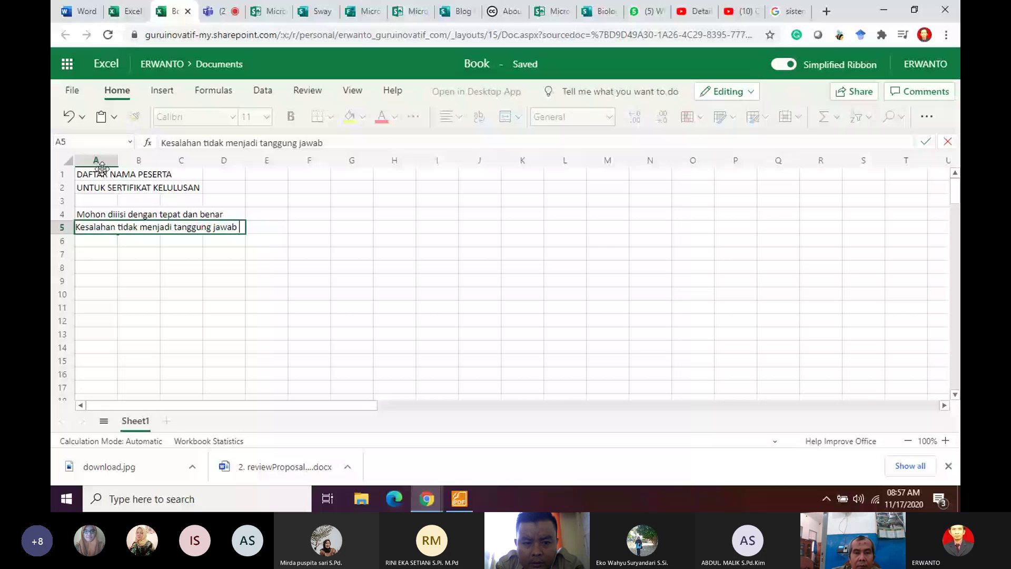
{"action": "type", "text": " penyelengga"}
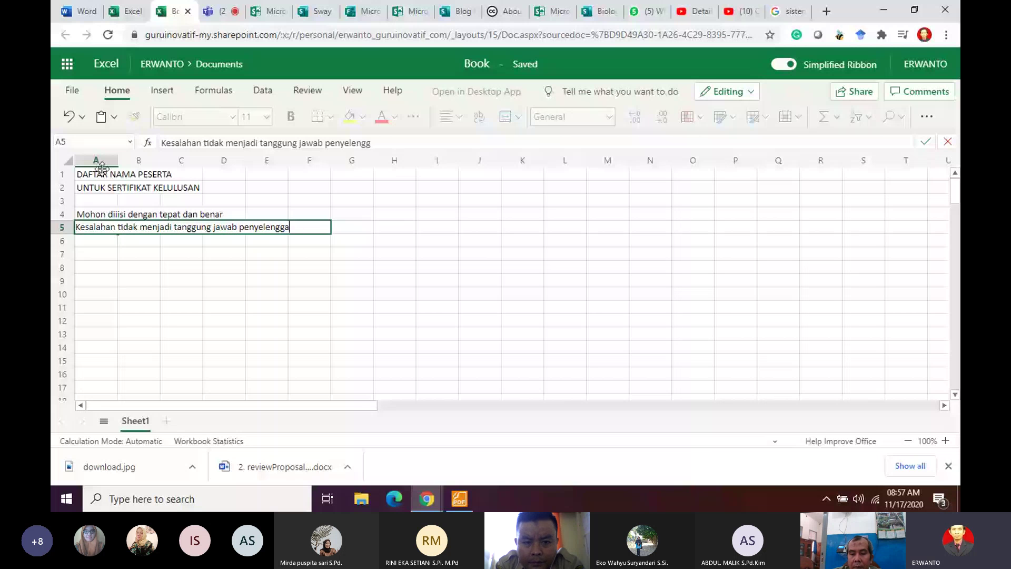
{"action": "type", "text": "ra"}
{"action": "key", "text": "Return"}
{"action": "key", "text": "Return"}
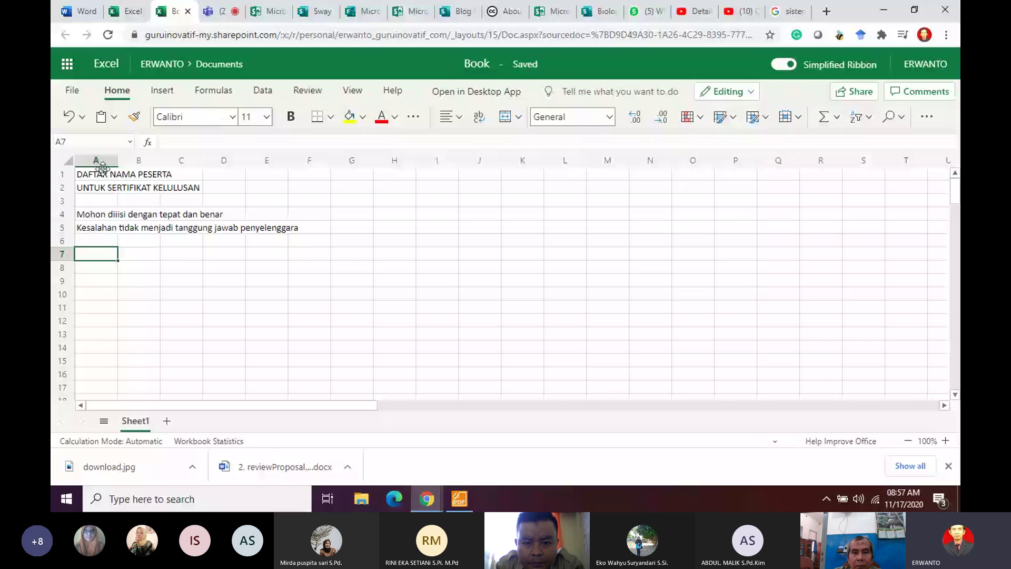
Step: Type row 7 headers NO, Nama lengkap dengan gelar, NIP and Instansi, widening column B
{"action": "type", "text": "NO"}
{"action": "key", "text": "Tab"}
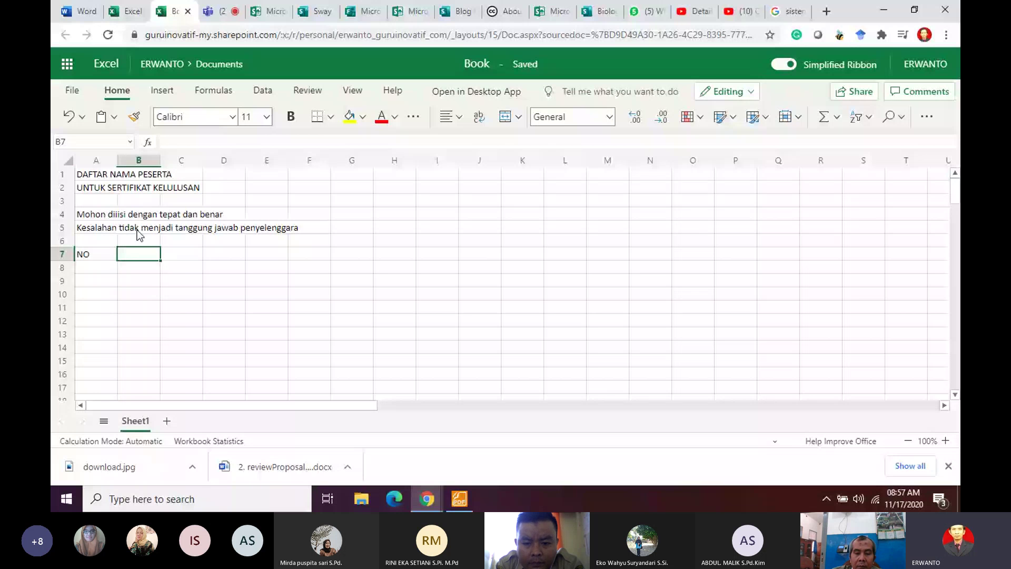
{"action": "type", "text": "Nama "}
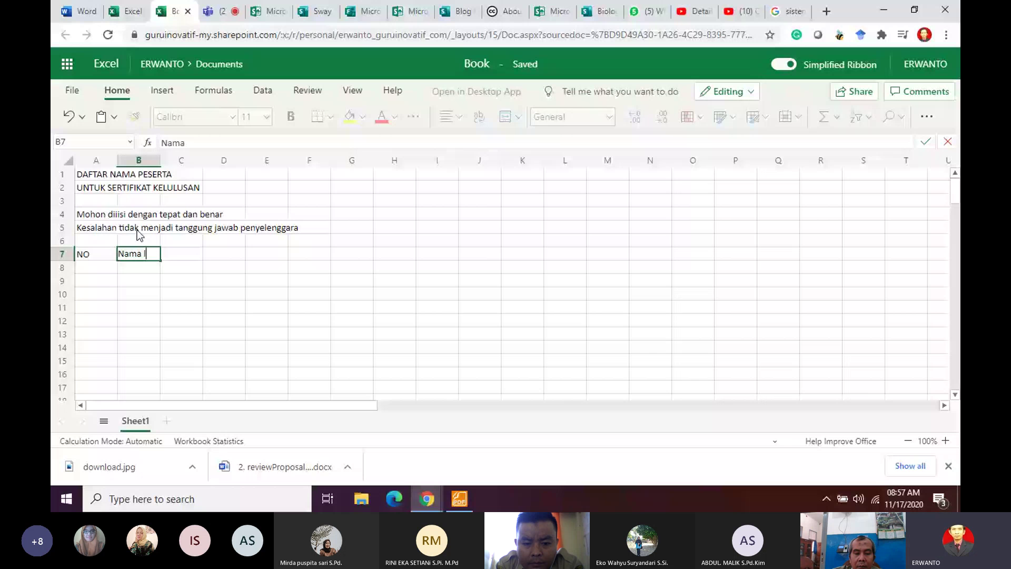
{"action": "type", "text": "lengkap dengan"}
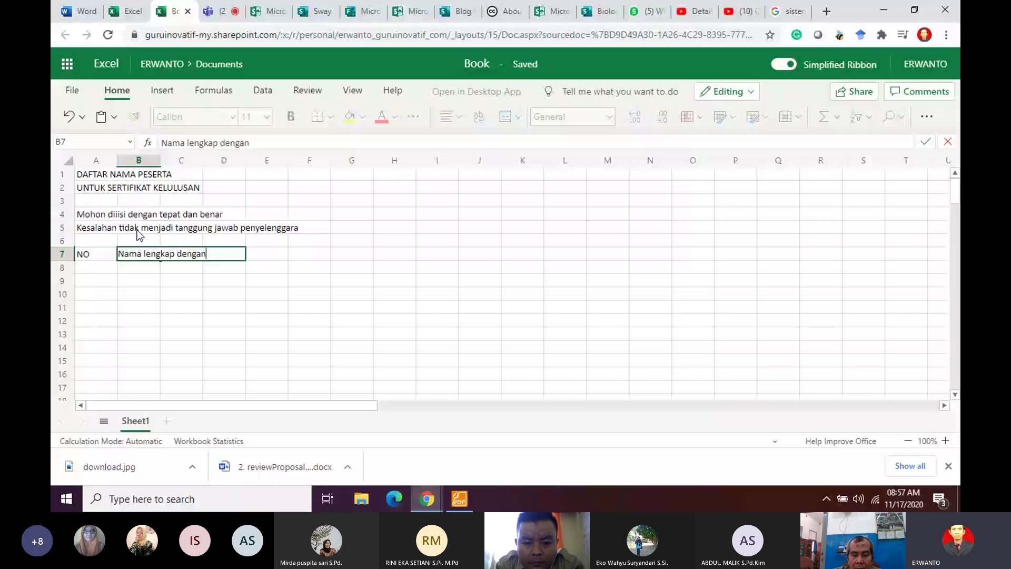
{"action": "type", "text": " gelar"}
{"action": "key", "text": "Return"}
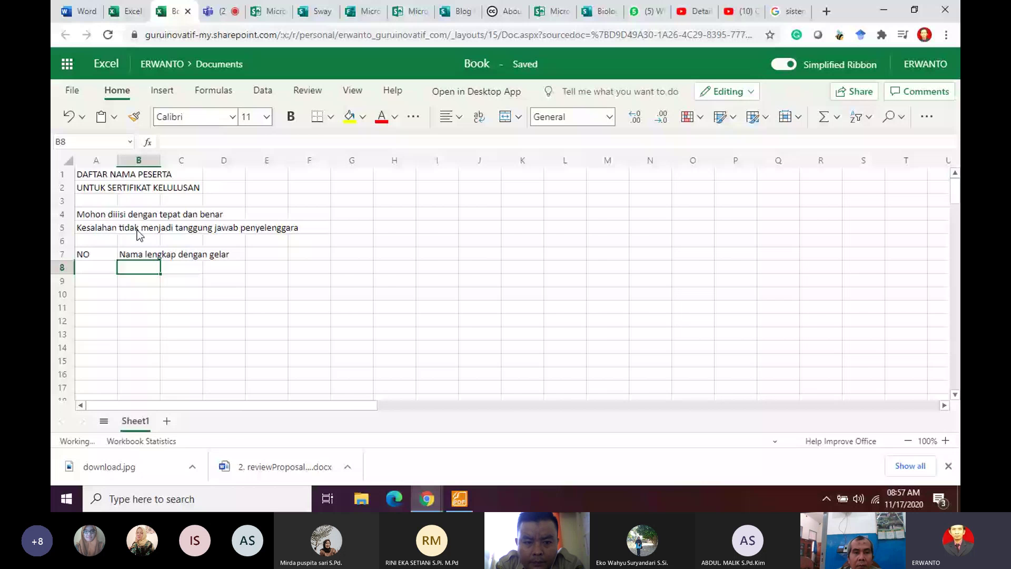
{"action": "left_click_drag", "start_coordinate": [161, 160], "coordinate": [256, 160]}
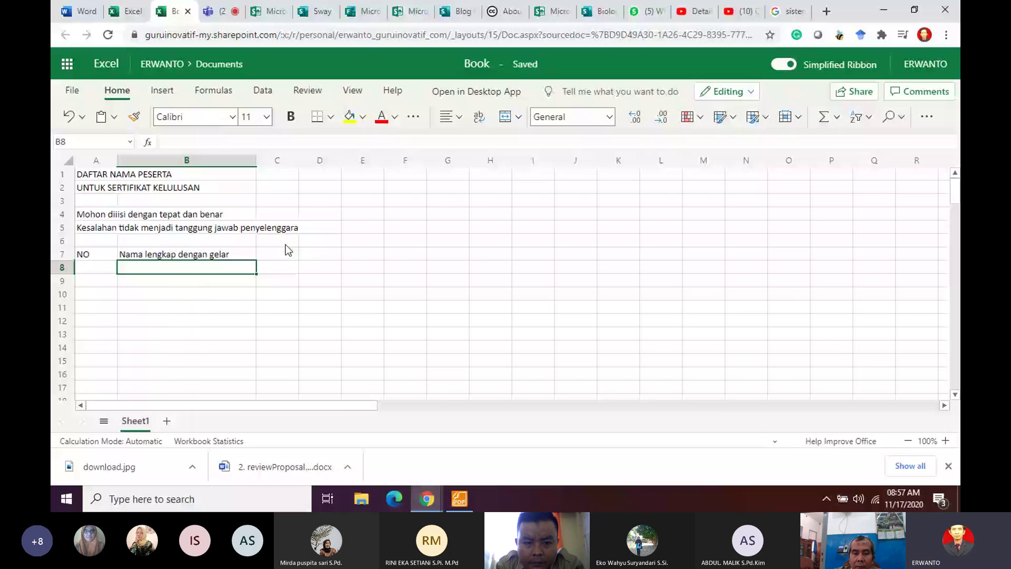
{"action": "left_click", "coordinate": [284, 251]}
{"action": "type", "text": "NIP"}
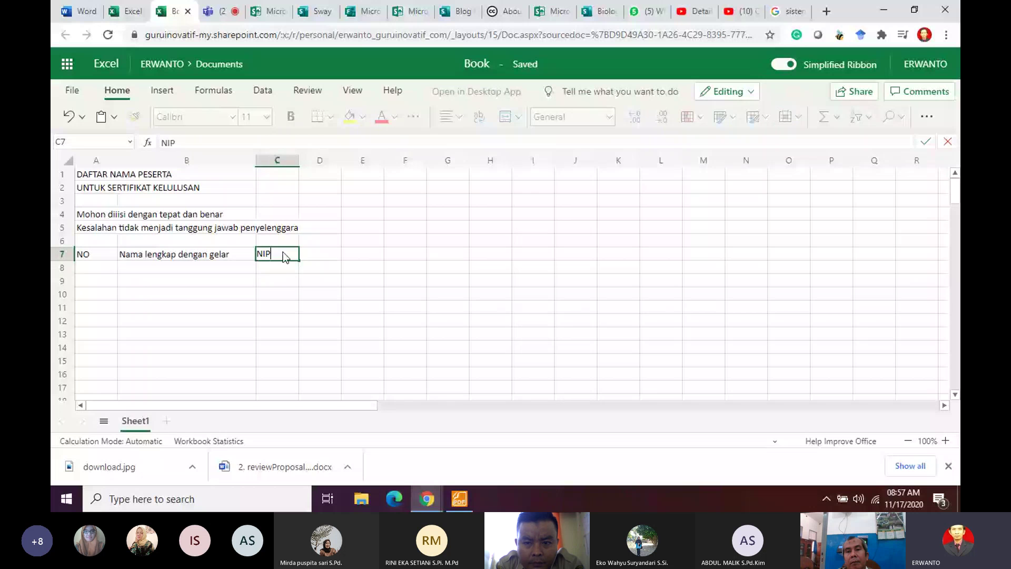
{"action": "left_click", "coordinate": [332, 255]}
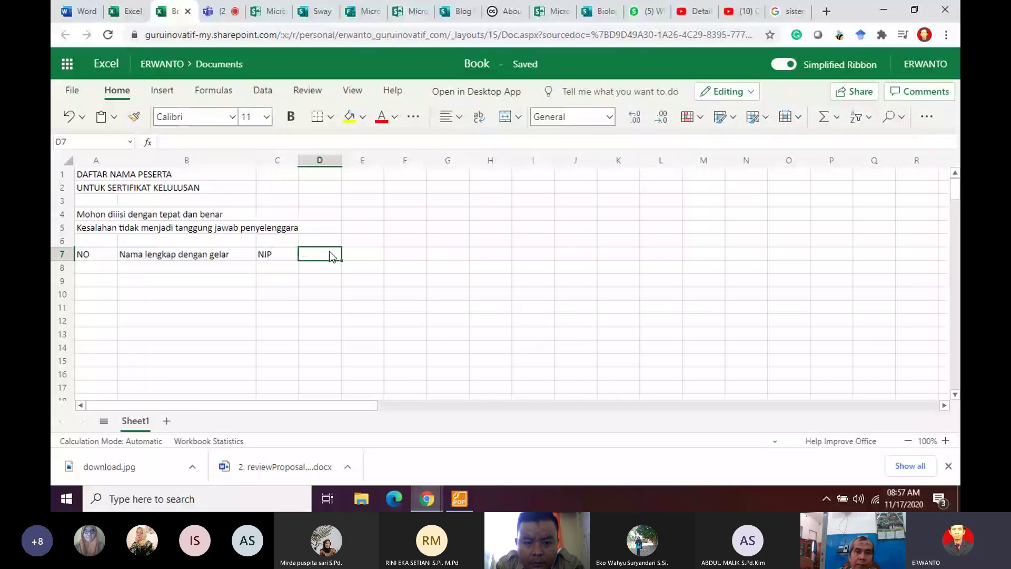
{"action": "type", "text": "Instansi"}
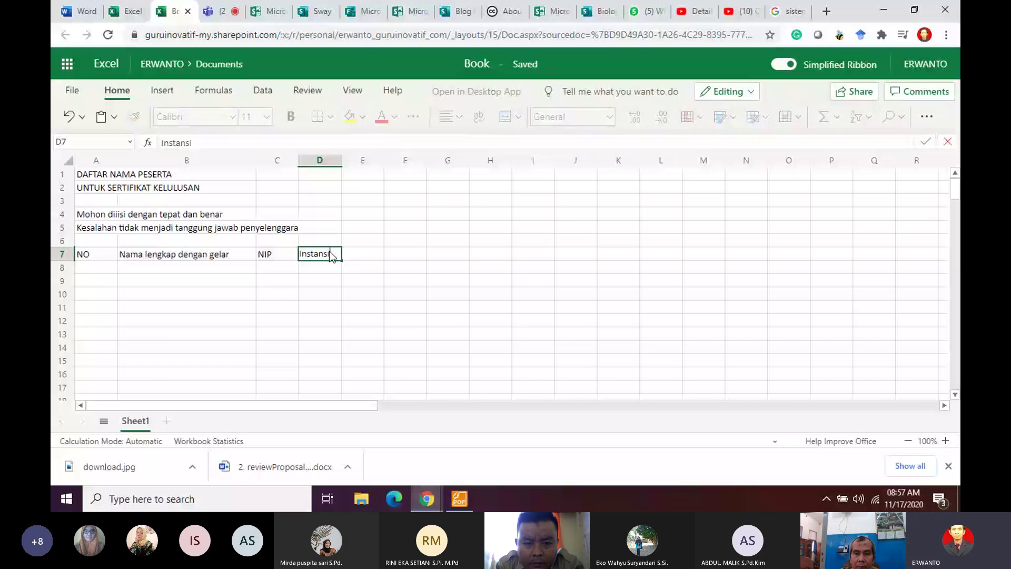
{"action": "key", "text": "Tab"}
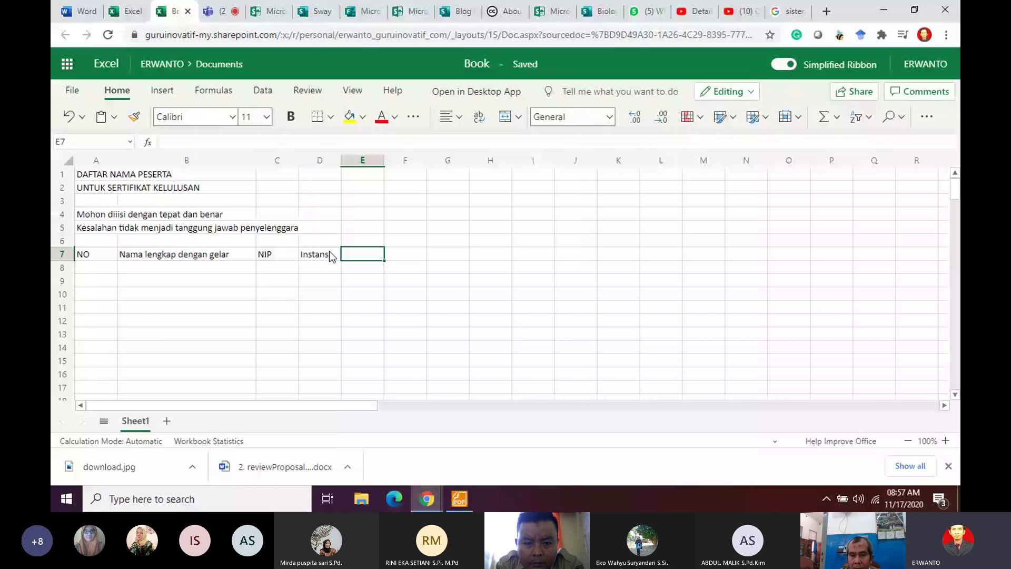
Step: Add headers Alamat Instansi, TTL and Alamat Asal in E7–G7, widening column E
{"action": "type", "text": "Alamat I"}
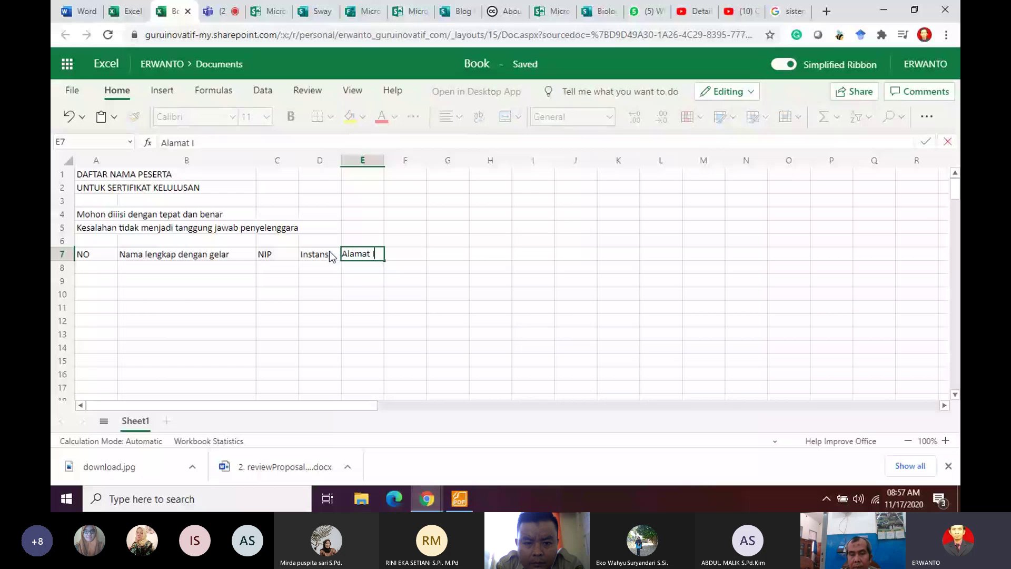
{"action": "type", "text": "nstan"}
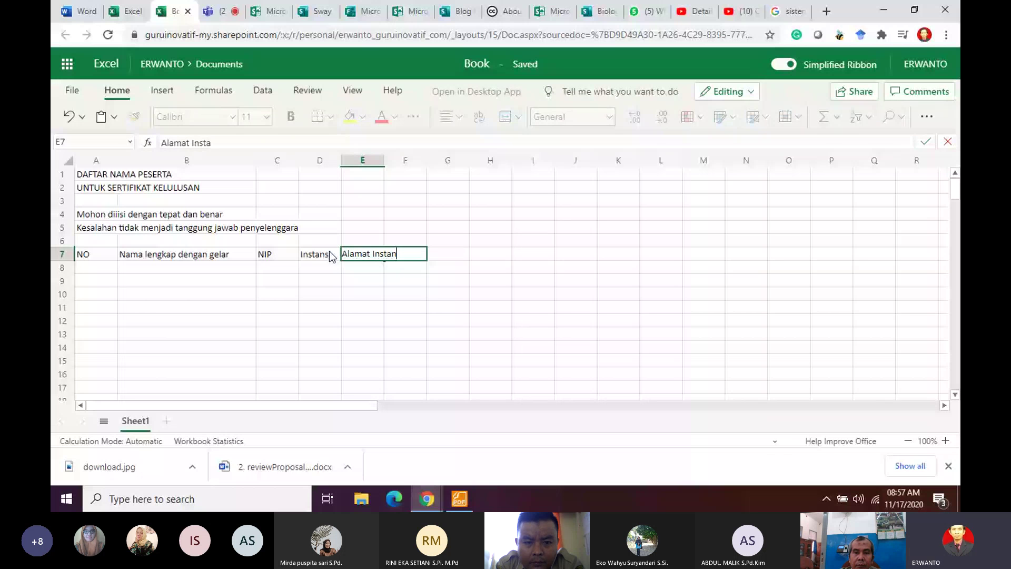
{"action": "type", "text": "si"}
{"action": "key", "text": "Return"}
{"action": "left_click_drag", "start_coordinate": [384, 160], "coordinate": [410, 158]}
{"action": "left_click", "coordinate": [430, 257]}
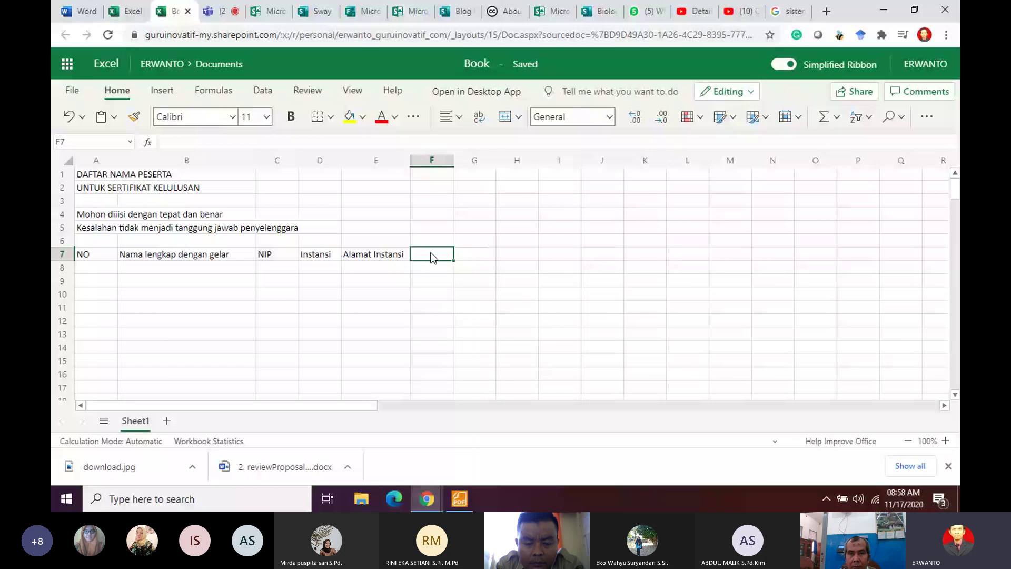
{"action": "type", "text": "TTL"}
{"action": "key", "text": "Tab"}
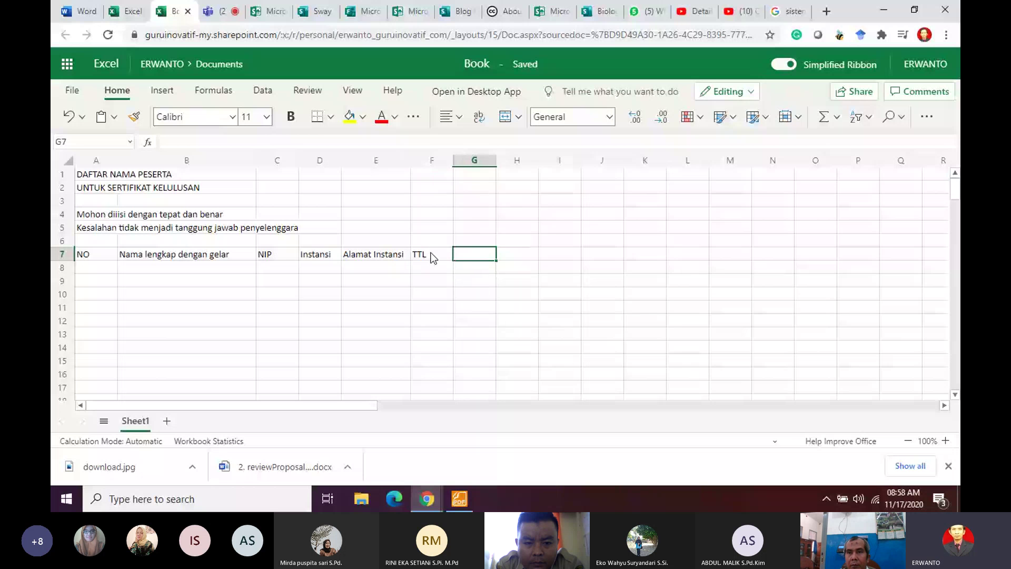
{"action": "type", "text": "Alamat "}
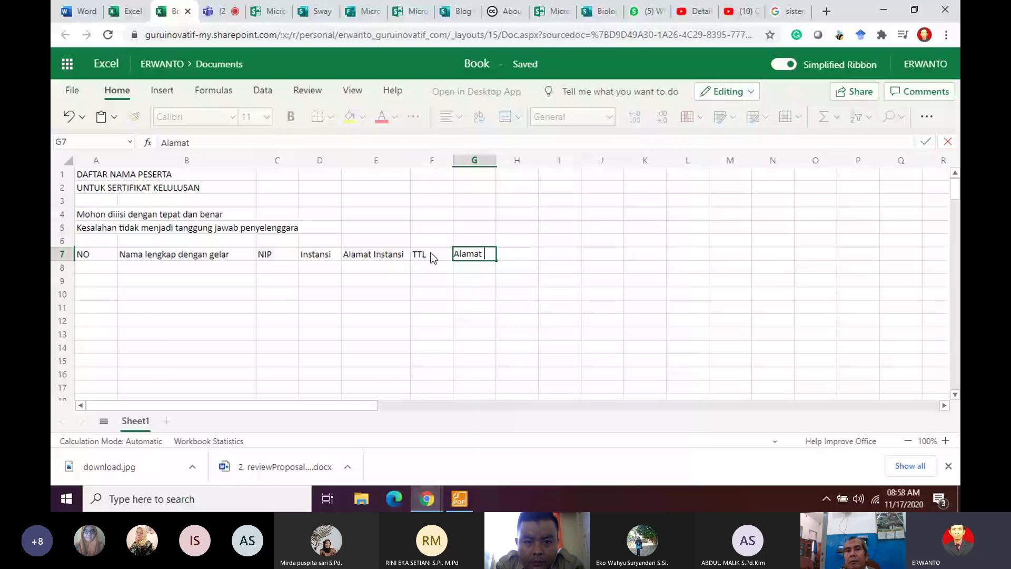
{"action": "type", "text": "Asal"}
{"action": "key", "text": "Return"}
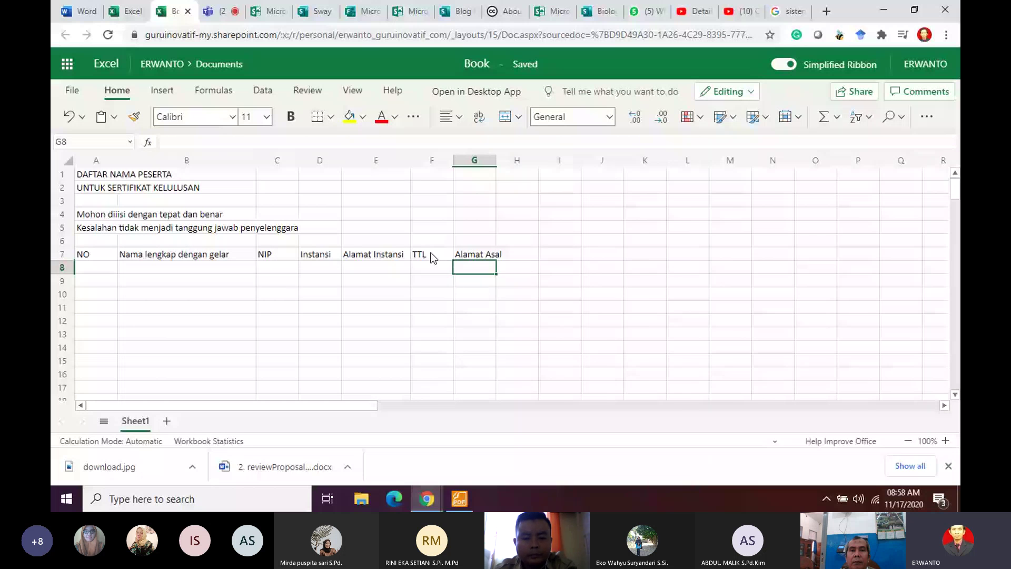
Step: Widen column G and type headers Kabupaten, Provinsi, Kode Pos and Status Kelulusan in H7–K7
{"action": "left_click_drag", "start_coordinate": [496, 160], "coordinate": [520, 160]}
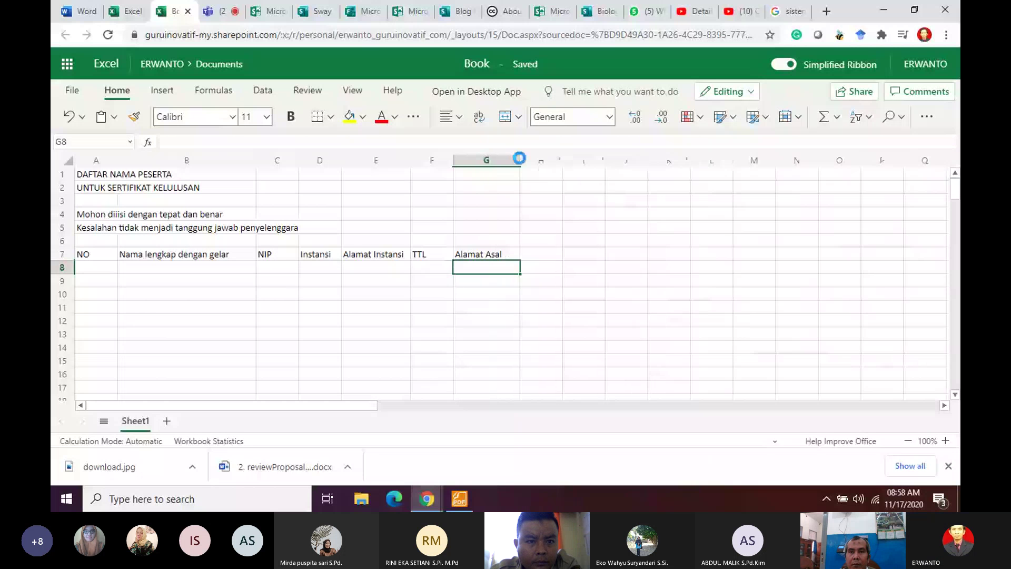
{"action": "left_click", "coordinate": [543, 255]}
{"action": "type", "text": "Pro"}
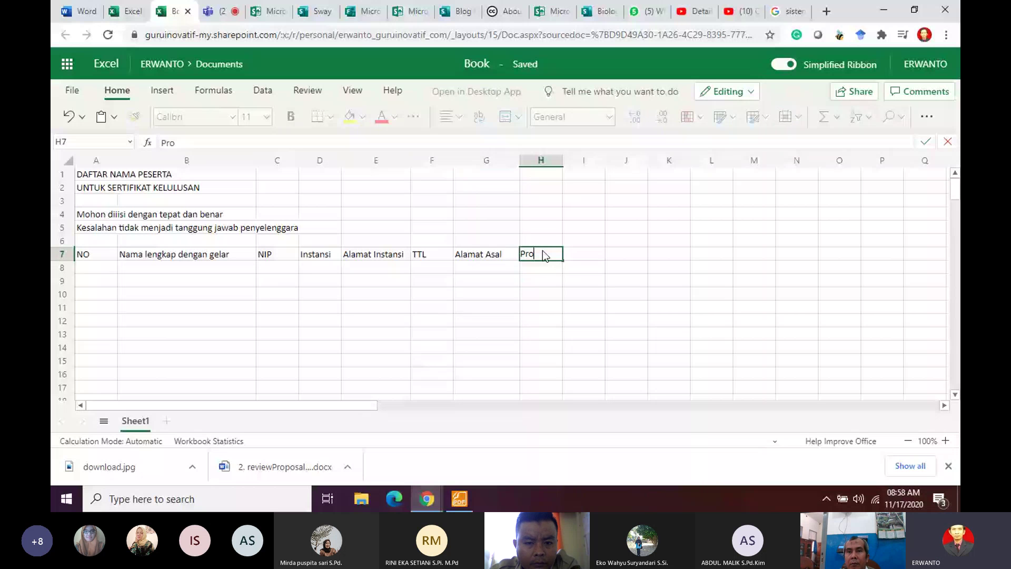
{"action": "key", "text": "BackSpace"}
{"action": "key", "text": "BackSpace"}
{"action": "key", "text": "BackSpace"}
{"action": "type", "text": "Kabupaten"}
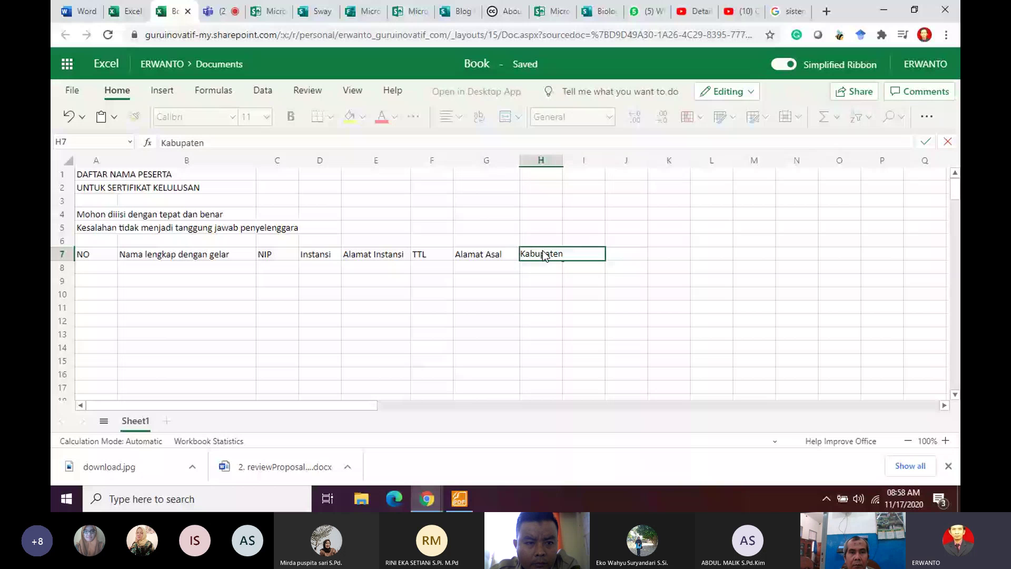
{"action": "key", "text": "Tab"}
{"action": "type", "text": "Provin"}
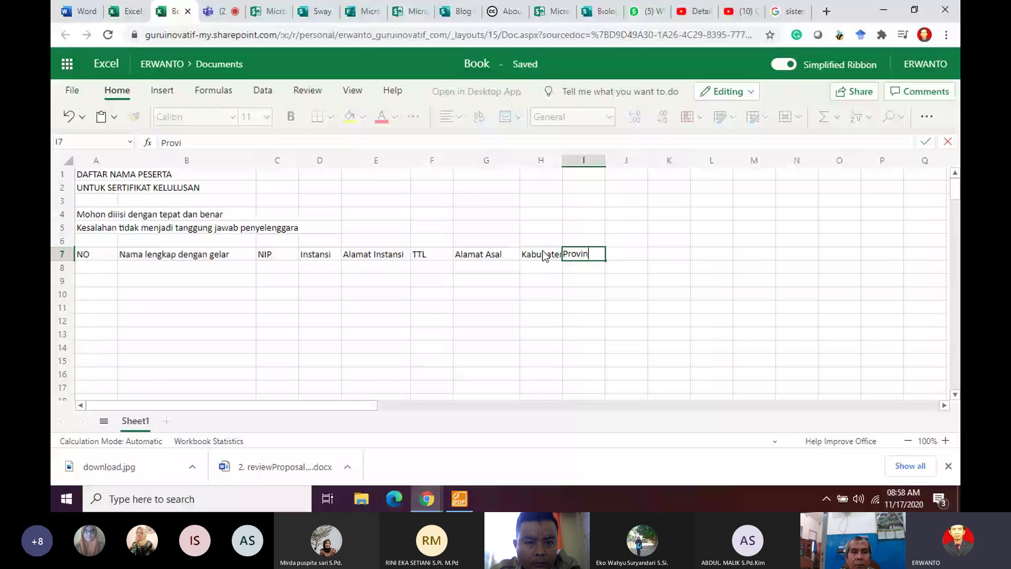
{"action": "type", "text": "si"}
{"action": "key", "text": "Tab"}
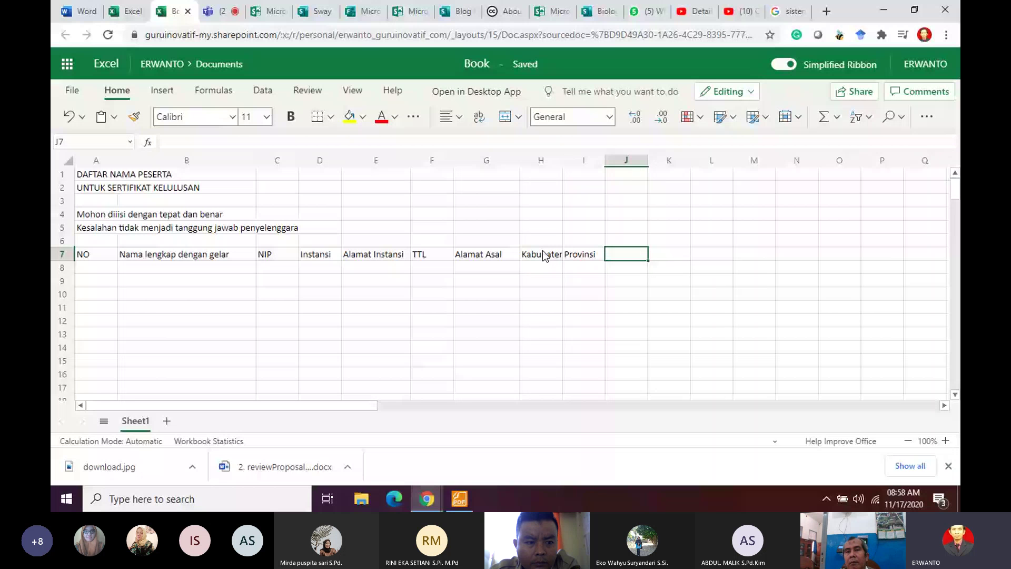
{"action": "type", "text": "Kode P"}
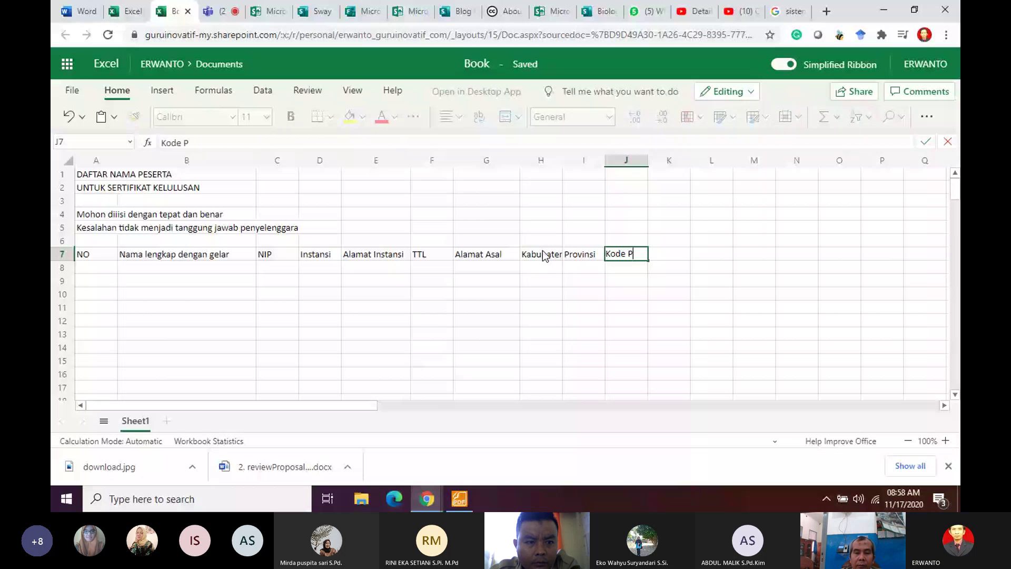
{"action": "type", "text": "os"}
{"action": "left_click", "coordinate": [674, 254]}
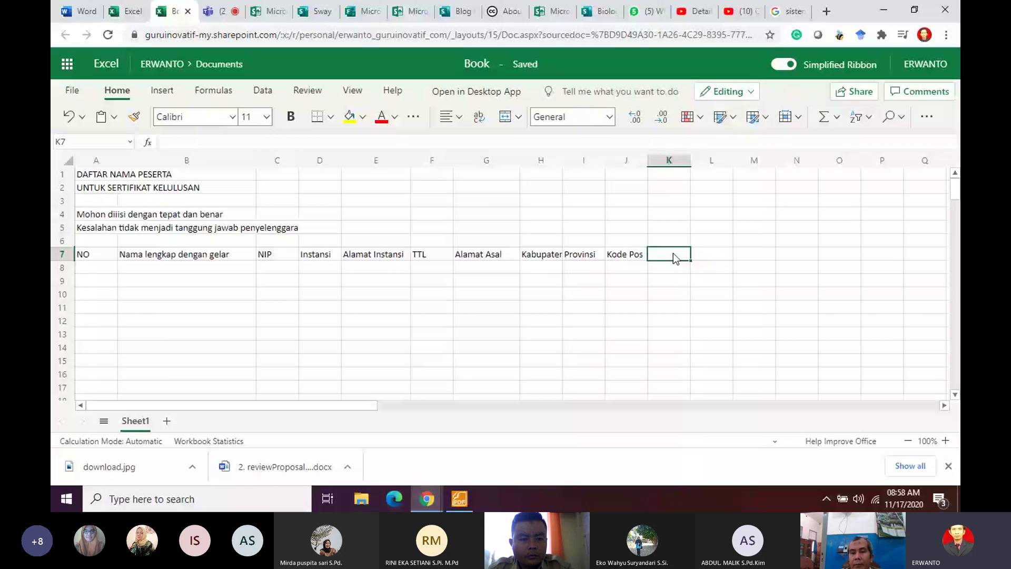
{"action": "type", "text": "Status"}
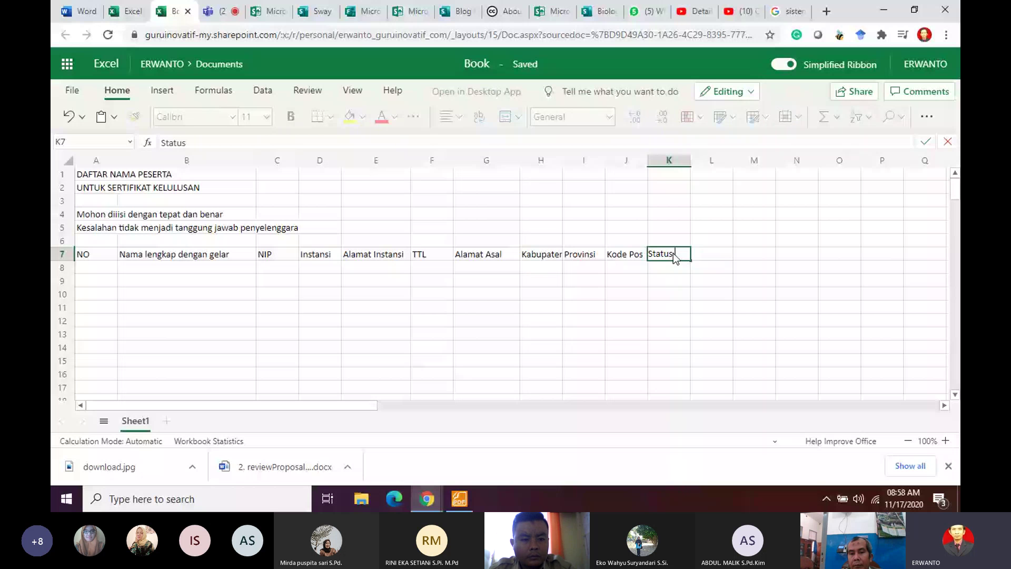
{"action": "type", "text": " Kelulusan"}
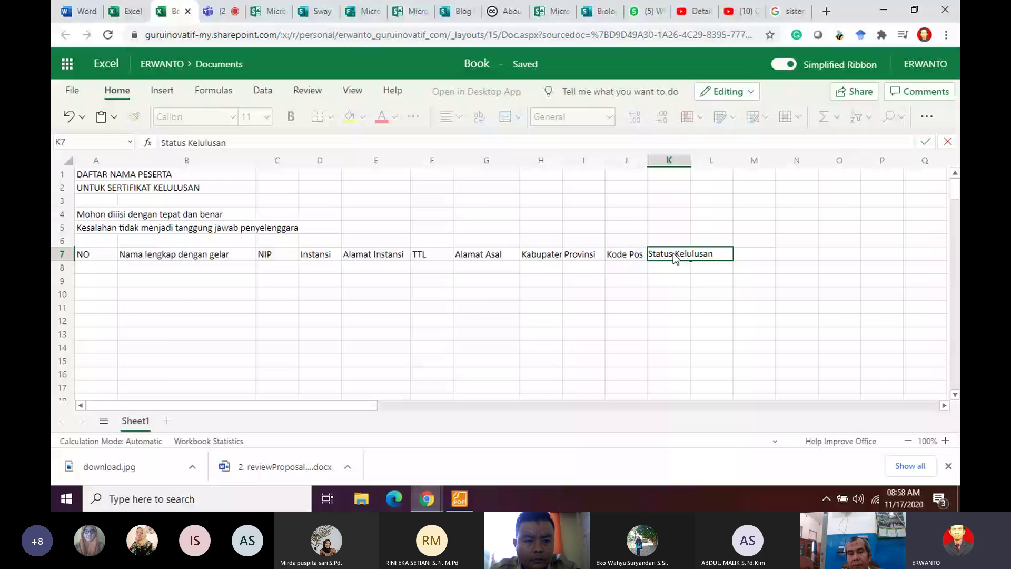
Step: Commit Status Kelulusan, narrow column A to fit NO, and widen columns D, F and G
{"action": "key", "text": "Return"}
{"action": "left_click_drag", "start_coordinate": [117, 160], "coordinate": [101, 179]}
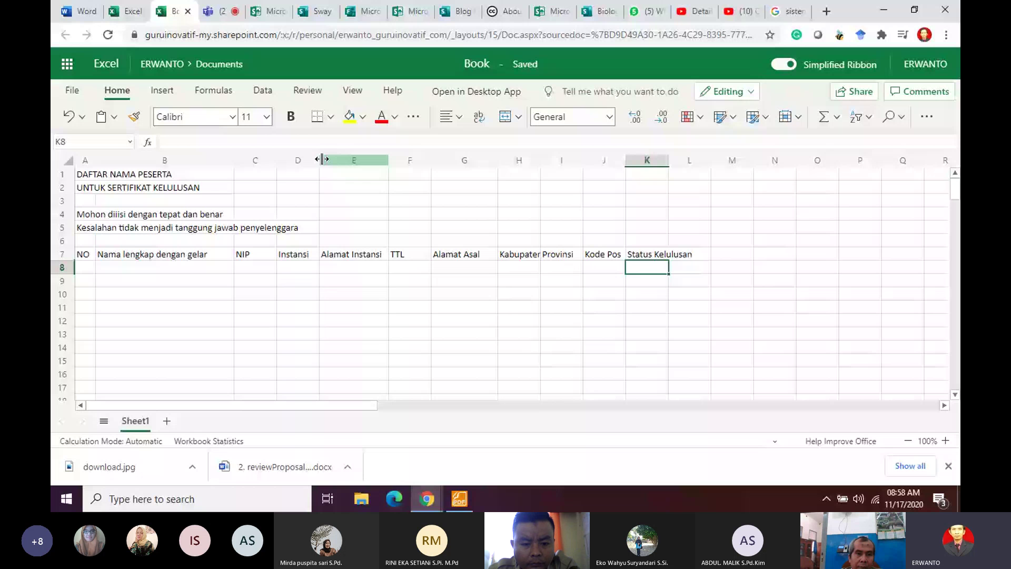
{"action": "left_click_drag", "start_coordinate": [321, 159], "coordinate": [386, 159]}
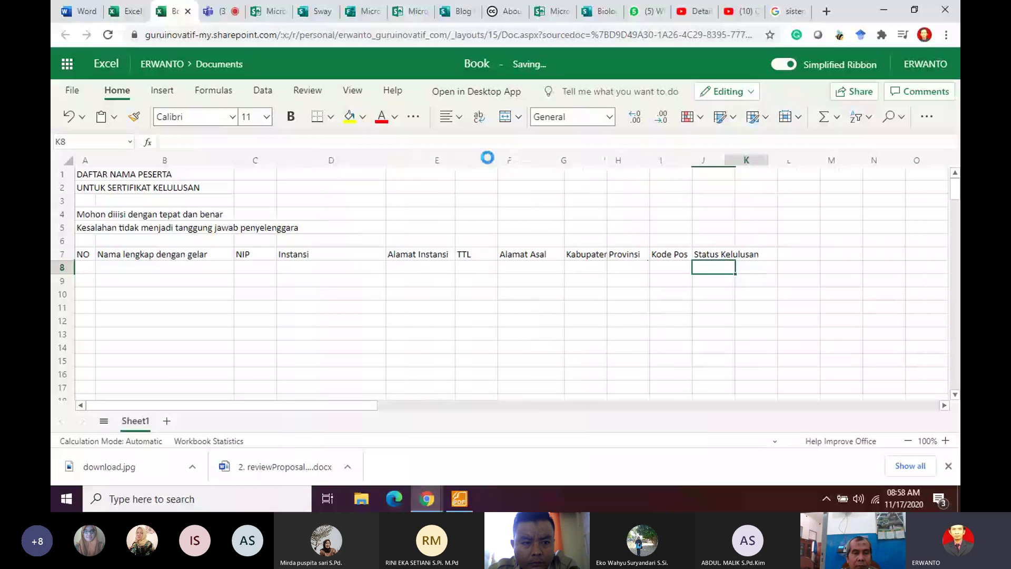
{"action": "left_click_drag", "start_coordinate": [530, 159], "coordinate": [580, 159]}
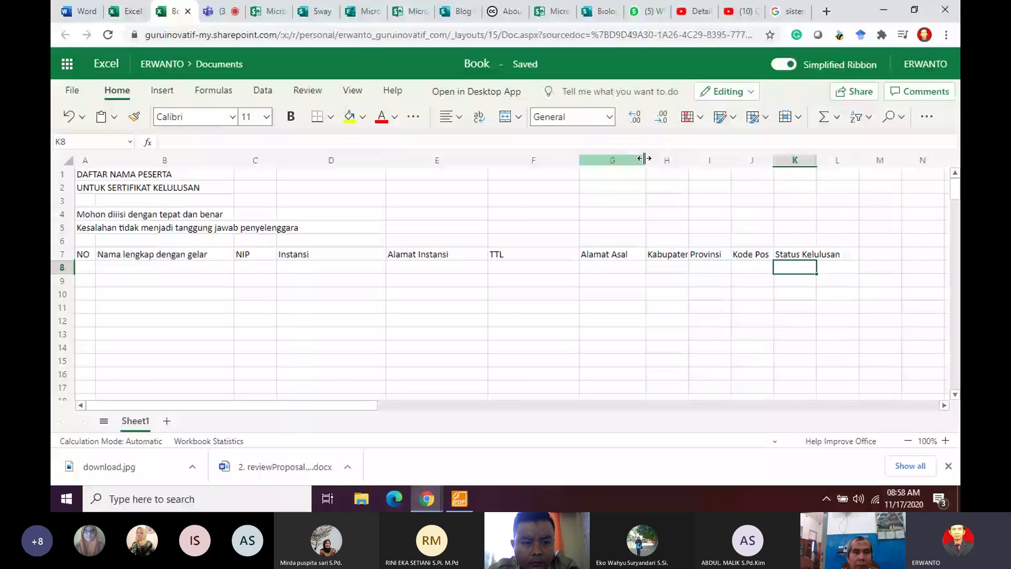
{"action": "left_click_drag", "start_coordinate": [645, 158], "coordinate": [704, 158]}
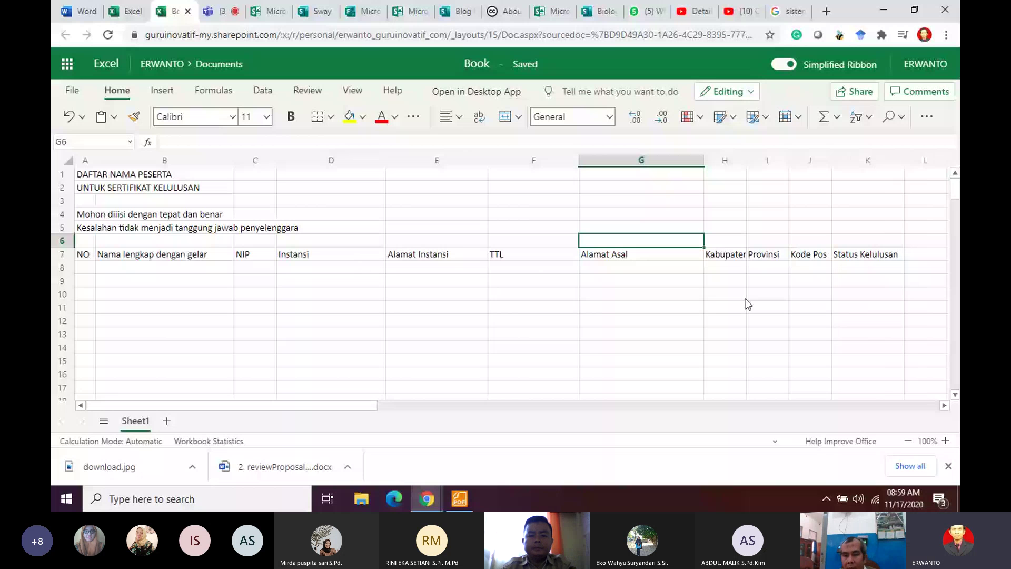
Step: Middle-align the A7:K7 header cells, cancelling the merge attempt
{"action": "left_click", "coordinate": [82, 255]}
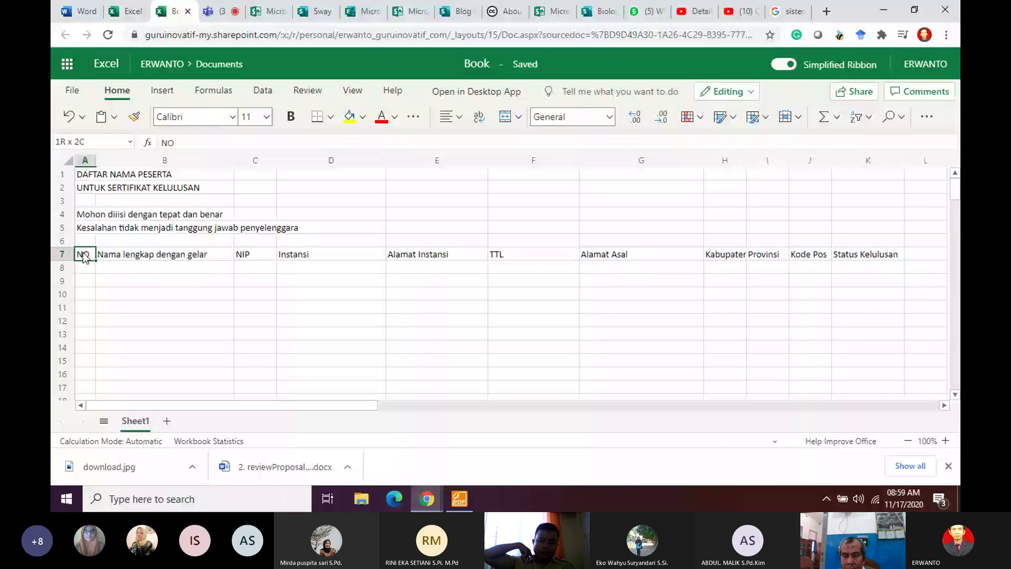
{"action": "left_click_drag", "start_coordinate": [84, 257], "coordinate": [869, 255]}
{"action": "left_click", "coordinate": [505, 117]}
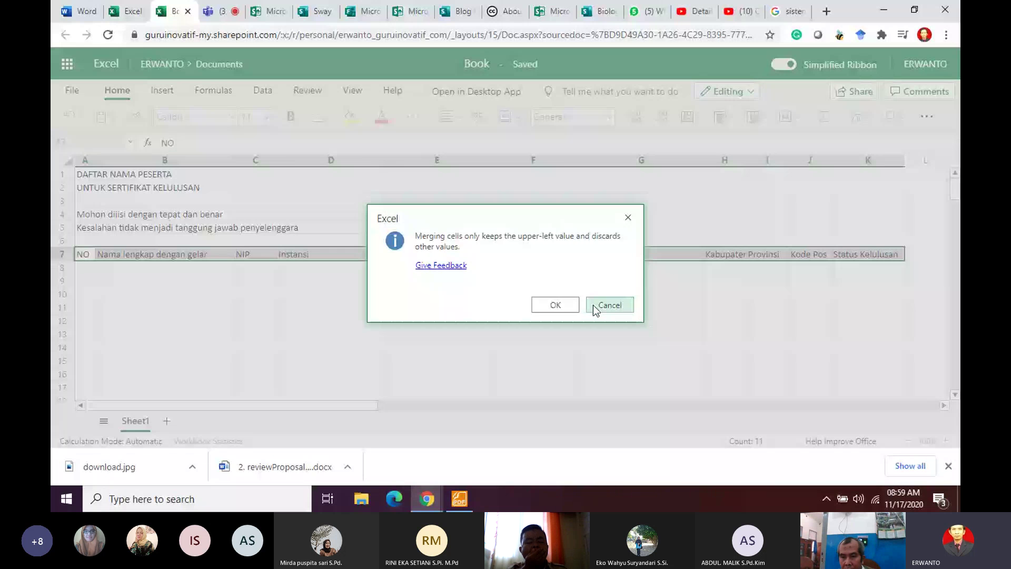
{"action": "left_click", "coordinate": [593, 305]}
{"action": "left_click", "coordinate": [451, 116]}
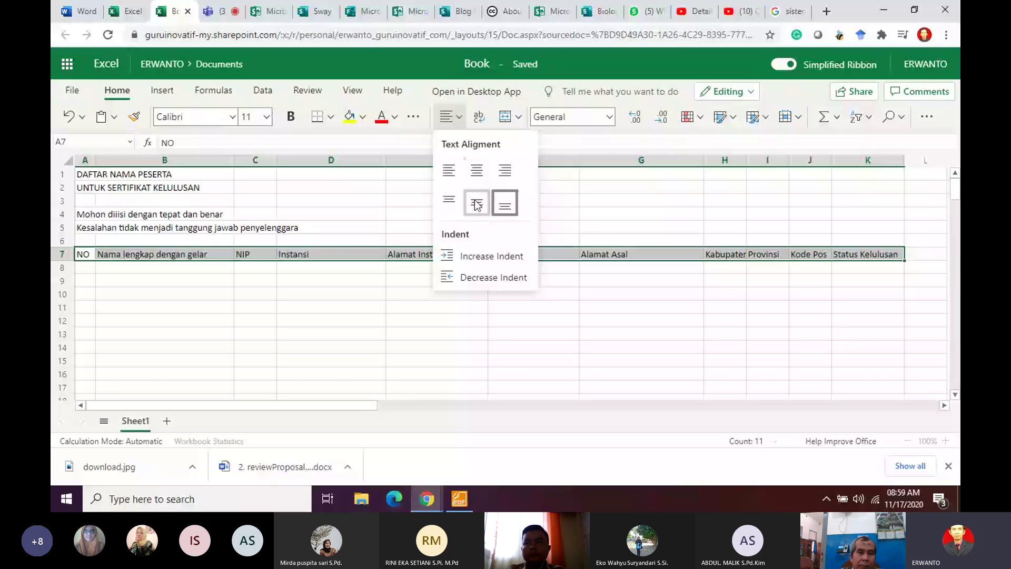
{"action": "left_click", "coordinate": [477, 205]}
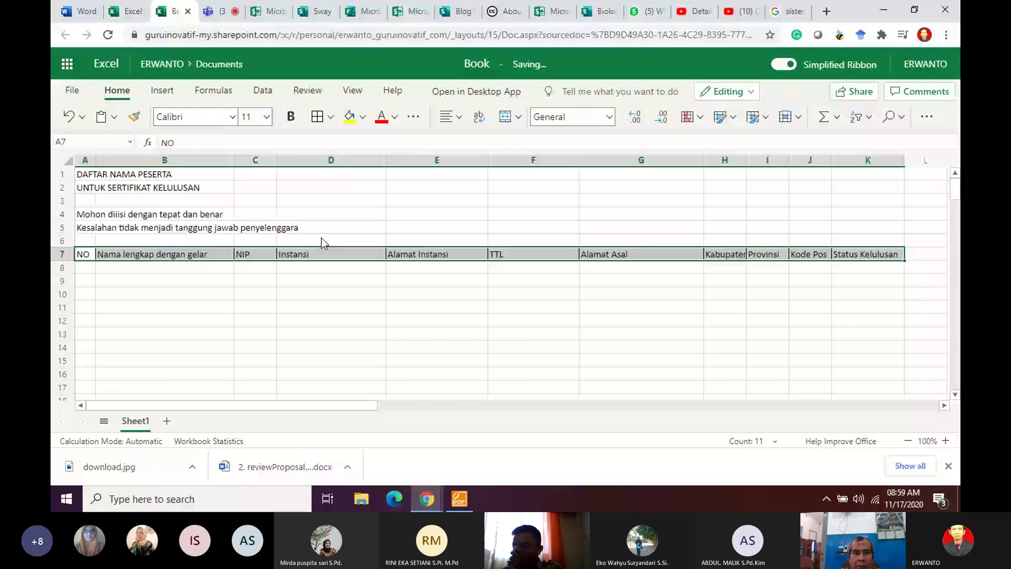
{"action": "left_click_drag", "start_coordinate": [84, 174], "coordinate": [855, 235]}
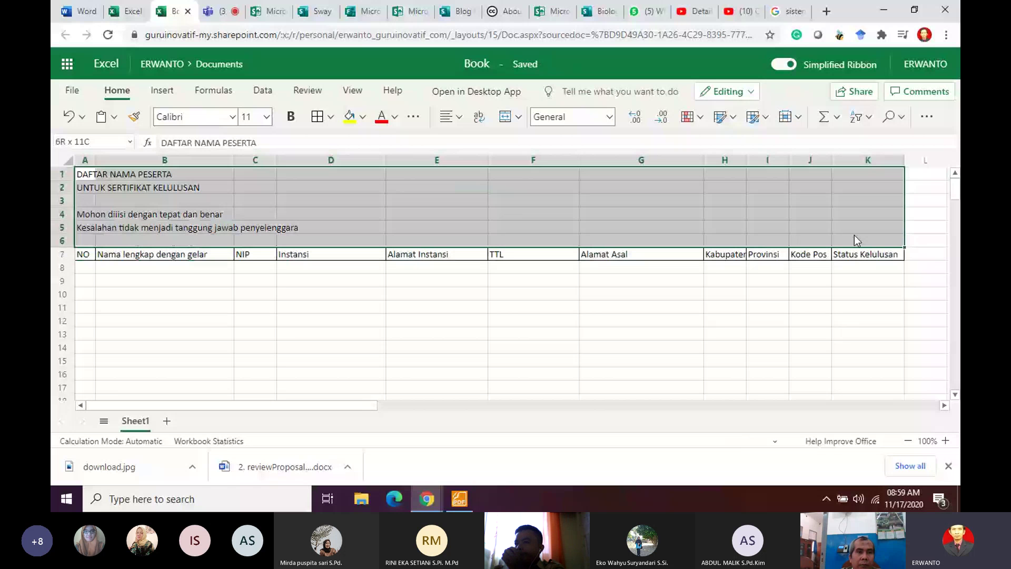
Step: Merge and centre the title lines in rows 1–5 across columns A to K, in bold
{"action": "left_click_drag", "start_coordinate": [854, 235], "coordinate": [854, 227]}
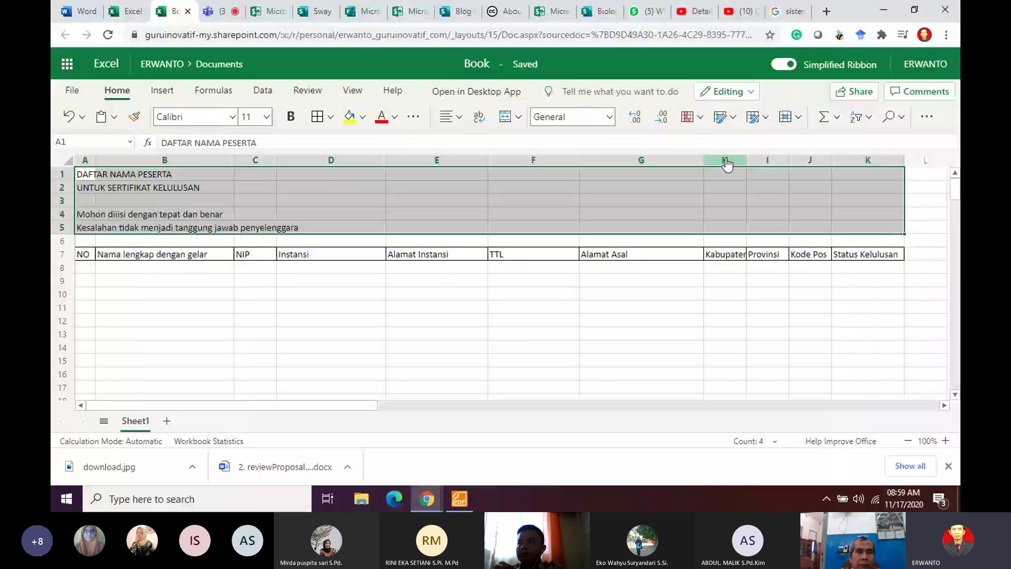
{"action": "left_click", "coordinate": [505, 116]}
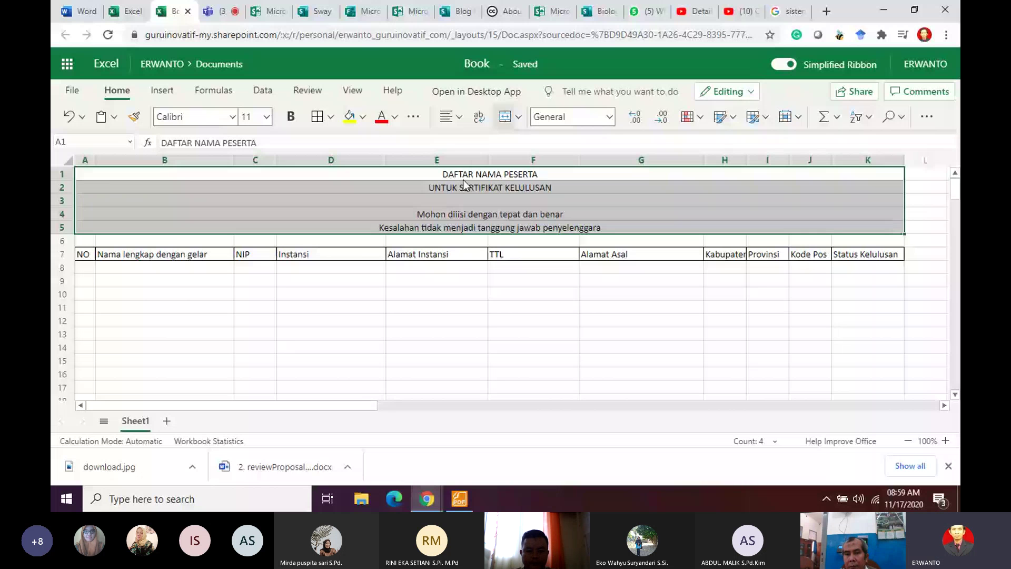
{"action": "left_click", "coordinate": [437, 280]}
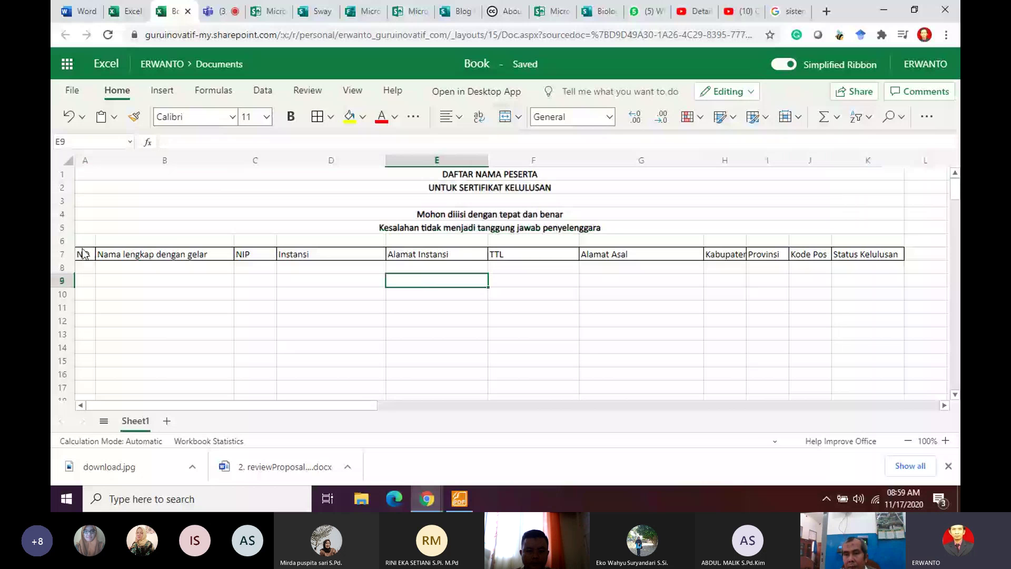
{"action": "left_click", "coordinate": [84, 255]}
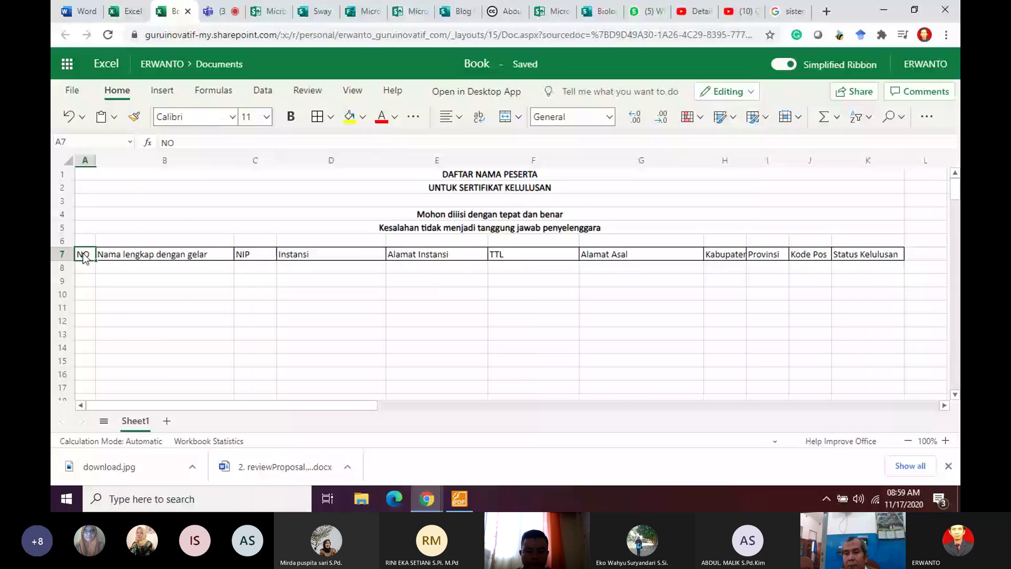
Step: Enter 1 and 2 in cells A8 and A9 to start the row numbering
{"action": "left_click", "coordinate": [84, 269]}
{"action": "type", "text": "1"}
{"action": "key", "text": "Return"}
{"action": "type", "text": "2"}
{"action": "key", "text": "Return"}
{"action": "left_click", "coordinate": [84, 269]}
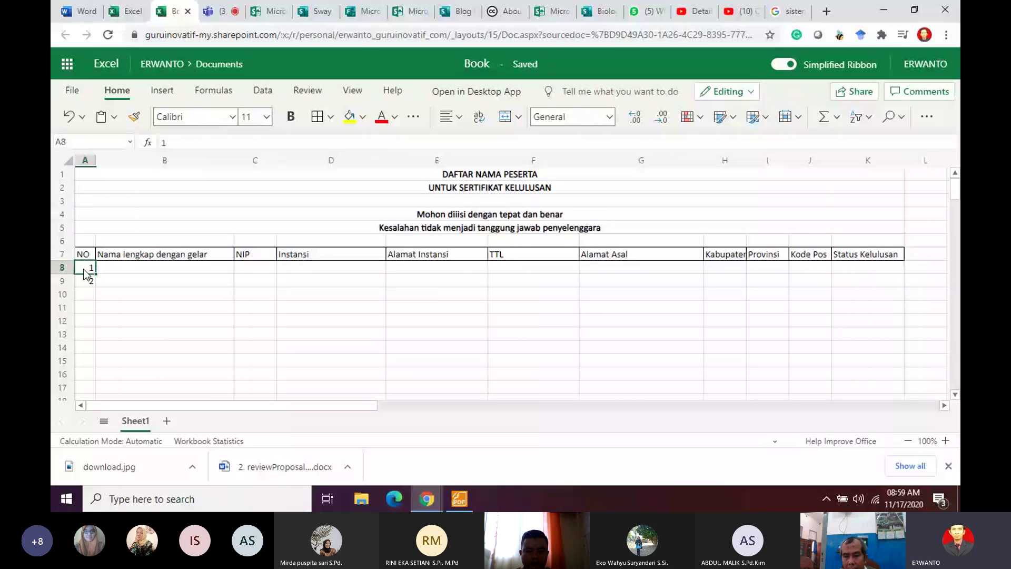
Step: Fill the numbering down column A to 54 at row 61 and select A8:K61
{"action": "left_click_drag", "start_coordinate": [85, 274], "coordinate": [104, 377]}
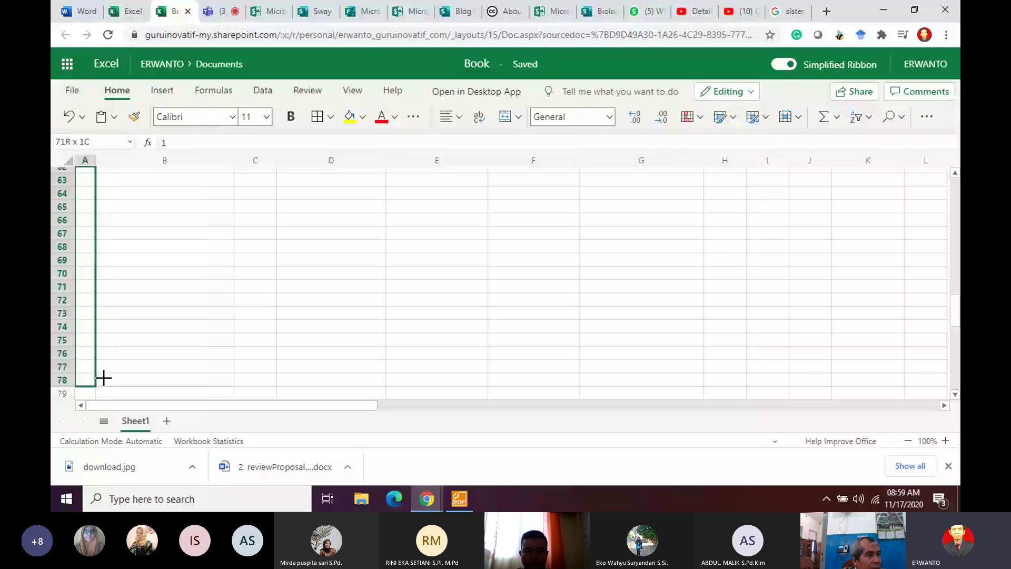
{"action": "left_click_drag", "start_coordinate": [87, 246], "coordinate": [87, 233]}
{"action": "scroll", "coordinate": [99, 247], "scroll_direction": "up", "scroll_amount": 1}
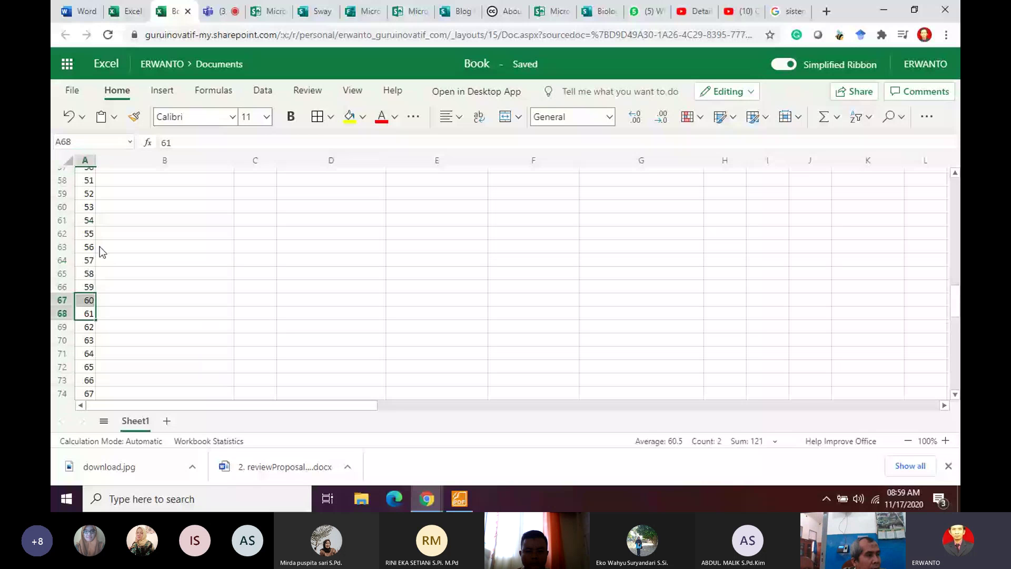
{"action": "left_click_drag", "start_coordinate": [87, 233], "coordinate": [93, 355]}
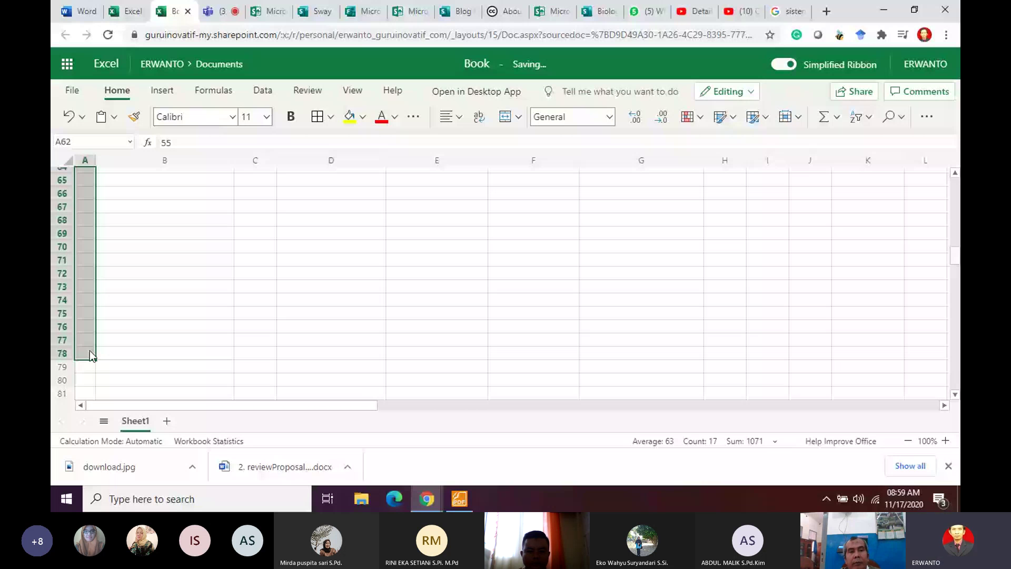
{"action": "scroll", "coordinate": [92, 356], "scroll_direction": "up", "scroll_amount": 20}
{"action": "left_click_drag", "start_coordinate": [86, 273], "coordinate": [864, 377]}
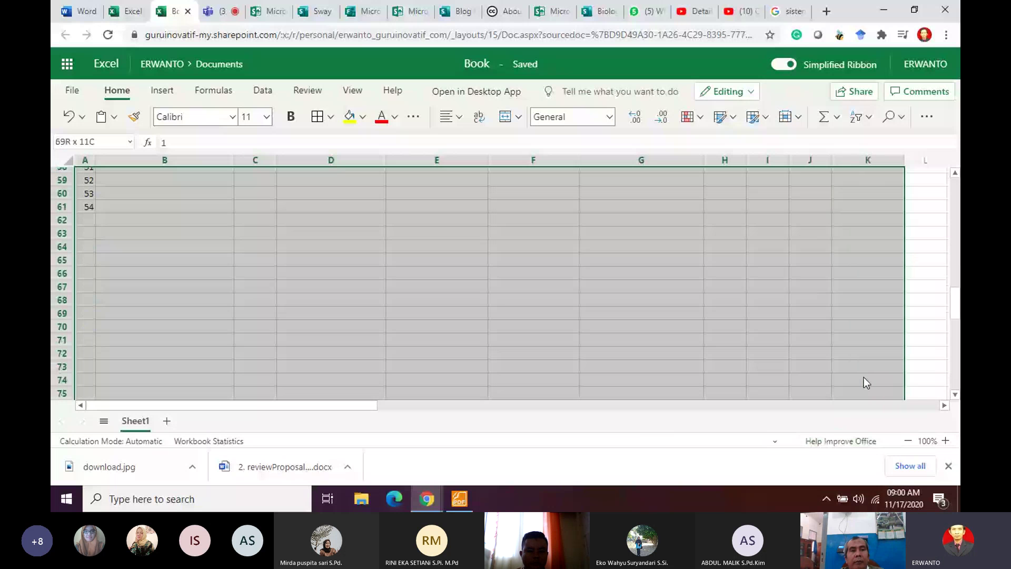
{"action": "left_click_drag", "start_coordinate": [864, 377], "coordinate": [880, 277]}
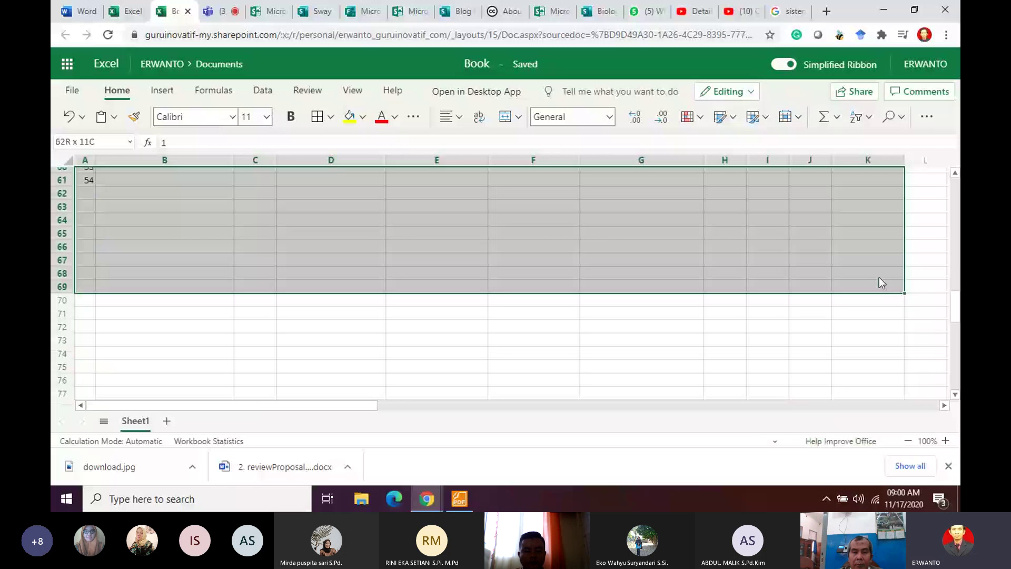
{"action": "left_click_drag", "start_coordinate": [879, 277], "coordinate": [879, 180]}
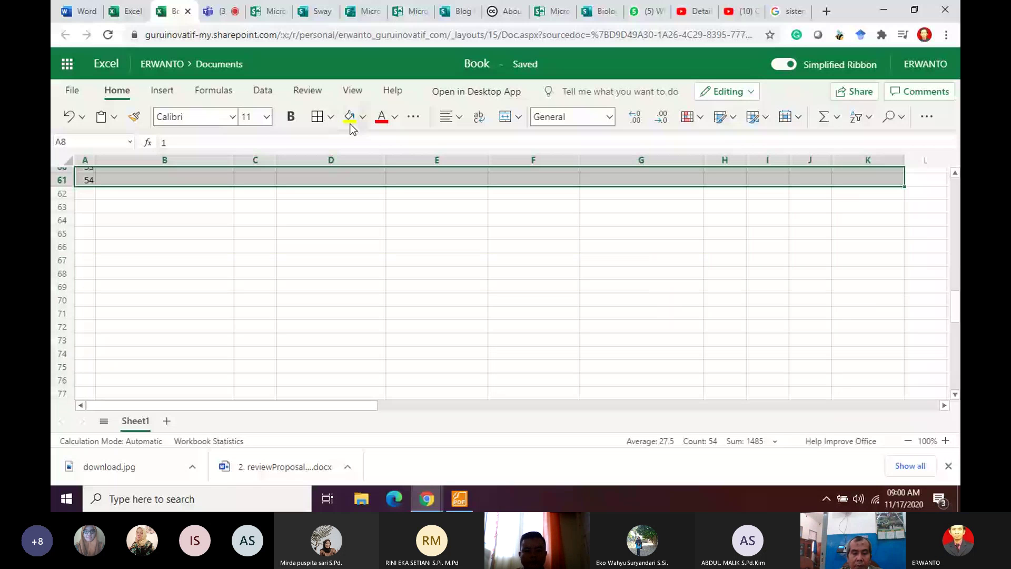
Step: Centre the row 7 column headings across A7:K7
{"action": "left_click", "coordinate": [343, 276]}
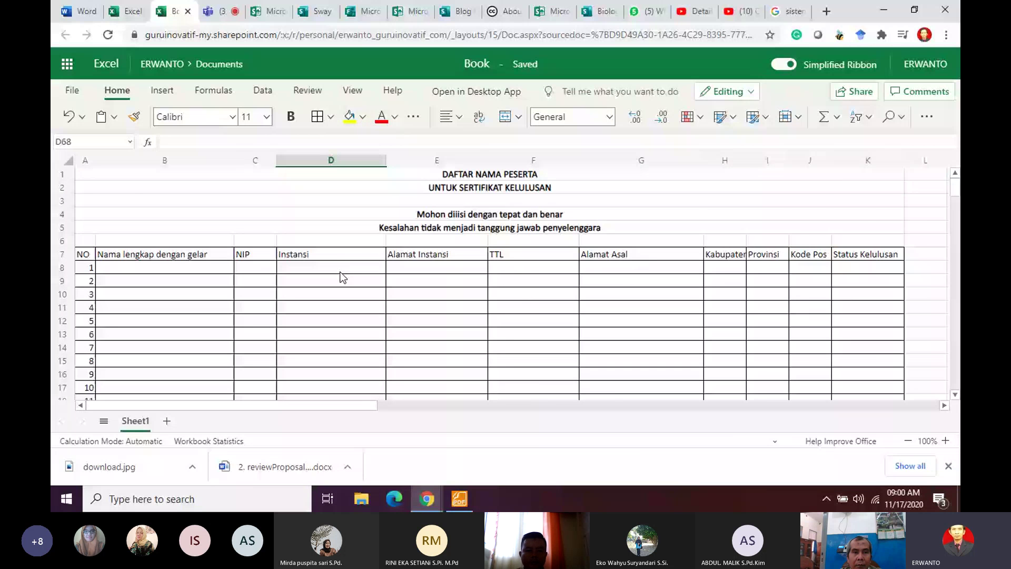
{"action": "left_click_drag", "start_coordinate": [84, 254], "coordinate": [505, 234]}
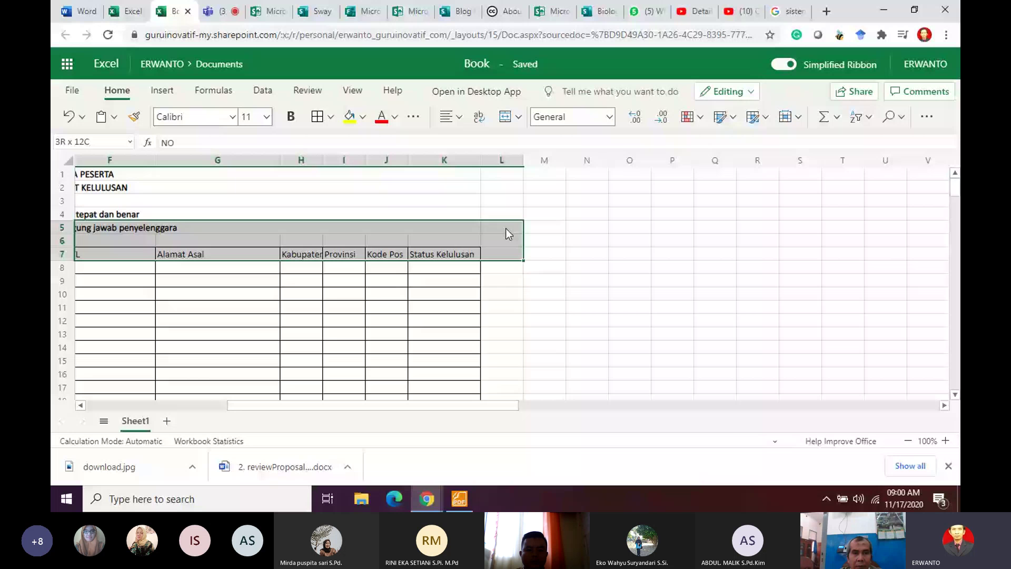
{"action": "left_click_drag", "start_coordinate": [506, 233], "coordinate": [463, 254]}
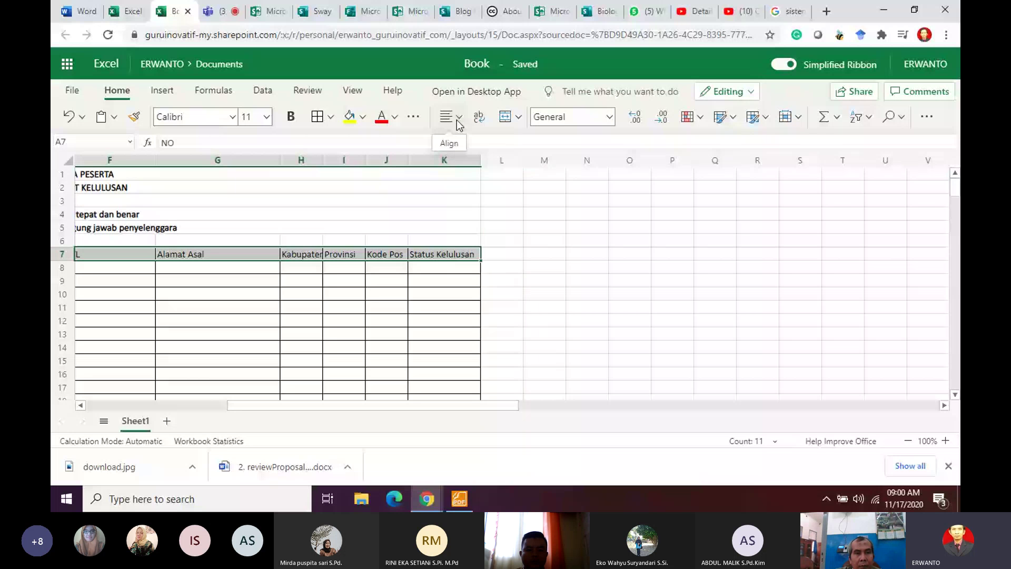
{"action": "left_click", "coordinate": [458, 121]}
{"action": "left_click", "coordinate": [464, 223]}
{"action": "left_click", "coordinate": [344, 280]}
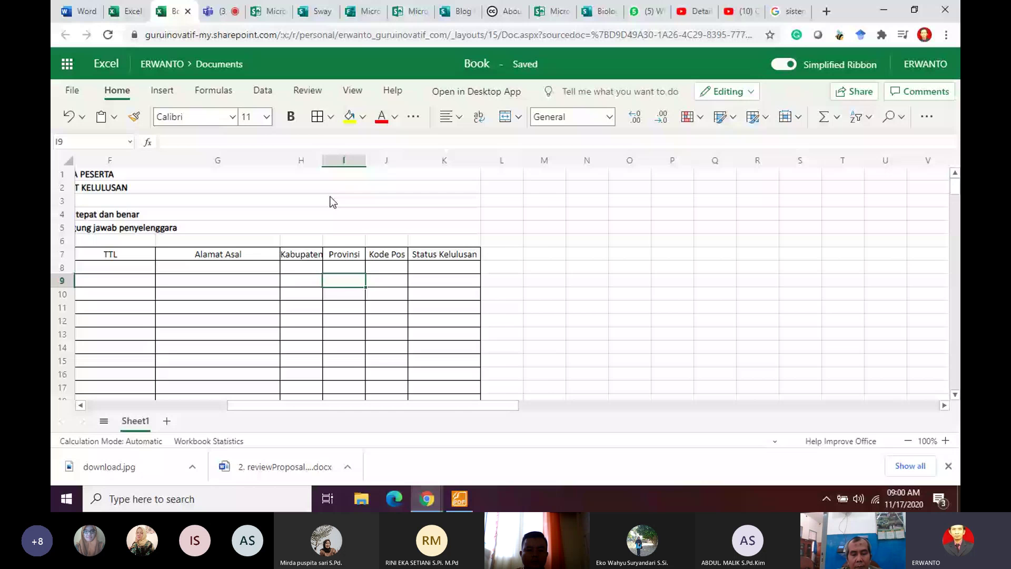
Step: Widen column H so the Kabupaten heading fits, then check the merged title rows
{"action": "left_click_drag", "start_coordinate": [323, 160], "coordinate": [339, 161]}
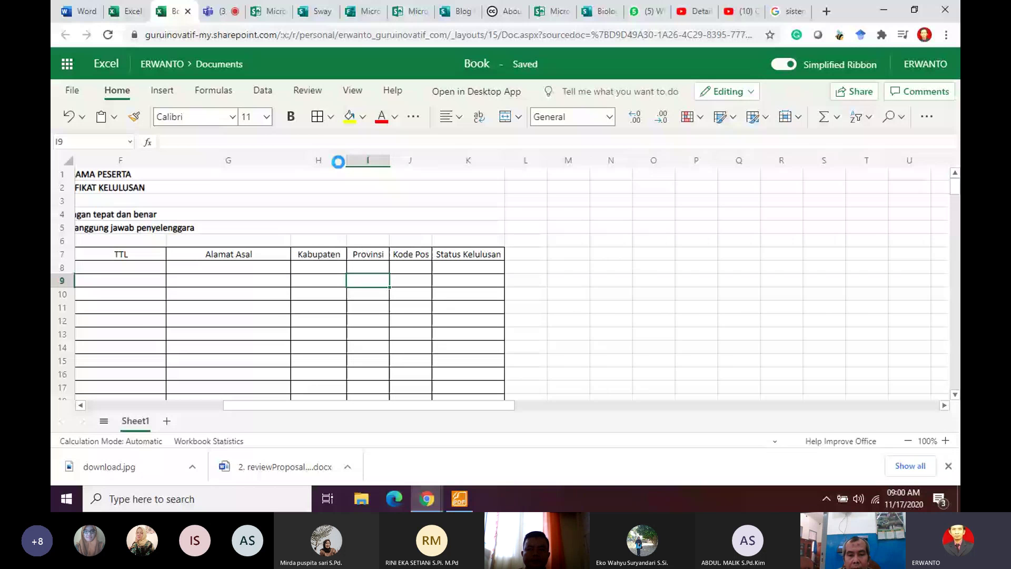
{"action": "left_click_drag", "start_coordinate": [466, 406], "coordinate": [340, 415]}
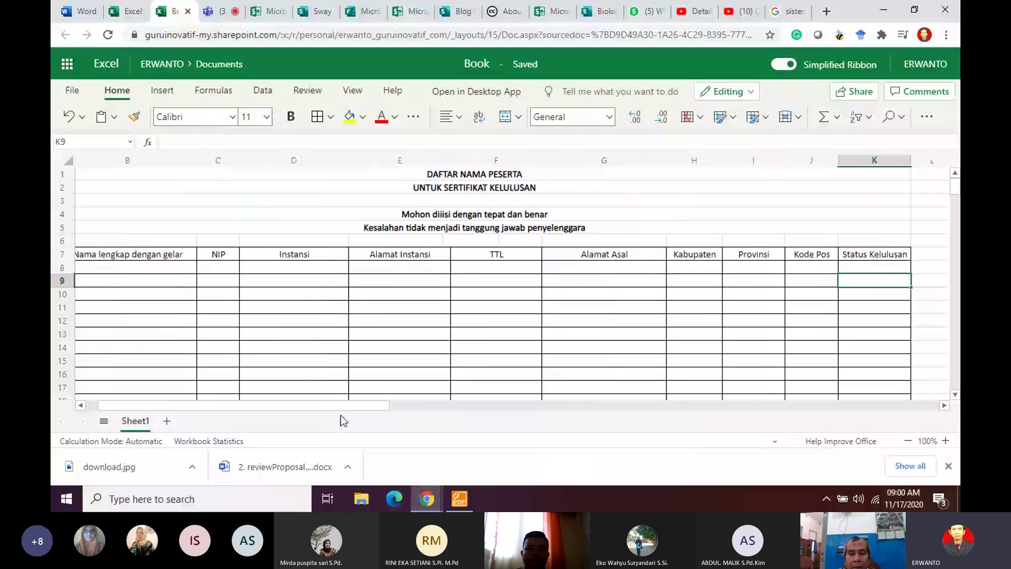
{"action": "left_click", "coordinate": [255, 283]}
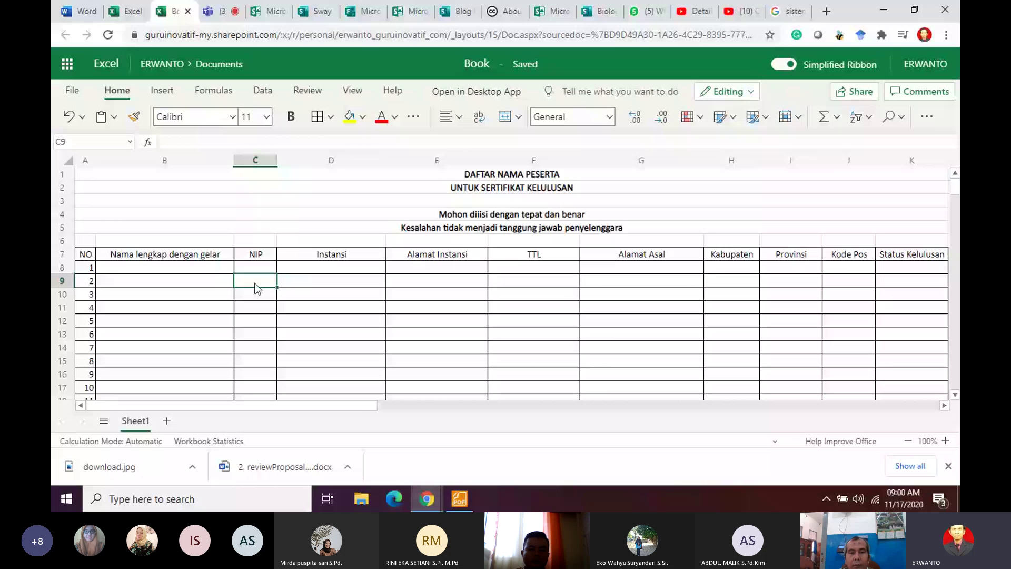
{"action": "left_click", "coordinate": [509, 226]}
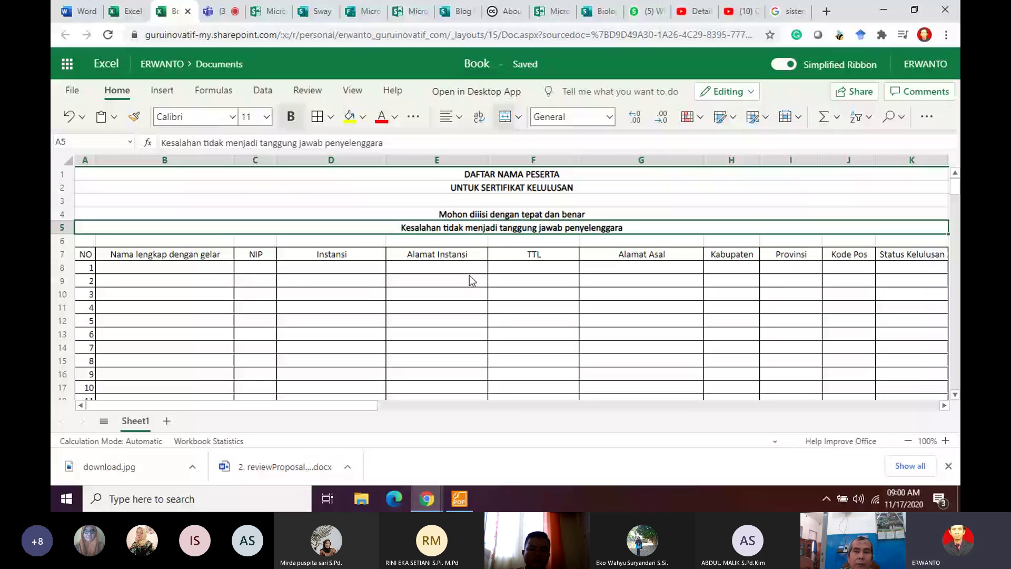
{"action": "left_click", "coordinate": [514, 176]}
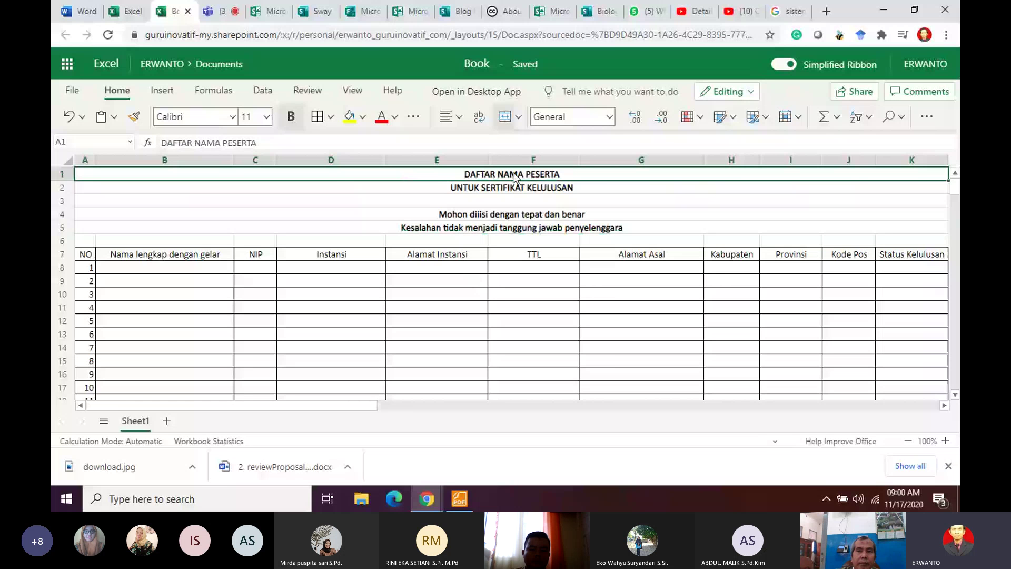
{"action": "left_click", "coordinate": [500, 187]}
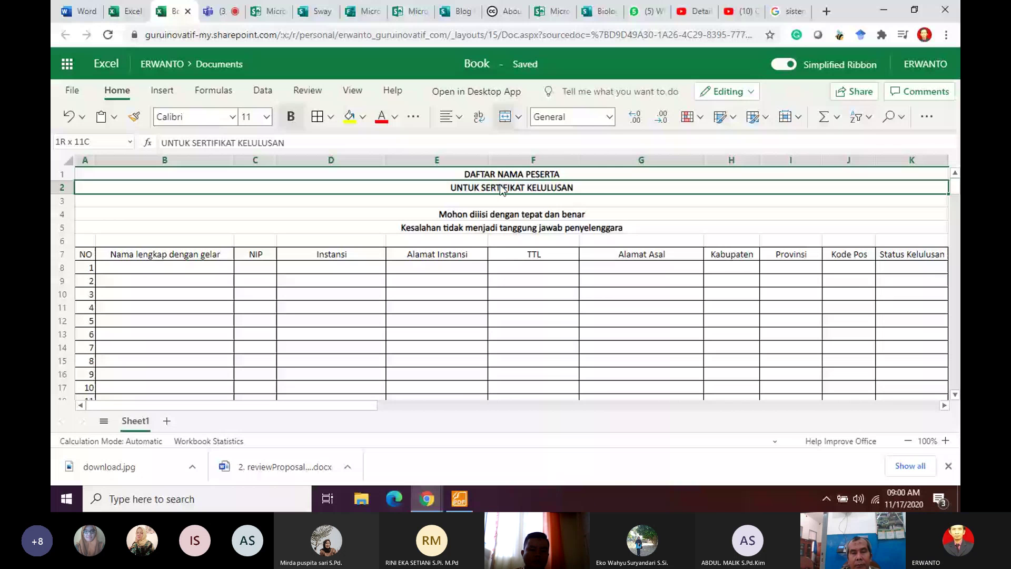
{"action": "left_click", "coordinate": [482, 227]}
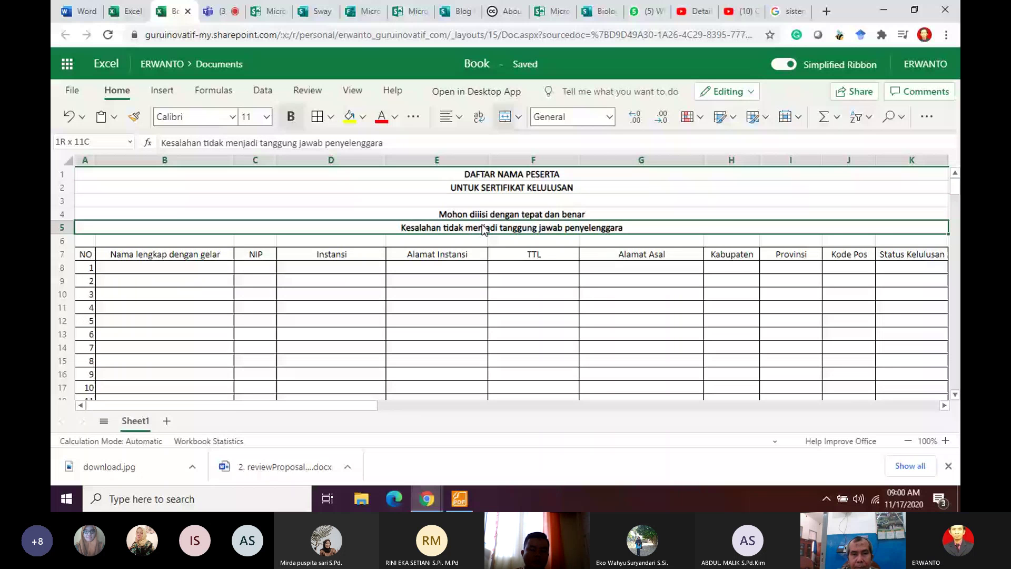
Step: Centre the numbers 1–54 in column A
{"action": "left_click_drag", "start_coordinate": [85, 267], "coordinate": [79, 201]}
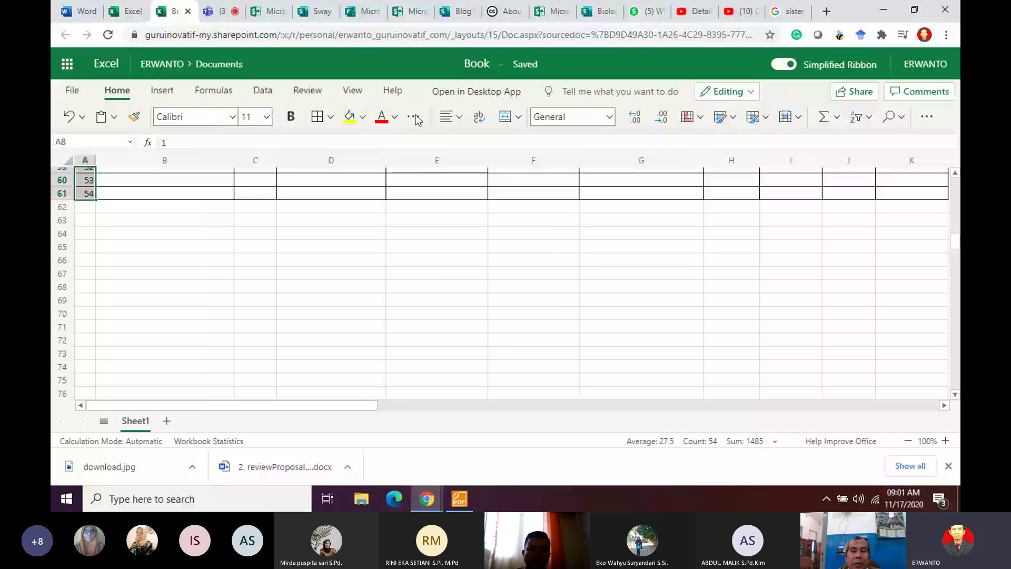
{"action": "left_click", "coordinate": [450, 116]}
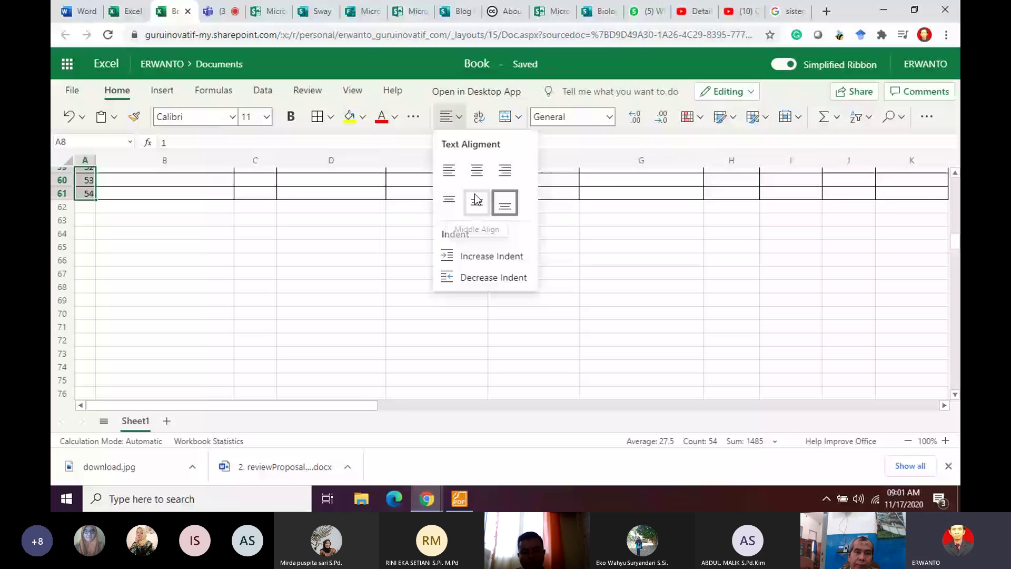
{"action": "left_click", "coordinate": [477, 170]}
{"action": "left_click", "coordinate": [330, 260]}
{"action": "scroll", "coordinate": [330, 260], "scroll_direction": "up", "scroll_amount": 15}
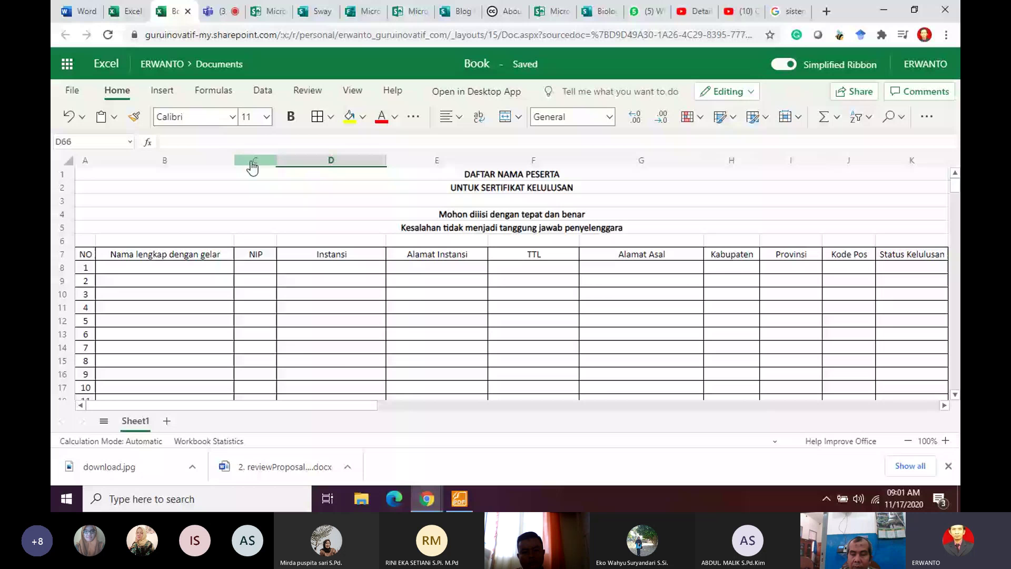
Step: Insert a new column C headed 'email', undoing an accidental extra column insertion
{"action": "right_click", "coordinate": [251, 161]}
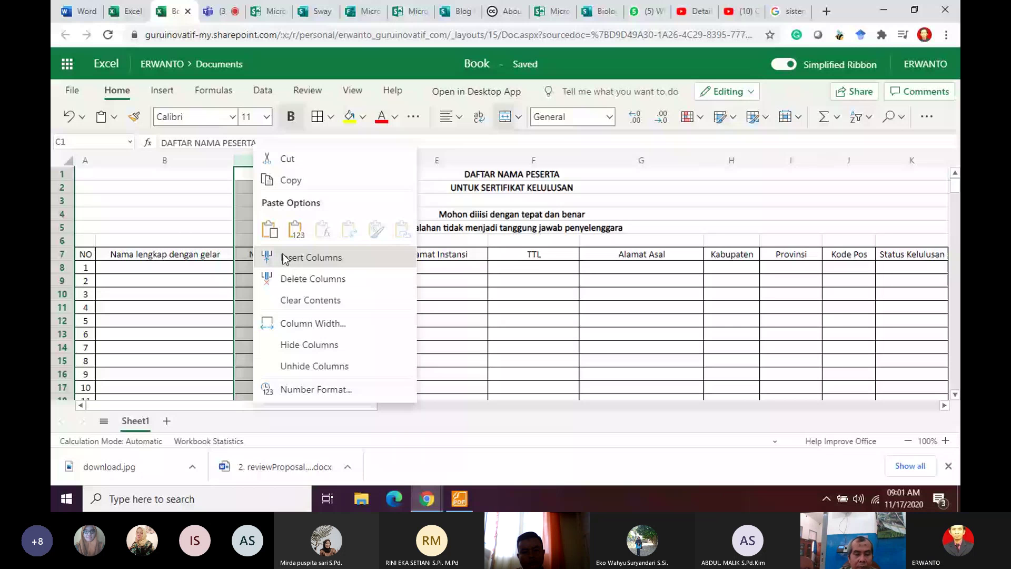
{"action": "left_click", "coordinate": [284, 258]}
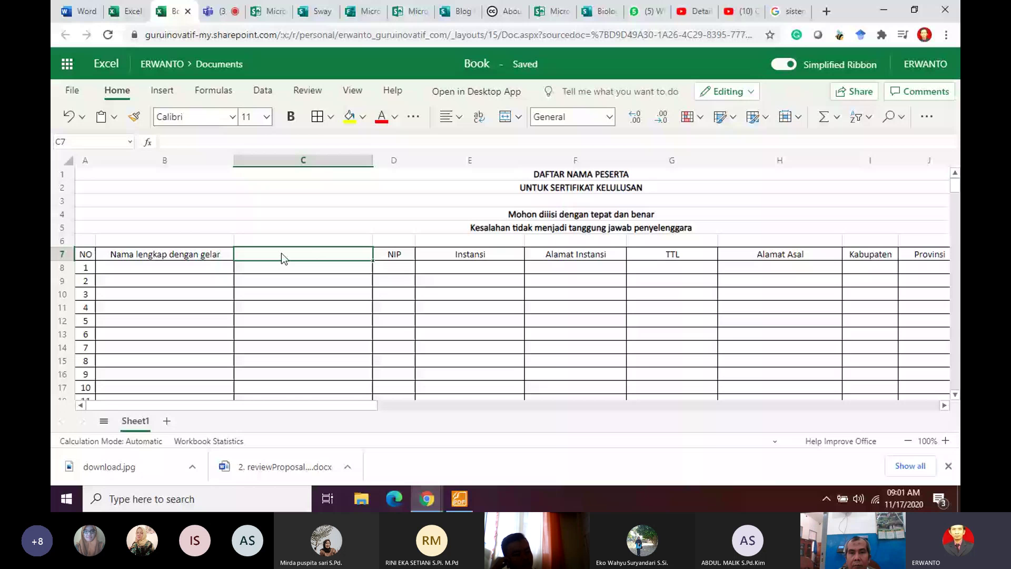
{"action": "type", "text": "email"}
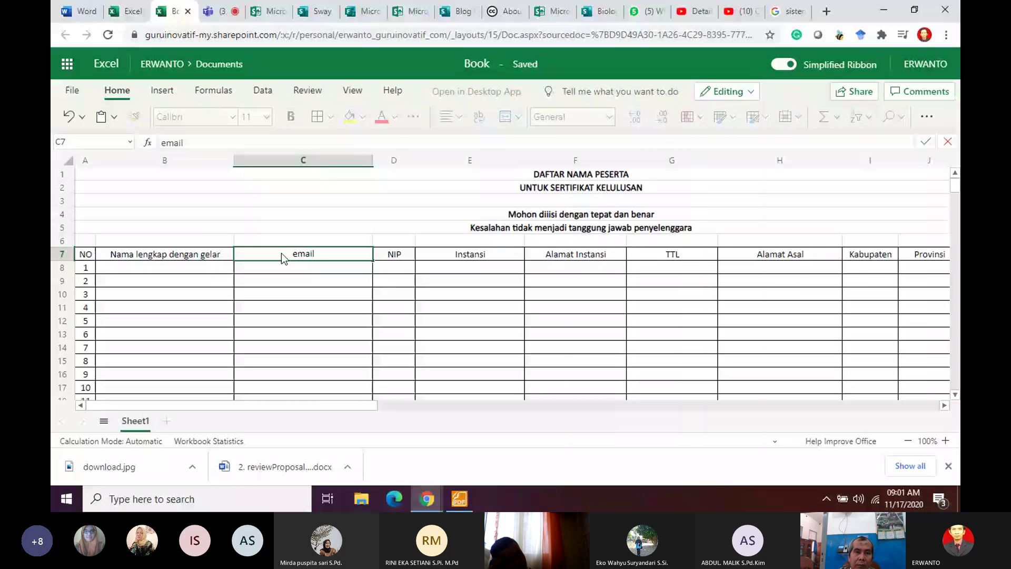
{"action": "key", "text": "ctrl+a"}
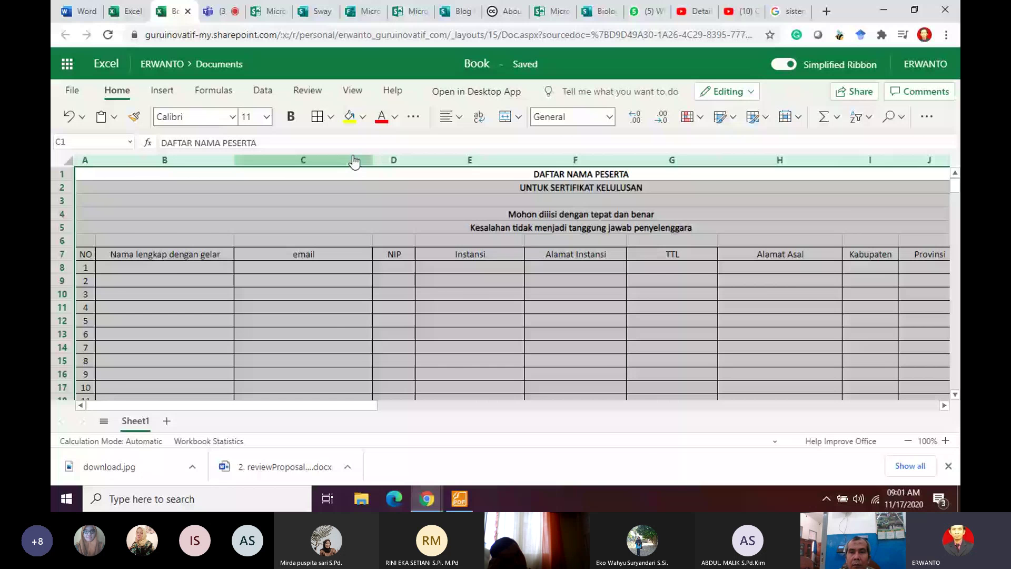
{"action": "key", "text": "ctrl+plus"}
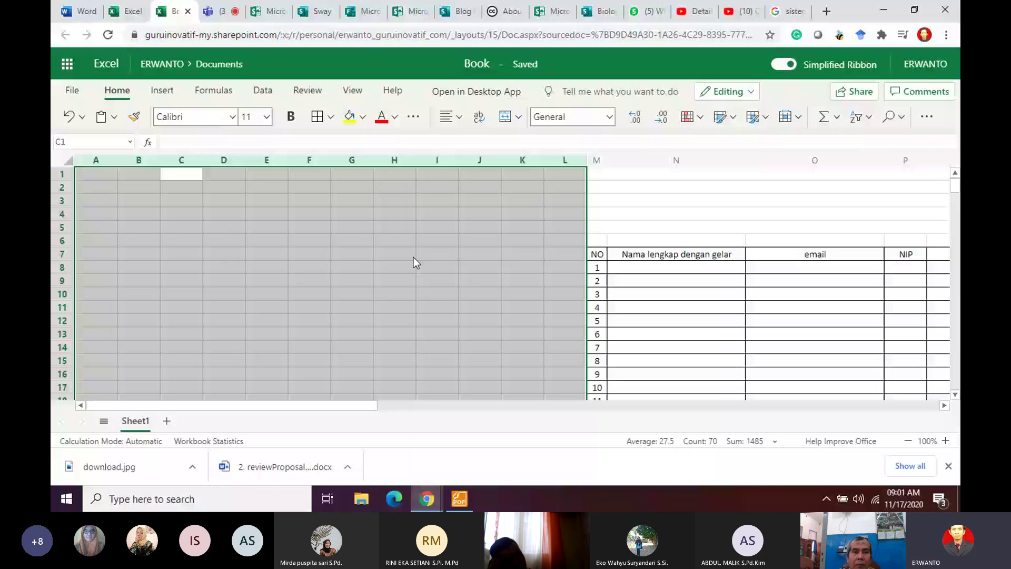
{"action": "key", "text": "ctrl+z"}
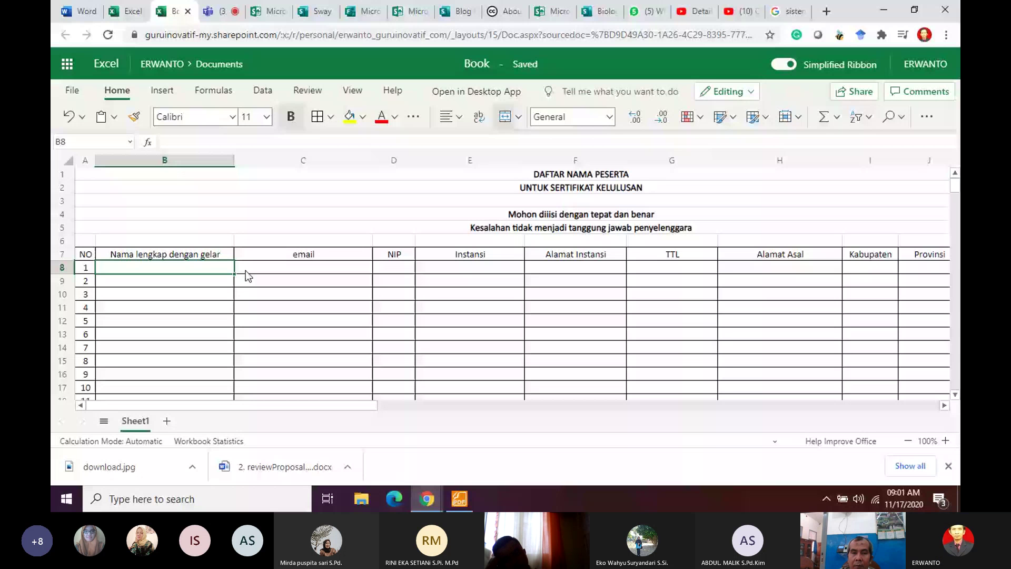
Step: Insert a column before NIP headed 'No HP'
{"action": "left_click", "coordinate": [394, 161]}
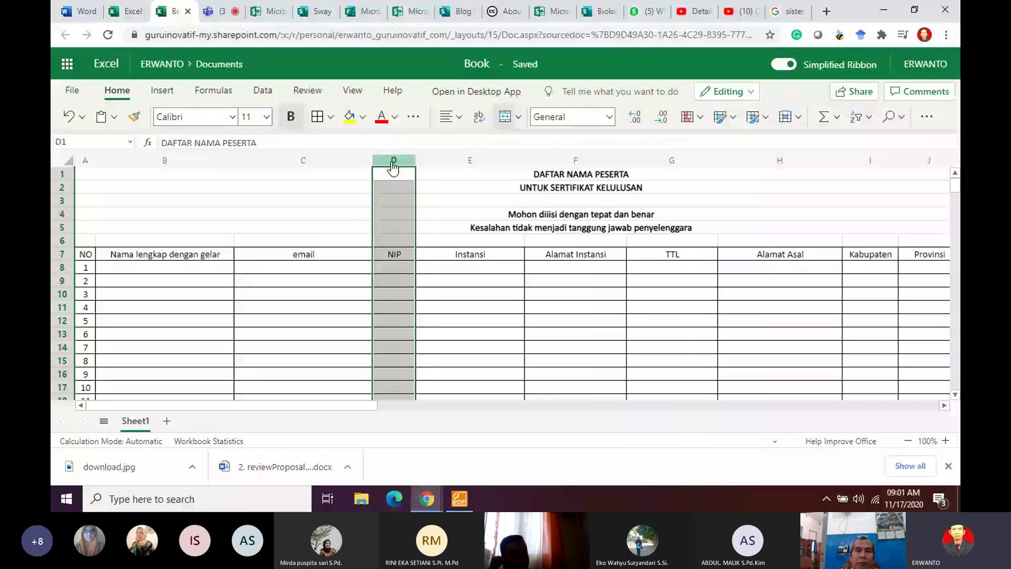
{"action": "left_click", "coordinate": [410, 256]}
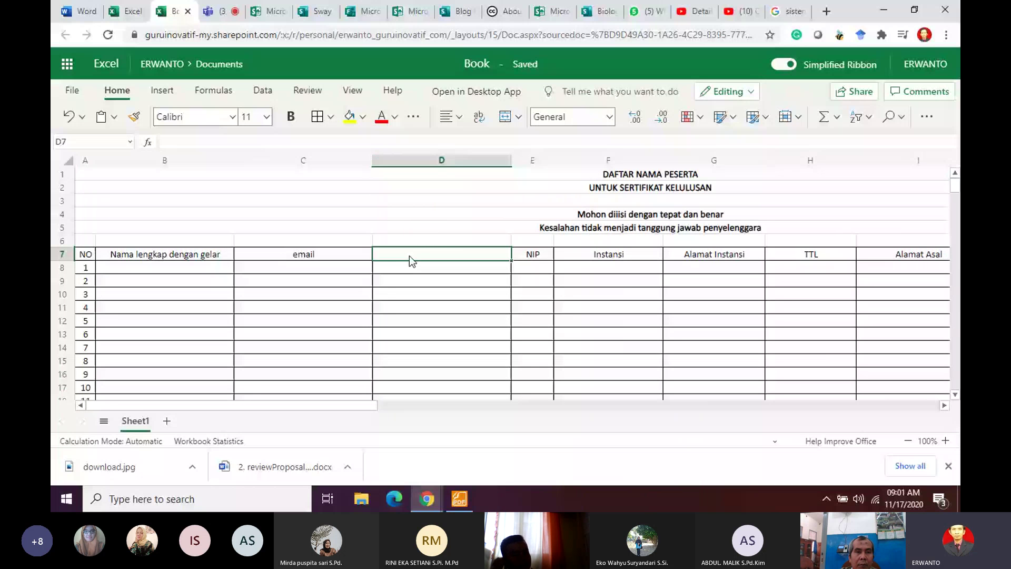
{"action": "type", "text": "No HP"}
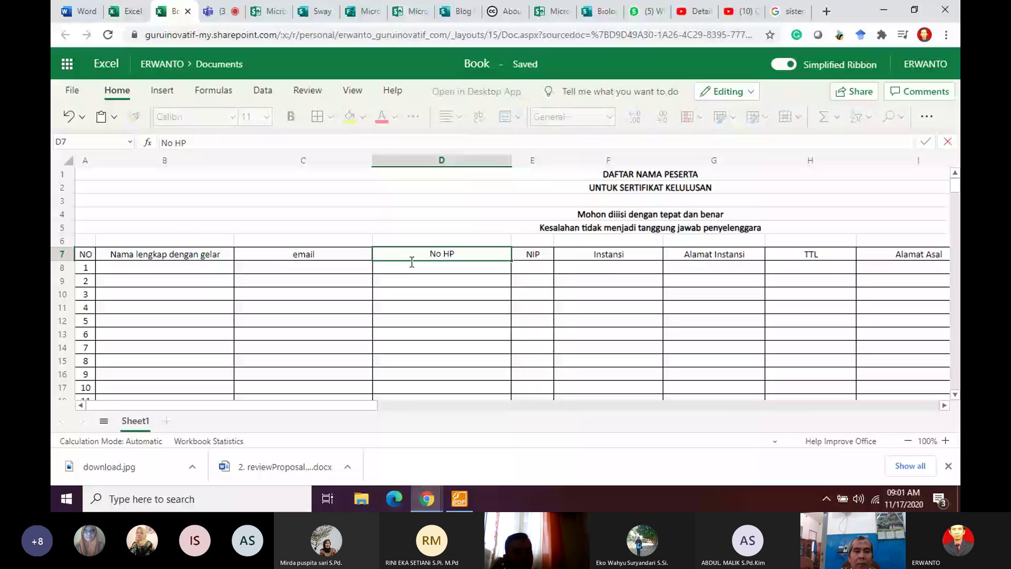
{"action": "key", "text": "Left"}
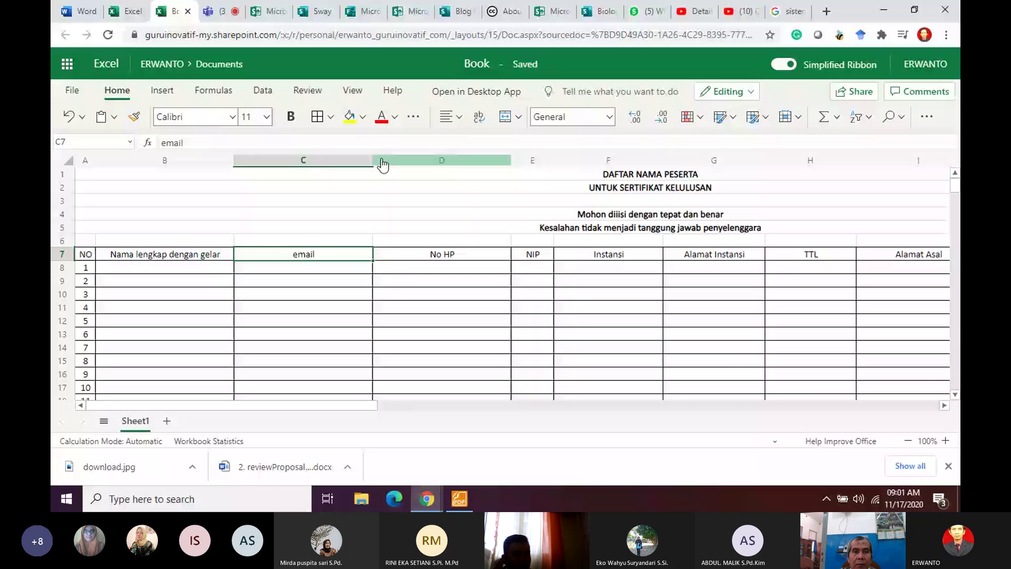
Step: Narrow the email column and check the email header text in C7
{"action": "left_click", "coordinate": [388, 258]}
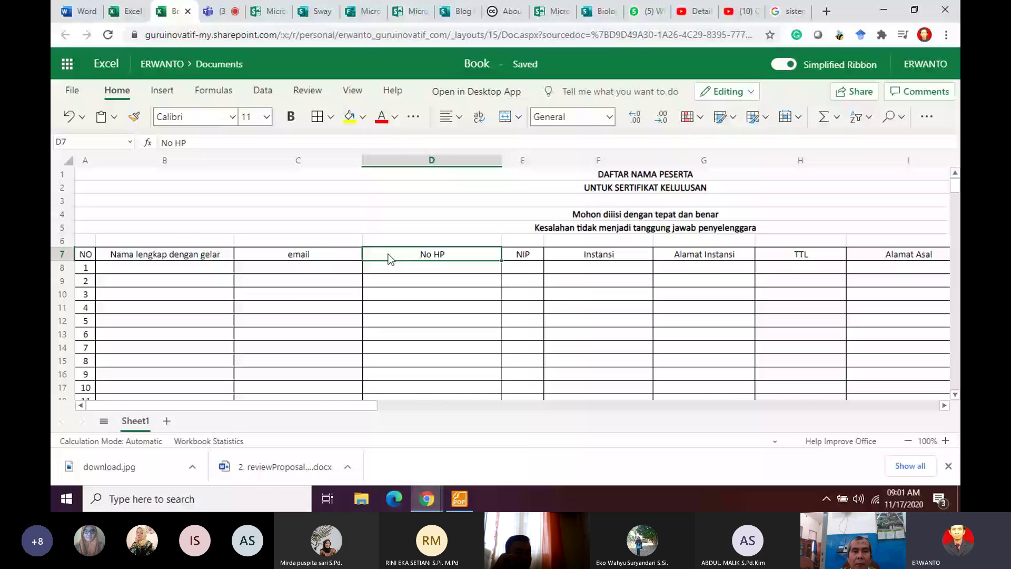
{"action": "left_click", "coordinate": [297, 285]}
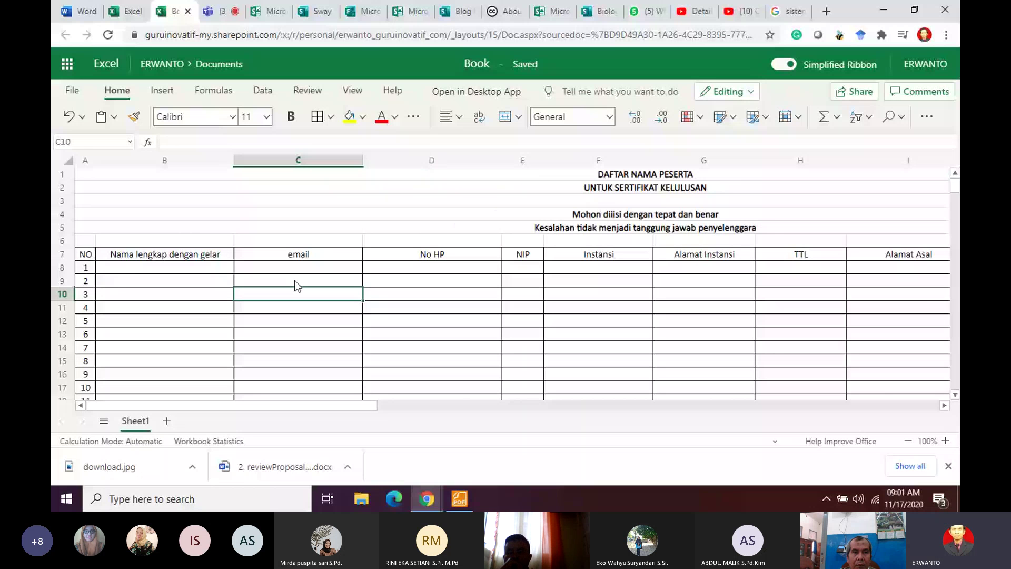
{"action": "left_click", "coordinate": [289, 255]}
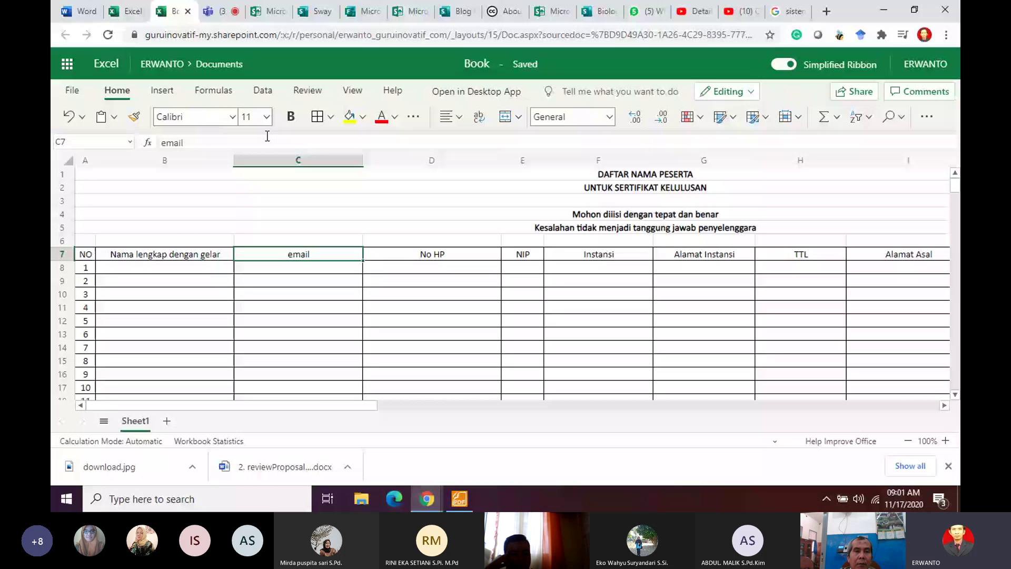
{"action": "left_click", "coordinate": [261, 140]}
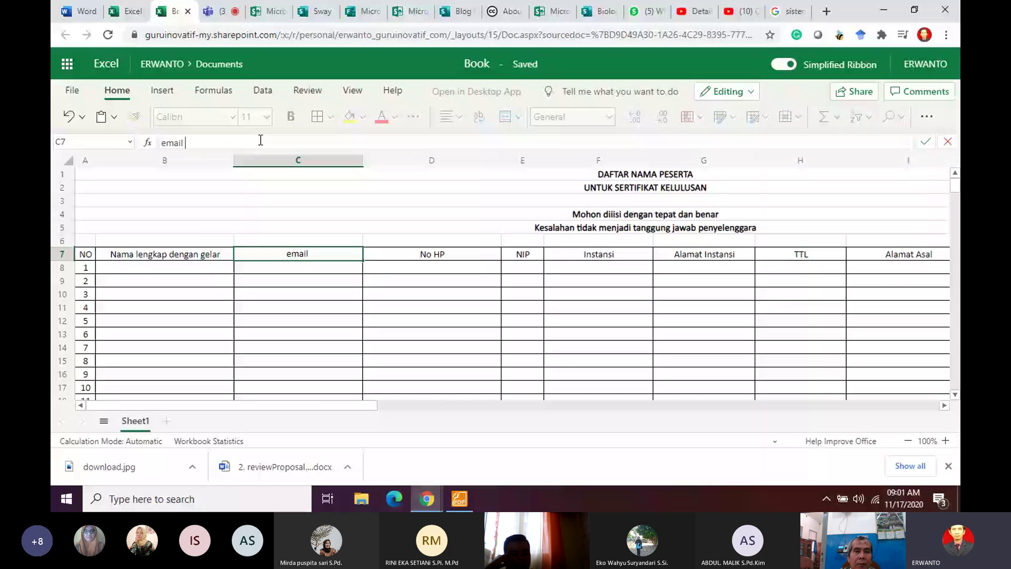
{"action": "left_click", "coordinate": [332, 161]}
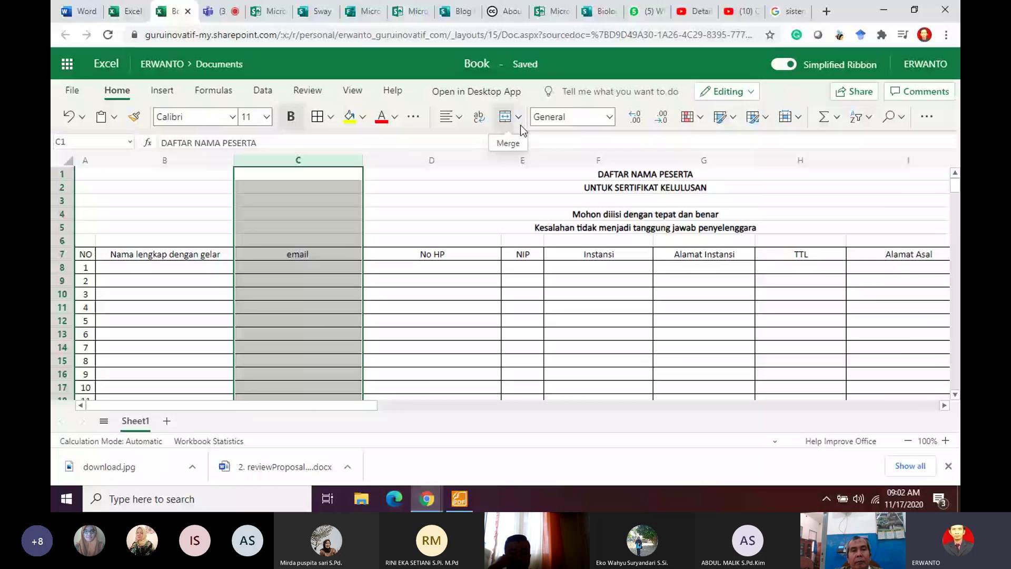
Step: Insert a new column C before email and head it 'E-mail O365' in C7
{"action": "right_click", "coordinate": [335, 264]}
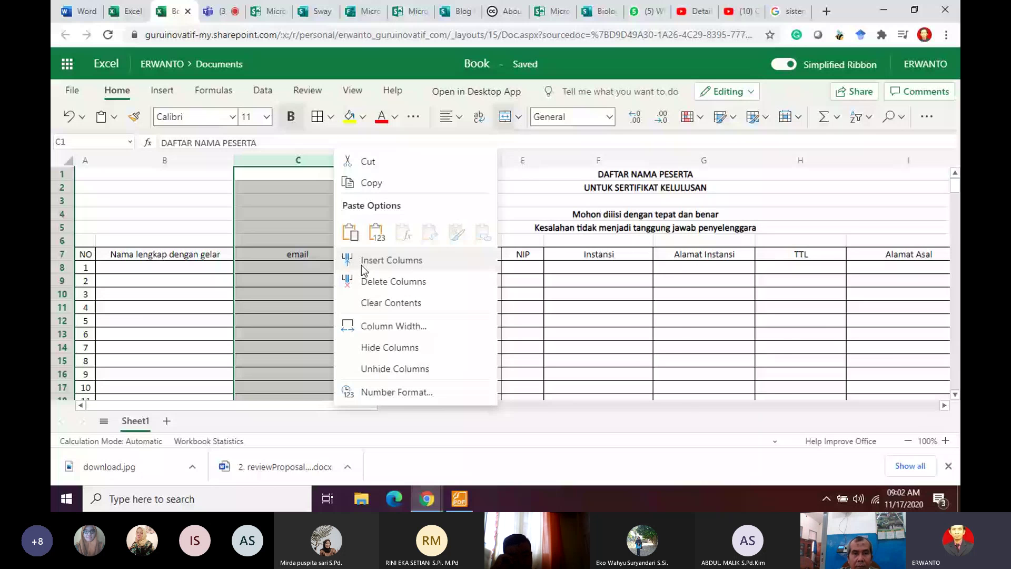
{"action": "left_click", "coordinate": [361, 264]}
{"action": "left_click", "coordinate": [334, 254]}
{"action": "type", "text": "E"}
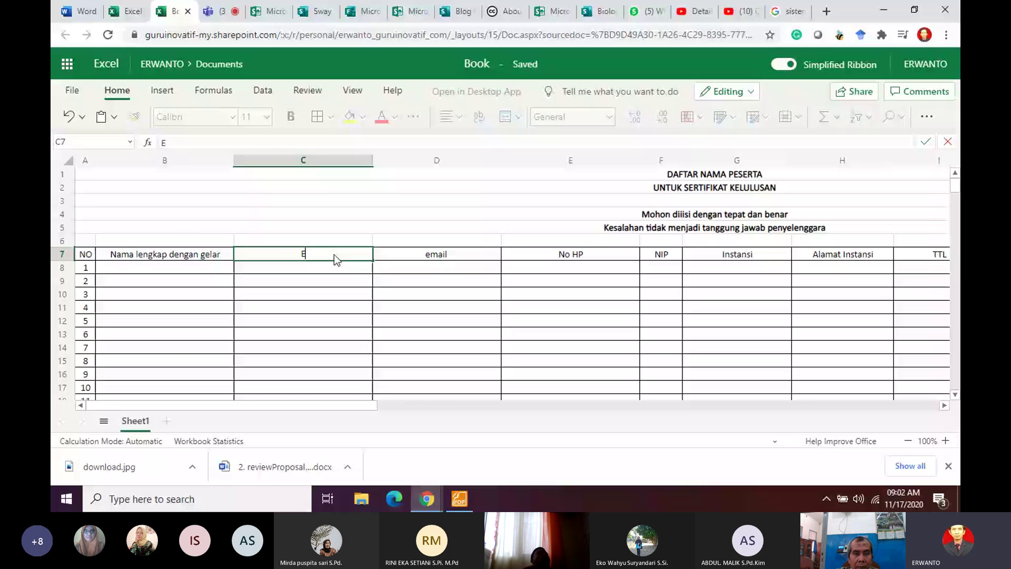
{"action": "type", "text": "-mail"}
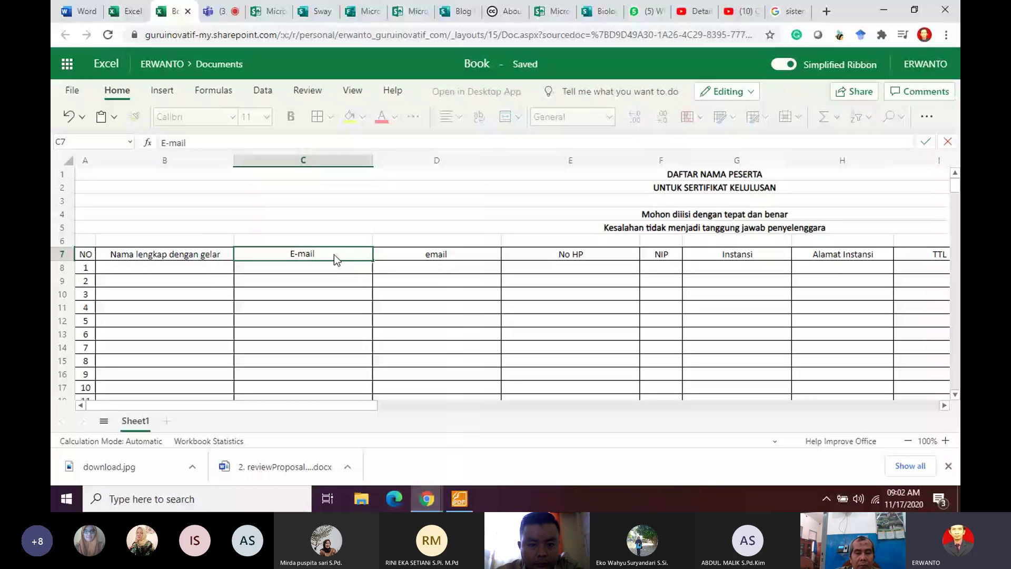
{"action": "type", "text": " O"}
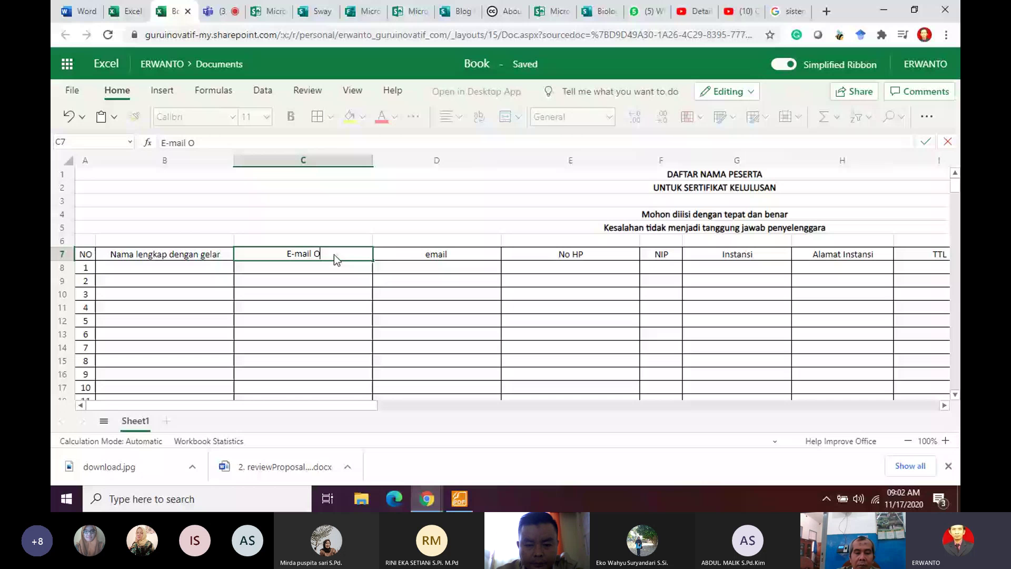
{"action": "type", "text": "365"}
{"action": "left_click", "coordinate": [434, 254]}
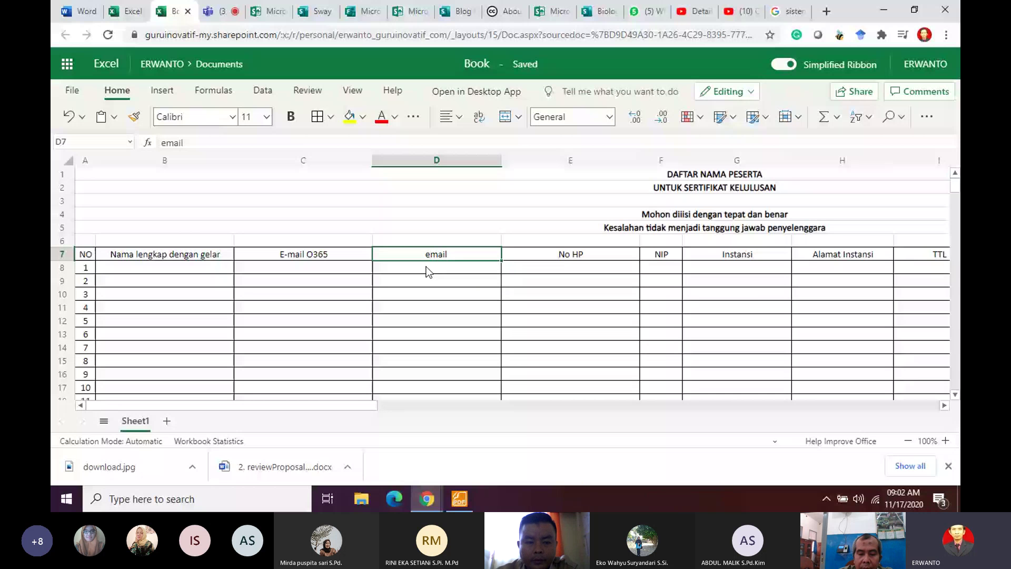
{"action": "left_click", "coordinate": [338, 268]}
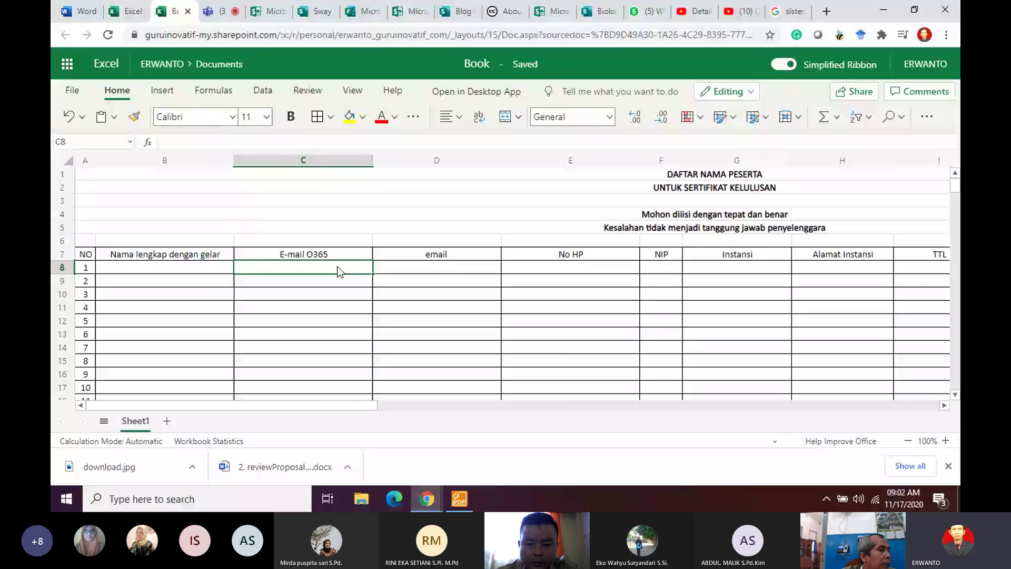
{"action": "scroll", "coordinate": [372, 315], "scroll_direction": "down", "scroll_amount": 2}
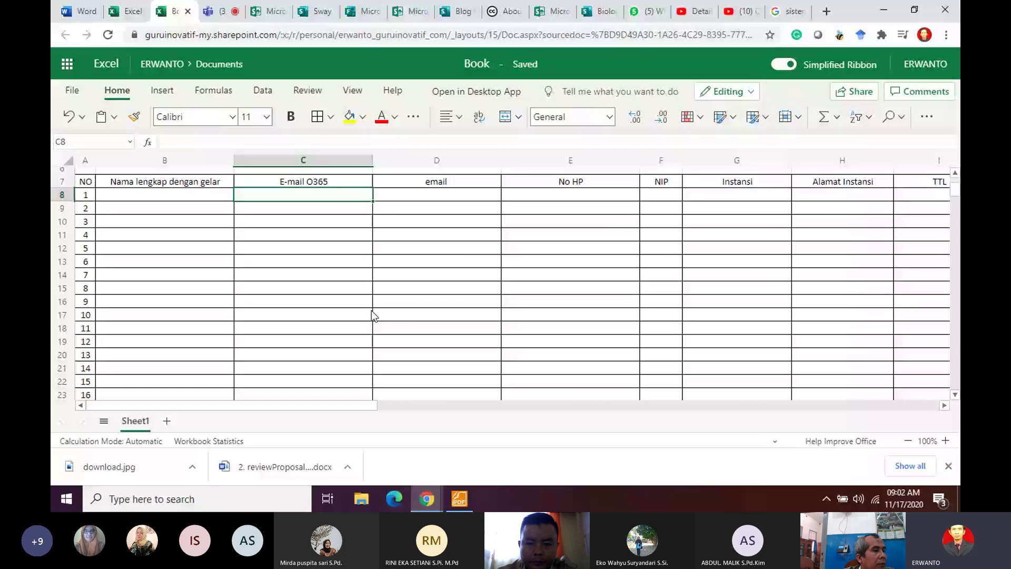
{"action": "scroll", "coordinate": [372, 310], "scroll_direction": "up", "scroll_amount": 2}
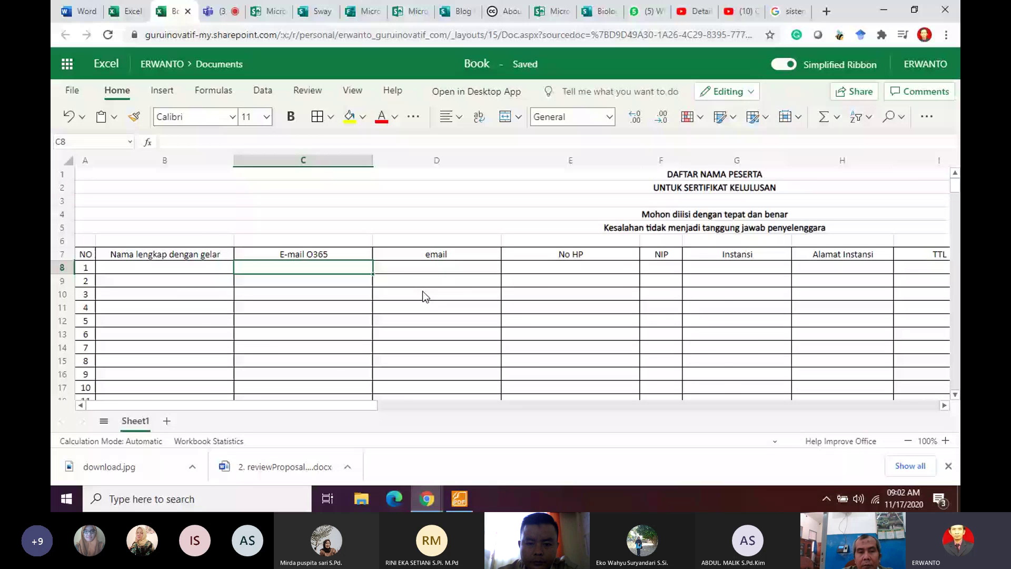
{"action": "left_click_drag", "start_coordinate": [375, 406], "coordinate": [432, 405]}
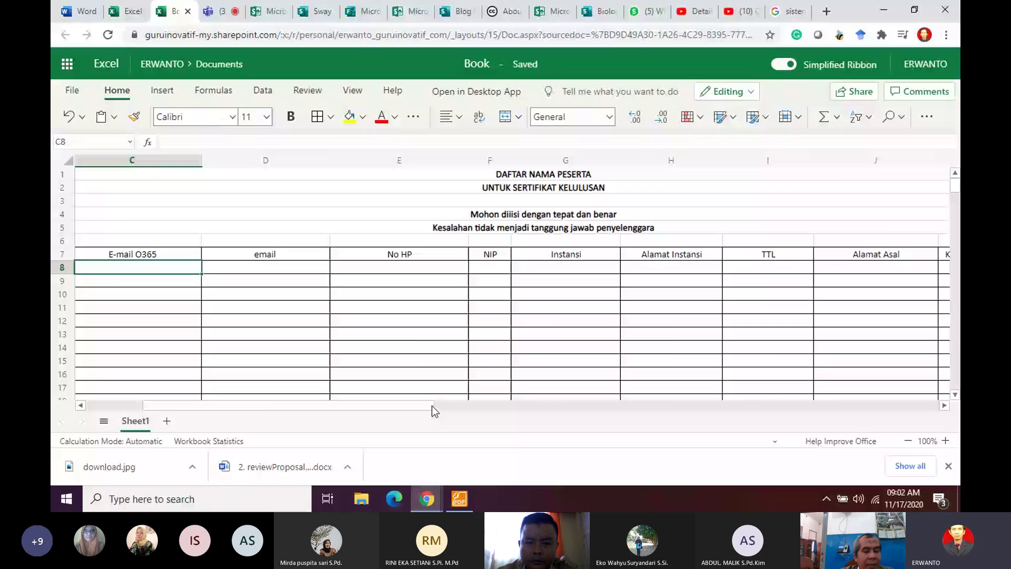
{"action": "left_click_drag", "start_coordinate": [432, 405], "coordinate": [560, 405]}
{"action": "left_click", "coordinate": [492, 281]}
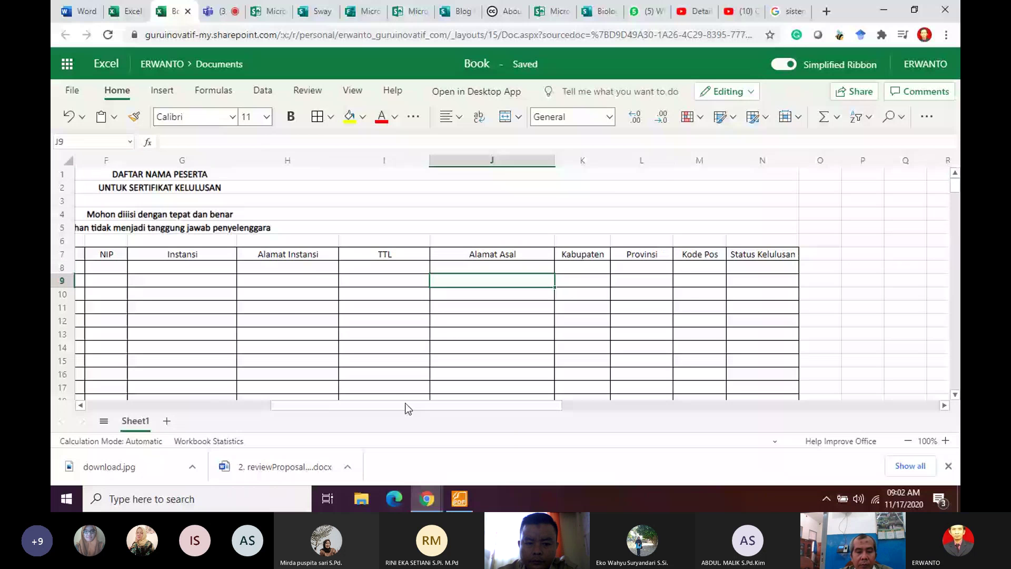
{"action": "left_click_drag", "start_coordinate": [405, 405], "coordinate": [221, 405]}
{"action": "scroll", "coordinate": [490, 308], "scroll_direction": "down", "scroll_amount": 8}
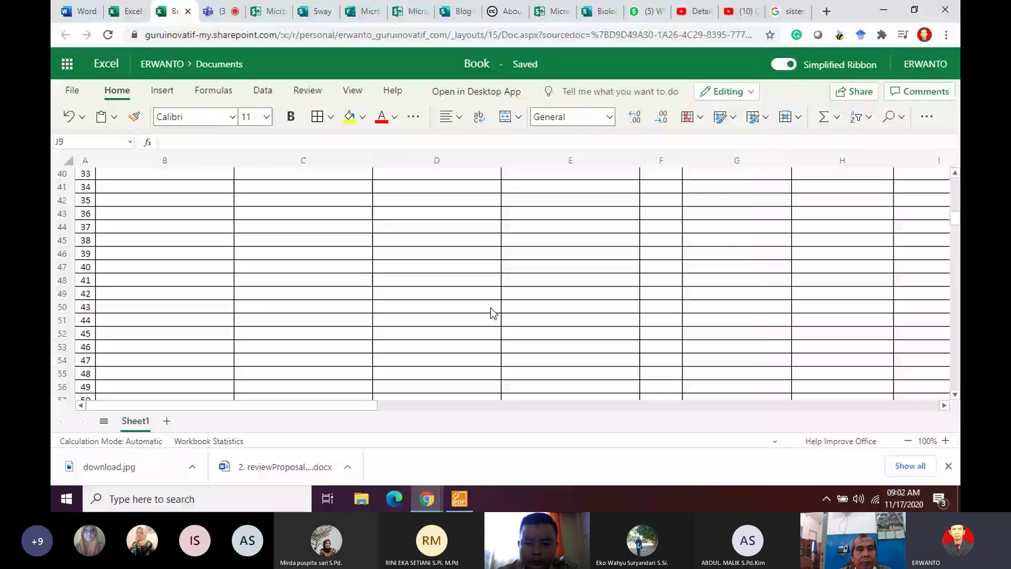
{"action": "scroll", "coordinate": [493, 313], "scroll_direction": "up", "scroll_amount": 13}
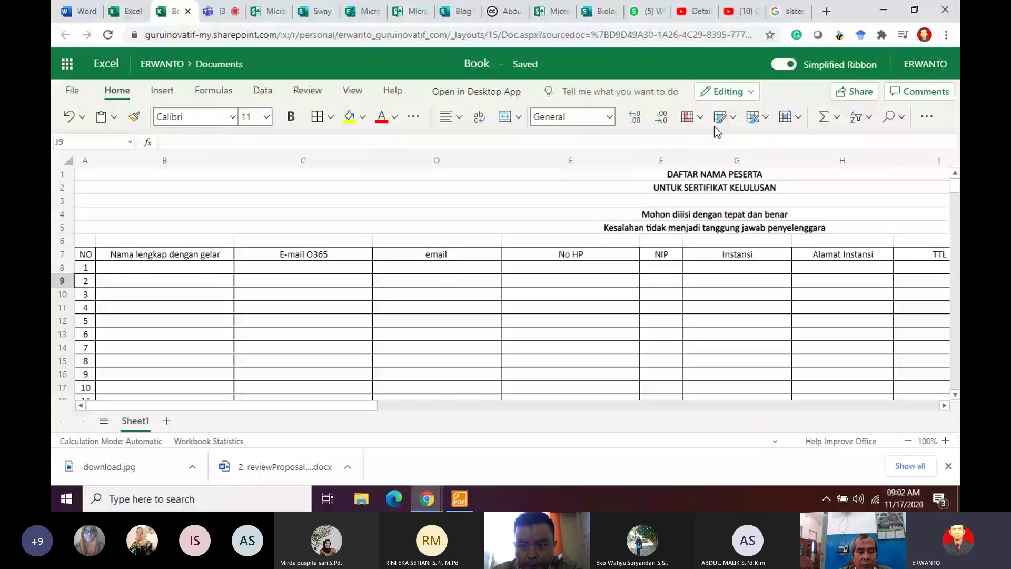
Step: Create a workbook share link anyone can edit, expiring Saturday Nov 21 2020
{"action": "left_click", "coordinate": [854, 91]}
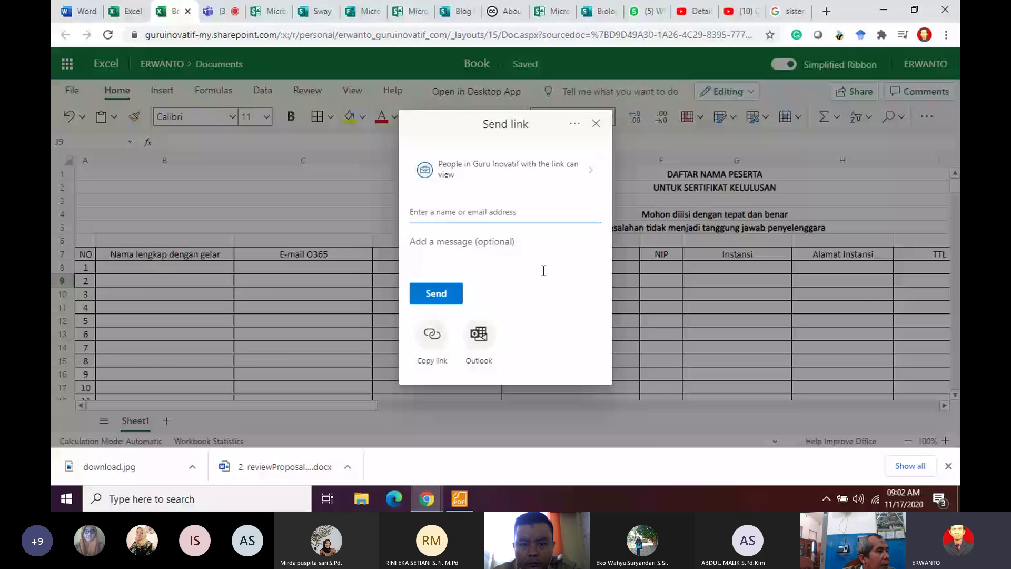
{"action": "left_click", "coordinate": [555, 167]}
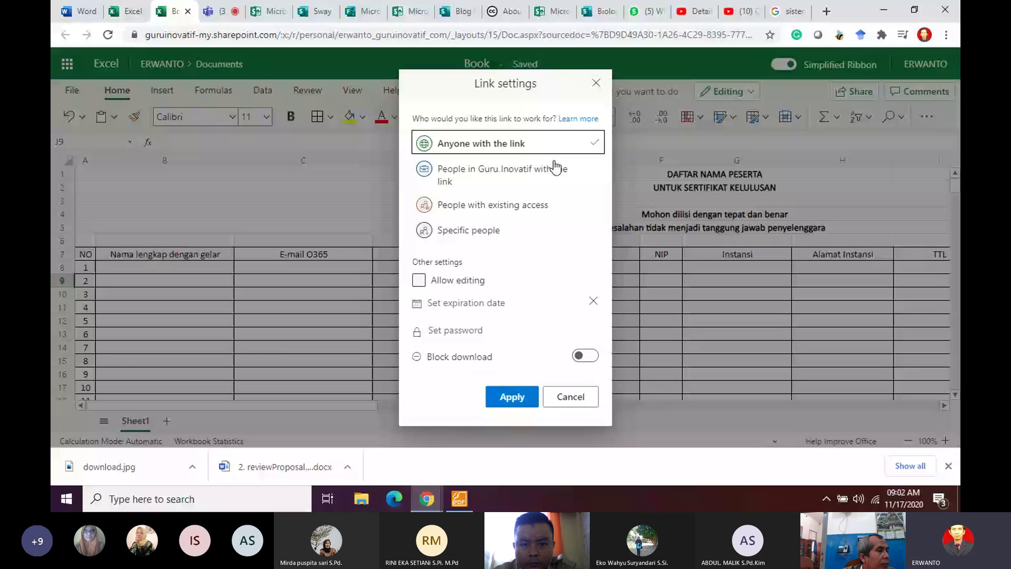
{"action": "left_click", "coordinate": [463, 281]}
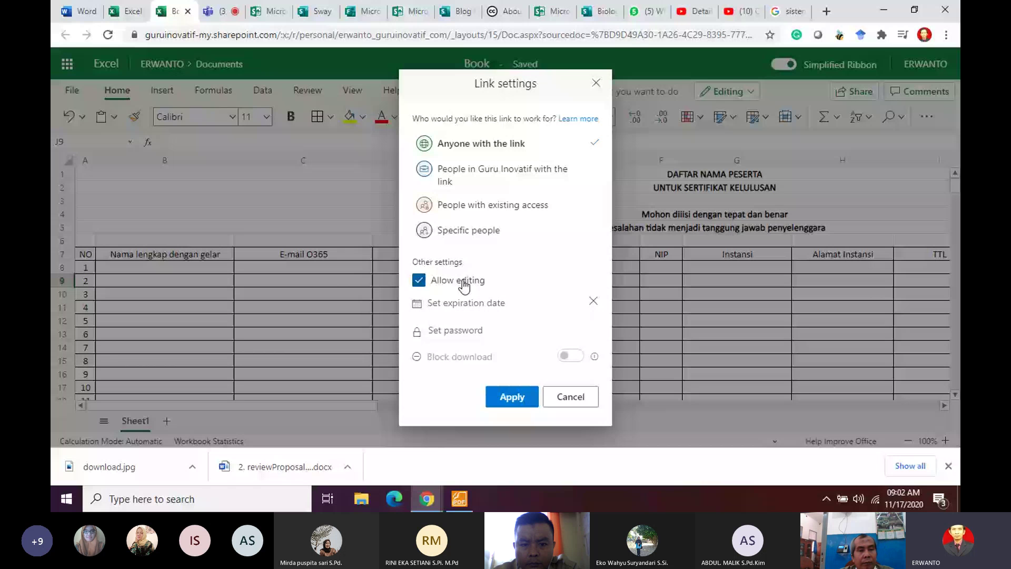
{"action": "left_click", "coordinate": [507, 301]}
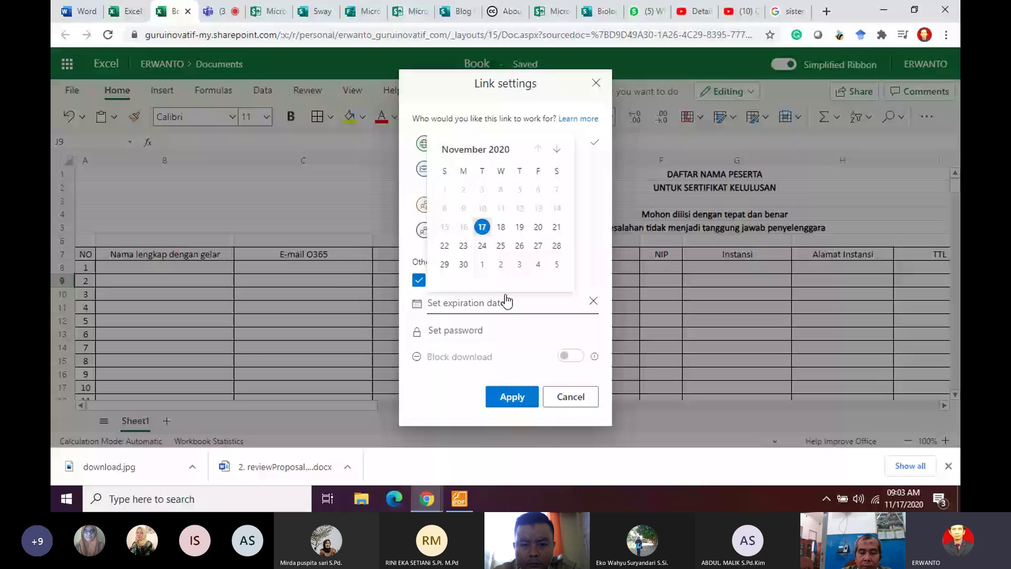
{"action": "left_click", "coordinate": [557, 227]}
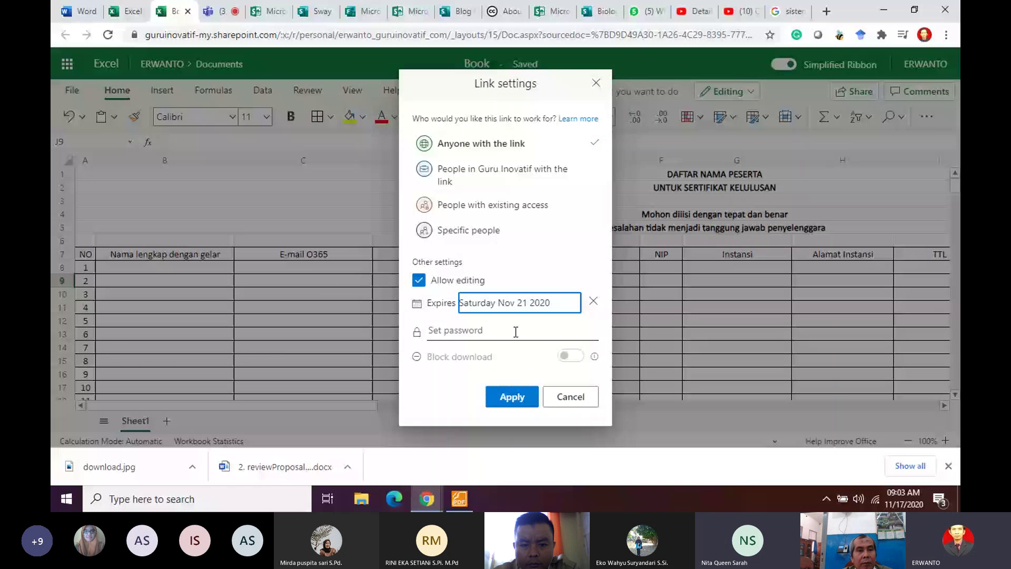
{"action": "left_click", "coordinate": [514, 398]}
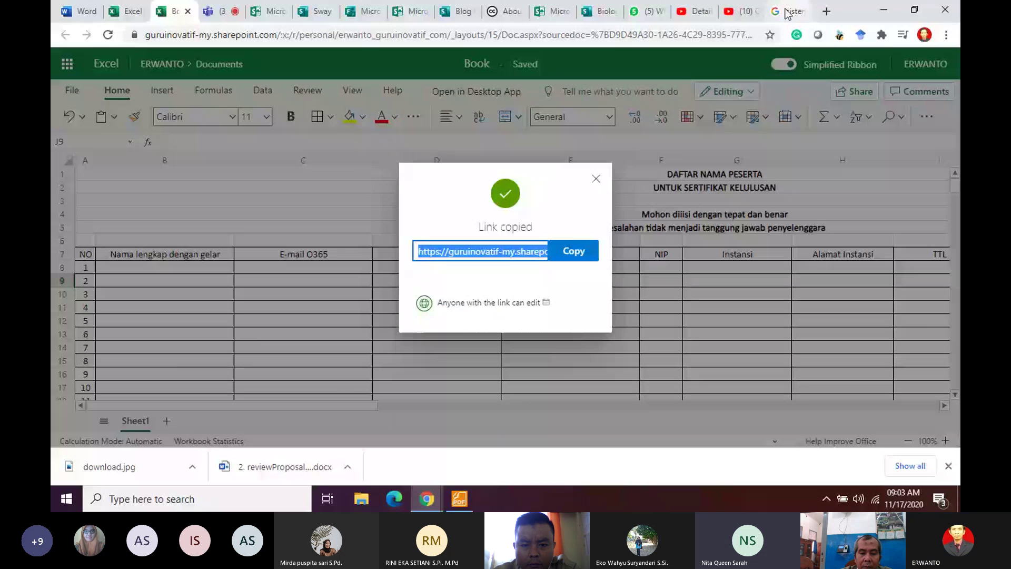
Step: Shorten the copied workbook link in Bitly
{"action": "key", "text": "ctrl+t"}
{"action": "type", "text": "bit.ly"}
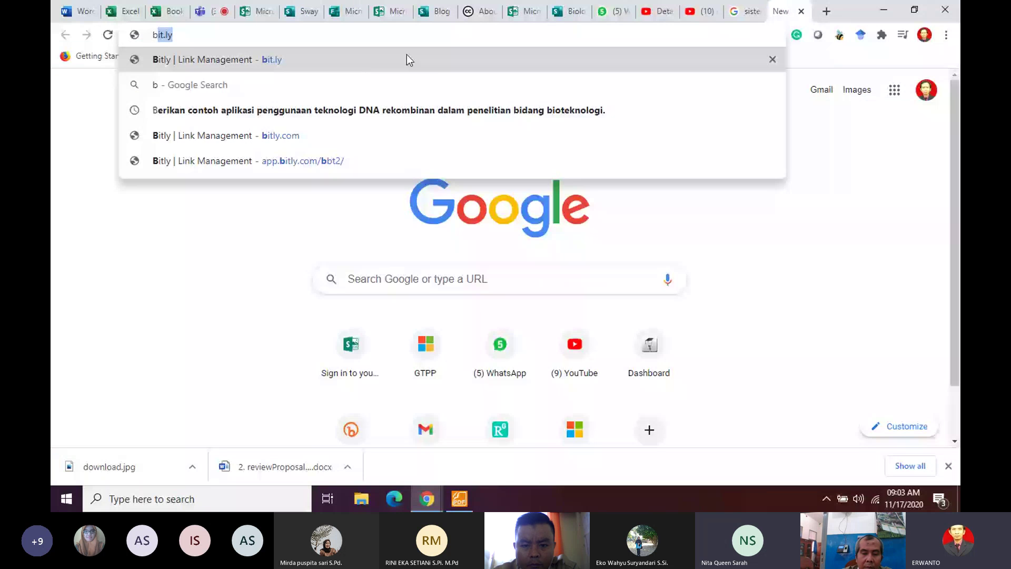
{"action": "left_click", "coordinate": [406, 55]}
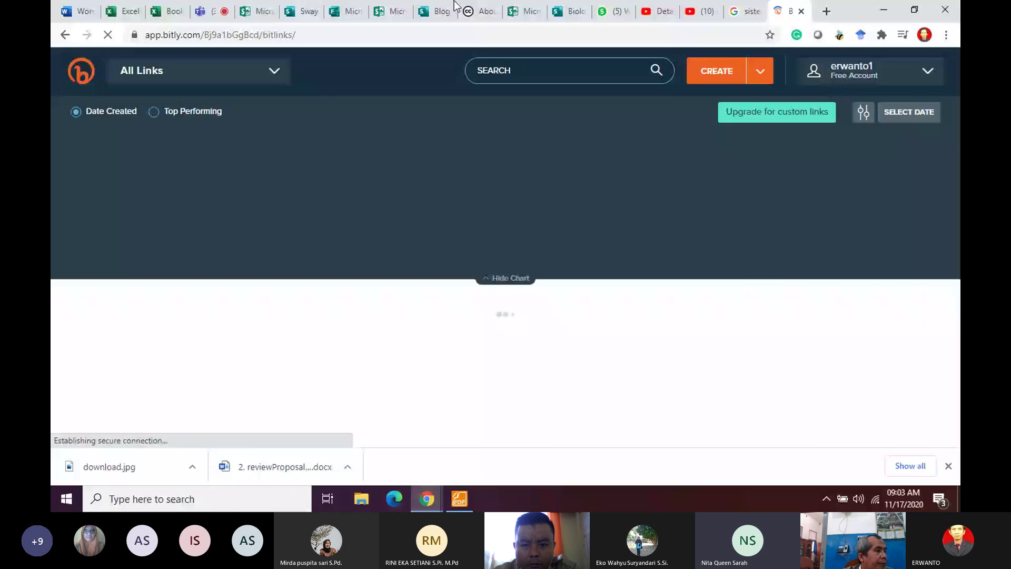
{"action": "left_click", "coordinate": [716, 71]}
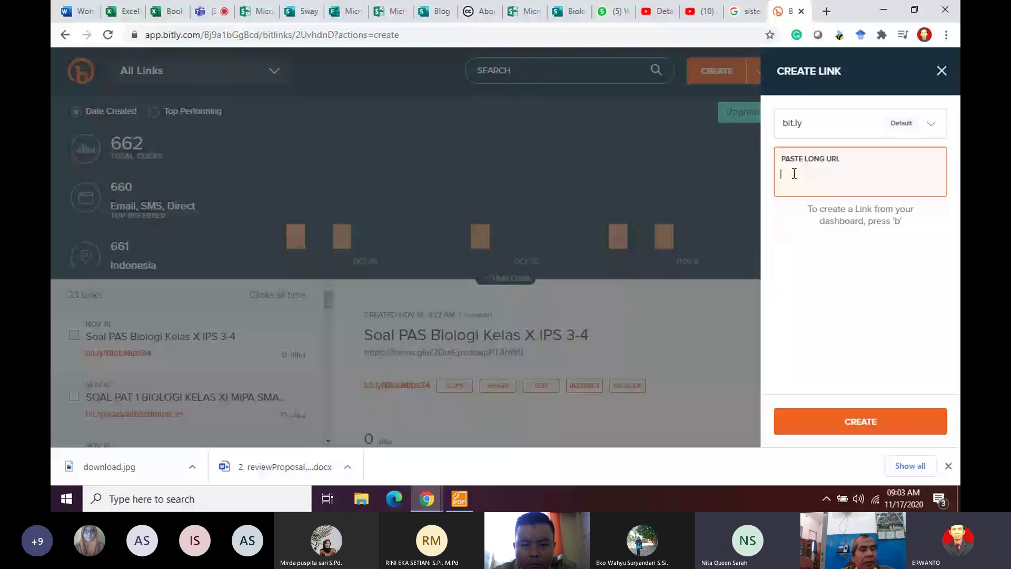
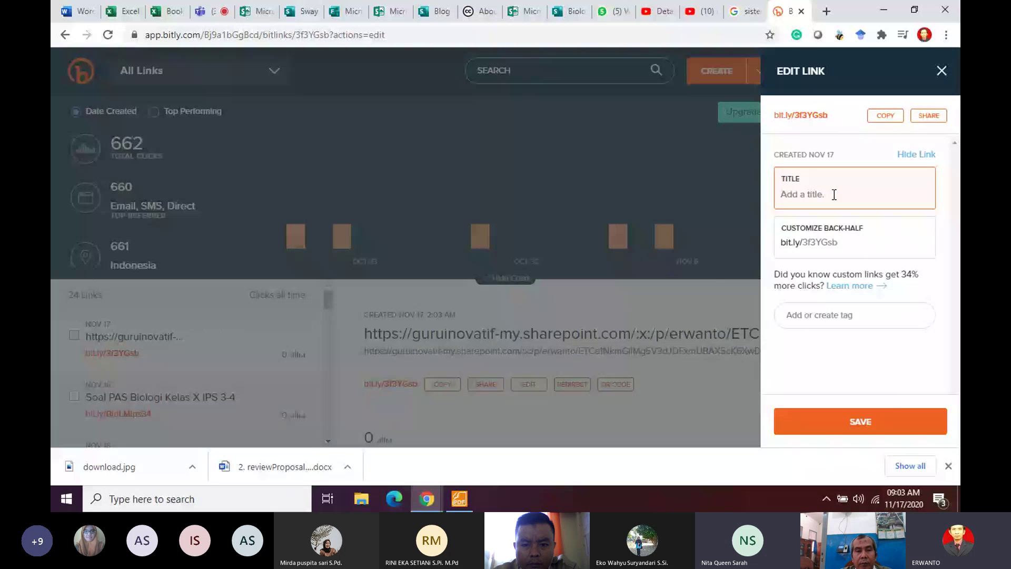
{"action": "type", "text": "Form "}
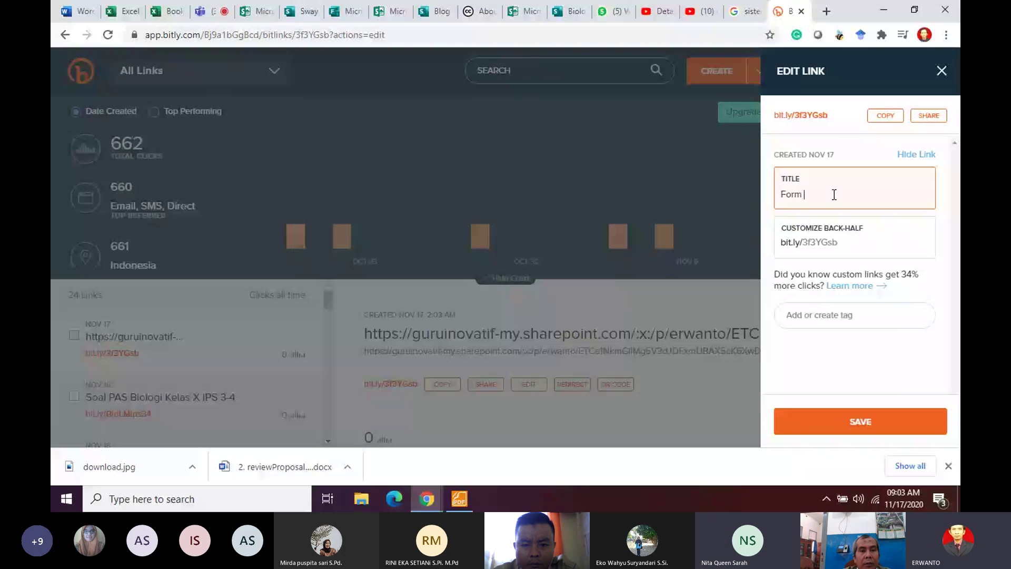
{"action": "type", "text": "Serti"}
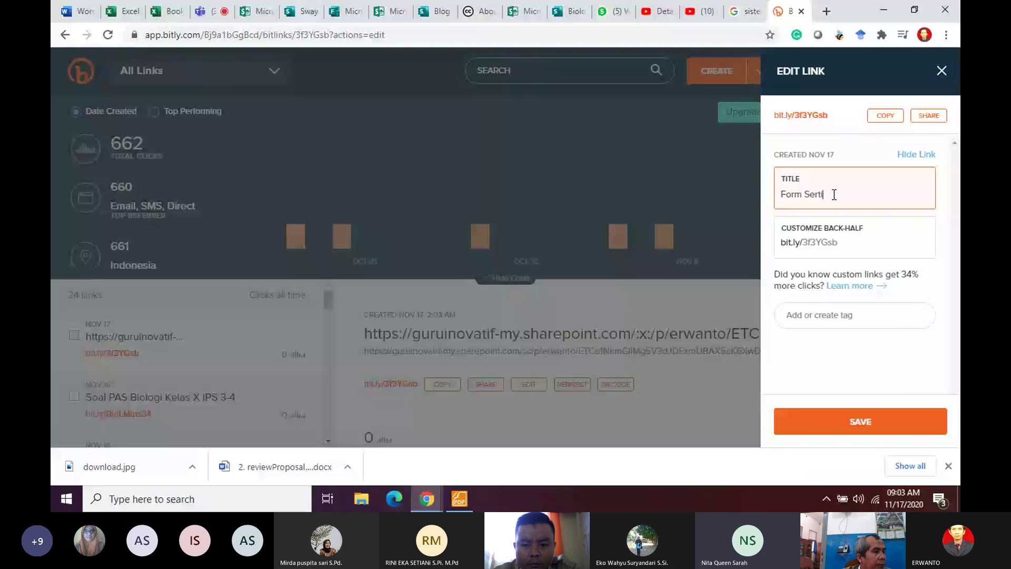
{"action": "type", "text": "fikat ke"}
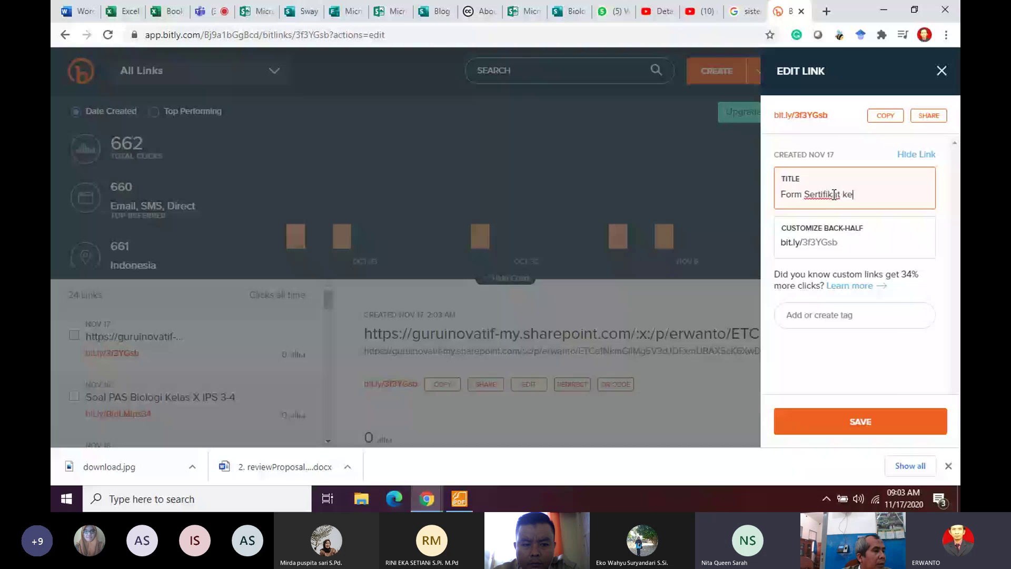
{"action": "type", "text": "lulusan"}
{"action": "left_click", "coordinate": [885, 238]}
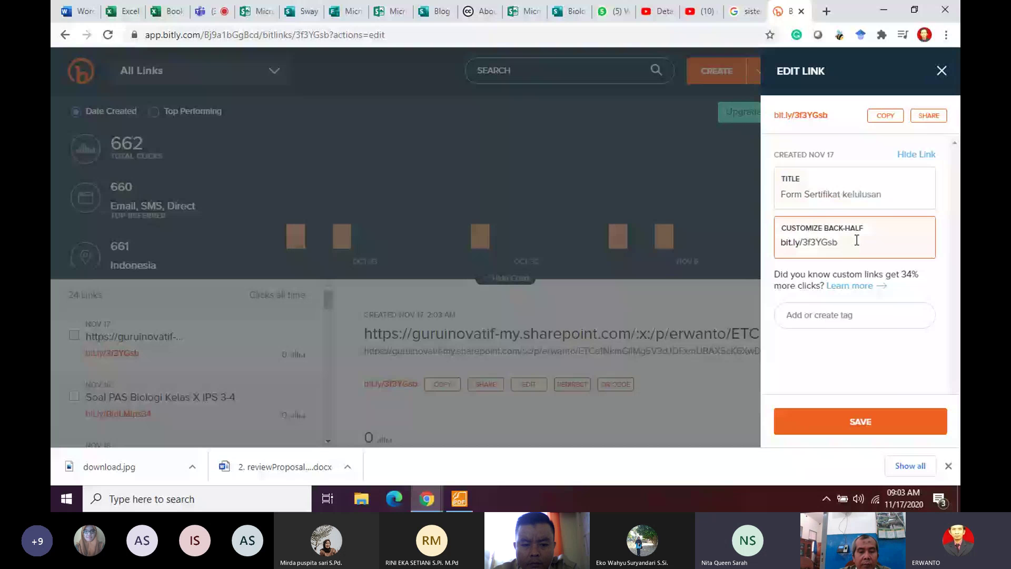
{"action": "key", "text": "BackSpace"}
{"action": "key", "text": "BackSpace"}
{"action": "key", "text": "BackSpace"}
{"action": "key", "text": "BackSpace"}
{"action": "key", "text": "BackSpace"}
{"action": "key", "text": "BackSpace"}
{"action": "key", "text": "BackSpace"}
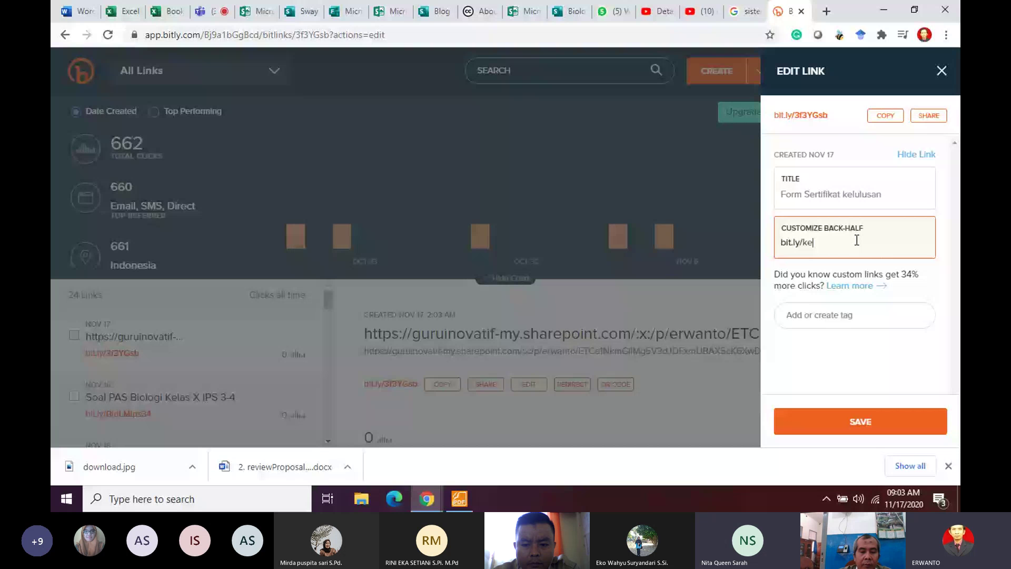
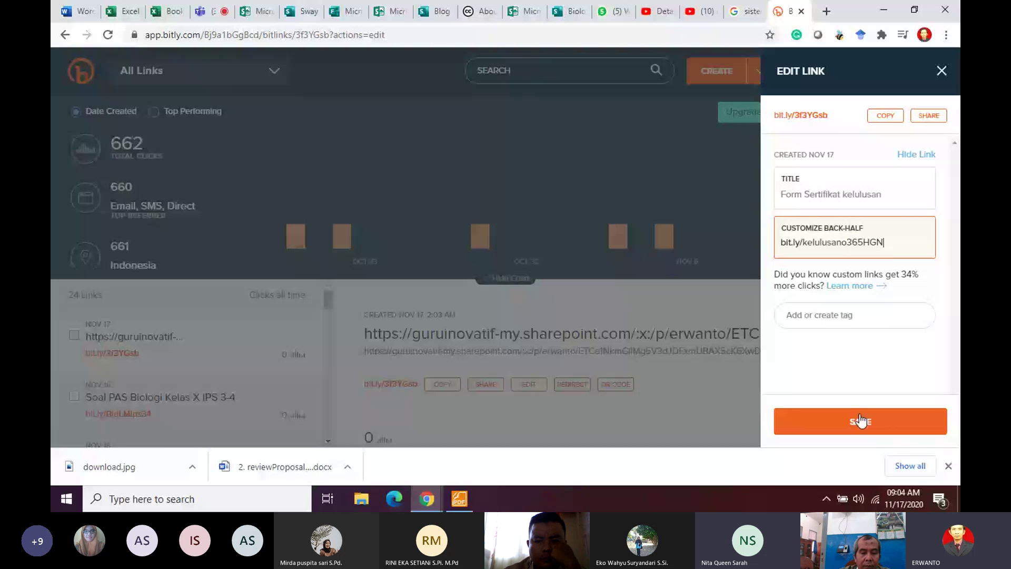
{"action": "left_click", "coordinate": [860, 421]}
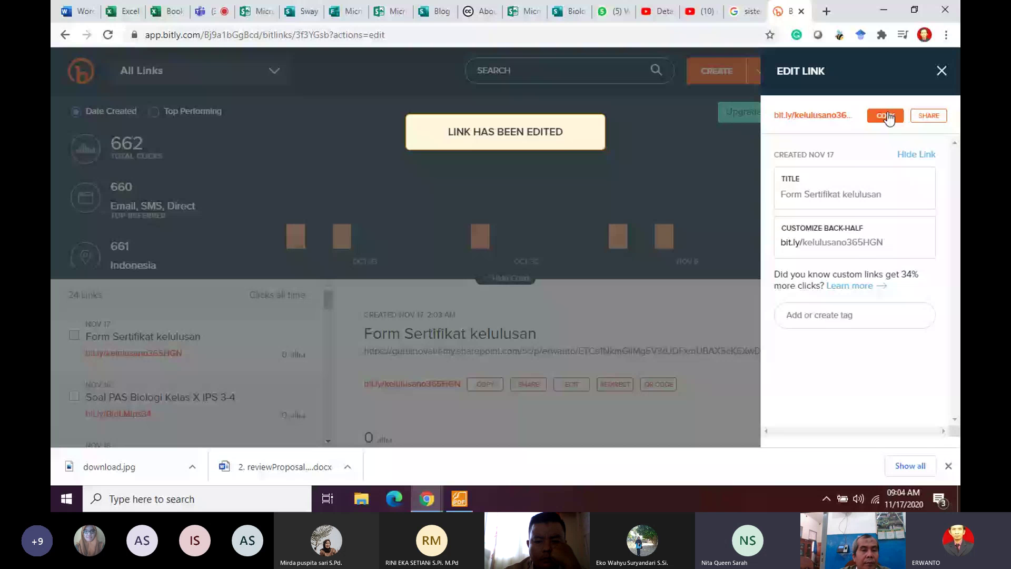
{"action": "left_click", "coordinate": [205, 12]}
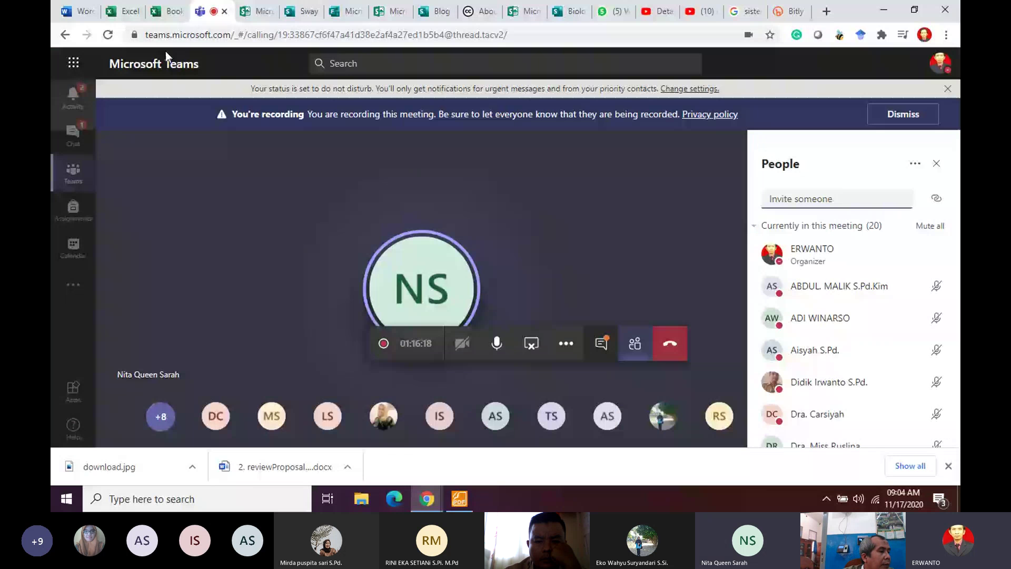
{"action": "left_click", "coordinate": [73, 173]}
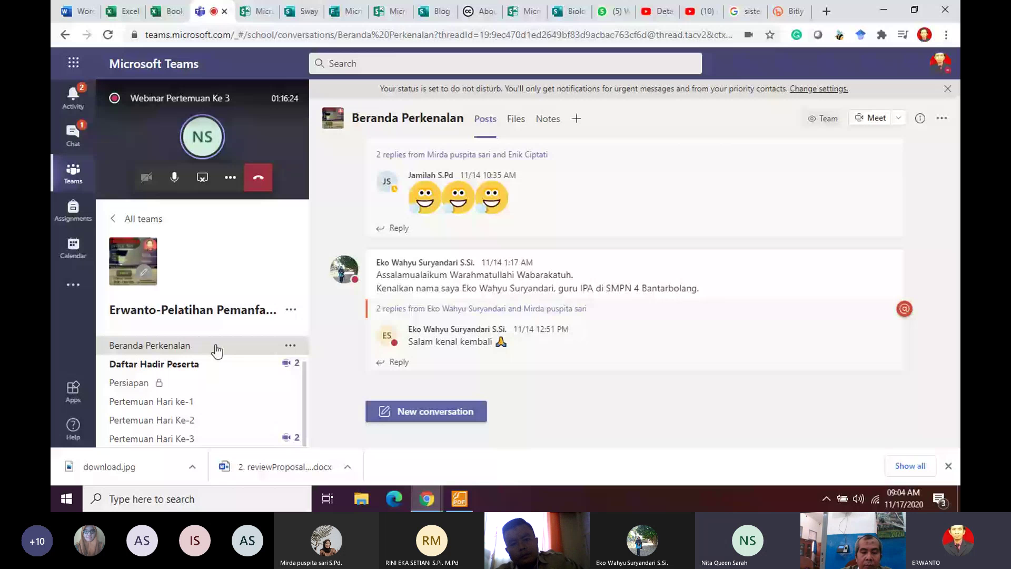
{"action": "scroll", "coordinate": [186, 363], "scroll_direction": "up", "scroll_amount": 2}
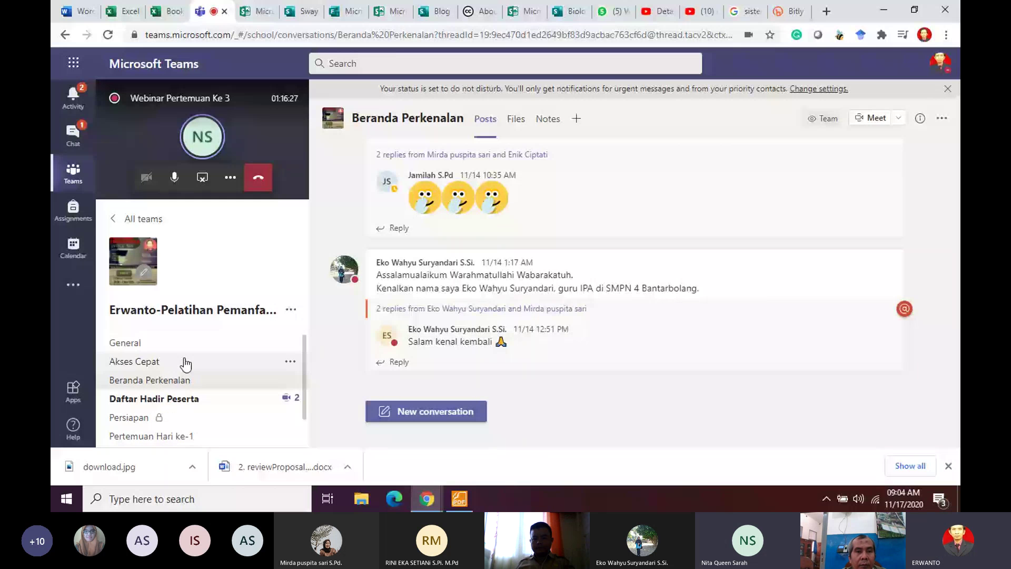
{"action": "left_click", "coordinate": [179, 343]}
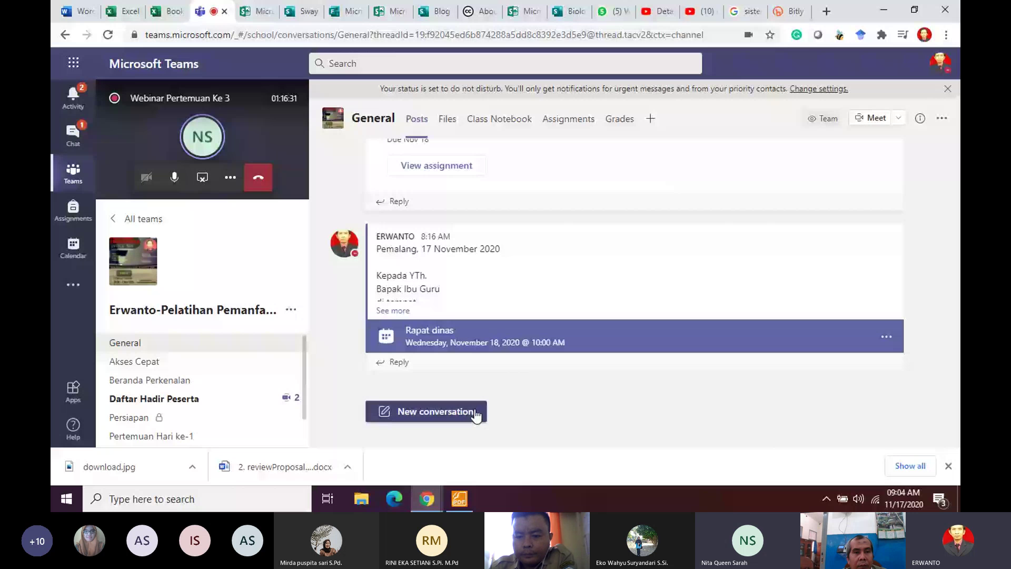
{"action": "left_click", "coordinate": [476, 414]}
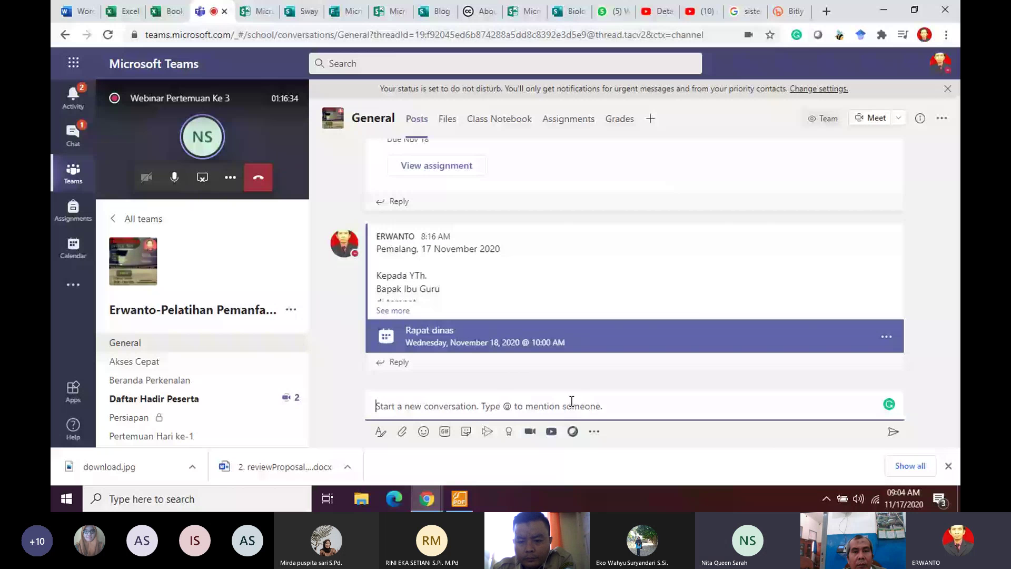
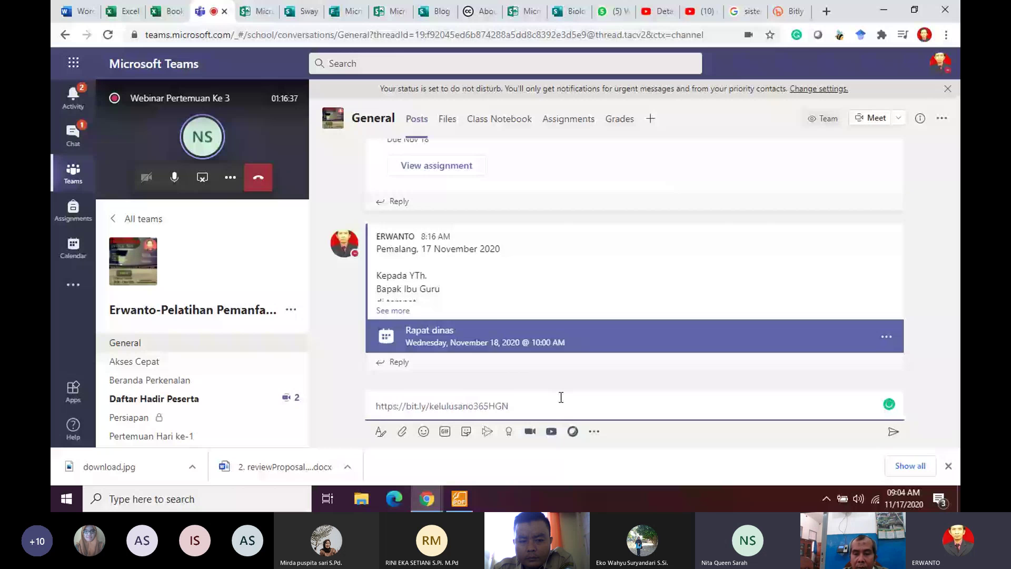
{"action": "key", "text": "ctrl+shift+x"}
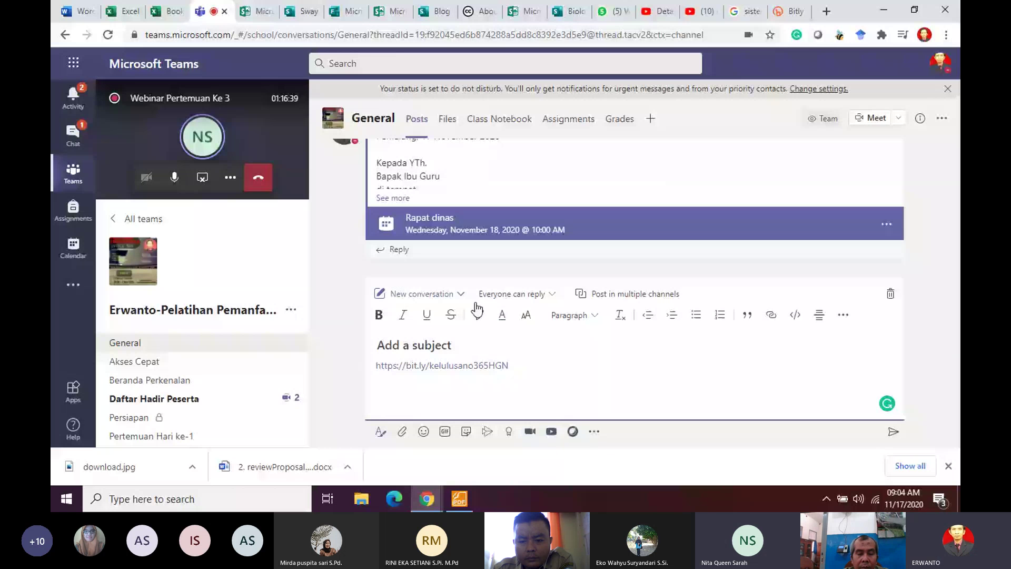
Step: Give the post the subject 'Formulir ajuan sertifikat'
{"action": "left_click", "coordinate": [441, 345]}
{"action": "type", "text": "Lin"}
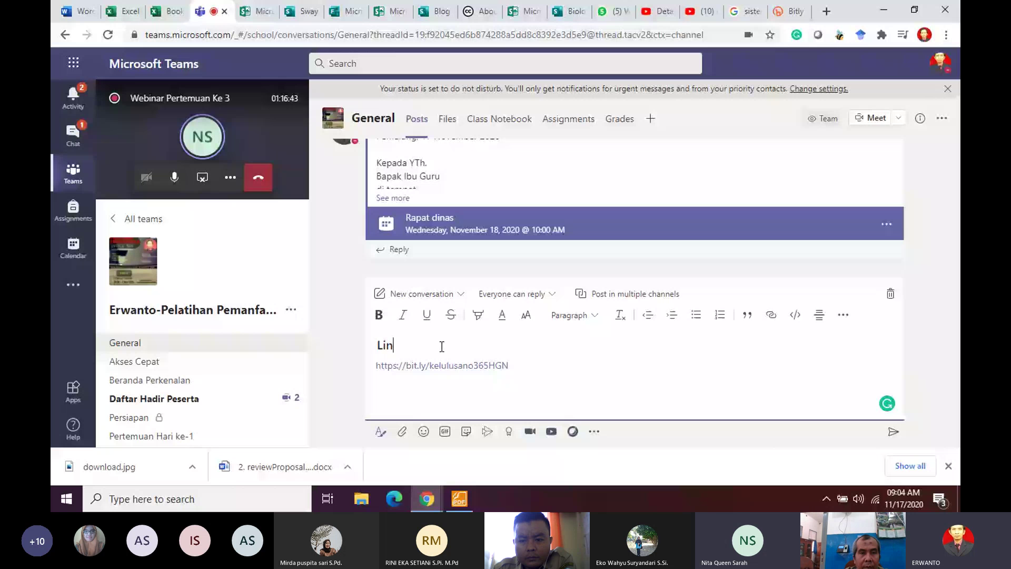
{"action": "key", "text": "BackSpace"}
{"action": "key", "text": "BackSpace"}
{"action": "key", "text": "BackSpace"}
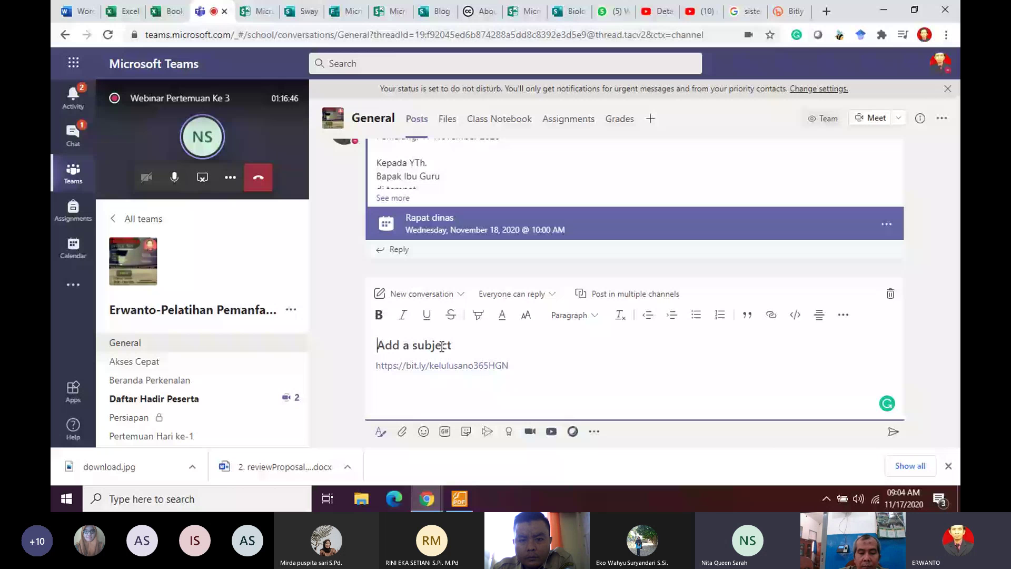
{"action": "type", "text": "Formulir a"}
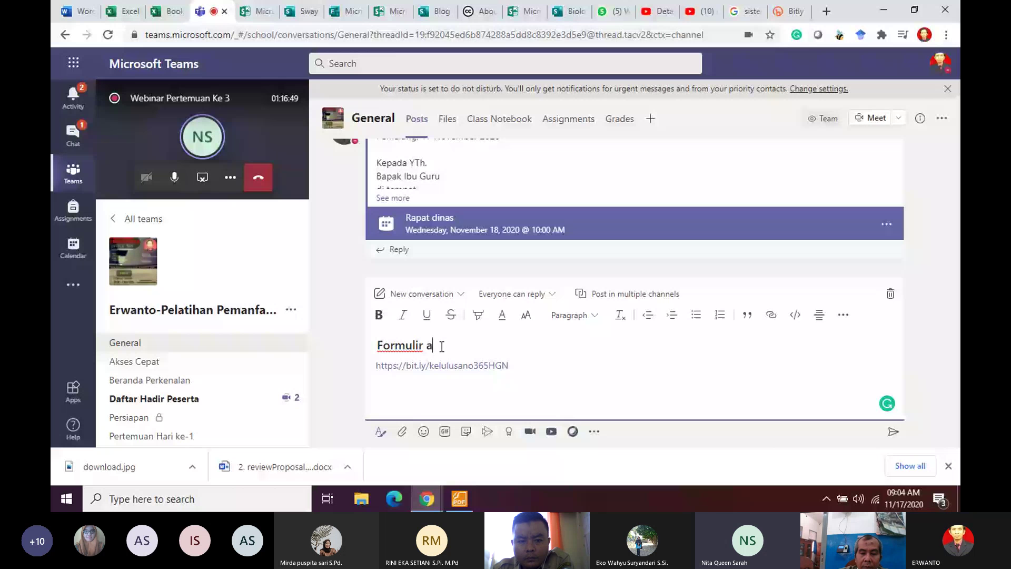
{"action": "type", "text": "juan serti"}
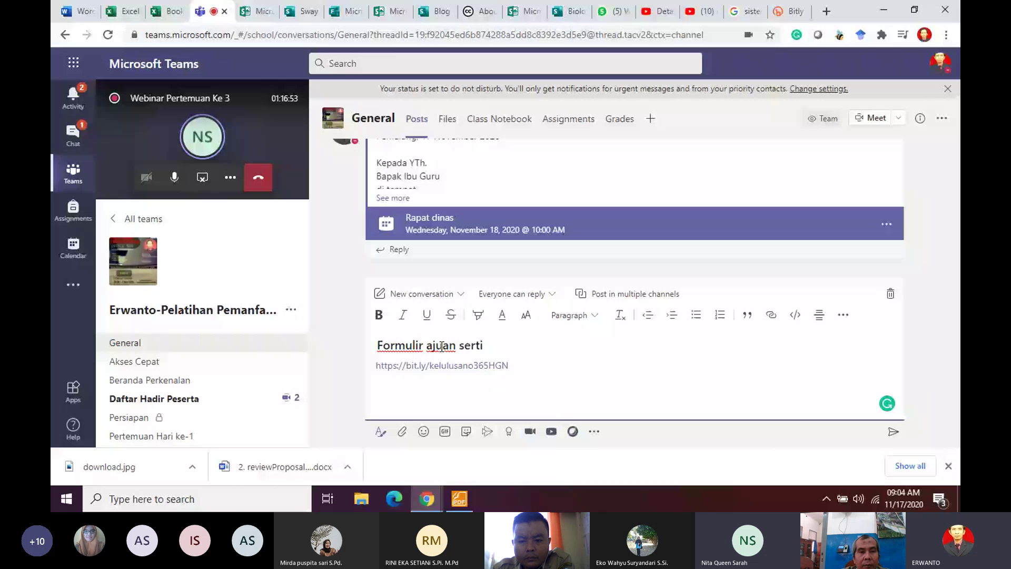
{"action": "type", "text": "fikat"}
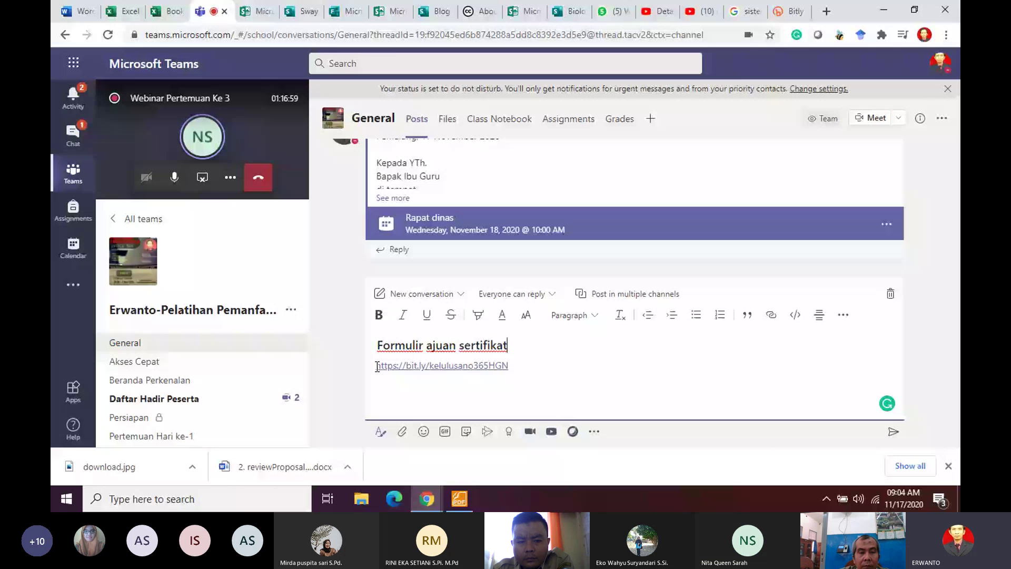
Step: Add 'Mohon isikan data bapak ibu dengan benar pada link di bawah ini:' above the link and post it
{"action": "key", "text": "Return"}
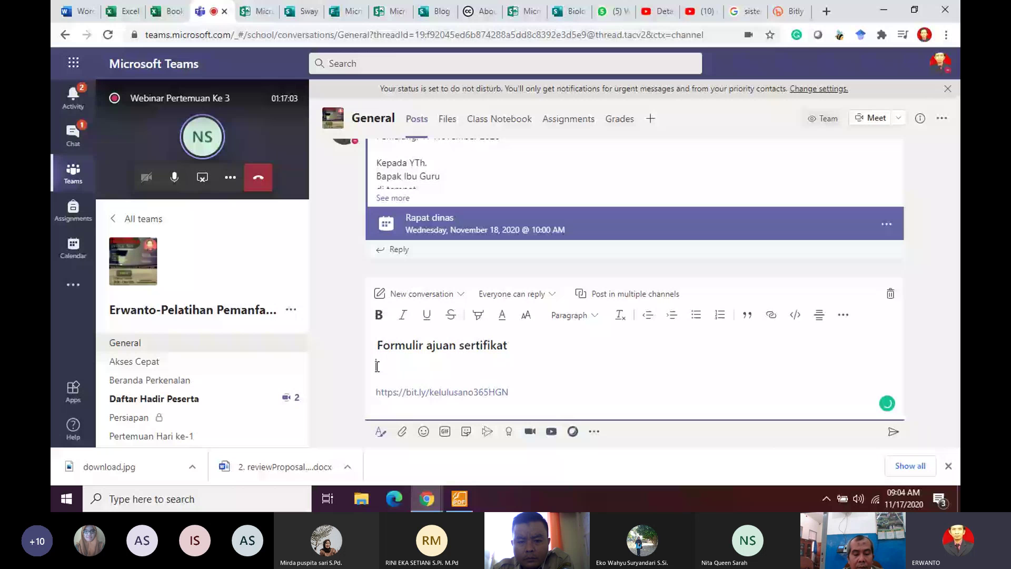
{"action": "type", "text": "Mohon isikan"}
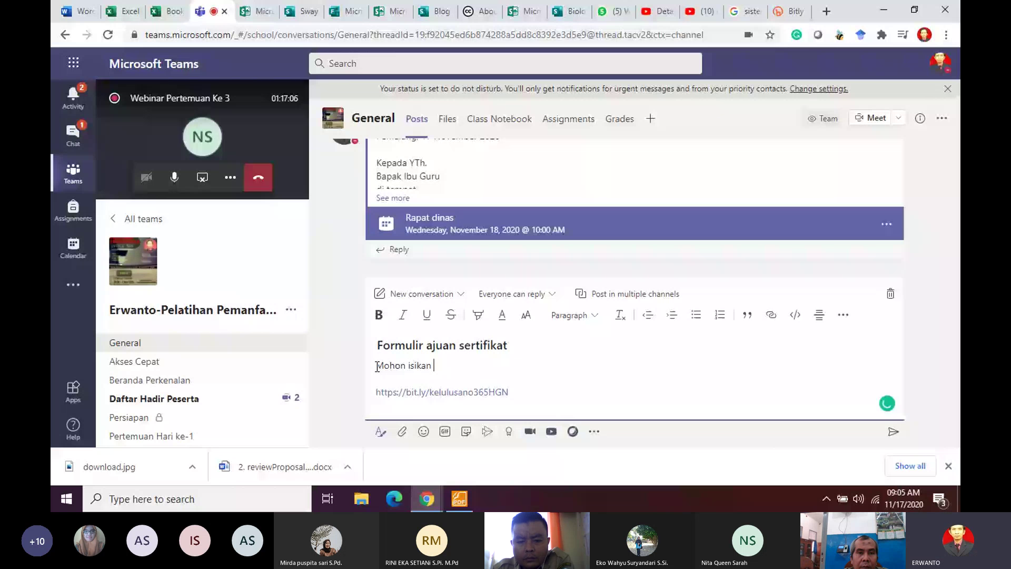
{"action": "type", "text": "data bapak ib"}
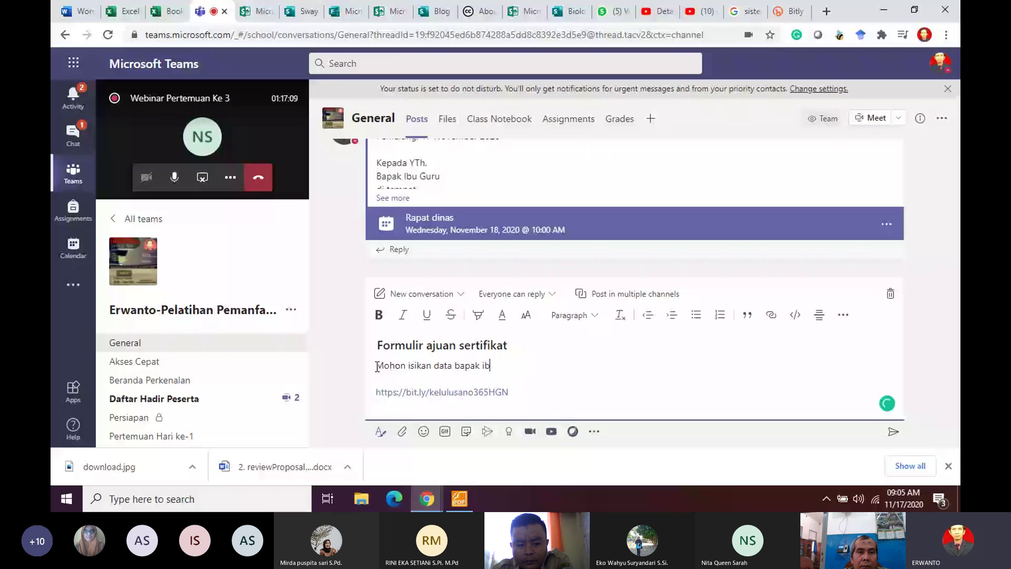
{"action": "type", "text": "u dengan bea"}
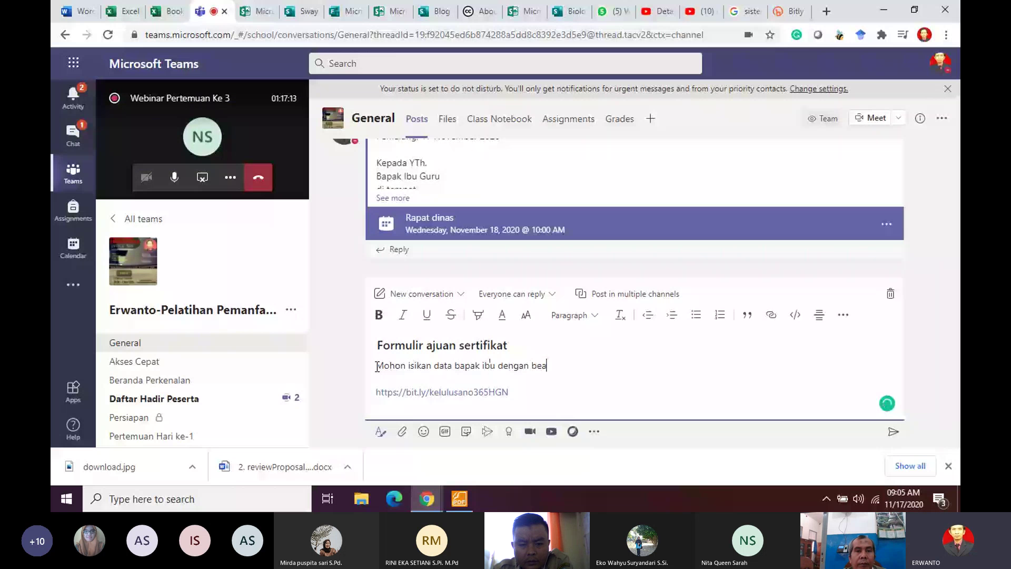
{"action": "key", "text": "BackSpace"}
{"action": "type", "text": "nar "}
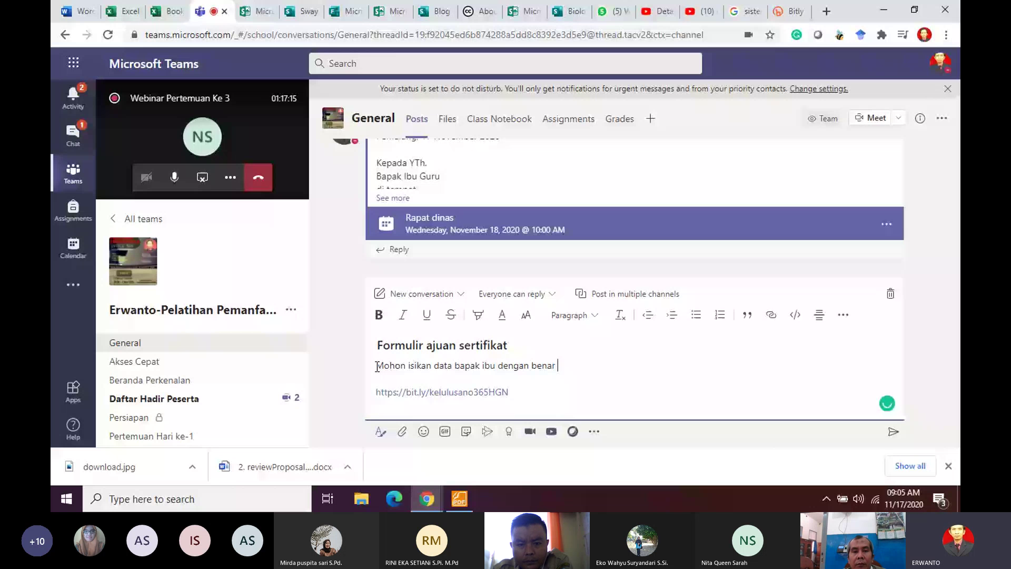
{"action": "type", "text": "pada link "}
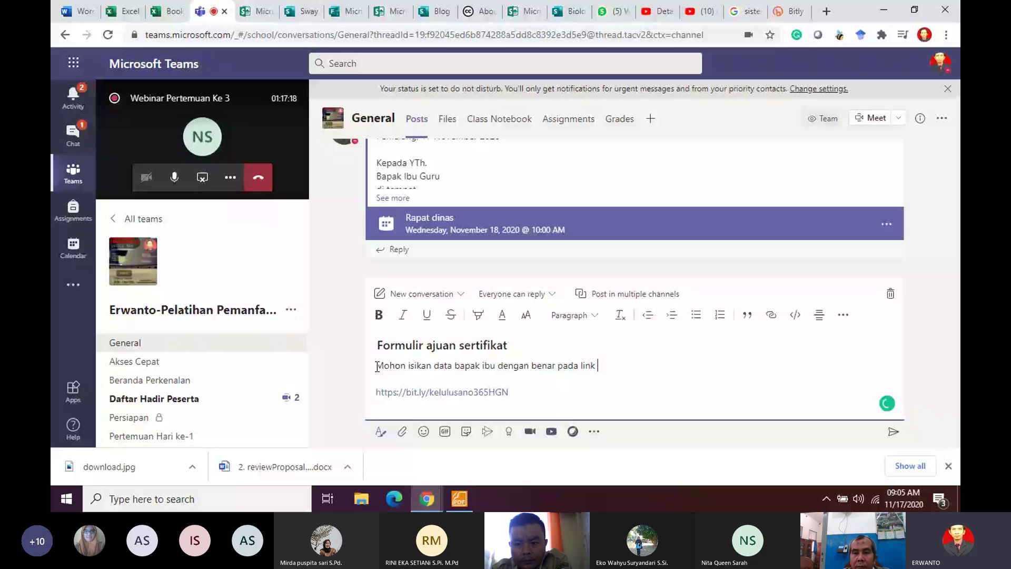
{"action": "type", "text": "di bawah ini"}
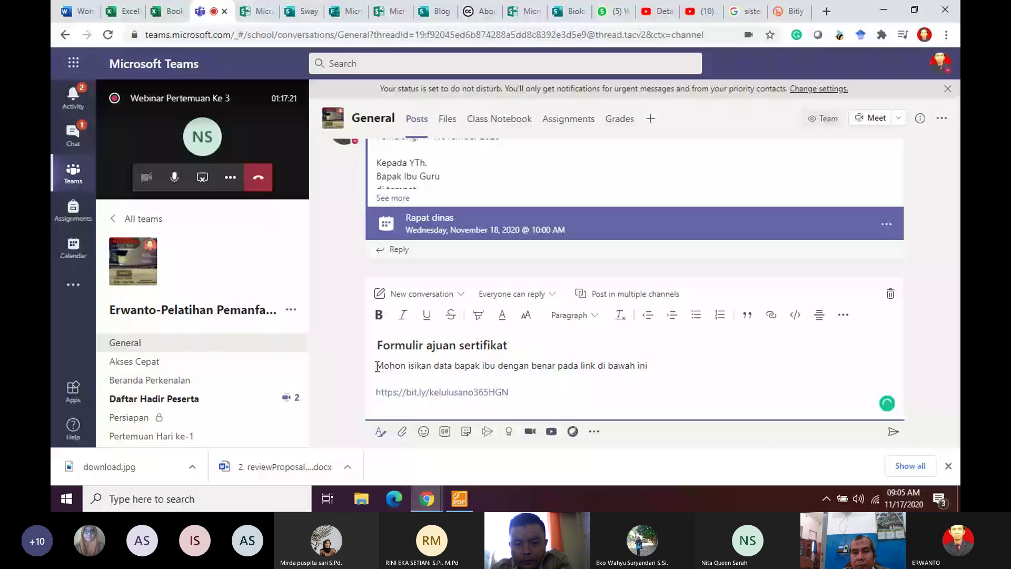
{"action": "type", "text": ":"}
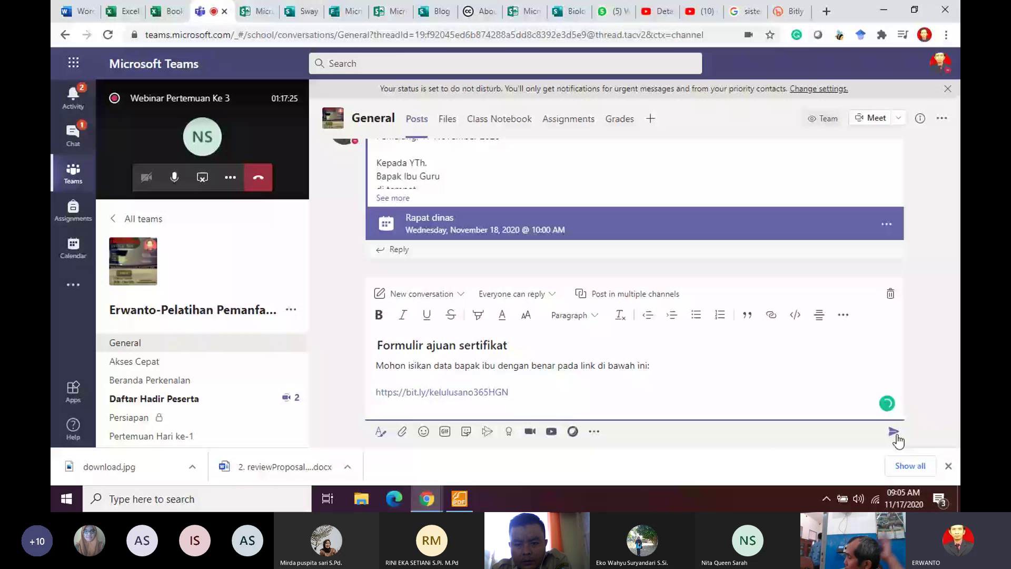
{"action": "left_click", "coordinate": [895, 436]}
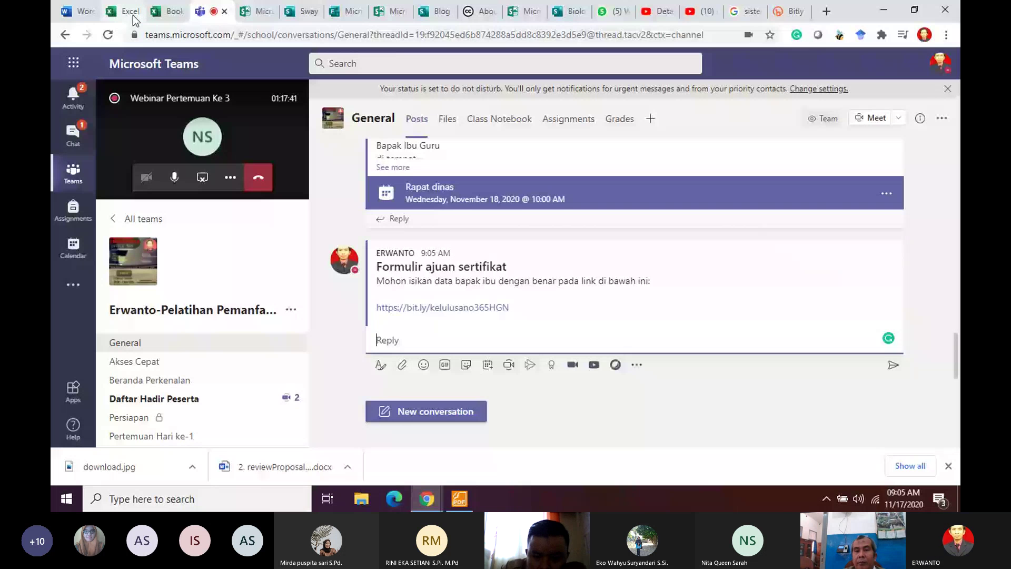
Step: Dismiss the Link copied dialog on the Book workbook and go to the Excel start page
{"action": "left_click", "coordinate": [168, 11]}
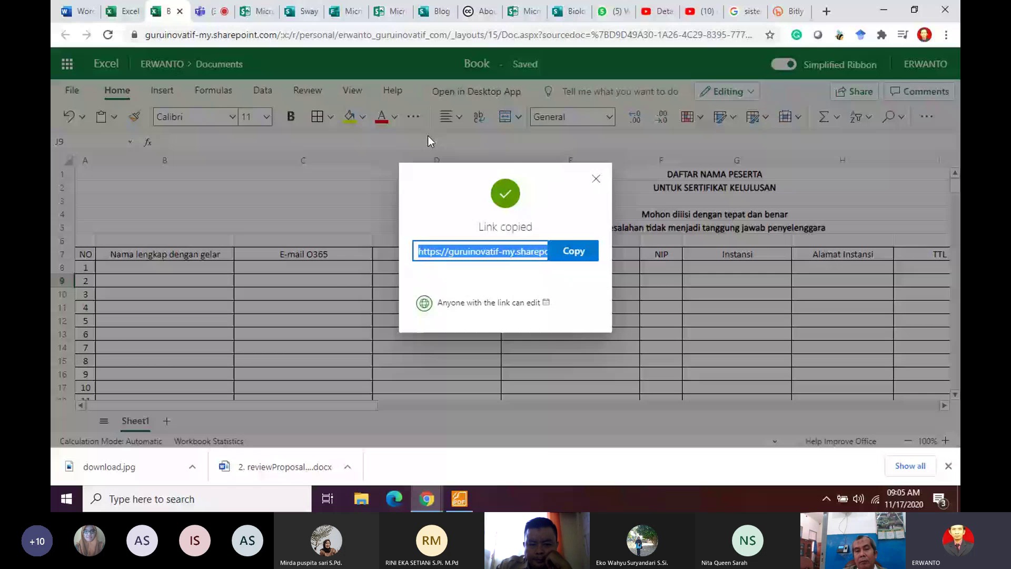
{"action": "left_click", "coordinate": [501, 338]}
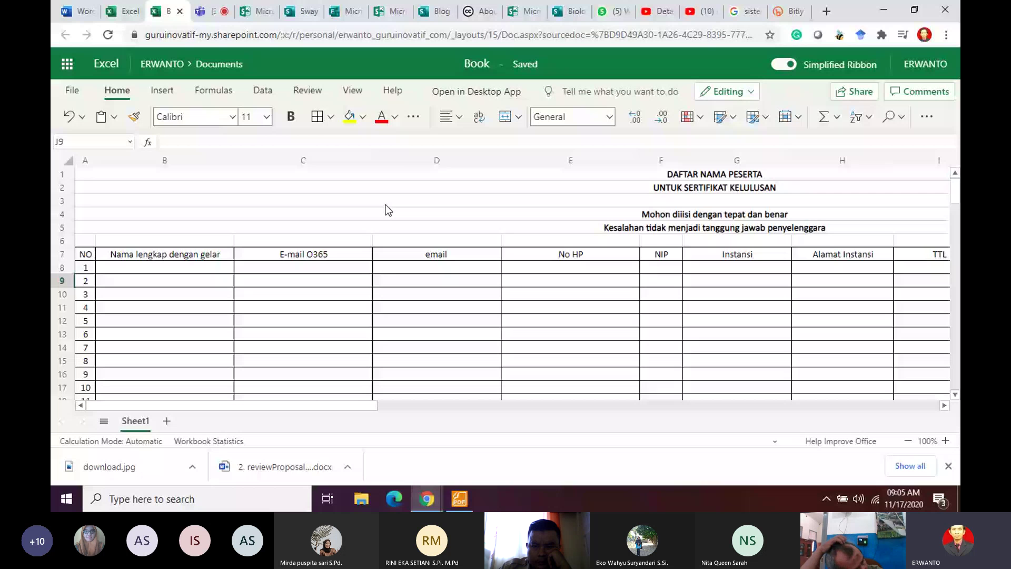
{"action": "left_click", "coordinate": [123, 11]}
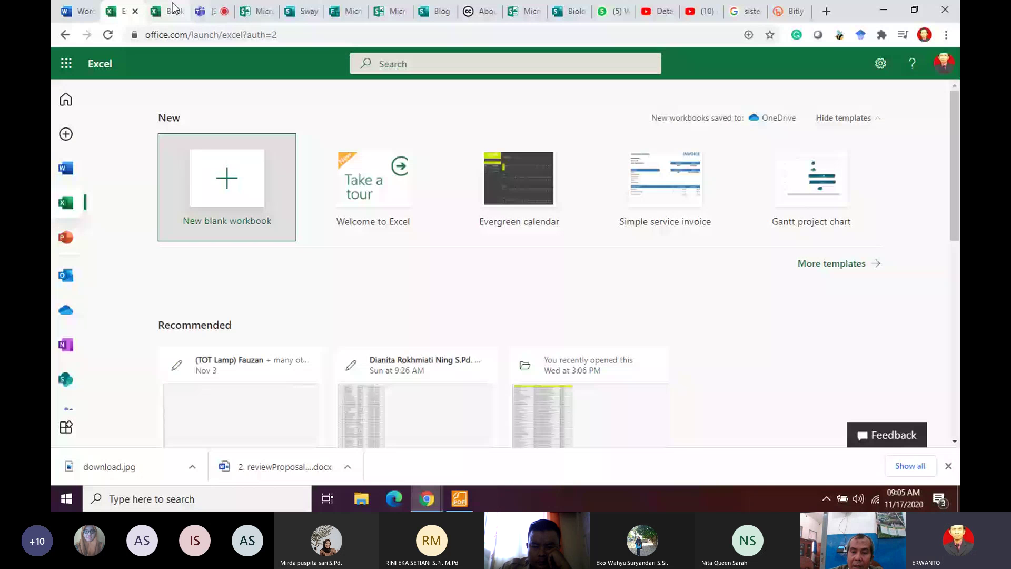
Step: Open the Kehati presentation from the Recent list in PowerPoint Online
{"action": "left_click", "coordinate": [70, 240]}
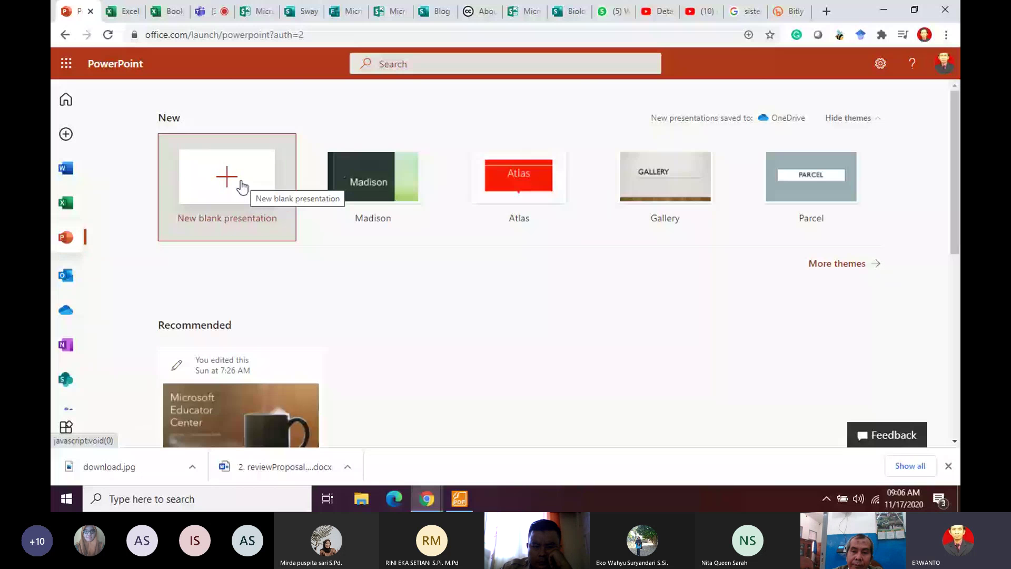
{"action": "scroll", "coordinate": [425, 330], "scroll_direction": "down", "scroll_amount": 6}
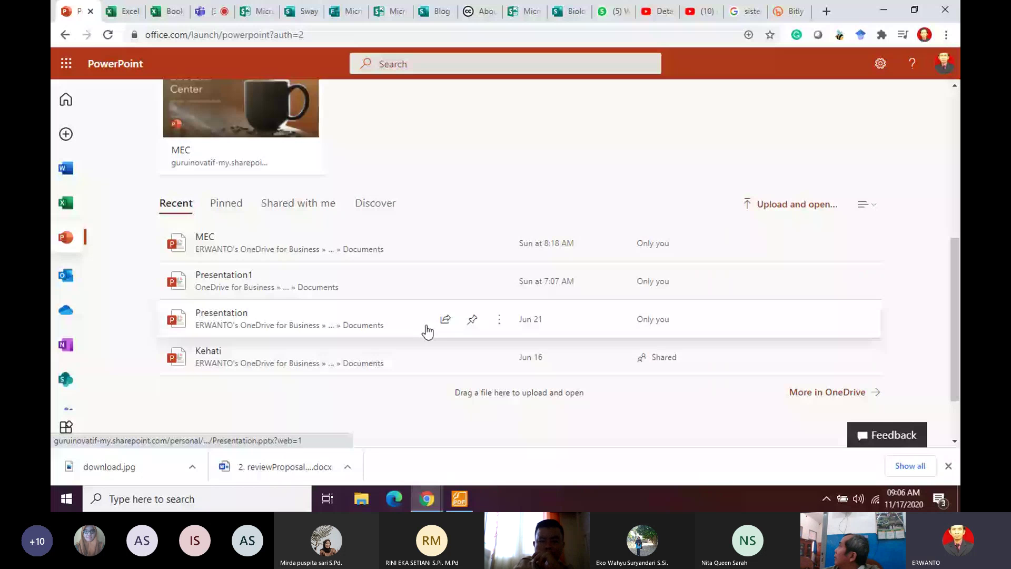
{"action": "left_click", "coordinate": [427, 331]}
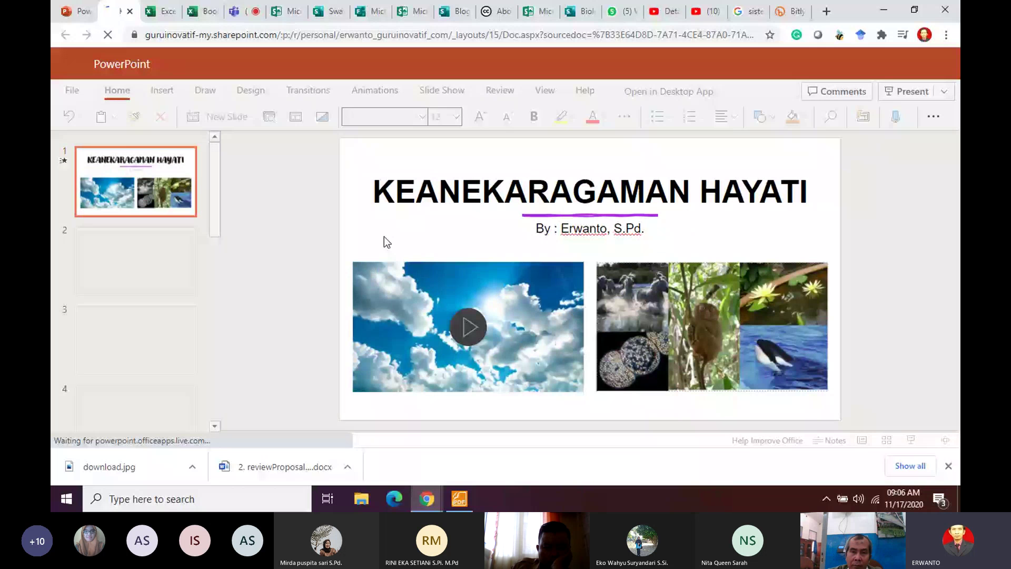
Step: Review Kehati slides 2 through 6, including the distribution map
{"action": "left_click", "coordinate": [158, 270]}
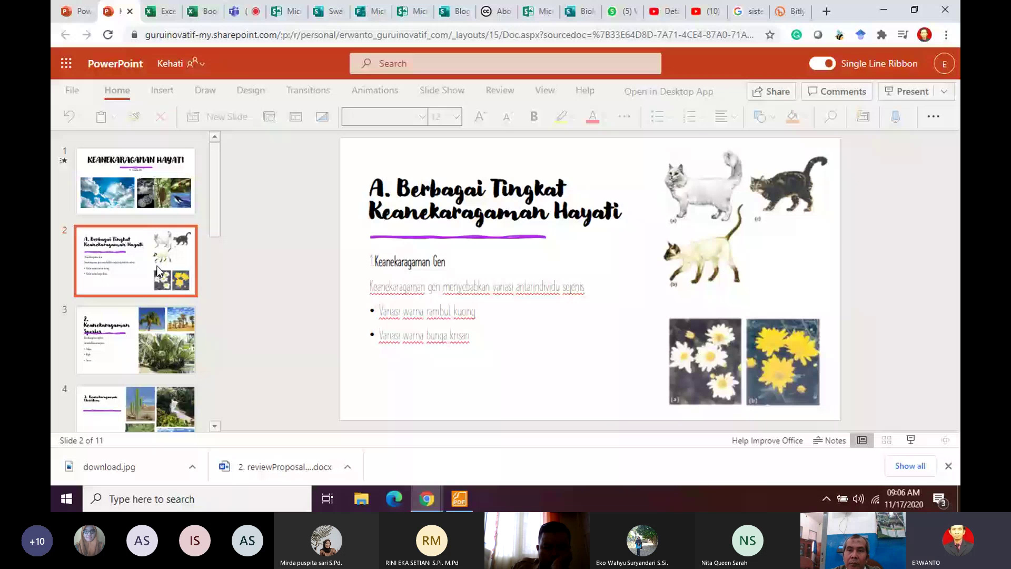
{"action": "left_click", "coordinate": [150, 340]}
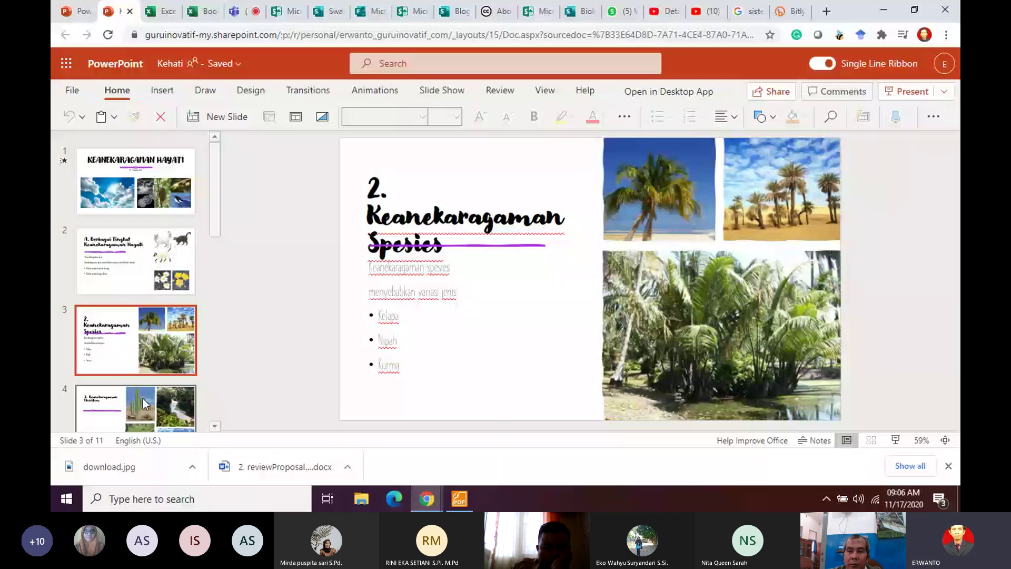
{"action": "scroll", "coordinate": [143, 398], "scroll_direction": "down", "scroll_amount": 4}
{"action": "left_click", "coordinate": [149, 264]}
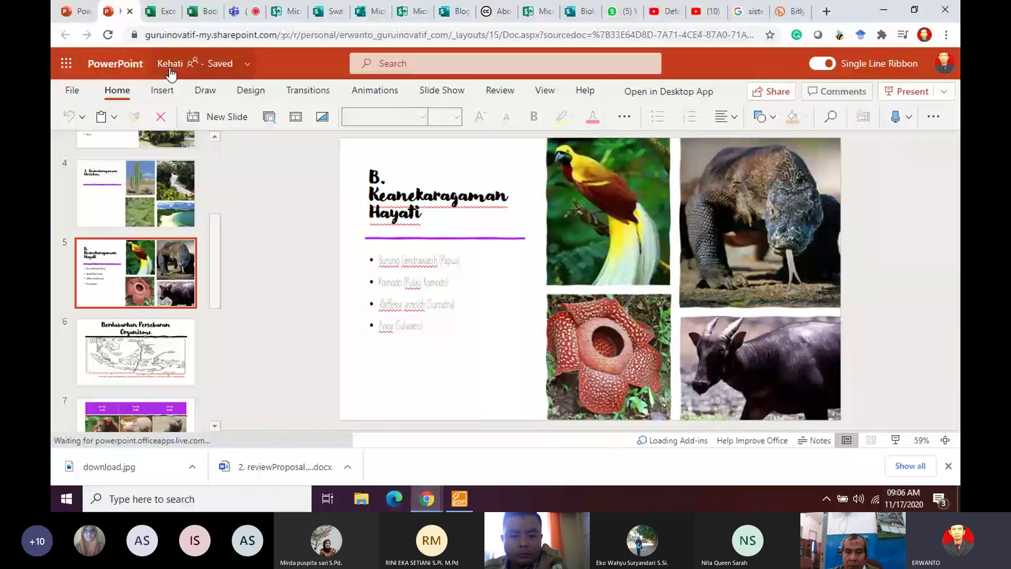
{"action": "left_click", "coordinate": [156, 384]}
{"action": "scroll", "coordinate": [156, 388], "scroll_direction": "down", "scroll_amount": 3}
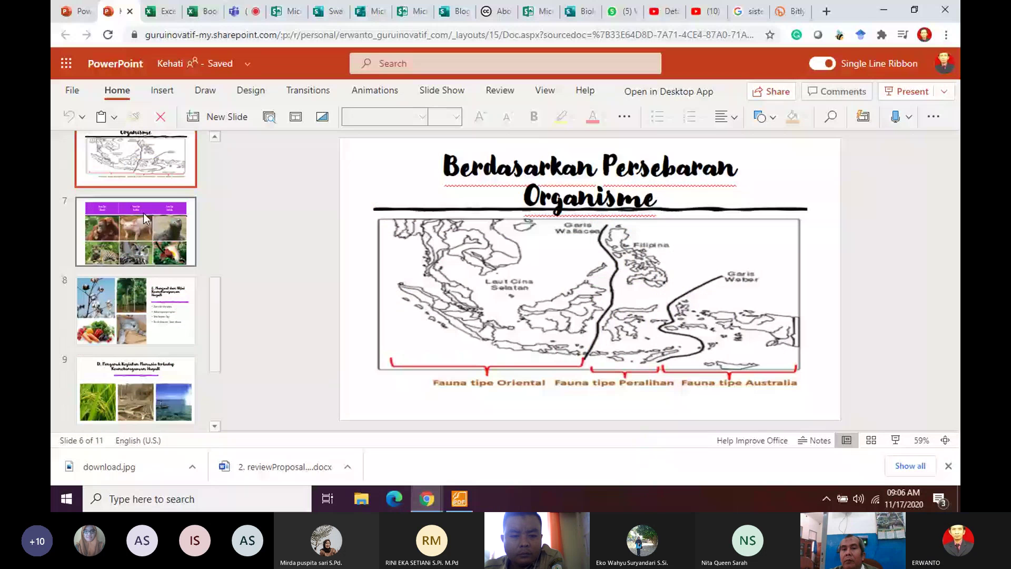
Step: Continue through slides 7 to 11, ending on the Selesai slide
{"action": "left_click", "coordinate": [147, 226]}
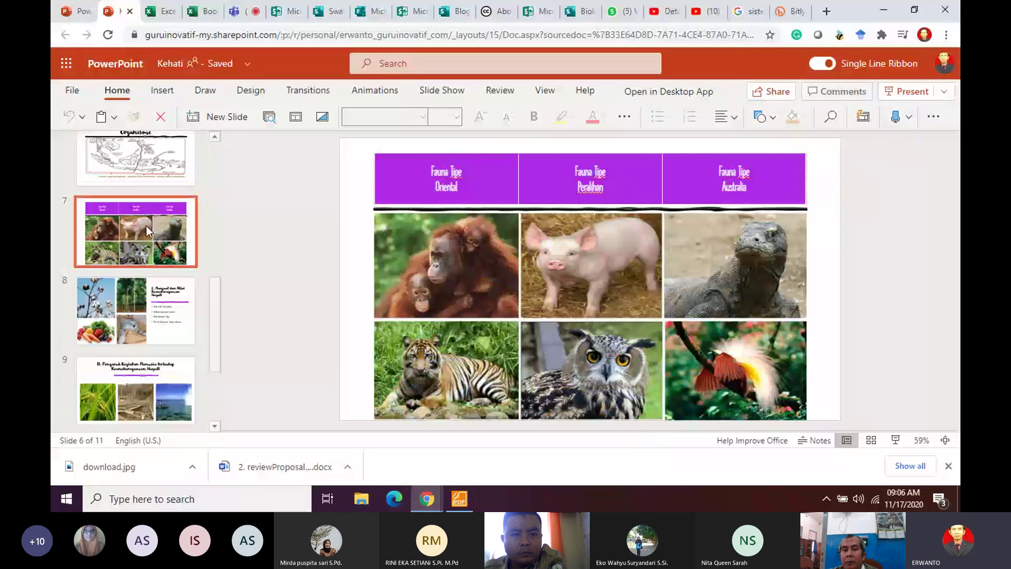
{"action": "key", "text": "Down"}
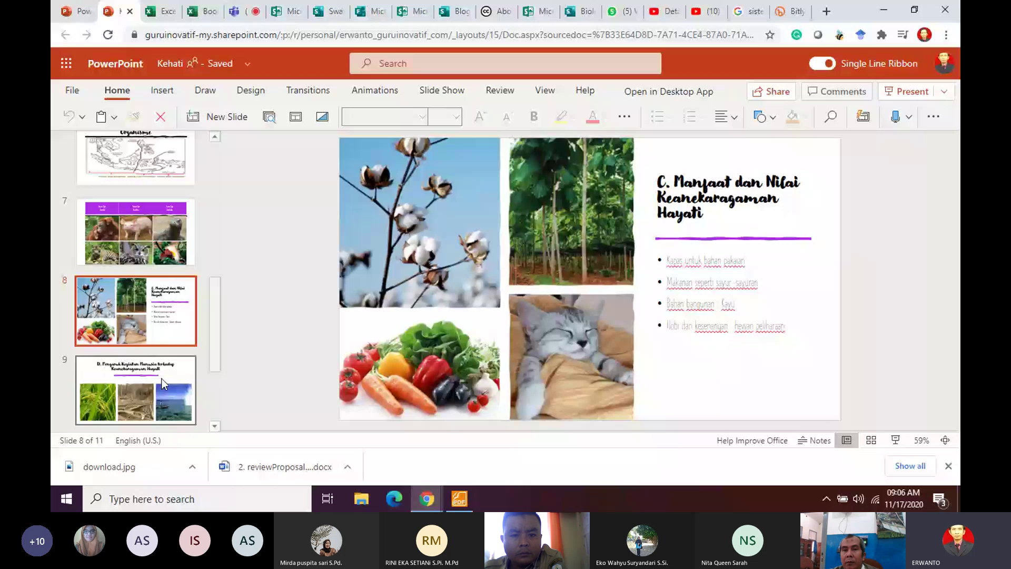
{"action": "left_click", "coordinate": [161, 378]}
{"action": "scroll", "coordinate": [160, 319], "scroll_direction": "down", "scroll_amount": 3}
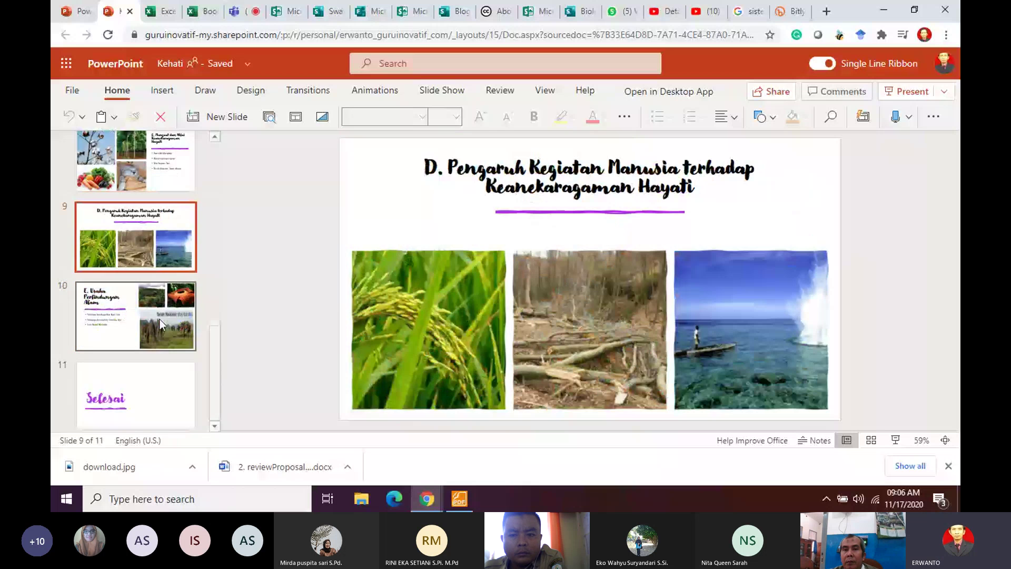
{"action": "left_click", "coordinate": [154, 393]}
{"action": "scroll", "coordinate": [154, 264], "scroll_direction": "up", "scroll_amount": 8}
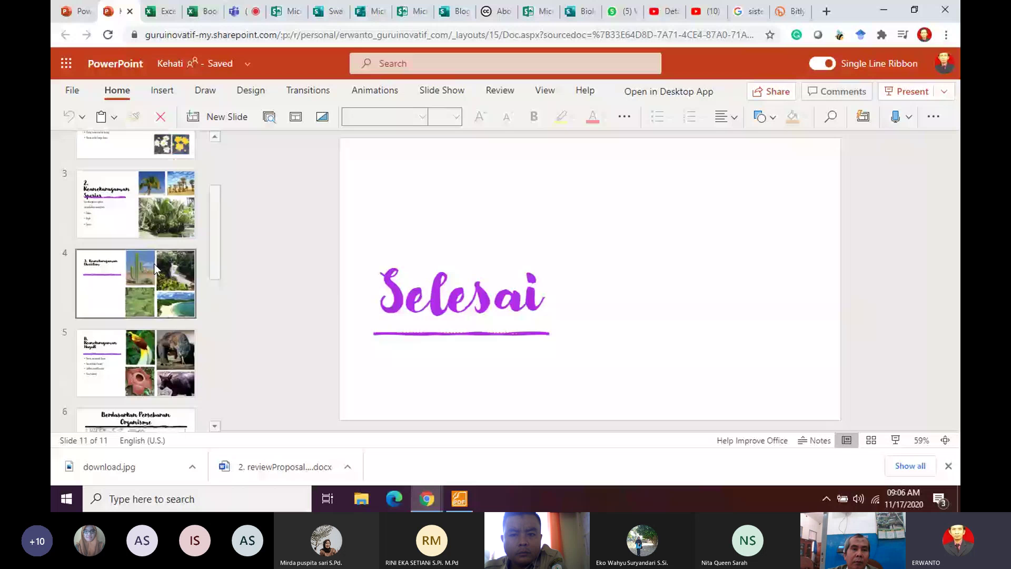
{"action": "scroll", "coordinate": [153, 264], "scroll_direction": "up", "scroll_amount": 1}
{"action": "scroll", "coordinate": [154, 263], "scroll_direction": "up", "scroll_amount": 1}
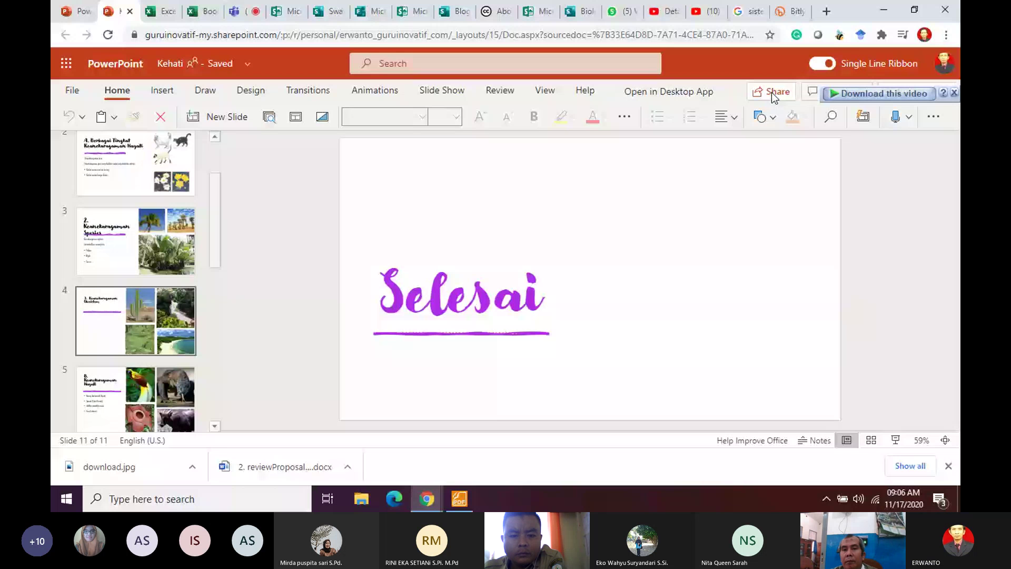
Step: Make the share link work for anyone with the link, copy it, and go to Bitly
{"action": "left_click", "coordinate": [768, 93]}
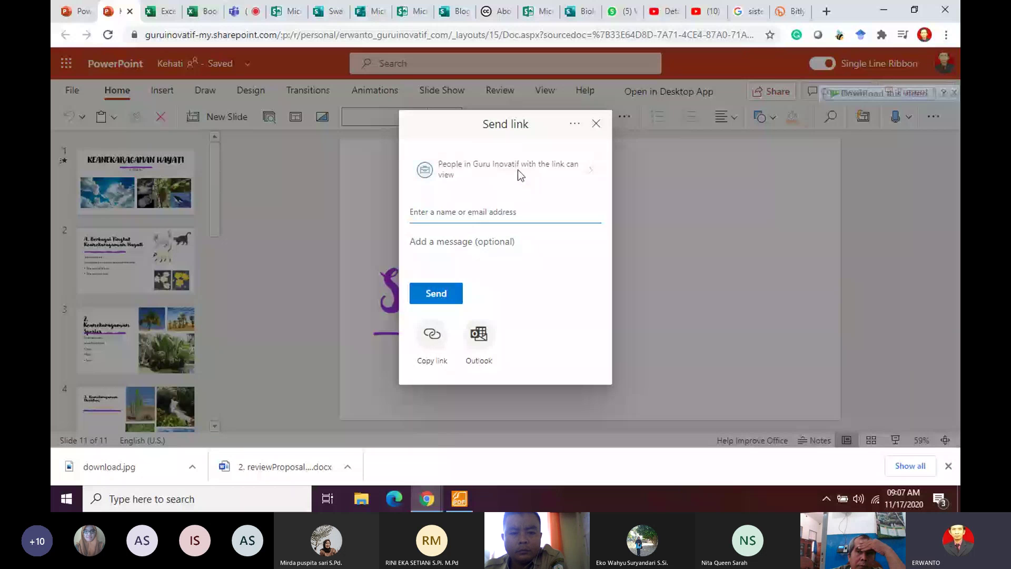
{"action": "left_click", "coordinate": [555, 169]}
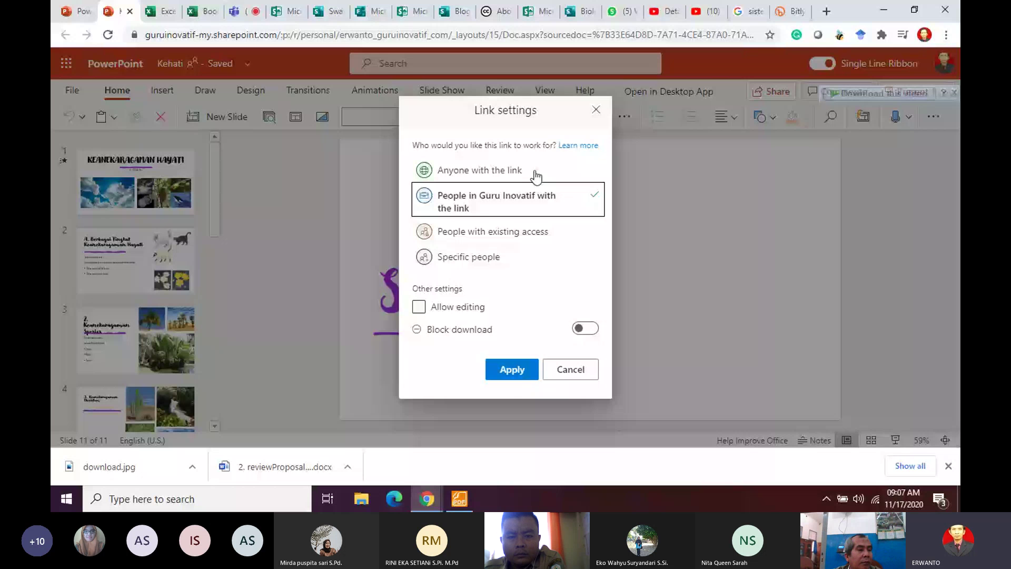
{"action": "left_click", "coordinate": [535, 174]}
{"action": "key", "text": "Return"}
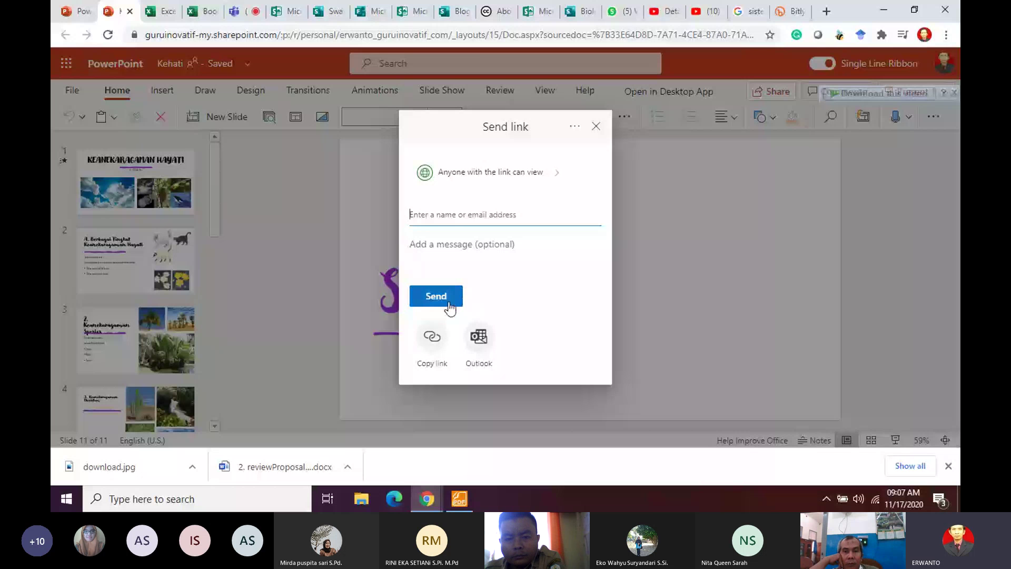
{"action": "left_click", "coordinate": [432, 336]}
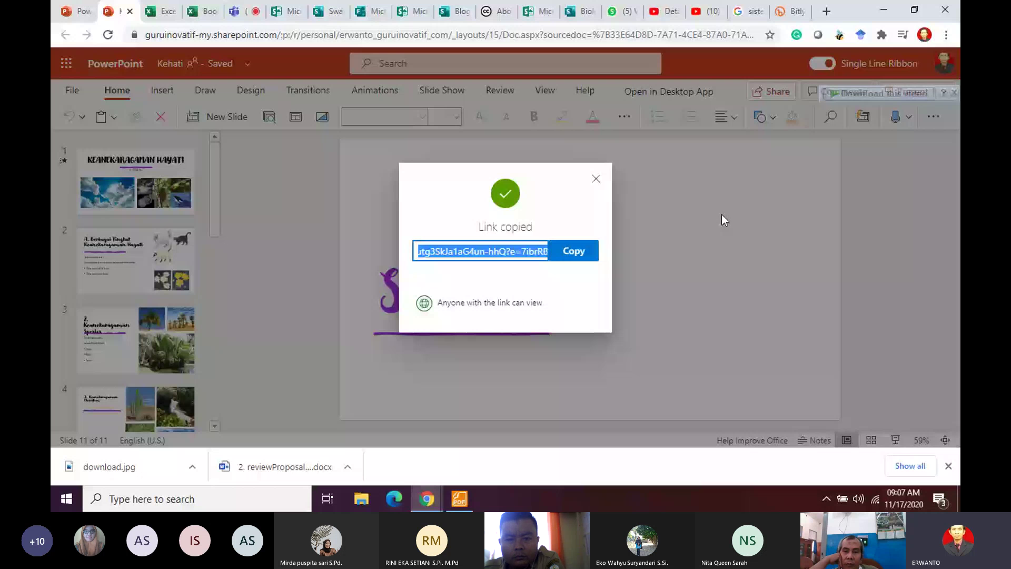
{"action": "left_click", "coordinate": [796, 8]}
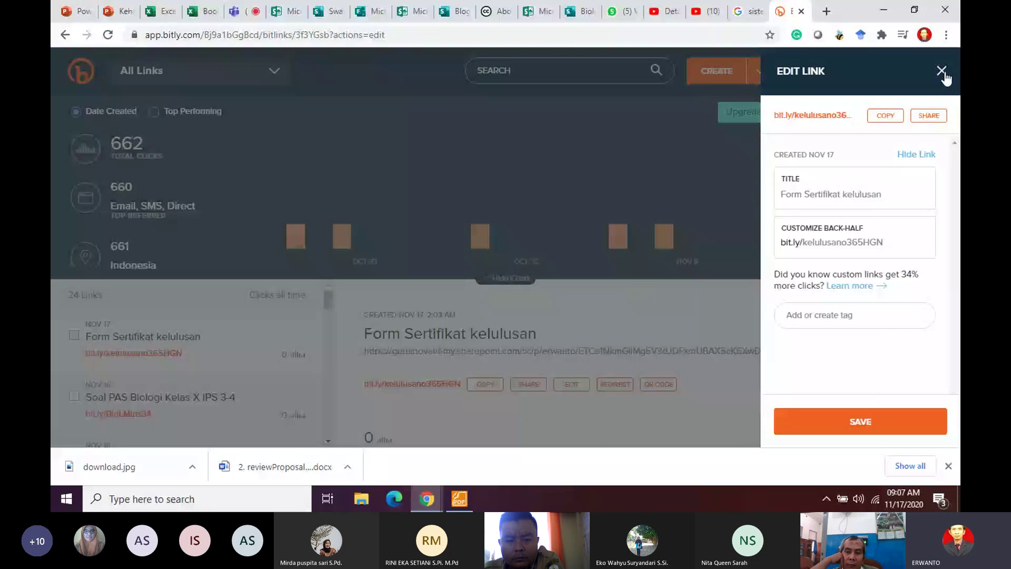
Step: Return to the Kehati deck and dismiss the Link copied confirmation
{"action": "left_click", "coordinate": [116, 11]}
{"action": "left_click", "coordinate": [595, 178]}
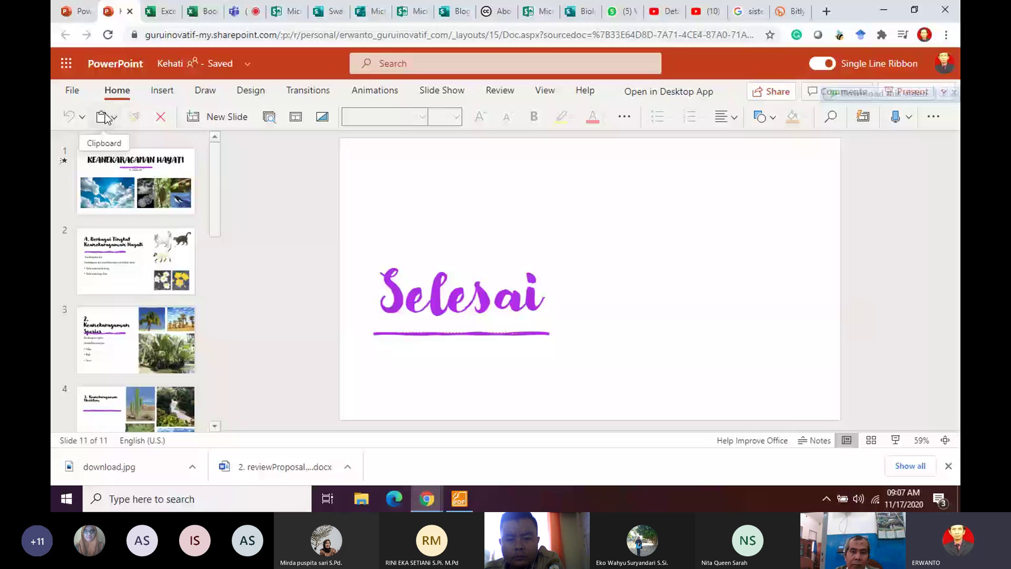
Step: Generate the Kehati deck's embed code at 962 x 565 via File > Share > Embed and select it
{"action": "left_click", "coordinate": [135, 205]}
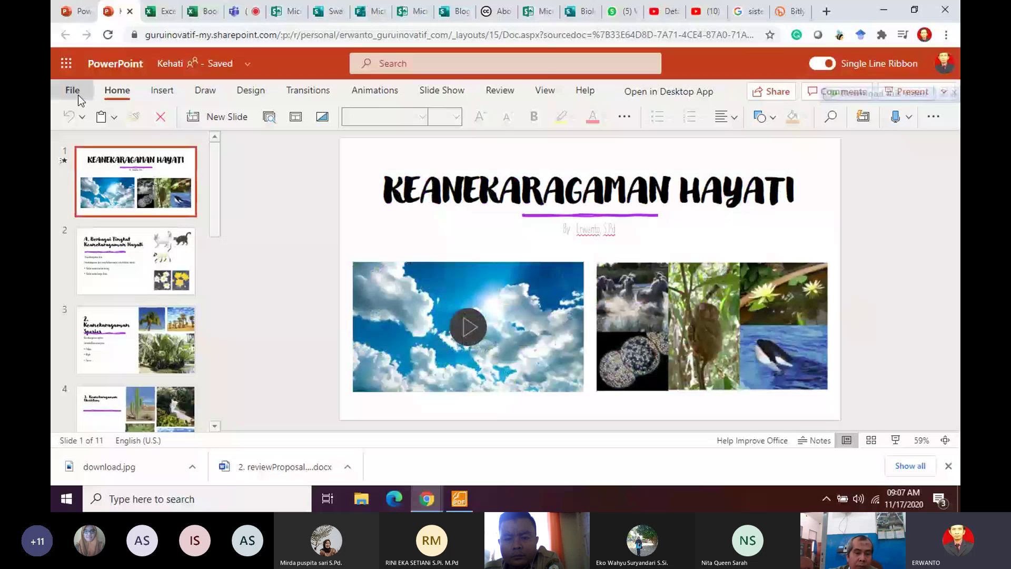
{"action": "left_click", "coordinate": [78, 95]}
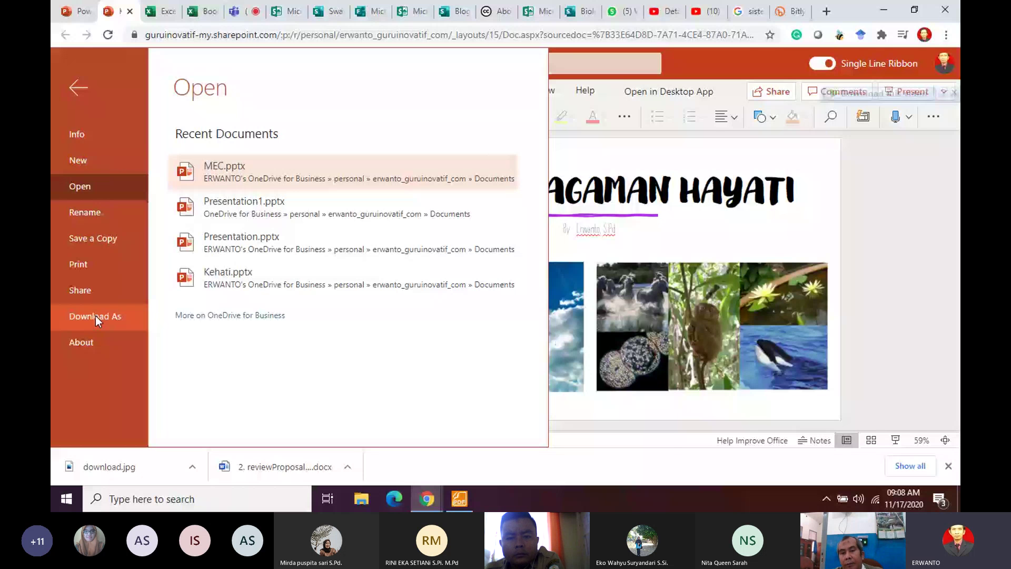
{"action": "left_click", "coordinate": [80, 290]}
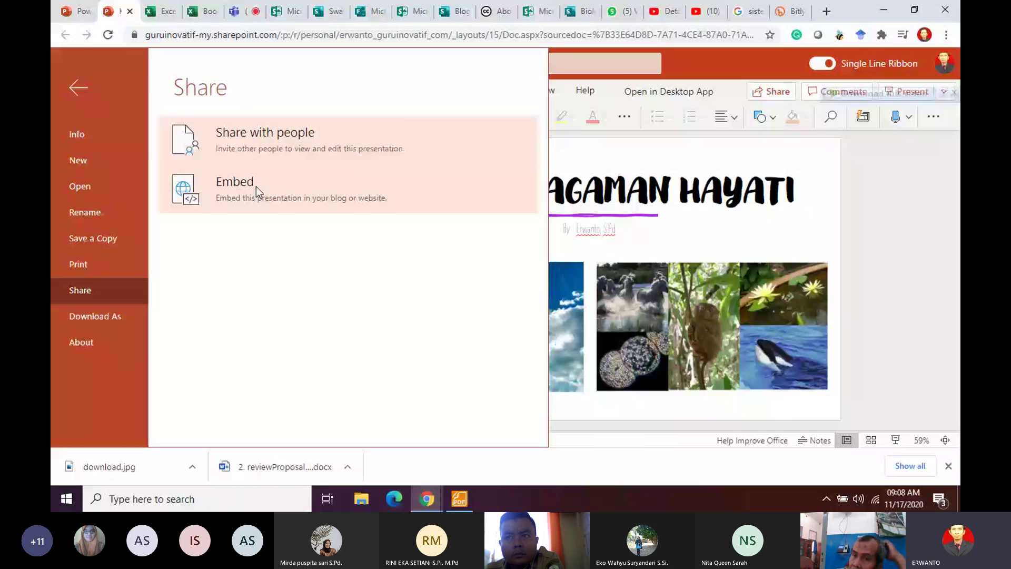
{"action": "left_click", "coordinate": [256, 187]}
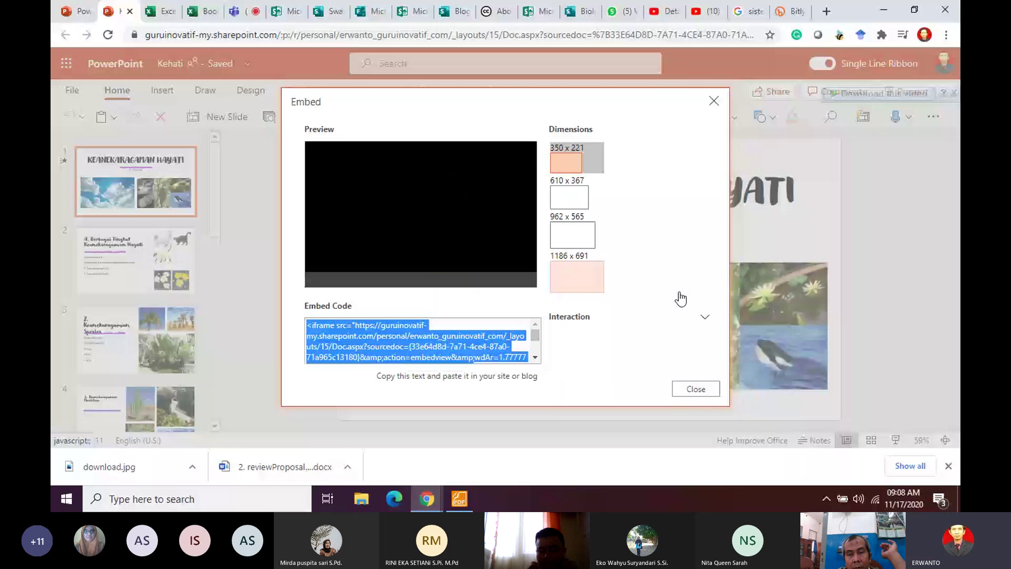
{"action": "left_click", "coordinate": [704, 317]}
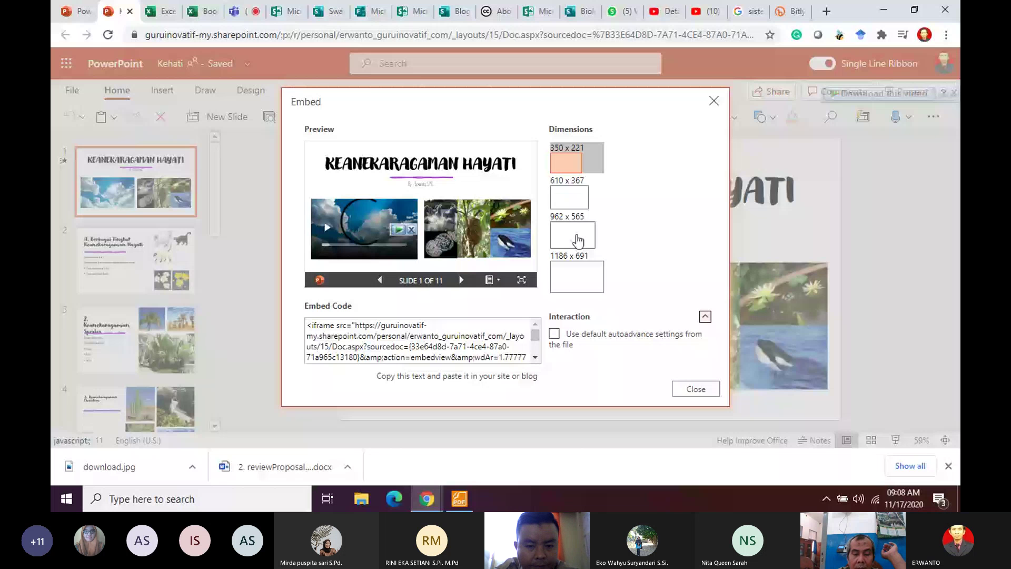
{"action": "left_click", "coordinate": [573, 235]}
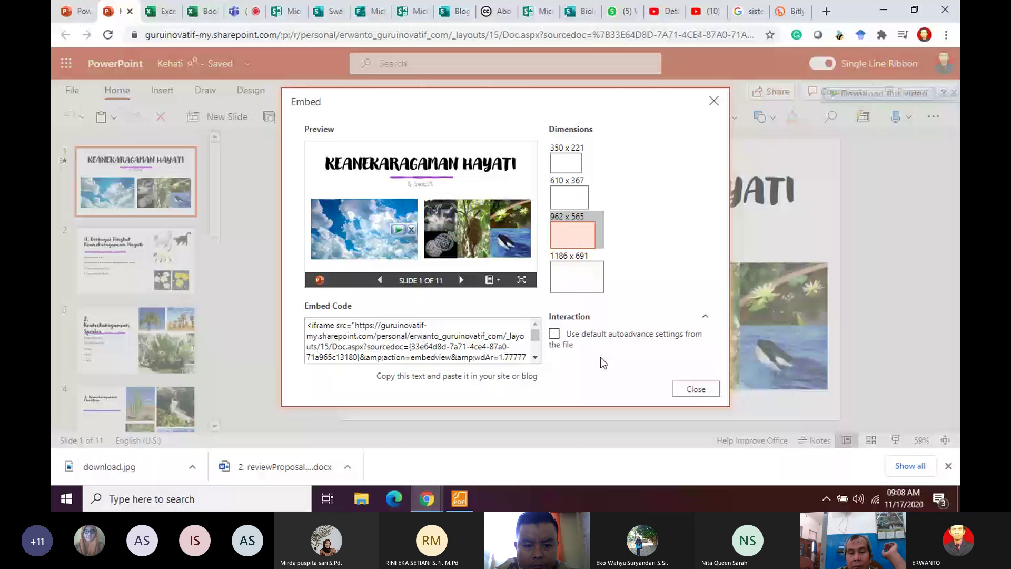
{"action": "left_click", "coordinate": [381, 350]}
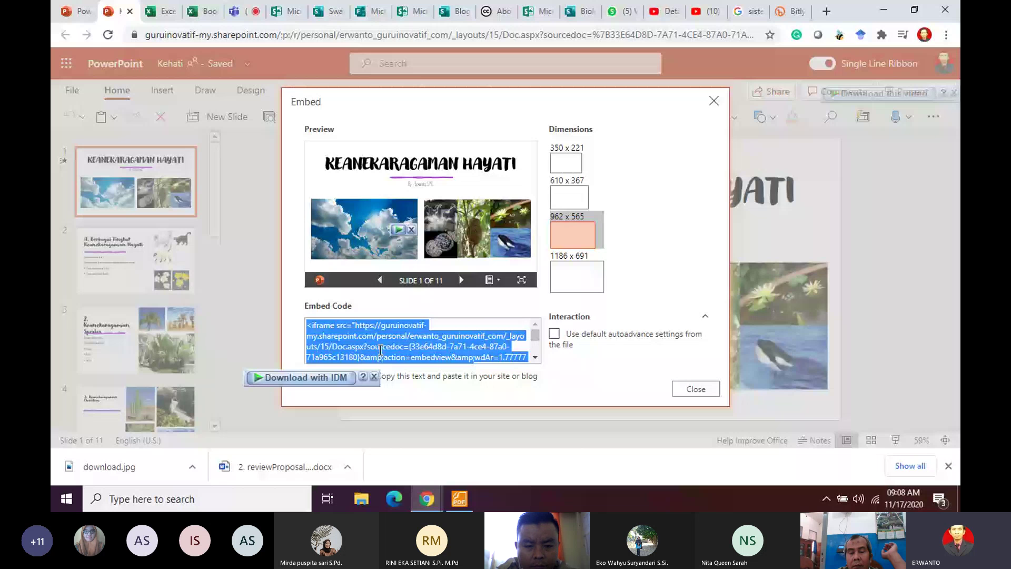
Step: Add an Embed card at the end of the Sway storyline and paste the PowerPoint iframe code
{"action": "left_click", "coordinate": [329, 12]}
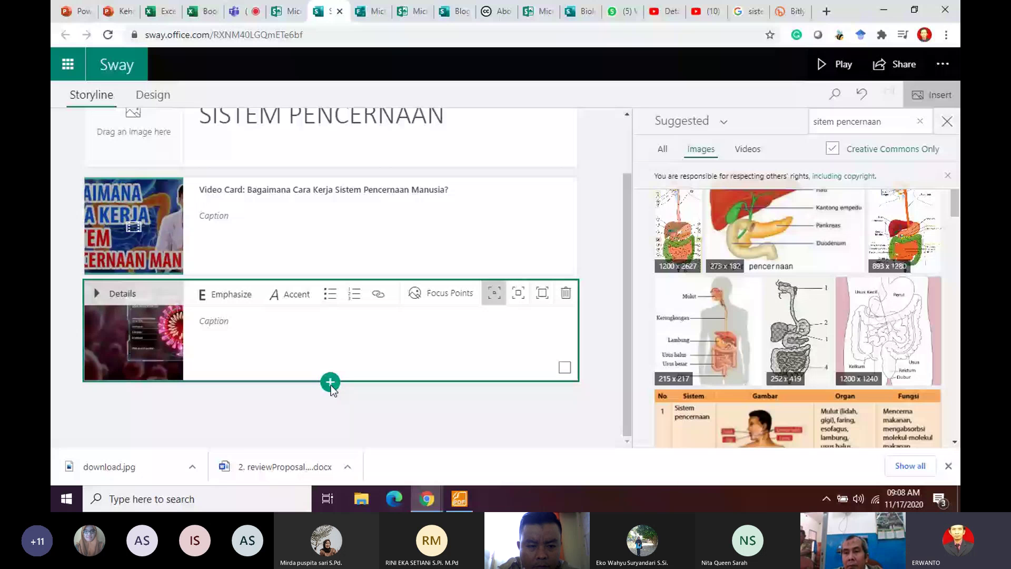
{"action": "left_click", "coordinate": [330, 382]}
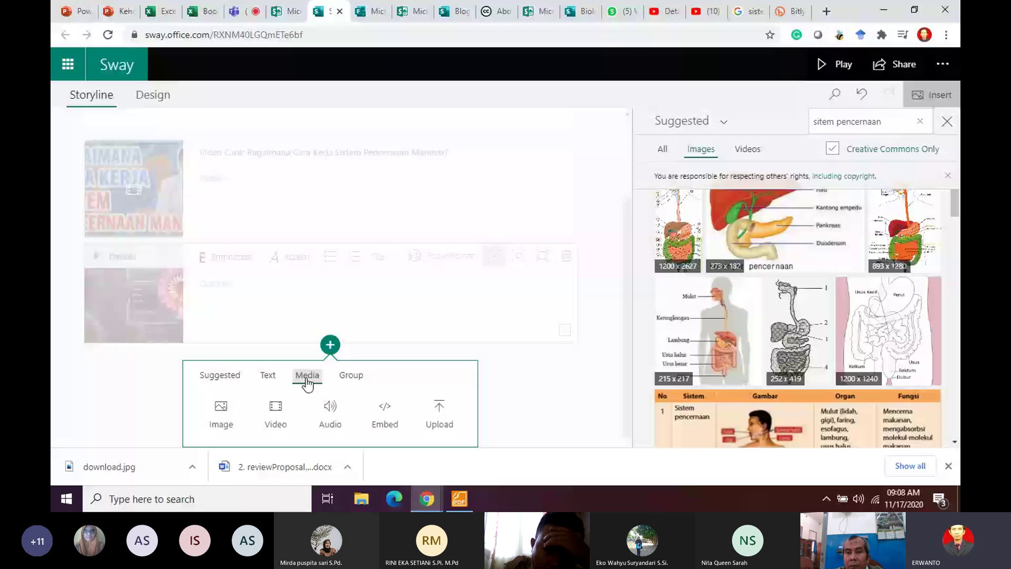
{"action": "left_click", "coordinate": [390, 409]}
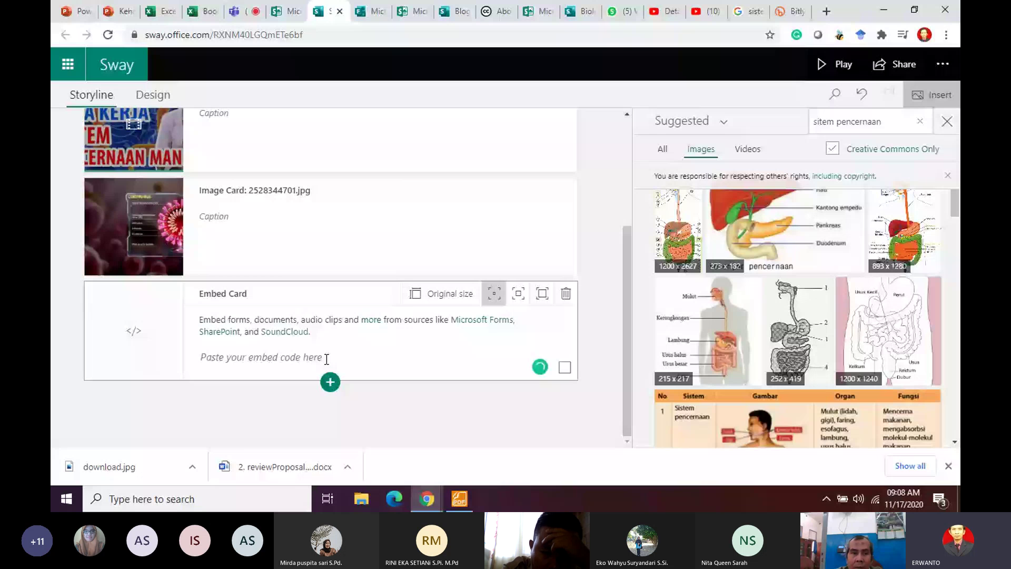
{"action": "left_click", "coordinate": [327, 360]}
{"action": "key", "text": "ctrl+v"}
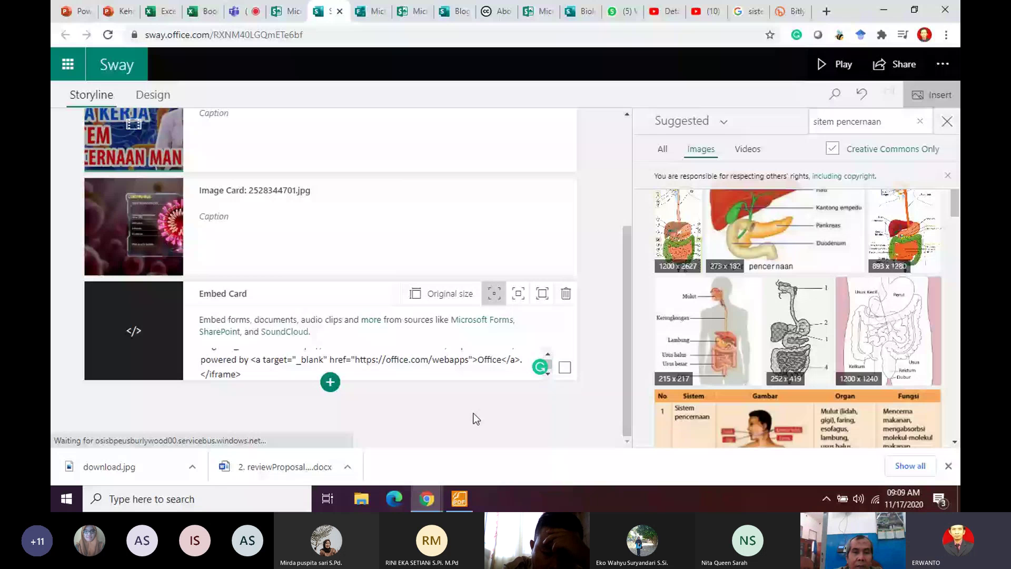
Step: Play the Sway and page the embedded Kehati slideshow through to slide 11
{"action": "left_click", "coordinate": [838, 65]}
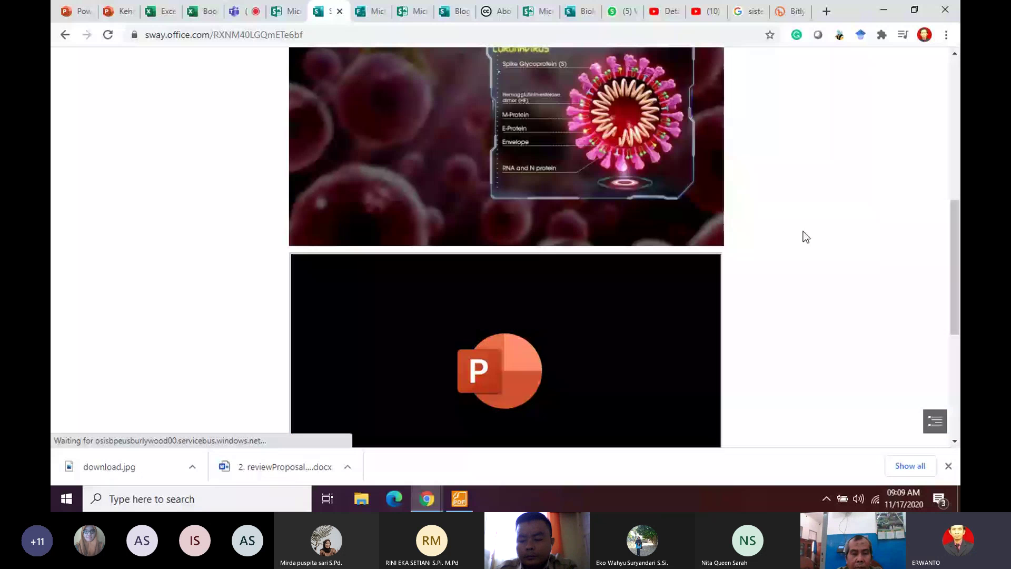
{"action": "scroll", "coordinate": [804, 232], "scroll_direction": "down", "scroll_amount": 5}
{"action": "scroll", "coordinate": [852, 280], "scroll_direction": "up", "scroll_amount": 3}
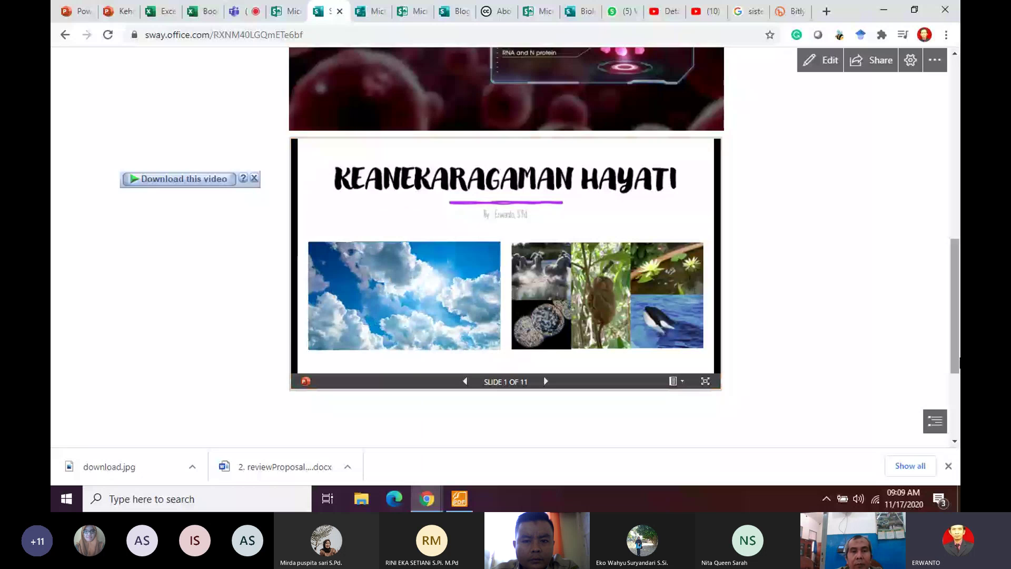
{"action": "scroll", "coordinate": [558, 363], "scroll_direction": "down", "scroll_amount": 1}
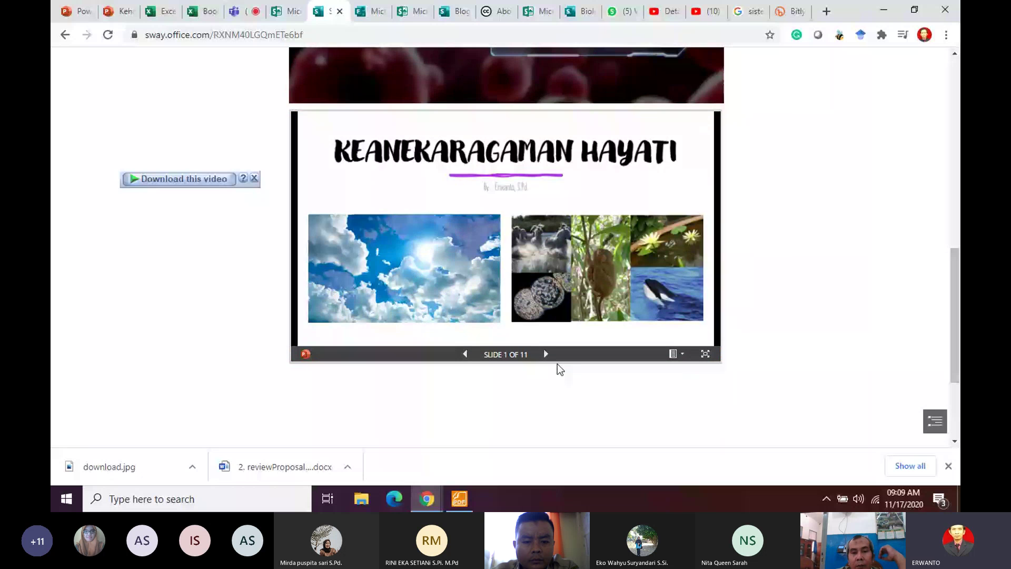
{"action": "left_click", "coordinate": [546, 354]}
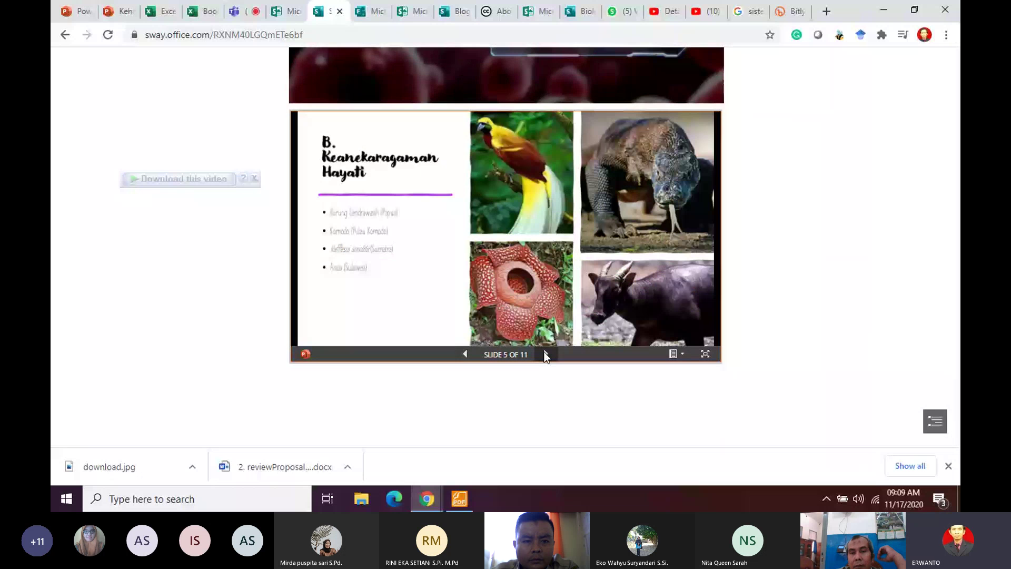
{"action": "left_click", "coordinate": [546, 355]}
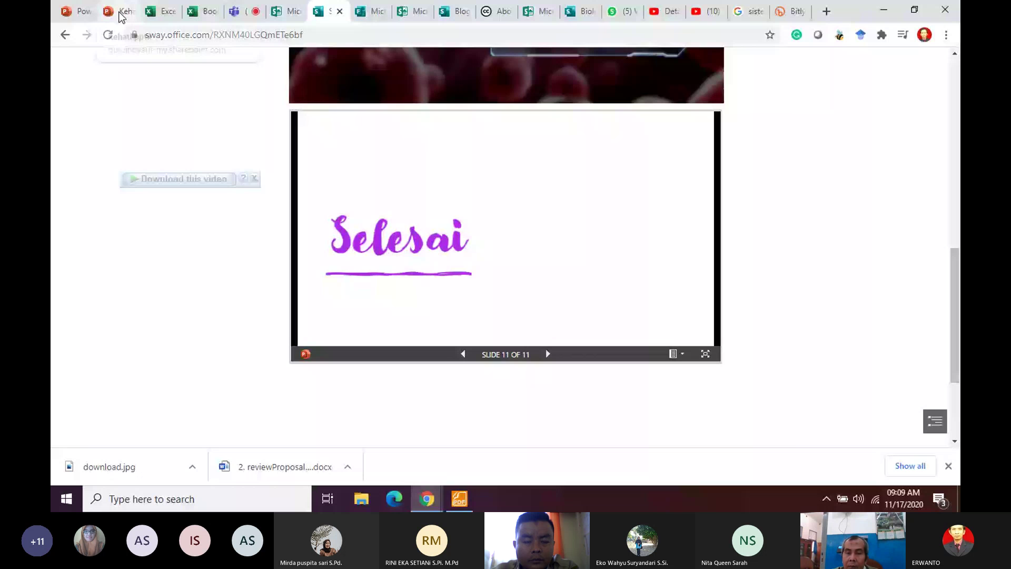
{"action": "left_click", "coordinate": [121, 15]}
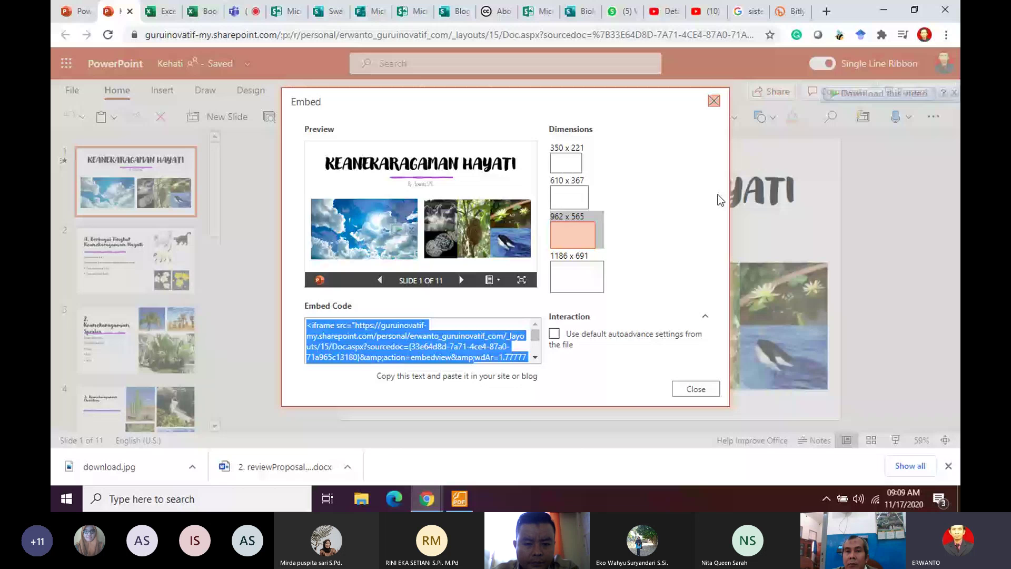
Step: Close the Embed dialog and review slides 2, 5 and 8, ending on slide 5
{"action": "key", "text": "Escape"}
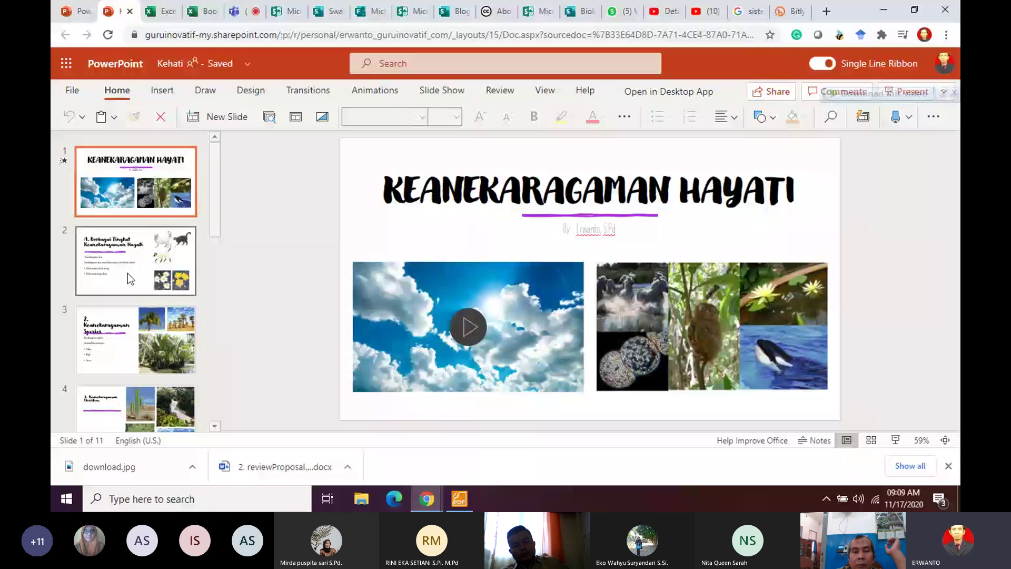
{"action": "left_click", "coordinate": [127, 273]}
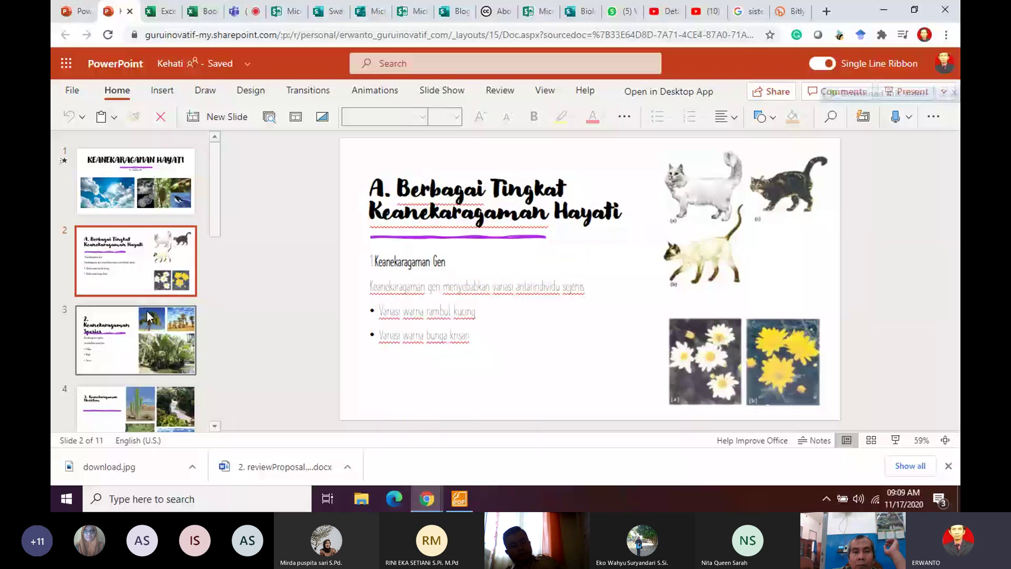
{"action": "scroll", "coordinate": [149, 337], "scroll_direction": "down", "scroll_amount": 2}
{"action": "left_click", "coordinate": [150, 347]}
{"action": "scroll", "coordinate": [150, 347], "scroll_direction": "down", "scroll_amount": 2}
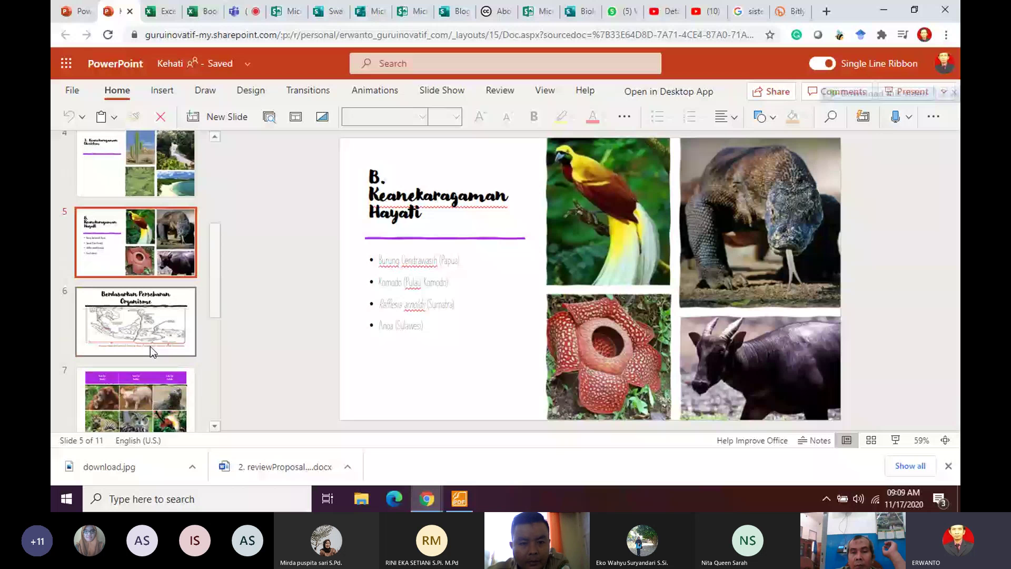
{"action": "scroll", "coordinate": [150, 346], "scroll_direction": "down", "scroll_amount": 1}
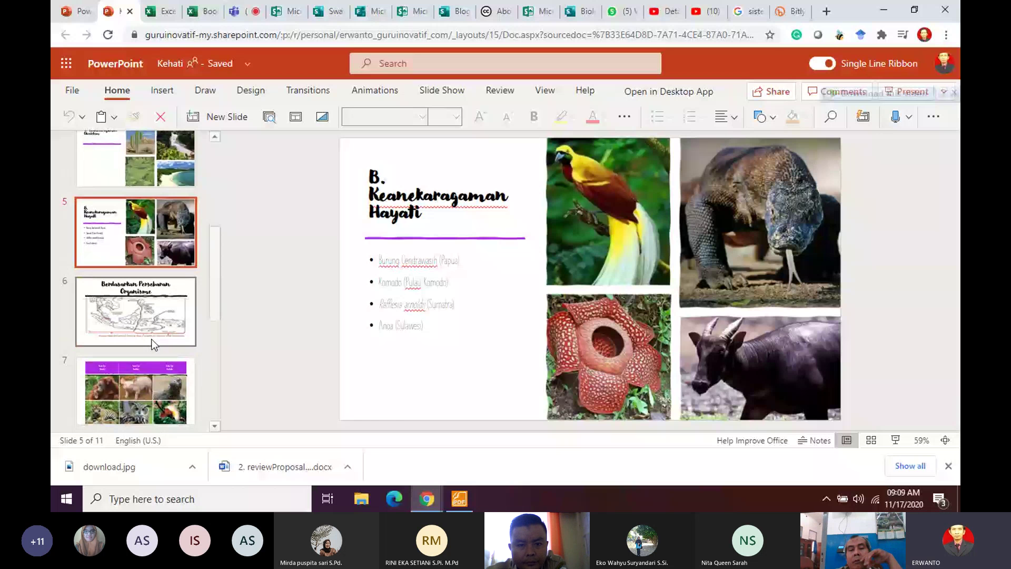
{"action": "scroll", "coordinate": [151, 341], "scroll_direction": "down", "scroll_amount": 3}
{"action": "left_click", "coordinate": [150, 345]}
{"action": "scroll", "coordinate": [149, 347], "scroll_direction": "down", "scroll_amount": 1}
{"action": "scroll", "coordinate": [140, 220], "scroll_direction": "up", "scroll_amount": 1}
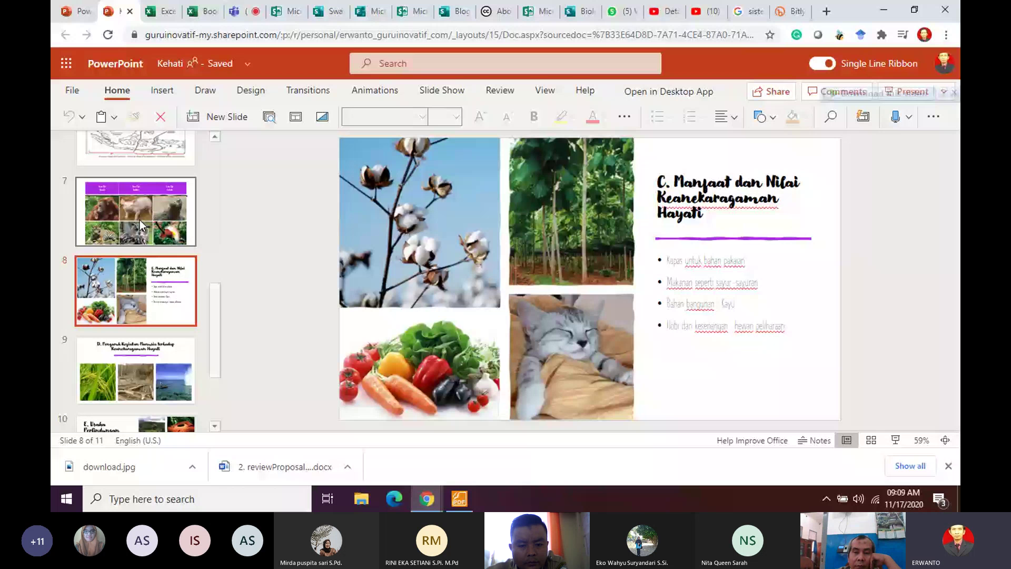
{"action": "scroll", "coordinate": [140, 225], "scroll_direction": "up", "scroll_amount": 2}
{"action": "left_click", "coordinate": [141, 203]}
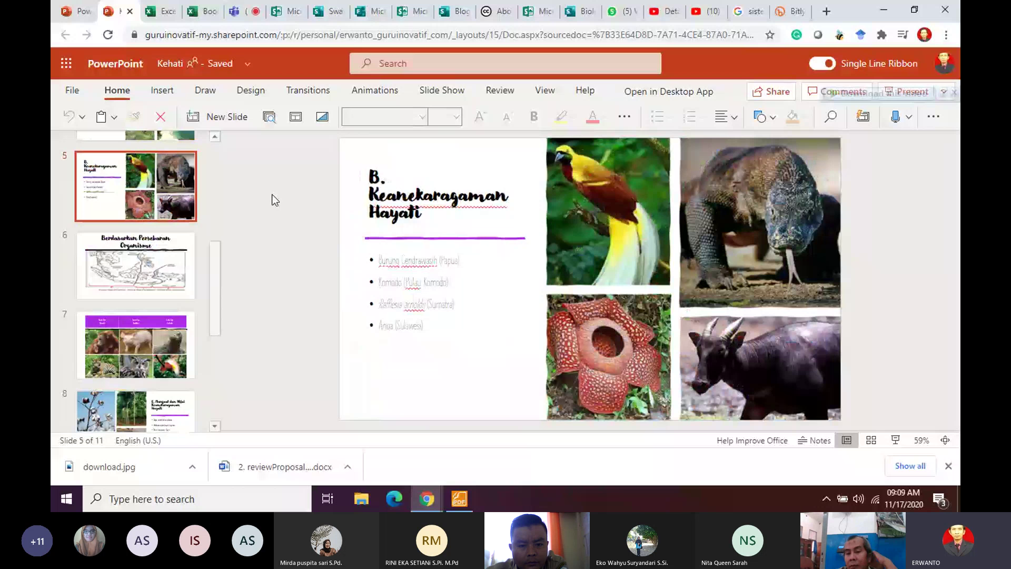
Step: Go back through the PowerPoint start page to the Teams General channel
{"action": "key", "text": "ctrl+shift+Tab"}
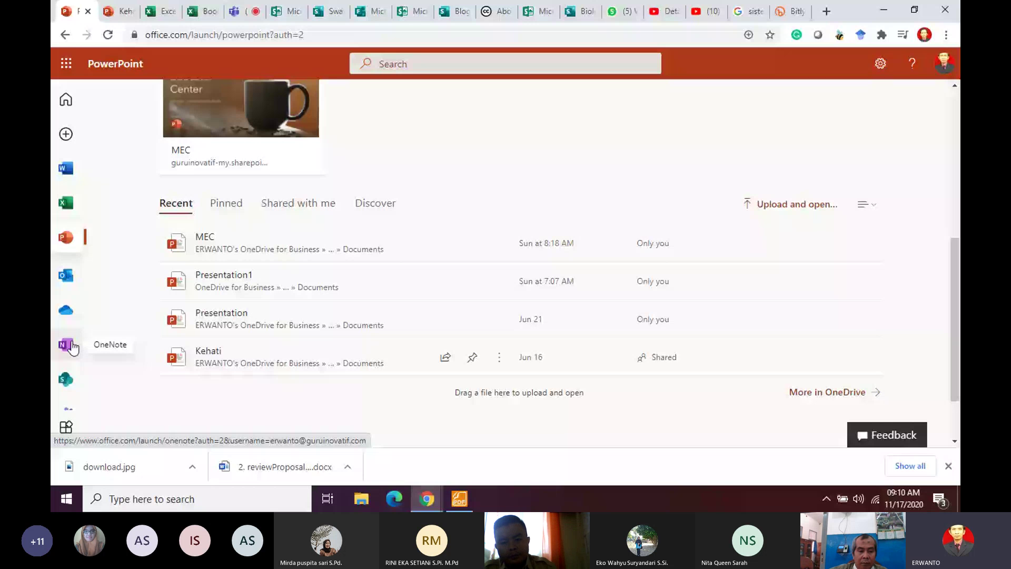
{"action": "key", "text": "ctrl+5"}
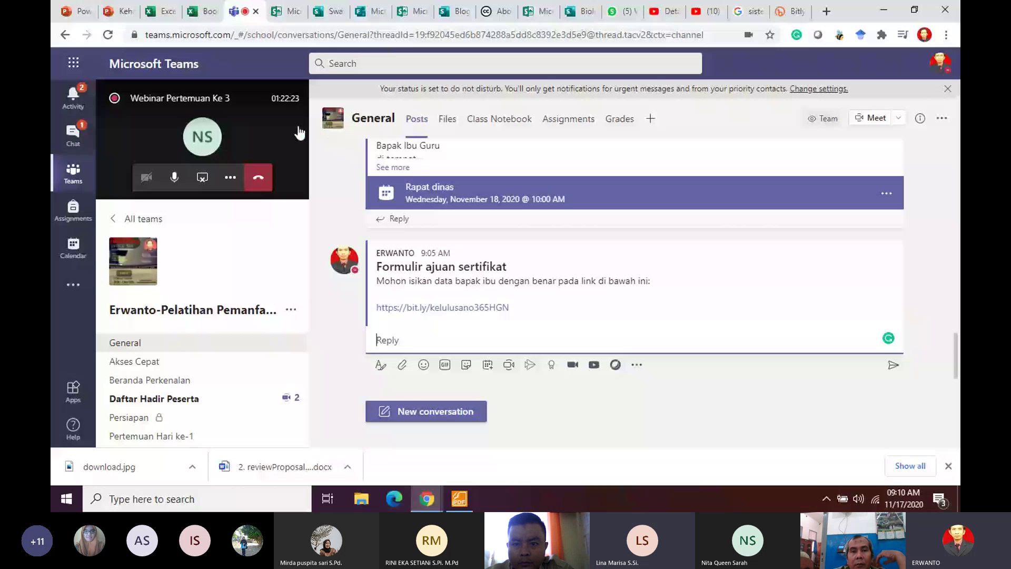
Step: Expand to the full meeting view and read the Meeting chat questions about Sway embedding
{"action": "left_click", "coordinate": [263, 138]}
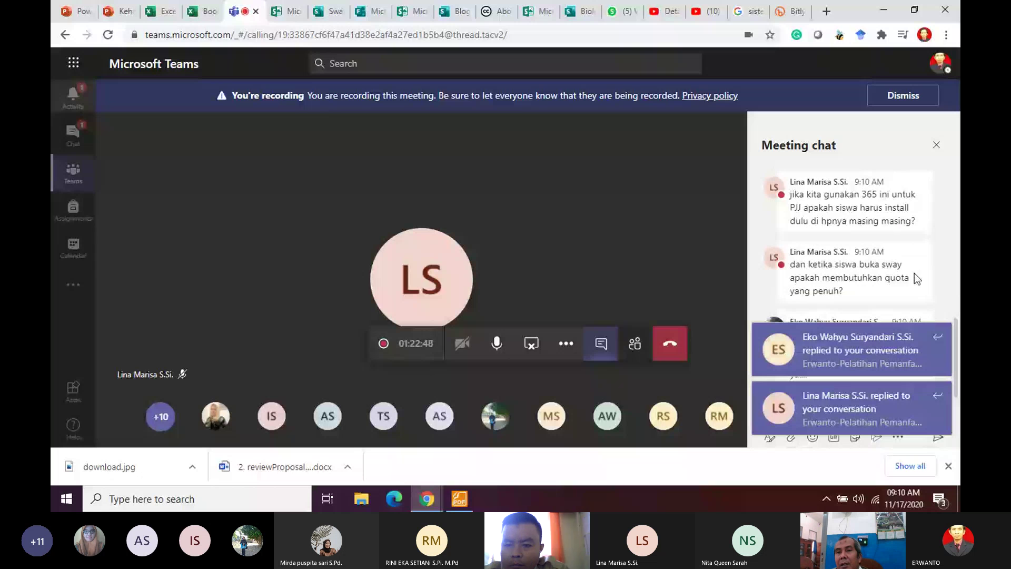
{"action": "mouse_move", "coordinate": [915, 272]}
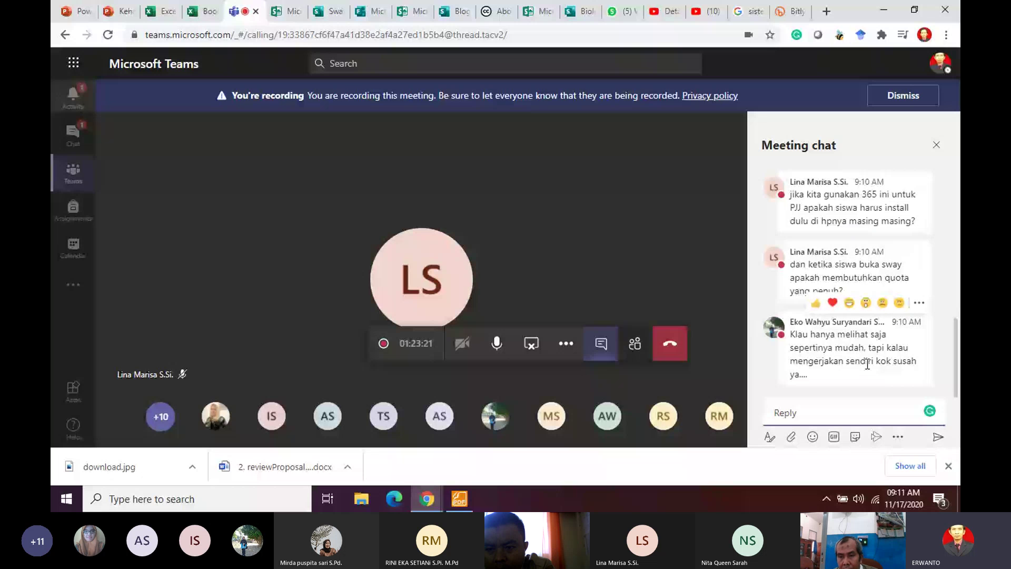
{"action": "scroll", "coordinate": [922, 274], "scroll_direction": "up", "scroll_amount": 3}
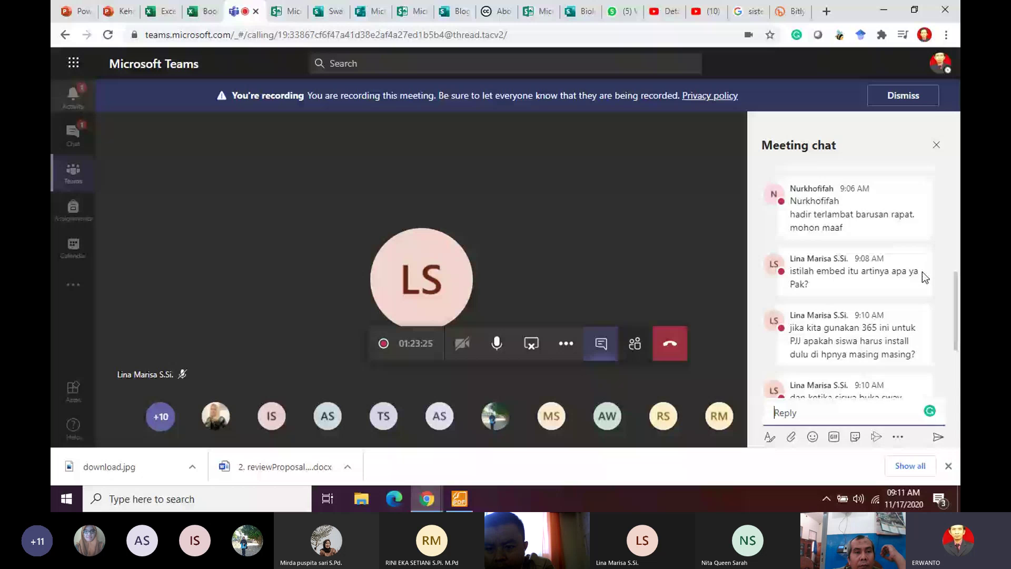
{"action": "scroll", "coordinate": [922, 272], "scroll_direction": "up", "scroll_amount": 3}
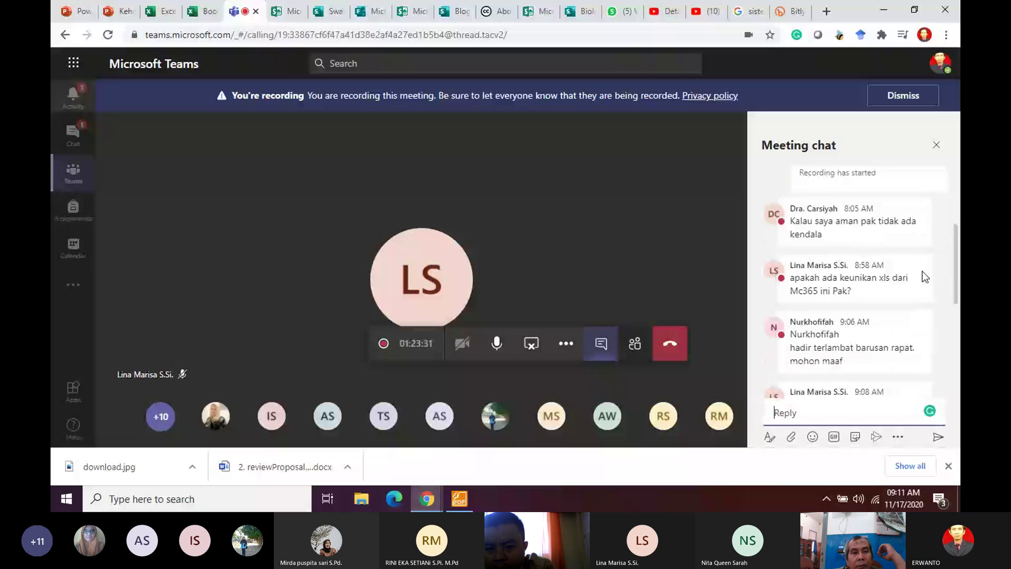
{"action": "scroll", "coordinate": [922, 270], "scroll_direction": "down", "scroll_amount": 3}
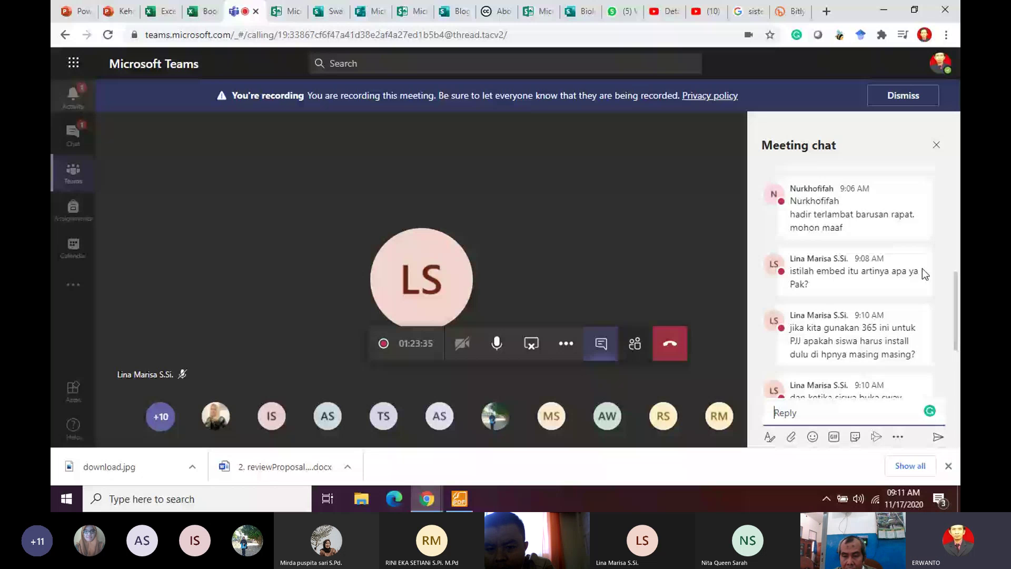
{"action": "scroll", "coordinate": [922, 270], "scroll_direction": "up", "scroll_amount": 2}
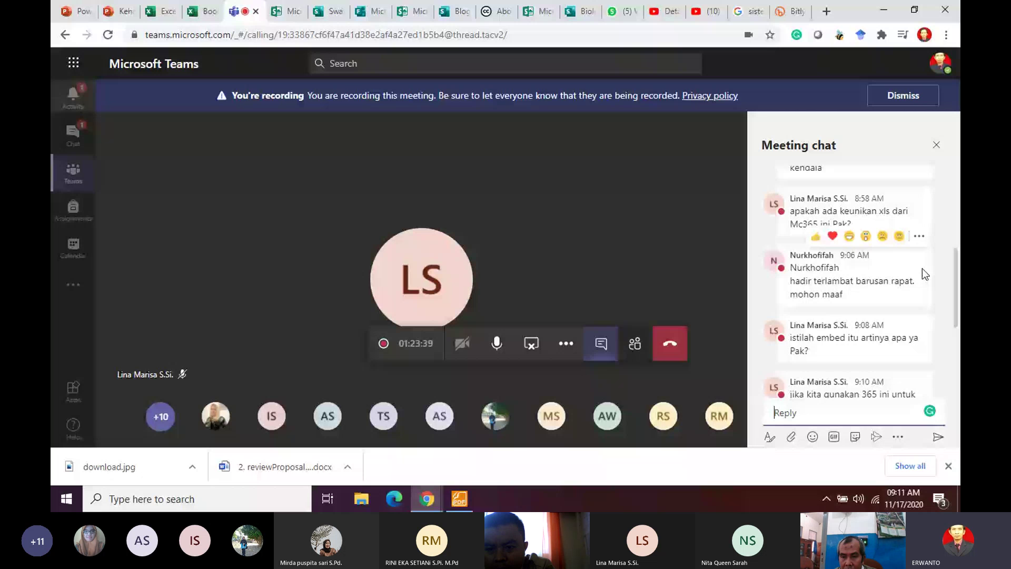
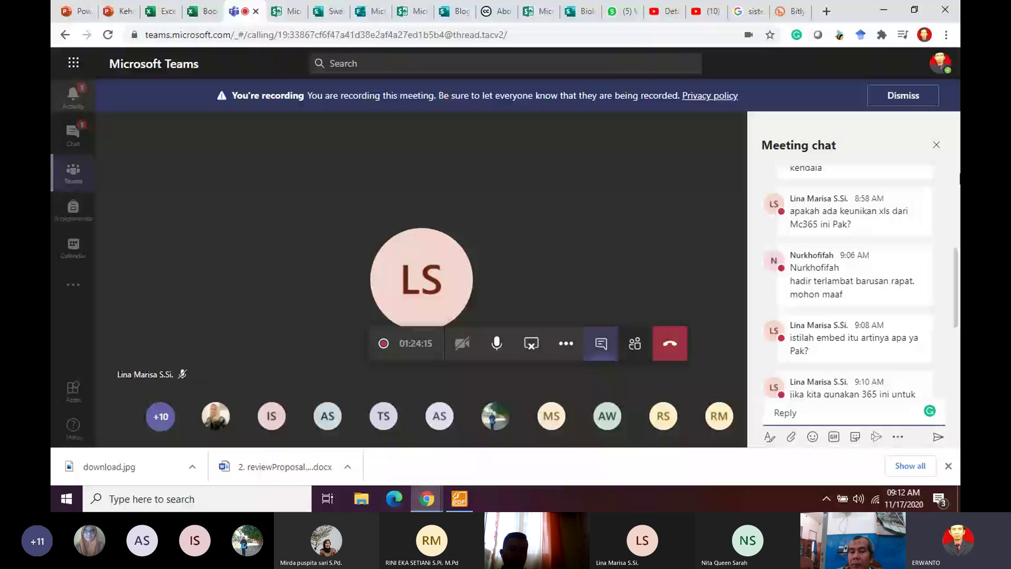
Step: Expand the participant's two-part OneDrive saving and syncing question and read it through to their thank-you
{"action": "scroll", "coordinate": [855, 247], "scroll_direction": "down", "scroll_amount": 5}
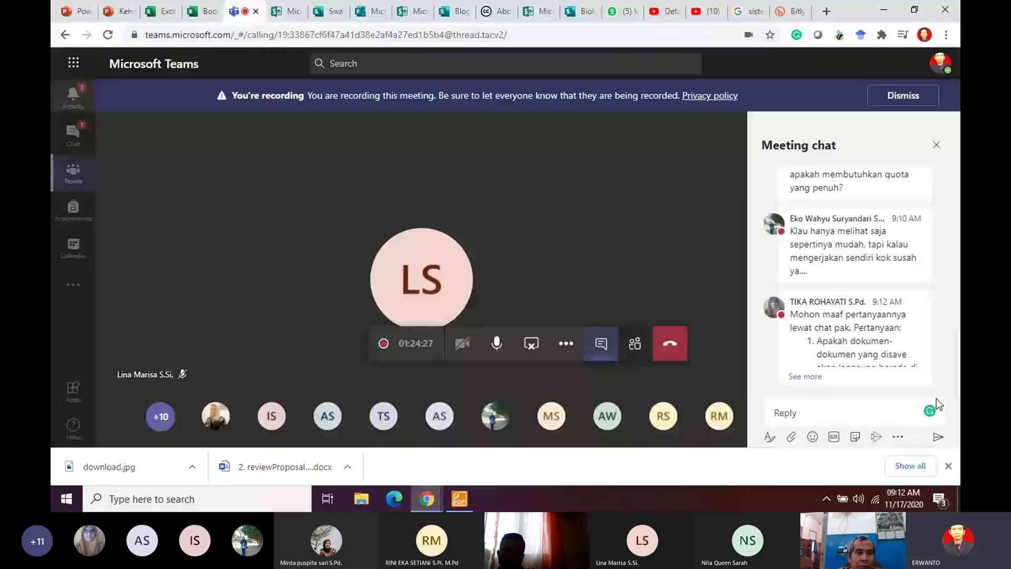
{"action": "left_click", "coordinate": [806, 377]}
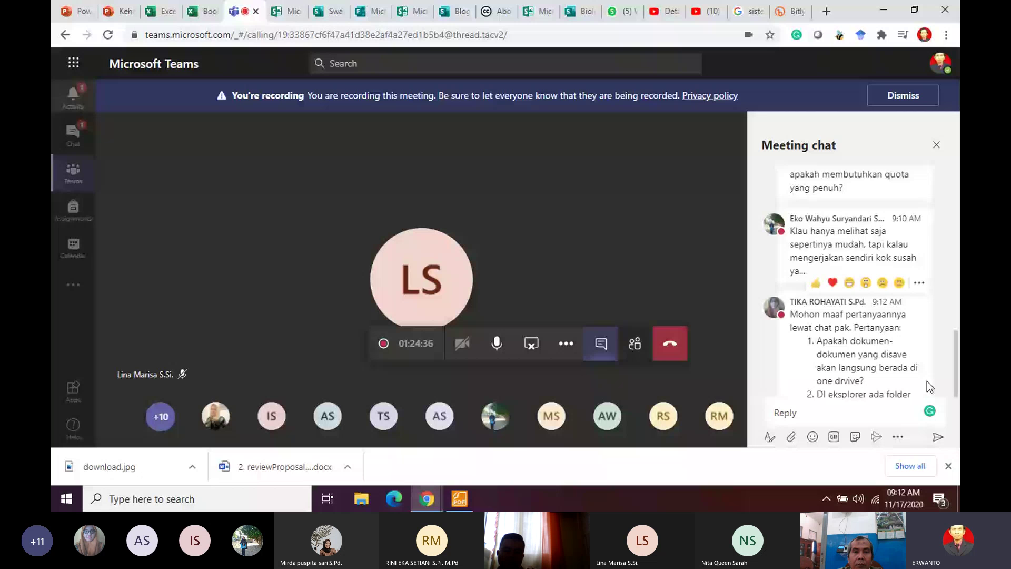
{"action": "scroll", "coordinate": [919, 374], "scroll_direction": "down", "scroll_amount": 2}
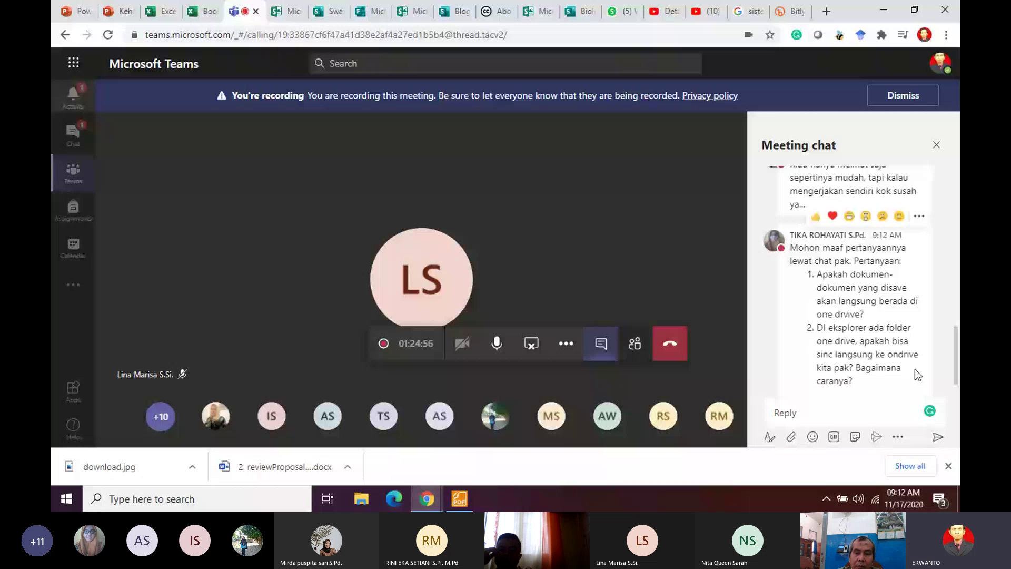
{"action": "scroll", "coordinate": [915, 368], "scroll_direction": "up", "scroll_amount": 1}
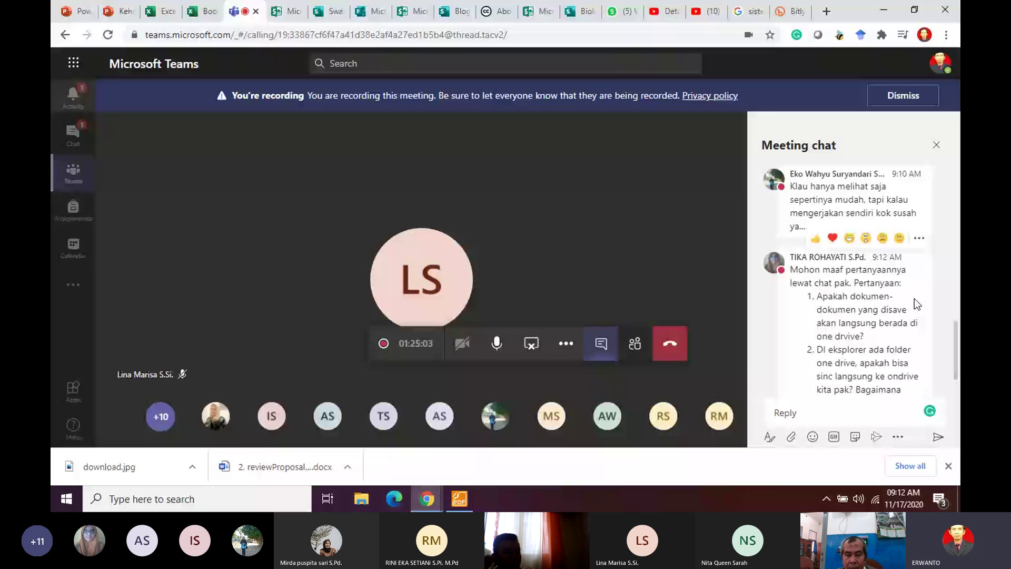
{"action": "scroll", "coordinate": [915, 300], "scroll_direction": "down", "scroll_amount": 2}
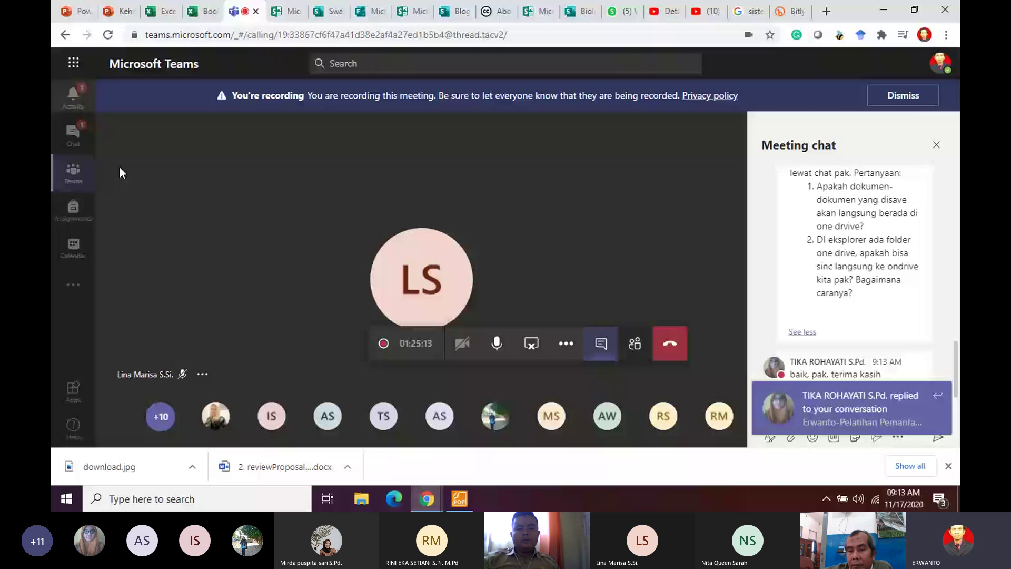
Step: Leave the meeting view and show the General channel's Class Notebook tab
{"action": "left_click", "coordinate": [74, 173]}
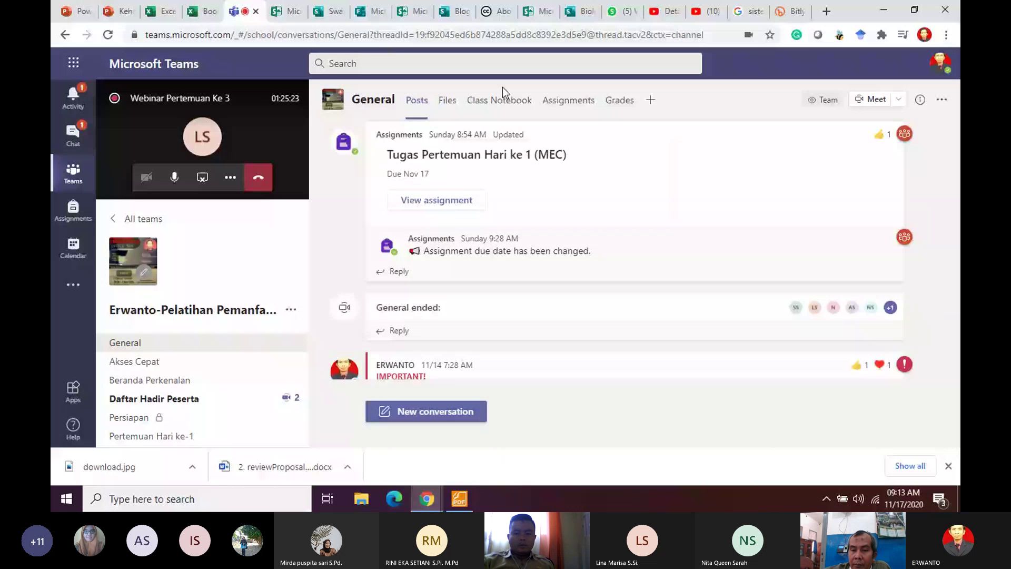
{"action": "mouse_move", "coordinate": [545, 118]}
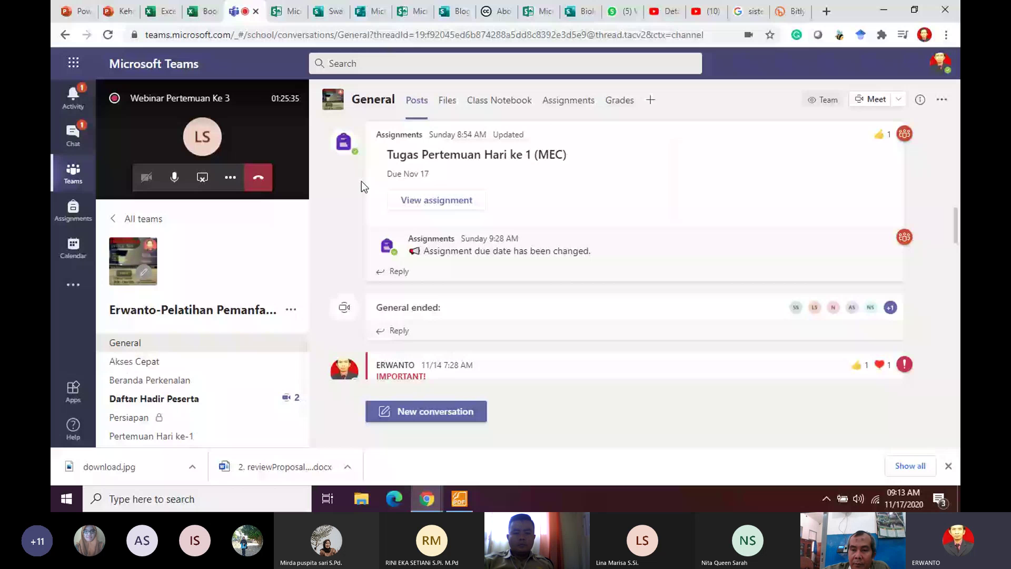
{"action": "left_click", "coordinate": [523, 101]}
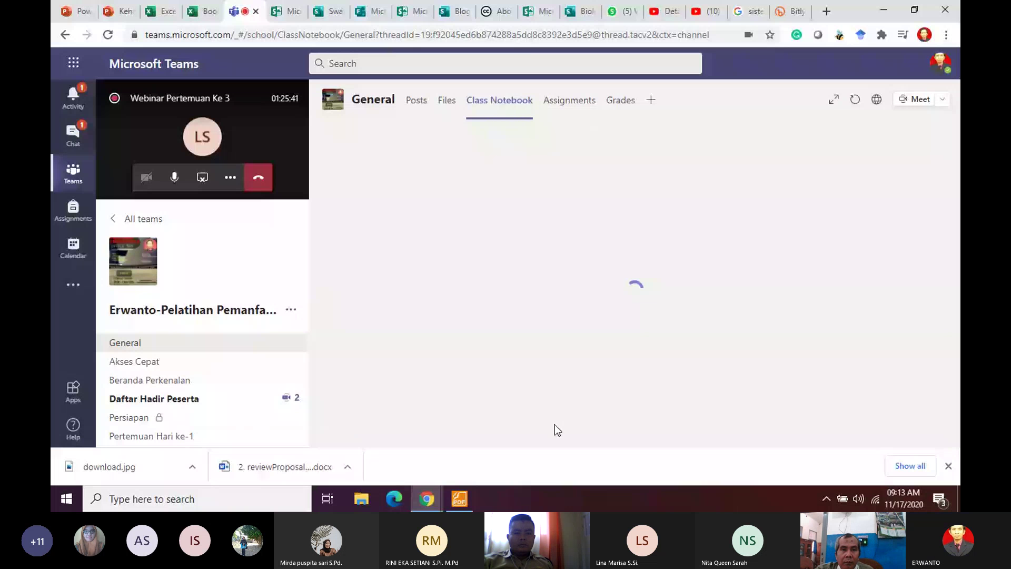
Step: Start a Class Notebook from a blank notebook and advance to the student sections step
{"action": "left_click", "coordinate": [609, 381]}
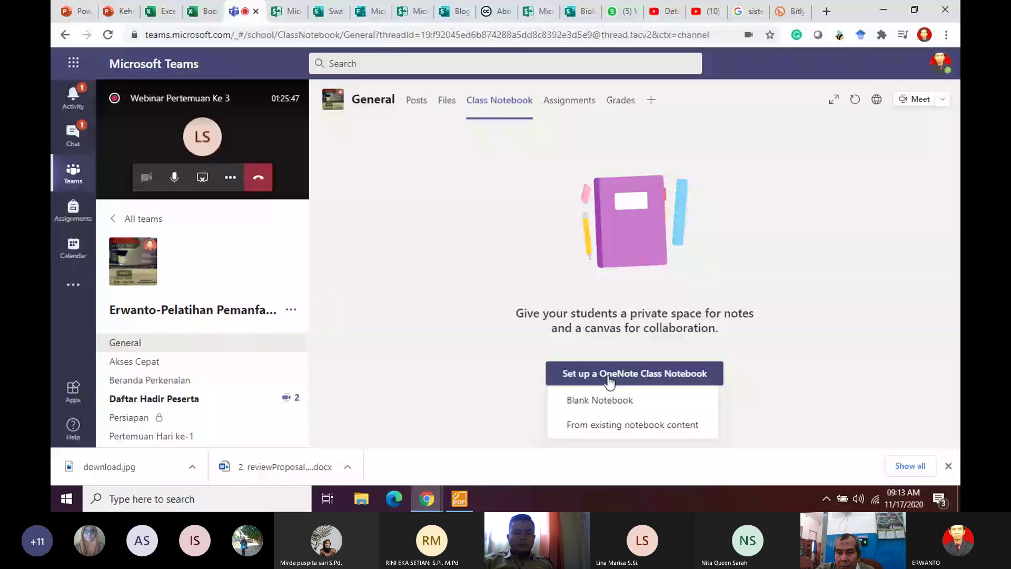
{"action": "left_click", "coordinate": [626, 403]}
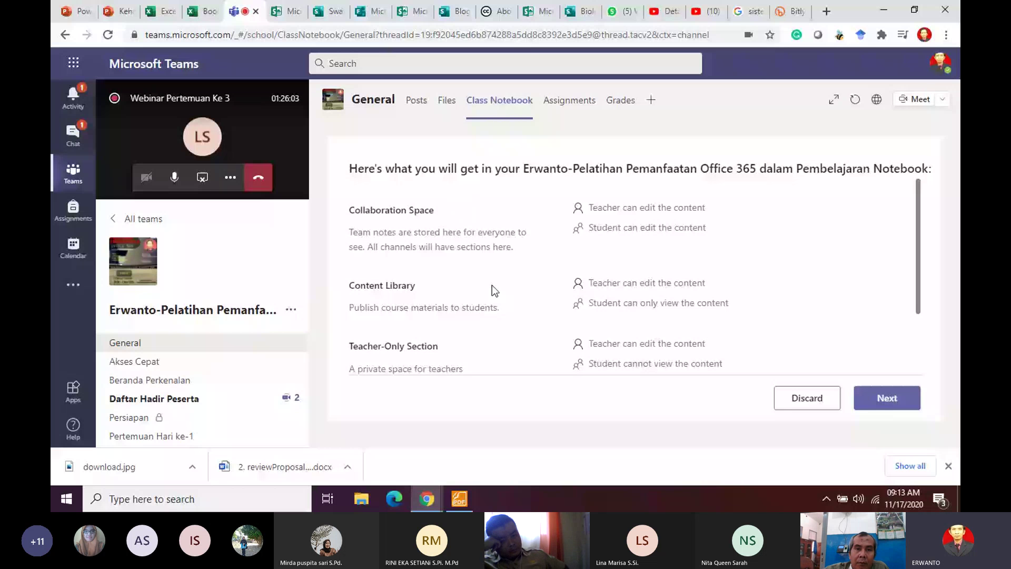
{"action": "scroll", "coordinate": [492, 285], "scroll_direction": "down", "scroll_amount": 2}
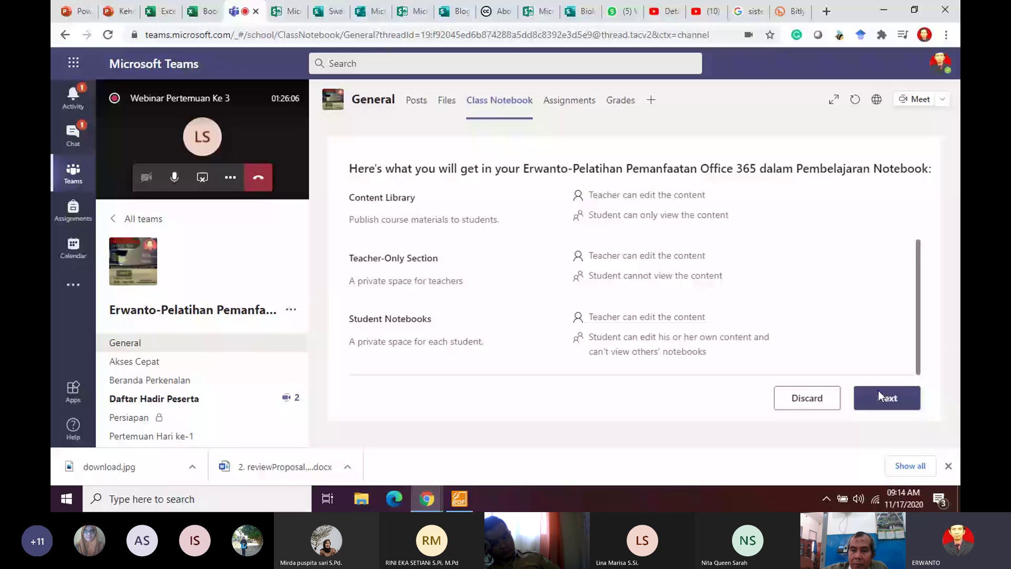
{"action": "left_click", "coordinate": [879, 395]}
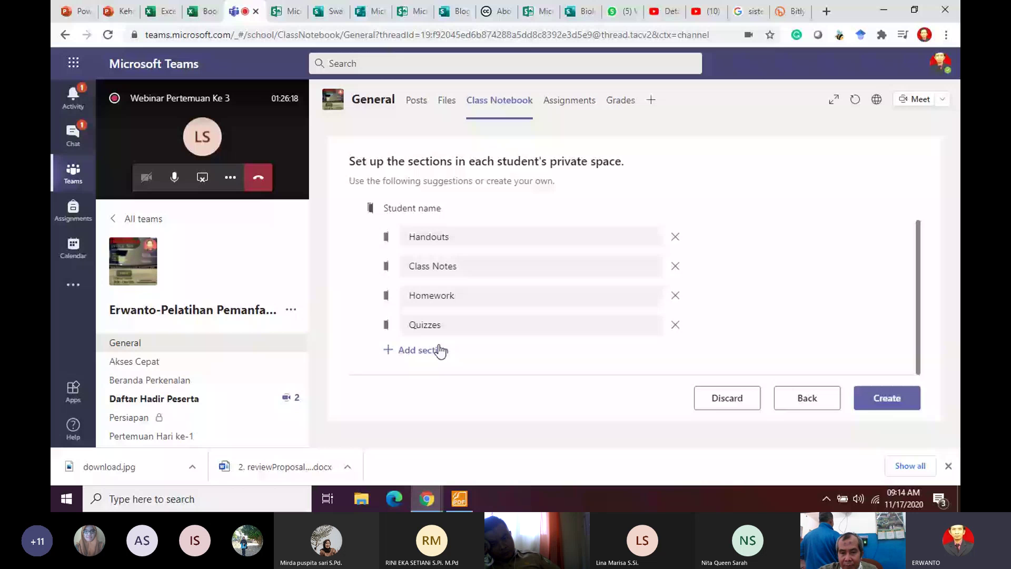
Step: Add student sections Perkenalan and Praktikum and create the Class Notebook
{"action": "left_click", "coordinate": [440, 350]}
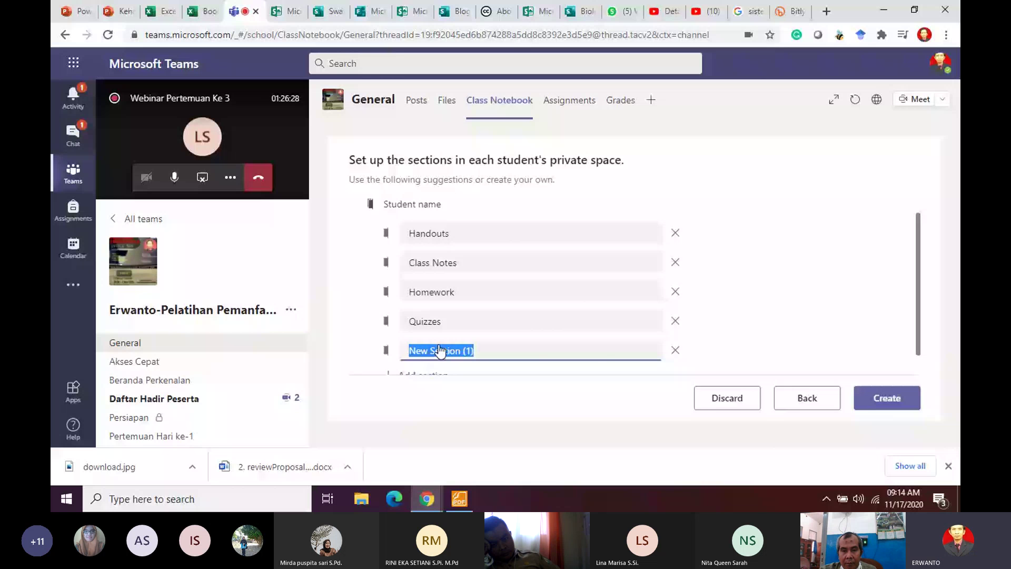
{"action": "type", "text": "Perkenalan"}
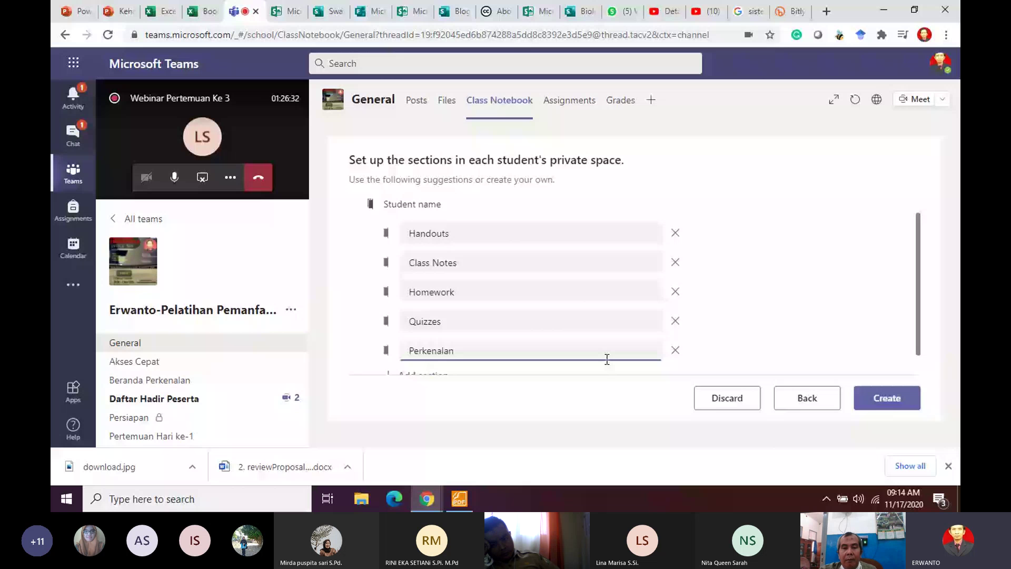
{"action": "key", "text": "Return"}
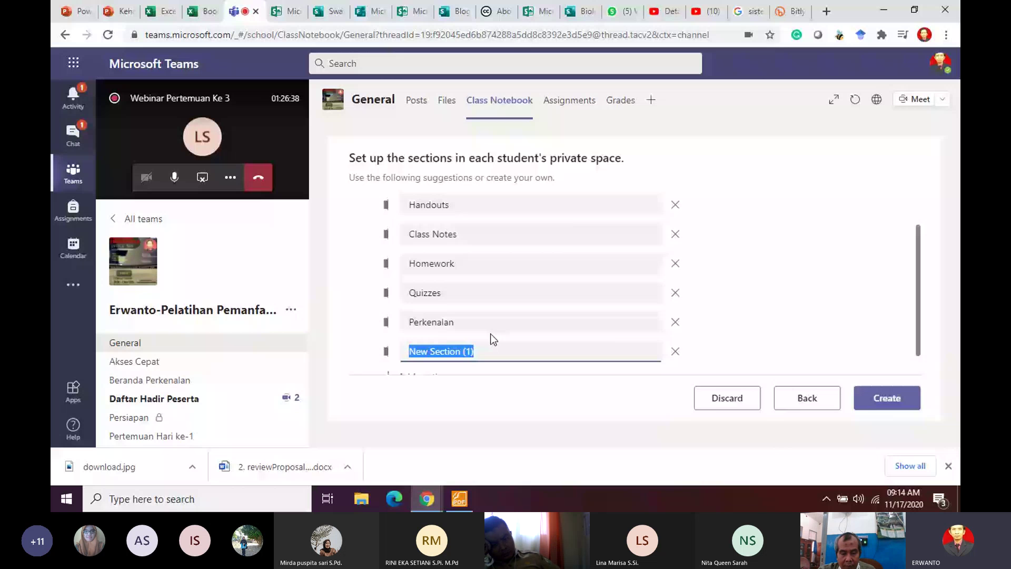
{"action": "type", "text": "P"}
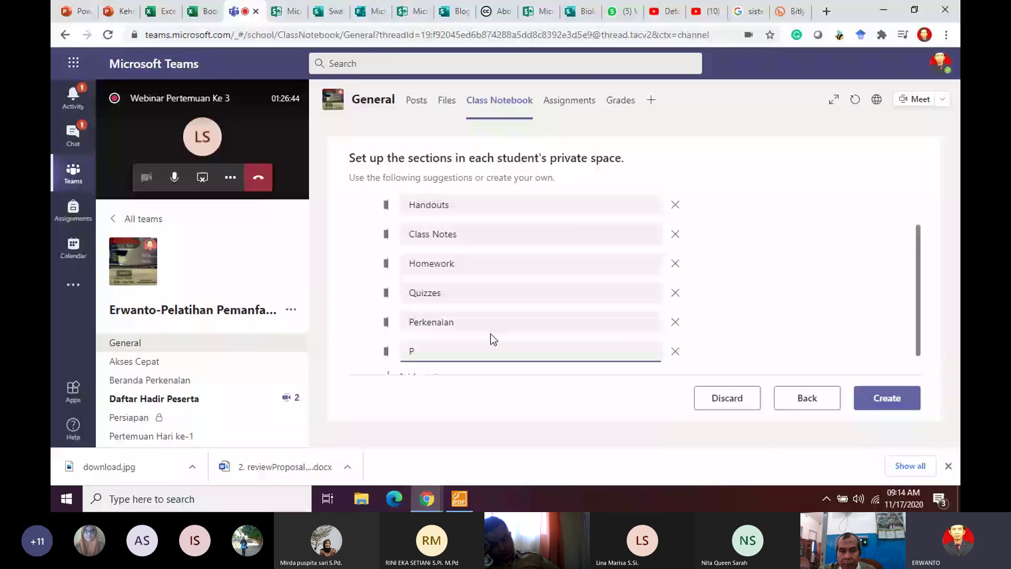
{"action": "type", "text": "raktikum"}
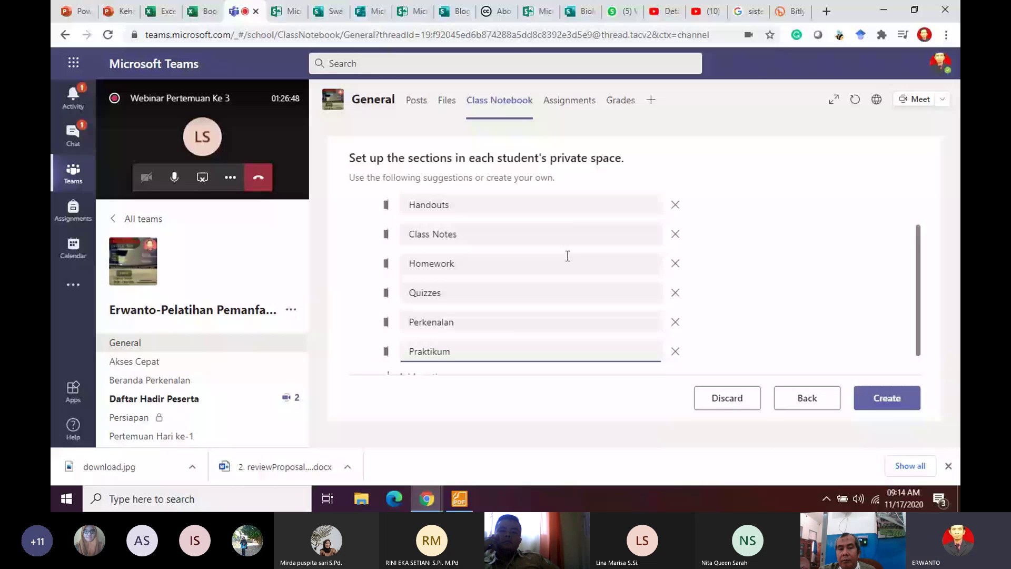
{"action": "left_click", "coordinate": [877, 402]}
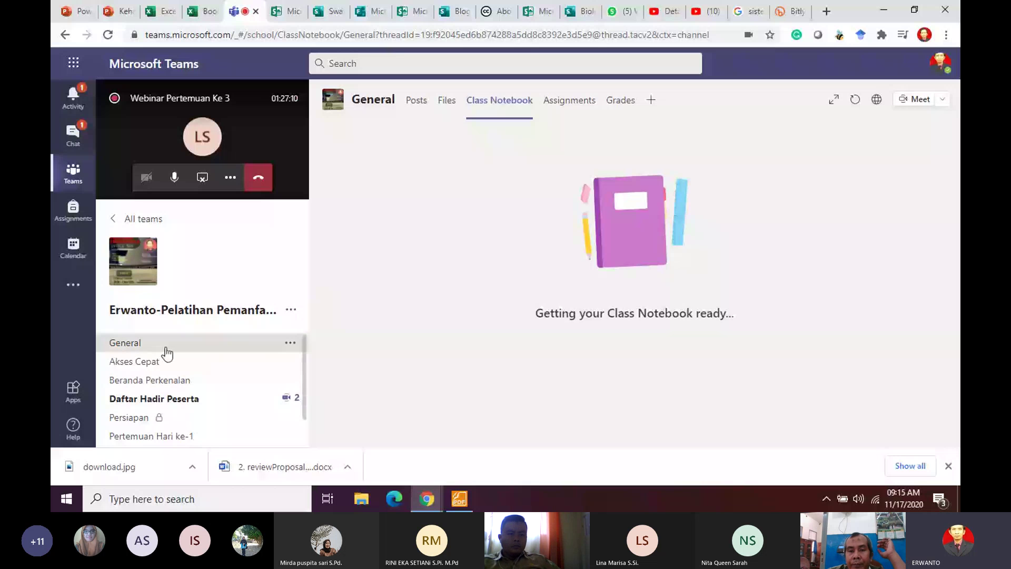
Step: From the Akses Cepat channel, launch OneNote from the Microsoft 365 app launcher
{"action": "left_click", "coordinate": [166, 369]}
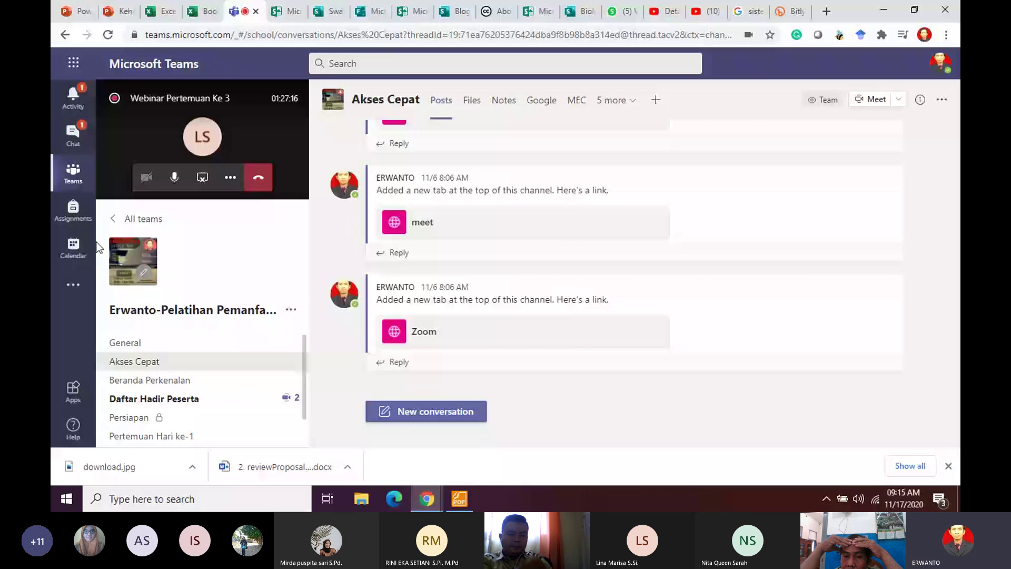
{"action": "left_click", "coordinate": [74, 64]}
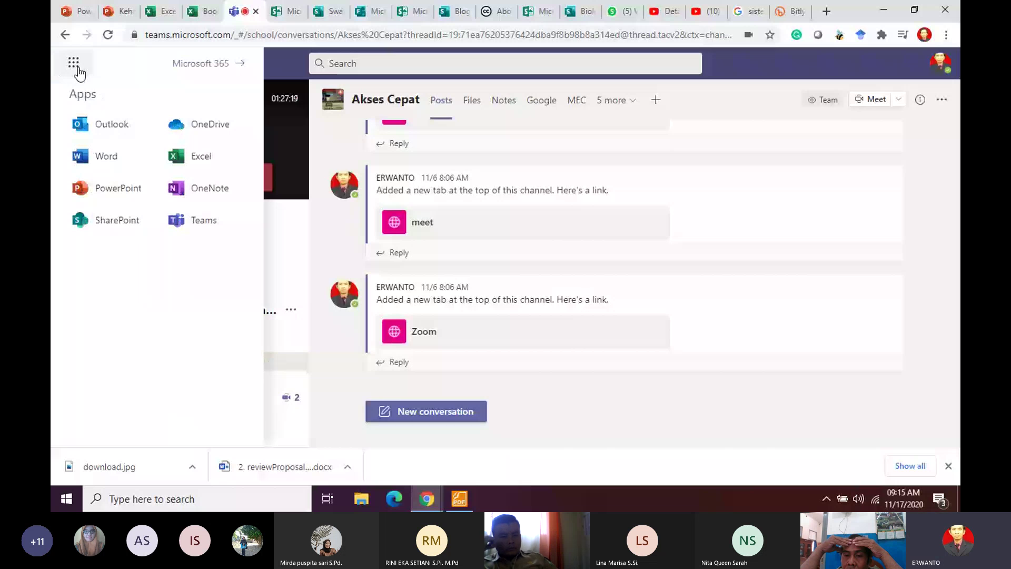
{"action": "left_click", "coordinate": [188, 193]}
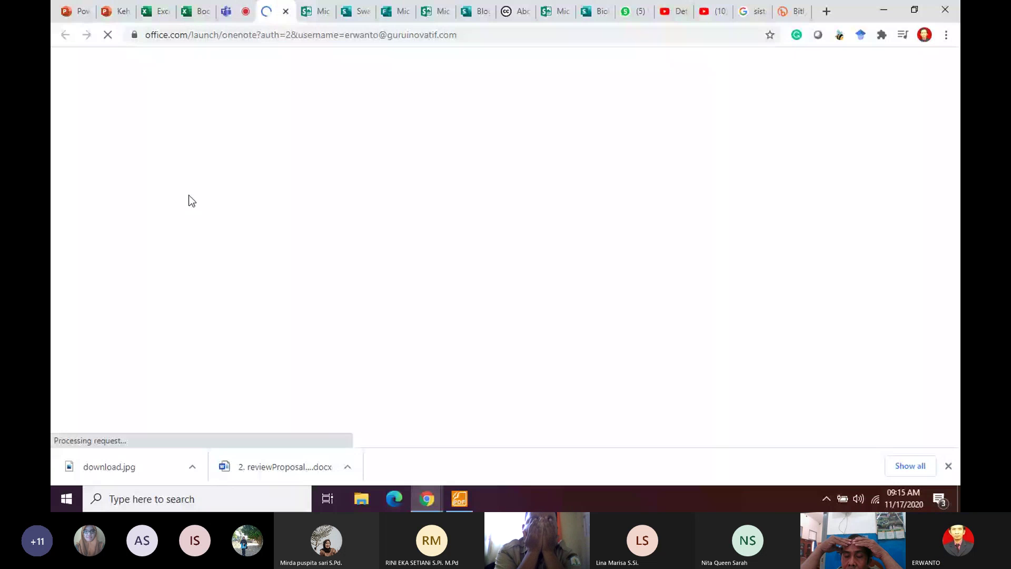
Step: Close all the unused Sway browser tabs, leaving OneNote's notebook list
{"action": "left_click", "coordinate": [316, 11]}
{"action": "left_click", "coordinate": [326, 11]}
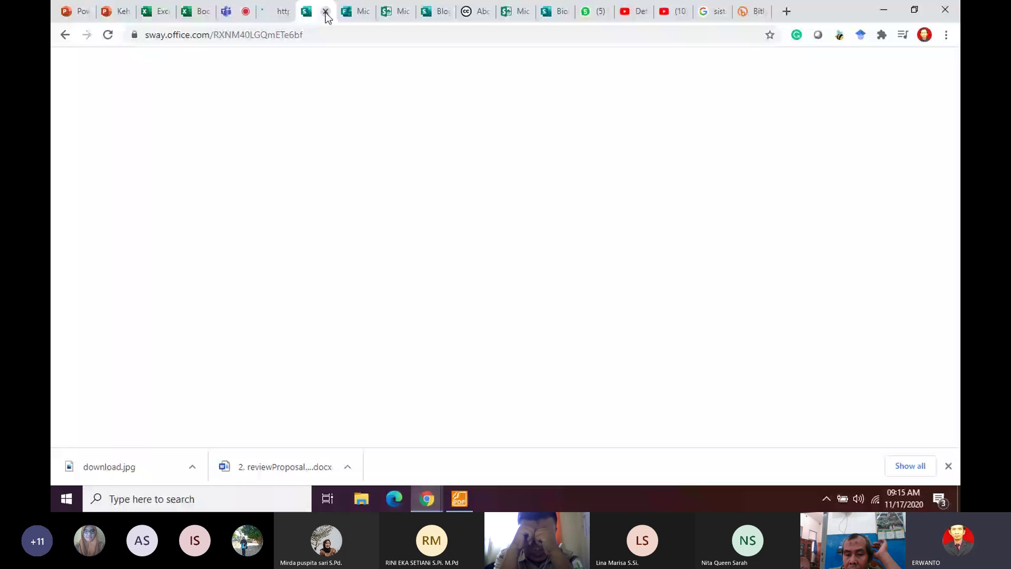
{"action": "left_click", "coordinate": [325, 11]}
{"action": "left_click", "coordinate": [326, 11]}
{"action": "left_click", "coordinate": [325, 11]}
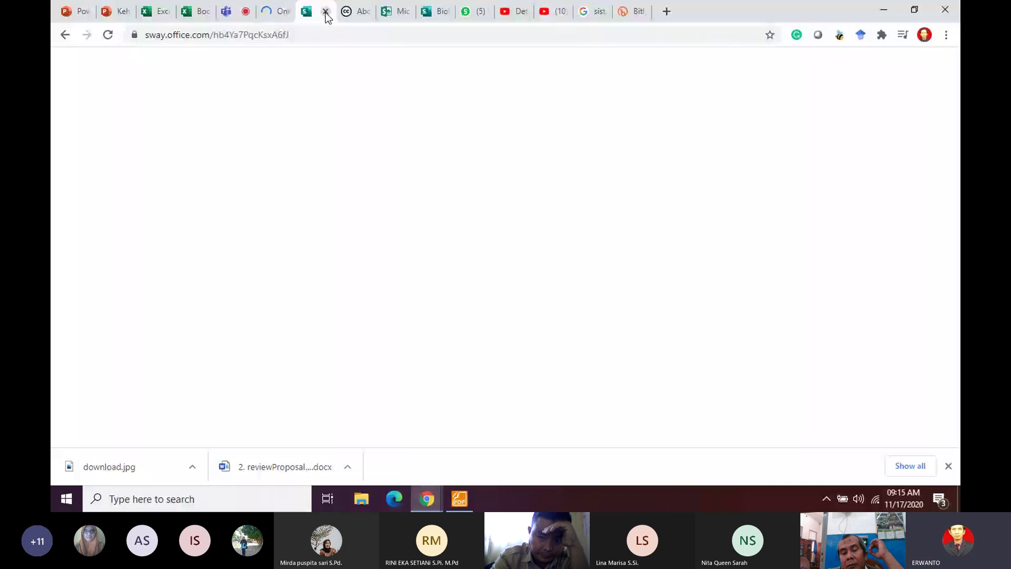
{"action": "left_click", "coordinate": [325, 11]}
{"action": "left_click", "coordinate": [326, 11]}
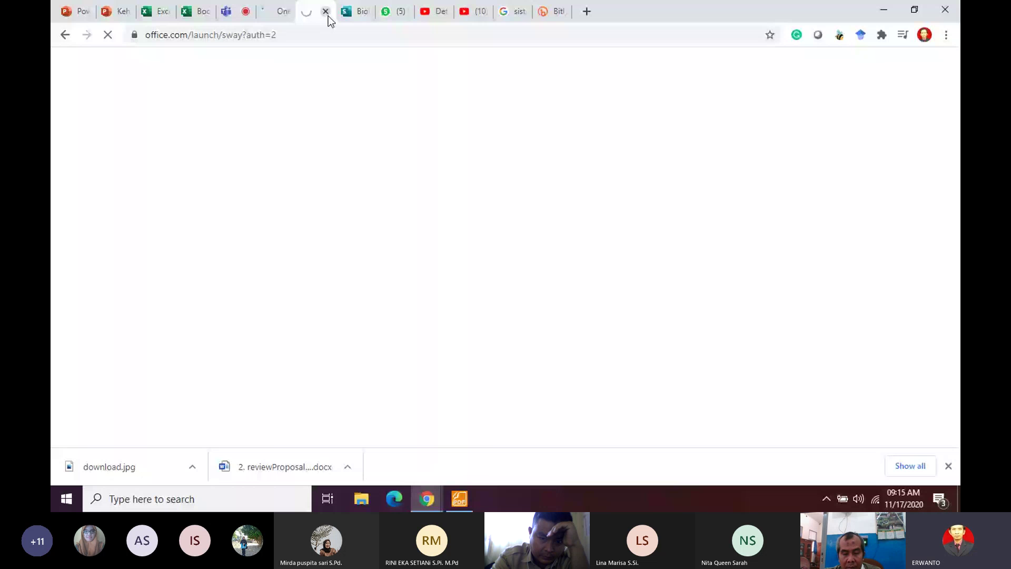
{"action": "left_click", "coordinate": [327, 15]}
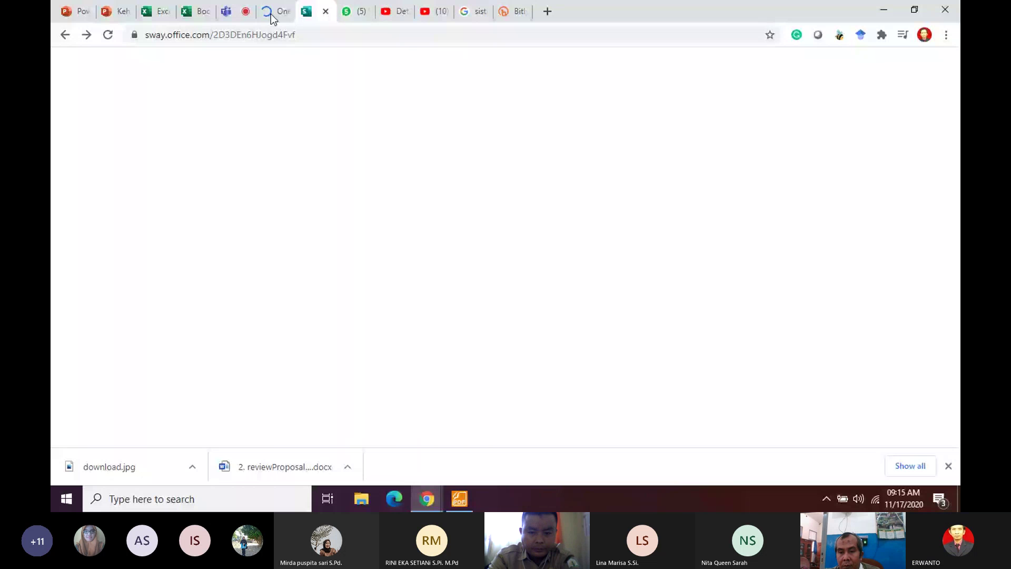
{"action": "left_click", "coordinate": [270, 19]}
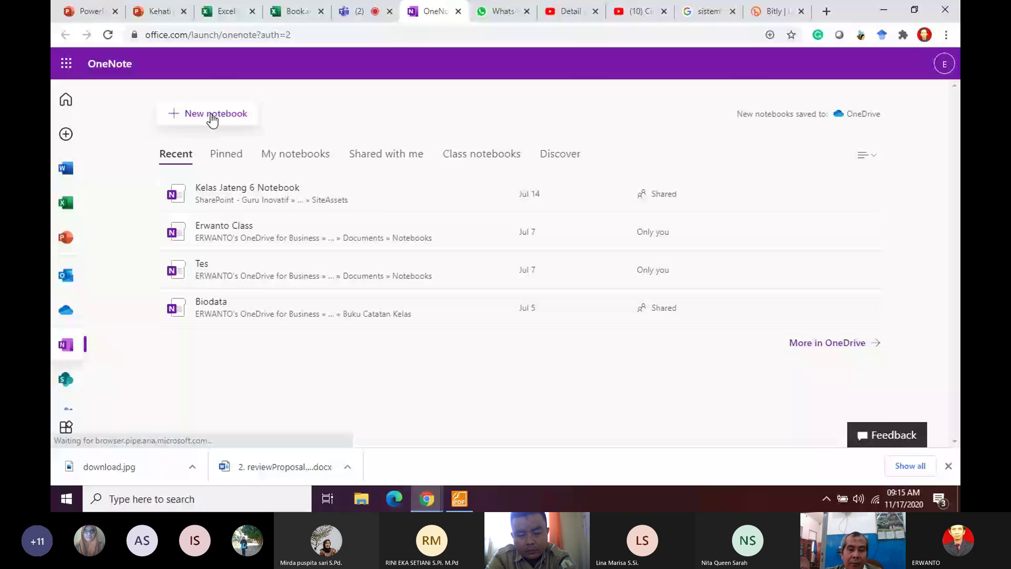
Step: Create a new OneNote notebook named 'Pelatihan o365 Erwan HGN'
{"action": "left_click", "coordinate": [212, 117]}
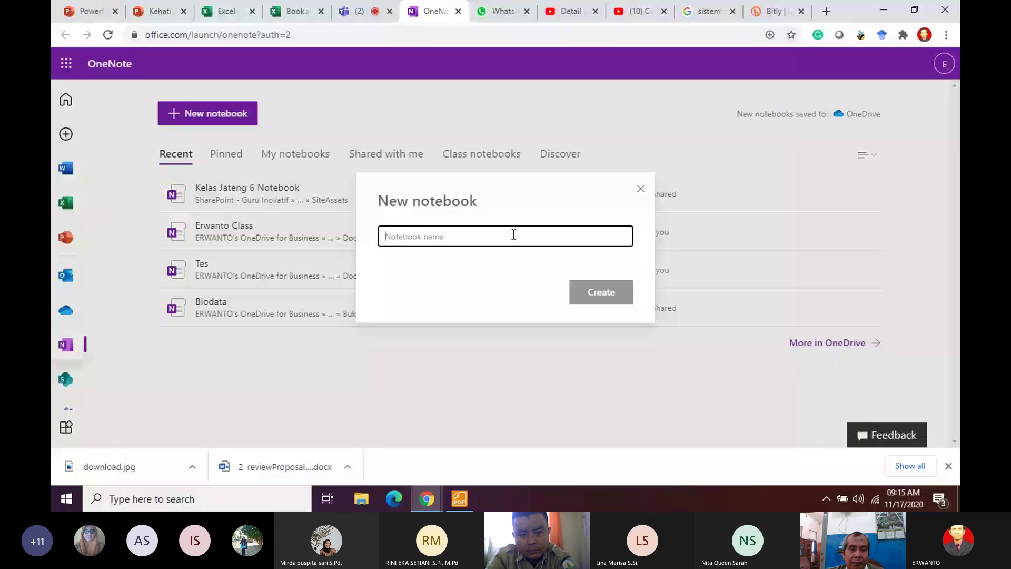
{"action": "type", "text": "Pelat"}
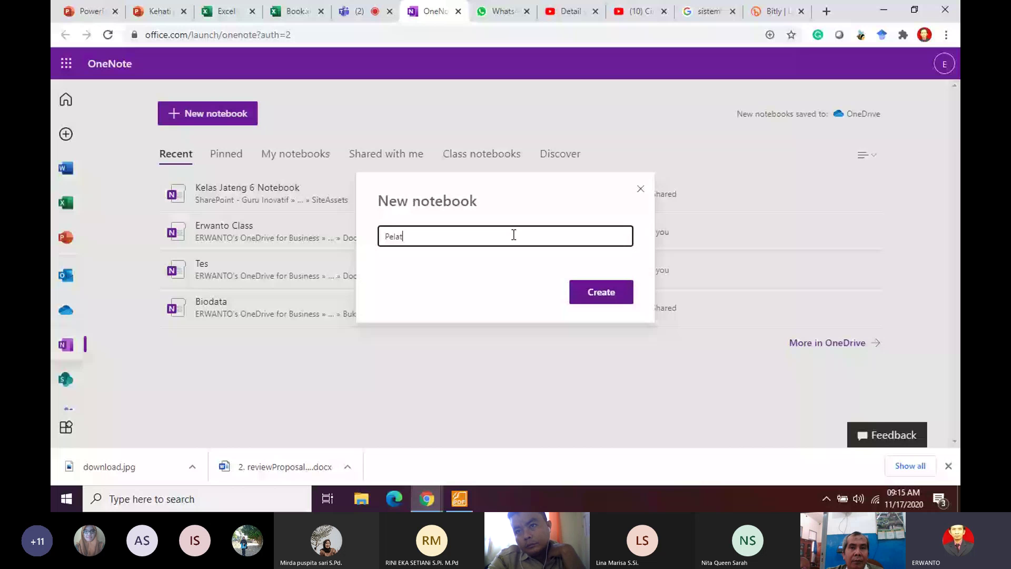
{"action": "type", "text": "ihan o3"}
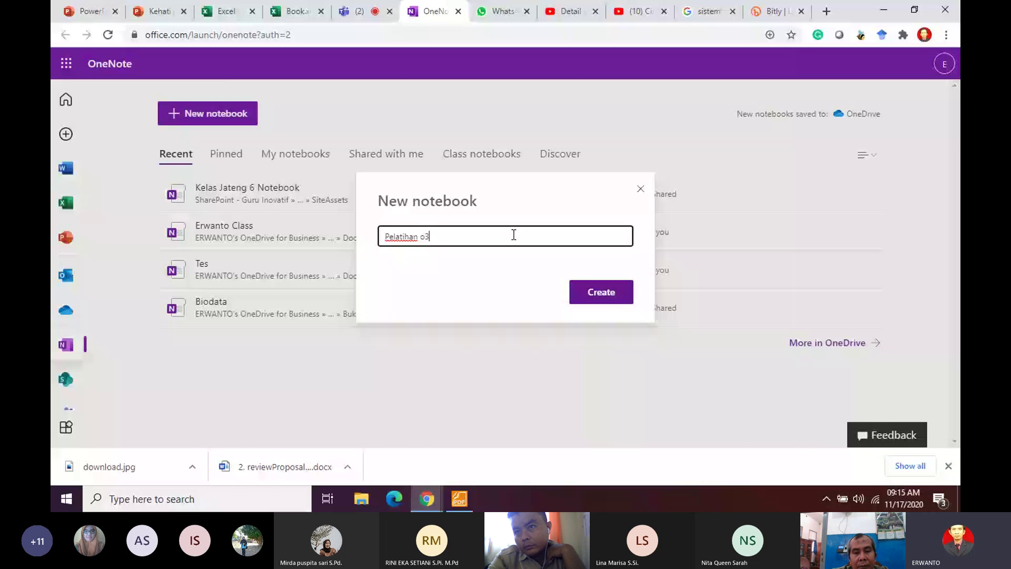
{"action": "type", "text": "65 Erwan"}
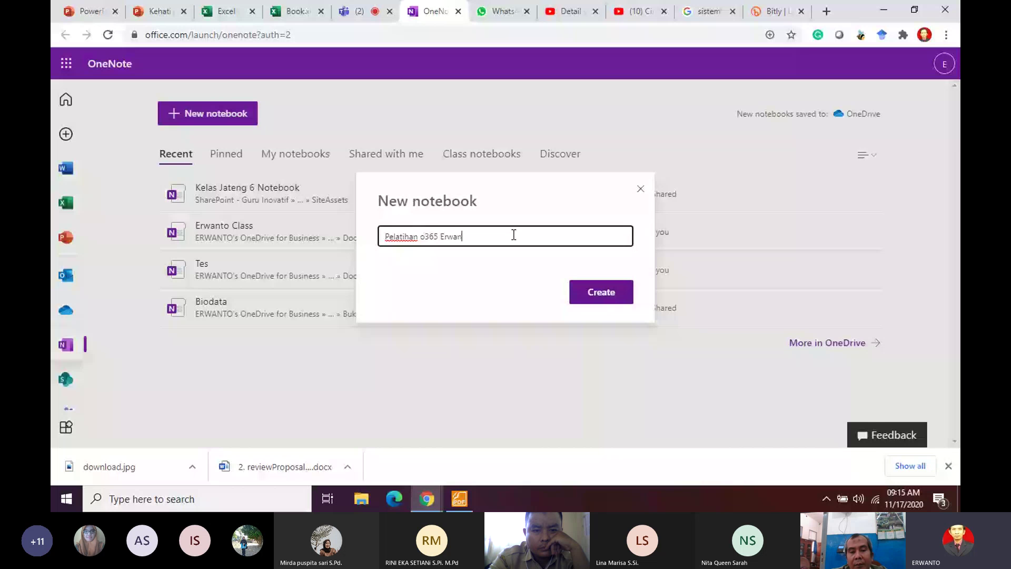
{"action": "type", "text": " HGN"}
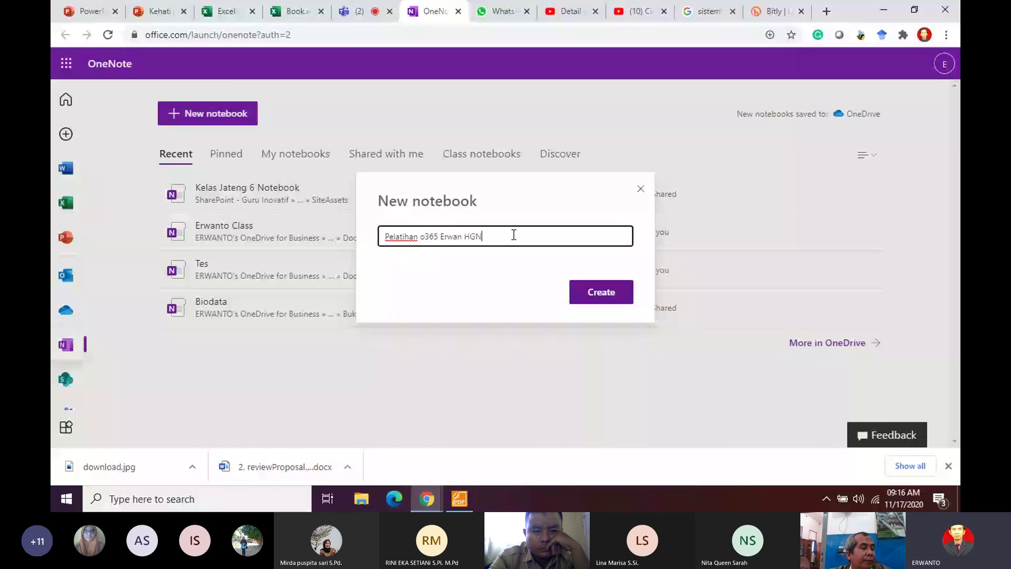
{"action": "left_click", "coordinate": [596, 293]}
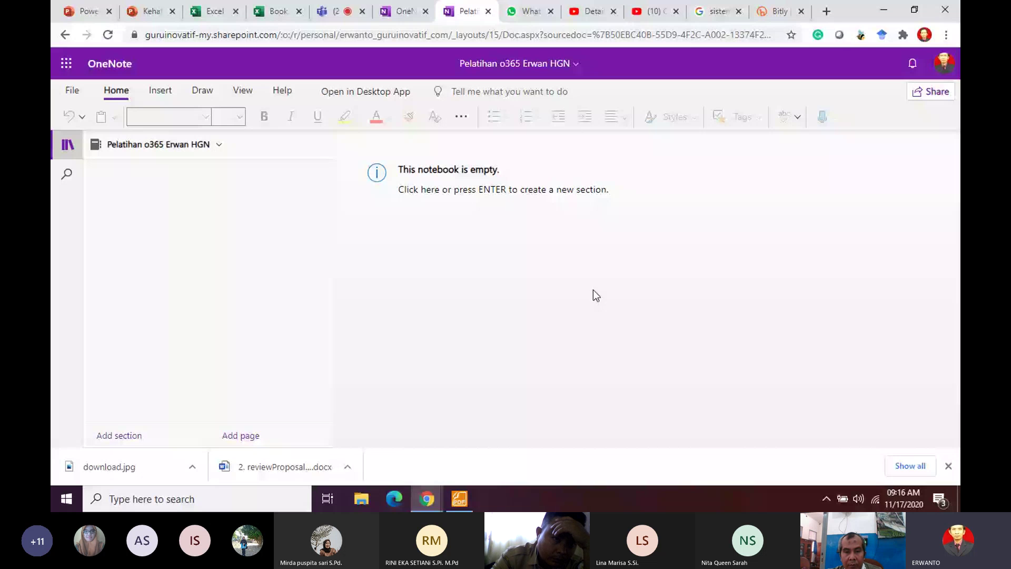
Step: Open Kelas Jateng 6 Notebook, look over its Insert and Draw tools, then begin another notebook
{"action": "left_click", "coordinate": [222, 151]}
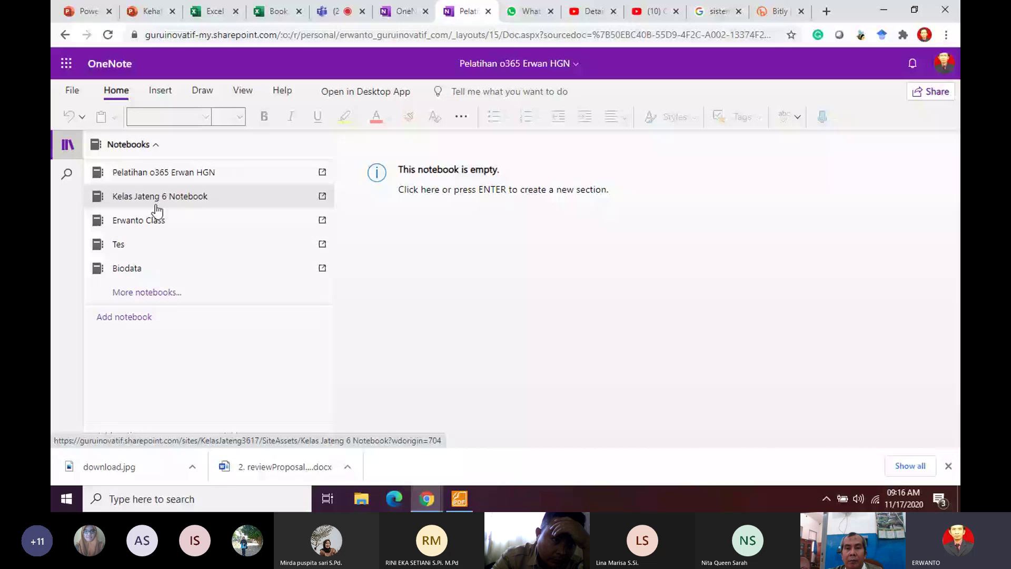
{"action": "left_click", "coordinate": [189, 206]}
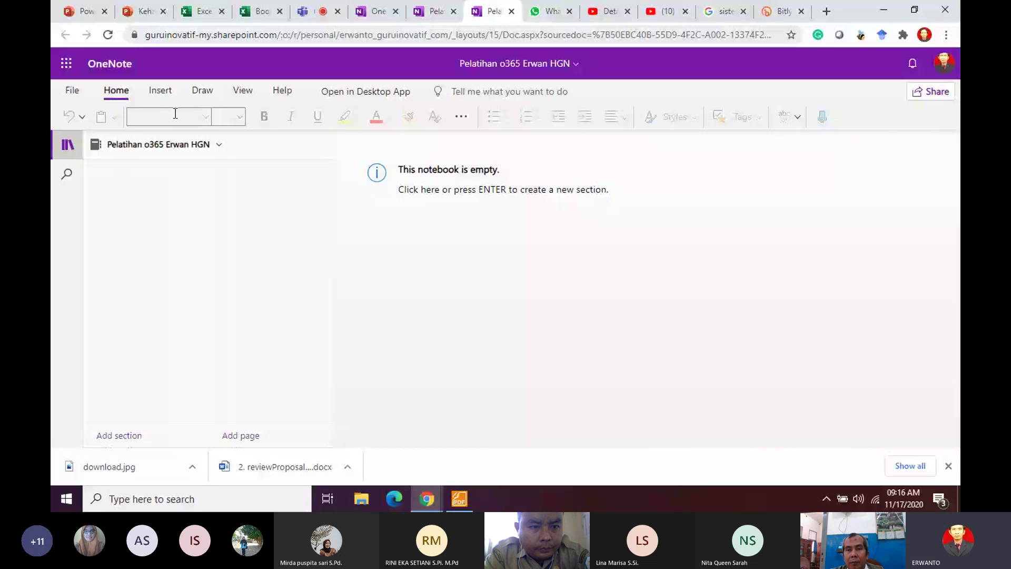
{"action": "left_click", "coordinate": [160, 90]}
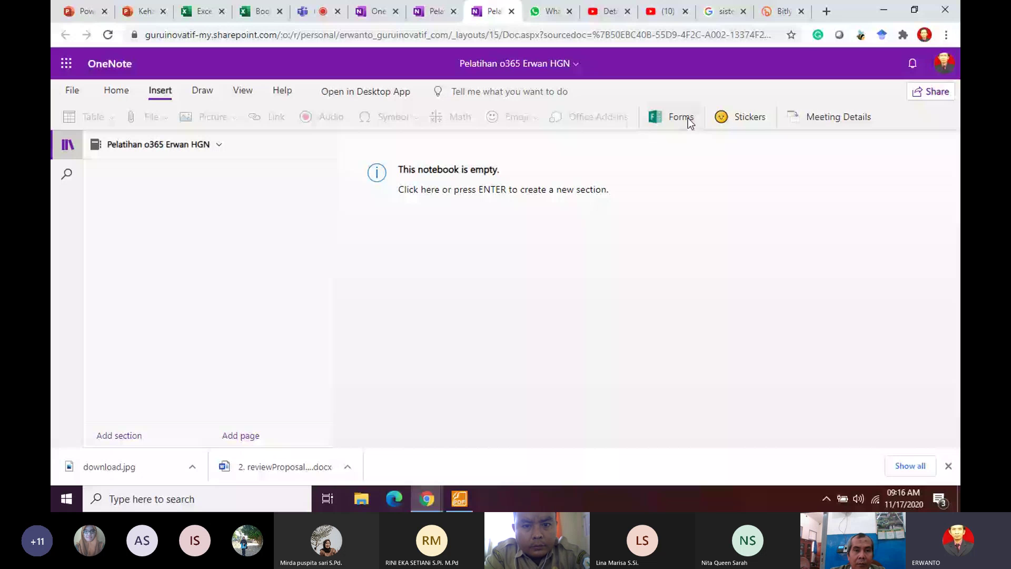
{"action": "left_click", "coordinate": [202, 90]}
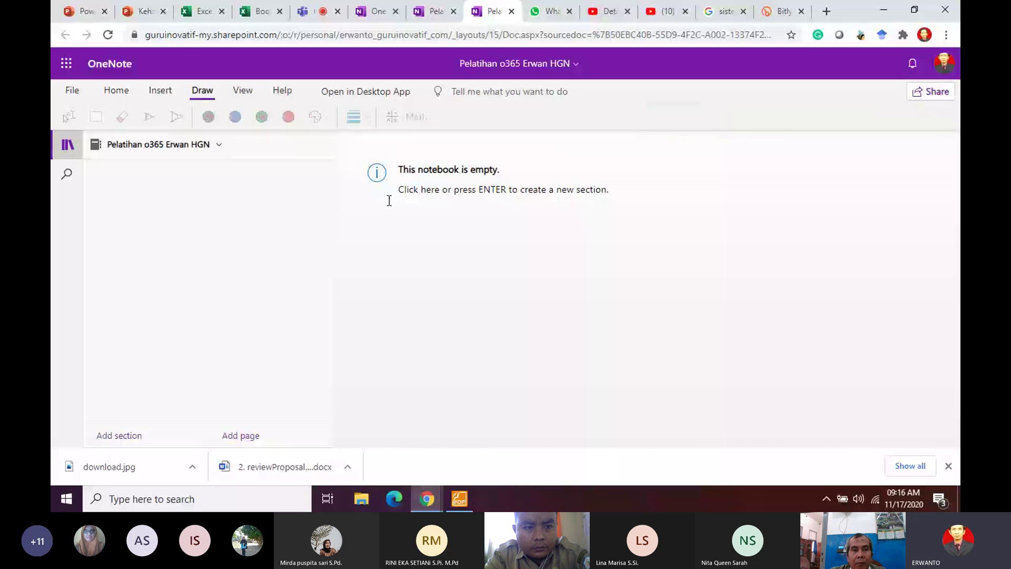
{"action": "left_click", "coordinate": [216, 148]}
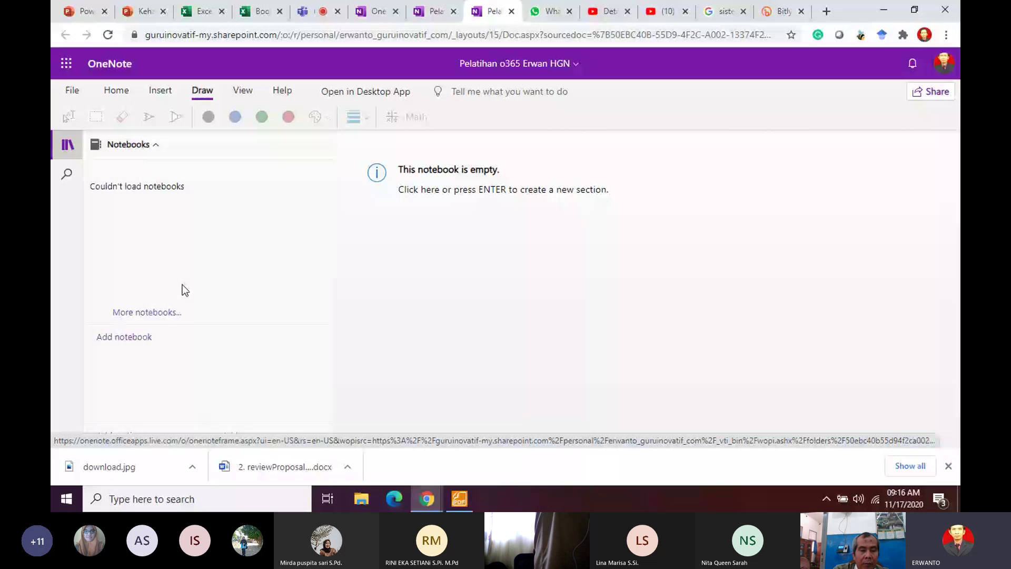
{"action": "left_click", "coordinate": [123, 337]}
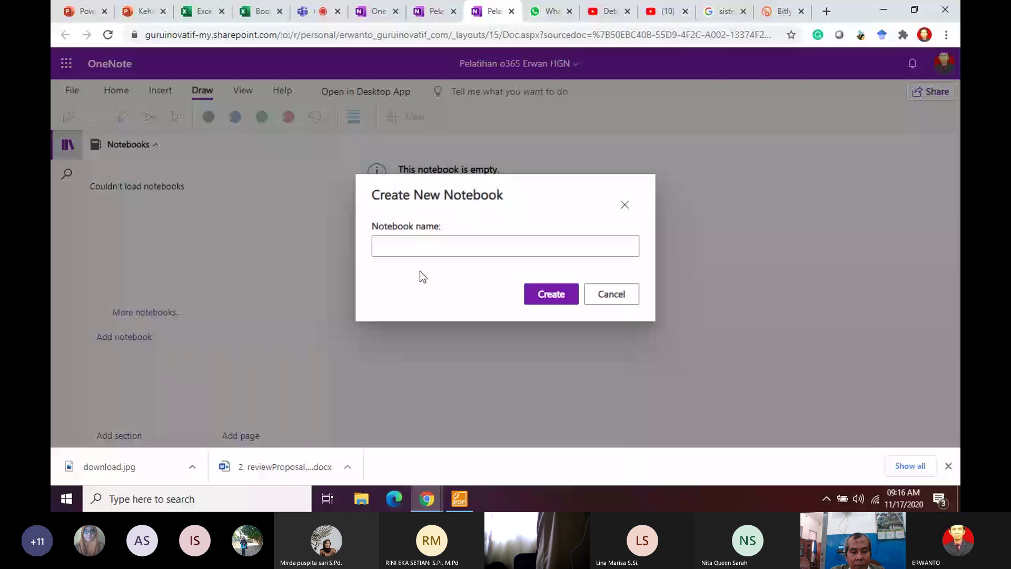
Step: Create a new notebook named 'Buku 1'
{"action": "left_click", "coordinate": [534, 252]}
{"action": "type", "text": "Buku"}
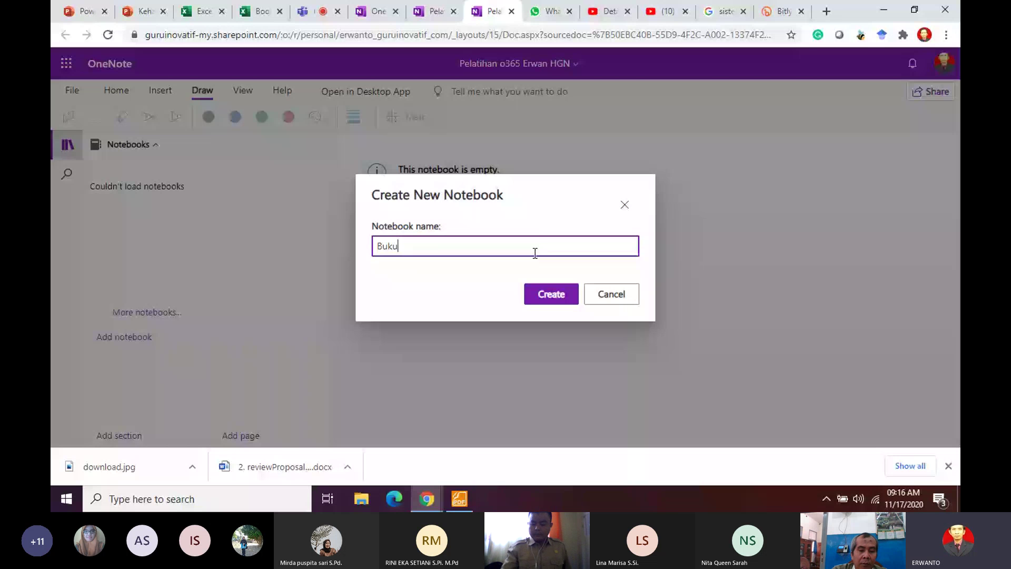
{"action": "type", "text": " 1"}
{"action": "left_click", "coordinate": [557, 296]}
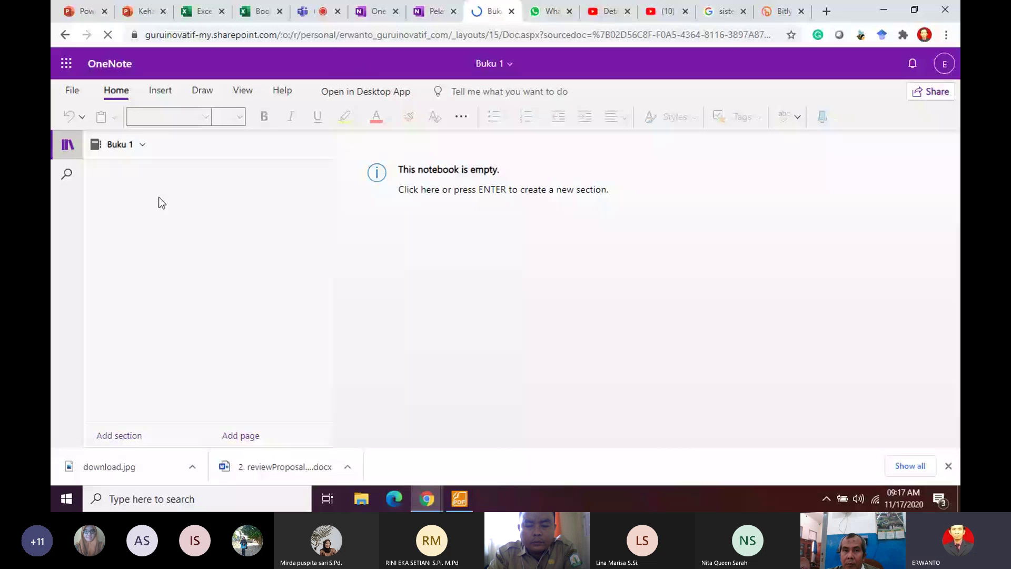
Step: Add the sections Tugas, Materi and Latihan Soal to Buku 1
{"action": "left_click", "coordinate": [501, 191]}
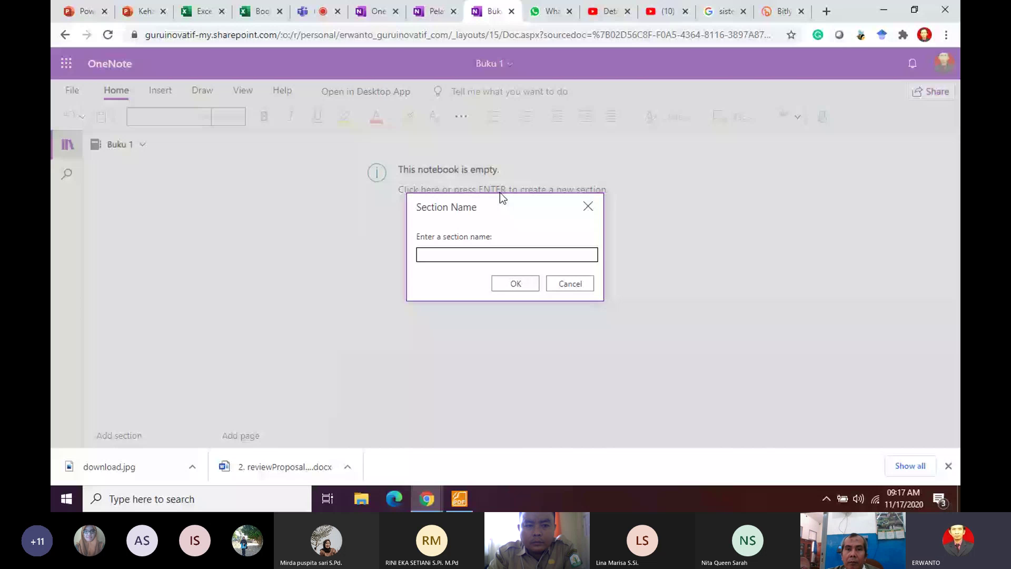
{"action": "type", "text": "Tugas"}
{"action": "left_click", "coordinate": [523, 287]}
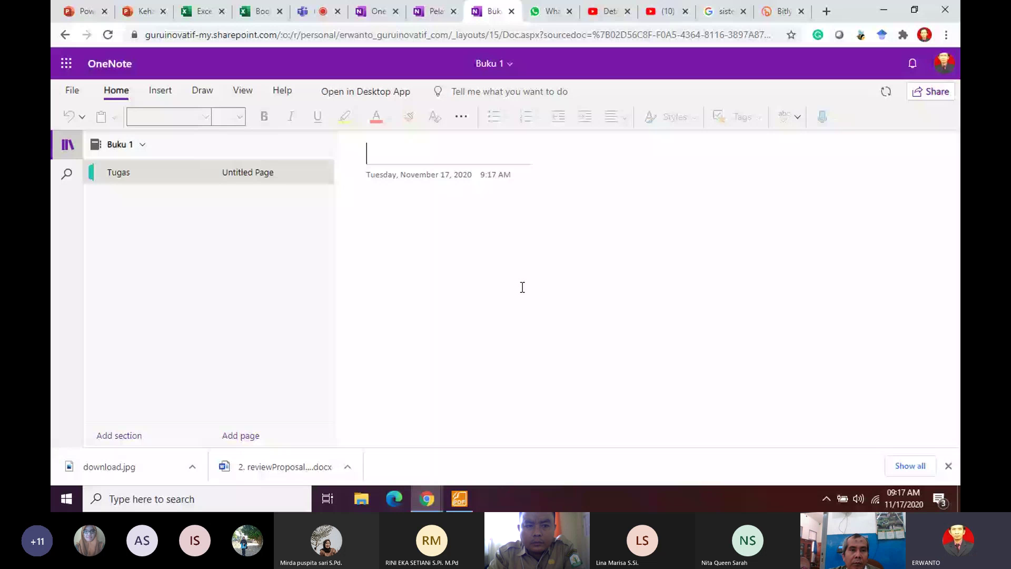
{"action": "key", "text": "ctrl+t"}
{"action": "type", "text": "M"}
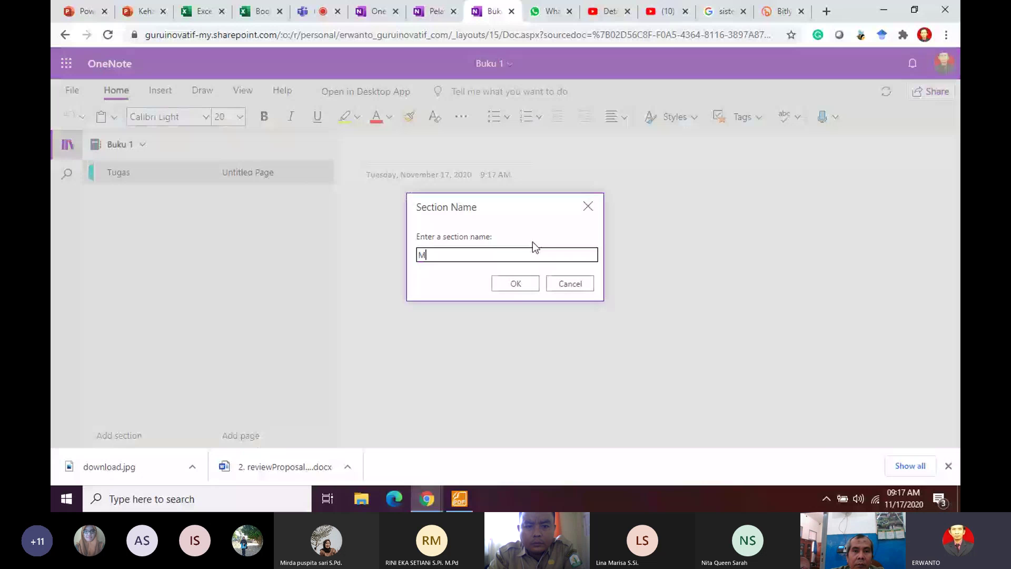
{"action": "type", "text": "ateri"}
{"action": "key", "text": "Return"}
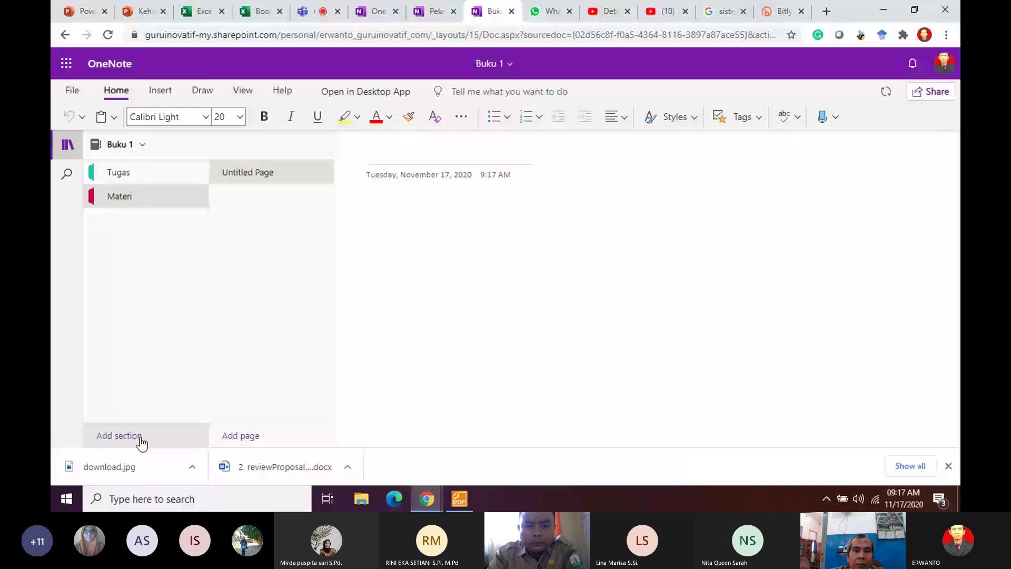
{"action": "left_click", "coordinate": [142, 444]}
{"action": "type", "text": "Lat"}
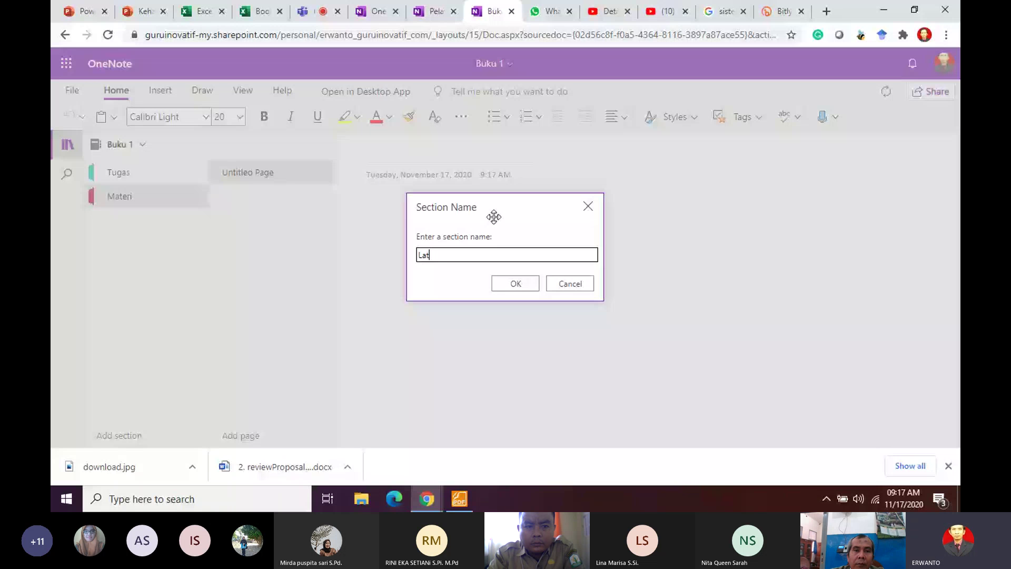
{"action": "type", "text": "ihan Soal"}
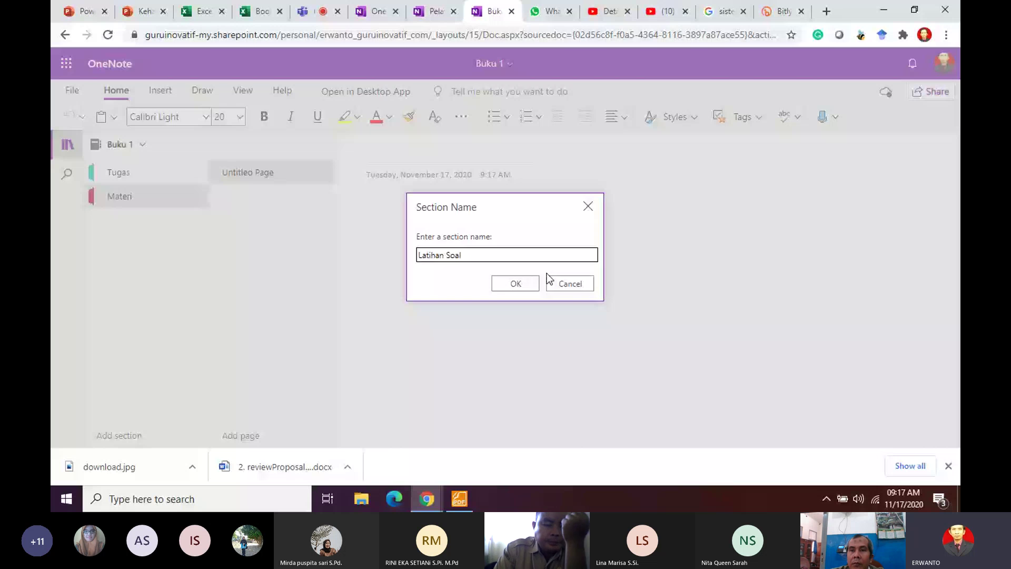
{"action": "key", "text": "Return"}
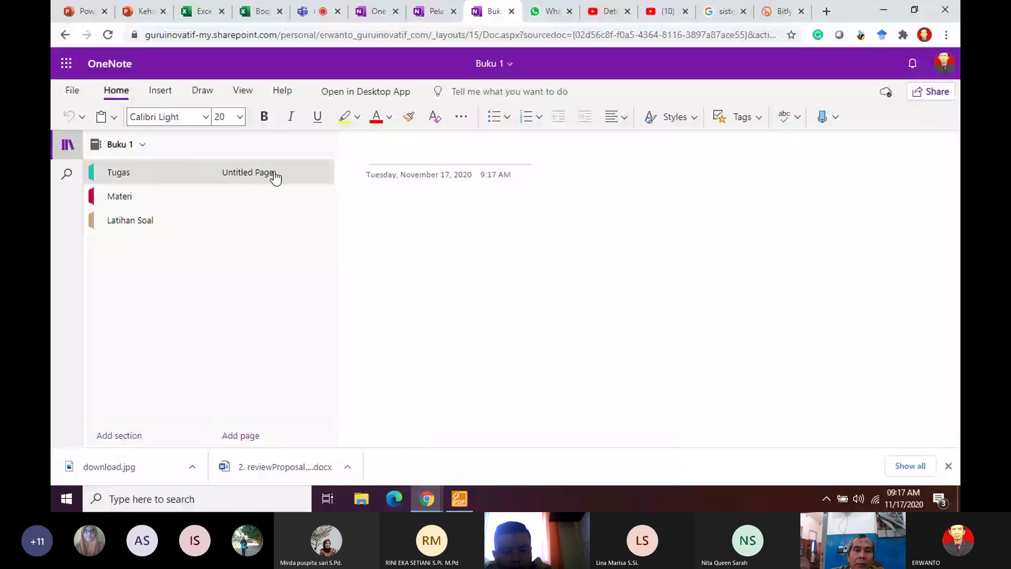
Step: Title the Tugas page 'Mencari jenis kupu-kupu' and add a second page below it
{"action": "left_click", "coordinate": [391, 154]}
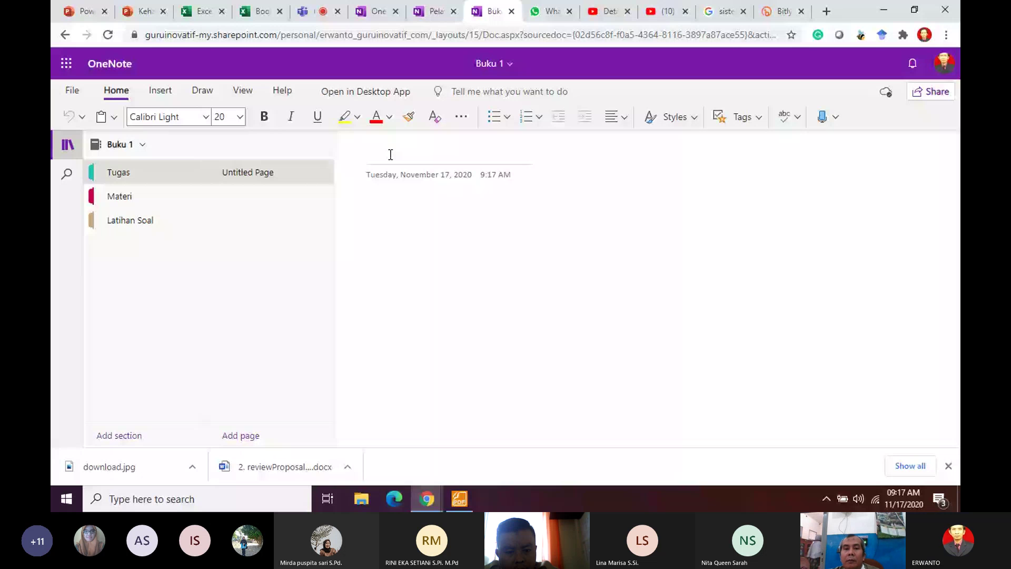
{"action": "type", "text": "Mencari jen"}
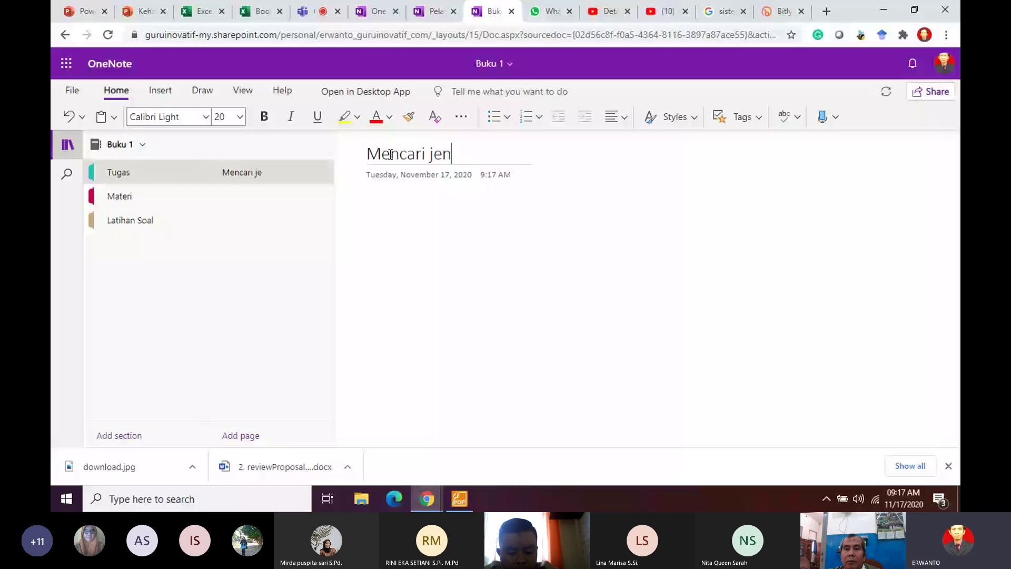
{"action": "type", "text": "is"}
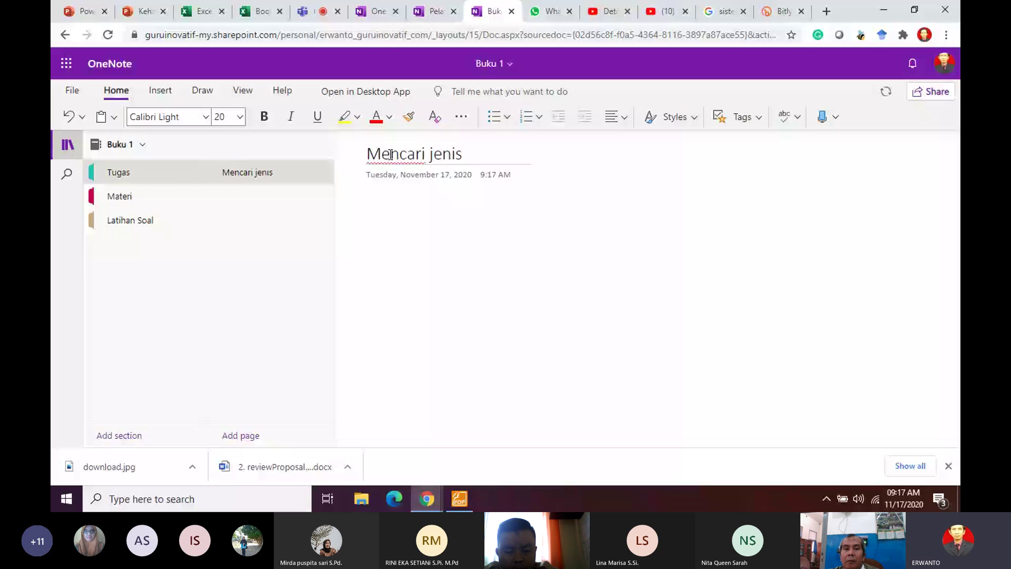
{"action": "type", "text": " kupu-ku"}
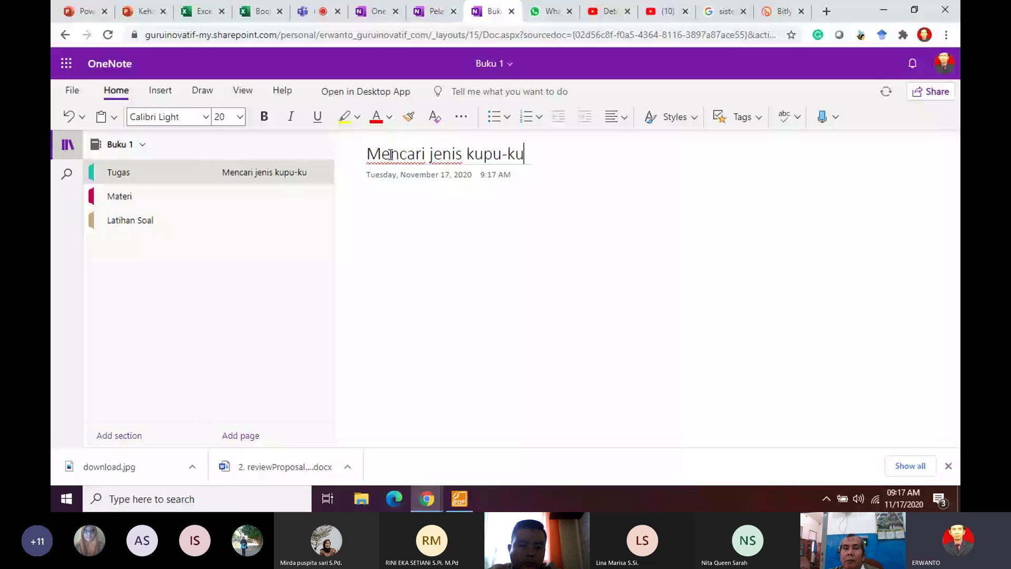
{"action": "type", "text": "p"}
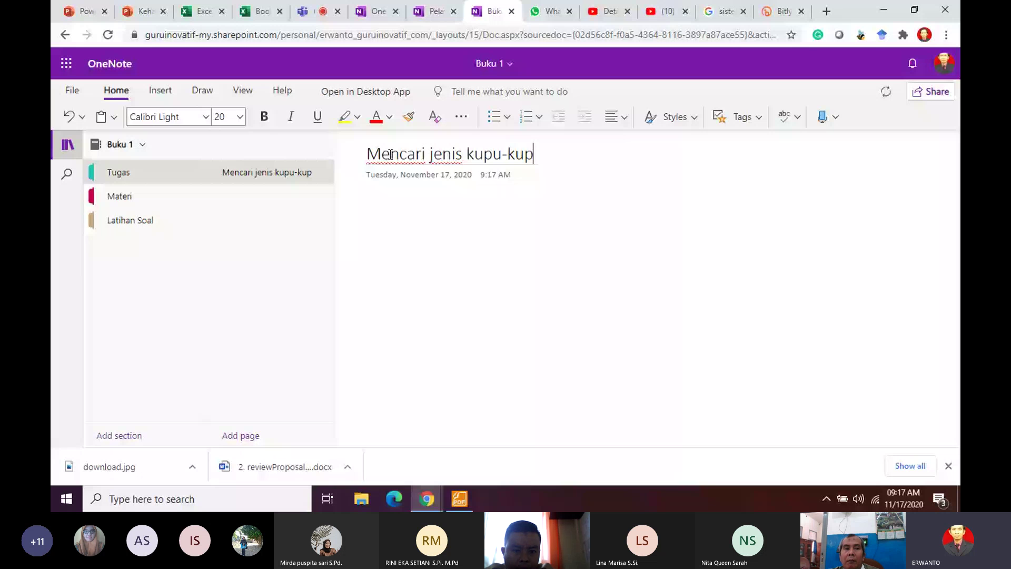
{"action": "type", "text": "u"}
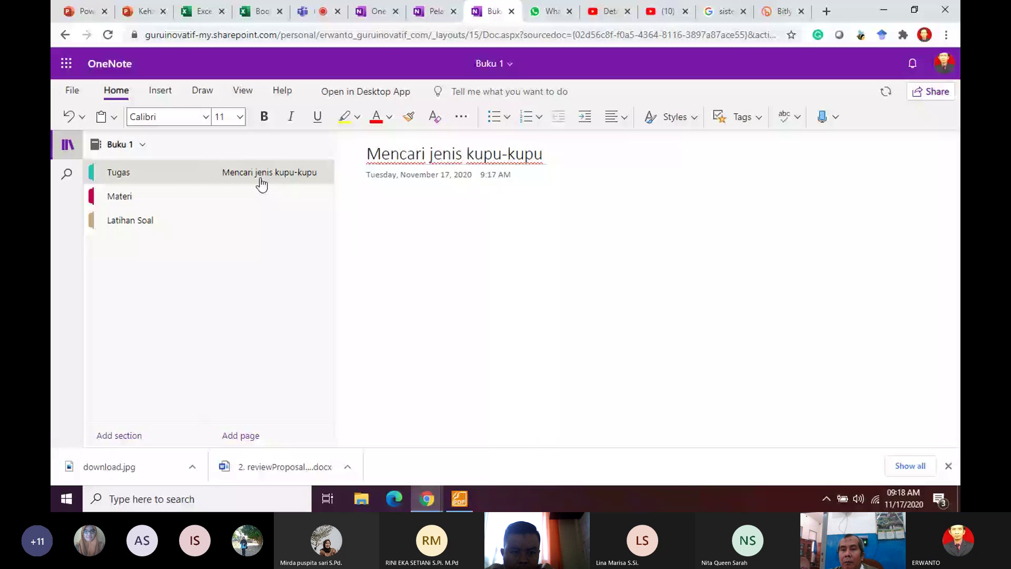
{"action": "left_click", "coordinate": [259, 182]}
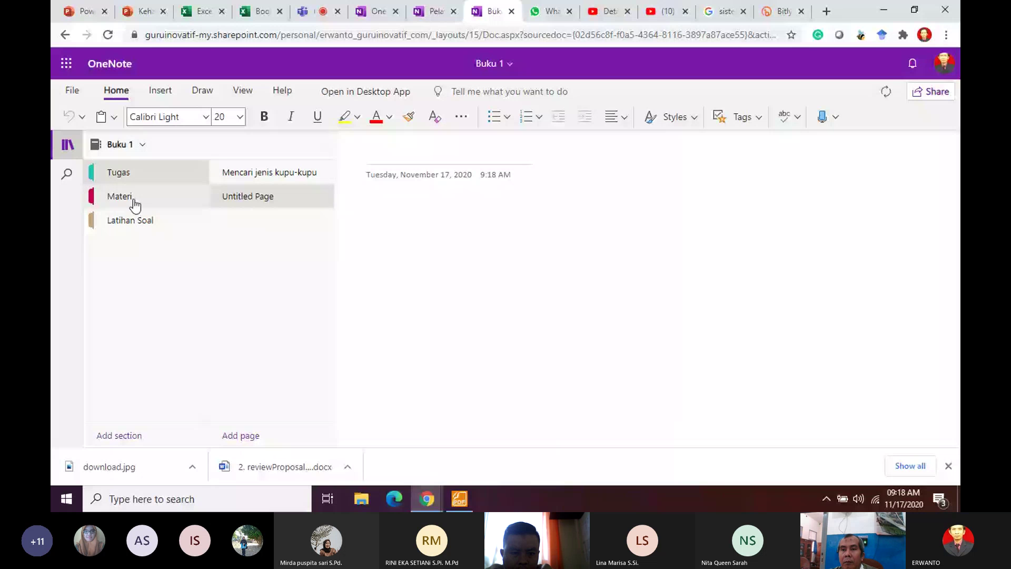
Step: Title the new page 'Mencari jenis tumbuhan disekitar'
{"action": "left_click", "coordinate": [382, 157]}
{"action": "type", "text": "Menca"}
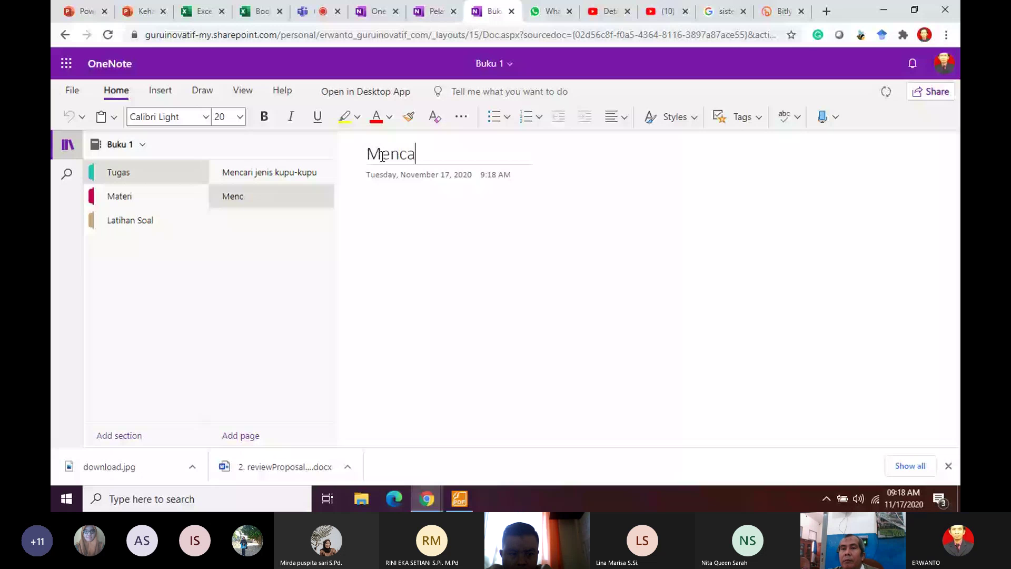
{"action": "type", "text": "r"}
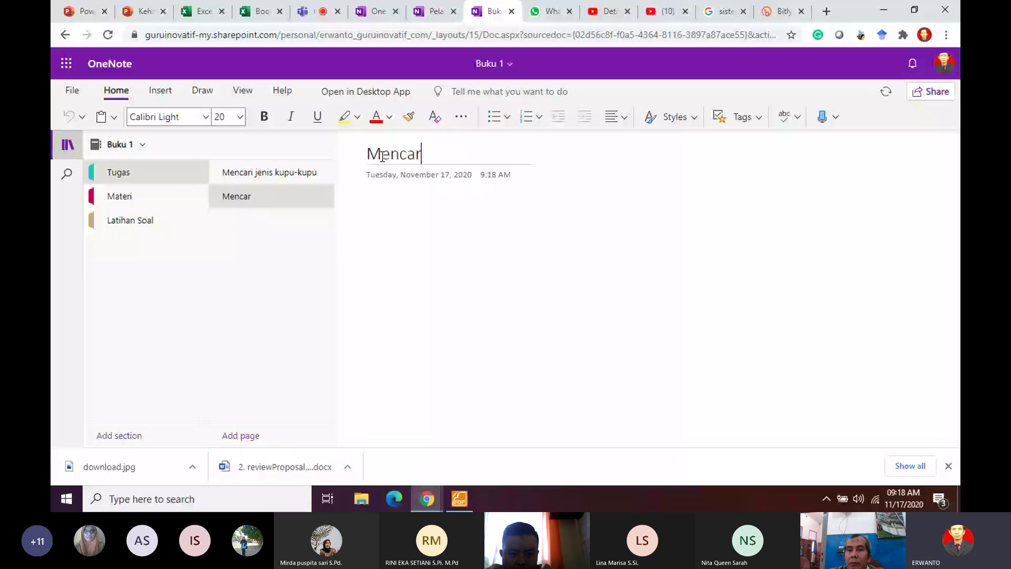
{"action": "type", "text": "i je"}
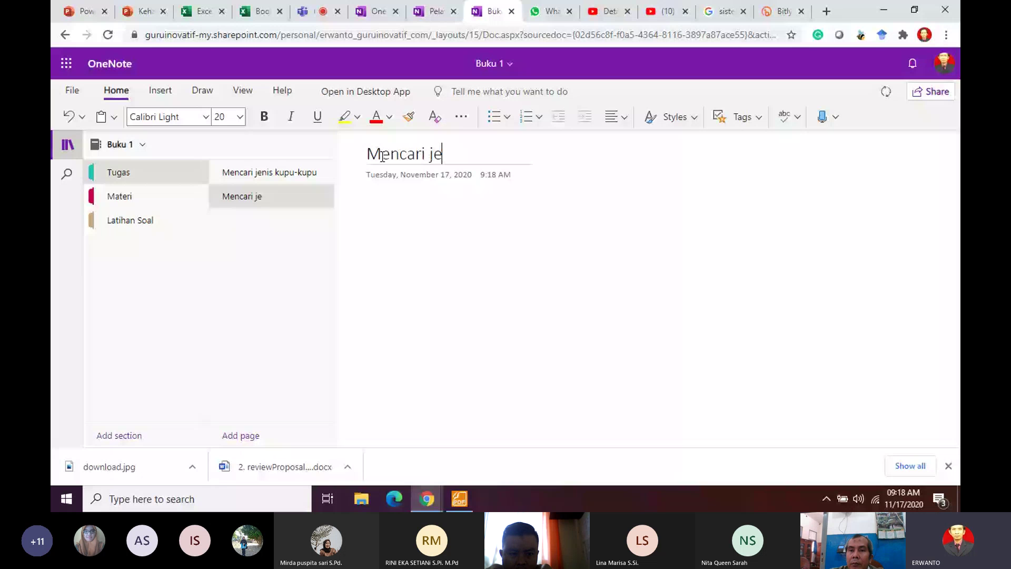
{"action": "type", "text": "nis t"}
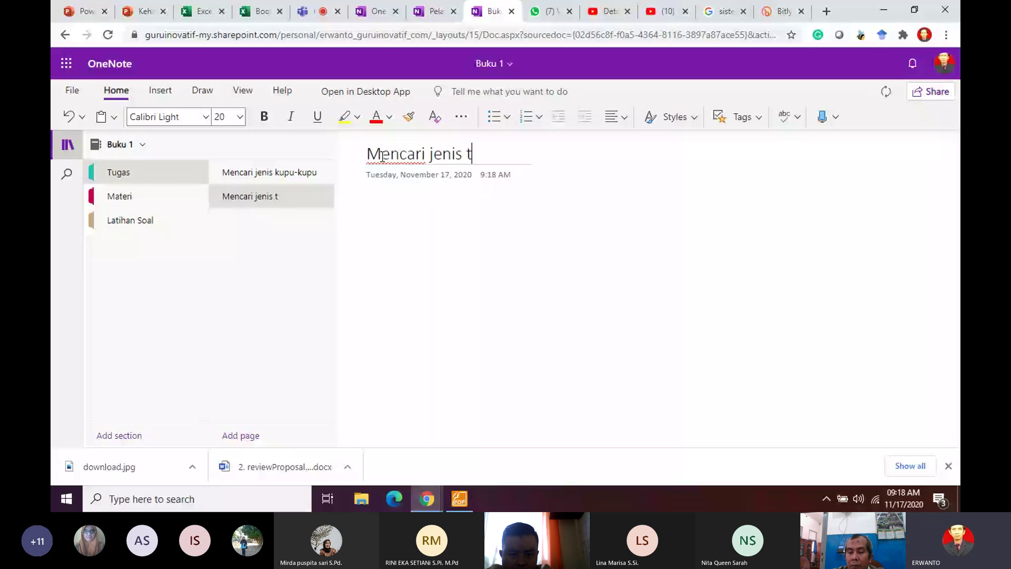
{"action": "type", "text": "umbuhan"}
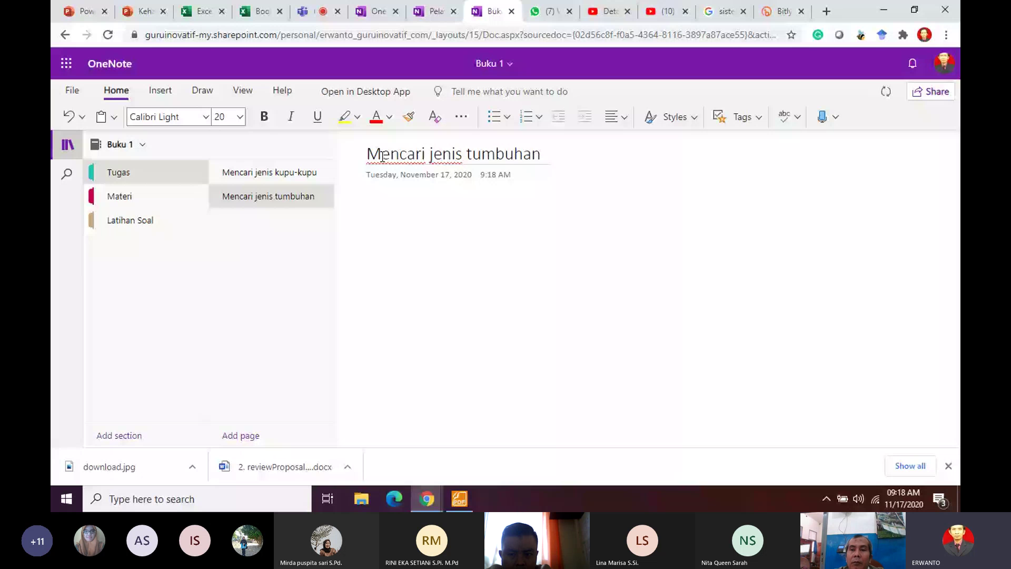
{"action": "type", "text": "disekira"}
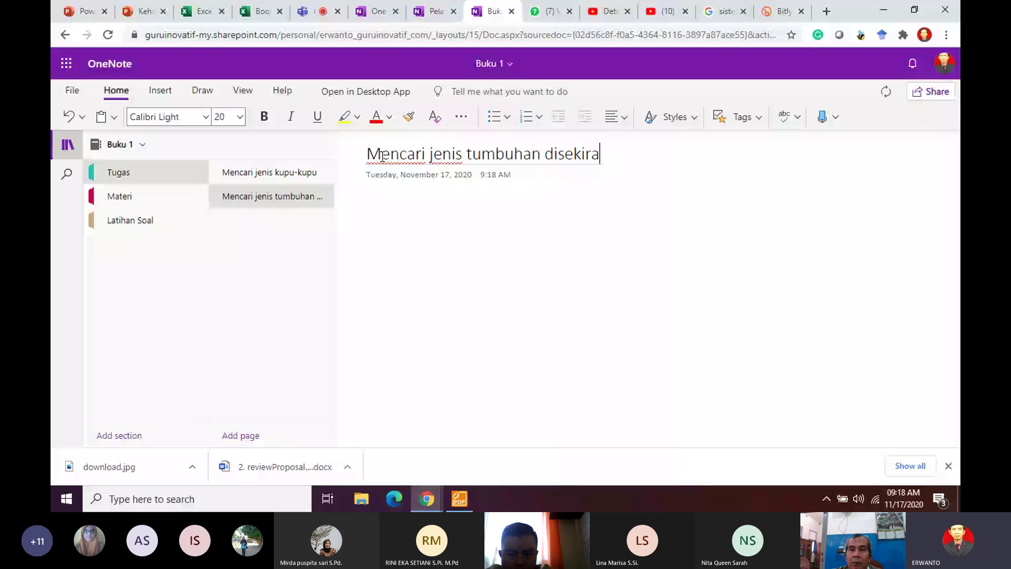
{"action": "key", "text": "BackSpace"}
{"action": "key", "text": "BackSpace"}
{"action": "type", "text": "tar"}
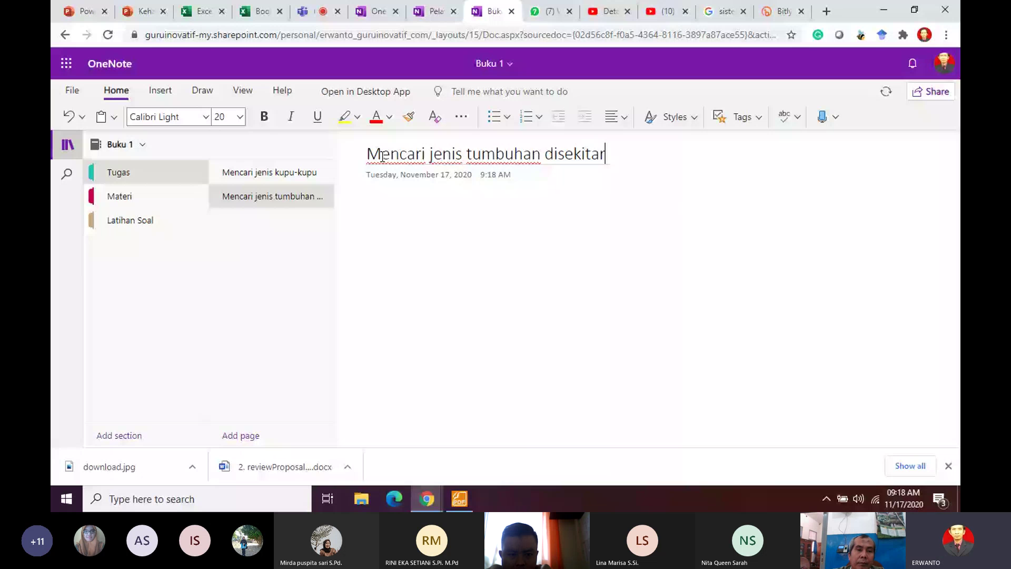
Step: Add another page titled 'Mencari jenis sayur', then open the 'Mencari jenis kupu-kupu' page
{"action": "left_click", "coordinate": [274, 441]}
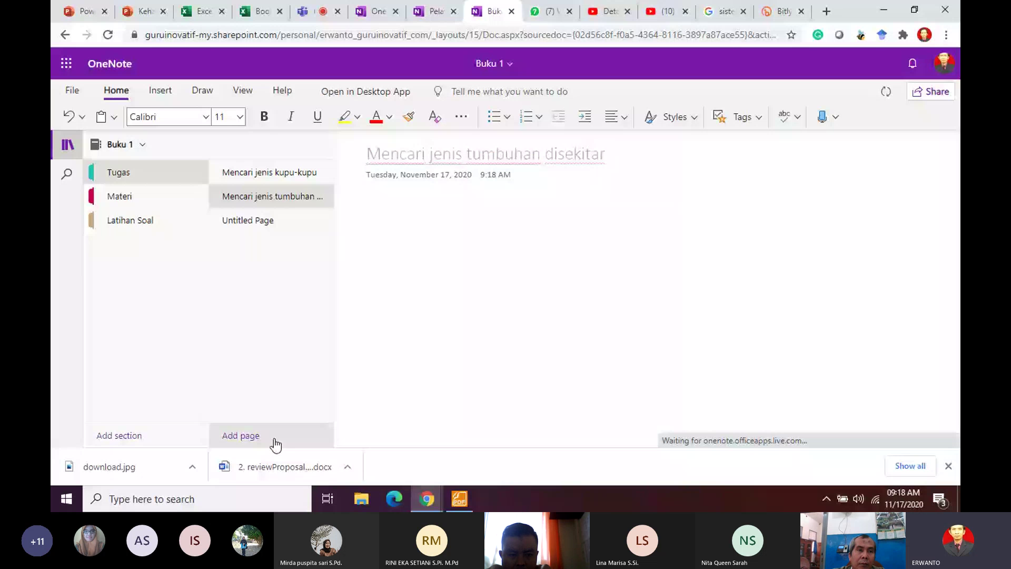
{"action": "type", "text": "Me"}
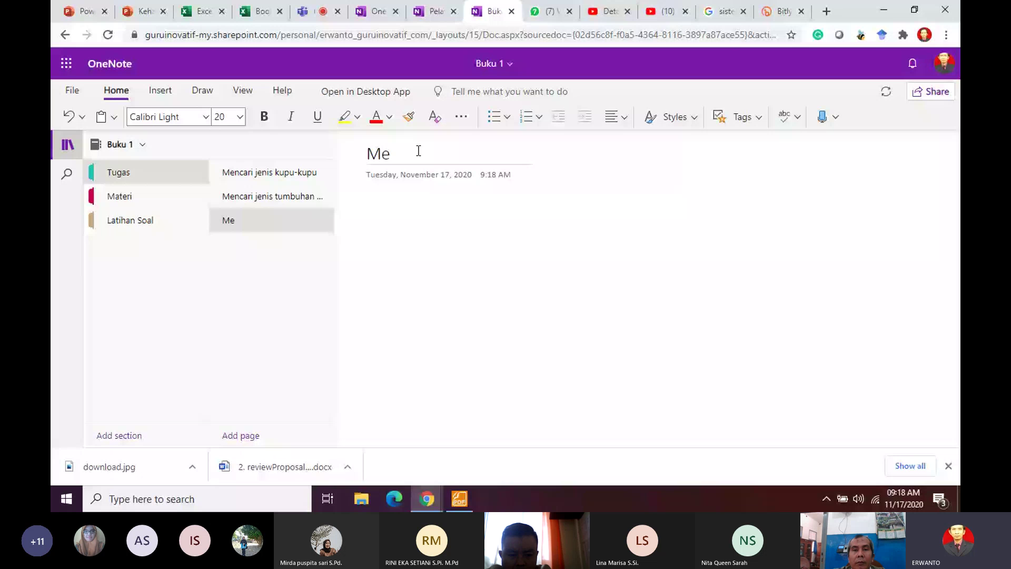
{"action": "type", "text": "ncari"}
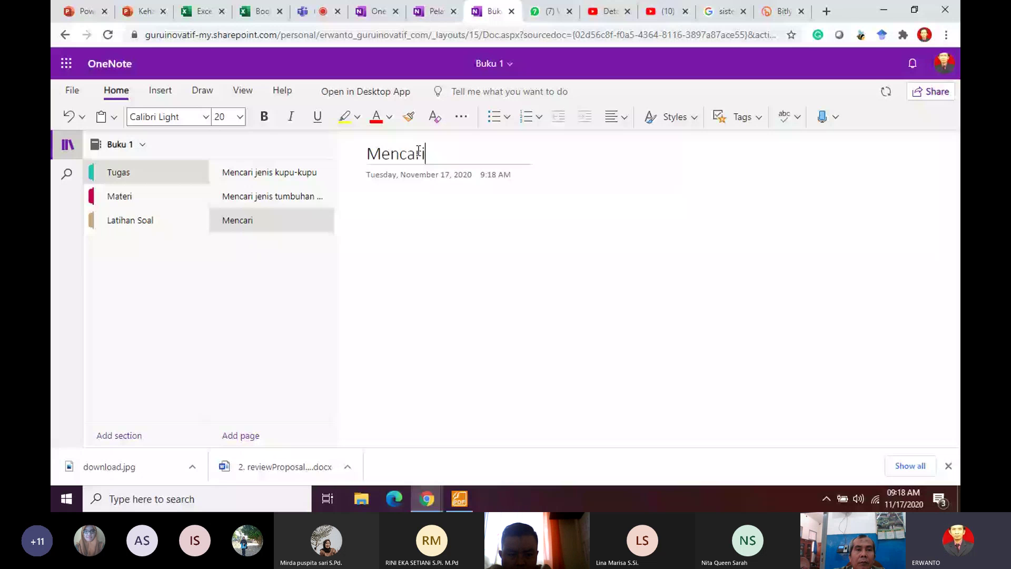
{"action": "type", "text": " jenis sayur"}
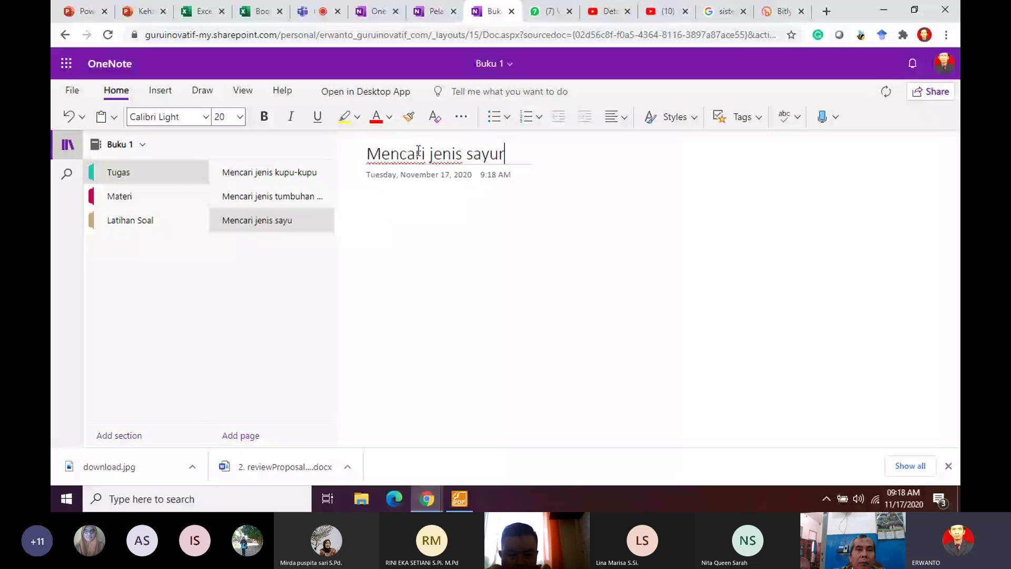
{"action": "left_click", "coordinate": [270, 173]}
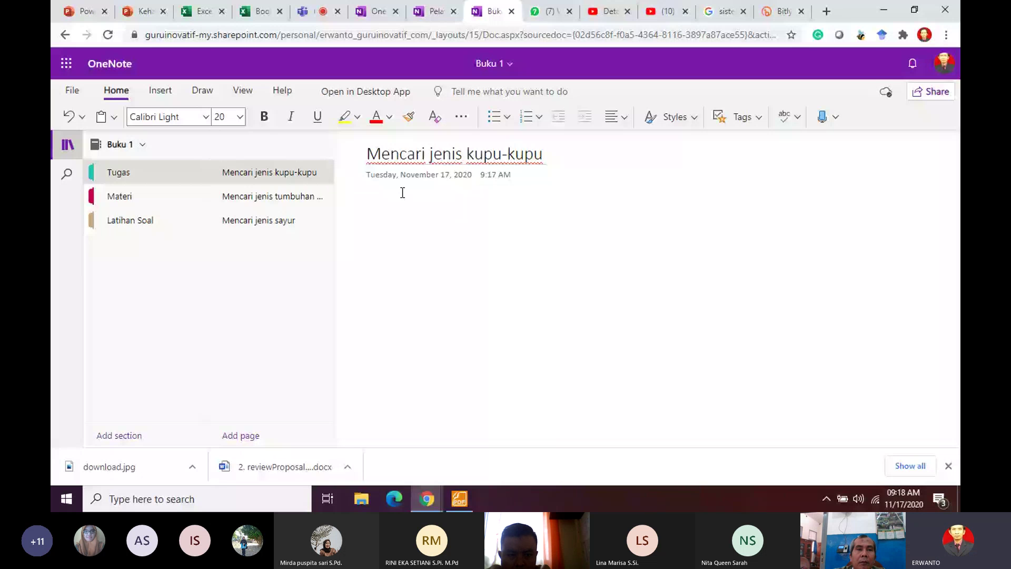
Step: Write 'Carilah jenis kupu-kupu yang ada disekitar anda?' in the page body
{"action": "key", "text": "Return"}
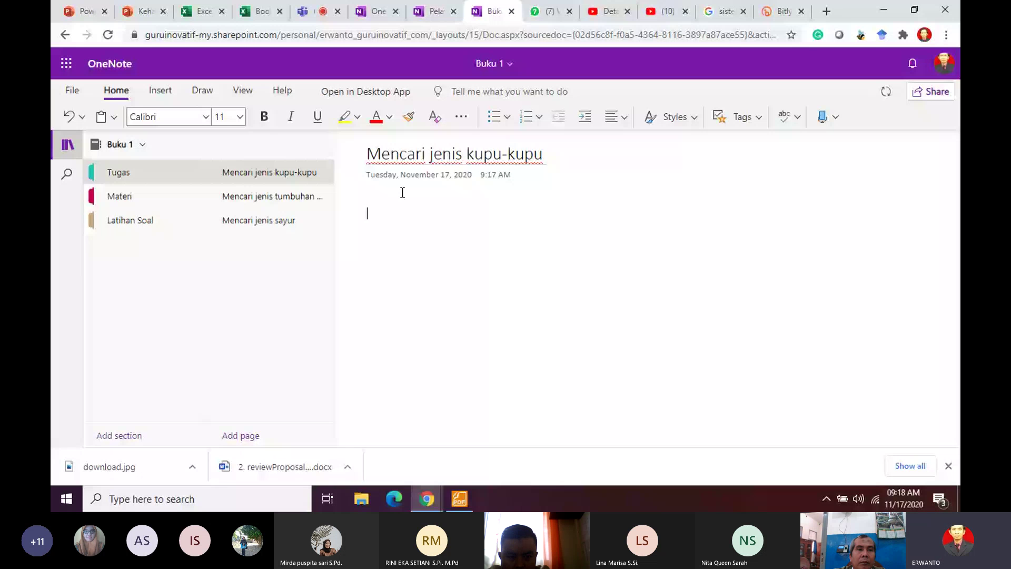
{"action": "type", "text": "Carilah j"}
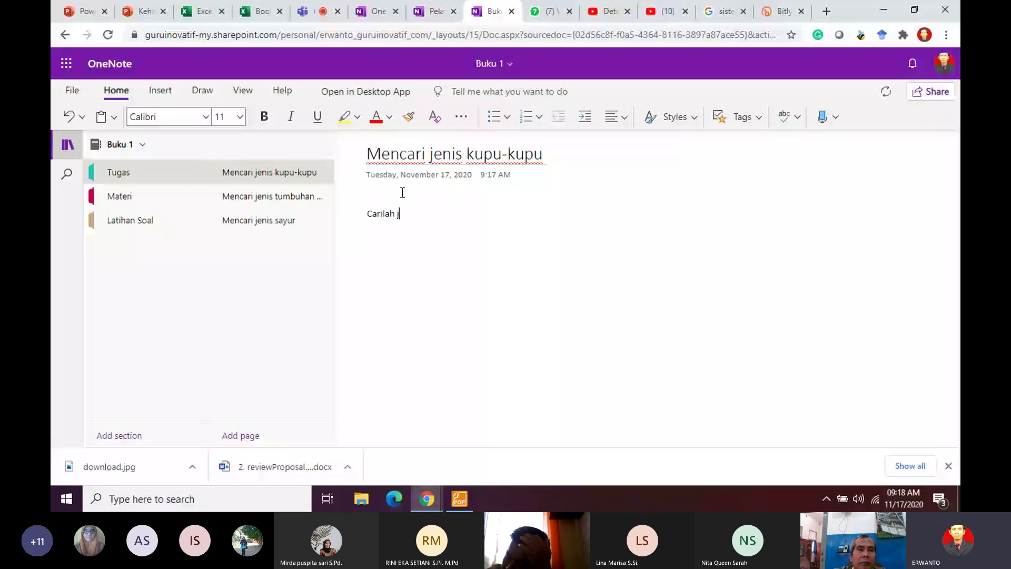
{"action": "type", "text": "enis kp"}
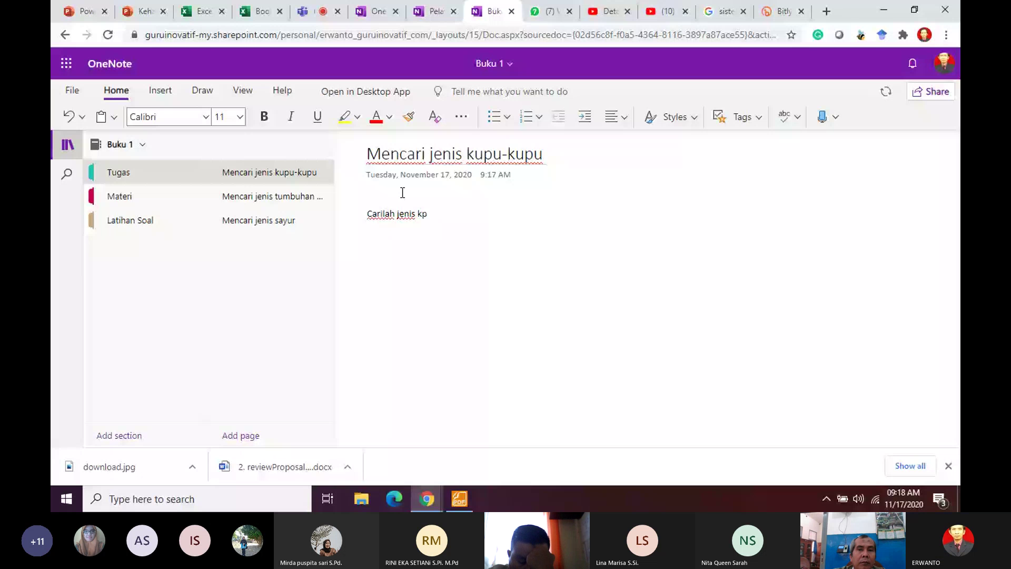
{"action": "key", "text": "BackSpace"}
{"action": "type", "text": "upu-"}
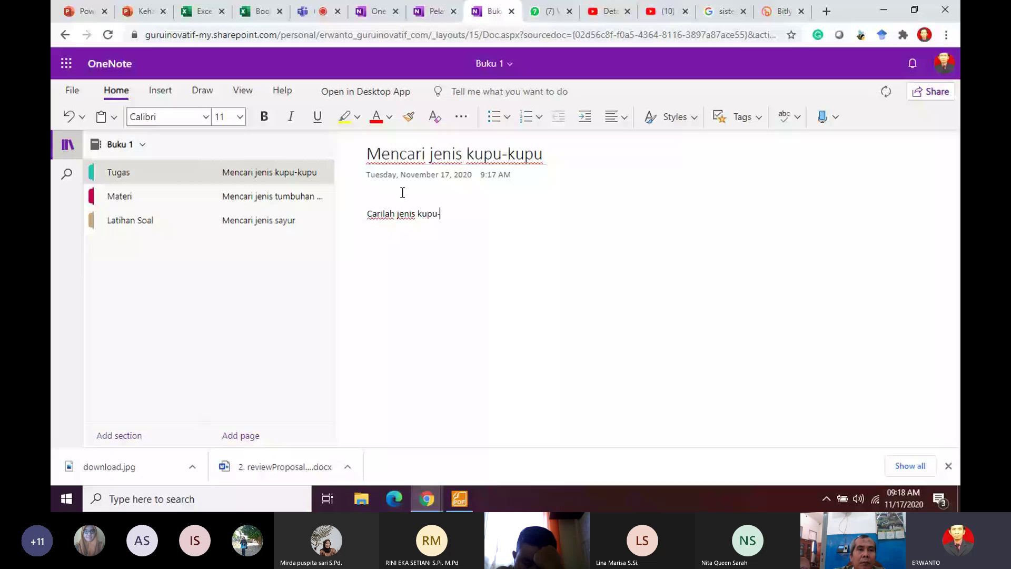
{"action": "type", "text": "kupu yang"}
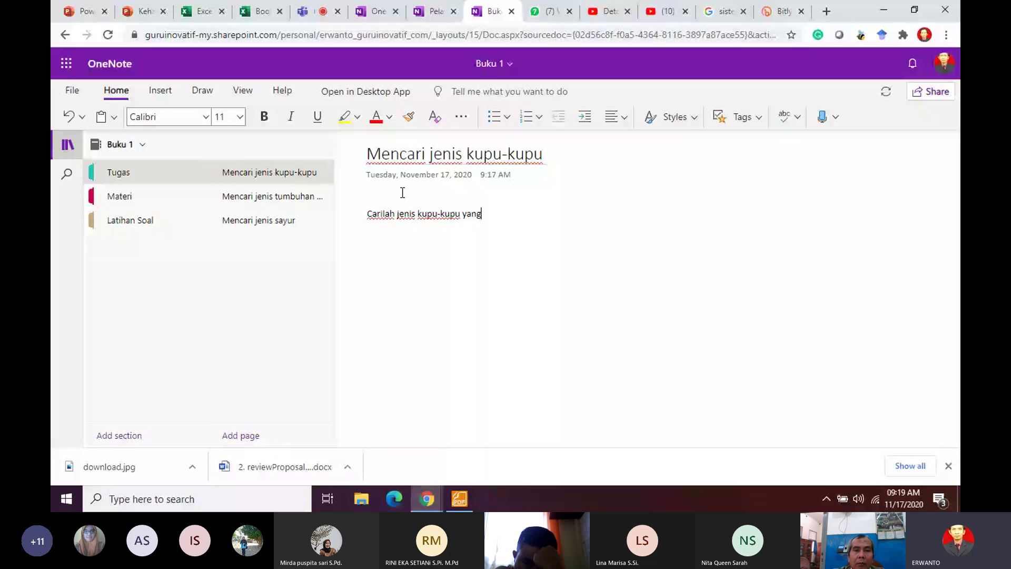
{"action": "type", "text": " ada disekitar"}
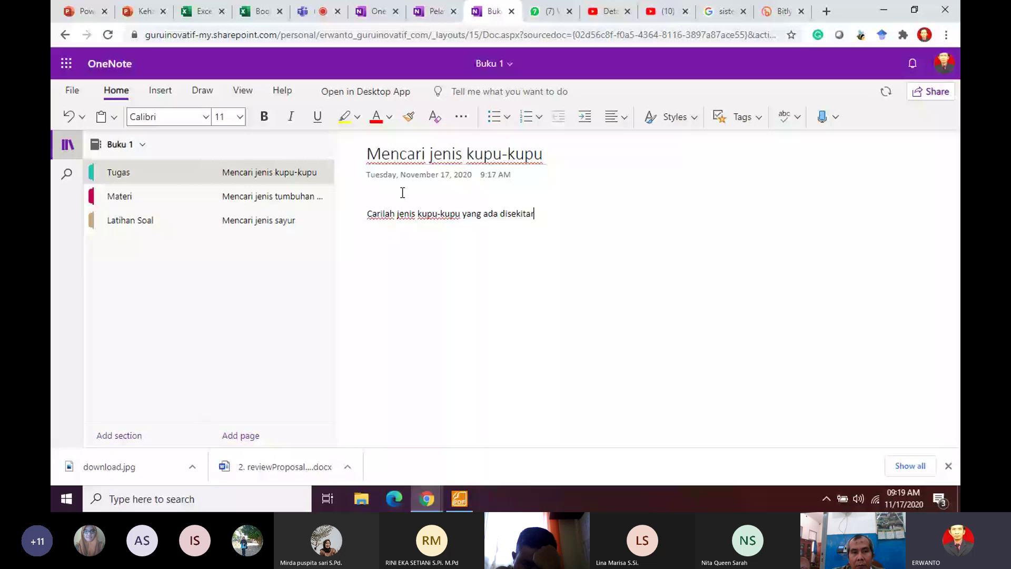
{"action": "type", "text": " anda?"}
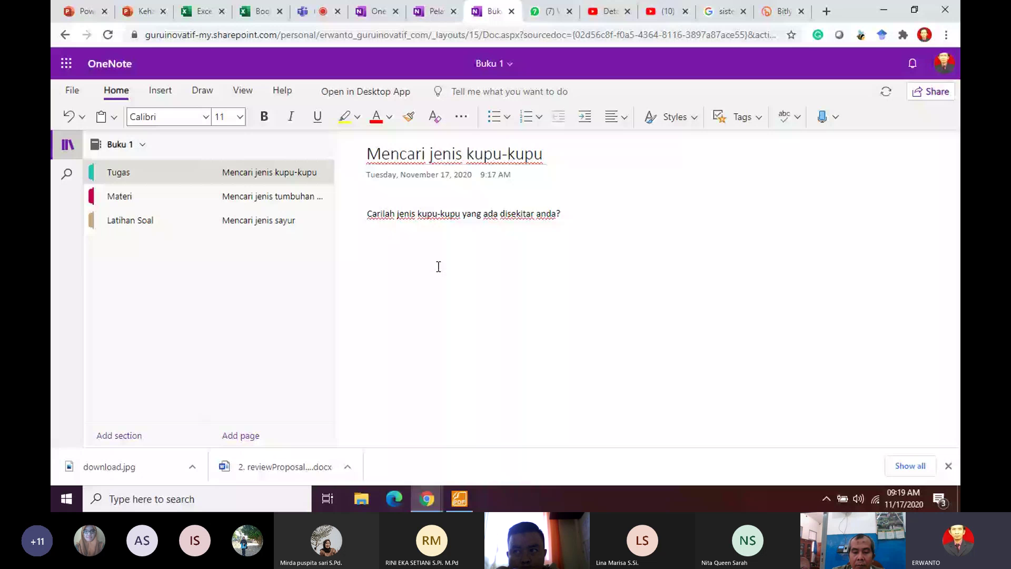
Step: Visit the 'Mencari jenis sayur' page and the Latihan Soal section, then show Buku 1's storage location
{"action": "left_click", "coordinate": [259, 220]}
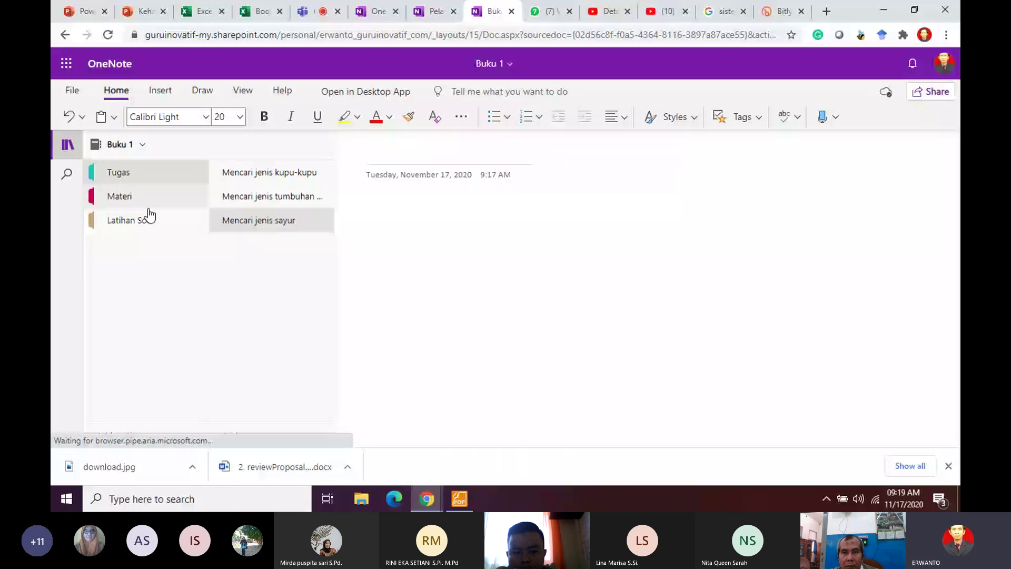
{"action": "left_click", "coordinate": [150, 216]}
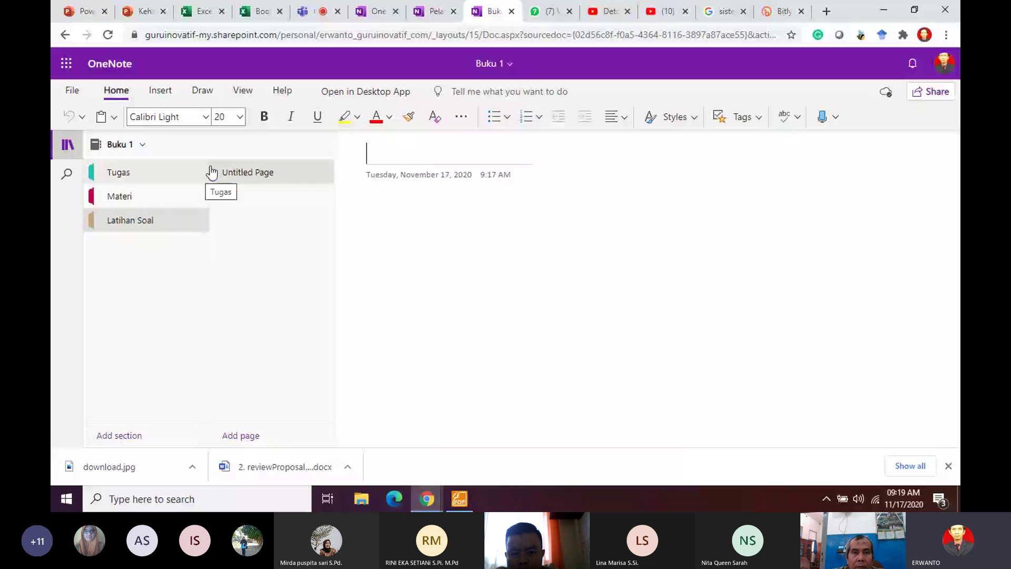
{"action": "left_click", "coordinate": [508, 65]}
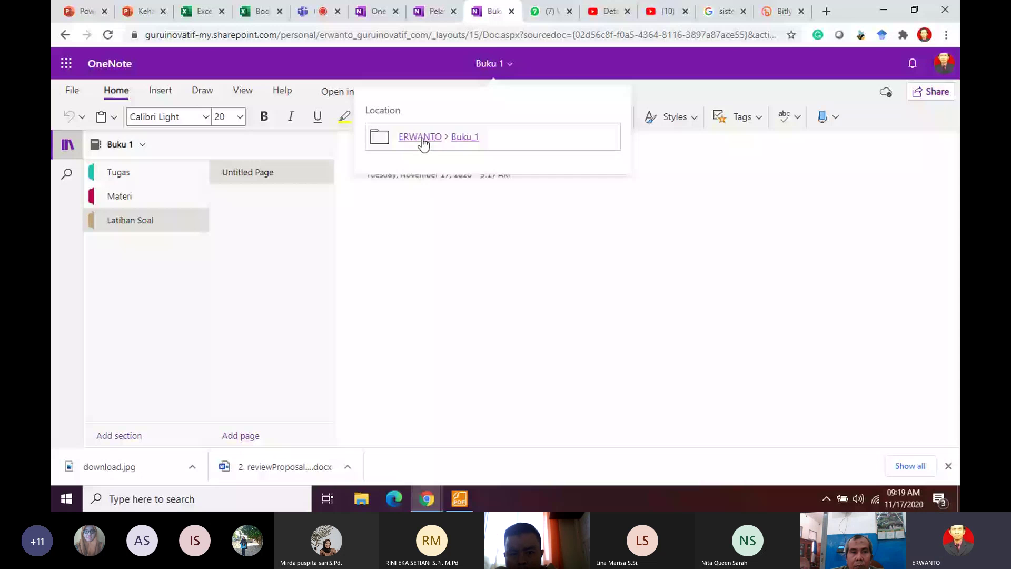
Step: Open the notebook's parent folder in OneDrive My files from the Location flyout
{"action": "left_click", "coordinate": [422, 138]}
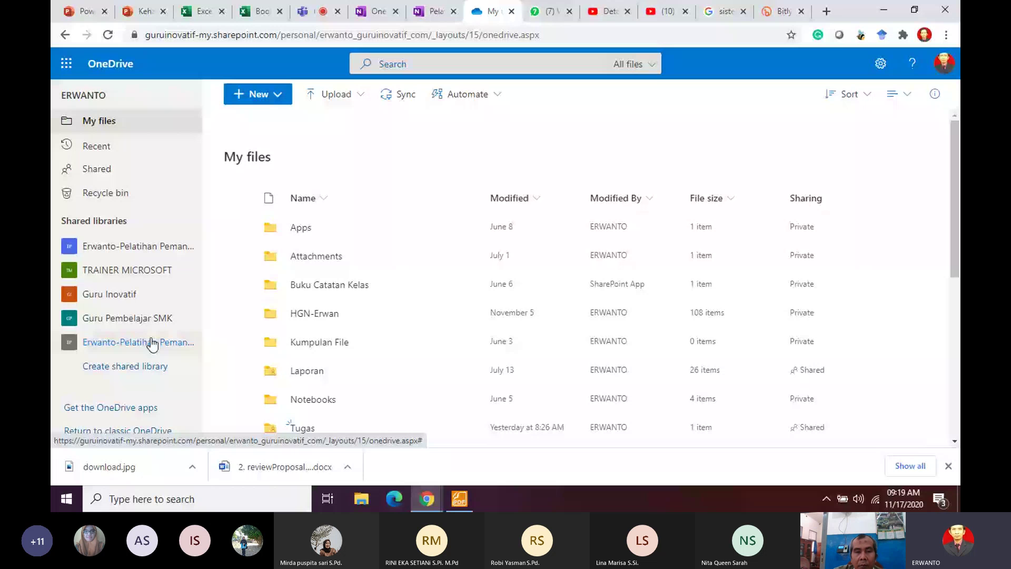
Step: Open the Guru Inovatif shared library, then return to the Teams Akses Cepat channel
{"action": "left_click", "coordinate": [136, 294]}
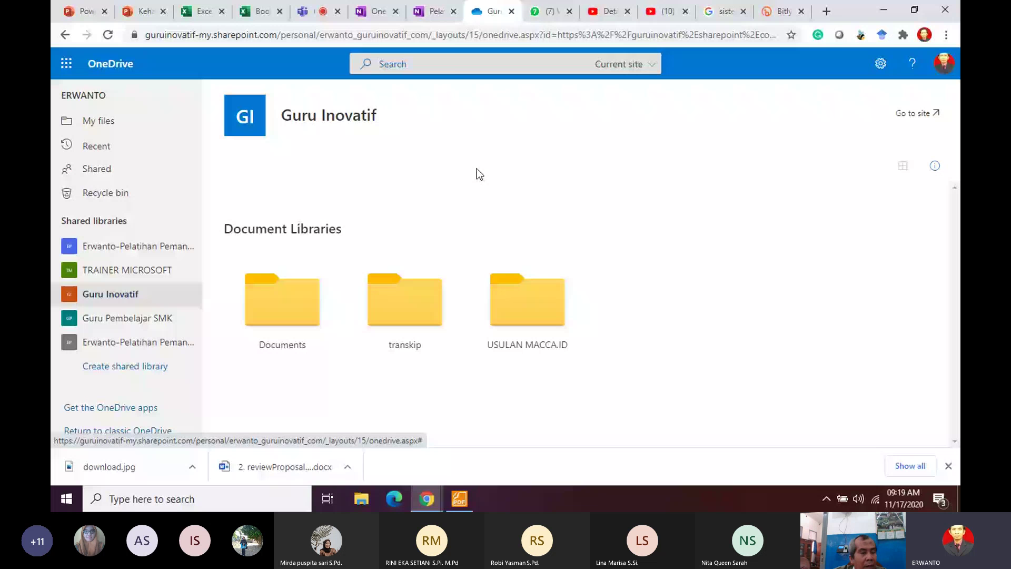
{"action": "left_click", "coordinate": [293, 13]}
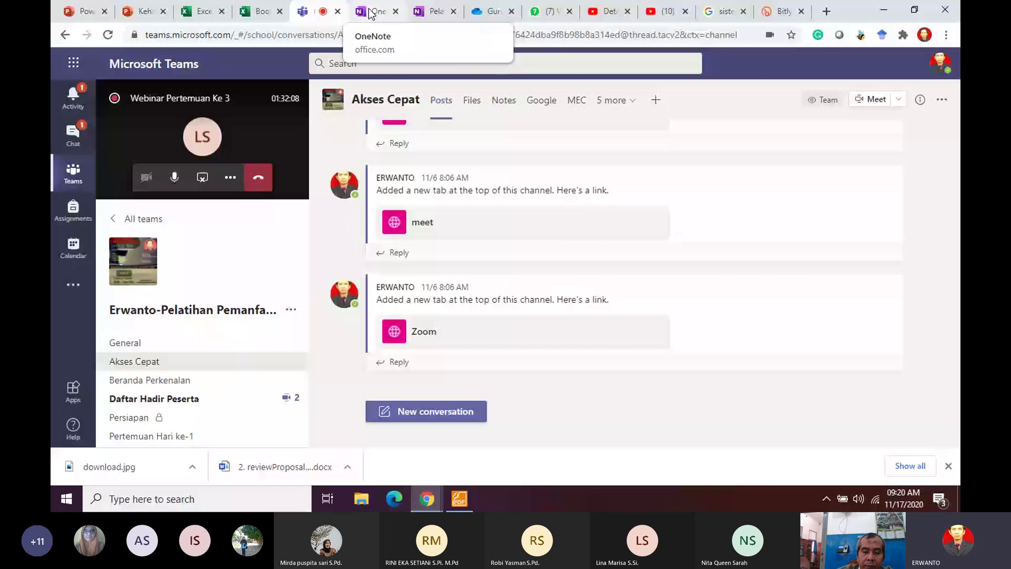
Step: From the OneNote notebook list, open Kelas Jateng 6 Notebook's SharePoint Site Assets location
{"action": "left_click", "coordinate": [372, 11]}
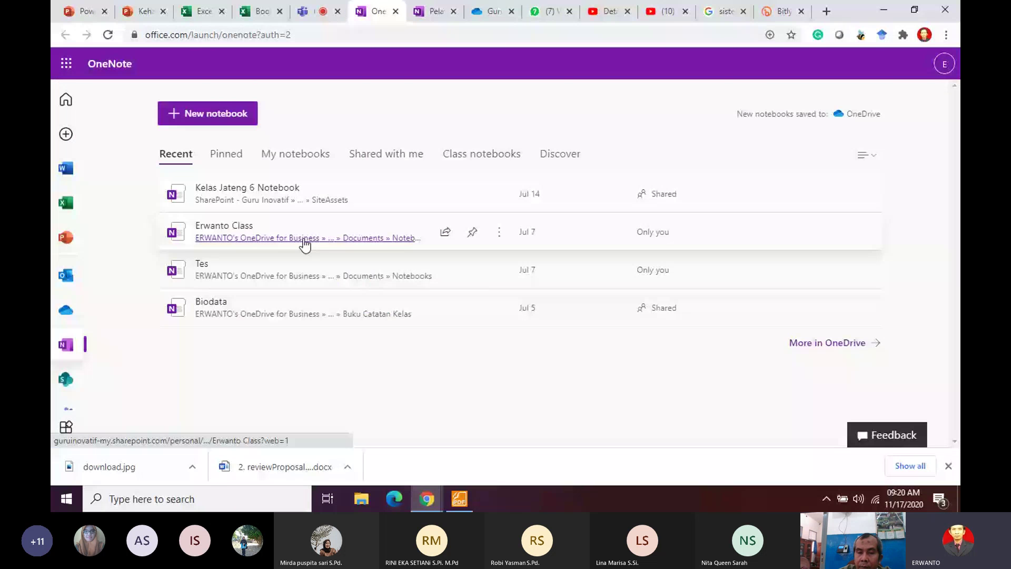
{"action": "left_click", "coordinate": [248, 203]}
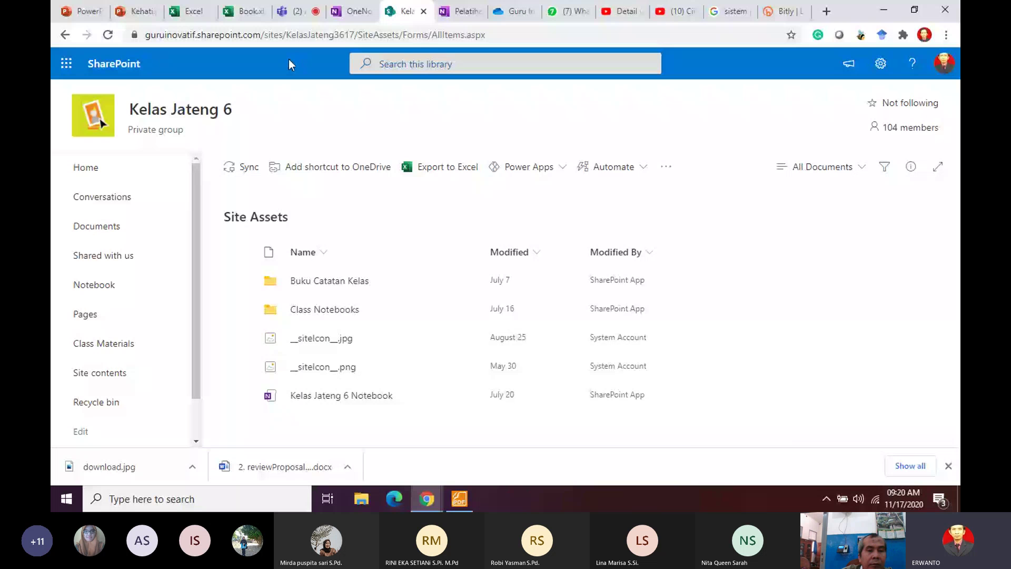
Step: Open Kelas Jateng 6 Notebook from Site Assets, landing on its Penugasan 02 page
{"action": "left_click", "coordinate": [313, 395]}
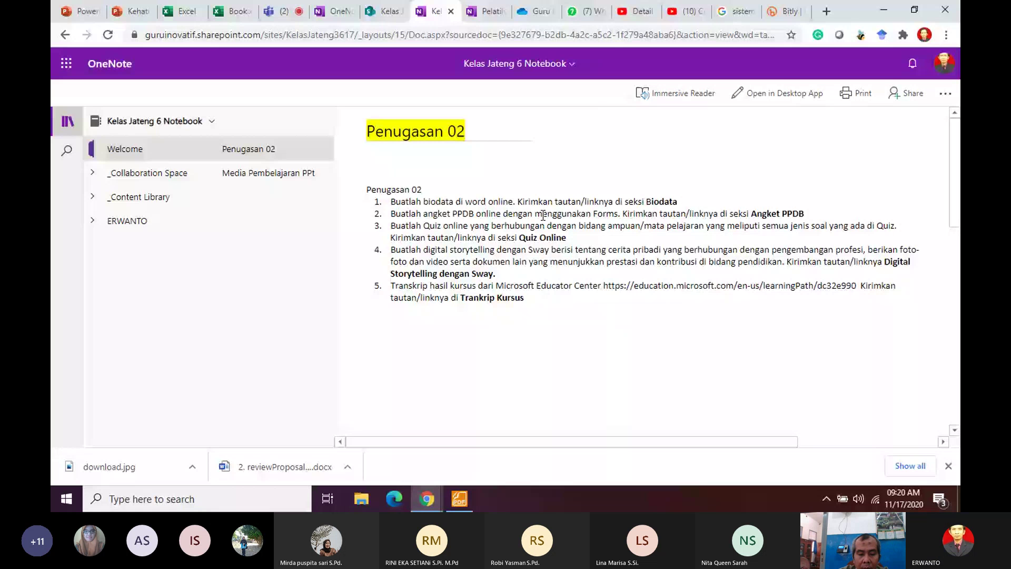
Step: Expand _Collaboration Space, _Content Library and the teacher's section group, then open Quiz Online's Quiz Biologi page
{"action": "left_click", "coordinate": [167, 176]}
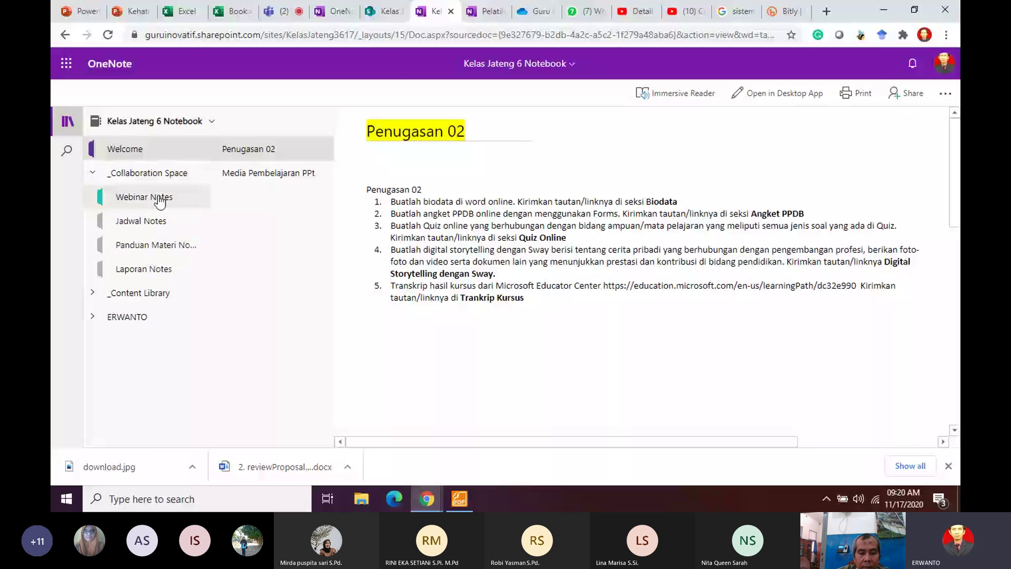
{"action": "left_click", "coordinate": [158, 199]}
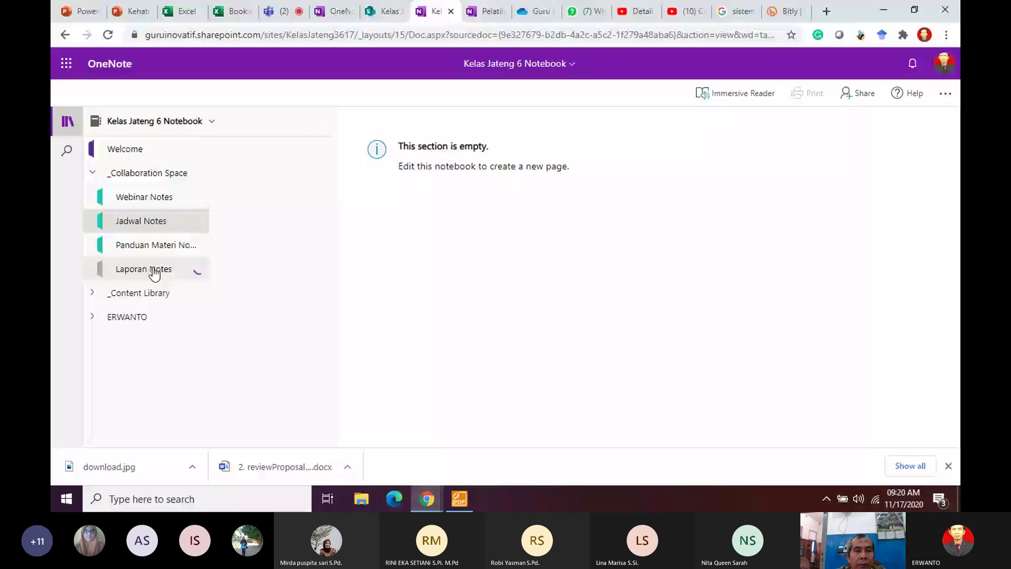
{"action": "left_click", "coordinate": [132, 320]}
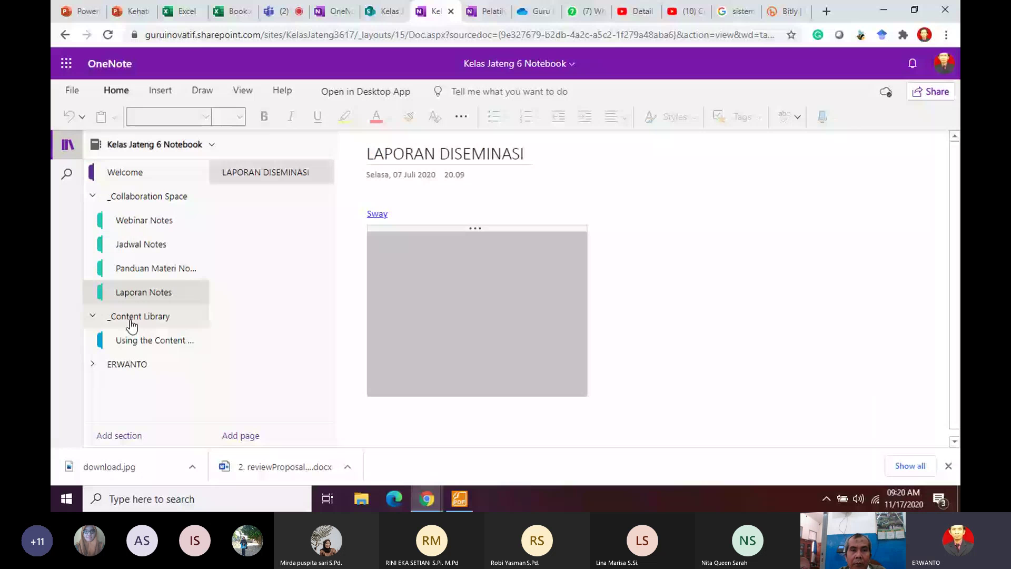
{"action": "left_click", "coordinate": [474, 248]}
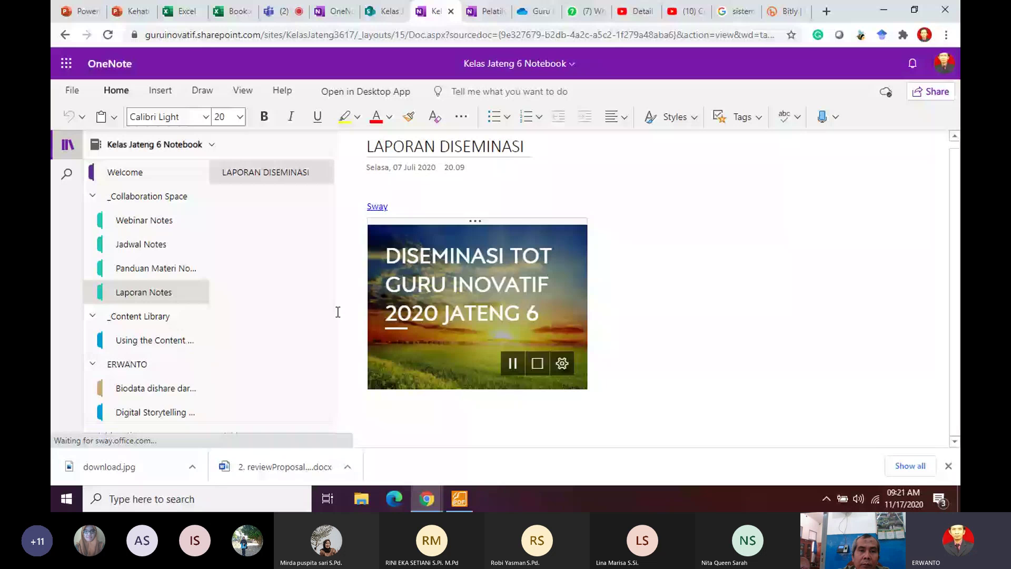
{"action": "scroll", "coordinate": [193, 387], "scroll_direction": "down", "scroll_amount": 1}
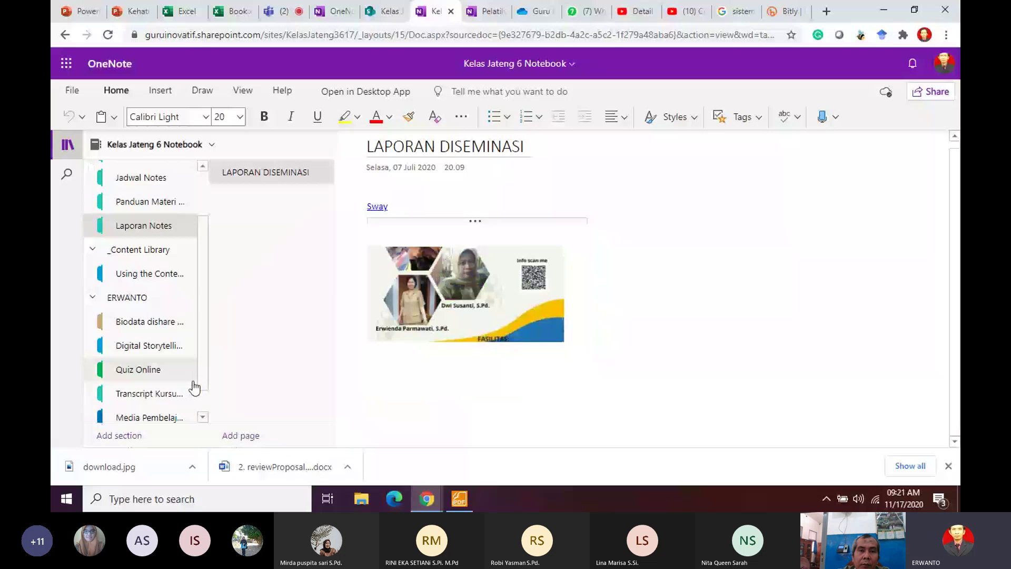
{"action": "scroll", "coordinate": [195, 389], "scroll_direction": "down", "scroll_amount": 1}
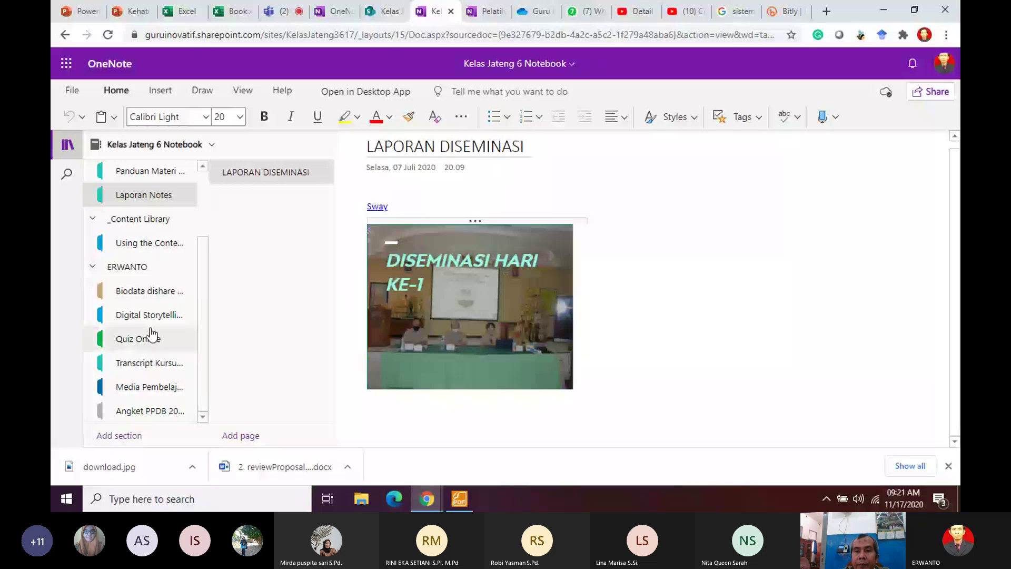
{"action": "left_click", "coordinate": [152, 335]}
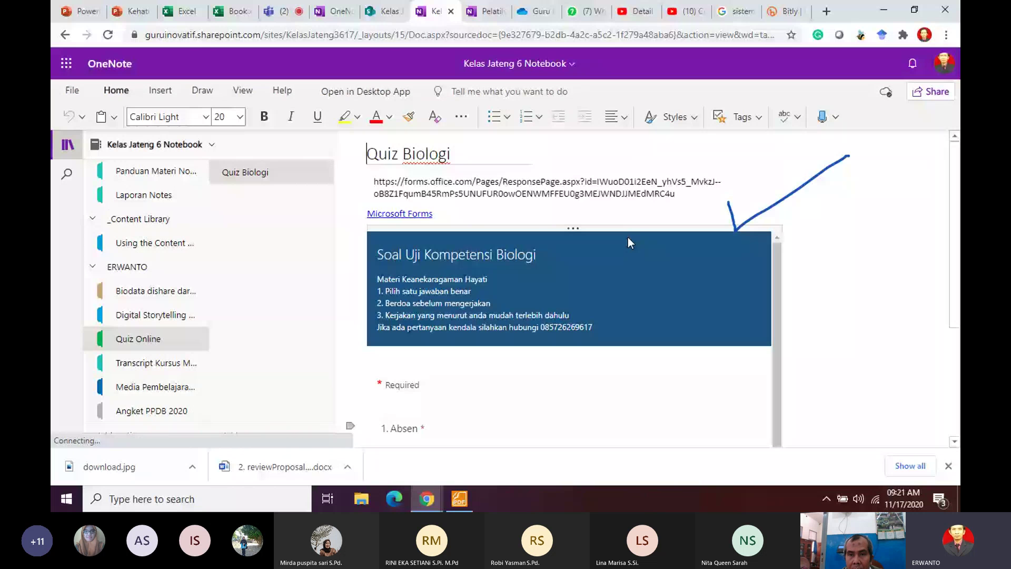
Step: Open the course transcript section, then the Media Pembelajaran section's Kehati page
{"action": "scroll", "coordinate": [834, 247], "scroll_direction": "down", "scroll_amount": 3}
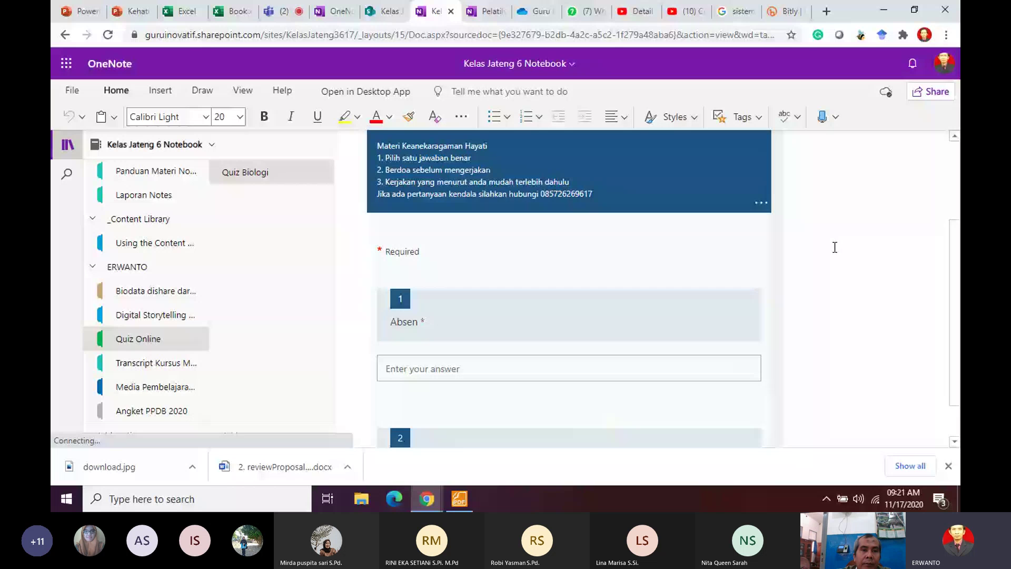
{"action": "scroll", "coordinate": [834, 247], "scroll_direction": "down", "scroll_amount": 1}
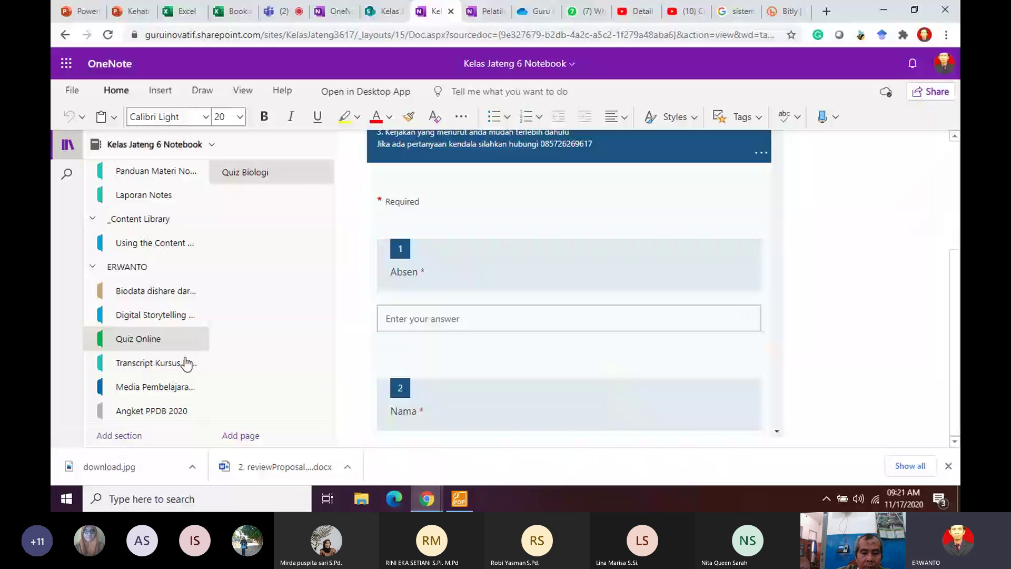
{"action": "left_click", "coordinate": [185, 363]}
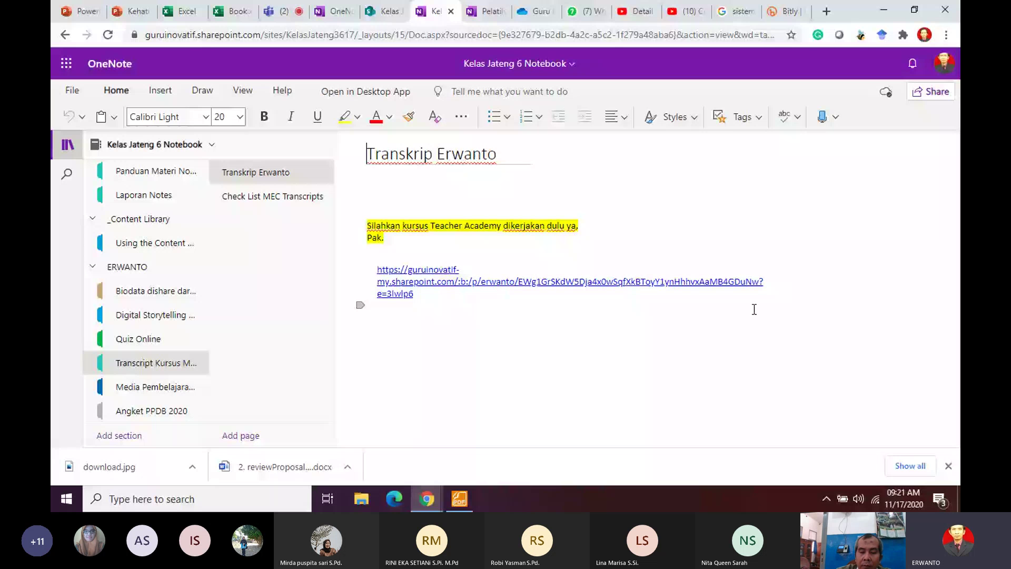
{"action": "left_click", "coordinate": [161, 388]}
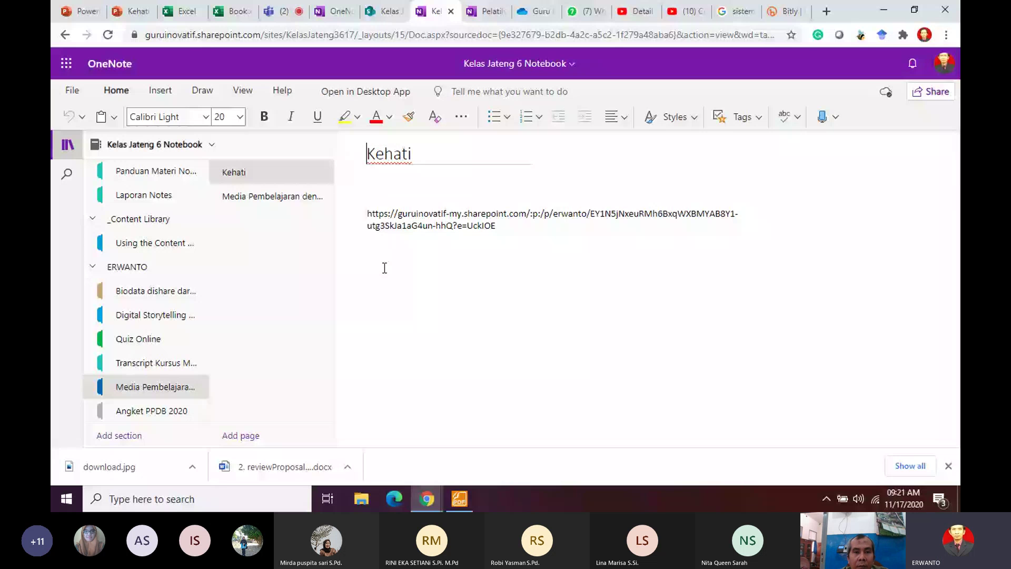
Step: Add the word 'tes' below the link, highlight it yellow, then return to the notebook list
{"action": "key", "text": "Return"}
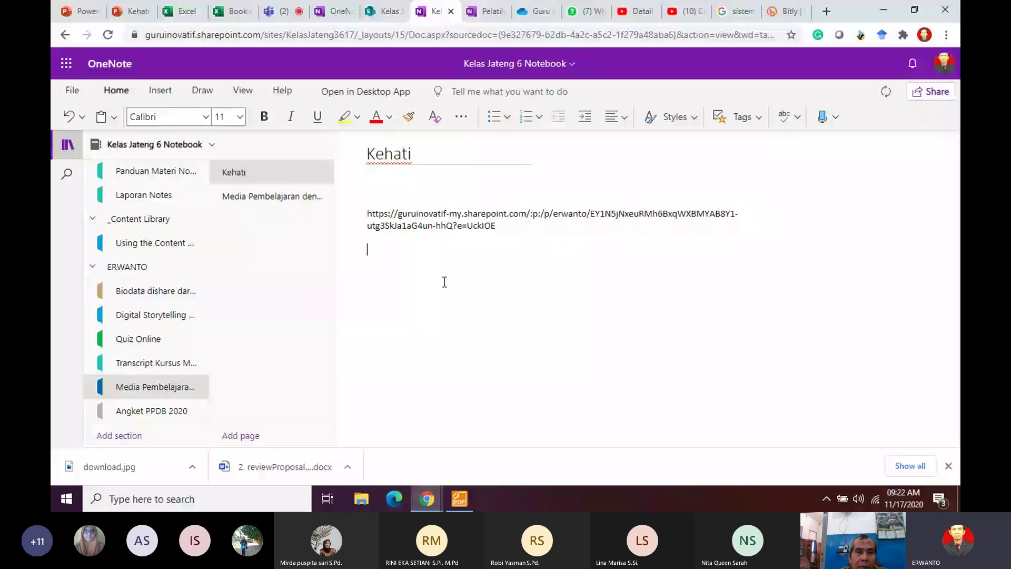
{"action": "type", "text": "tes"}
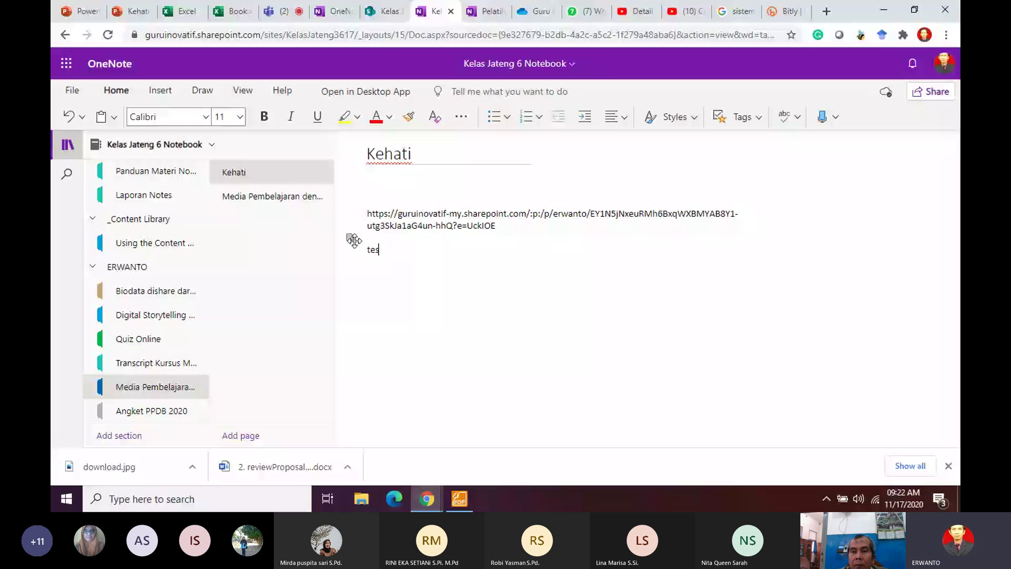
{"action": "key", "text": "shift+Home"}
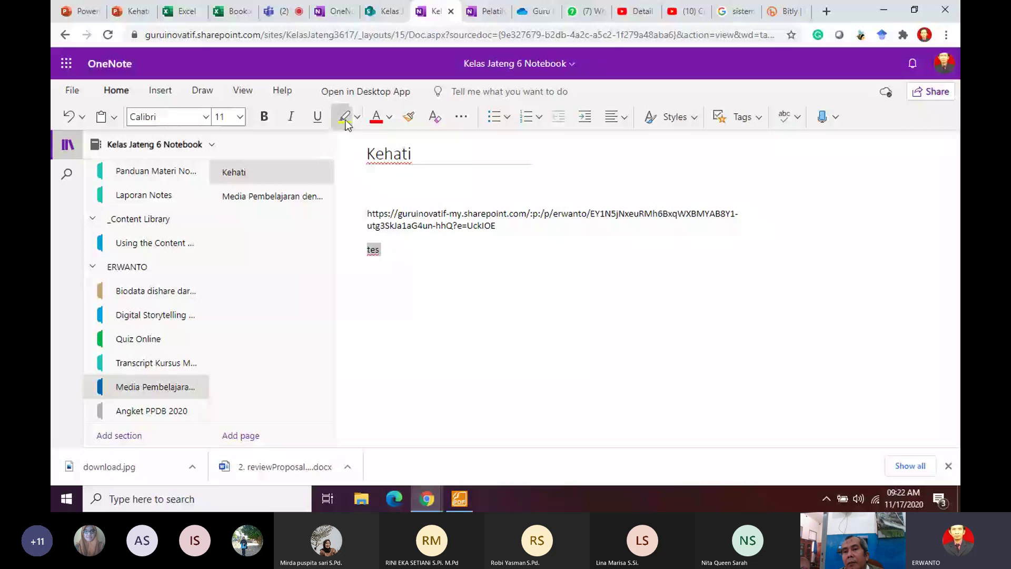
{"action": "left_click", "coordinate": [344, 117]}
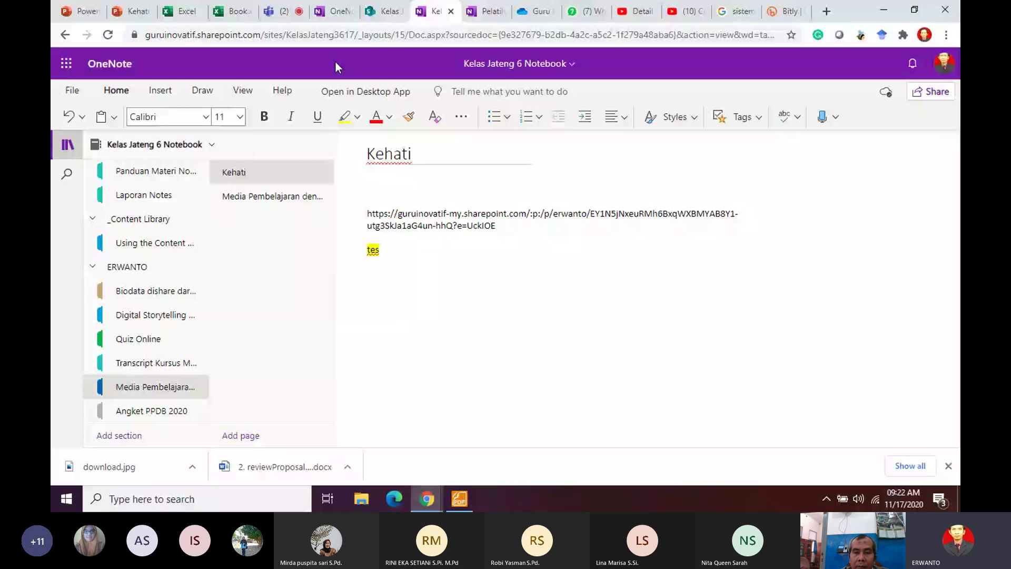
{"action": "left_click", "coordinate": [334, 10]}
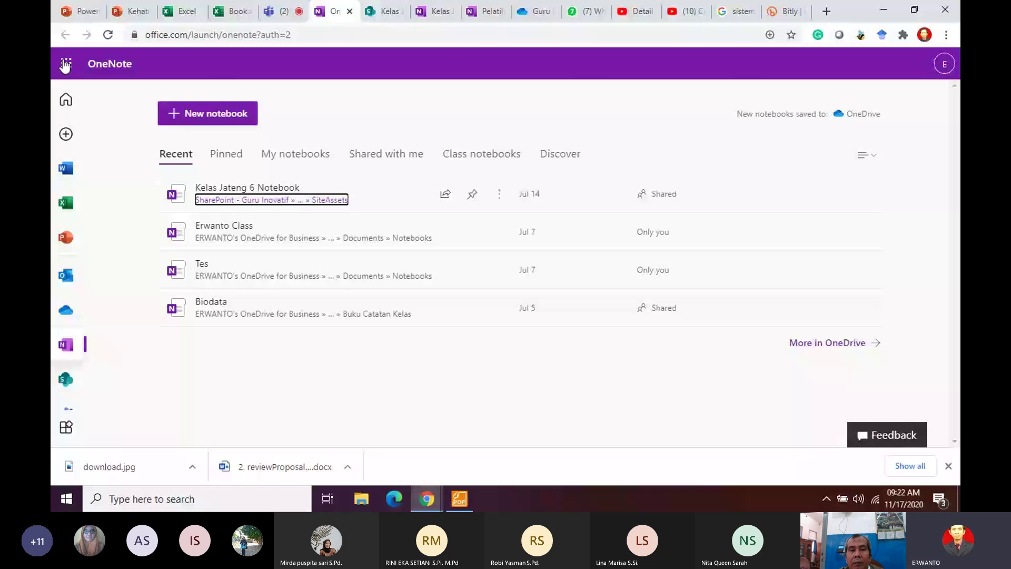
Step: In the Teams General channel, open the Class Notebook tab to its Welcome page
{"action": "left_click", "coordinate": [280, 11]}
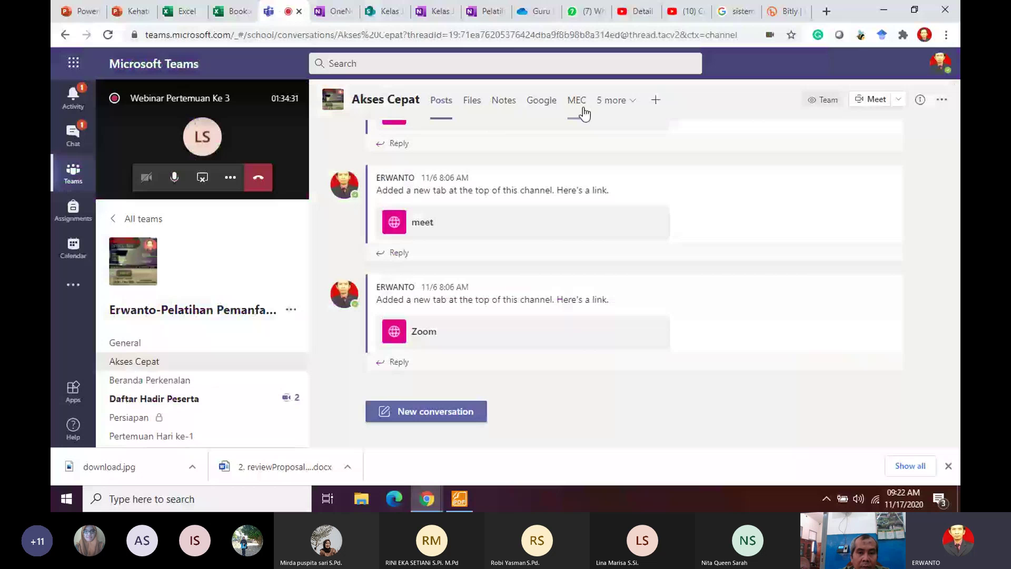
{"action": "left_click", "coordinate": [125, 342]}
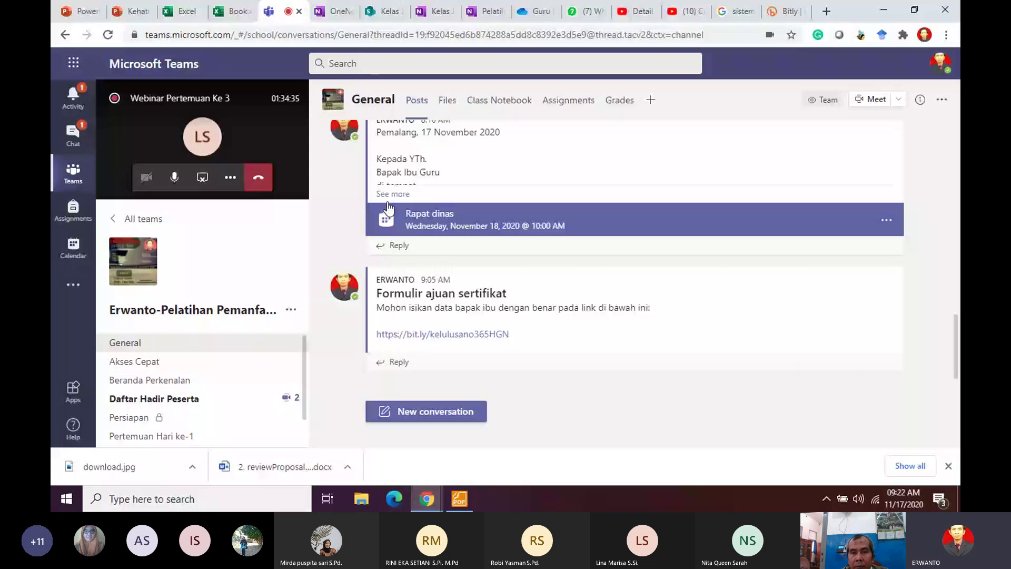
{"action": "left_click", "coordinate": [499, 100]}
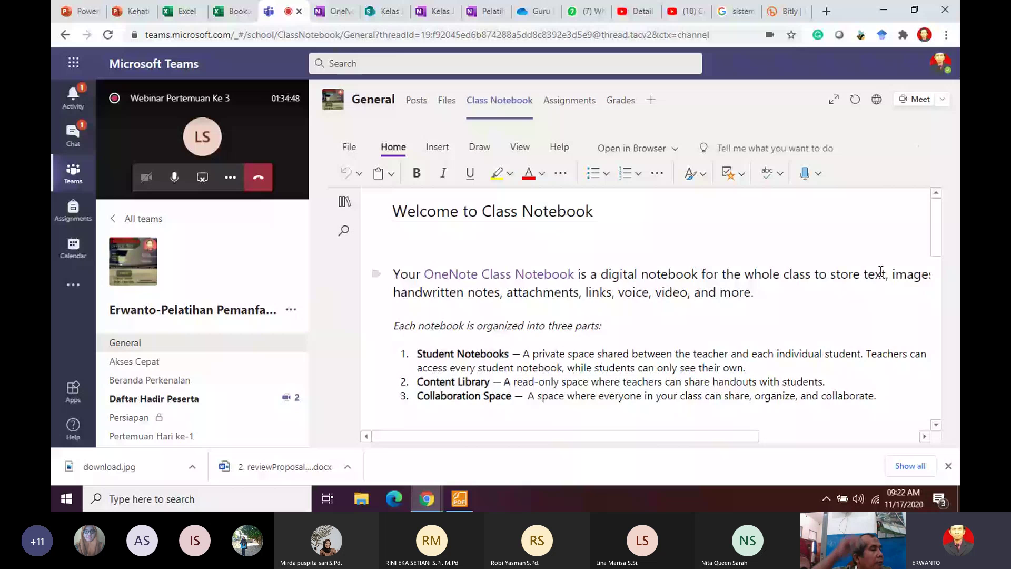
Step: Retitle the Welcome to Class Notebook page to 'Selamat datang bapak ibu'
{"action": "left_click_drag", "start_coordinate": [936, 227], "coordinate": [945, 391]}
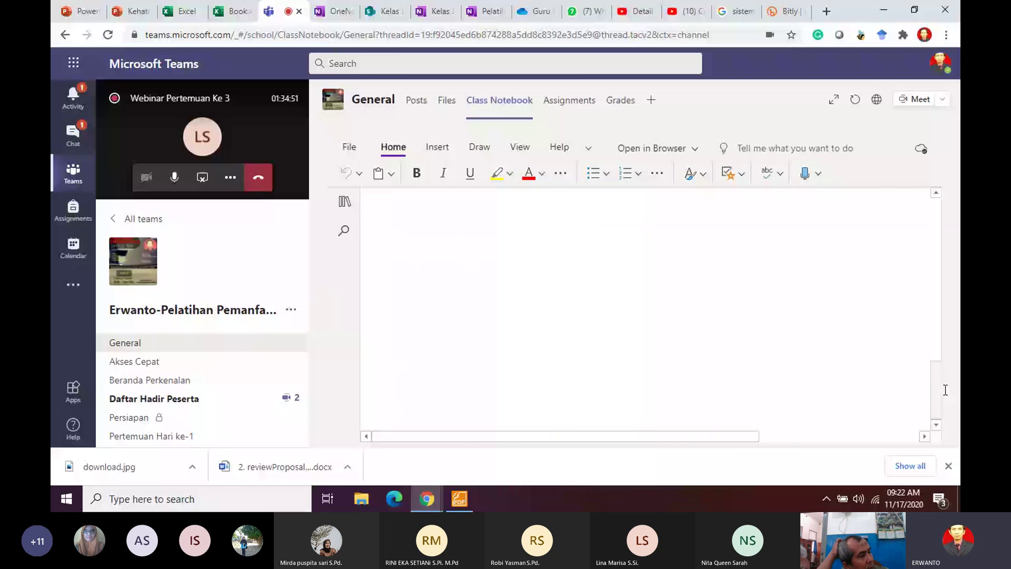
{"action": "scroll", "coordinate": [481, 252], "scroll_direction": "up", "scroll_amount": 15}
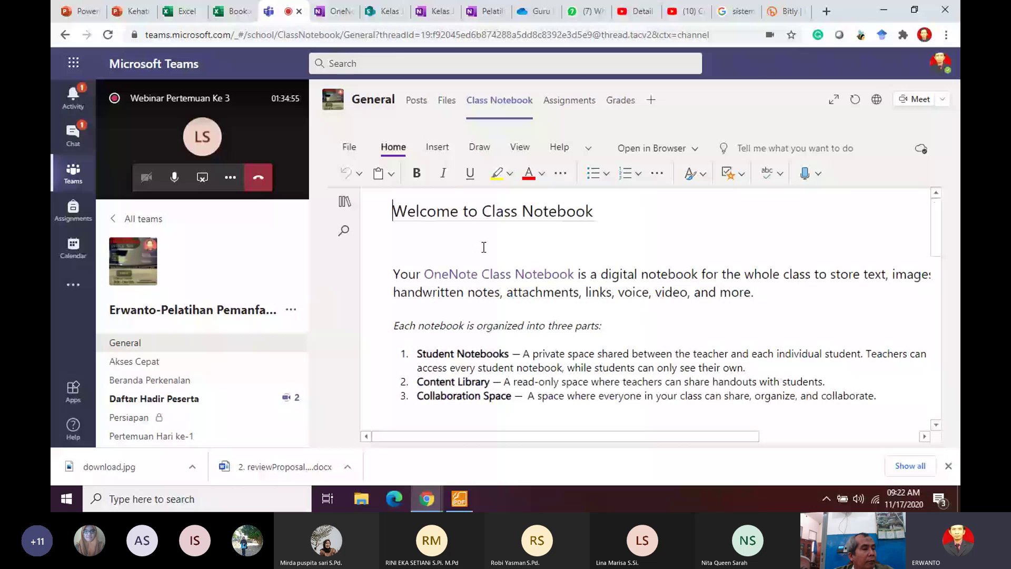
{"action": "left_click", "coordinate": [437, 146]}
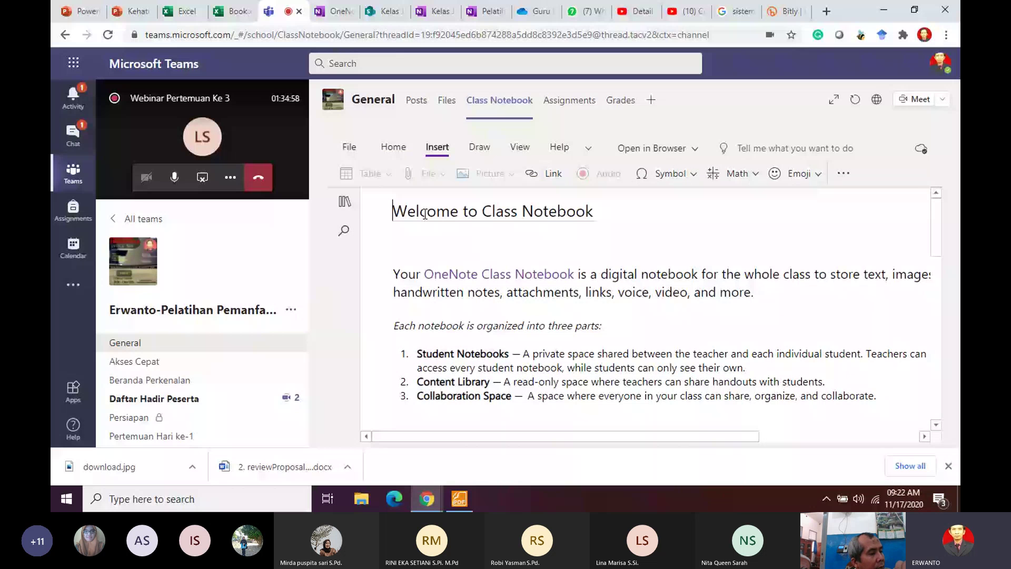
{"action": "left_click_drag", "start_coordinate": [392, 211], "coordinate": [611, 213]}
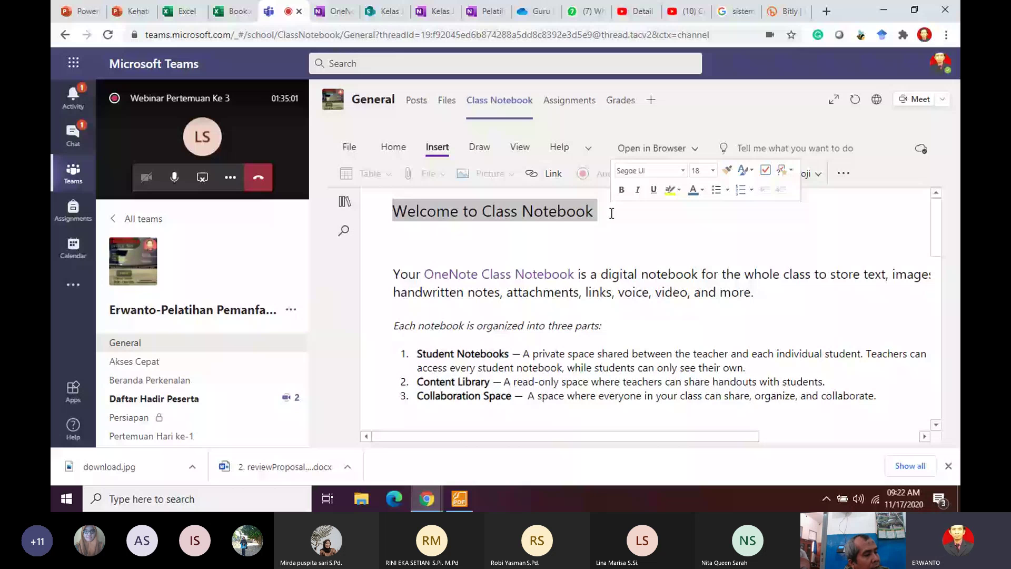
{"action": "type", "text": "SE"}
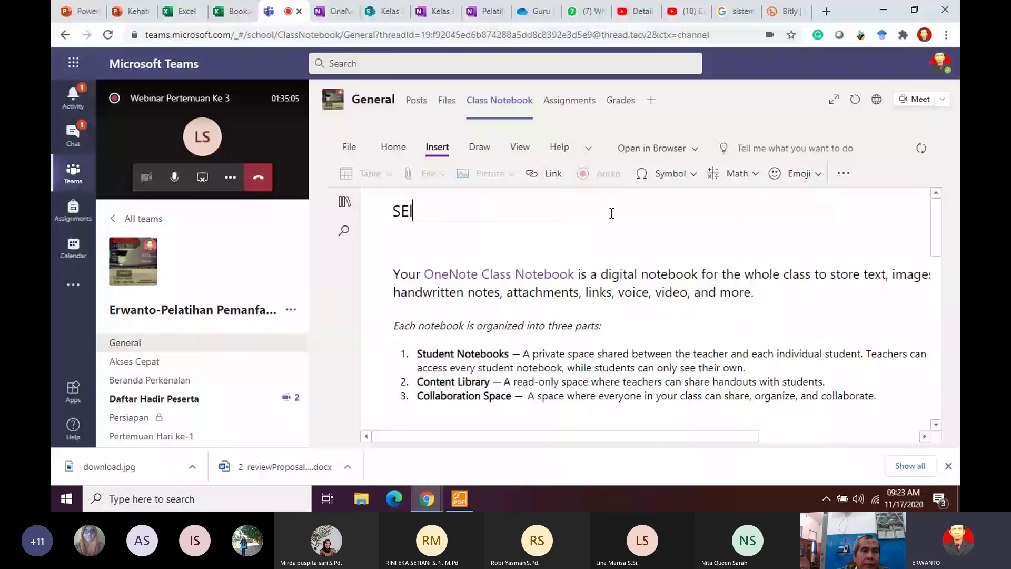
{"action": "type", "text": "lamat d"}
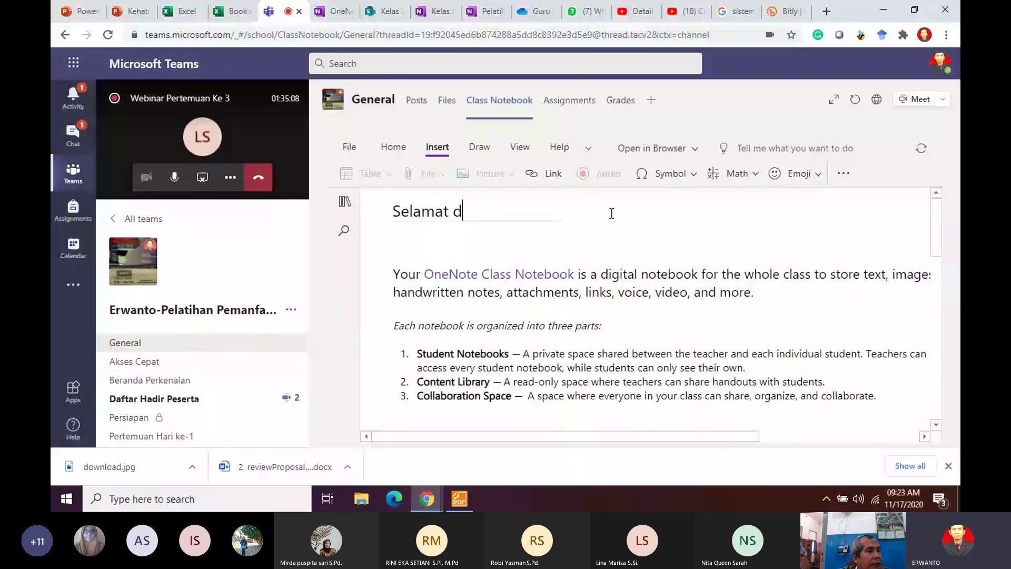
{"action": "type", "text": "atang bapa ibi"}
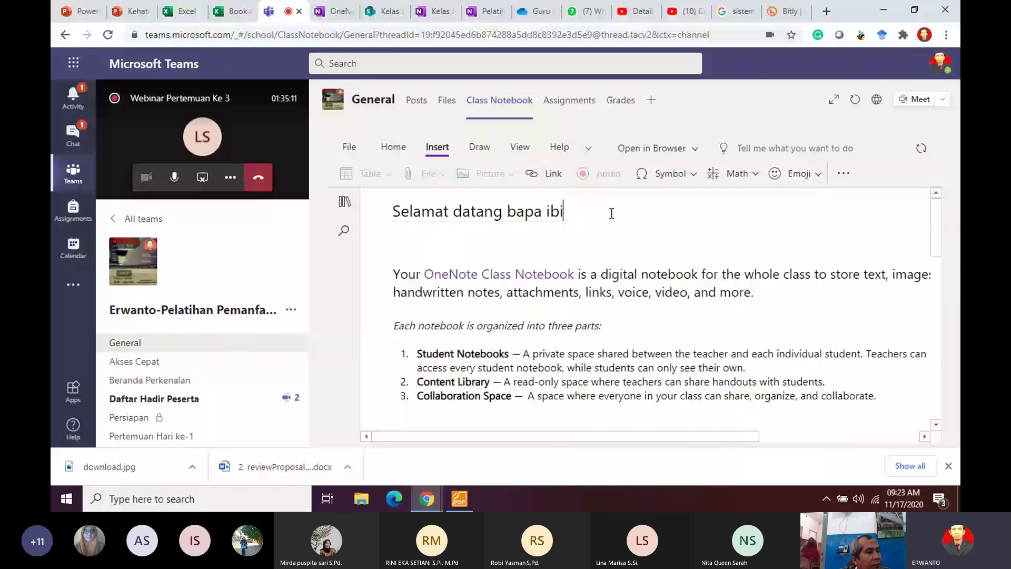
{"action": "key", "text": "BackSpace"}
{"action": "key", "text": "BackSpace"}
{"action": "key", "text": "BackSpace"}
{"action": "key", "text": "BackSpace"}
{"action": "type", "text": "k ibu"}
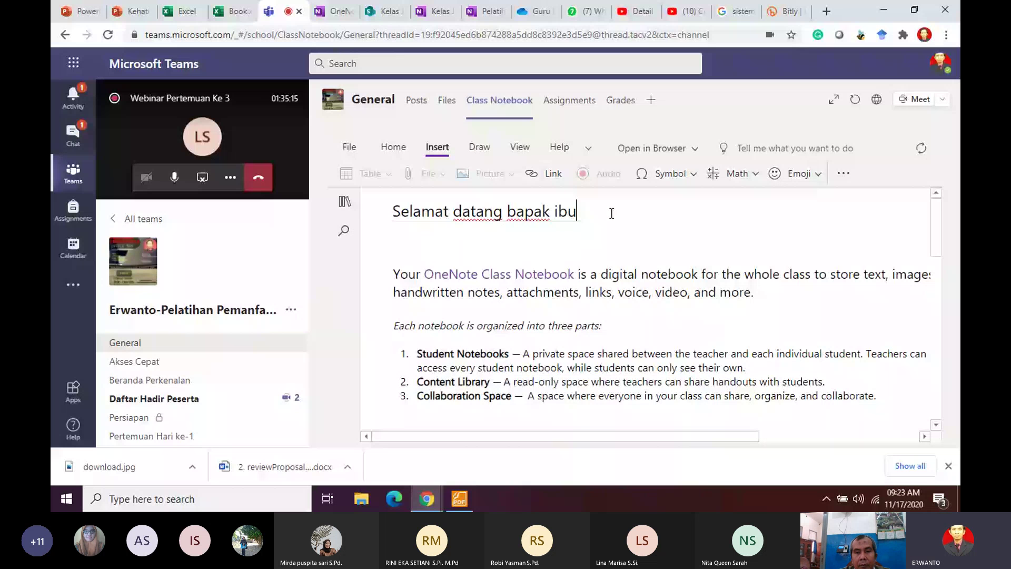
{"action": "left_click", "coordinate": [594, 291]}
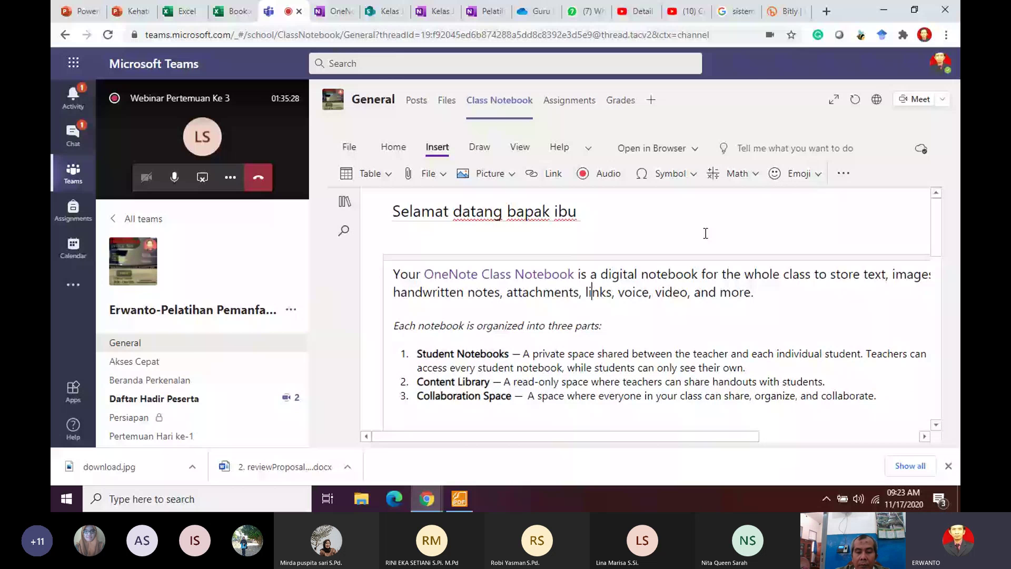
Step: Scroll through the Class Notebook page, then return from the mini call window to the full meeting view
{"action": "scroll", "coordinate": [706, 233], "scroll_direction": "down", "scroll_amount": 4}
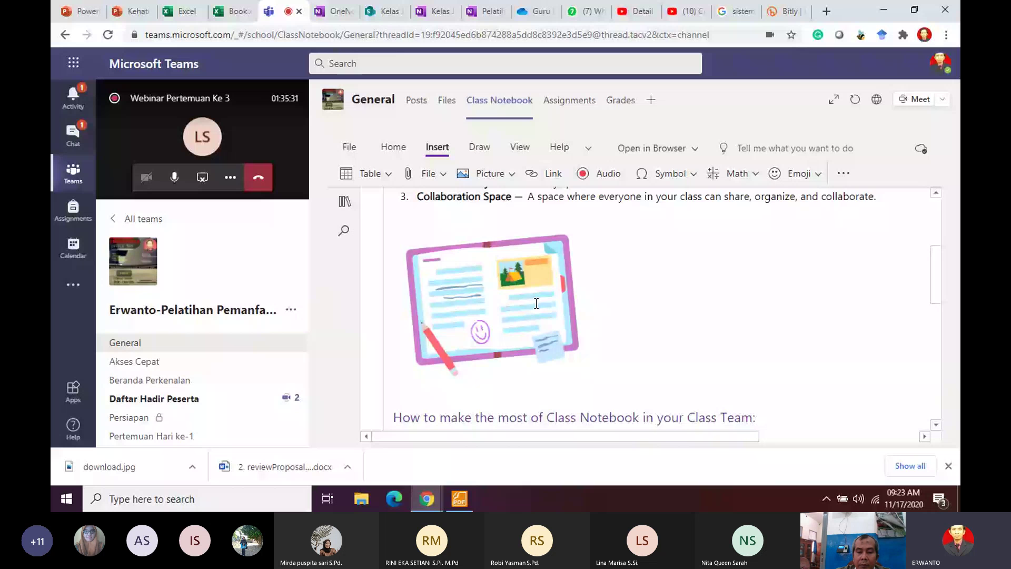
{"action": "scroll", "coordinate": [536, 303], "scroll_direction": "up", "scroll_amount": 4}
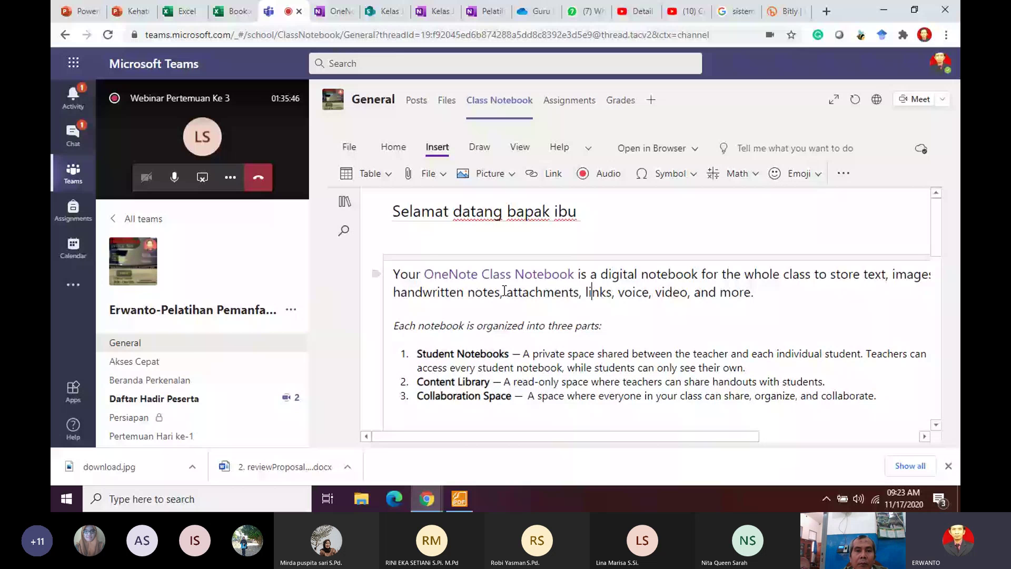
{"action": "scroll", "coordinate": [470, 369], "scroll_direction": "down", "scroll_amount": 5}
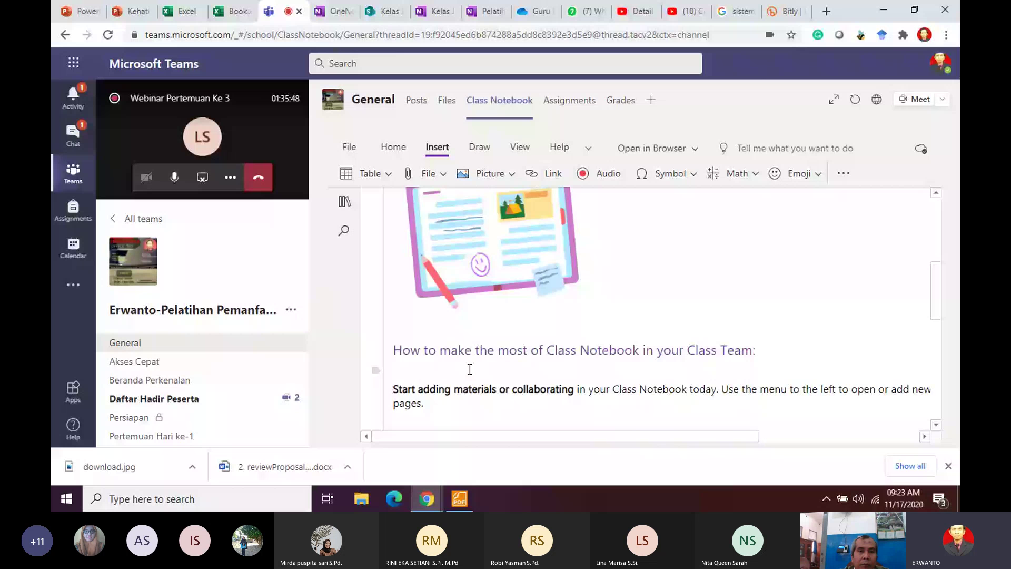
{"action": "scroll", "coordinate": [513, 303], "scroll_direction": "down", "scroll_amount": 1}
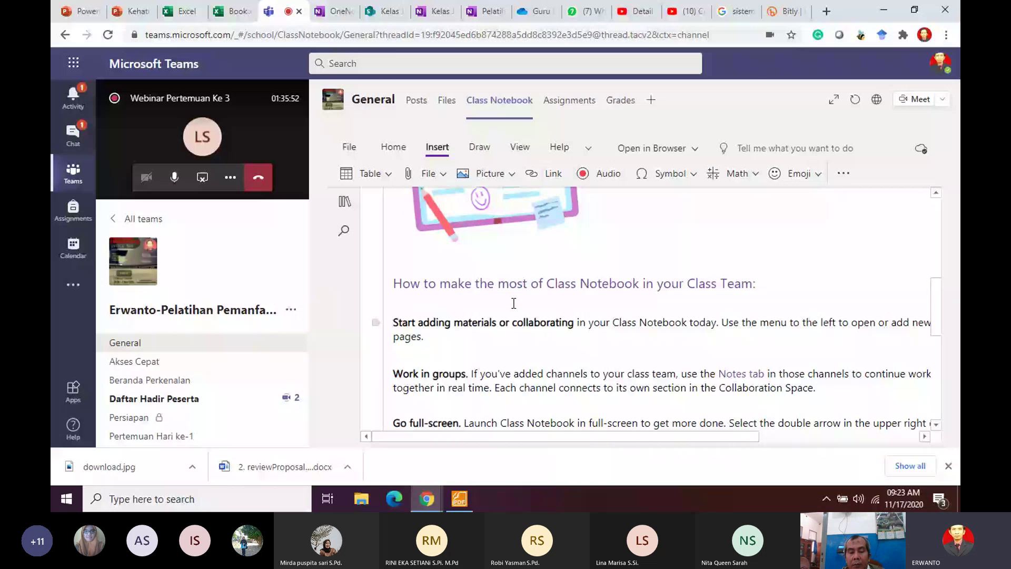
{"action": "scroll", "coordinate": [514, 303], "scroll_direction": "up", "scroll_amount": 8}
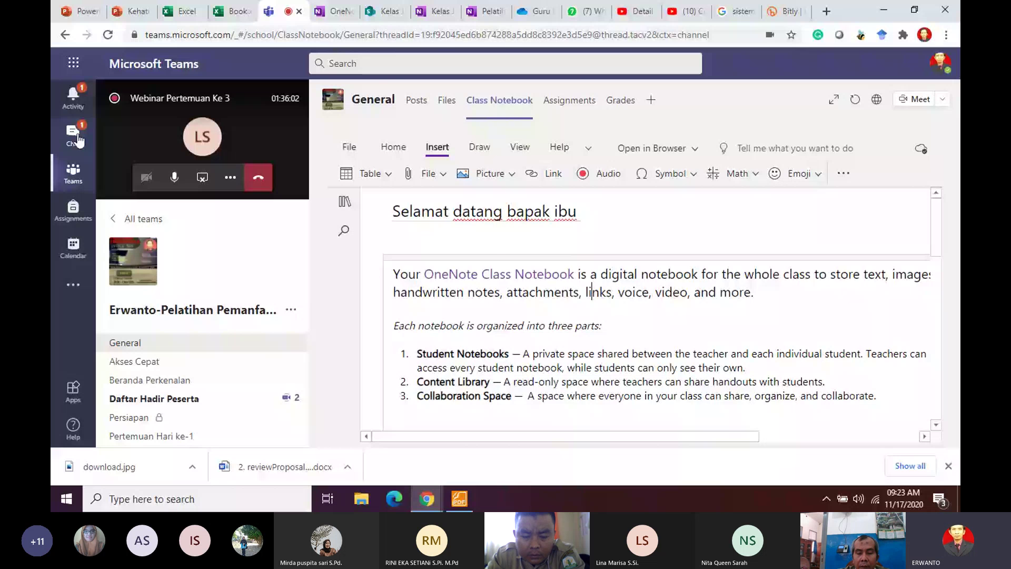
{"action": "left_click", "coordinate": [203, 158]}
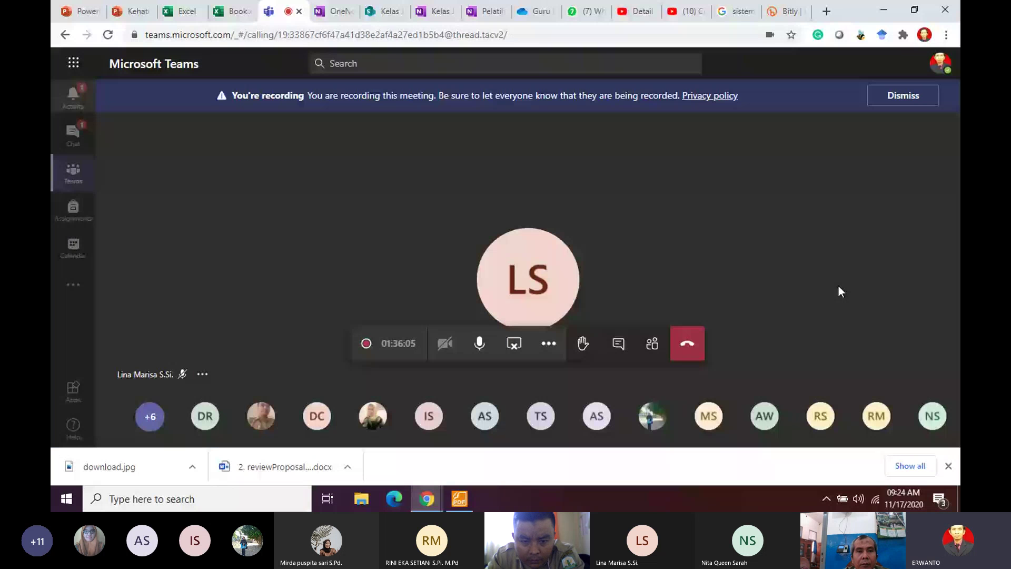
Step: Show the meeting chat beside the call to read participants' messages
{"action": "left_click", "coordinate": [619, 344]}
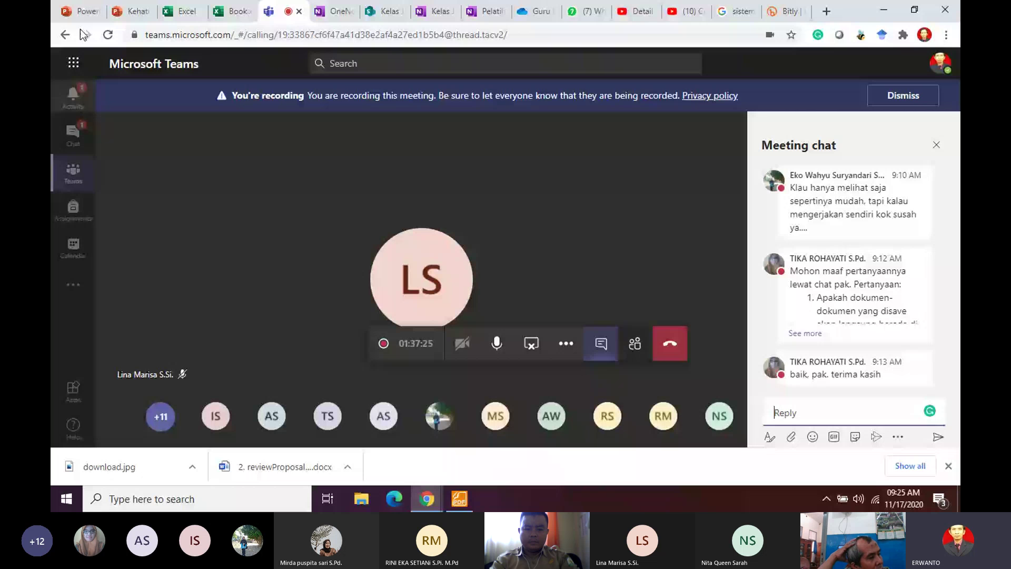
Step: Open the Book workbook in Excel for the web and select heading cell A2
{"action": "left_click", "coordinate": [182, 11]}
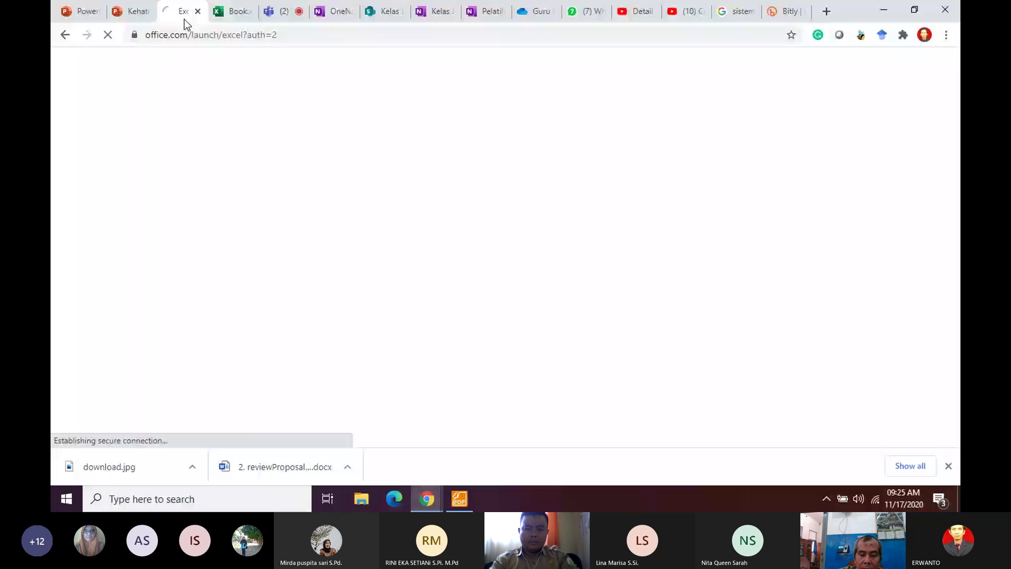
{"action": "left_click", "coordinate": [237, 15]}
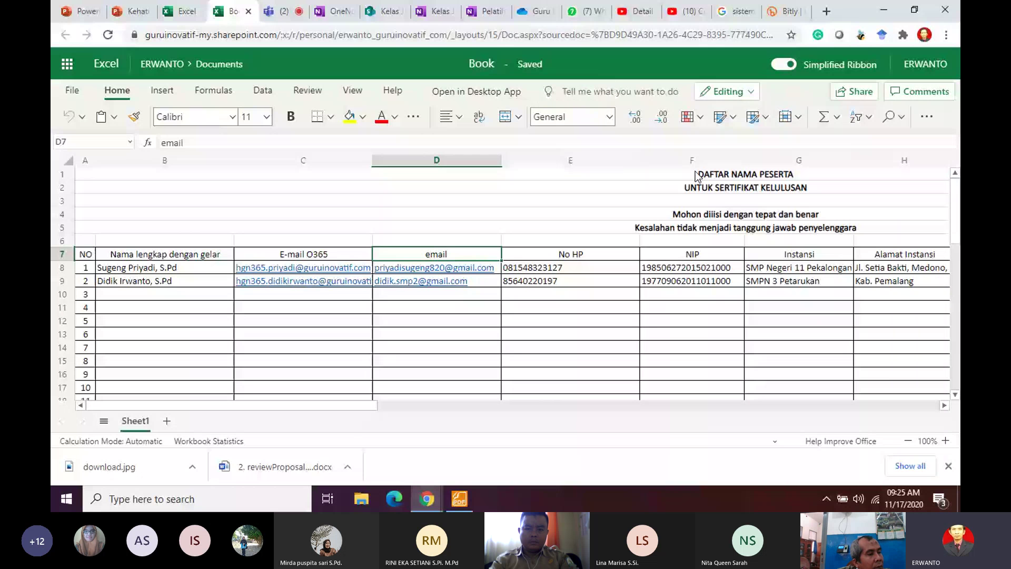
{"action": "left_click", "coordinate": [697, 185]}
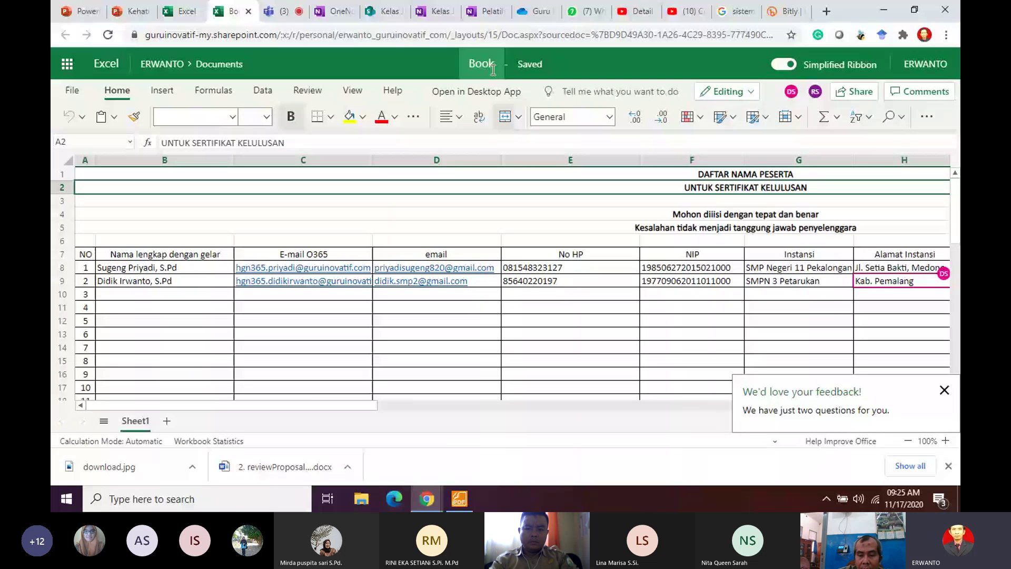
Step: Fix the DAFTAR NAMA PESERTA heading, then retype A2 as 'USULAN KELULUSAN UNTUK SERTIFIKAT'
{"action": "type", "text": "Daftar NAMA PESERTA"}
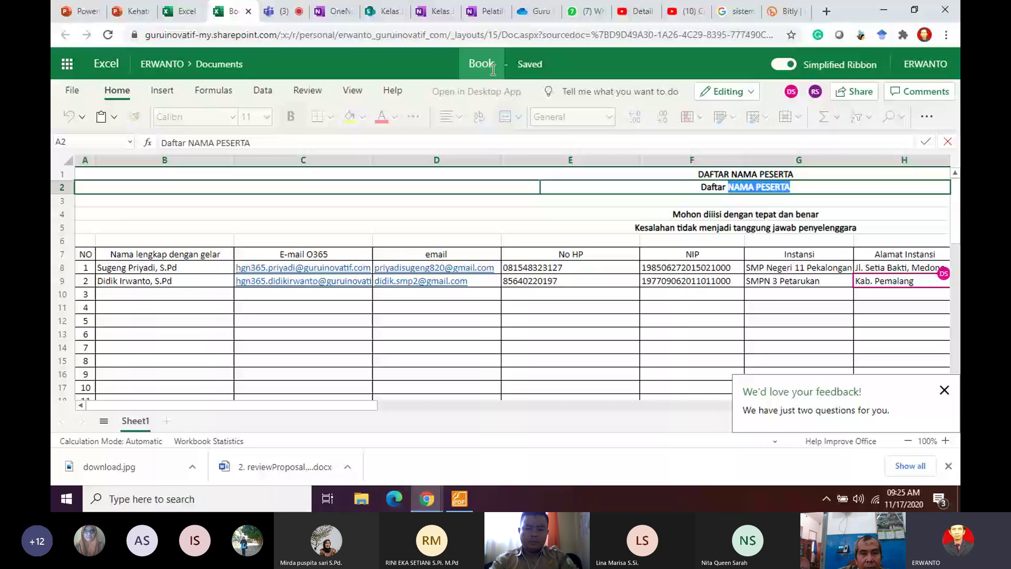
{"action": "left_click", "coordinate": [727, 193]}
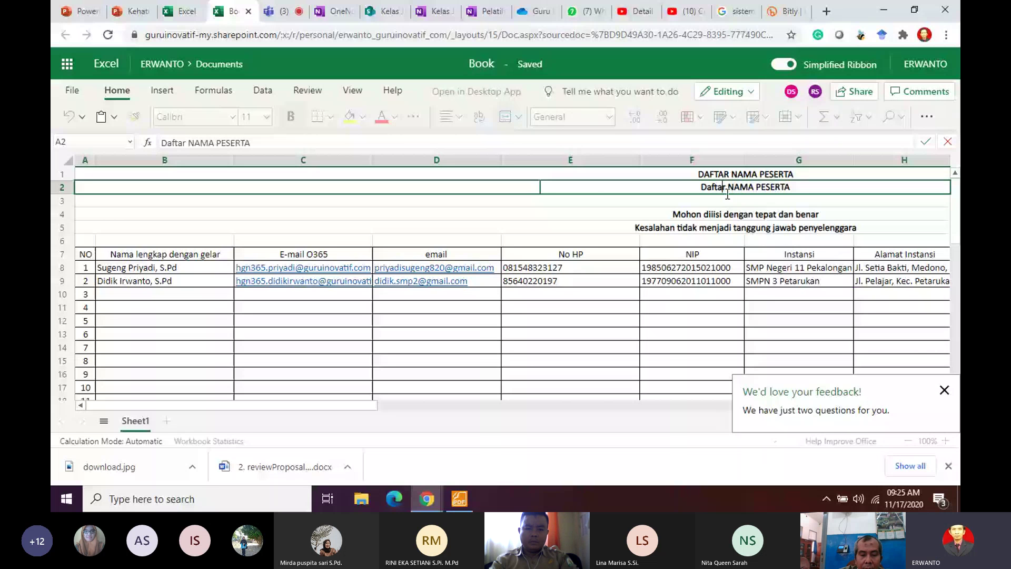
{"action": "key", "text": "BackSpace"}
{"action": "key", "text": "BackSpace"}
{"action": "key", "text": "BackSpace"}
{"action": "key", "text": "BackSpace"}
{"action": "key", "text": "BackSpace"}
{"action": "key", "text": "BackSpace"}
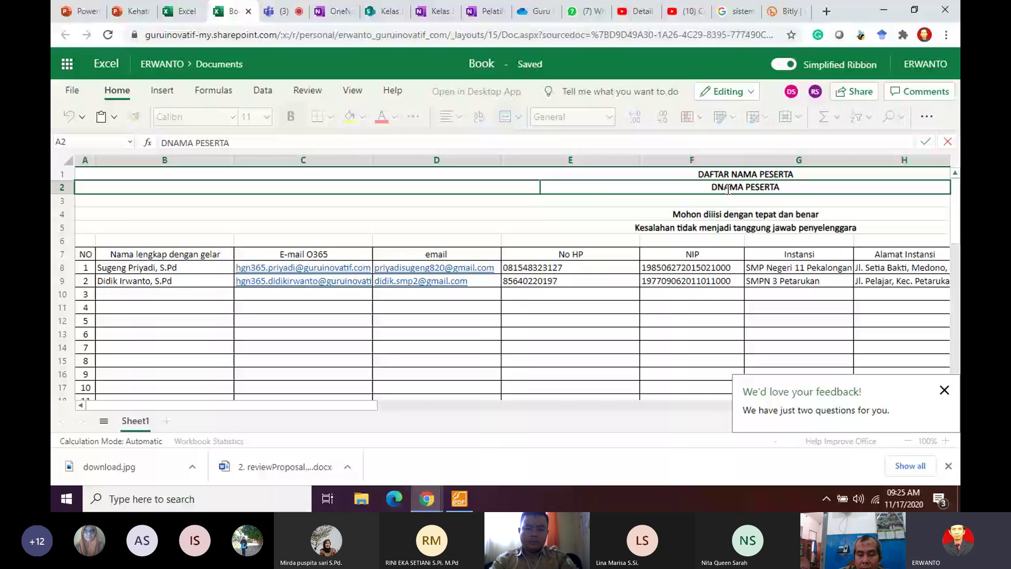
{"action": "type", "text": "AFTAR"}
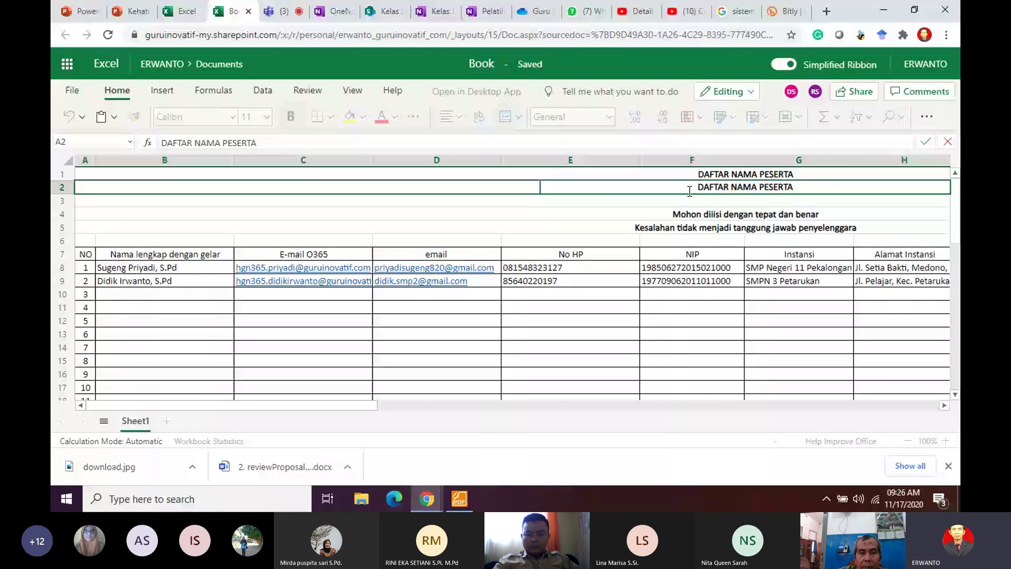
{"action": "key", "text": "Delete"}
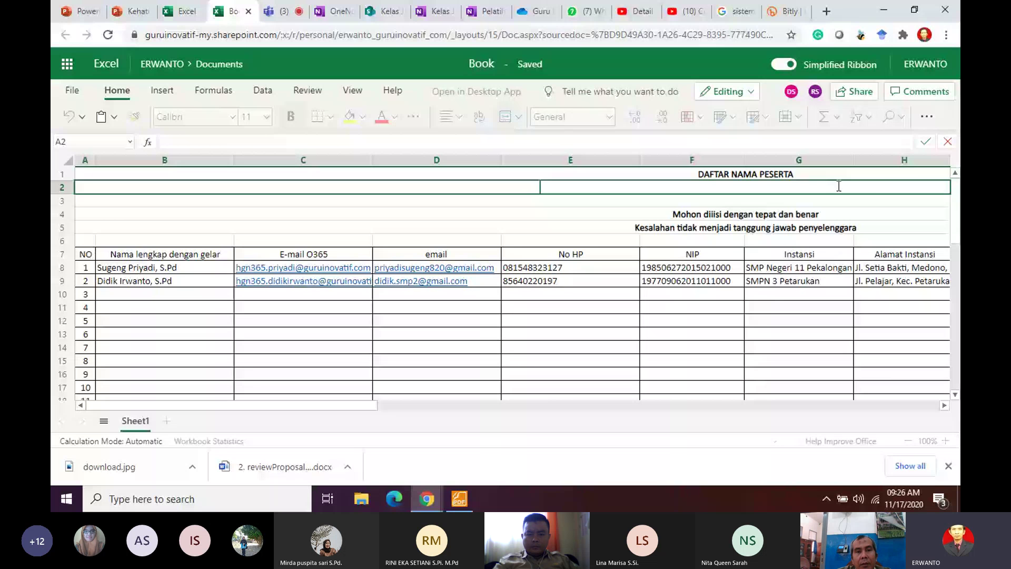
{"action": "type", "text": "USULAN "}
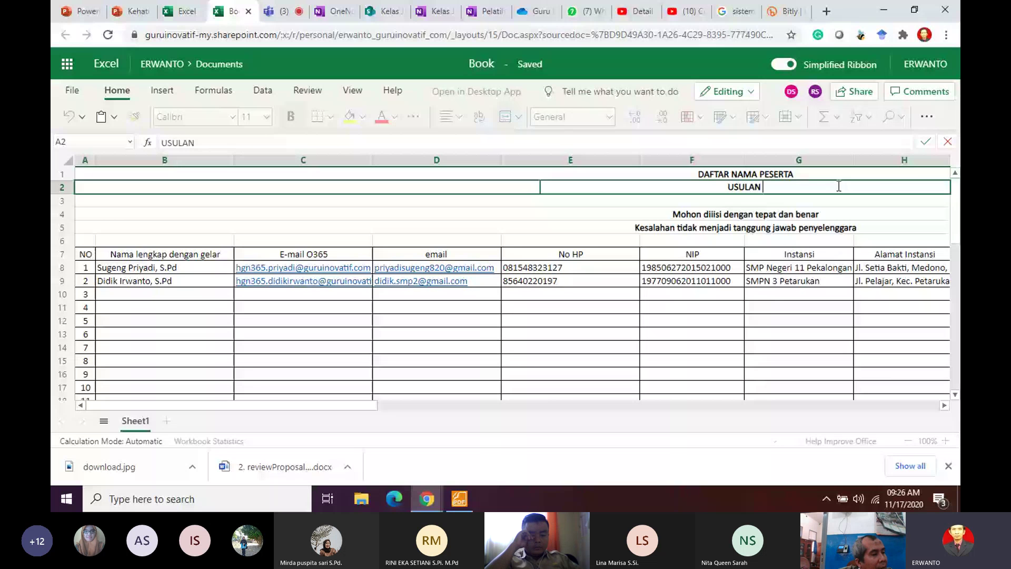
{"action": "type", "text": "KELULUSAN UNTUK"}
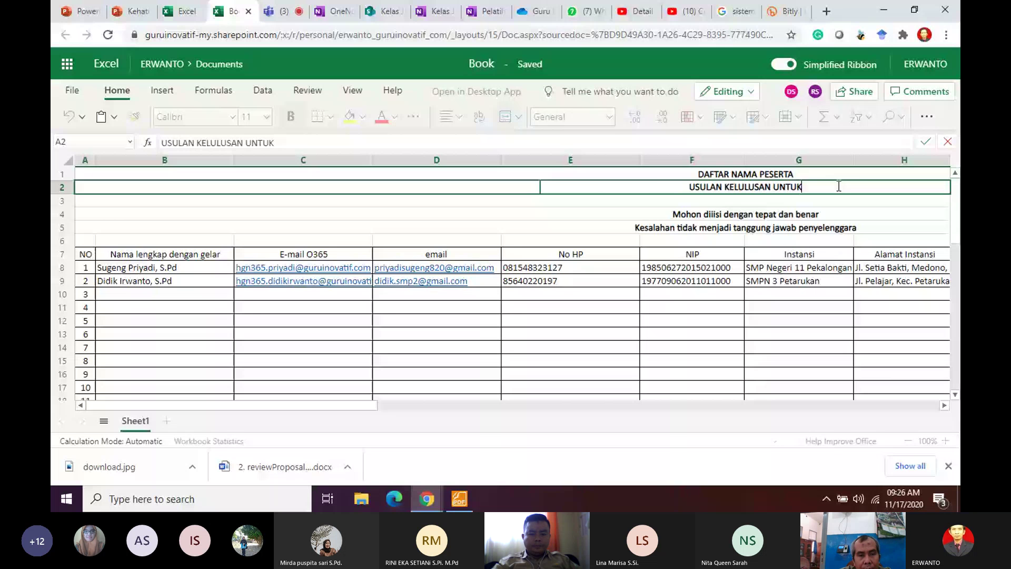
{"action": "type", "text": " SERTIFIKAT"}
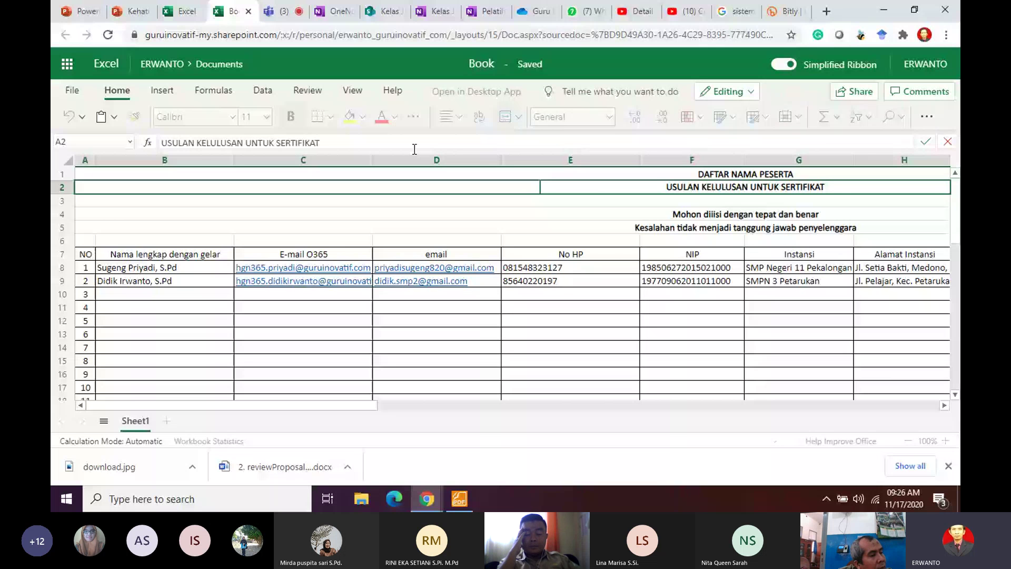
Step: Rename the workbook from Book to 'USUL KELULUSAN SERTIFIKAT'
{"action": "left_click", "coordinate": [495, 66]}
{"action": "type", "text": "US"}
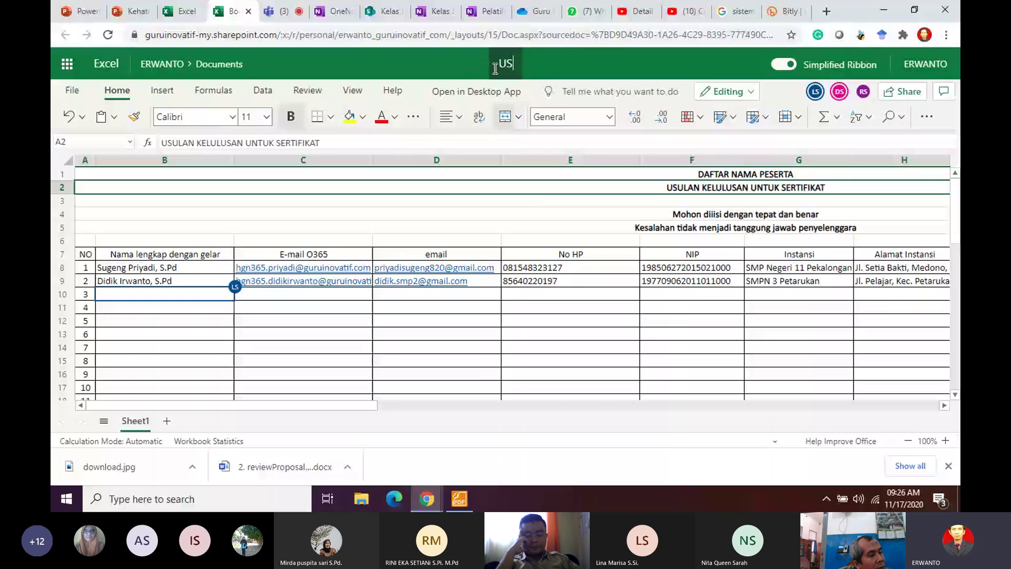
{"action": "type", "text": "UL KELULUSAN"}
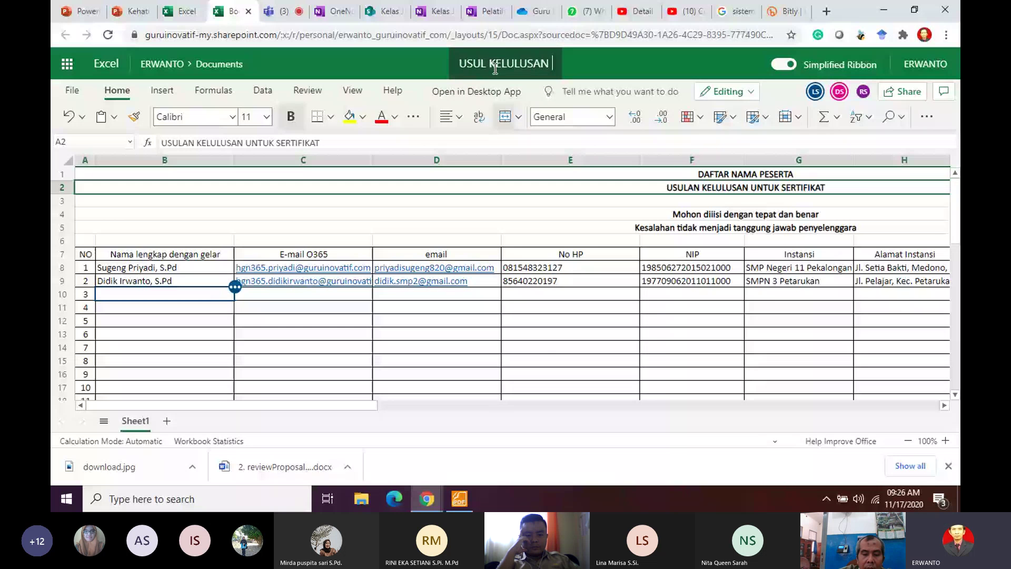
{"action": "type", "text": " SERTIFIKAT"}
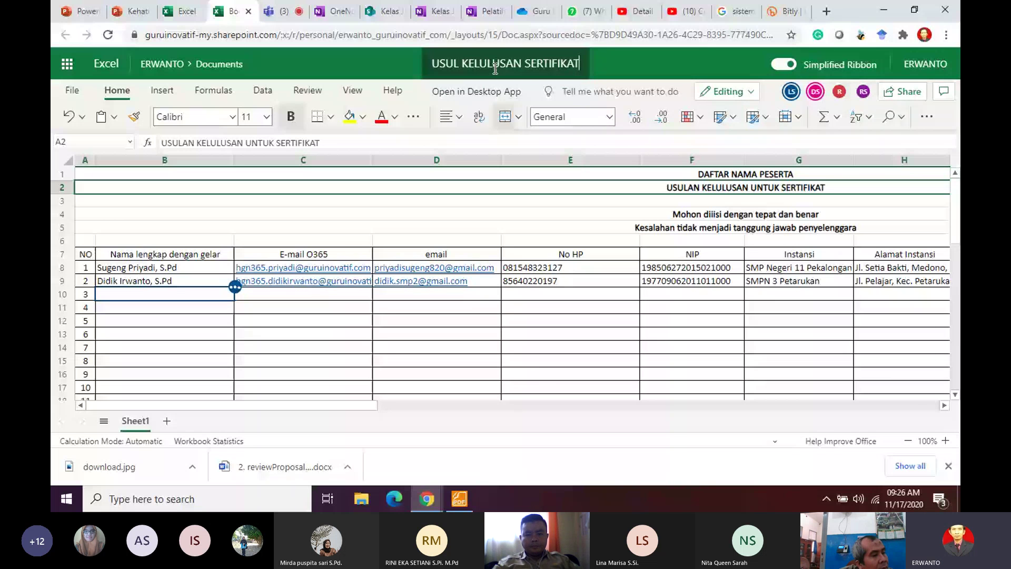
{"action": "left_click", "coordinate": [683, 214]}
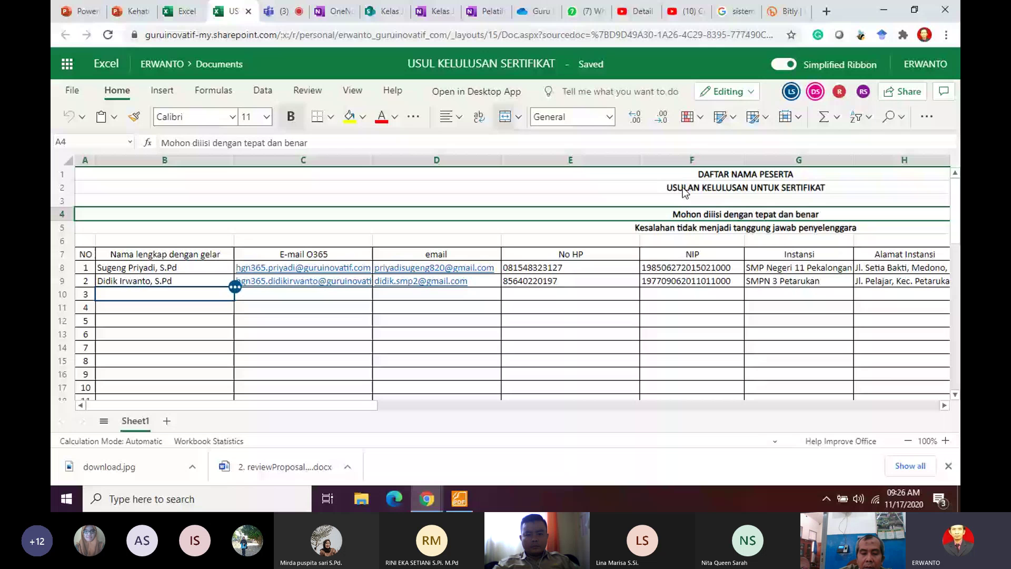
{"action": "left_click", "coordinate": [692, 334]}
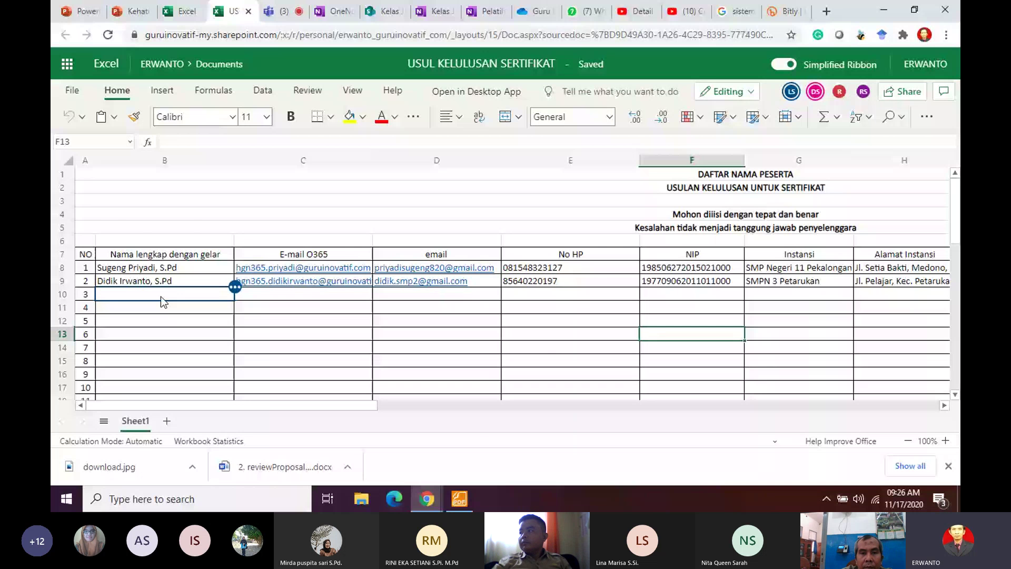
Step: Add the missing leading 0 to the second participant's phone number in E9
{"action": "left_click_drag", "start_coordinate": [256, 405], "coordinate": [475, 424]}
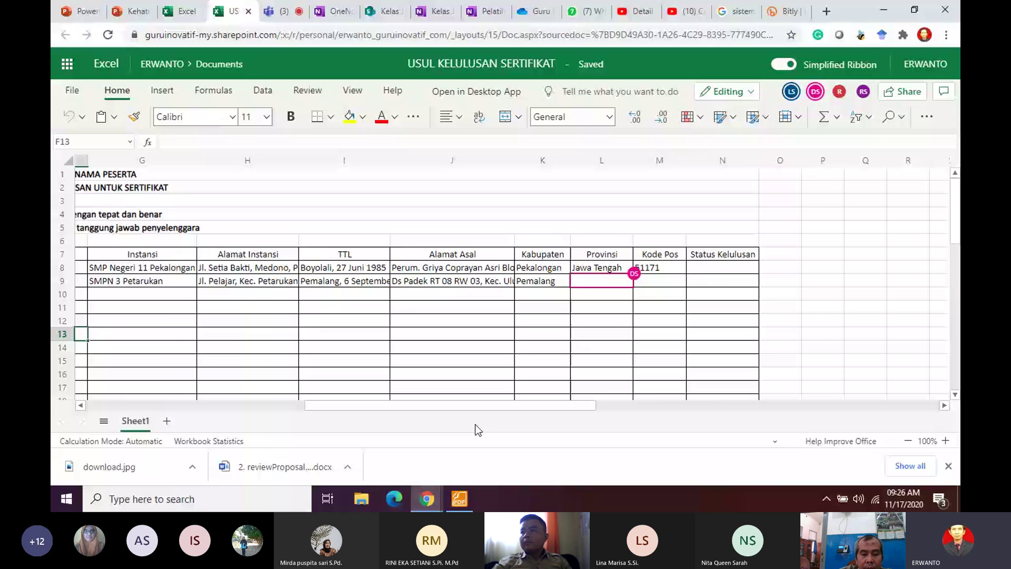
{"action": "left_click_drag", "start_coordinate": [475, 424], "coordinate": [445, 423]}
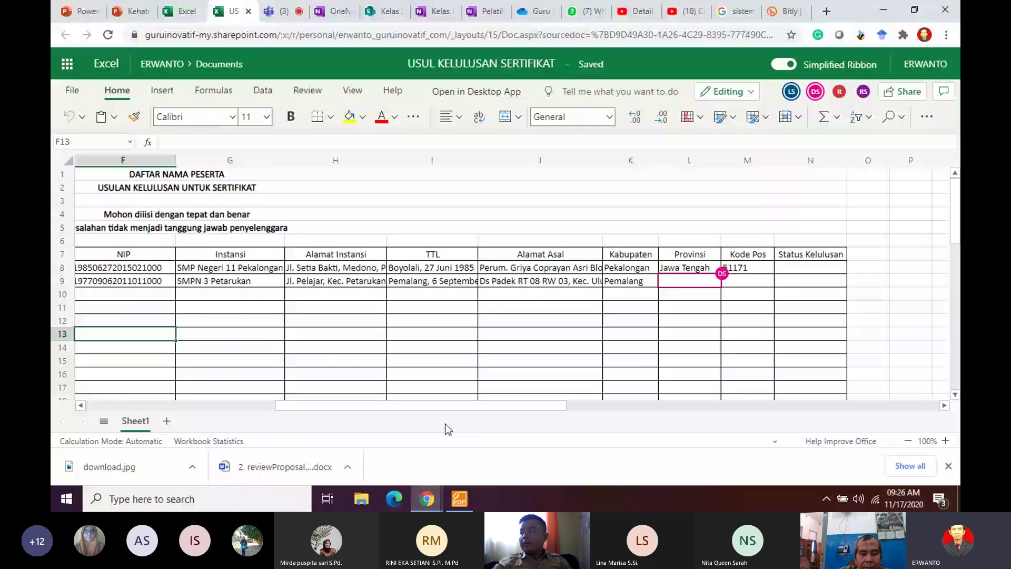
{"action": "left_click_drag", "start_coordinate": [444, 424], "coordinate": [256, 425]}
{"action": "left_click", "coordinate": [183, 325]}
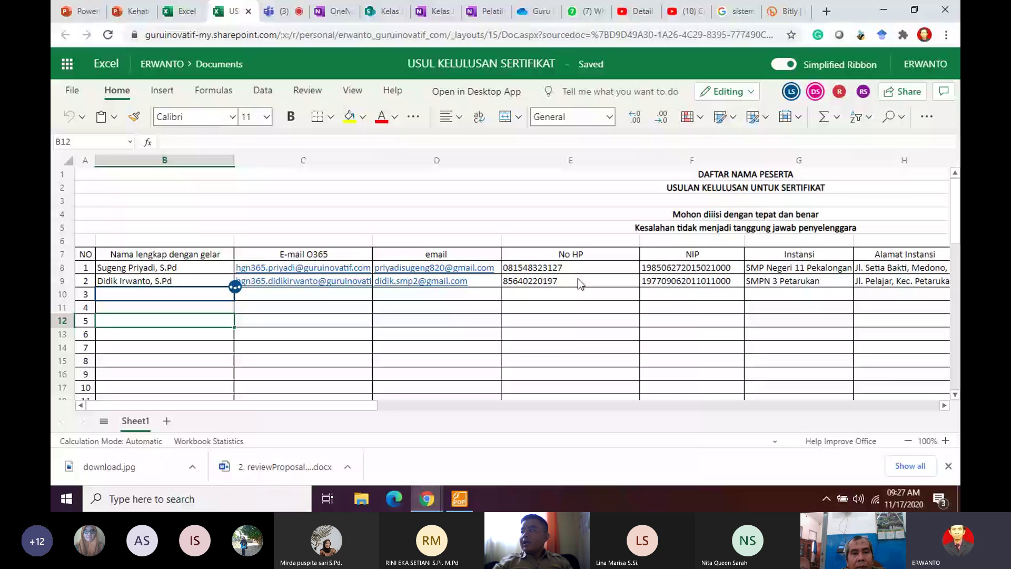
{"action": "double_click", "coordinate": [577, 280]}
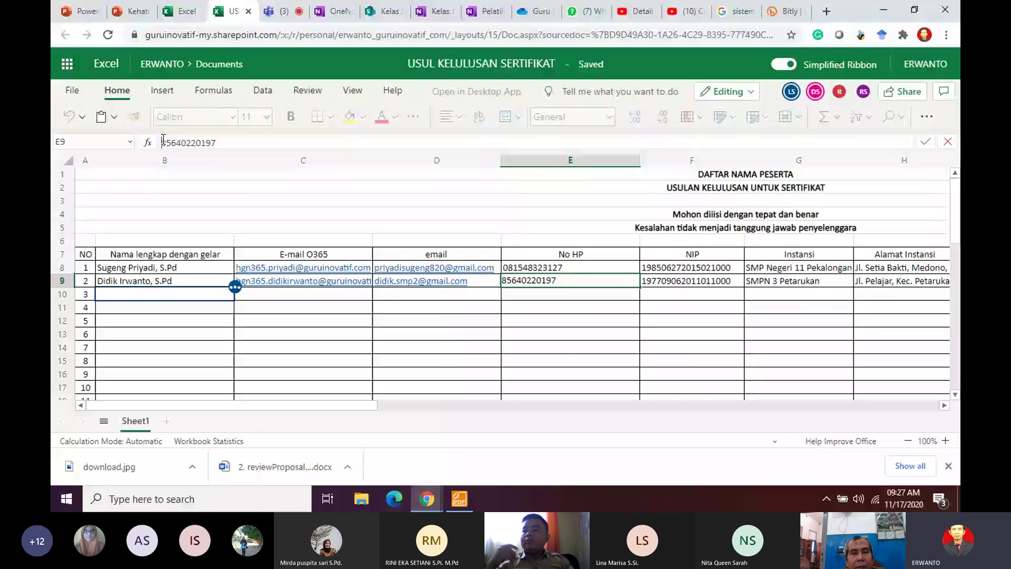
{"action": "left_click", "coordinate": [162, 143]}
{"action": "type", "text": "0"}
{"action": "key", "text": "Return"}
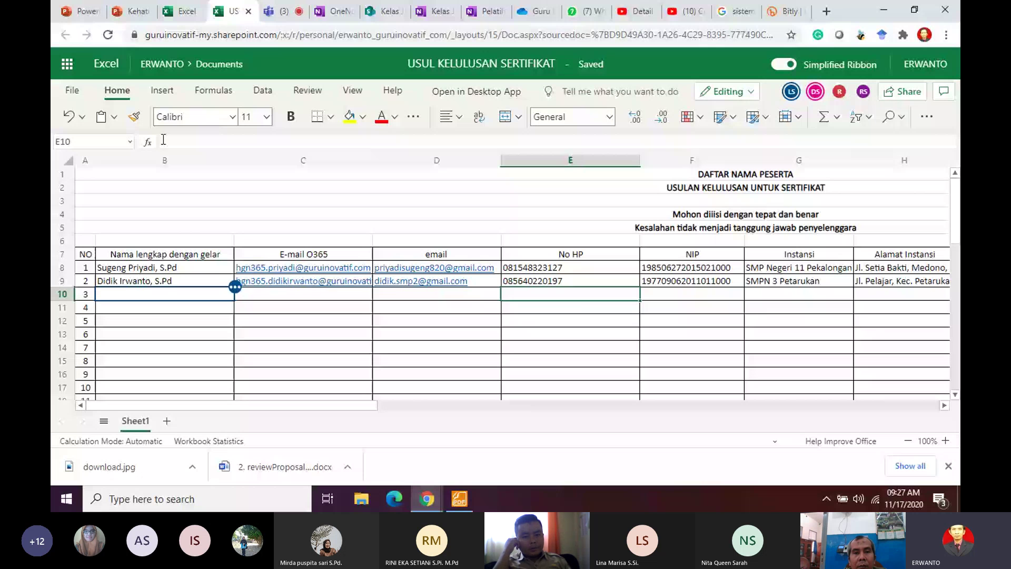
Step: Close the Kehati.pptx and extra Excel tabs and go back to the Teams meeting
{"action": "left_click", "coordinate": [152, 13]}
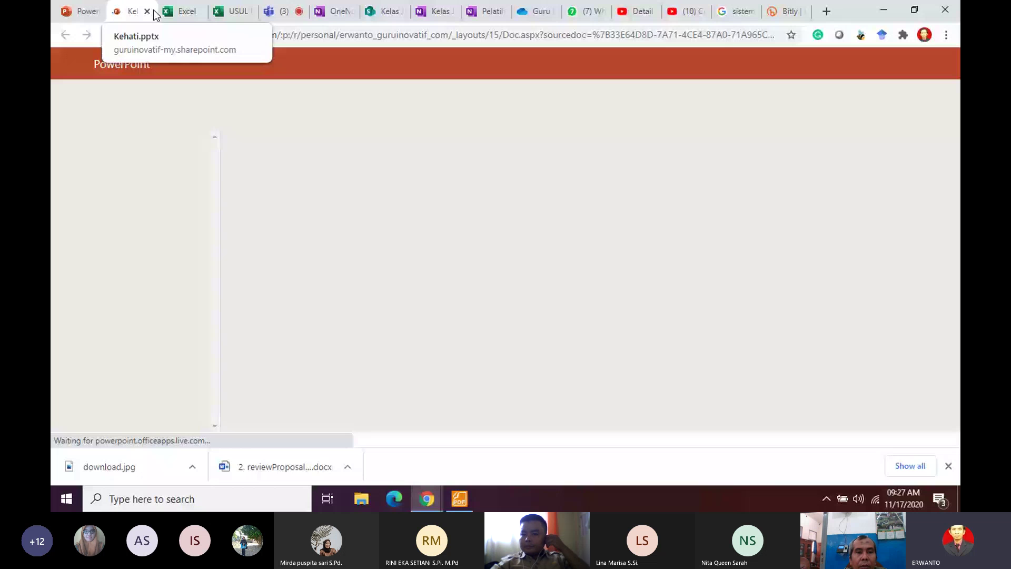
{"action": "left_click", "coordinate": [148, 11]}
{"action": "left_click", "coordinate": [148, 12]}
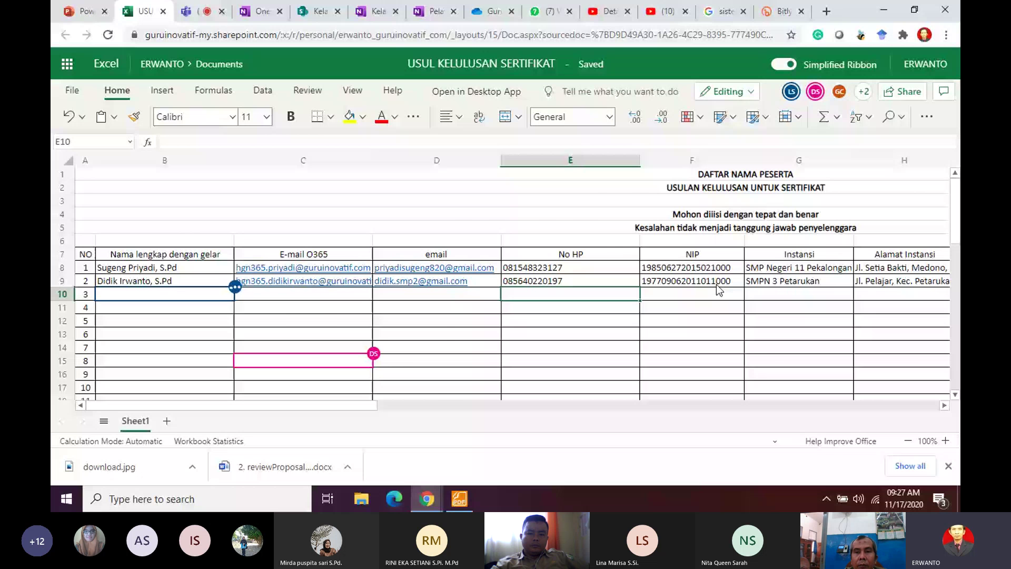
{"action": "left_click_drag", "start_coordinate": [249, 404], "coordinate": [312, 403]}
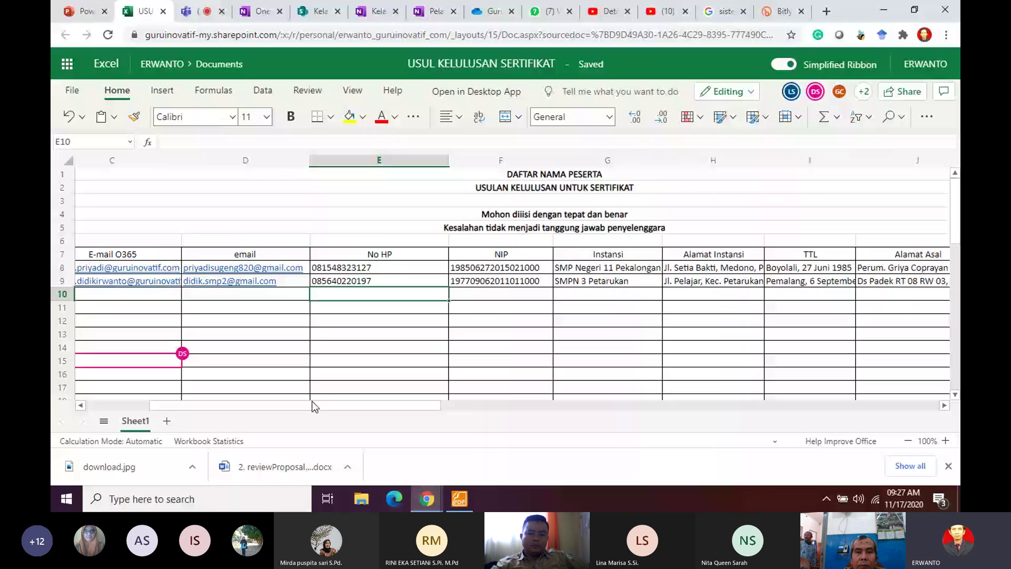
{"action": "left_click_drag", "start_coordinate": [312, 401], "coordinate": [423, 406]}
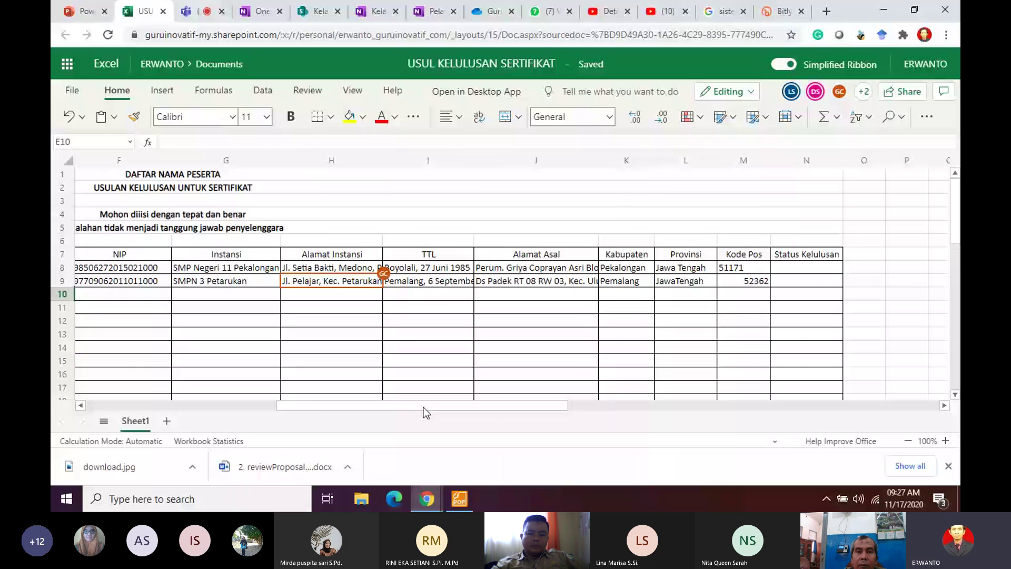
{"action": "left_click_drag", "start_coordinate": [424, 407], "coordinate": [221, 372]}
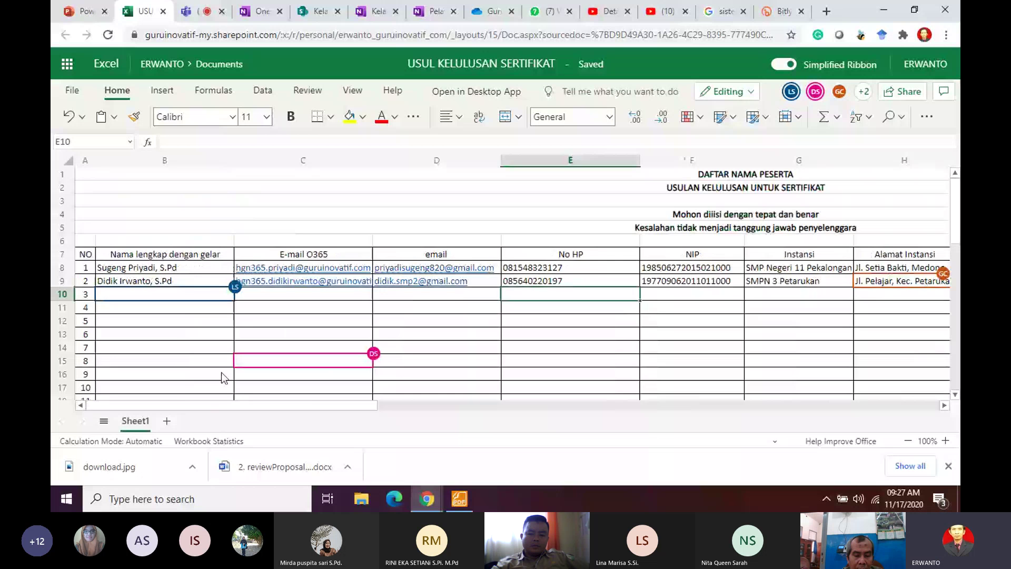
{"action": "left_click_drag", "start_coordinate": [222, 371], "coordinate": [297, 369]}
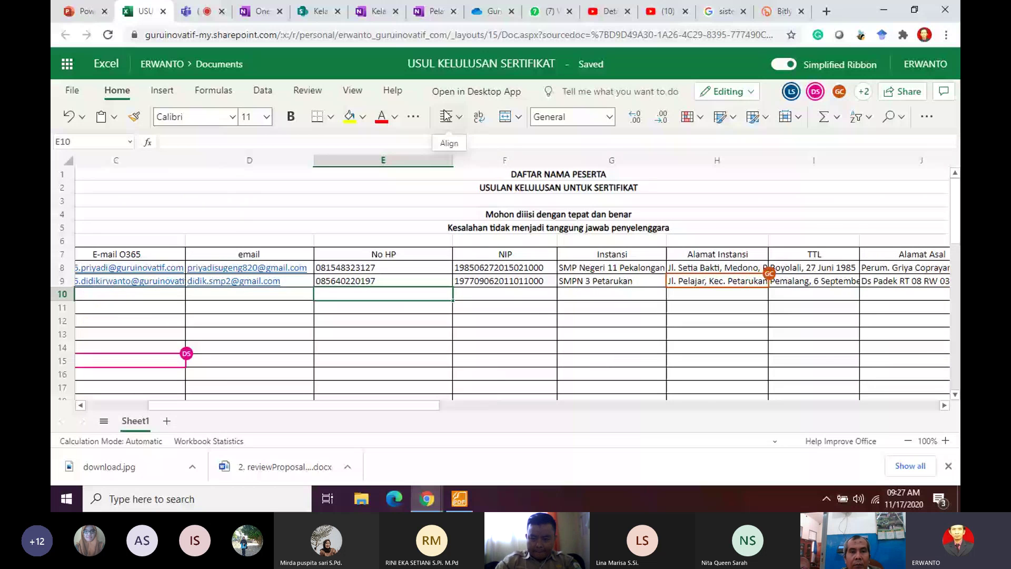
{"action": "left_click", "coordinate": [205, 16]}
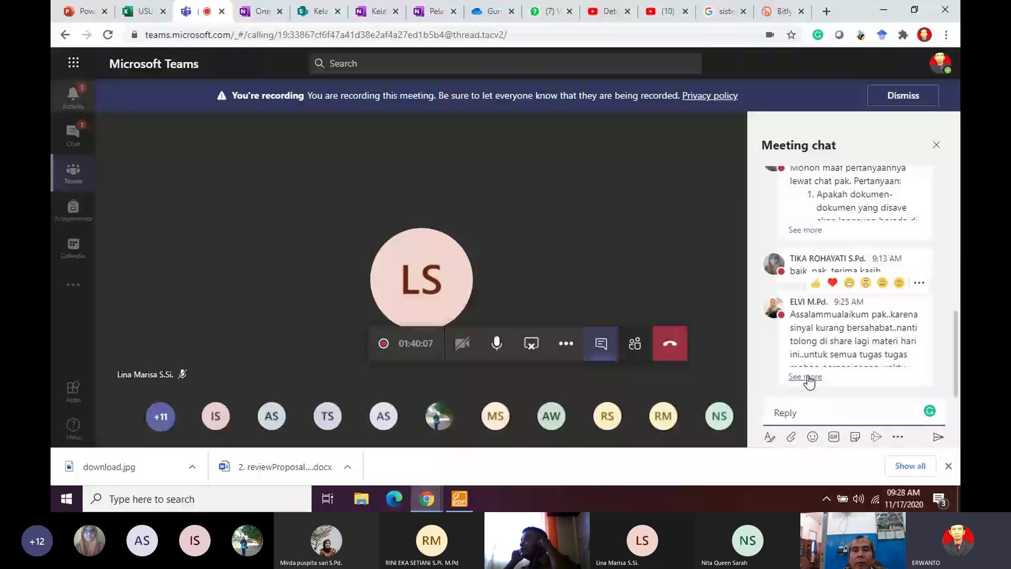
Step: Expand a long chat message, then show the People panel listing 23 meeting participants
{"action": "left_click", "coordinate": [806, 377]}
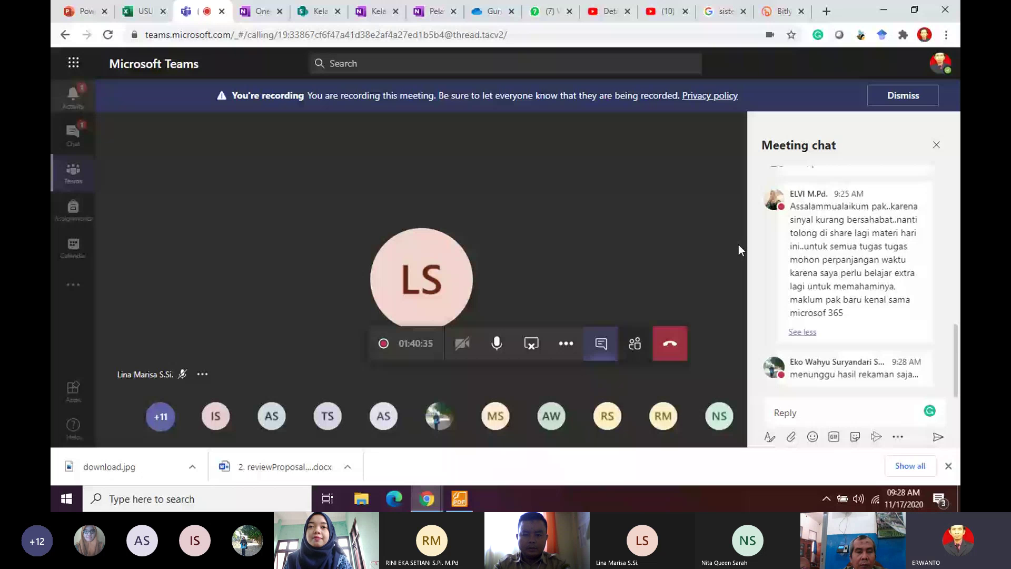
{"action": "left_click", "coordinate": [634, 344]}
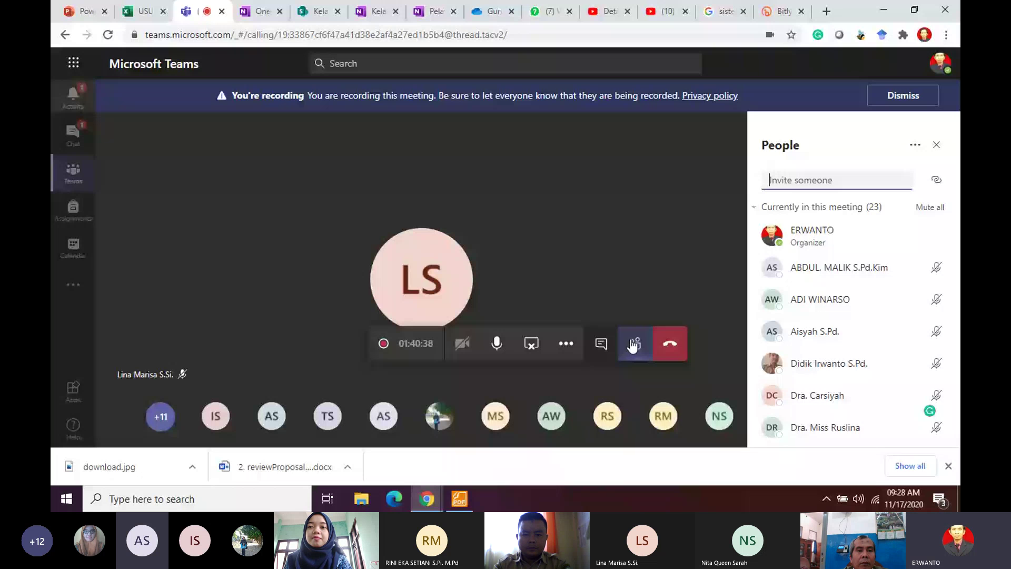
Step: Download the Teams attendance list as meetingAttendanceList.csv, then stop sharing the screen
{"action": "left_click", "coordinate": [916, 146]}
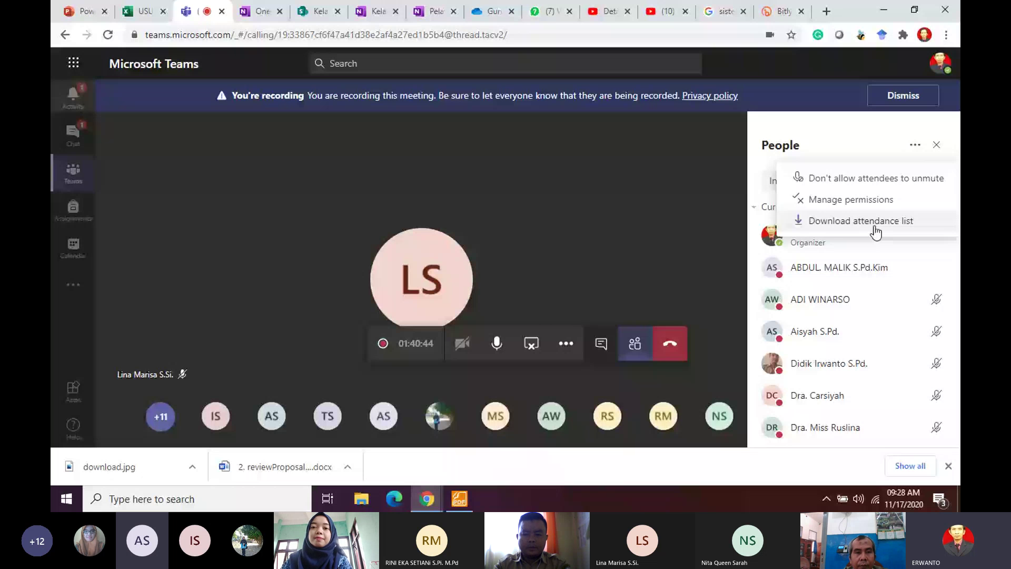
{"action": "left_click", "coordinate": [875, 221]}
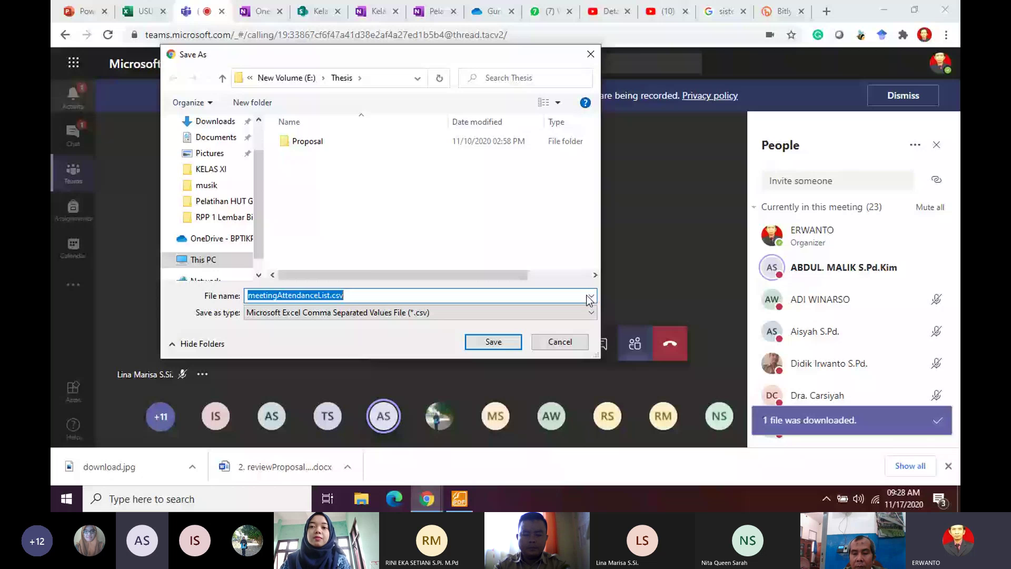
{"action": "left_click", "coordinate": [496, 342]}
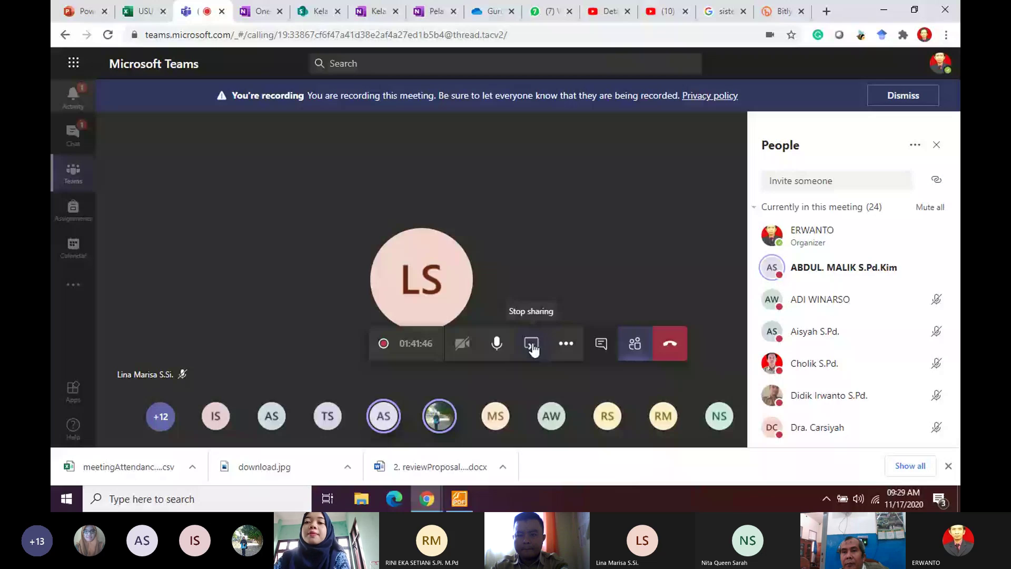
{"action": "left_click", "coordinate": [532, 345]}
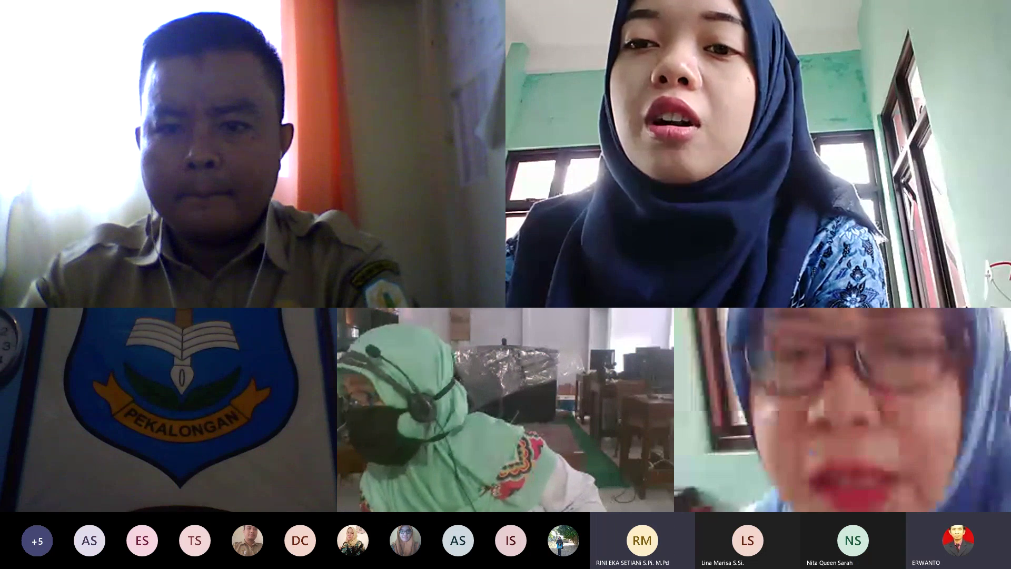